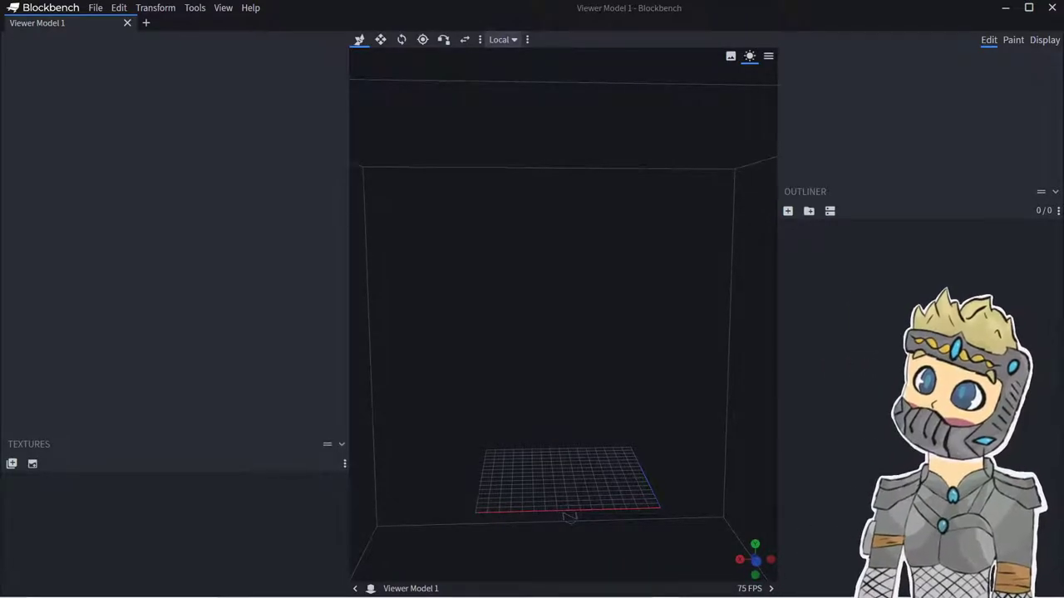
# - Create a new group in the outliner and name it Rowboat
pyautogui.moveTo(517, 383); pyautogui.dragTo(554, 415)
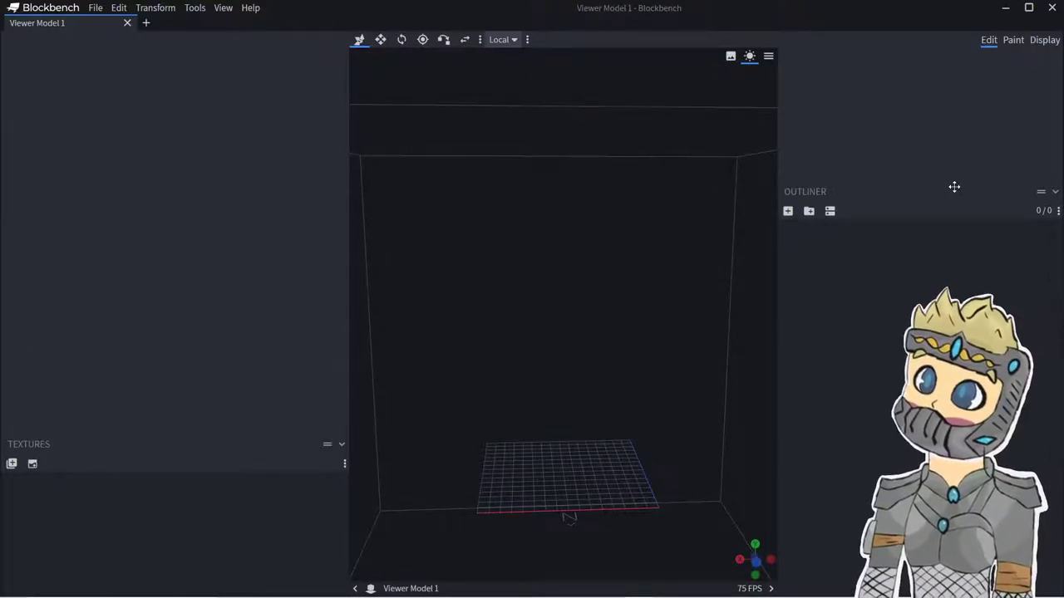
pyautogui.click(809, 211)
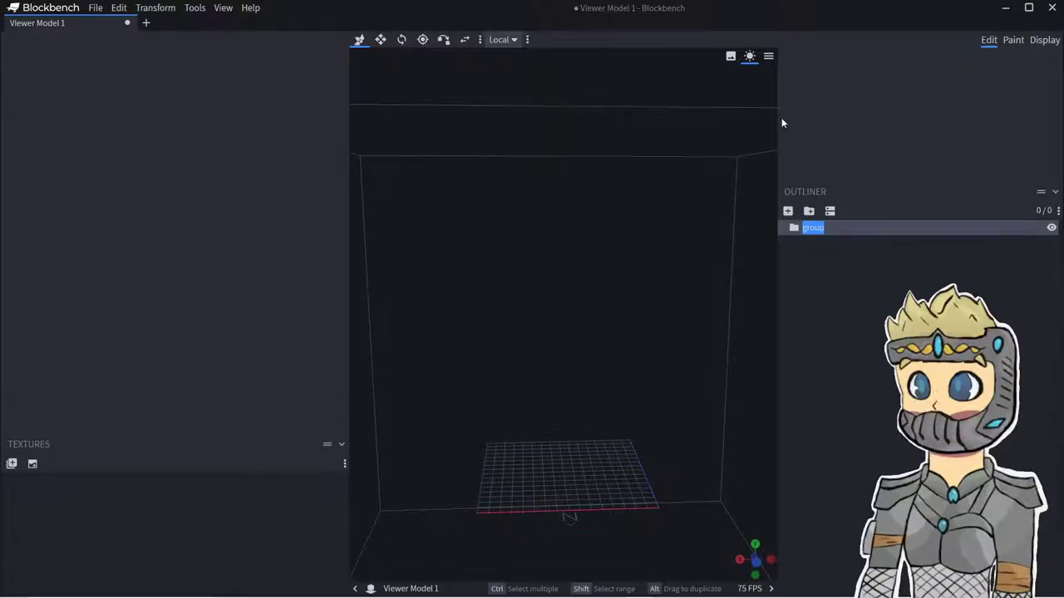
pyautogui.press('BackSpace')
pyautogui.write('Ca')
pyautogui.press('BackSpace')
pyautogui.press('BackSpace')
pyautogui.write('Rowboat')
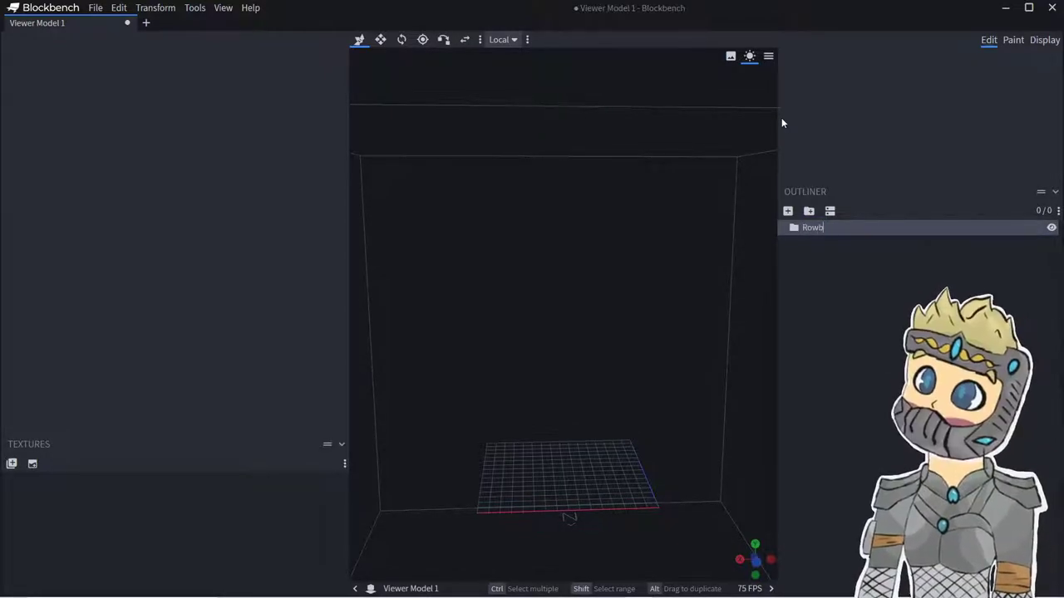
pyautogui.press('Return')
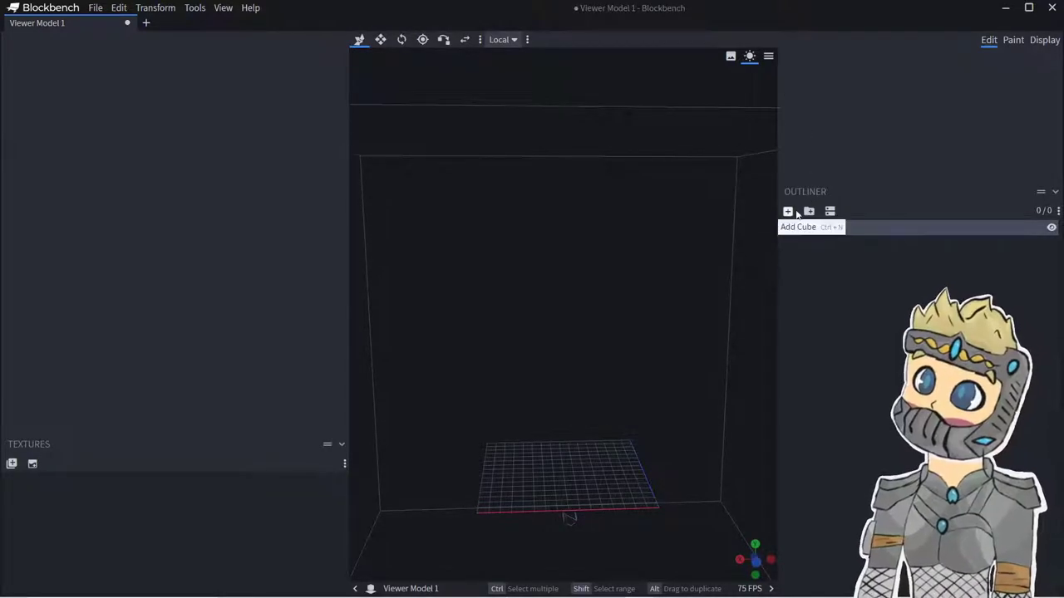
# - Add a cube to the Rowboat group and stretch it into a 6 × 1 × 16 plank at position 6, 0, 0
pyautogui.click(788, 211)
pyautogui.scroll(3, 673, 428)
pyautogui.moveTo(622, 529); pyautogui.dragTo(539, 537)
pyautogui.moveTo(738, 449); pyautogui.dragTo(541, 393)
pyautogui.moveTo(543, 324); pyautogui.dragTo(662, 276)
pyautogui.click(380, 39)
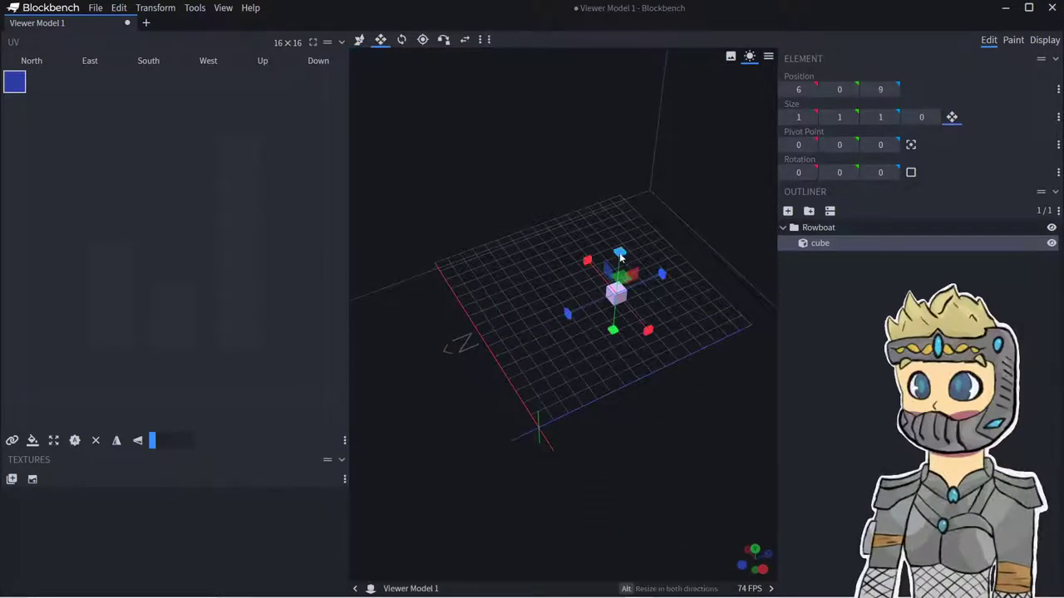
pyautogui.moveTo(587, 265); pyautogui.dragTo(570, 241)
pyautogui.moveTo(548, 291); pyautogui.dragTo(445, 335)
pyautogui.moveTo(590, 275); pyautogui.dragTo(658, 255)
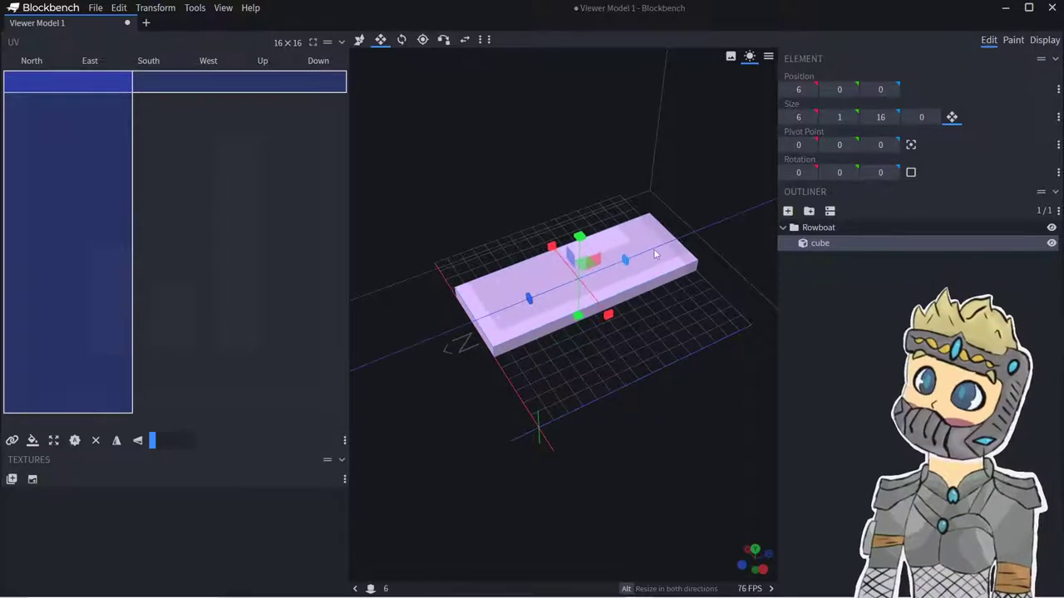
pyautogui.scroll(-3, 576, 328)
pyautogui.moveTo(525, 308)
pyautogui.mouseDown()
pyautogui.moveTo(437, 343)
pyautogui.moveTo(535, 304)
pyautogui.mouseUp()
pyautogui.hotkey('ctrl', 'z')
pyautogui.hotkey('ctrl', 'z')
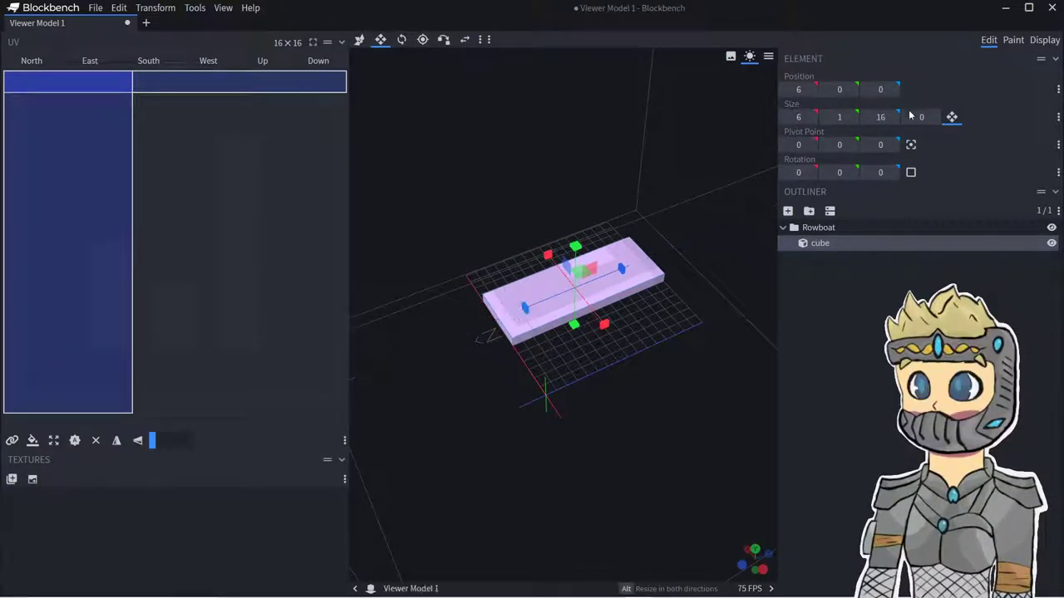
# - Lengthen the plank to 32 along Z and move it to Z position -8
pyautogui.moveTo(880, 124); pyautogui.dragTo(748, 124)
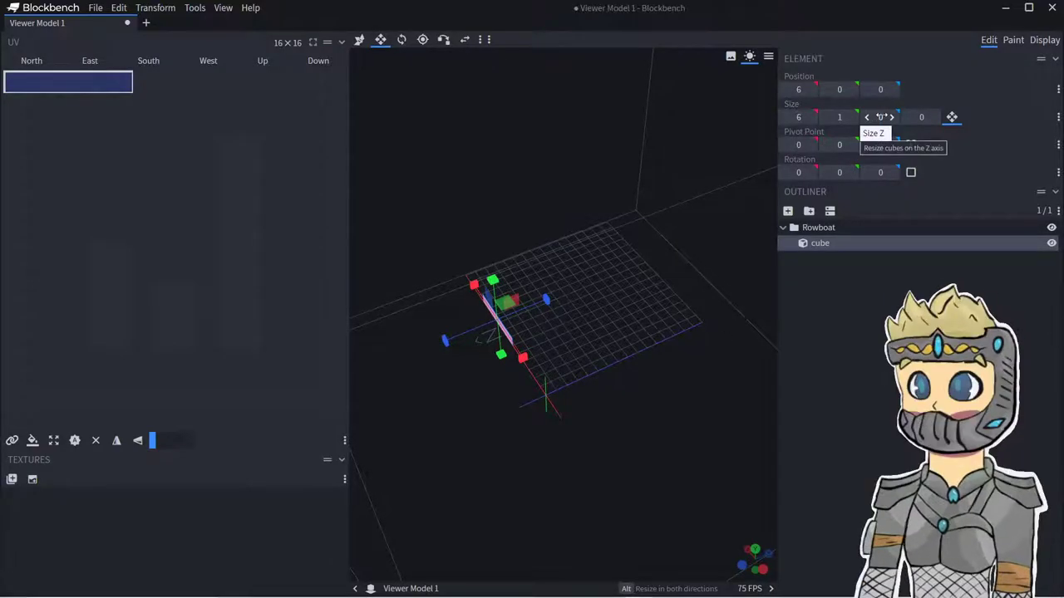
pyautogui.click(748, 318)
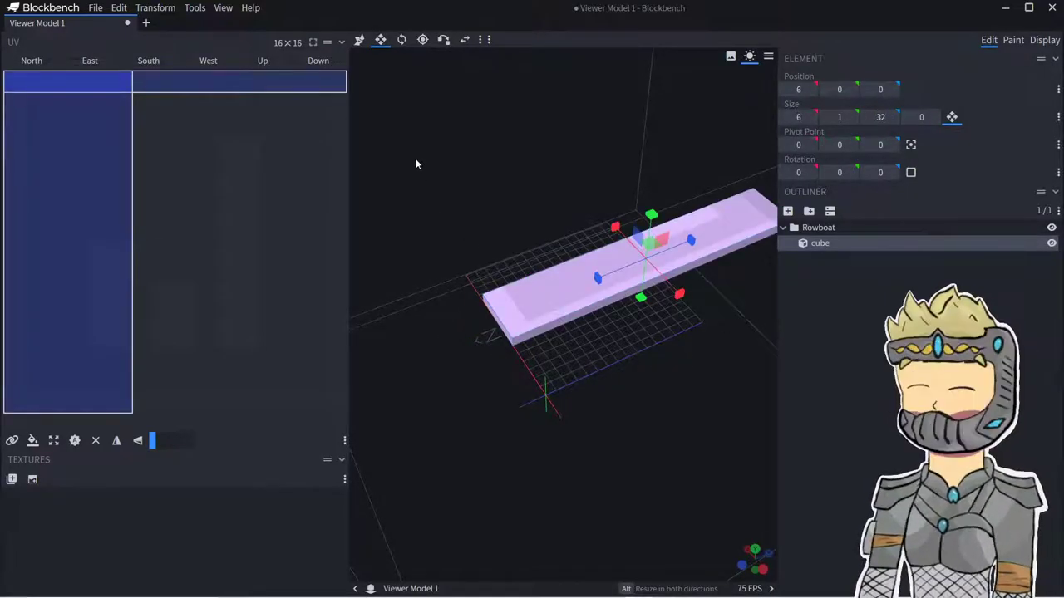
pyautogui.click(360, 41)
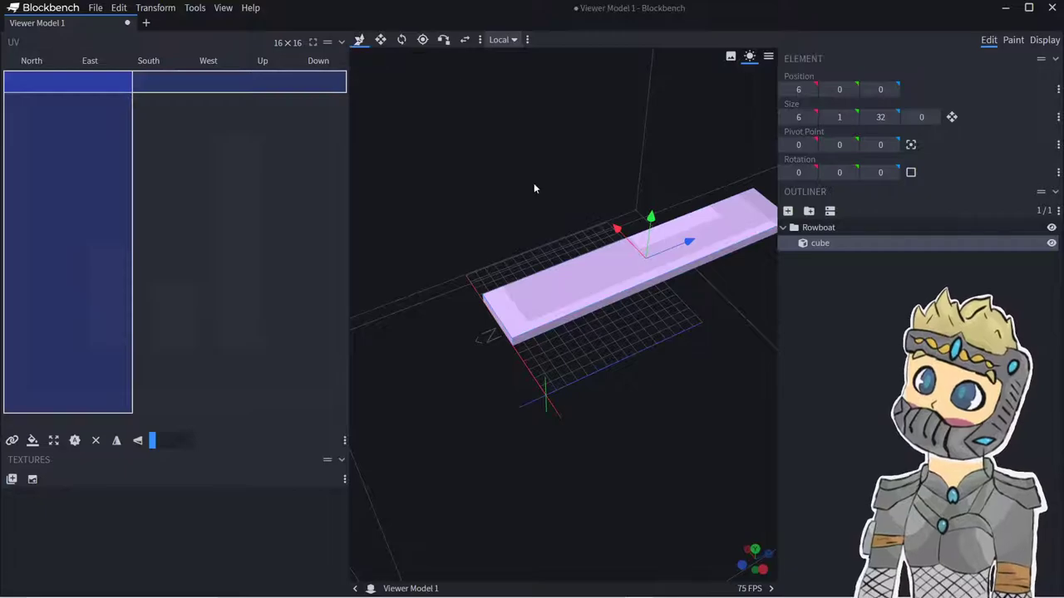
pyautogui.moveTo(692, 247); pyautogui.dragTo(614, 291)
pyautogui.moveTo(632, 497); pyautogui.dragTo(610, 447)
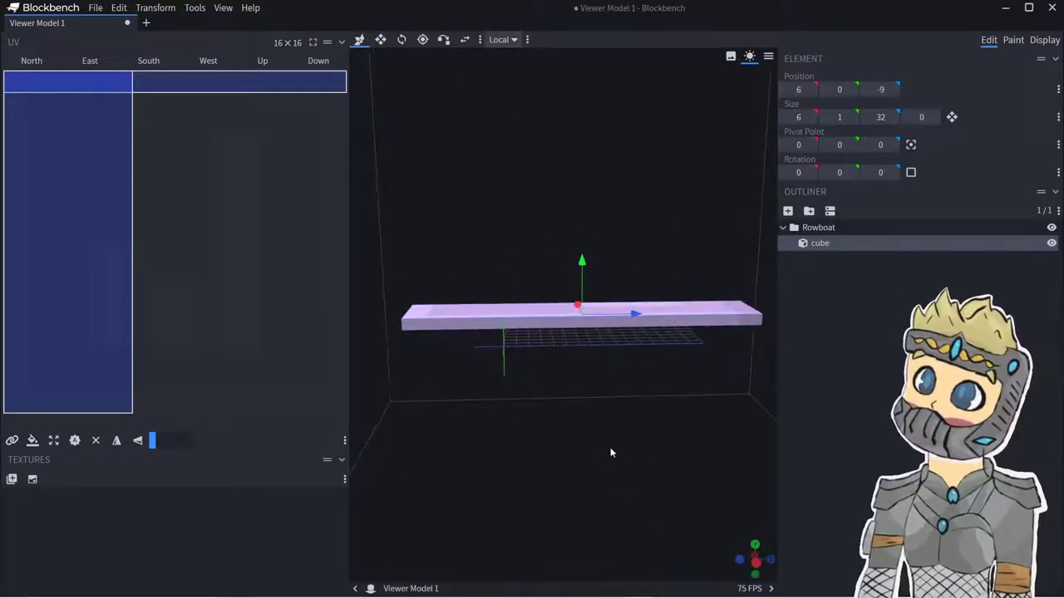
pyautogui.moveTo(632, 312); pyautogui.dragTo(632, 319)
# - Widen the plank to 8 along X, starting at X position 5
pyautogui.moveTo(498, 444); pyautogui.dragTo(466, 499)
pyautogui.click(380, 40)
pyautogui.moveTo(603, 319); pyautogui.dragTo(610, 323)
pyautogui.moveTo(532, 274); pyautogui.dragTo(525, 268)
# - Create a subgroup named Front inside the Rowboat group
pyautogui.click(808, 210)
pyautogui.doubleClick(820, 258)
pyautogui.write('Front')
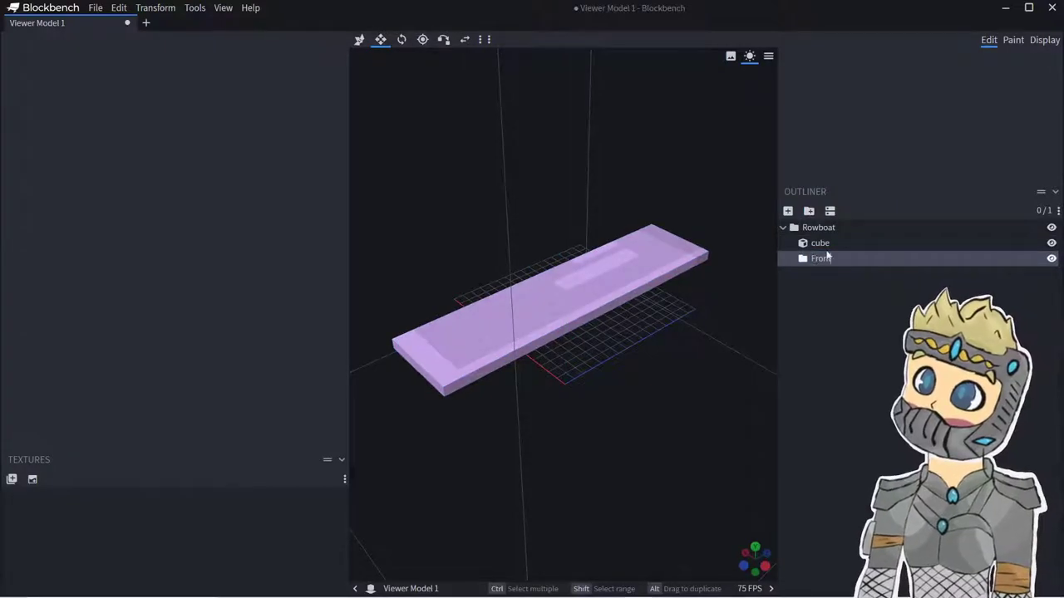
# - Add a cube to the Front group, move it to X position 4 and set its pivot point to 5, 0, 1
pyautogui.click(788, 211)
pyautogui.click(359, 39)
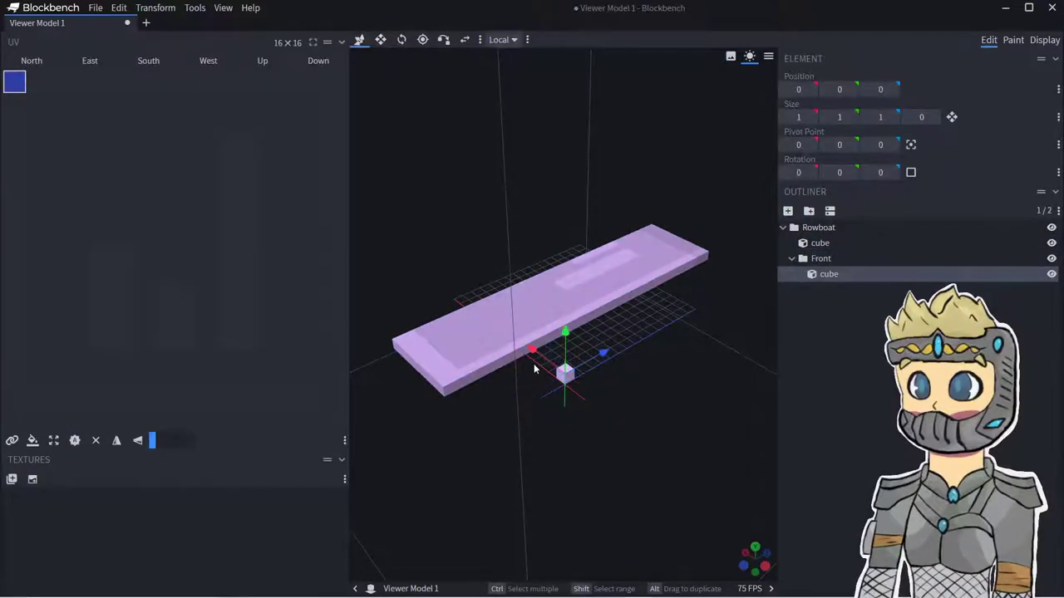
pyautogui.moveTo(540, 359); pyautogui.dragTo(508, 332)
pyautogui.click(422, 39)
pyautogui.moveTo(484, 180); pyautogui.dragTo(517, 350)
pyautogui.moveTo(659, 397); pyautogui.dragTo(604, 397)
pyautogui.moveTo(553, 335); pyautogui.dragTo(569, 329)
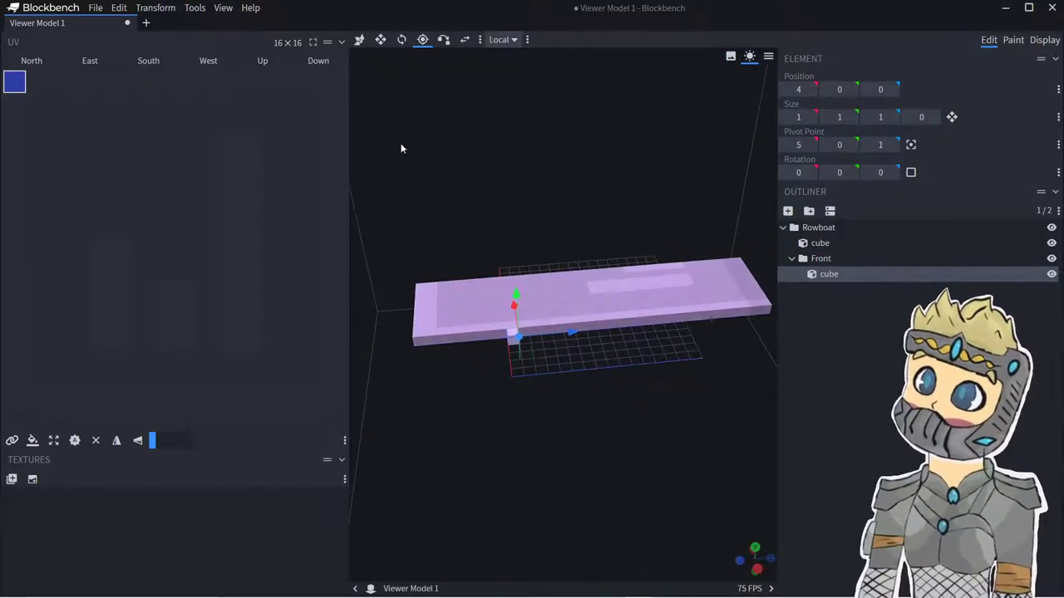
pyautogui.click(401, 39)
pyautogui.moveTo(537, 365); pyautogui.dragTo(412, 314)
pyautogui.hotkey('ctrl', 'z')
# - Place the Front cube at the plank's end at 5, 0, -9, pivot 9, 0, -8, and resize it to 8 × 6 × 1
pyautogui.click(359, 39)
pyautogui.click(426, 43)
pyautogui.moveTo(530, 370); pyautogui.dragTo(463, 345)
pyautogui.moveTo(473, 387); pyautogui.dragTo(595, 368)
pyautogui.moveTo(546, 391); pyautogui.dragTo(525, 195)
pyautogui.click(379, 40)
pyautogui.moveTo(538, 193); pyautogui.dragTo(541, 193)
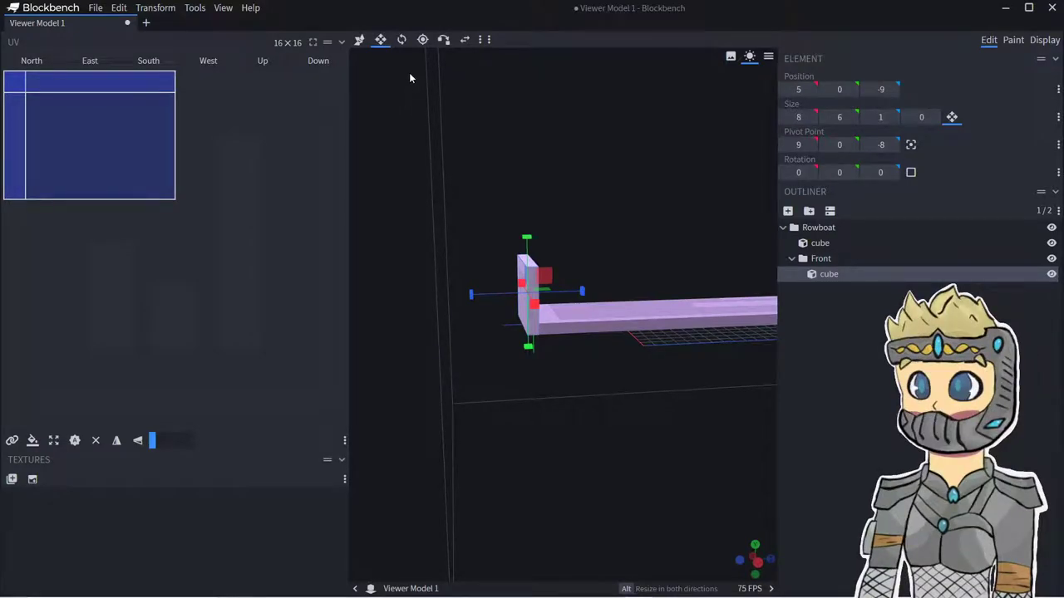
# - Move the front board's pivot point to 5, 0, -8 and rotate the board 67.5° about the Y axis
pyautogui.click(403, 41)
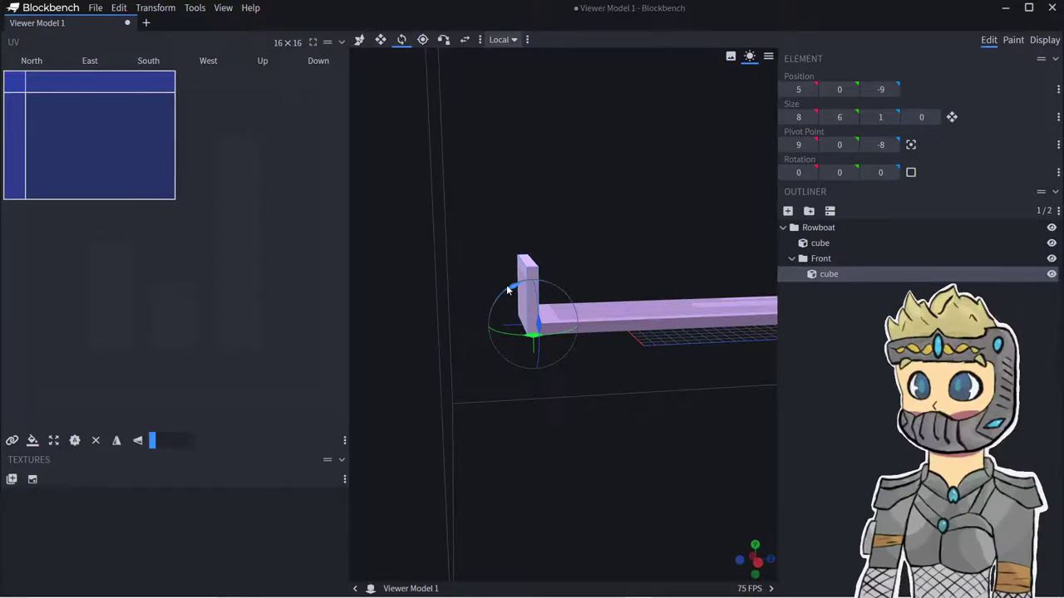
pyautogui.moveTo(516, 336)
pyautogui.mouseDown()
pyautogui.moveTo(547, 342)
pyautogui.moveTo(519, 339)
pyautogui.mouseUp()
pyautogui.click(422, 39)
pyautogui.moveTo(654, 238); pyautogui.dragTo(414, 102)
pyautogui.click(402, 39)
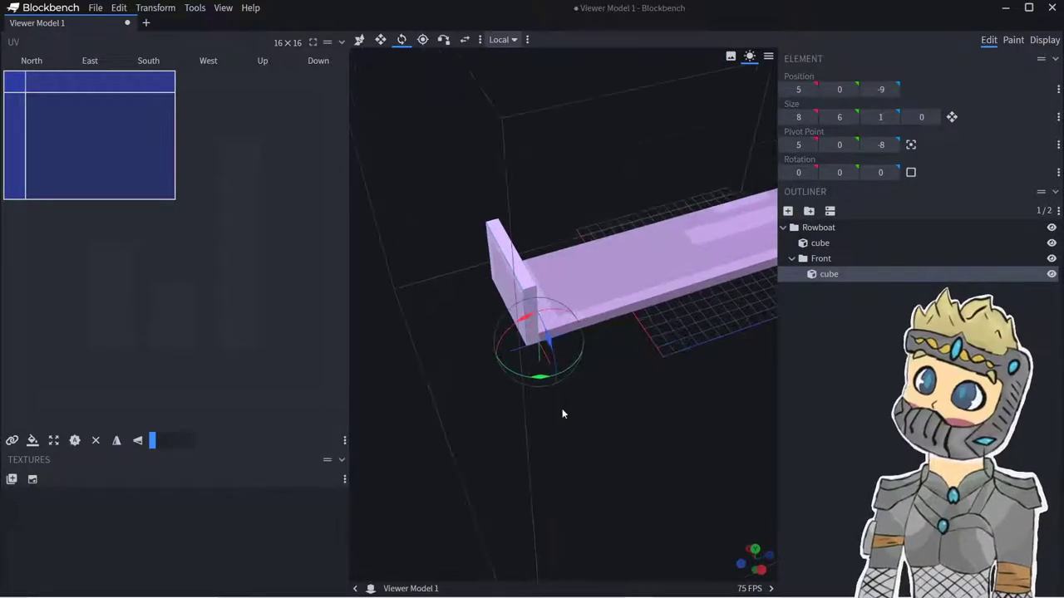
pyautogui.moveTo(561, 384); pyautogui.dragTo(603, 364)
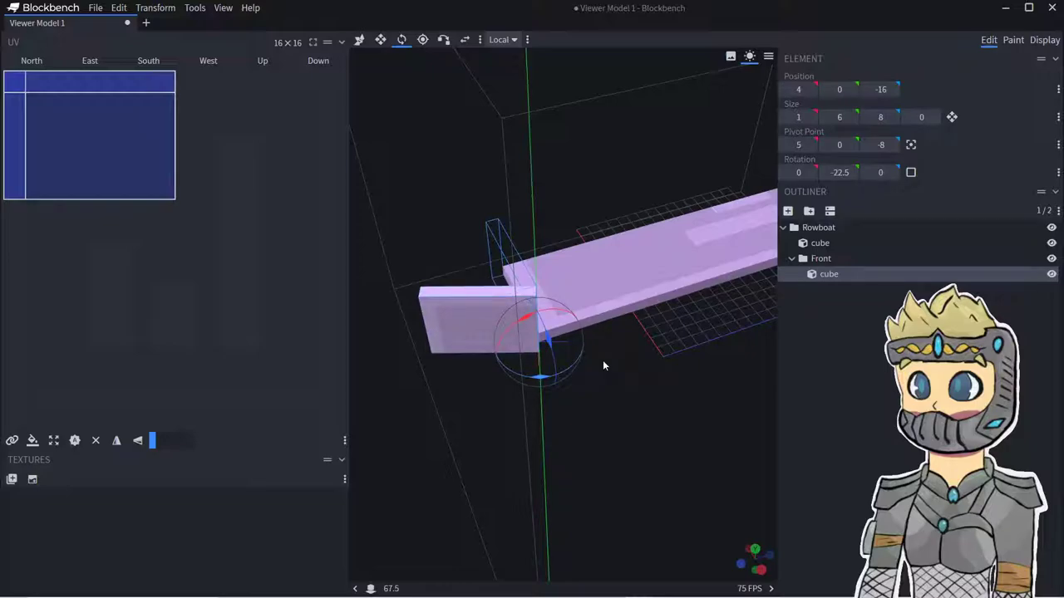
# - Duplicate the angled front board, straighten the copy to 0° Y rotation and move it across to X position 12
pyautogui.rightClick(447, 320)
pyautogui.click(498, 360)
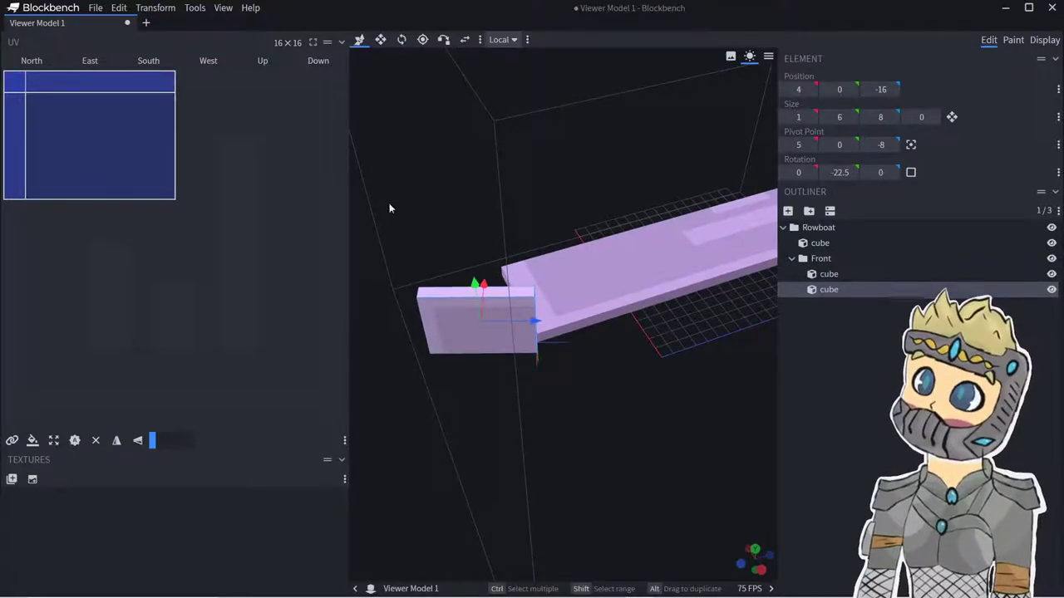
pyautogui.click(401, 39)
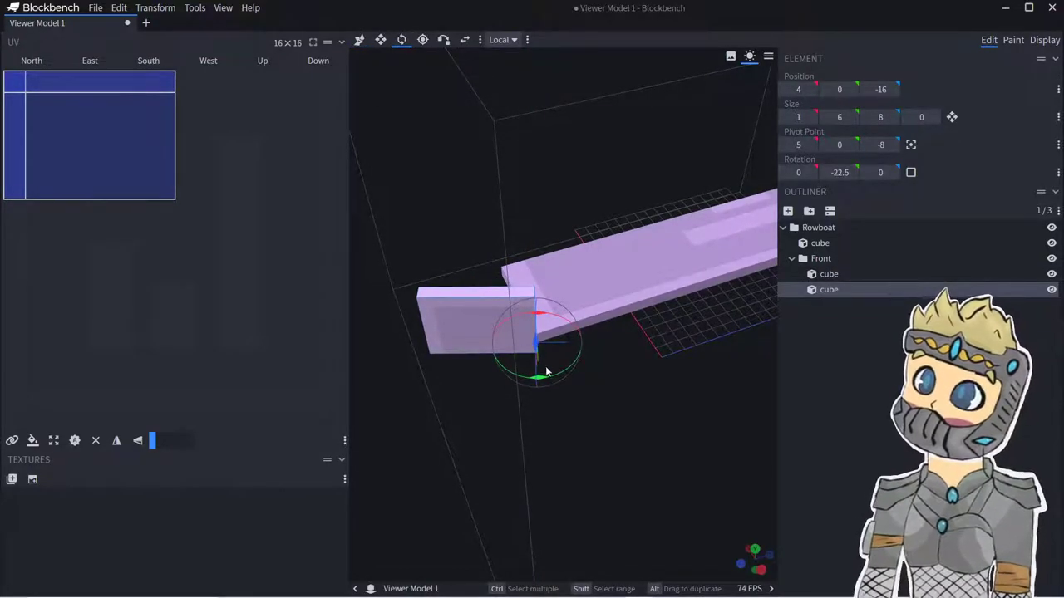
pyautogui.moveTo(568, 377); pyautogui.dragTo(572, 371)
pyautogui.click(358, 41)
pyautogui.moveTo(420, 218); pyautogui.dragTo(523, 254)
pyautogui.moveTo(532, 379); pyautogui.dragTo(401, 197)
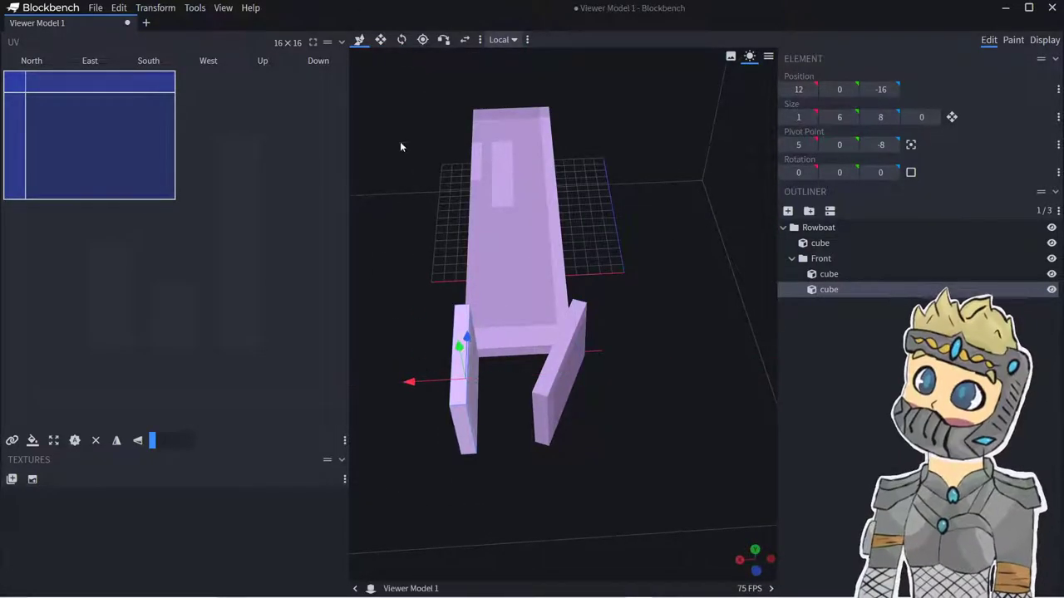
# - Set the copied board's pivot point to 13, 0, -8 and rotate it 22.5° about the Y axis
pyautogui.click(423, 40)
pyautogui.moveTo(437, 367); pyautogui.dragTo(422, 369)
pyautogui.moveTo(420, 418); pyautogui.dragTo(448, 413)
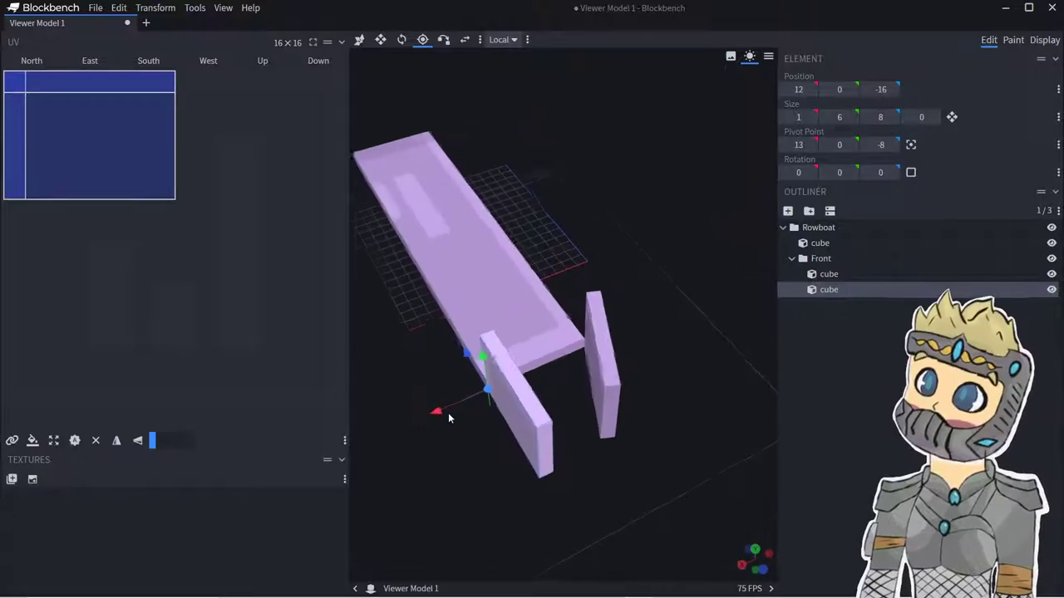
pyautogui.click(401, 40)
pyautogui.moveTo(485, 427); pyautogui.dragTo(531, 433)
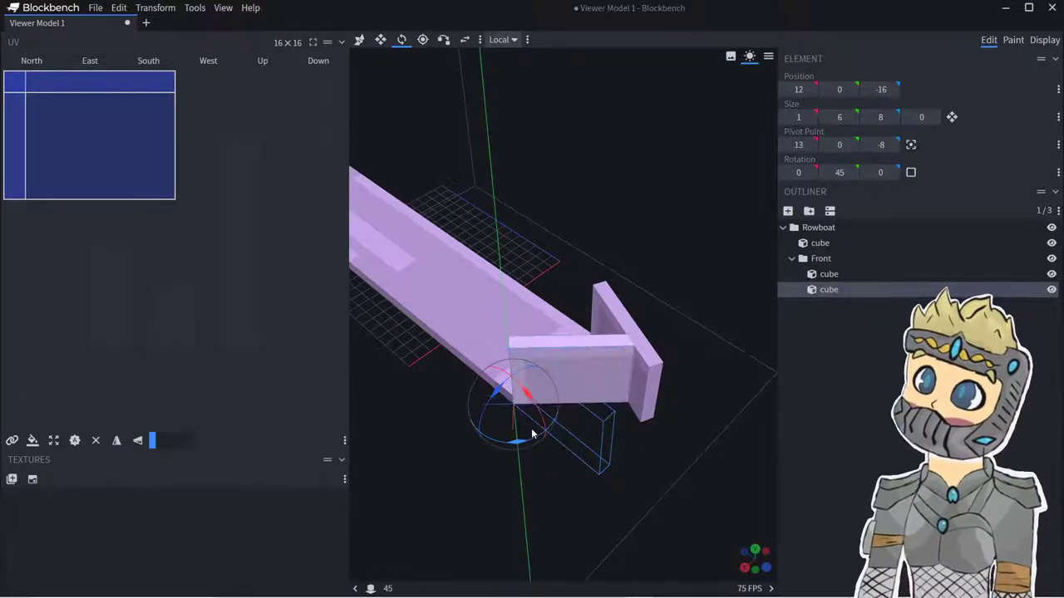
# - Raise the height of the long hull plank to 6
pyautogui.click(380, 40)
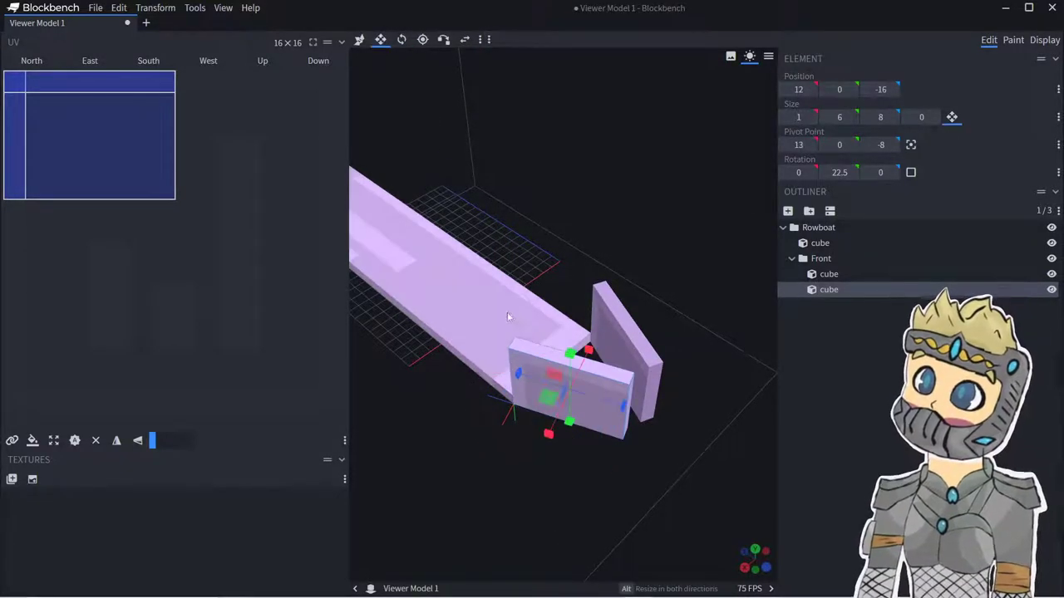
pyautogui.click(507, 311)
pyautogui.moveTo(403, 147); pyautogui.dragTo(408, 160)
# - Adjust both sides of the first front board so it stays 1 thick and starts at X position 5
pyautogui.moveTo(657, 328); pyautogui.dragTo(597, 346)
pyautogui.click(583, 360)
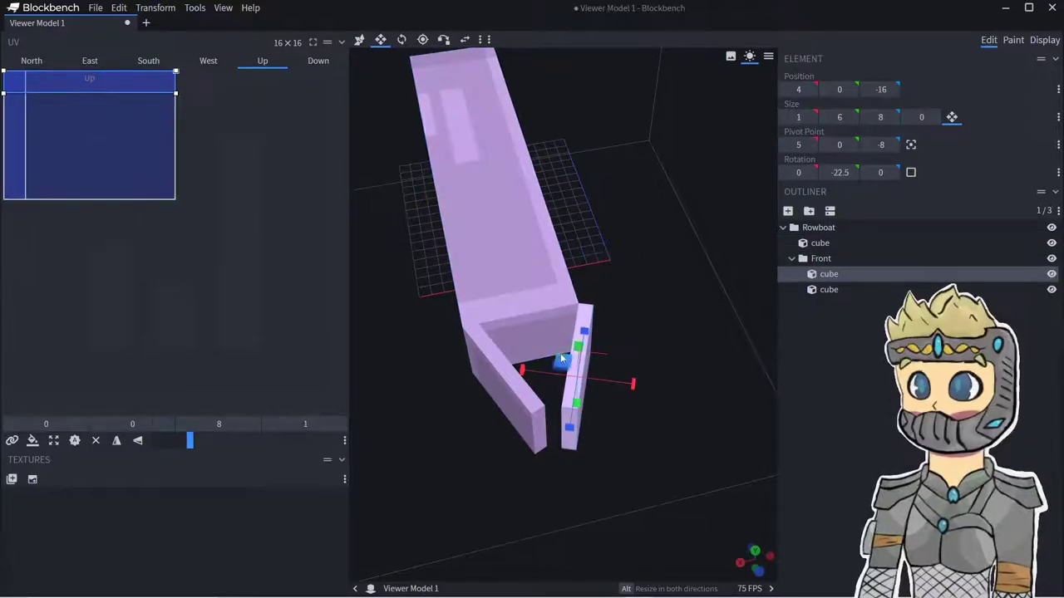
pyautogui.moveTo(539, 379); pyautogui.dragTo(525, 375)
pyautogui.moveTo(617, 384); pyautogui.dragTo(604, 381)
pyautogui.moveTo(602, 420); pyautogui.dragTo(587, 398)
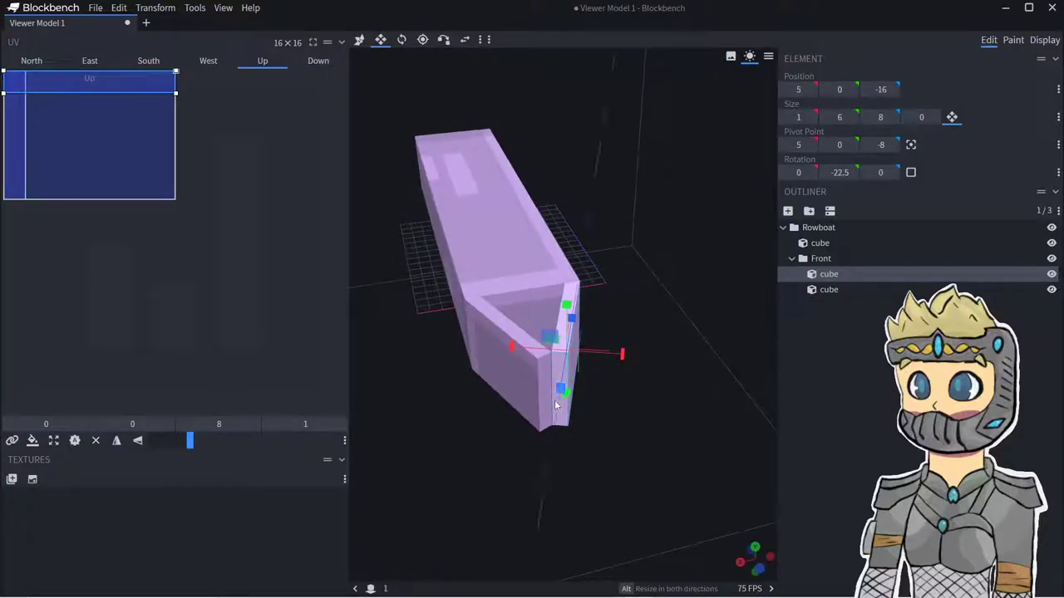
pyautogui.click(550, 411)
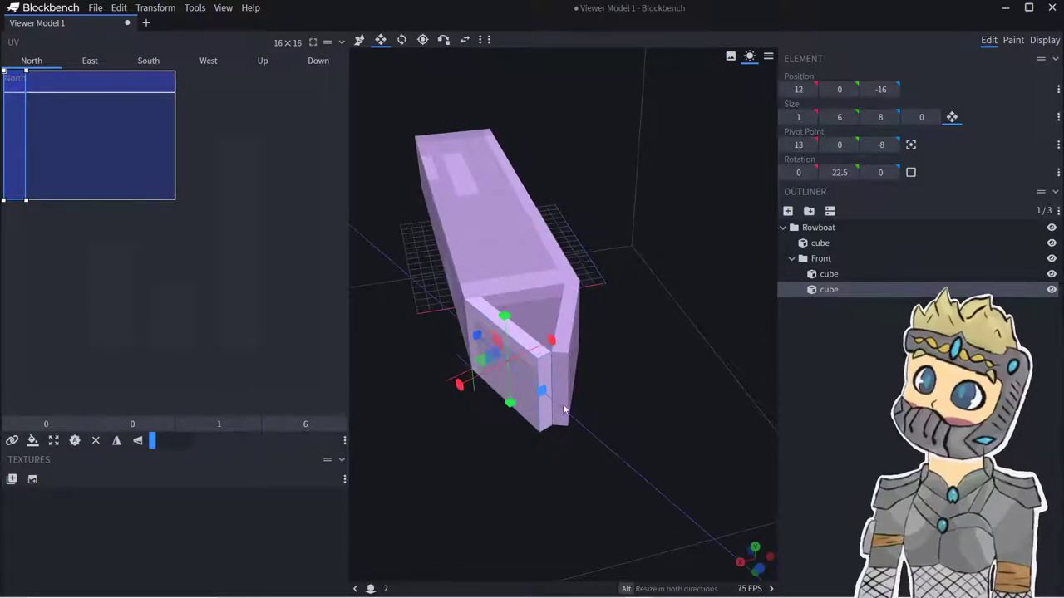
# - Select all three cubes and shift them 5 units along Z, placing the hull at Z position -3
pyautogui.moveTo(587, 419); pyautogui.dragTo(666, 401)
pyautogui.hotkey('ctrl', 'a')
pyautogui.click(359, 39)
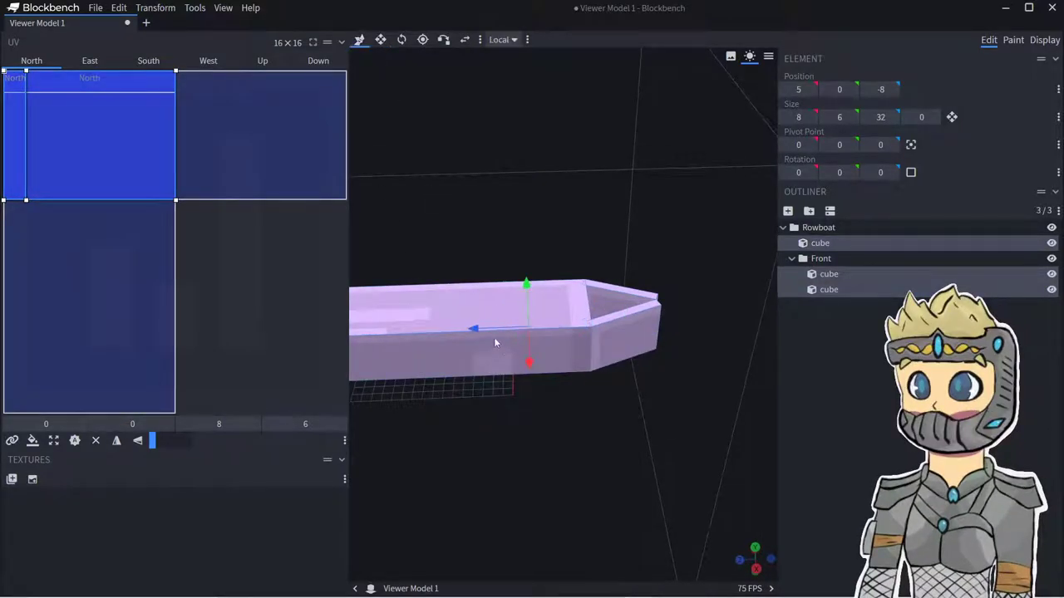
pyautogui.moveTo(494, 344); pyautogui.dragTo(477, 338)
# - Lengthen the front board at X position 12 to 9 along Z toward the bow tip
pyautogui.click(561, 316)
pyautogui.click(379, 39)
pyautogui.moveTo(460, 135); pyautogui.dragTo(557, 419)
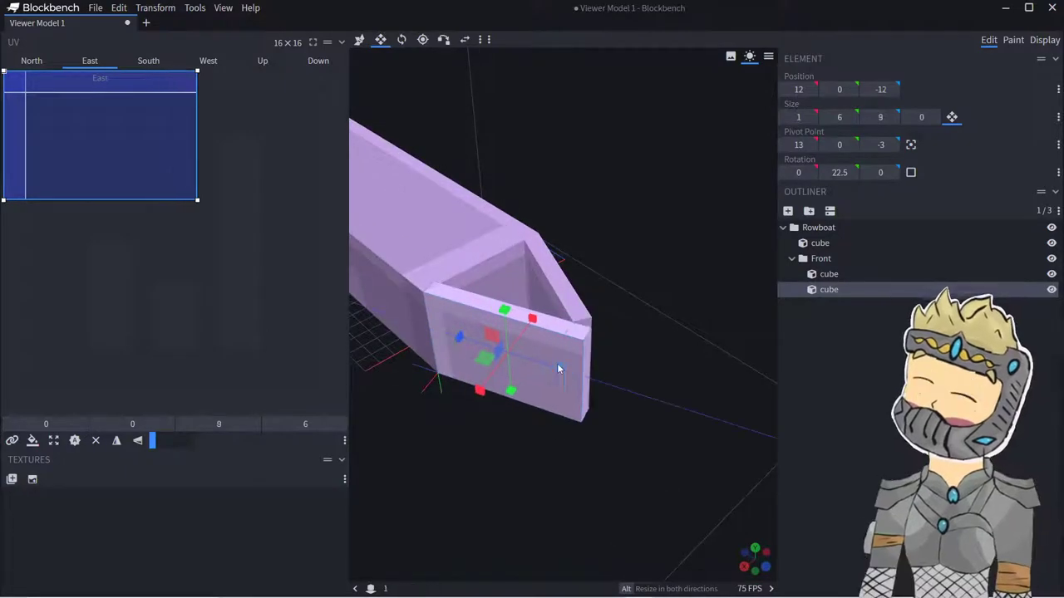
pyautogui.click(578, 358)
pyautogui.click(802, 407)
pyautogui.moveTo(702, 437); pyautogui.dragTo(560, 414)
pyautogui.moveTo(669, 332); pyautogui.dragTo(570, 409, button='right')
# - Shorten the main hull cube to 19 along Z, keeping its bow end in place
pyautogui.scroll(-4, 569, 408)
pyautogui.click(633, 356)
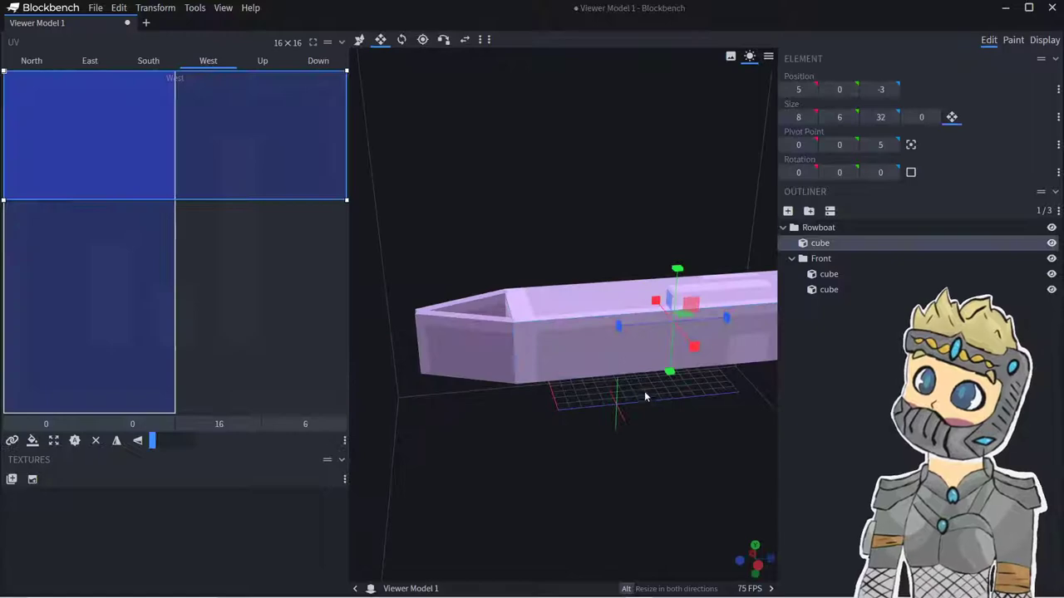
pyautogui.moveTo(696, 435); pyautogui.dragTo(648, 449, button='right')
pyautogui.moveTo(712, 327); pyautogui.dragTo(580, 319, button='right')
pyautogui.moveTo(556, 321); pyautogui.dragTo(418, 336)
# - Duplicate the hull cube and extend the copy over the bow to Z position -10, making it 26 long
pyautogui.moveTo(565, 449); pyautogui.dragTo(657, 460)
pyautogui.scroll(3, 658, 460)
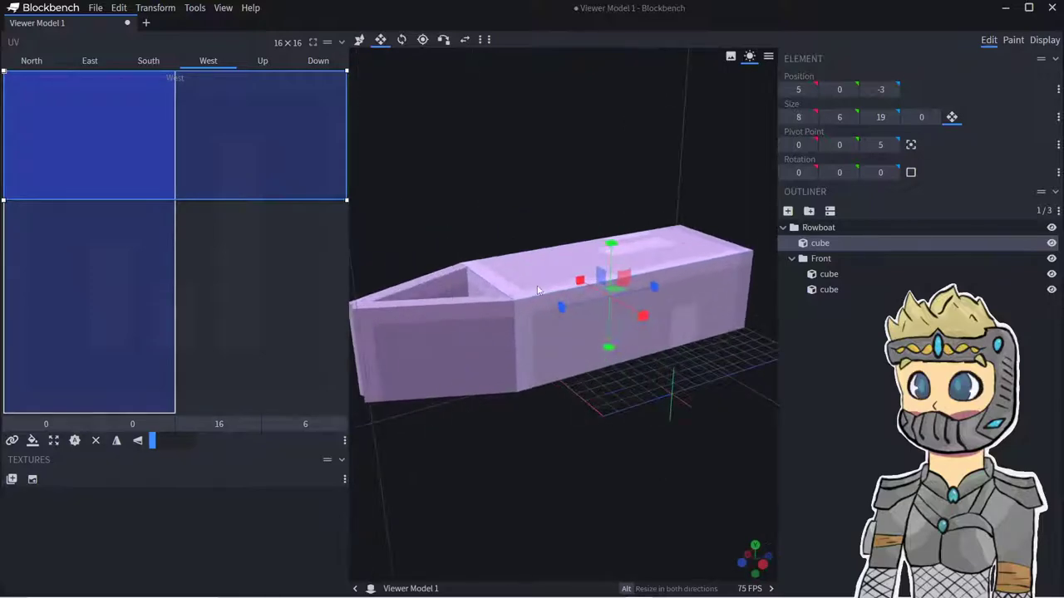
pyautogui.rightClick(537, 283)
pyautogui.click(557, 309)
pyautogui.click(380, 40)
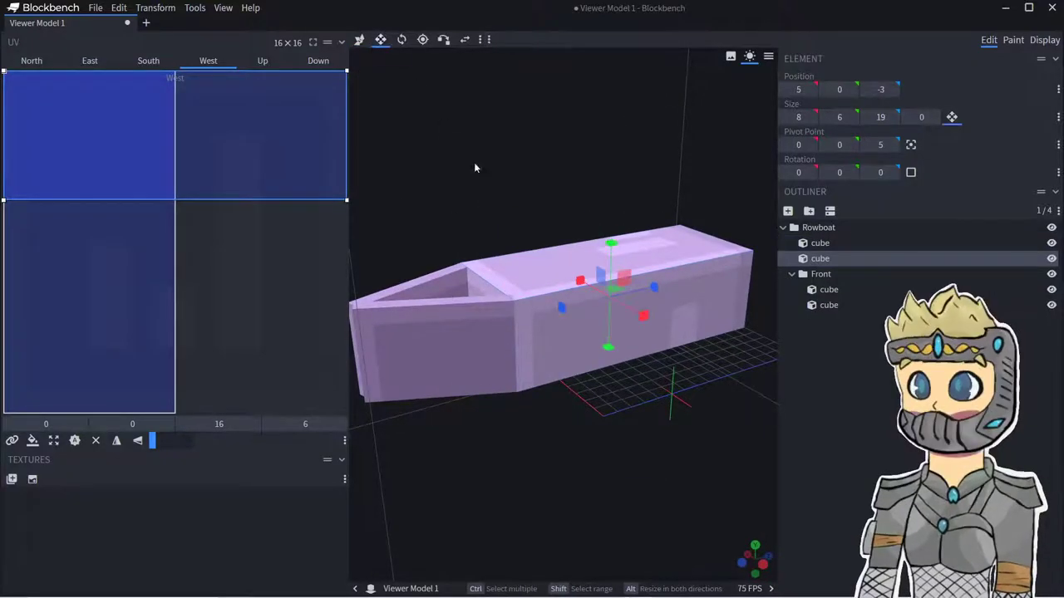
pyautogui.moveTo(562, 308); pyautogui.dragTo(489, 324)
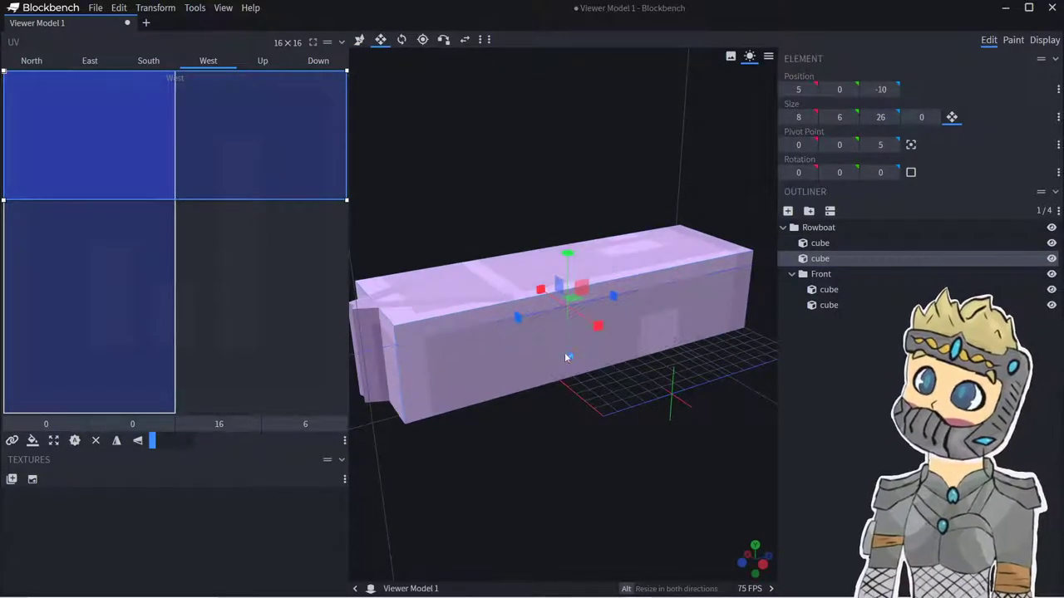
# - Trim the hull copy to a height of 1 at Y position 5 and a length of 7 over the bow
pyautogui.click(581, 340)
pyautogui.click(540, 368)
pyautogui.moveTo(567, 356); pyautogui.dragTo(567, 289)
pyautogui.moveTo(613, 263); pyautogui.dragTo(335, 331)
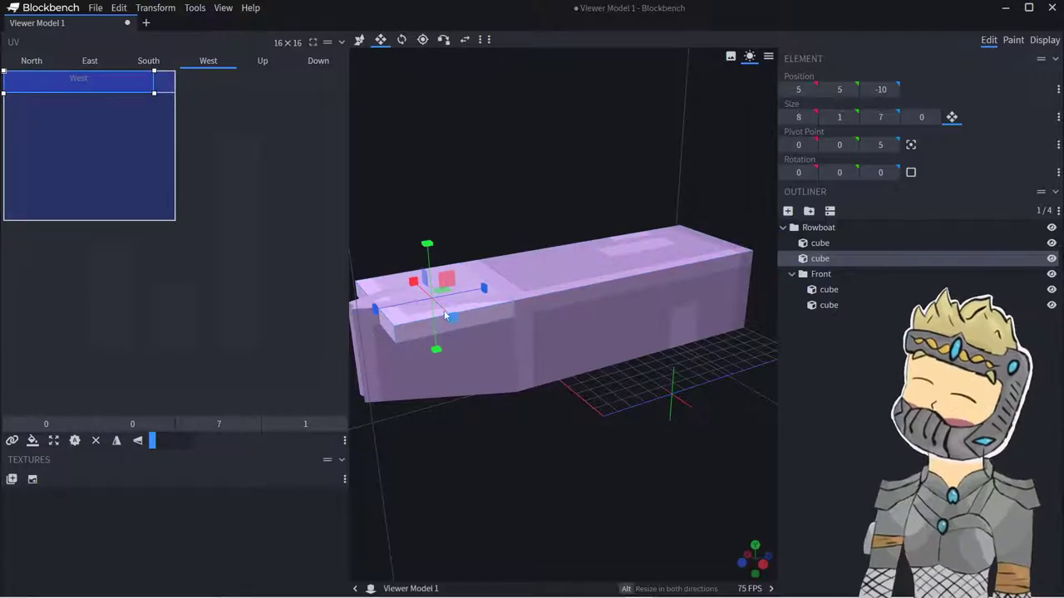
# - Shrink the bow piece to a 6 × 1 × 2 crosspiece at position 6, 5, -7
pyautogui.moveTo(446, 312); pyautogui.dragTo(437, 306)
pyautogui.moveTo(440, 211); pyautogui.dragTo(494, 234)
pyautogui.moveTo(390, 331); pyautogui.dragTo(444, 328)
# - Duplicate the bow crosspiece and narrow the copy to a width of 4 at position 7, 5, -7
pyautogui.rightClick(451, 315)
pyautogui.click(474, 360)
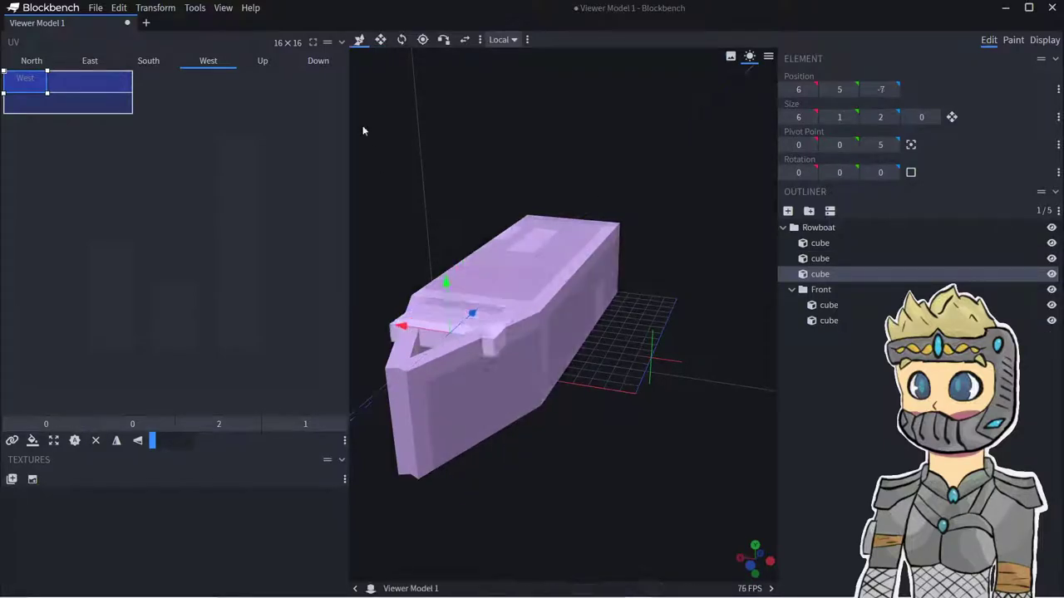
pyautogui.click(379, 40)
pyautogui.moveTo(379, 324); pyautogui.dragTo(407, 332)
# - Duplicate the 4-wide crosspiece and shift the copy towards the bow tip to Z position -9
pyautogui.rightClick(472, 337)
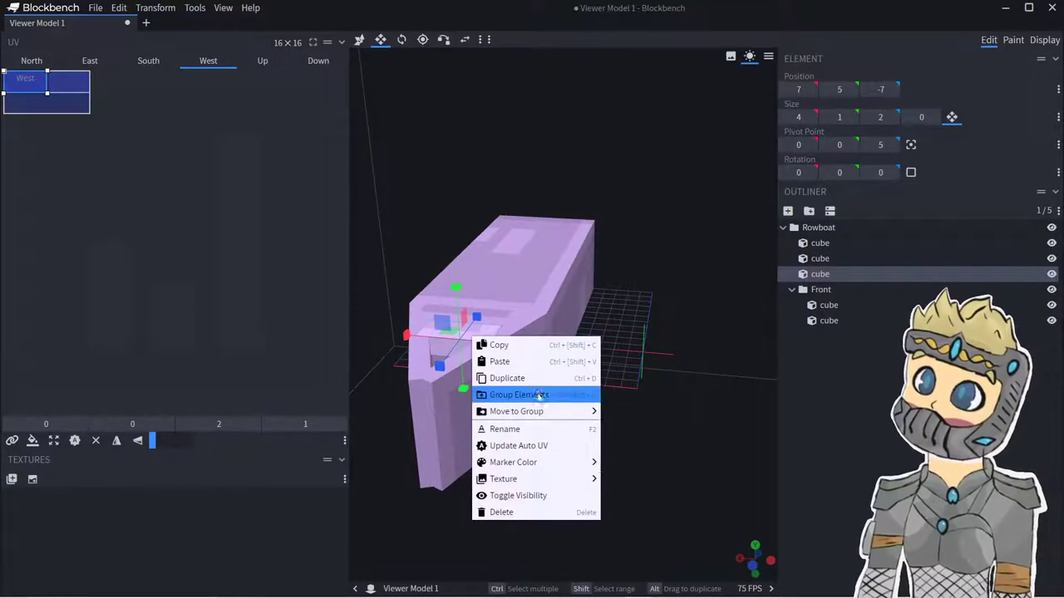
pyautogui.click(503, 378)
pyautogui.moveTo(475, 319); pyautogui.dragTo(457, 340)
# - Resize the new crosspiece to 4 × 1 × 1 at position 7, 5, -8 so it fits within the narrowing bow
pyautogui.click(380, 40)
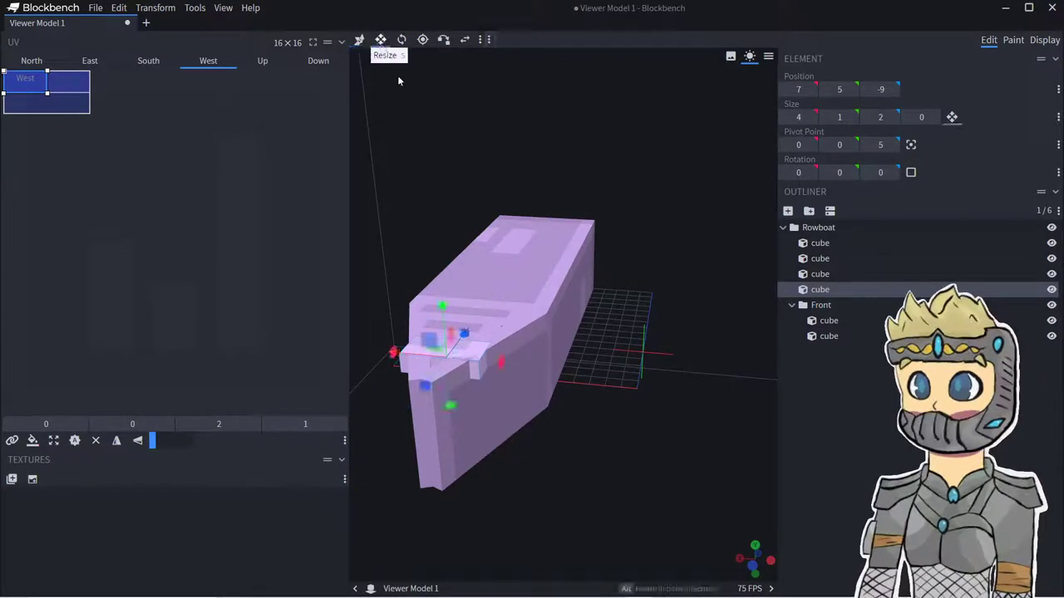
pyautogui.moveTo(395, 353); pyautogui.dragTo(437, 397)
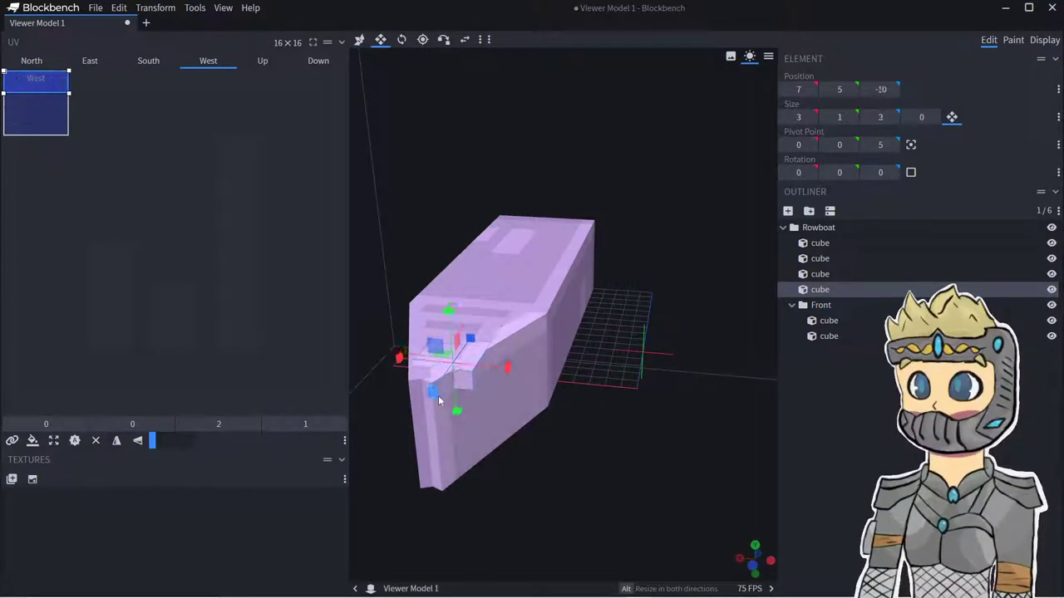
pyautogui.moveTo(505, 366); pyautogui.dragTo(520, 402)
pyautogui.moveTo(485, 432); pyautogui.dragTo(486, 426)
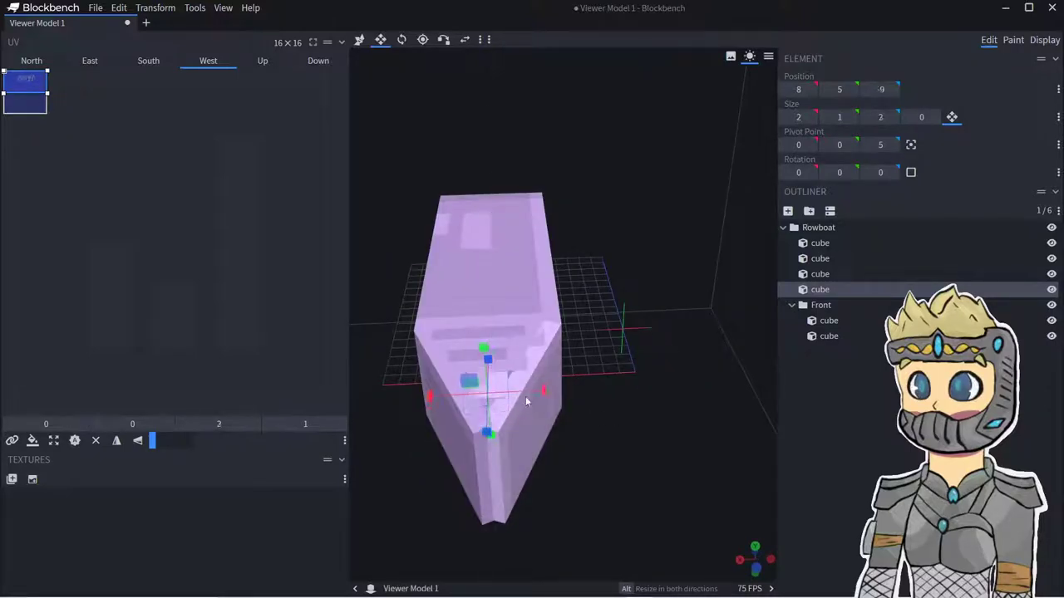
pyautogui.moveTo(525, 387); pyautogui.dragTo(536, 391)
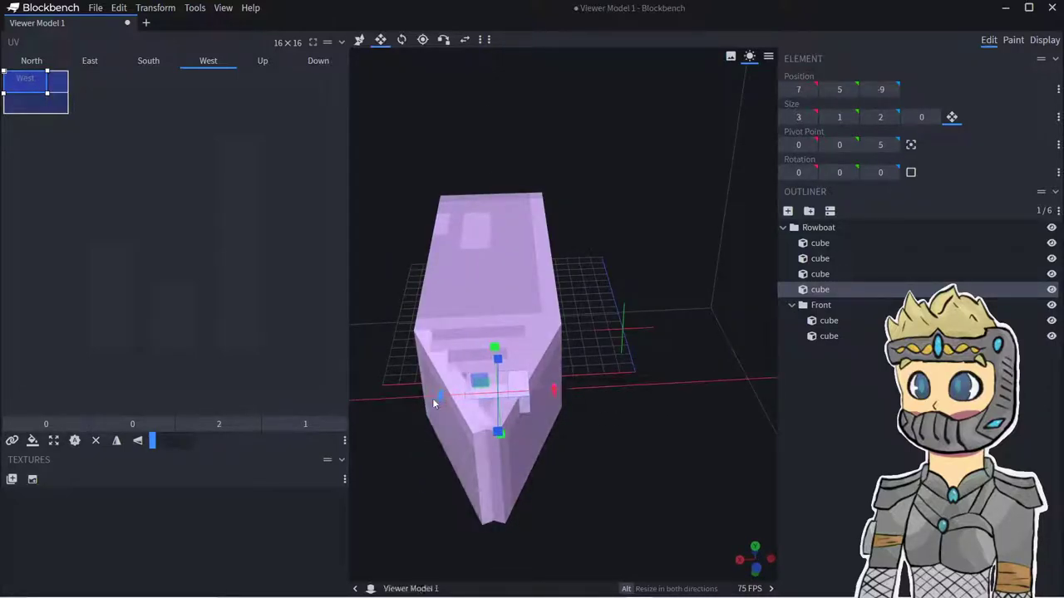
pyautogui.moveTo(433, 398); pyautogui.dragTo(420, 398)
pyautogui.moveTo(542, 391); pyautogui.dragTo(525, 391)
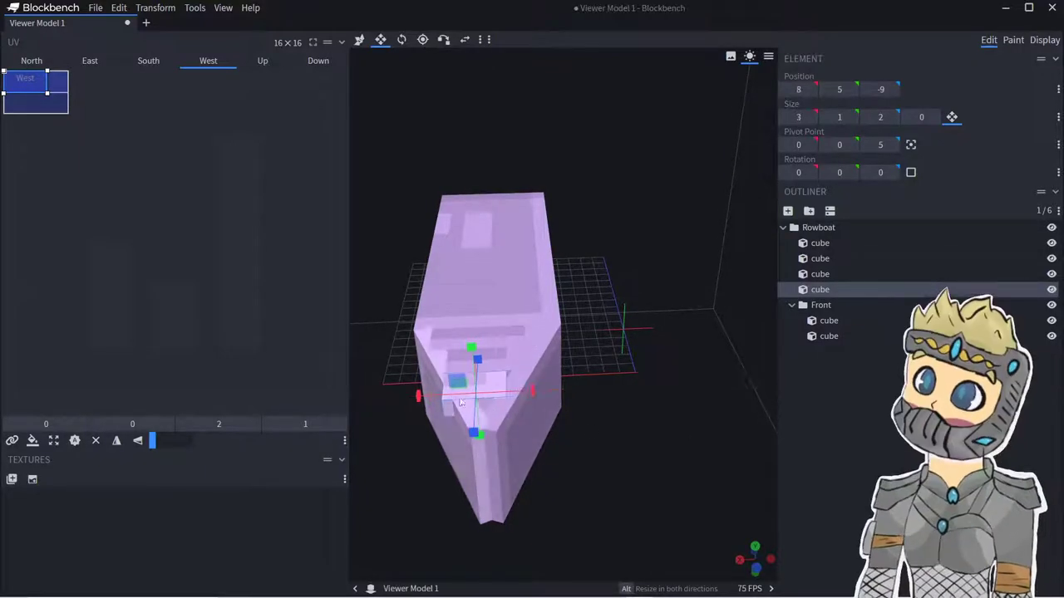
pyautogui.moveTo(429, 396); pyautogui.dragTo(486, 421)
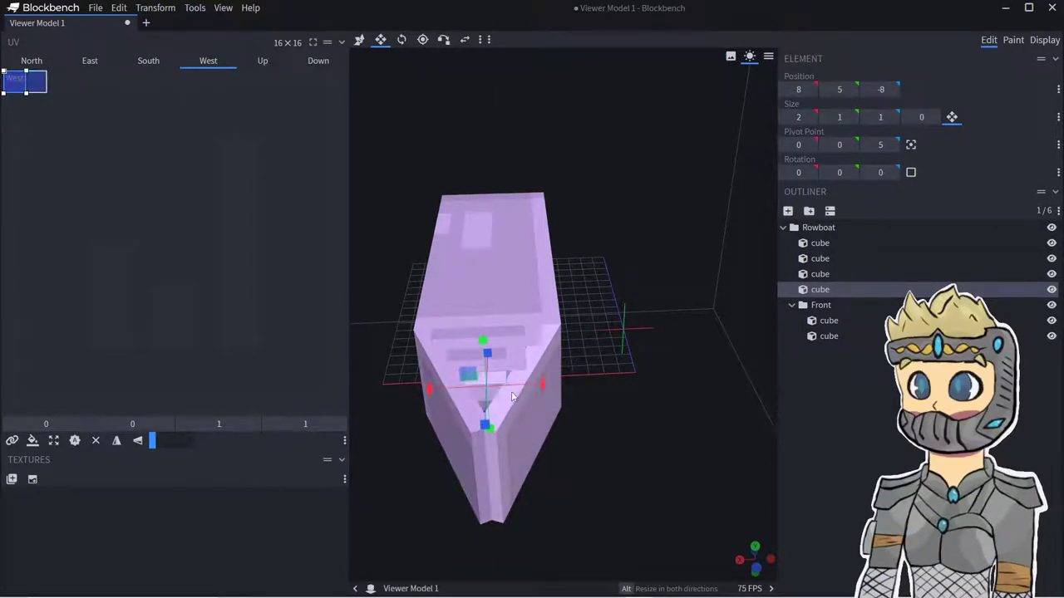
pyautogui.moveTo(532, 385); pyautogui.dragTo(544, 385)
pyautogui.moveTo(456, 392); pyautogui.dragTo(441, 392)
# - Duplicate the 4 × 1 × 1 crosspiece towards the tip and narrow the copy to 2 × 1 × 1 at position 8, 5, -9
pyautogui.rightClick(490, 388)
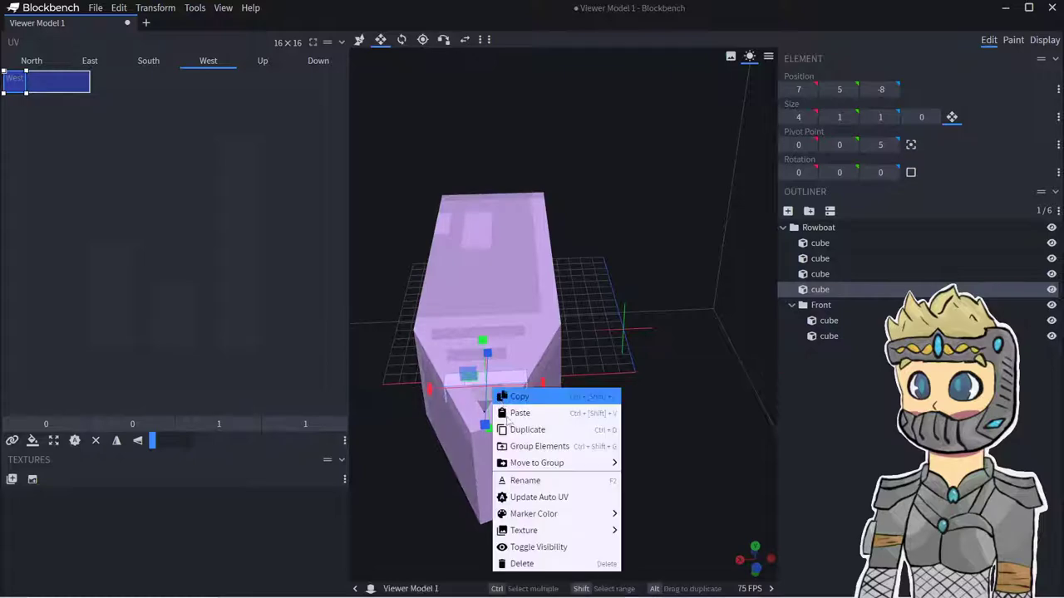
pyautogui.click(511, 429)
pyautogui.moveTo(490, 367); pyautogui.dragTo(458, 402)
pyautogui.click(380, 39)
pyautogui.moveTo(529, 401); pyautogui.dragTo(513, 401)
pyautogui.click(902, 400)
# - Duplicate the main hull cube and raise the copy on top of the hull to Y position 6
pyautogui.moveTo(657, 401)
pyautogui.mouseDown()
pyautogui.moveTo(552, 399)
pyautogui.moveTo(626, 381)
pyautogui.moveTo(633, 357)
pyautogui.moveTo(639, 364)
pyautogui.moveTo(633, 338)
pyautogui.moveTo(648, 394)
pyautogui.moveTo(639, 404)
pyautogui.moveTo(601, 338)
pyautogui.moveTo(613, 408)
pyautogui.moveTo(644, 404)
pyautogui.mouseUp()
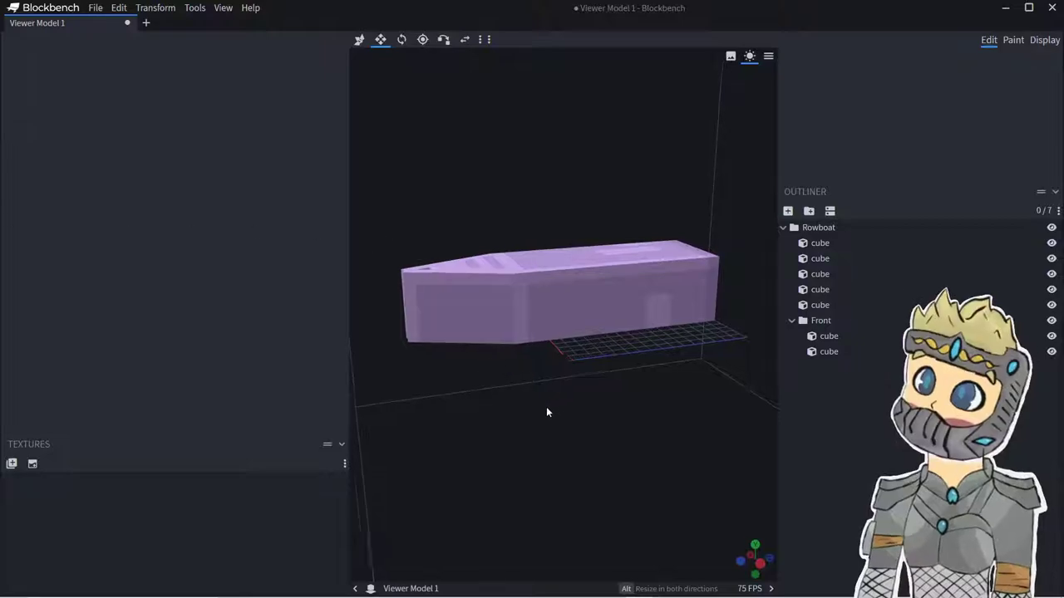
pyautogui.moveTo(549, 410); pyautogui.dragTo(563, 364)
pyautogui.click(550, 321)
pyautogui.rightClick(548, 321)
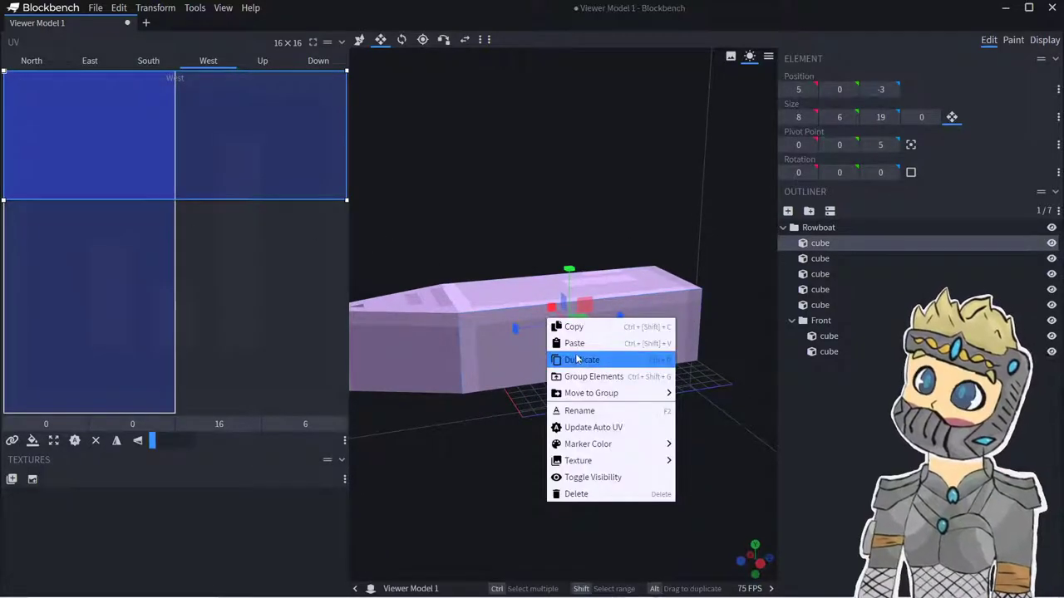
pyautogui.click(578, 359)
pyautogui.moveTo(568, 268); pyautogui.dragTo(570, 195)
# - Narrow the raised hull copy to a width of 6, centred over the hull at X position 6
pyautogui.click(380, 40)
pyautogui.moveTo(419, 80); pyautogui.dragTo(465, 117)
pyautogui.moveTo(497, 221); pyautogui.dragTo(520, 235)
pyautogui.moveTo(618, 381); pyautogui.dragTo(728, 369)
pyautogui.click(442, 296)
pyautogui.click(445, 279)
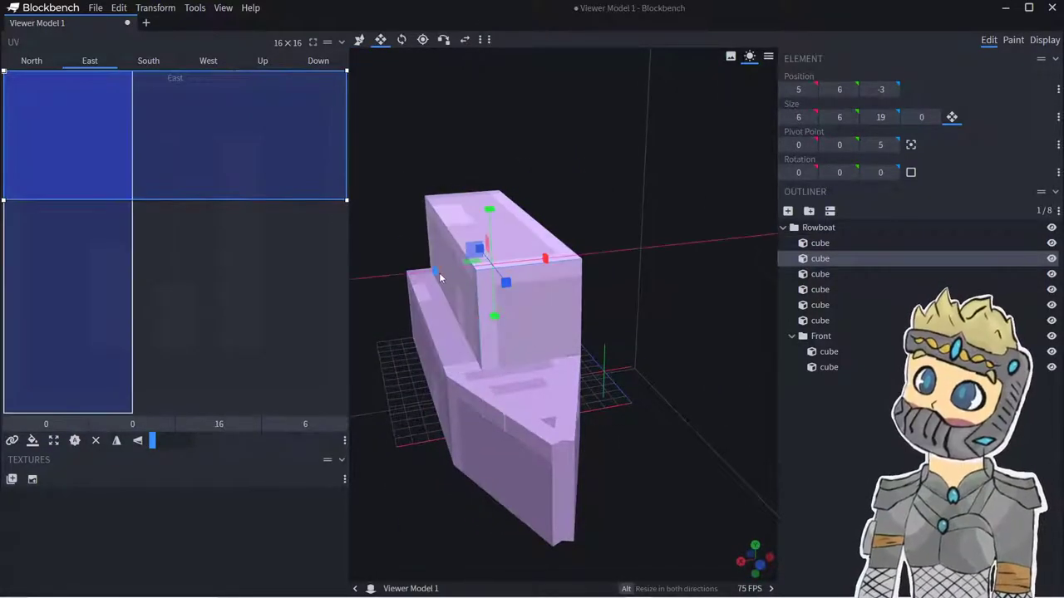
pyautogui.moveTo(439, 274); pyautogui.dragTo(421, 276)
pyautogui.moveTo(536, 259); pyautogui.dragTo(518, 254)
# - Resize the upper deck block to a height of 3 and a length of 18 at position 6, 6, -3
pyautogui.moveTo(589, 285); pyautogui.dragTo(681, 256)
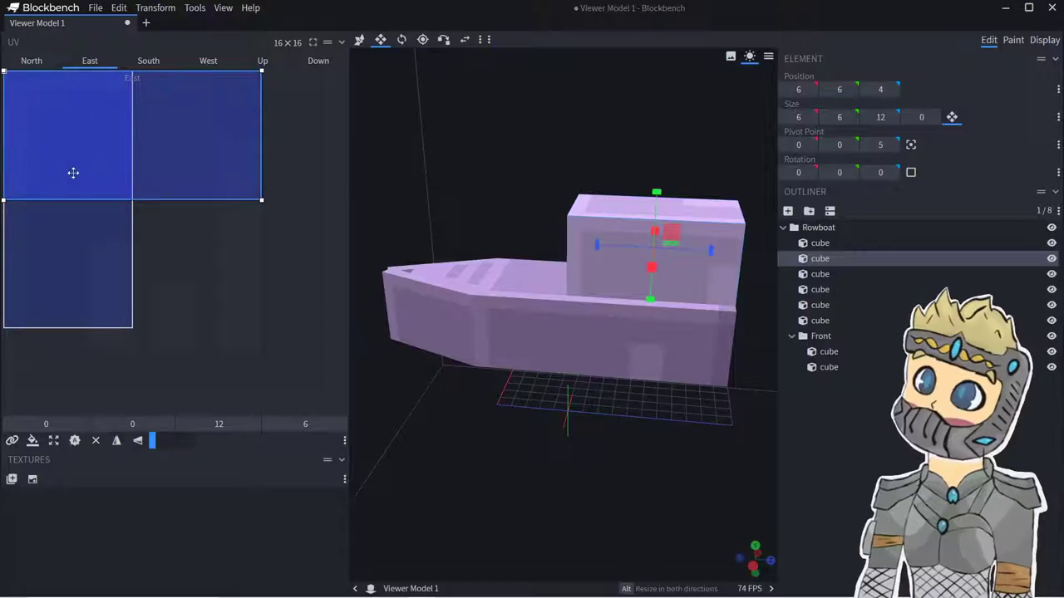
pyautogui.moveTo(504, 398); pyautogui.dragTo(533, 395)
pyautogui.scroll(2, 532, 395)
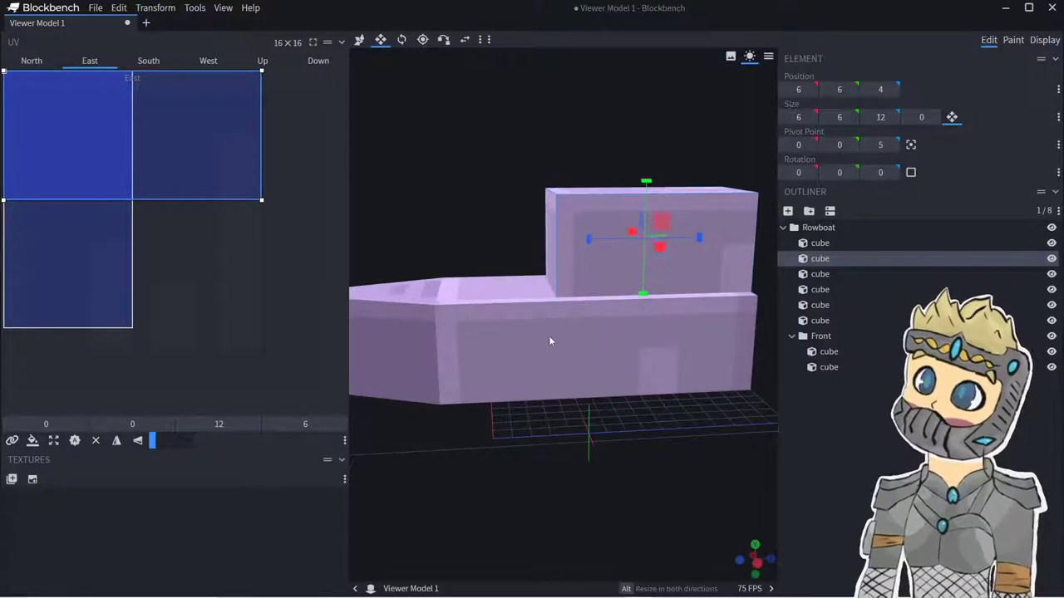
pyautogui.moveTo(575, 242); pyautogui.dragTo(475, 252)
pyautogui.moveTo(592, 184); pyautogui.dragTo(644, 264)
pyautogui.moveTo(538, 164); pyautogui.dragTo(633, 141)
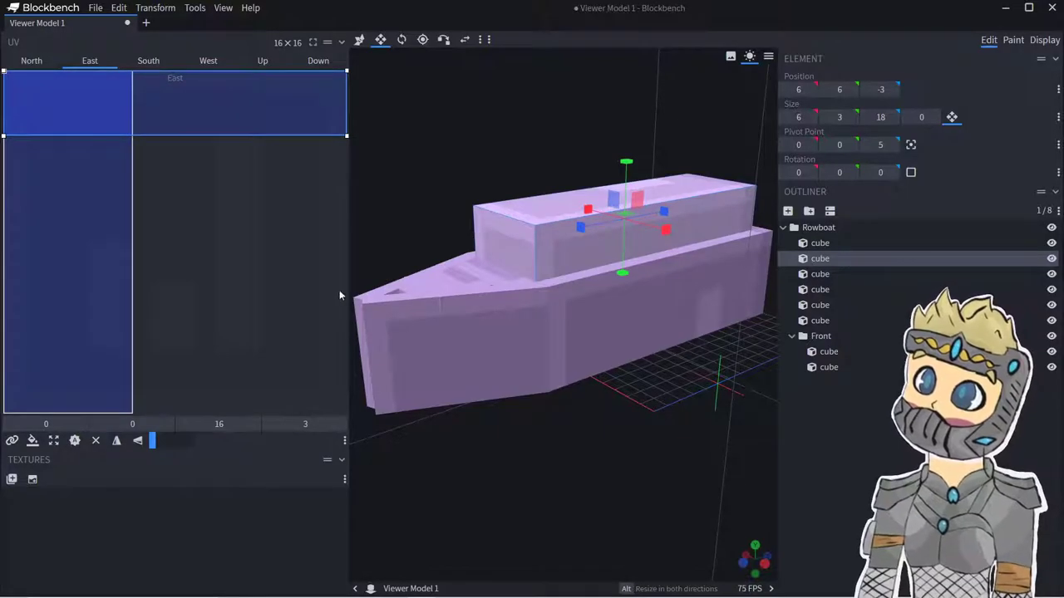
# - Duplicate the upper deck block and raise the copy on top of it to Y position 9
pyautogui.moveTo(619, 523); pyautogui.dragTo(645, 549)
pyautogui.moveTo(644, 549); pyautogui.dragTo(623, 591, button='right')
pyautogui.moveTo(580, 276); pyautogui.dragTo(595, 271)
pyautogui.rightClick(596, 271)
pyautogui.click(618, 319)
pyautogui.moveTo(627, 226); pyautogui.dragTo(627, 176)
# - Shrink the raised deck copy to a 4 × 3 × 4 block at position 7, 9, 0
pyautogui.click(380, 39)
pyautogui.moveTo(449, 105); pyautogui.dragTo(577, 190)
pyautogui.moveTo(561, 136); pyautogui.dragTo(601, 153)
pyautogui.moveTo(662, 191); pyautogui.dragTo(547, 286)
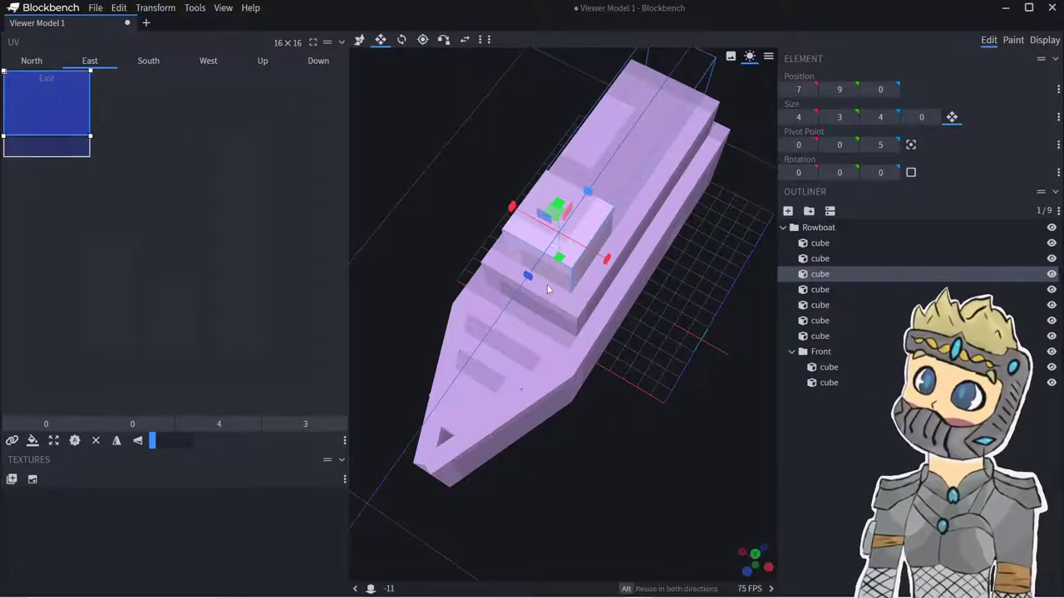
# - Duplicate the small block twice along the deck, placing the copies at Z positions 5 and 10
pyautogui.moveTo(648, 391); pyautogui.dragTo(677, 206)
pyautogui.rightClick(603, 248)
pyautogui.click(636, 285)
pyautogui.rightClick(537, 211)
pyautogui.click(575, 256)
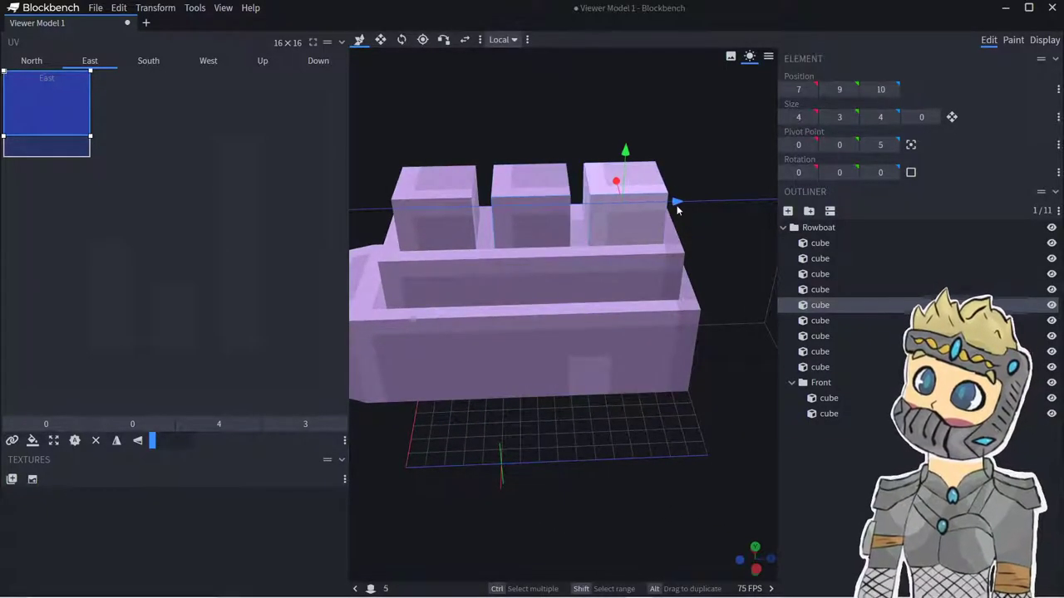
# - Move the pivot point of the rear small block to the centre of its base at 9, 9, 12
pyautogui.click(422, 39)
pyautogui.moveTo(670, 391); pyautogui.dragTo(496, 372)
pyautogui.moveTo(462, 333); pyautogui.dragTo(509, 168)
pyautogui.moveTo(497, 212); pyautogui.dragTo(670, 198)
pyautogui.moveTo(709, 191); pyautogui.dragTo(567, 265)
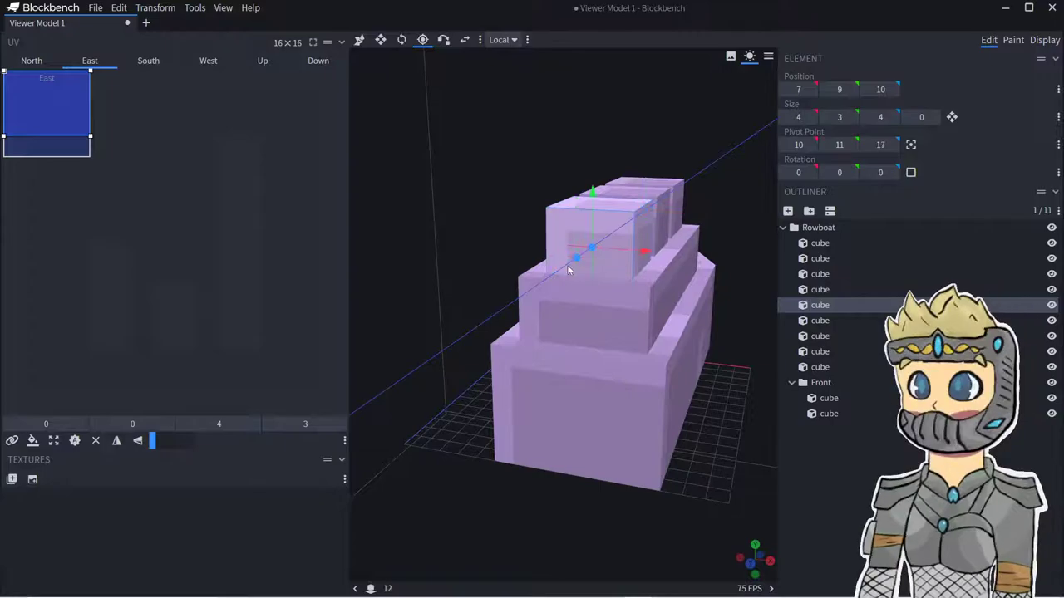
pyautogui.moveTo(696, 468); pyautogui.dragTo(380, 268)
pyautogui.moveTo(368, 231); pyautogui.dragTo(411, 231)
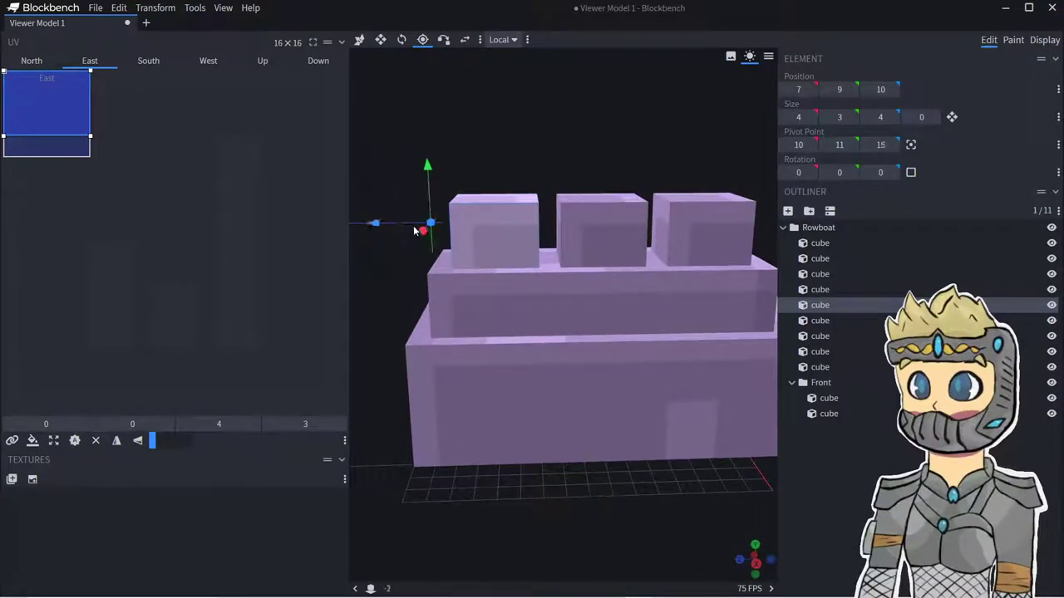
pyautogui.moveTo(489, 194); pyautogui.dragTo(493, 220)
pyautogui.moveTo(536, 162); pyautogui.dragTo(667, 208)
pyautogui.moveTo(699, 275); pyautogui.dragTo(623, 258)
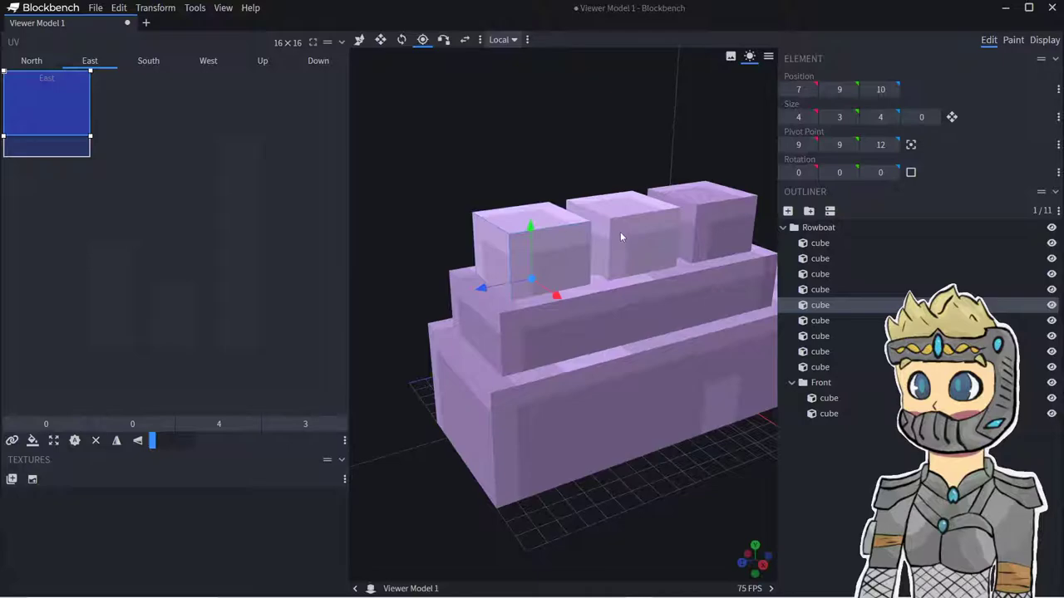
# - Delete the middle and front small blocks, keeping only the rear one on the deck
pyautogui.click(621, 237)
pyautogui.rightClick(621, 235)
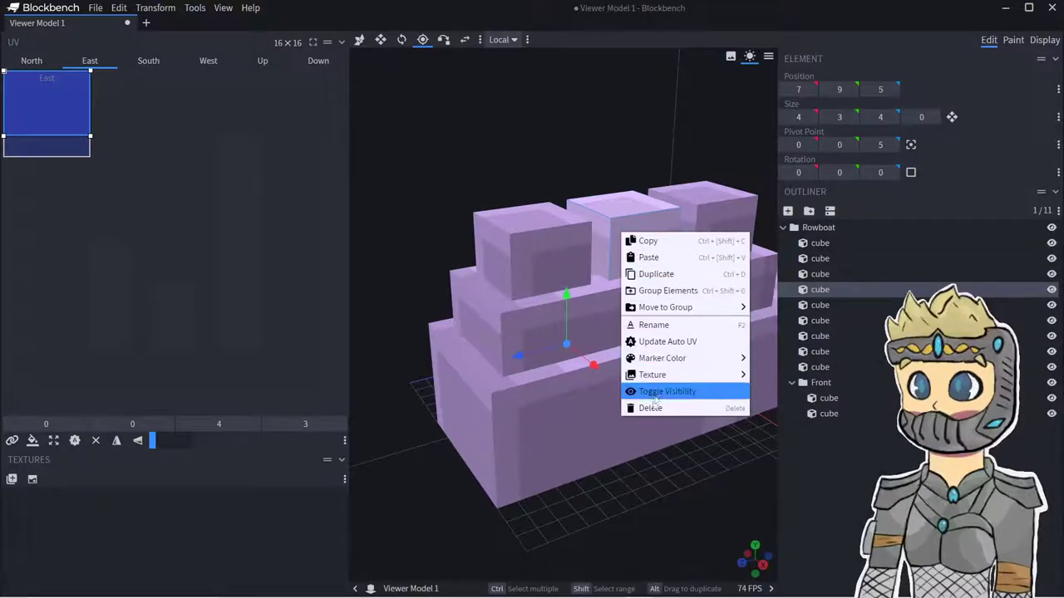
pyautogui.click(666, 234)
pyautogui.rightClick(663, 232)
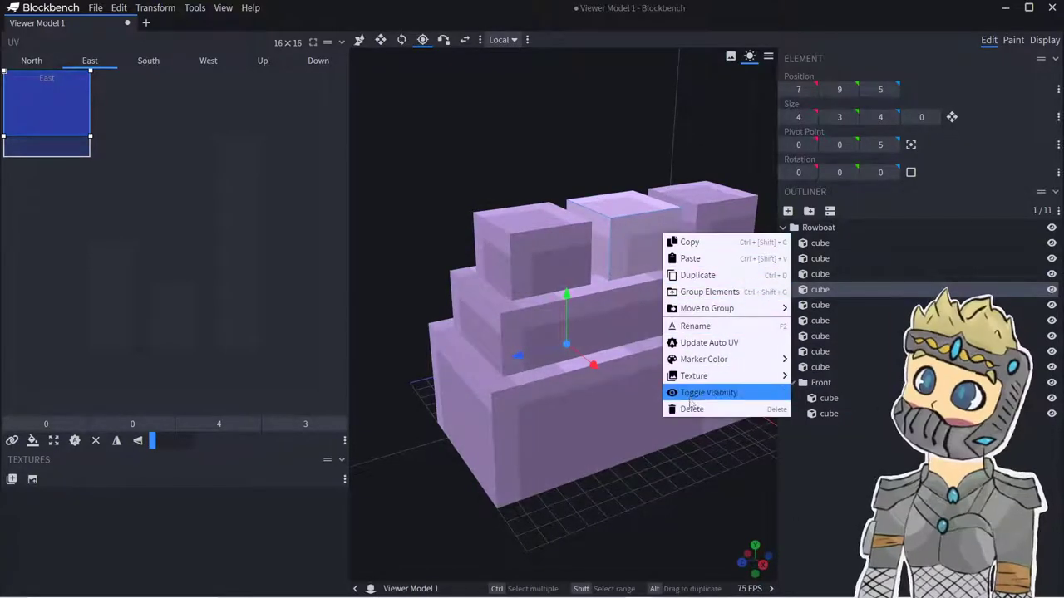
pyautogui.click(692, 408)
pyautogui.rightClick(753, 236)
pyautogui.click(781, 410)
# - Duplicate the rear small block twice towards the bow, placing the copies at Z positions 5 and 0
pyautogui.rightClick(529, 221)
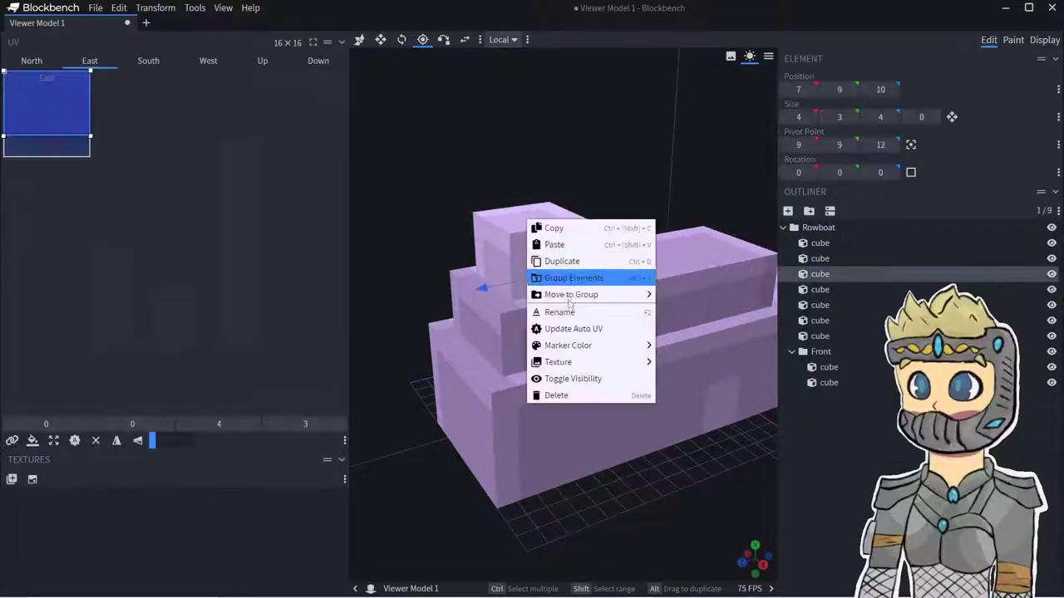
pyautogui.click(562, 264)
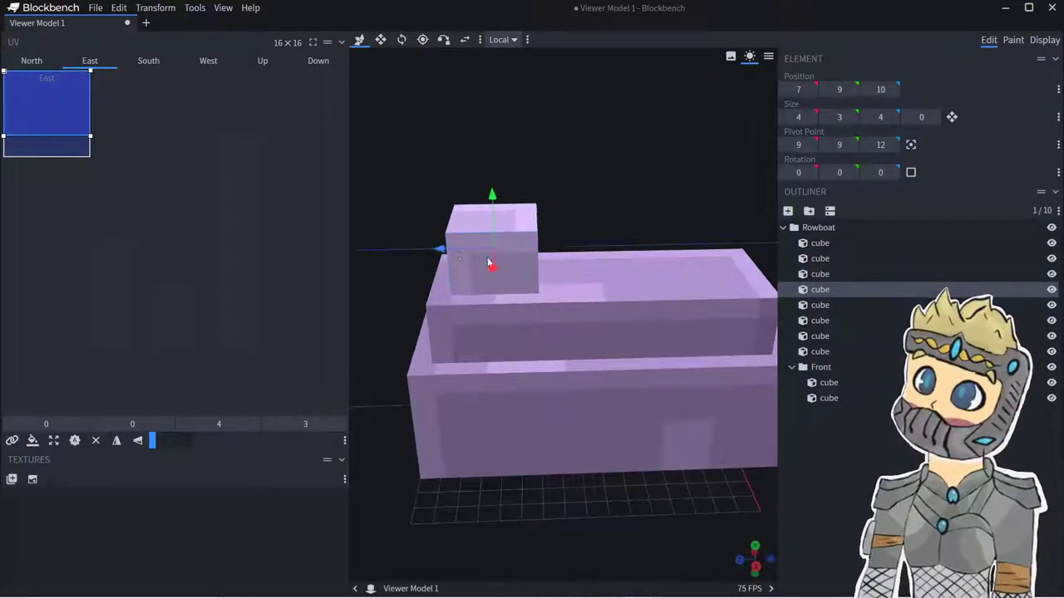
pyautogui.moveTo(468, 251); pyautogui.dragTo(564, 265)
pyautogui.rightClick(597, 265)
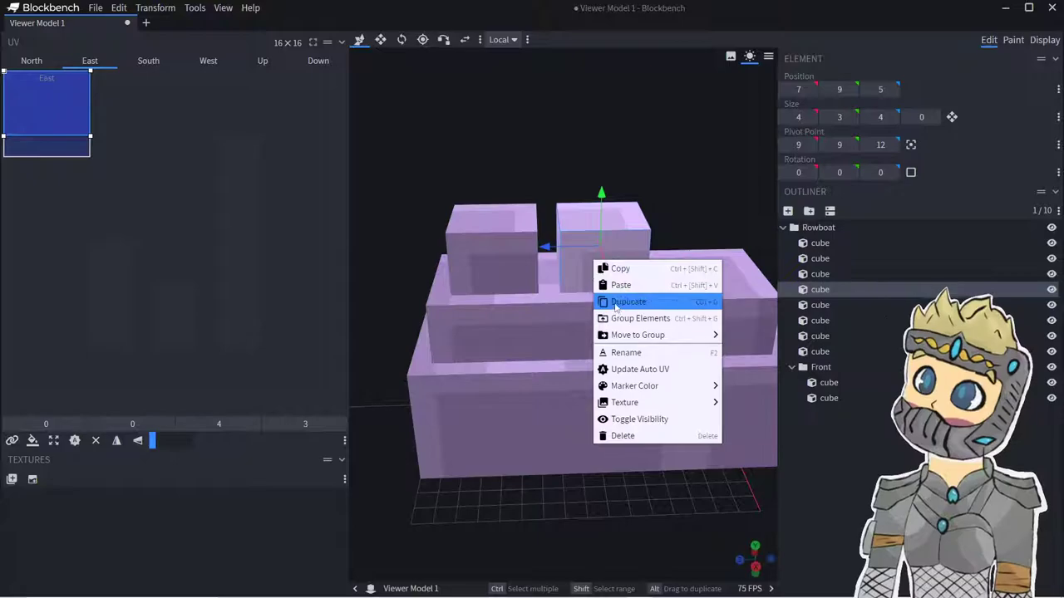
pyautogui.click(627, 302)
pyautogui.moveTo(567, 246); pyautogui.dragTo(670, 241)
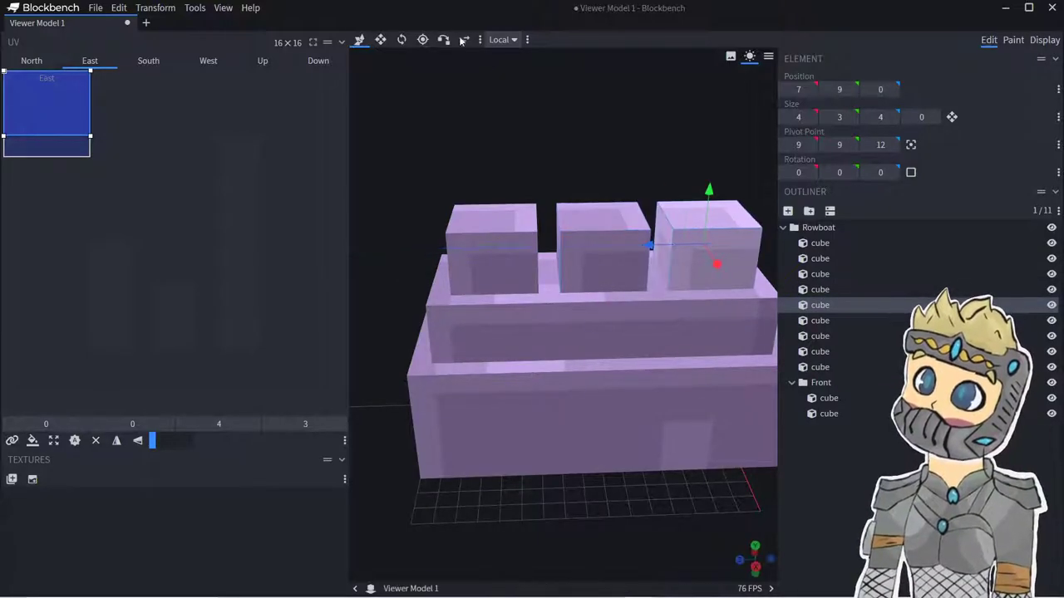
# - Move the pivot points of the two copied blocks to their base centres at 9, 9, 2 and 9, 9, 7
pyautogui.click(423, 40)
pyautogui.moveTo(472, 276); pyautogui.dragTo(555, 282)
pyautogui.moveTo(665, 269); pyautogui.dragTo(582, 216)
pyautogui.click(461, 246)
pyautogui.moveTo(507, 263); pyautogui.dragTo(551, 257)
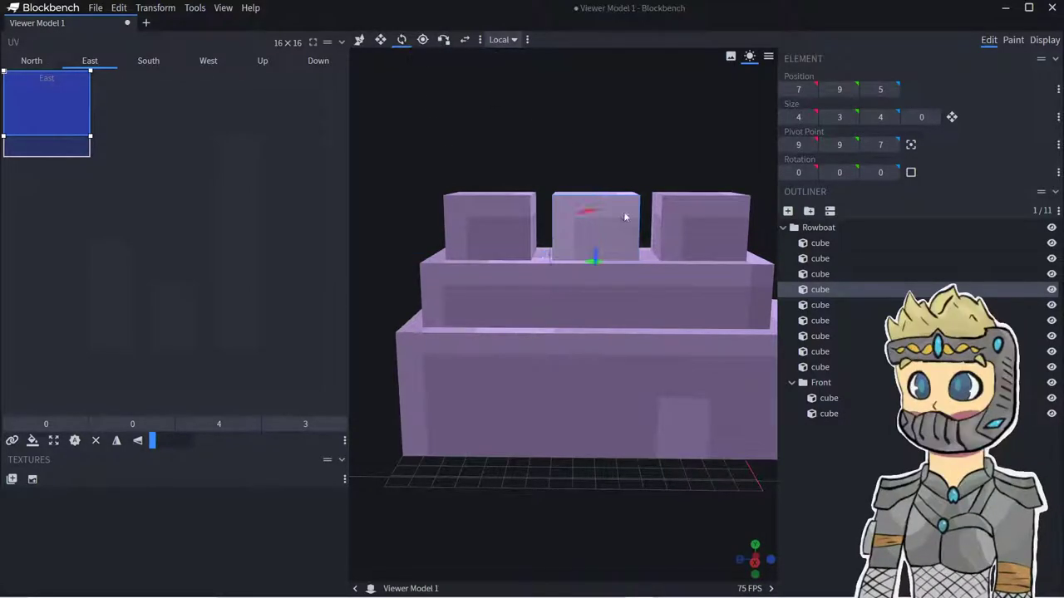
# - Rotate each of the three small deck blocks 22.5 degrees around X so they lean towards the stern
pyautogui.moveTo(585, 207); pyautogui.dragTo(516, 215)
pyautogui.click(480, 221)
pyautogui.click(656, 230)
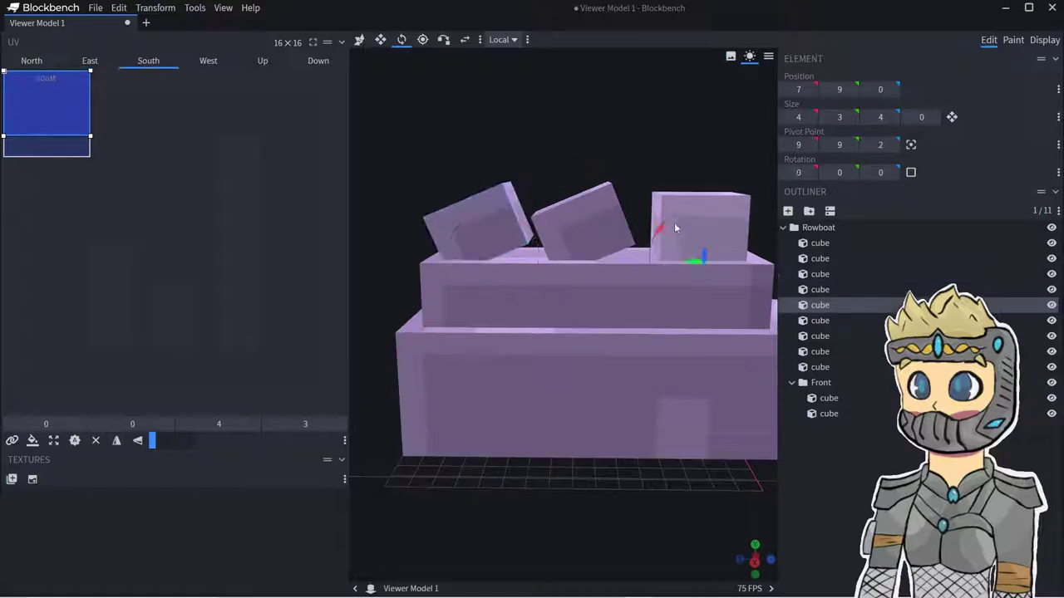
pyautogui.moveTo(664, 226); pyautogui.dragTo(648, 246)
pyautogui.moveTo(599, 479); pyautogui.dragTo(591, 467)
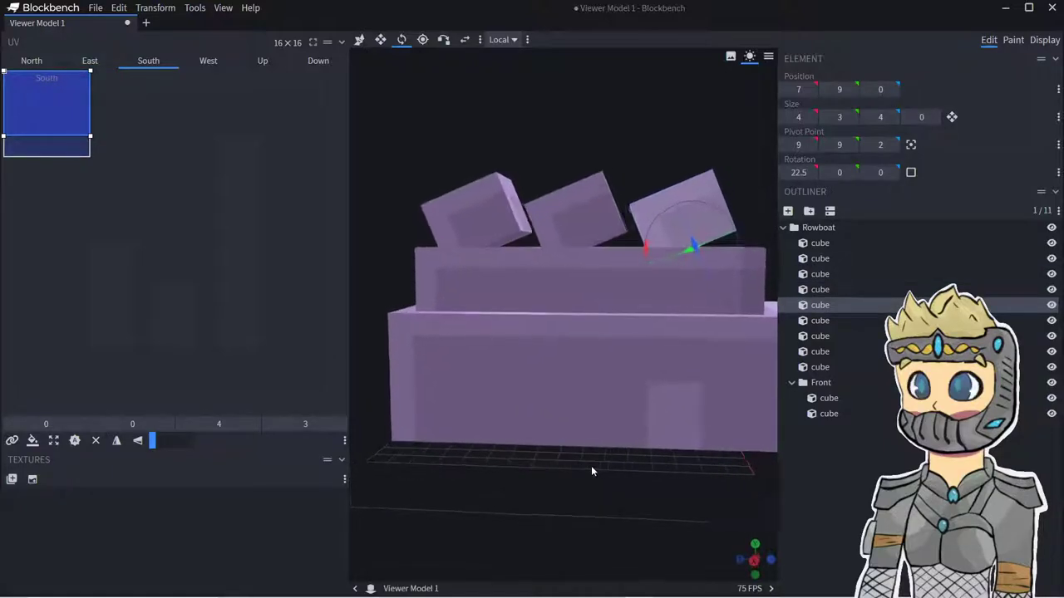
# - Extend the bottoms of the three tilted blocks down into the deck to Y position 8, making each 4 high
pyautogui.click(380, 39)
pyautogui.click(697, 281)
pyautogui.click(697, 231)
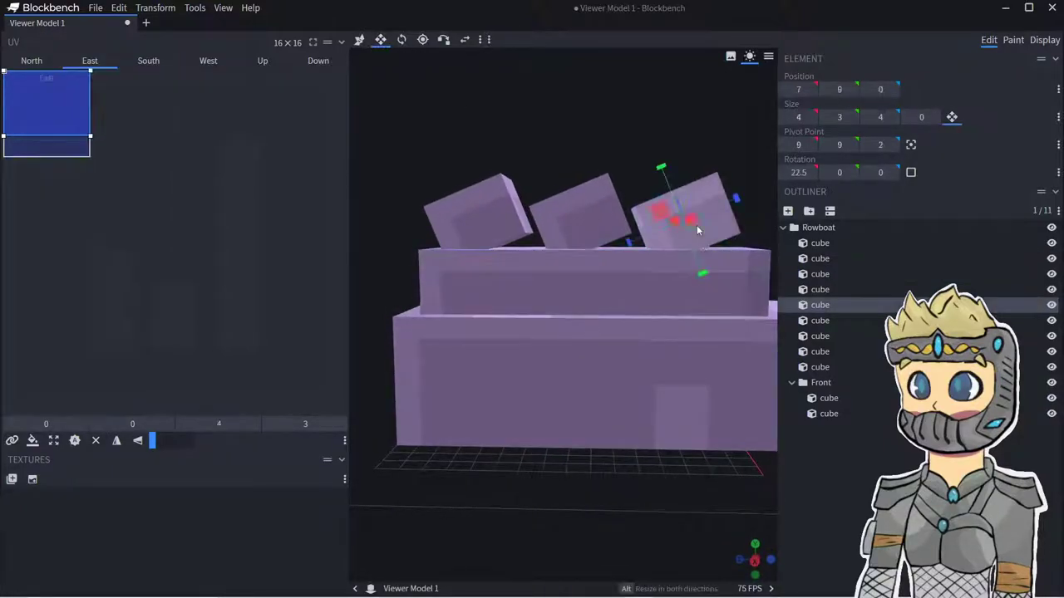
pyautogui.click(551, 230)
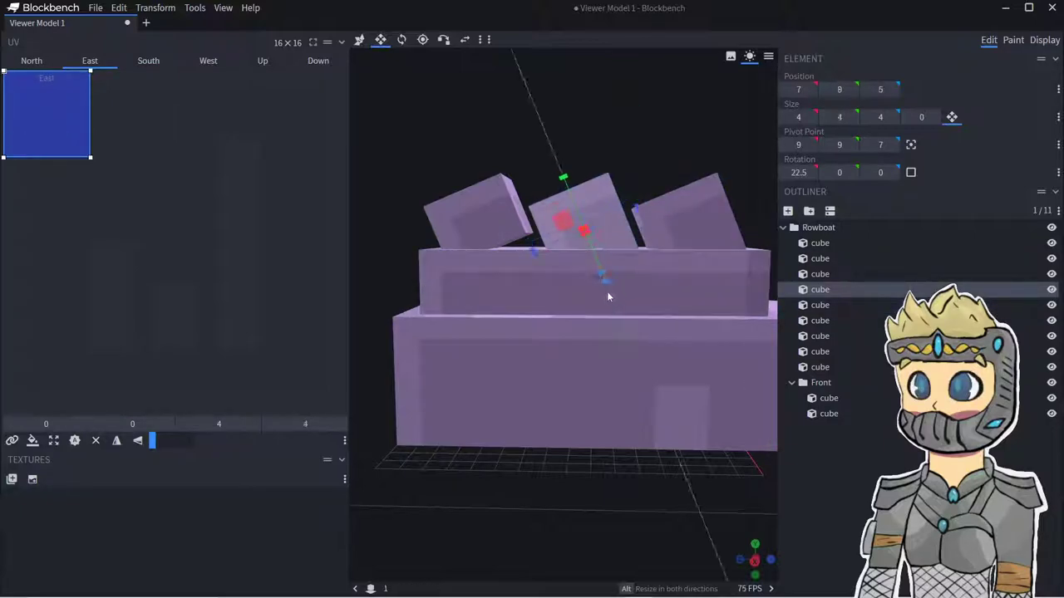
pyautogui.moveTo(610, 296); pyautogui.dragTo(609, 298)
pyautogui.click(457, 199)
pyautogui.moveTo(503, 276); pyautogui.dragTo(510, 295)
# - Lengthen the three tilted blocks upward into tall funnels with a height of 7
pyautogui.moveTo(463, 178); pyautogui.dragTo(436, 133)
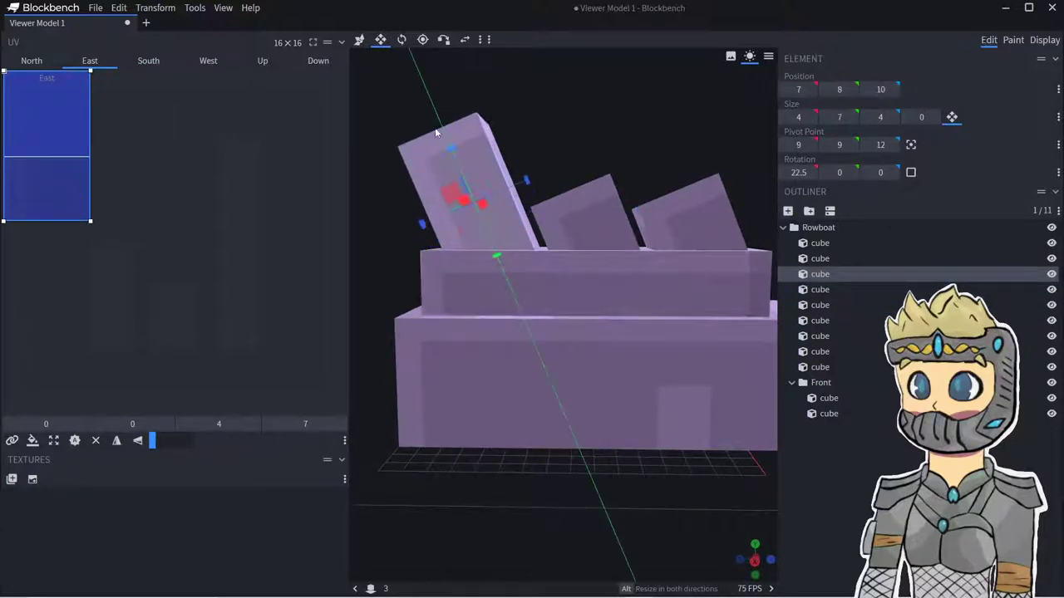
pyautogui.click(574, 212)
pyautogui.moveTo(563, 174); pyautogui.dragTo(549, 116)
pyautogui.click(676, 218)
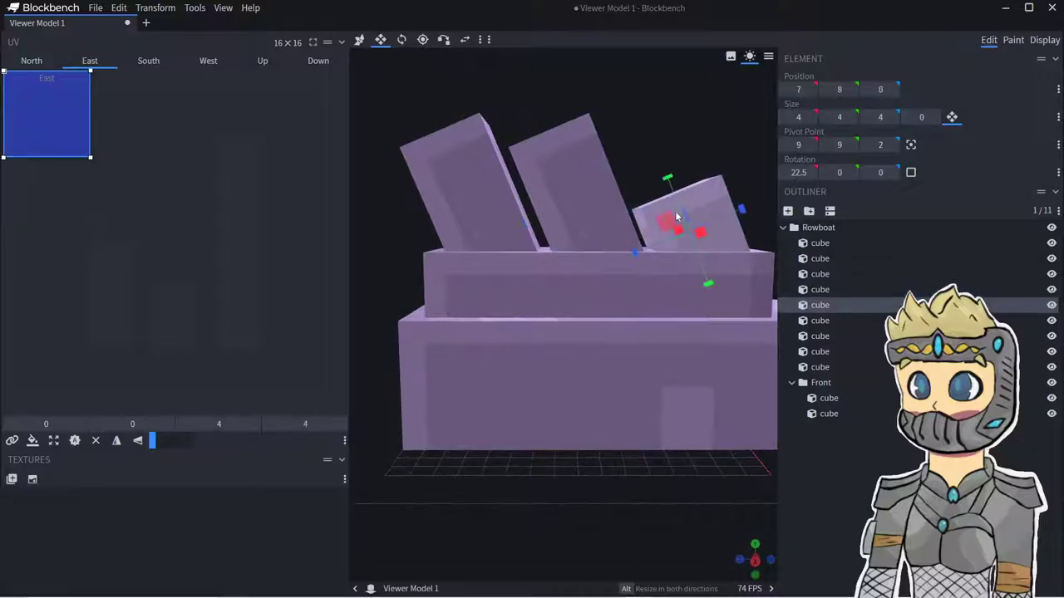
pyautogui.moveTo(665, 173); pyautogui.dragTo(649, 128)
pyautogui.click(823, 465)
# - Move the 2-wide filler block at the bow forward and up onto the bow tip, to position 8, 6, -11
pyautogui.scroll(-4, 665, 416)
pyautogui.moveTo(658, 420); pyautogui.dragTo(524, 402)
pyautogui.scroll(5, 596, 419)
pyautogui.click(432, 402)
pyautogui.click(441, 356)
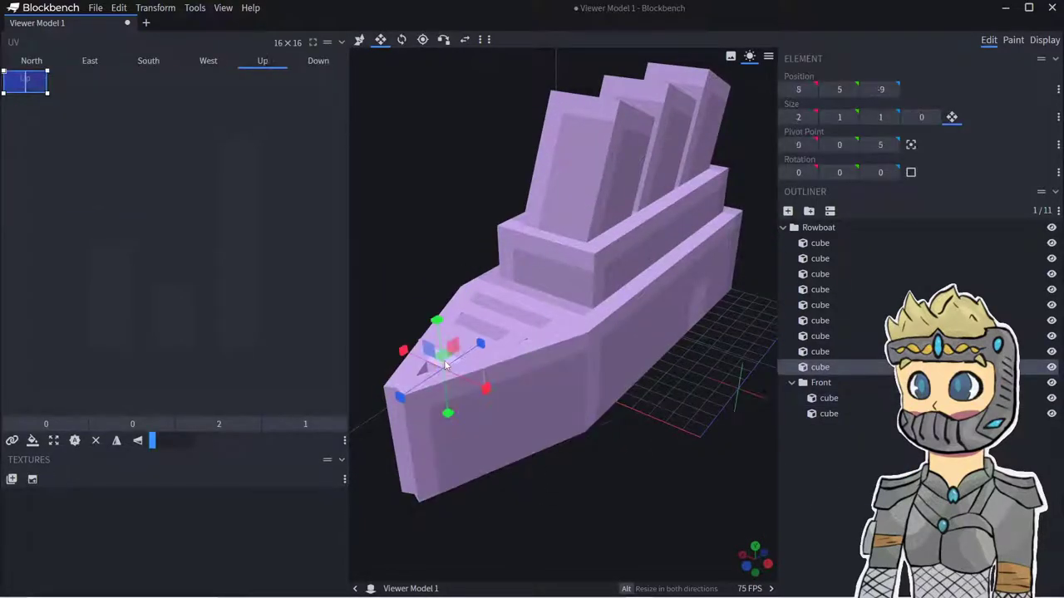
pyautogui.rightClick(445, 365)
pyautogui.click(463, 407)
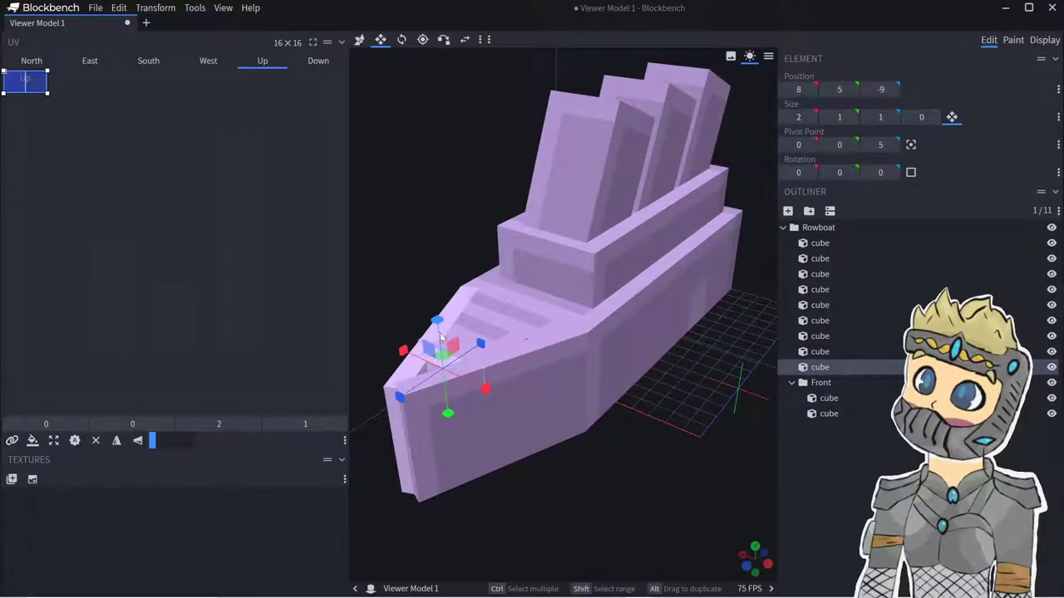
pyautogui.click(359, 40)
pyautogui.moveTo(442, 340); pyautogui.dragTo(440, 370)
# - Move the bow-tip block's pivot point to 9, 6, -10
pyautogui.click(423, 41)
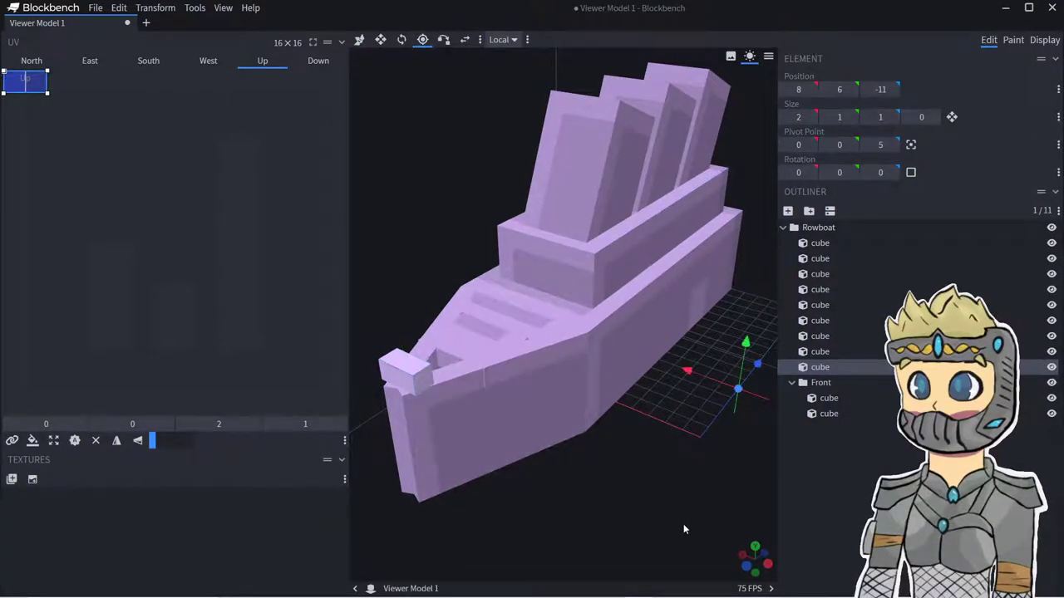
pyautogui.moveTo(684, 524); pyautogui.dragTo(636, 503)
pyautogui.moveTo(718, 482); pyautogui.dragTo(690, 390, button='right')
pyautogui.moveTo(394, 381); pyautogui.dragTo(357, 387)
pyautogui.moveTo(536, 405); pyautogui.dragTo(638, 384, button='right')
pyautogui.moveTo(529, 309); pyautogui.dragTo(491, 151)
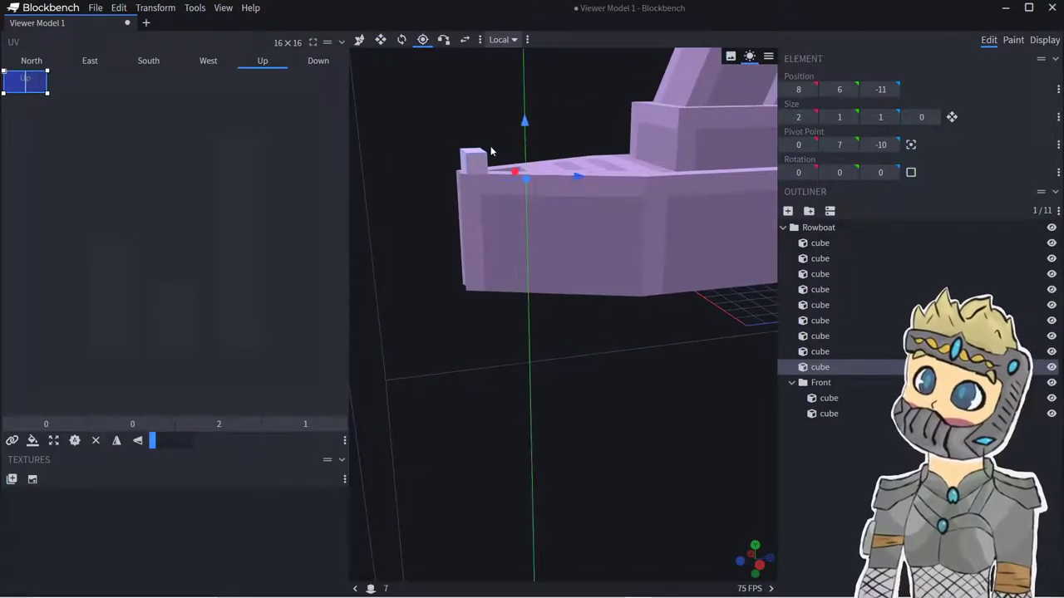
pyautogui.moveTo(417, 164); pyautogui.dragTo(521, 163)
pyautogui.moveTo(691, 309); pyautogui.dragTo(606, 305)
pyautogui.moveTo(523, 124); pyautogui.dragTo(421, 64)
# - Rotate the bow-tip block -22.5 degrees around X and enlarge it to 2 by 3 by 2
pyautogui.click(403, 41)
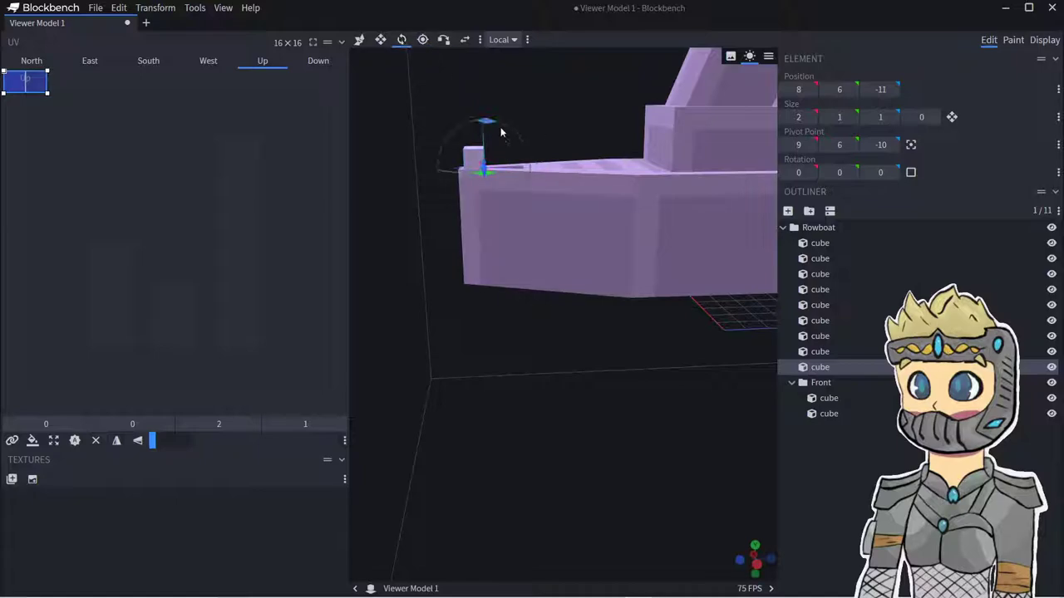
pyautogui.click(360, 40)
pyautogui.click(381, 40)
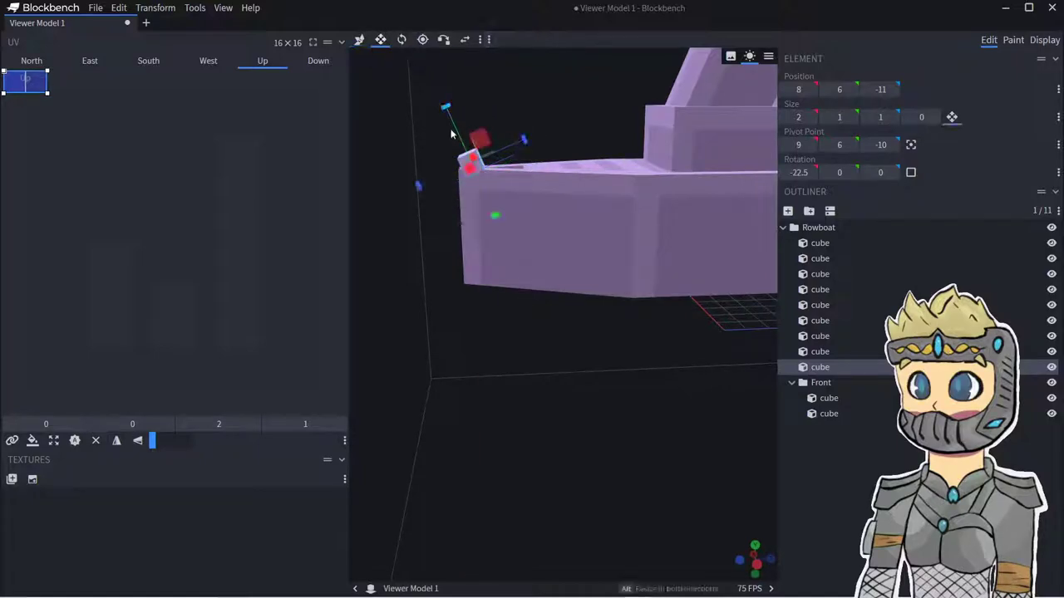
pyautogui.moveTo(451, 130); pyautogui.dragTo(435, 109)
pyautogui.moveTo(442, 161); pyautogui.dragTo(430, 167)
pyautogui.moveTo(482, 210); pyautogui.dragTo(493, 216)
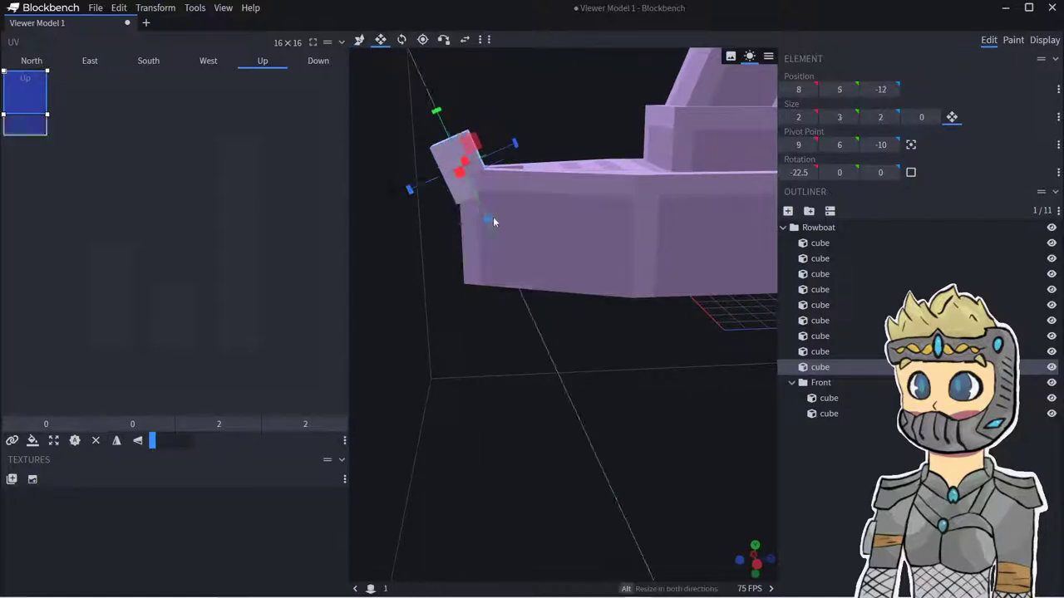
# - Tilt the bow-tip block further forward around X and deselect it
pyautogui.click(403, 40)
pyautogui.moveTo(491, 123); pyautogui.dragTo(453, 105)
pyautogui.click(884, 461)
pyautogui.scroll(-4, 663, 405)
pyautogui.moveTo(662, 404); pyautogui.dragTo(688, 500)
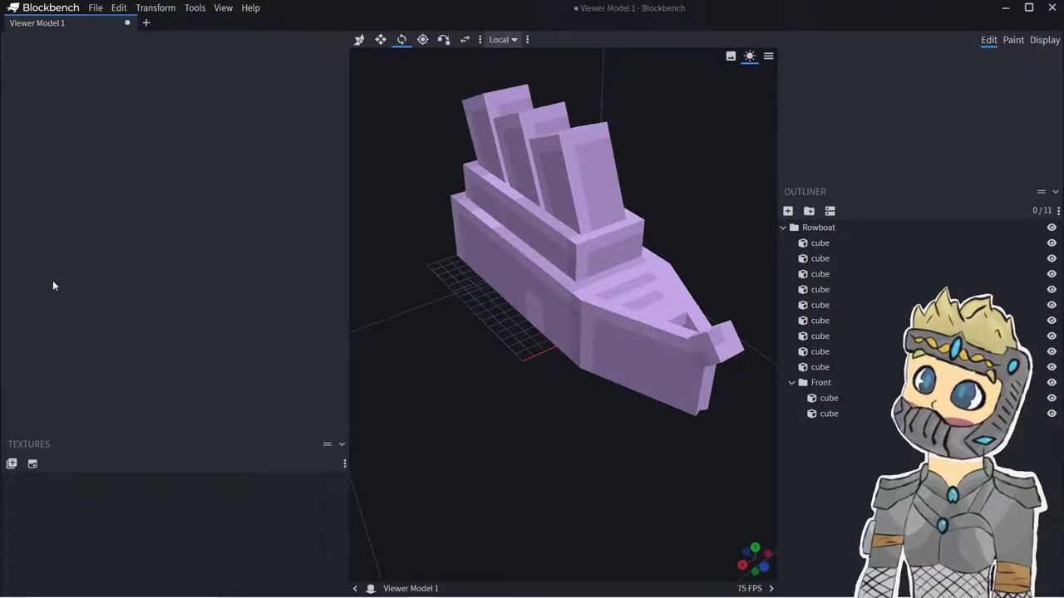
pyautogui.moveTo(532, 465); pyautogui.dragTo(441, 428)
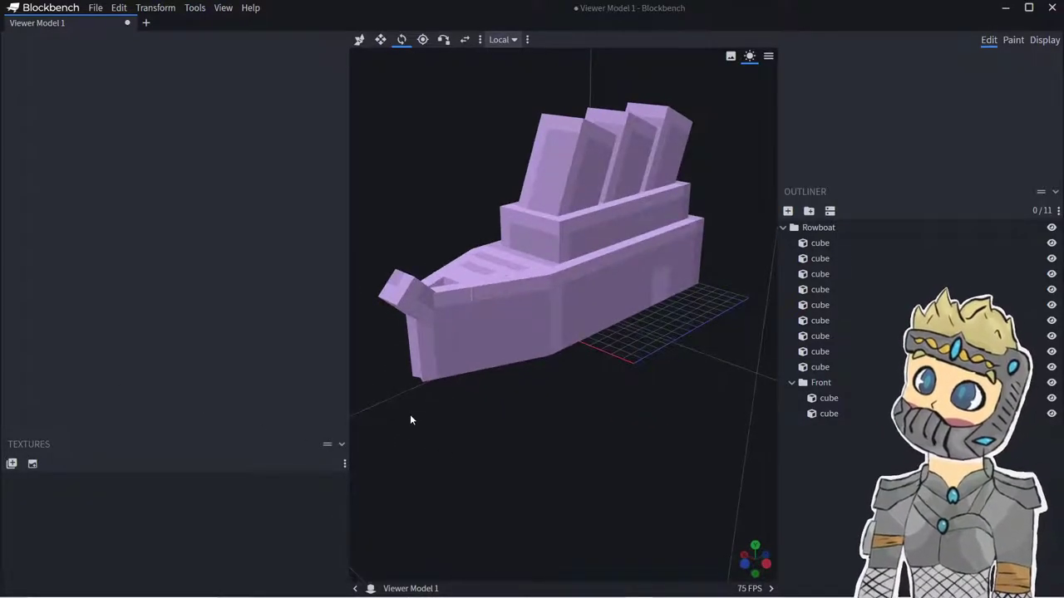
pyautogui.moveTo(573, 416); pyautogui.dragTo(615, 466)
pyautogui.scroll(2, 614, 460)
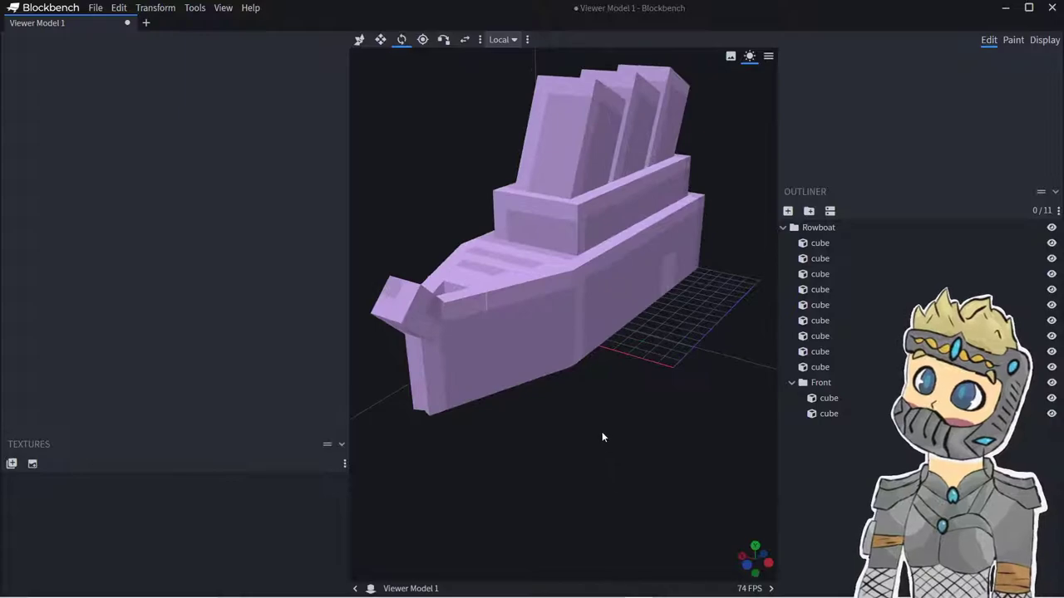
# - Duplicate the 6-wide foredeck filler block and raise the copy to position 6, 6, -5
pyautogui.click(497, 255)
pyautogui.rightClick(495, 254)
pyautogui.click(504, 235)
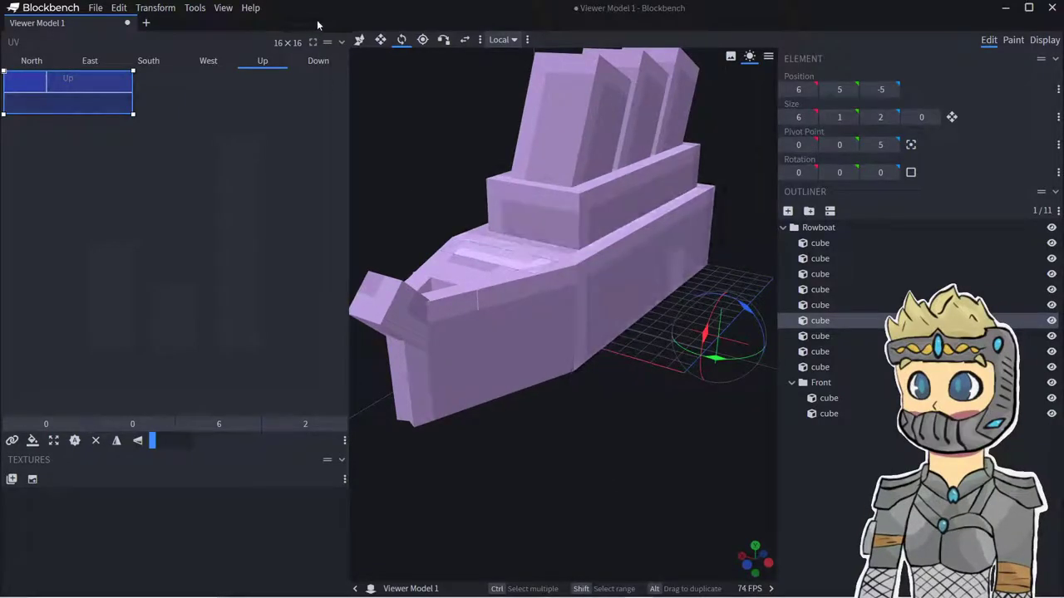
pyautogui.click(359, 40)
pyautogui.moveTo(497, 233); pyautogui.dragTo(495, 203)
pyautogui.rightClick(496, 242)
pyautogui.click(483, 254)
pyautogui.rightClick(482, 255)
pyautogui.click(505, 281)
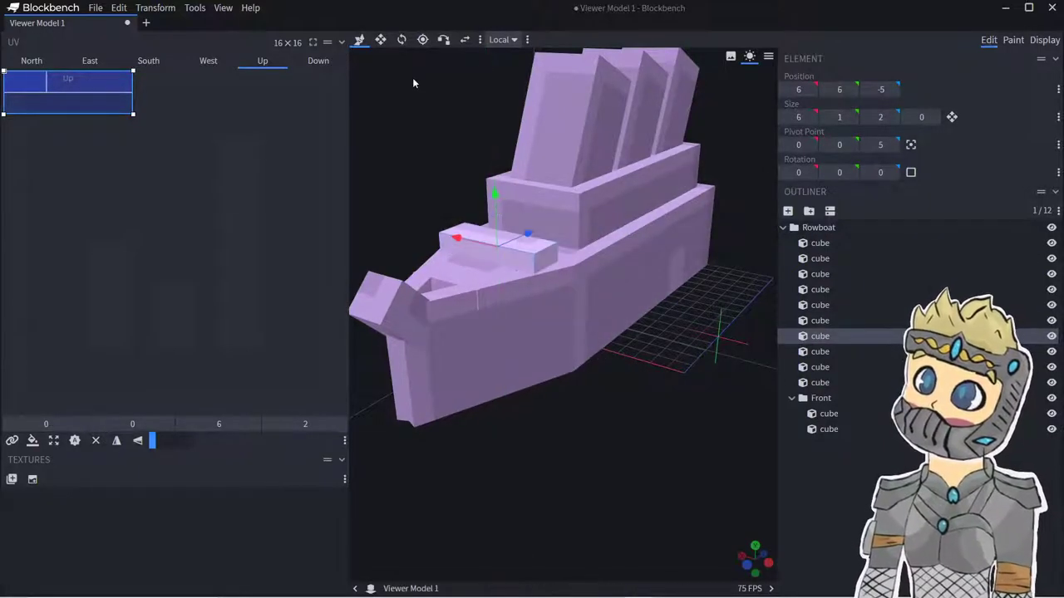
# - Narrow the raised foredeck copy to 2 wide, centred on the deck
pyautogui.click(387, 41)
pyautogui.moveTo(404, 195); pyautogui.dragTo(472, 235)
pyautogui.keyDown('alt'); pyautogui.moveTo(519, 301); pyautogui.dragTo(603, 303); pyautogui.keyUp('alt')
# - Duplicate the 4-wide filler block behind the bow gap and move the copy forward to position 7, 5, -9
pyautogui.click(579, 364)
pyautogui.press('v')
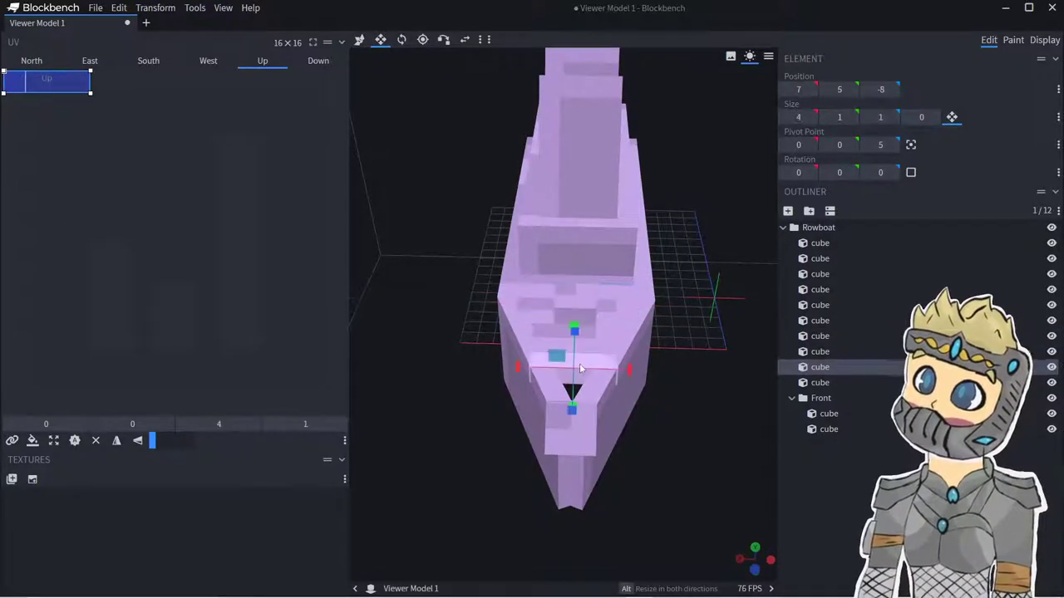
pyautogui.rightClick(580, 363)
pyautogui.click(607, 406)
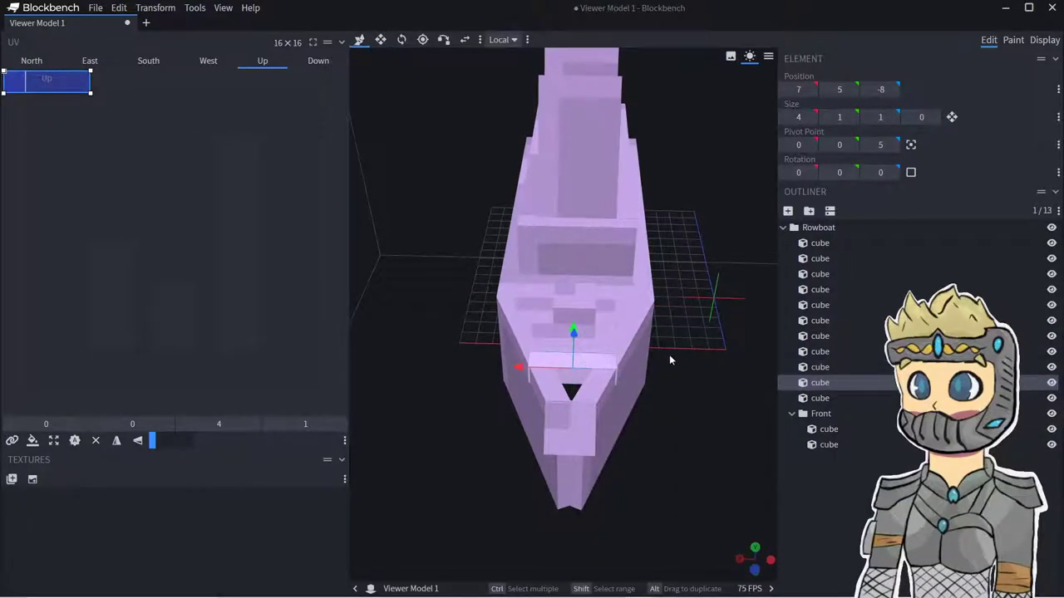
pyautogui.moveTo(675, 357); pyautogui.dragTo(582, 326)
pyautogui.moveTo(447, 283); pyautogui.dragTo(425, 286)
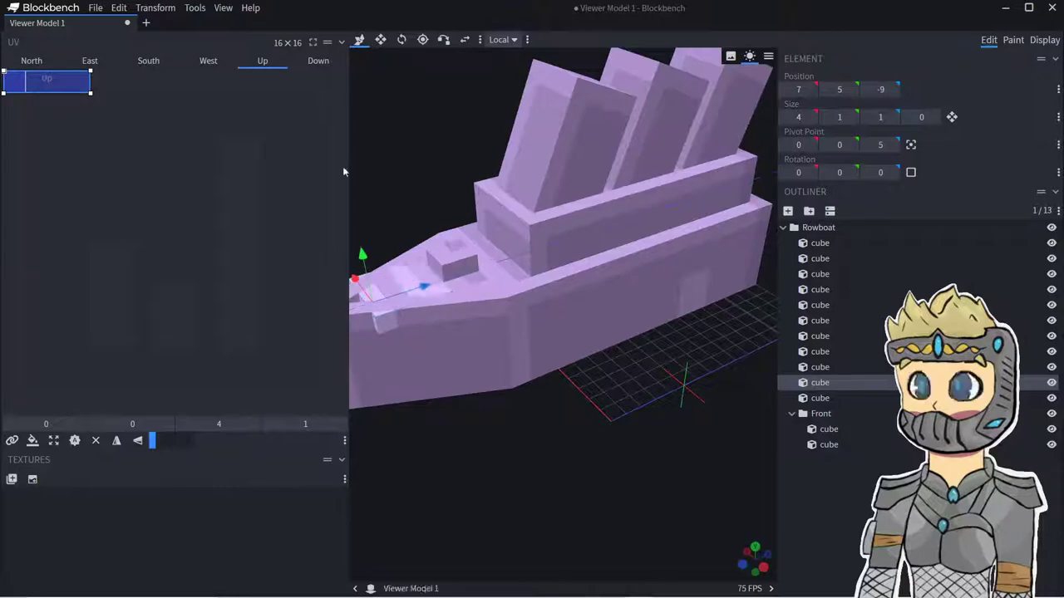
# - Narrow the copied filler block from both sides so it fits inside the bow gap
pyautogui.click(377, 42)
pyautogui.moveTo(364, 162); pyautogui.dragTo(474, 165, button='right')
pyautogui.scroll(4, 475, 167)
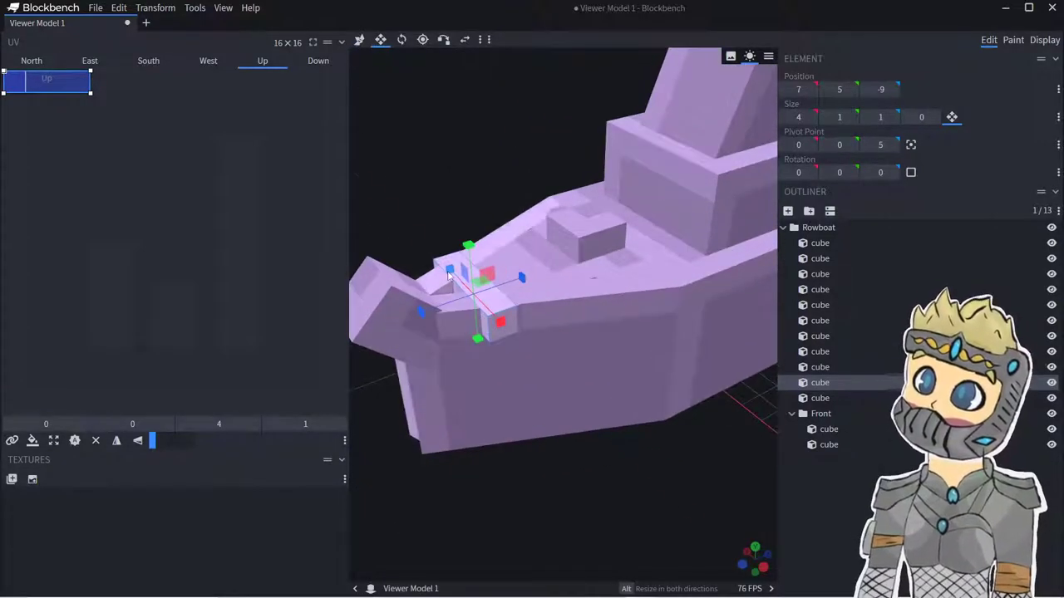
pyautogui.moveTo(449, 275); pyautogui.dragTo(463, 286)
pyautogui.moveTo(501, 323); pyautogui.dragTo(406, 318)
pyautogui.click(775, 455)
# - Extend the small centred foredeck block upward into a mast measuring 2 by 5 by 2
pyautogui.click(602, 237)
pyautogui.moveTo(587, 179); pyautogui.dragTo(585, 91)
pyautogui.scroll(-4, 586, 96)
pyautogui.moveTo(675, 468); pyautogui.dragTo(627, 435)
pyautogui.moveTo(627, 412); pyautogui.dragTo(556, 440, button='right')
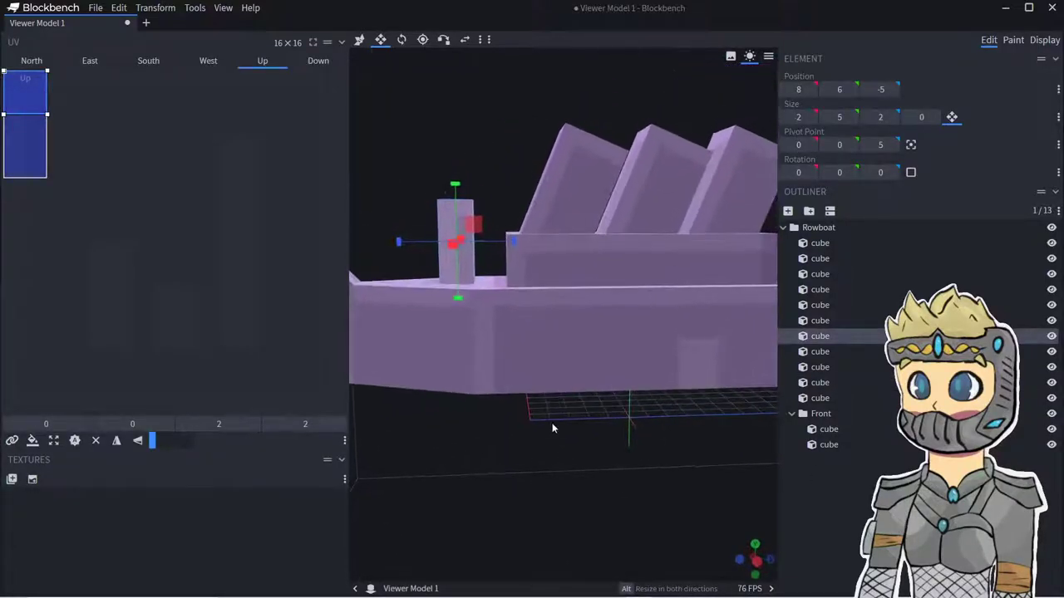
pyautogui.moveTo(455, 201); pyautogui.dragTo(456, 162)
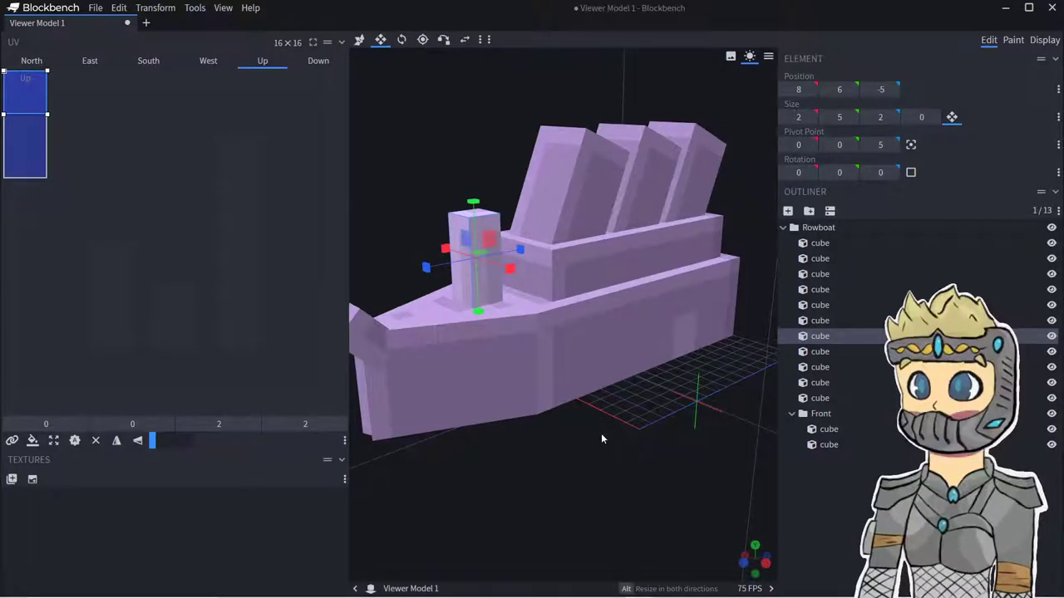
pyautogui.moveTo(506, 425); pyautogui.dragTo(538, 448)
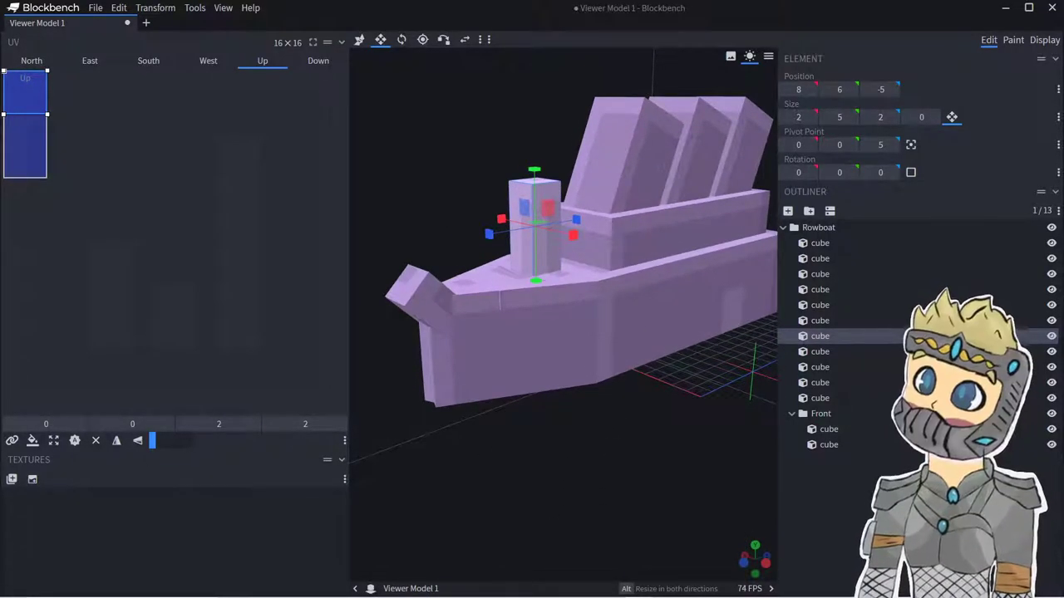
pyautogui.moveTo(567, 444)
pyautogui.mouseDown()
pyautogui.moveTo(545, 463)
pyautogui.moveTo(477, 332)
pyautogui.moveTo(522, 447)
pyautogui.moveTo(532, 433)
pyautogui.moveTo(567, 440)
pyautogui.mouseUp()
pyautogui.moveTo(607, 490)
pyautogui.mouseDown()
pyautogui.moveTo(560, 485)
pyautogui.moveTo(620, 490)
pyautogui.mouseUp()
pyautogui.click(898, 494)
pyautogui.moveTo(723, 461); pyautogui.dragTo(405, 360)
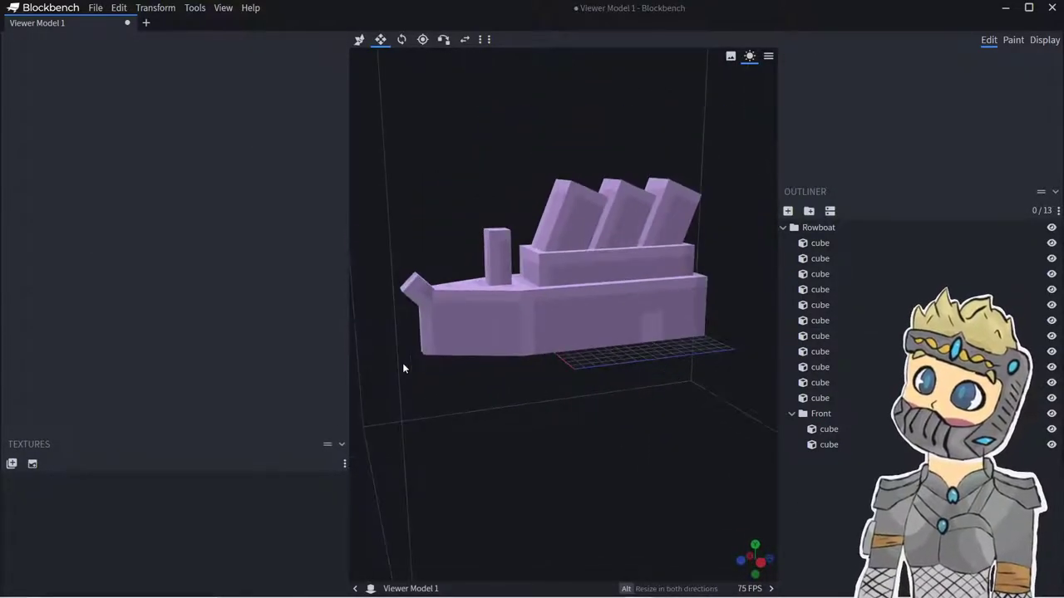
# - Create a 16x template texture named Titanic for all cubes and switch to Paint mode
pyautogui.hotkey('ctrl', 'a')
pyautogui.click(32, 479)
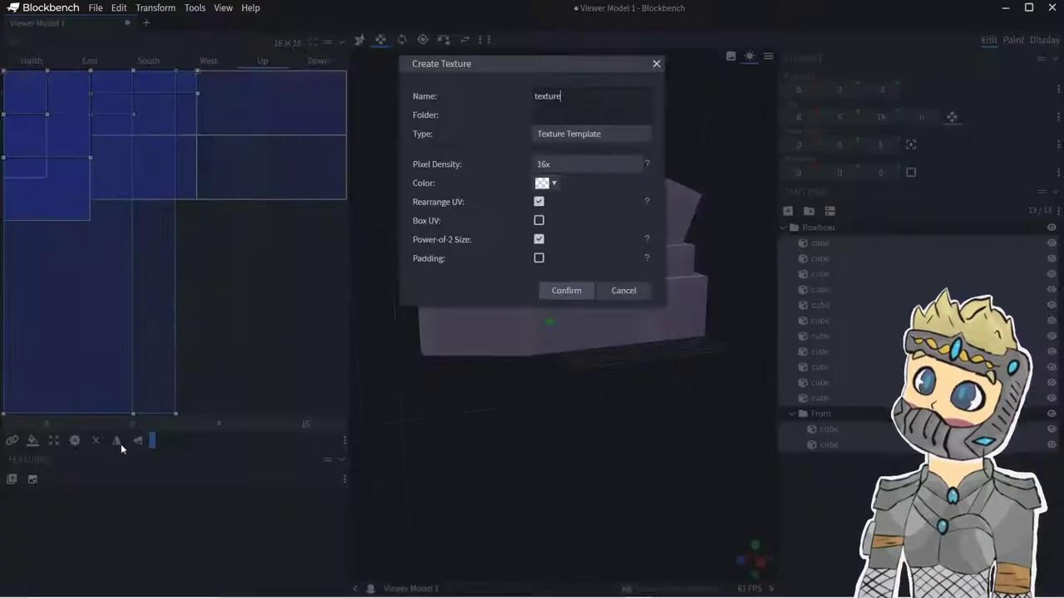
pyautogui.write('Titanic')
pyautogui.press('Return')
pyautogui.click(1012, 39)
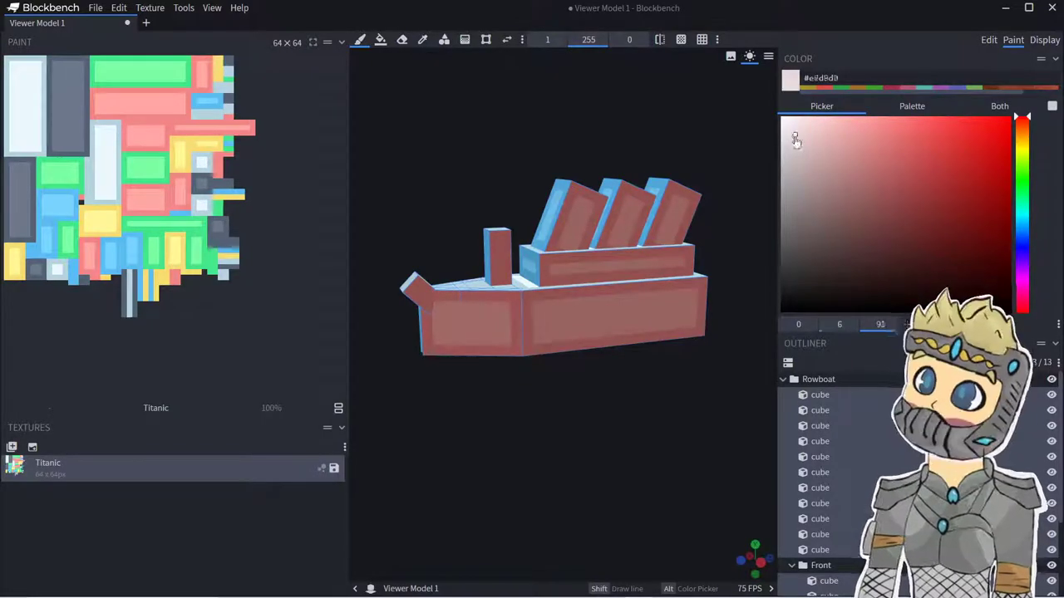
# - Fill the visible faces of the hull, bow-tip block, upper deck and mast with light grey #d9cdcd
pyautogui.moveTo(524, 317); pyautogui.dragTo(597, 318)
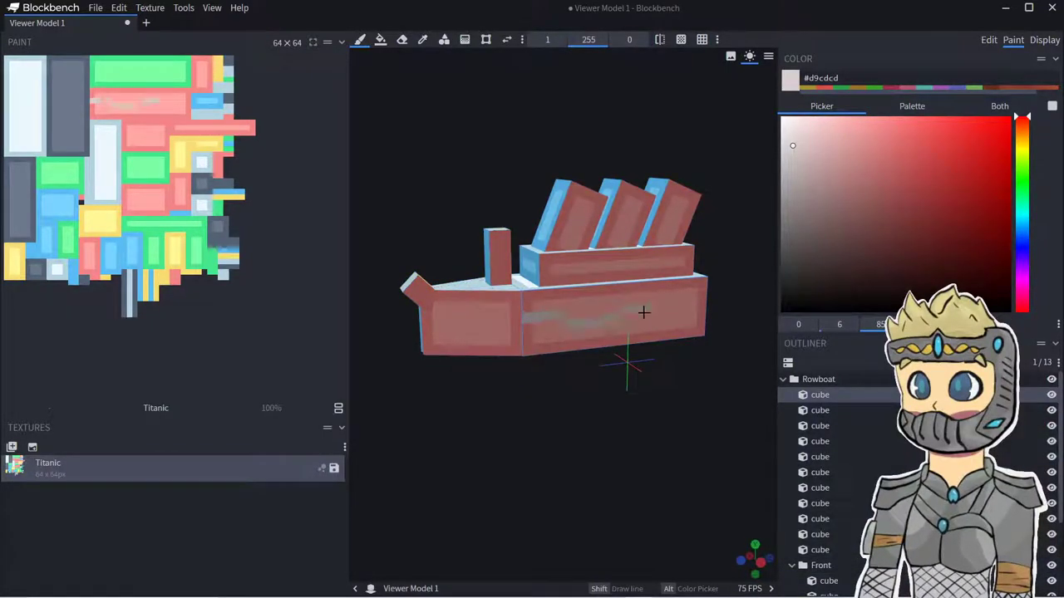
pyautogui.click(381, 39)
pyautogui.click(479, 327)
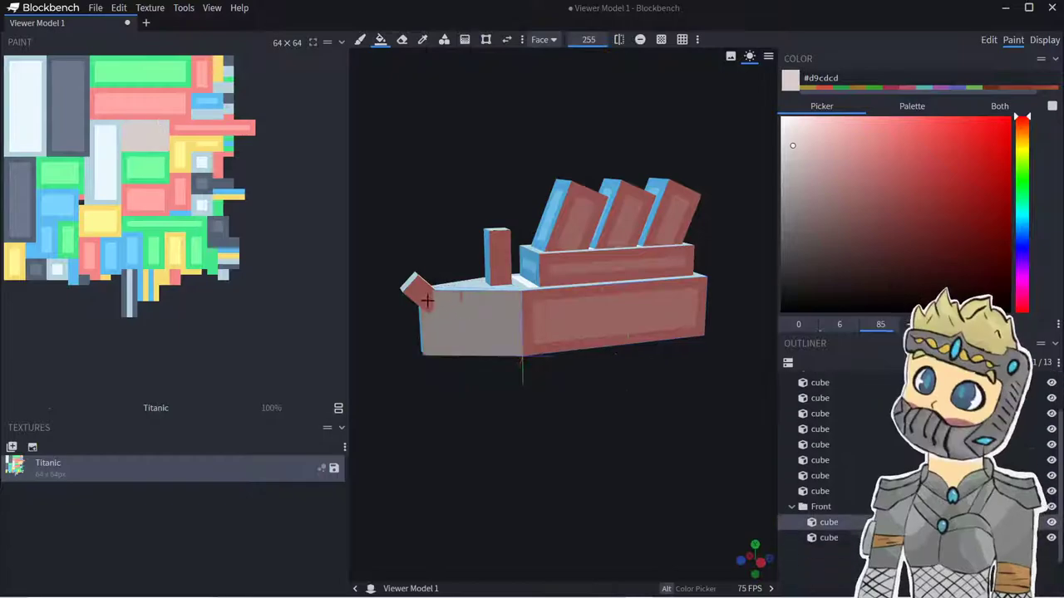
pyautogui.click(419, 292)
pyautogui.click(559, 298)
pyautogui.click(532, 273)
pyautogui.click(503, 255)
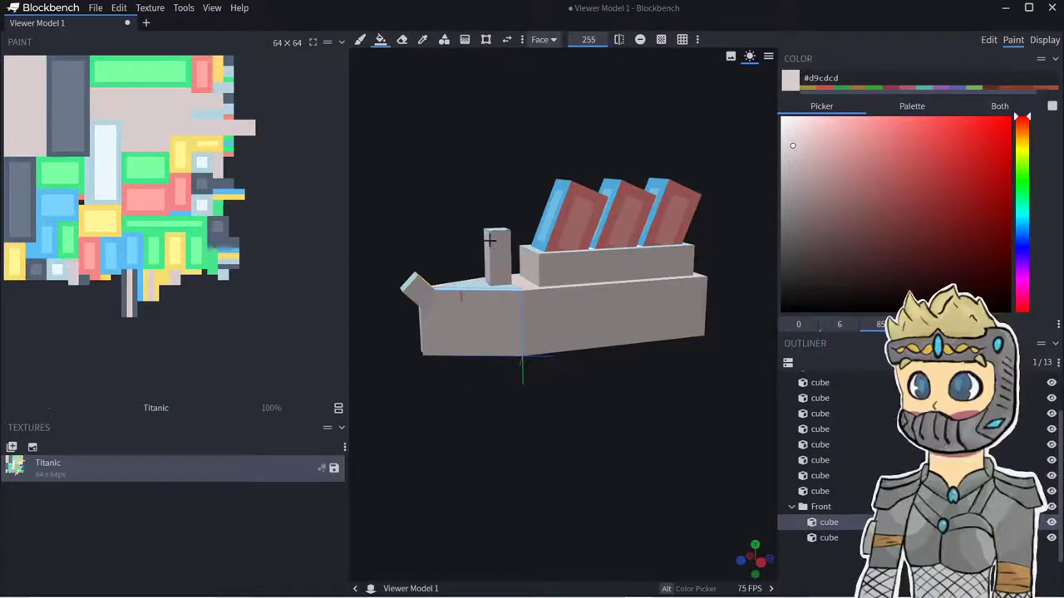
# - Fill the front and side faces of the three funnels with #d9cdcd on this side of the ship
pyautogui.click(563, 215)
pyautogui.click(613, 222)
pyautogui.click(654, 207)
pyautogui.click(675, 214)
pyautogui.click(642, 246)
pyautogui.moveTo(717, 301); pyautogui.dragTo(630, 357)
pyautogui.moveTo(540, 407); pyautogui.dragTo(624, 371)
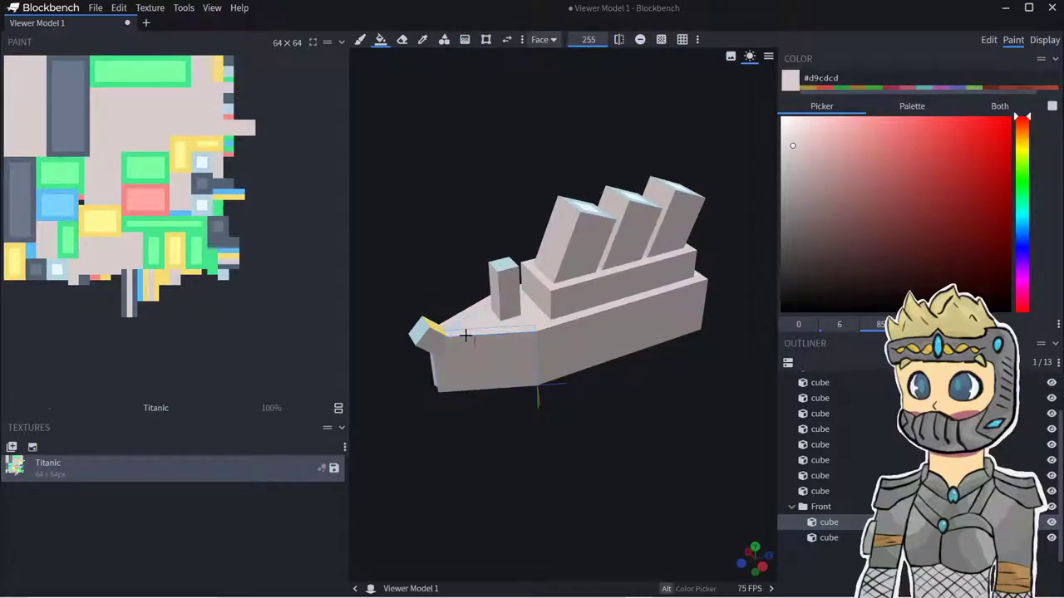
pyautogui.moveTo(379, 272); pyautogui.dragTo(529, 241)
# - Fill the green faces of the bow, hull, upper deck and funnels on the opposite side with #d9cdcd
pyautogui.moveTo(619, 323); pyautogui.dragTo(552, 293, button='right')
pyautogui.moveTo(552, 405); pyautogui.dragTo(570, 399)
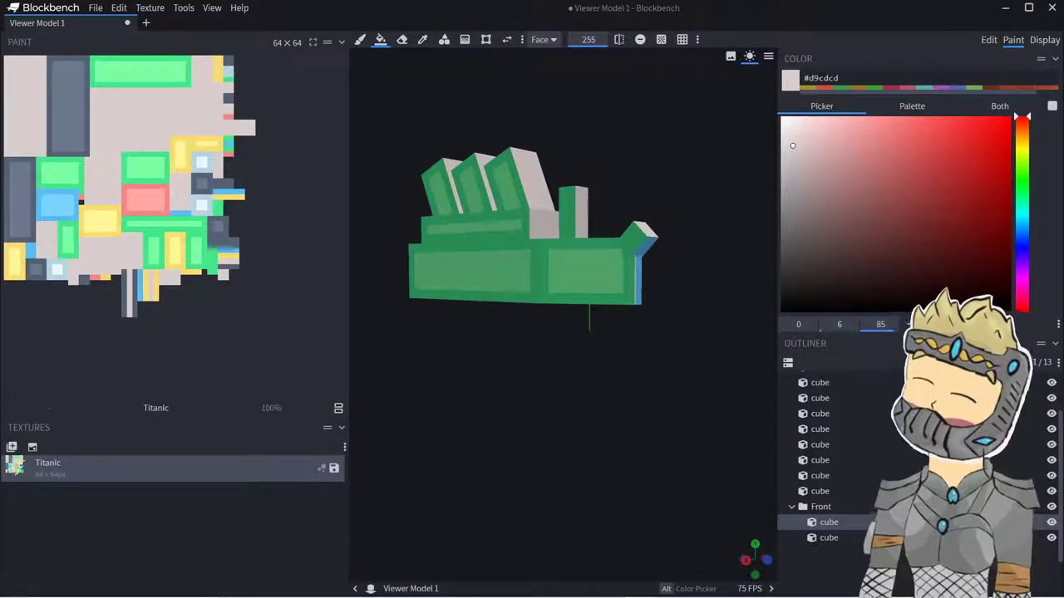
pyautogui.click(631, 239)
pyautogui.click(531, 290)
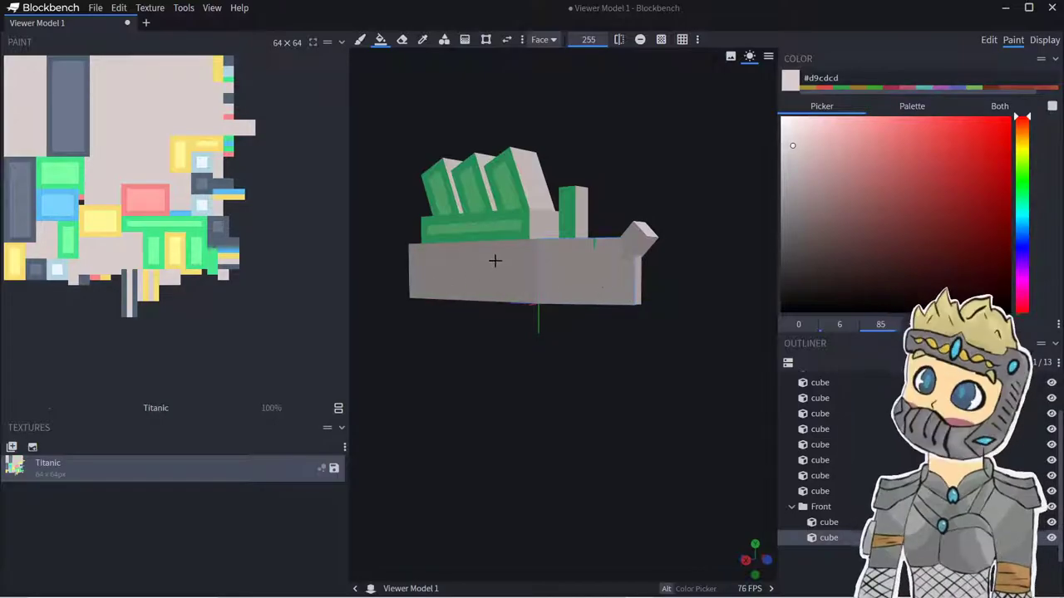
pyautogui.click(488, 227)
pyautogui.click(470, 196)
pyautogui.click(504, 186)
pyautogui.click(435, 196)
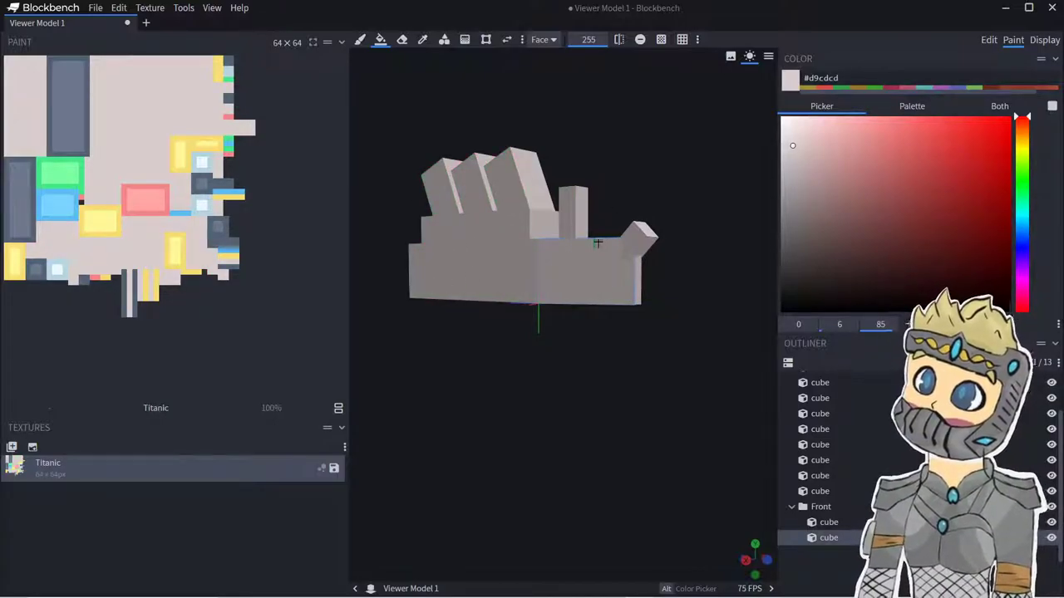
# - Fill the leftover spot at the bow and the stern faces of the hull and upper deck with #d9cdcd
pyautogui.moveTo(675, 196); pyautogui.dragTo(527, 249)
pyautogui.scroll(5, 524, 258)
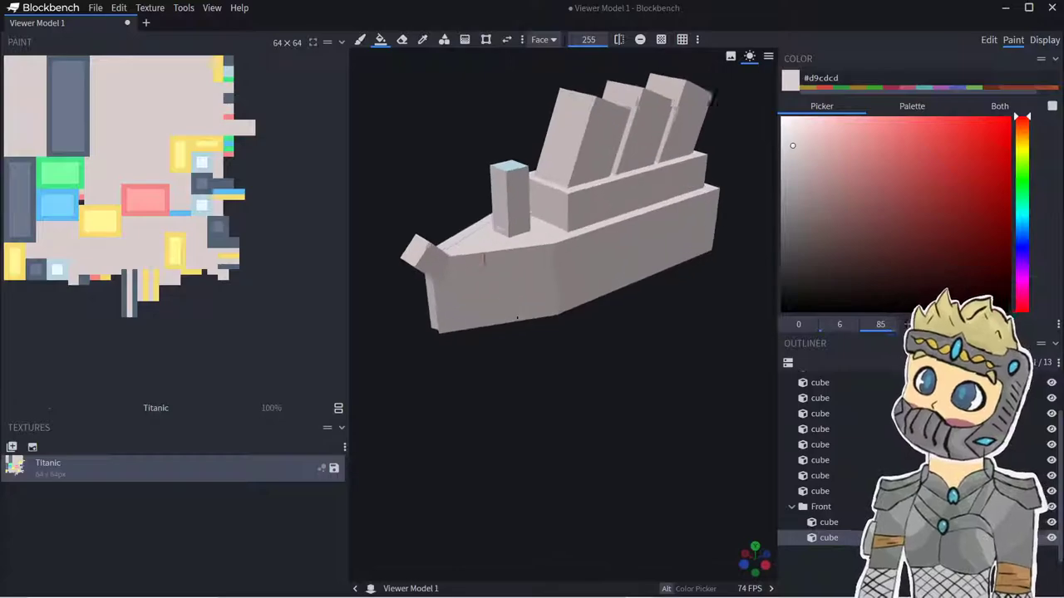
pyautogui.click(484, 248)
pyautogui.moveTo(606, 392); pyautogui.dragTo(665, 231, button='middle')
pyautogui.click(562, 307)
pyautogui.click(600, 301)
pyautogui.click(644, 147)
pyautogui.click(645, 102)
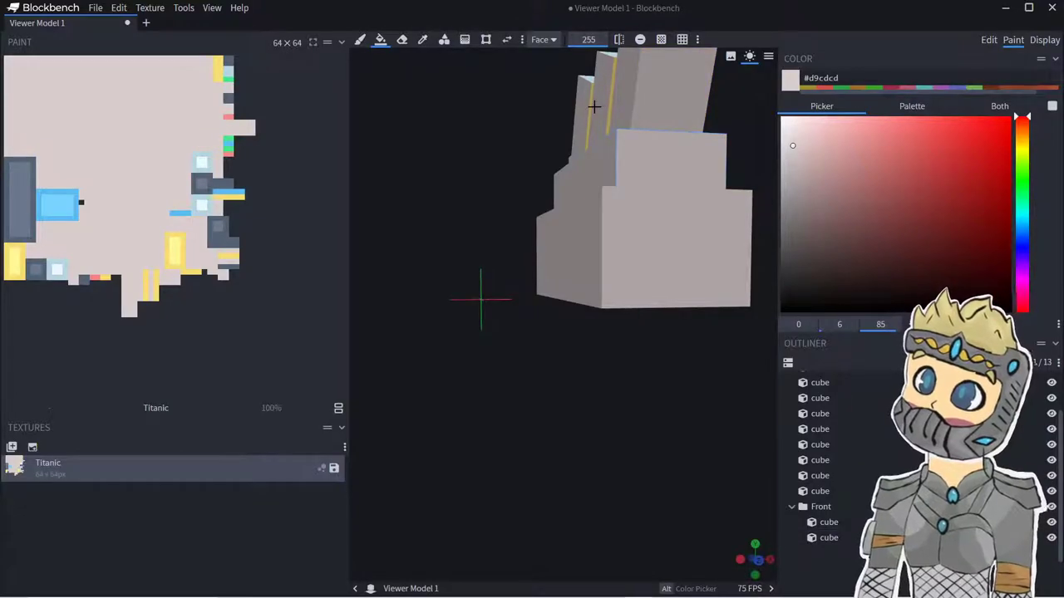
# - Fill the remaining unpainted faces of the three funnels with #d9cdcd, working from above the stern
pyautogui.moveTo(591, 112); pyautogui.dragTo(611, 249, button='middle')
pyautogui.click(615, 301)
pyautogui.click(618, 386)
pyautogui.click(602, 203)
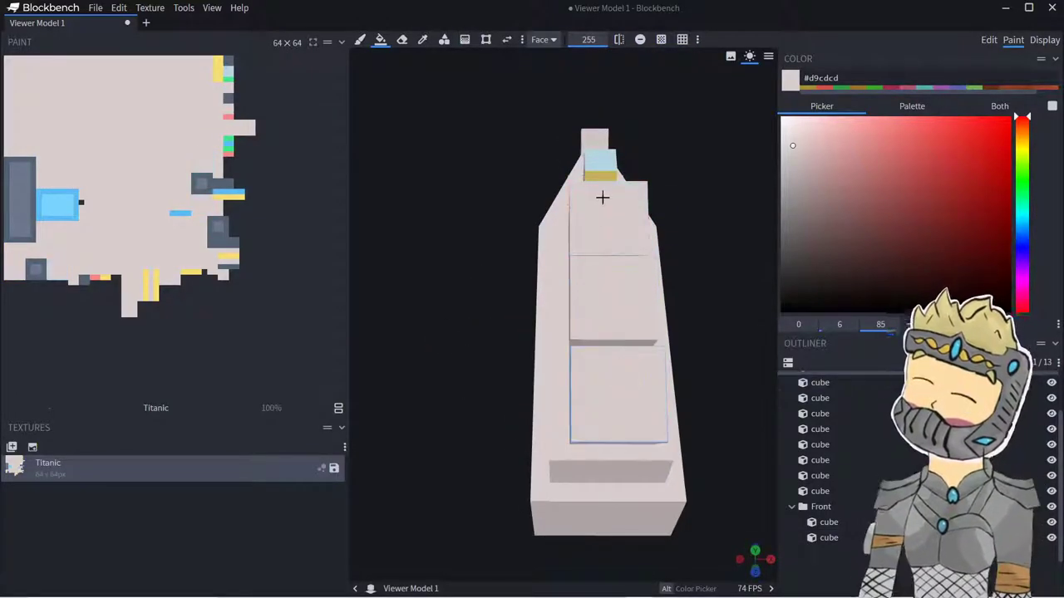
pyautogui.moveTo(598, 161); pyautogui.dragTo(634, 131, button='middle')
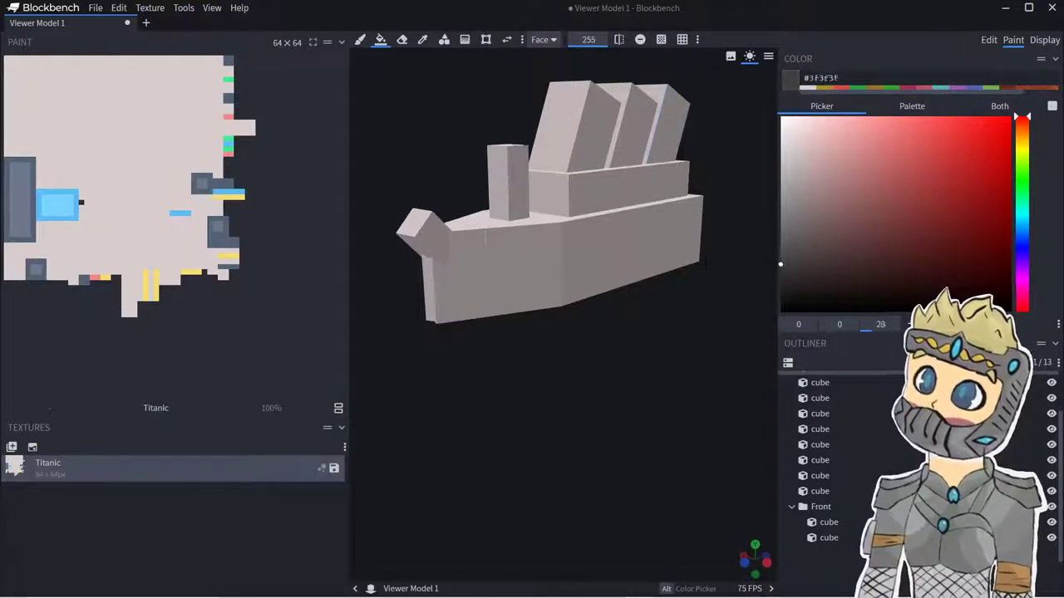
pyautogui.moveTo(702, 263); pyautogui.dragTo(556, 295, button='middle')
pyautogui.click(551, 264)
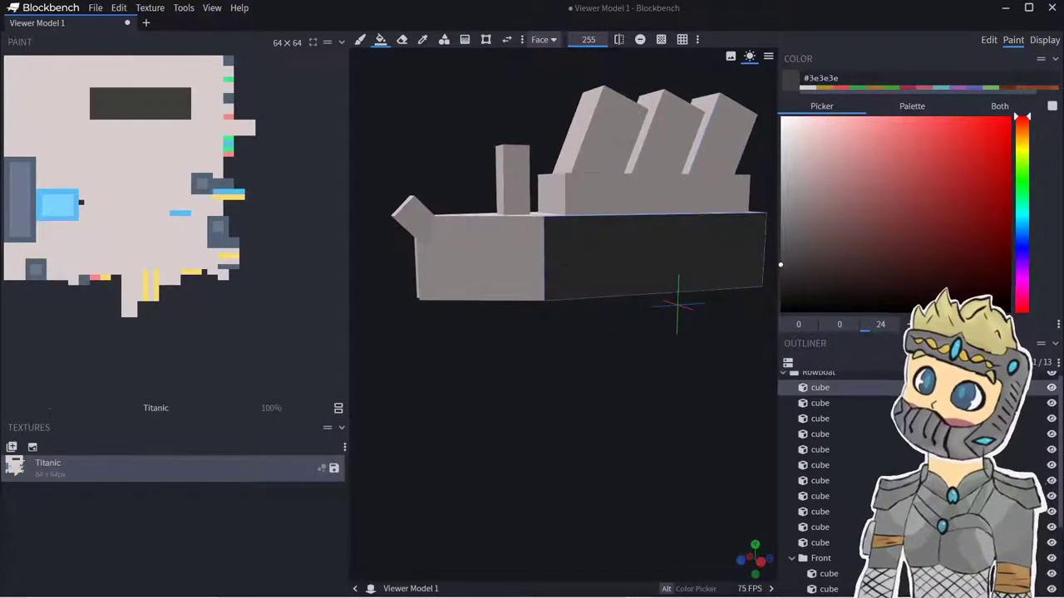
pyautogui.hotkey('ctrl', 'z')
# - Paint the lower half of the bow and hull on the port side with a #3e3e3e band
pyautogui.click(359, 39)
pyautogui.moveTo(420, 266); pyautogui.dragTo(532, 266)
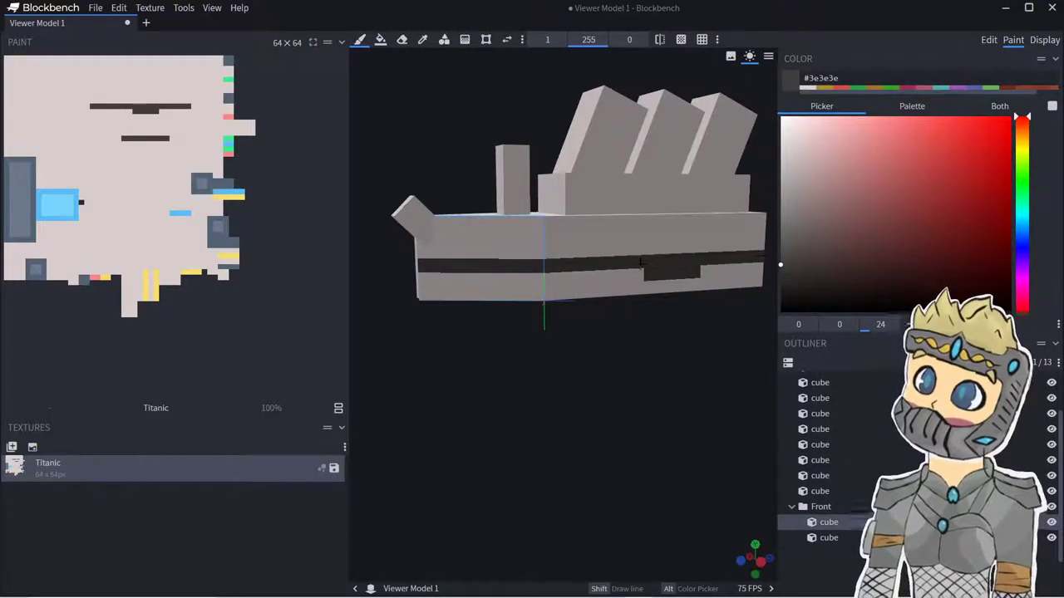
pyautogui.moveTo(641, 263); pyautogui.dragTo(480, 297)
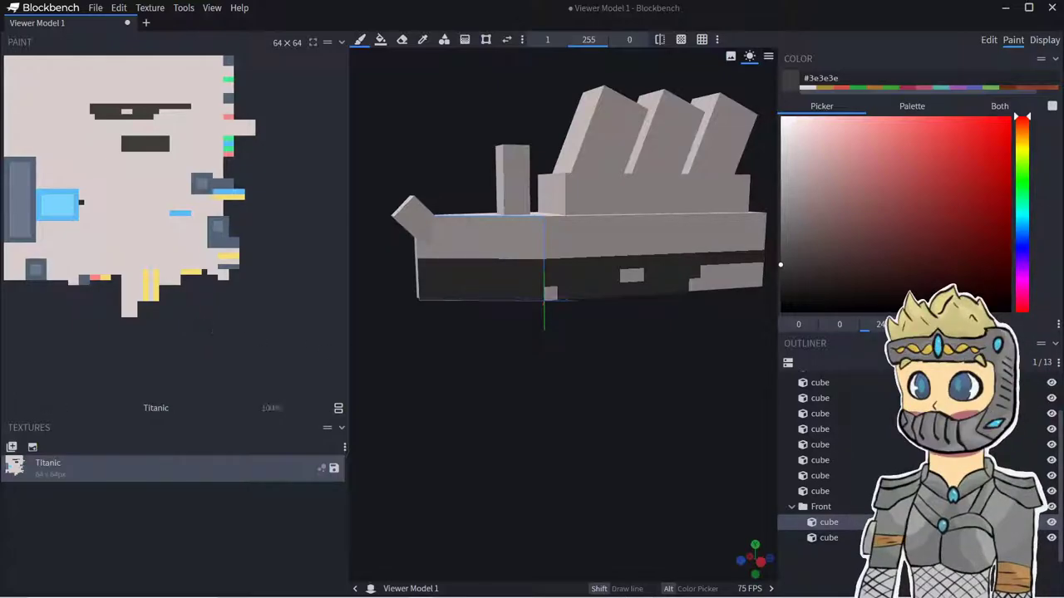
pyautogui.moveTo(638, 406); pyautogui.dragTo(601, 408)
pyautogui.moveTo(601, 409); pyautogui.dragTo(531, 405, button='right')
pyautogui.moveTo(468, 289)
pyautogui.mouseDown()
pyautogui.moveTo(570, 274)
pyautogui.moveTo(665, 281)
pyautogui.mouseUp()
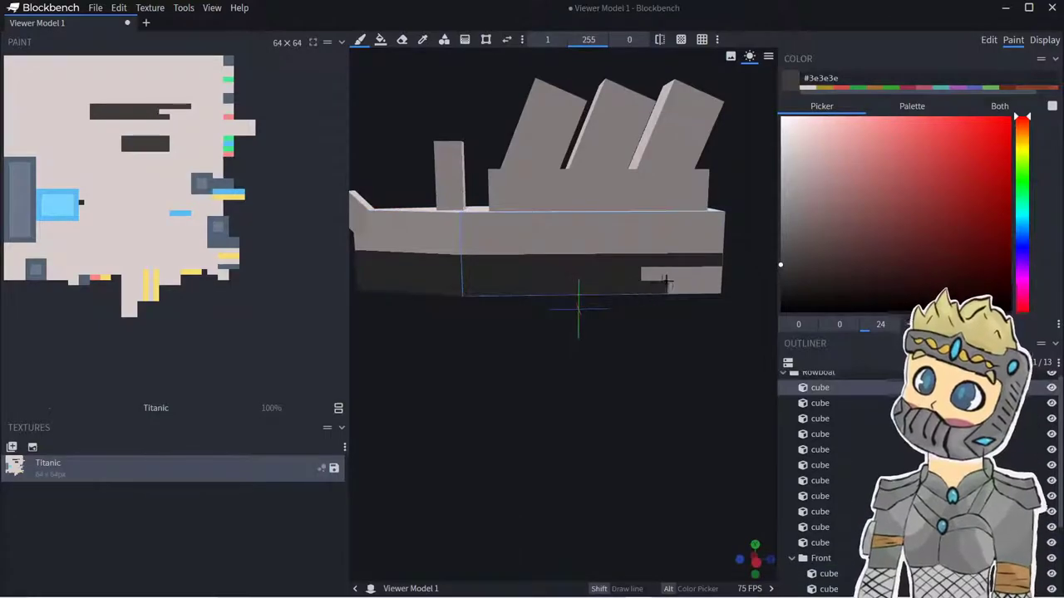
# - Continue the #3e3e3e band across the lower half of the hull's stern face
pyautogui.moveTo(725, 364); pyautogui.dragTo(625, 368)
pyautogui.moveTo(594, 296)
pyautogui.mouseDown()
pyautogui.moveTo(702, 292)
pyautogui.moveTo(609, 325)
pyautogui.mouseUp()
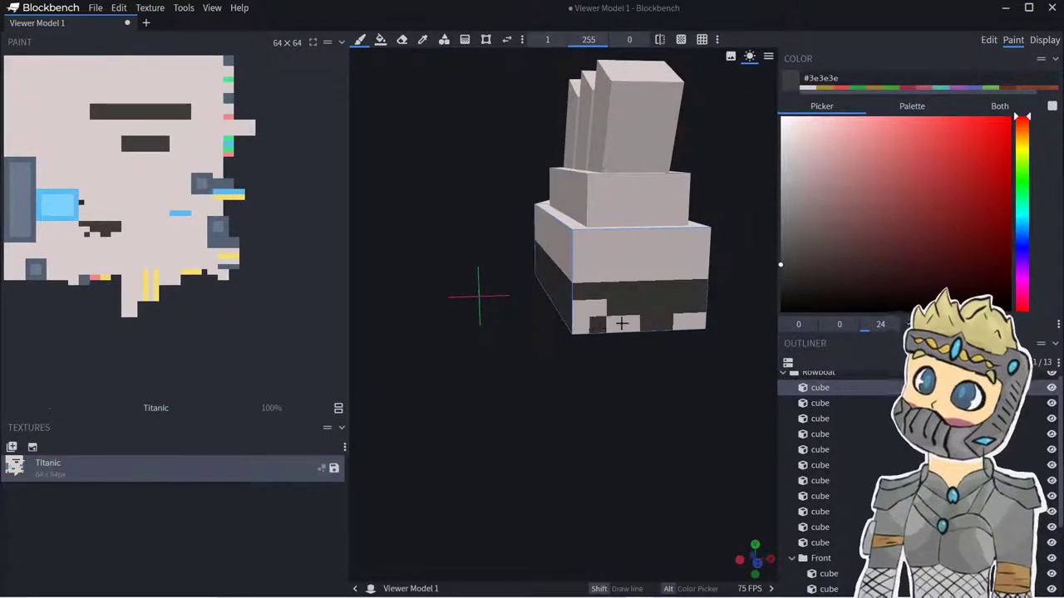
pyautogui.moveTo(703, 319); pyautogui.dragTo(678, 323)
# - Paint the lower half of the hull and bow on the starboard side and the bow's front edge with #3e3e3e
pyautogui.moveTo(682, 362); pyautogui.dragTo(563, 361)
pyautogui.moveTo(406, 284); pyautogui.dragTo(718, 263)
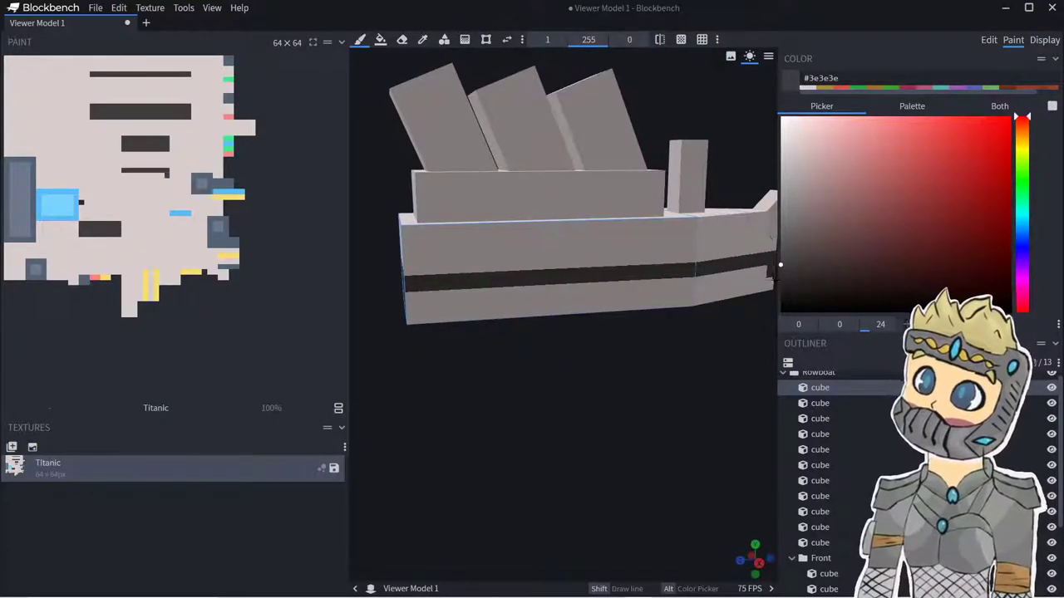
pyautogui.moveTo(736, 278); pyautogui.dragTo(430, 296)
pyautogui.moveTo(570, 304); pyautogui.dragTo(661, 287)
pyautogui.moveTo(678, 353); pyautogui.dragTo(491, 333)
pyautogui.moveTo(476, 278)
pyautogui.mouseDown()
pyautogui.moveTo(474, 313)
pyautogui.moveTo(495, 285)
pyautogui.mouseUp()
# - Fill the undersides of the hull and bow, including the blue inner face, with #3e3e3e
pyautogui.click(379, 39)
pyautogui.click(491, 250)
pyautogui.click(473, 220)
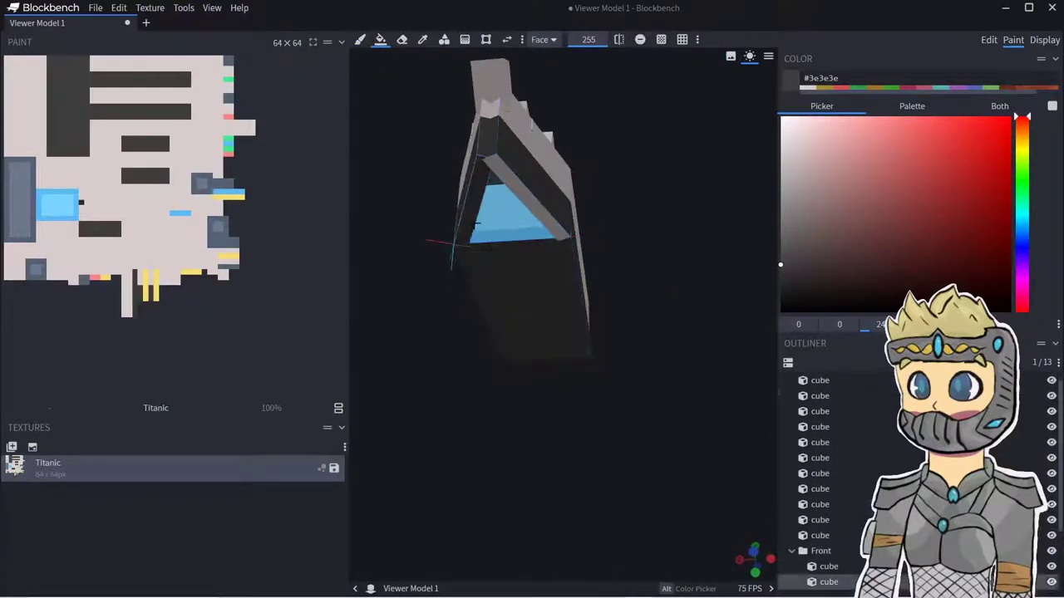
pyautogui.click(530, 204)
pyautogui.click(508, 218)
pyautogui.moveTo(611, 270)
pyautogui.mouseDown()
pyautogui.moveTo(613, 311)
pyautogui.moveTo(542, 371)
pyautogui.mouseUp()
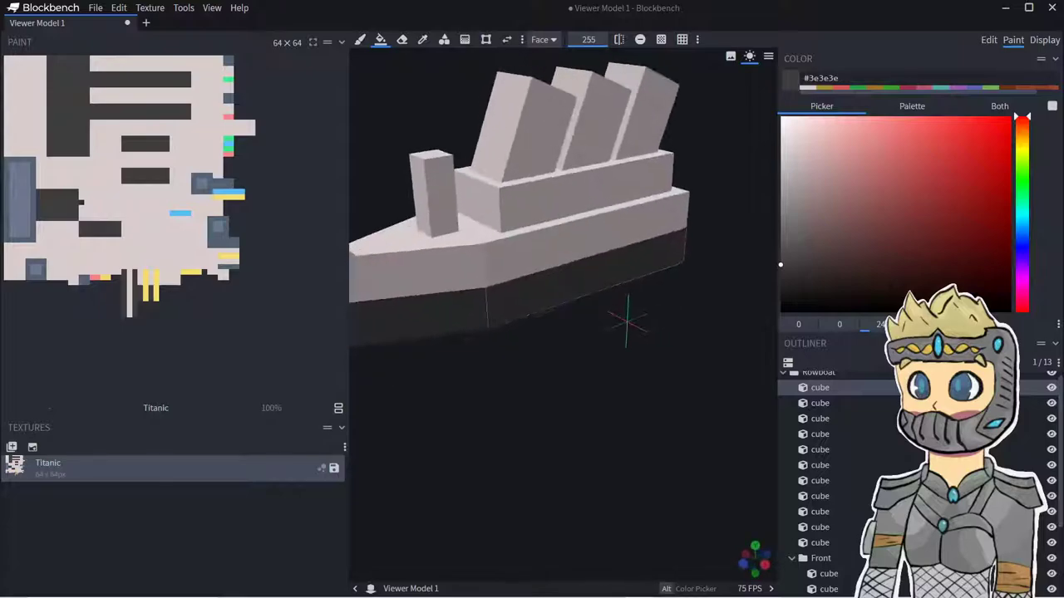
# - Shade the lower edge of the dark band on the port bow and hull with #383838
pyautogui.click(359, 39)
pyautogui.moveTo(474, 349); pyautogui.dragTo(558, 315, button='right')
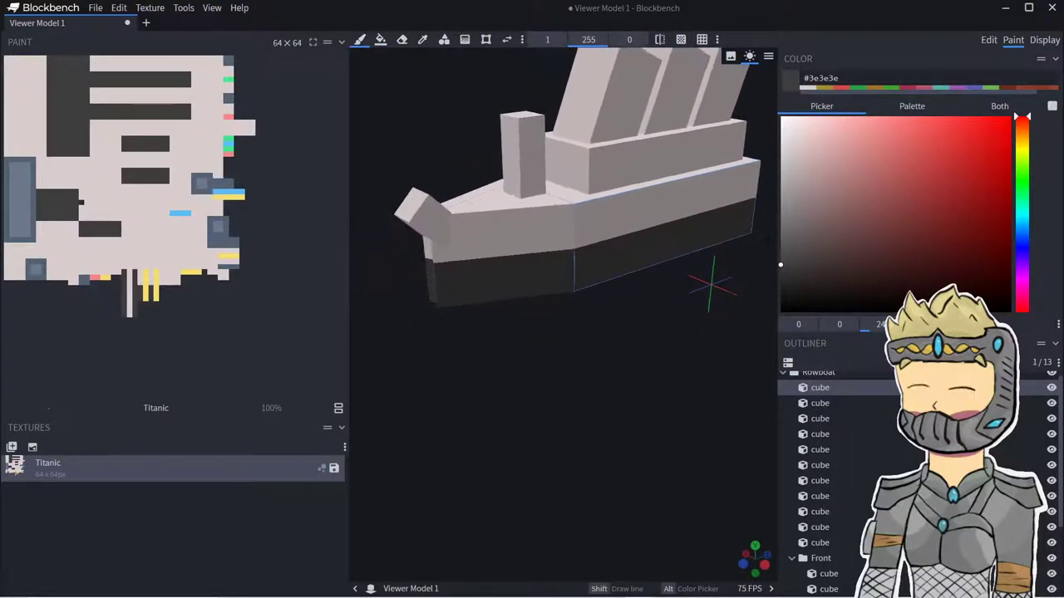
pyautogui.click(782, 270)
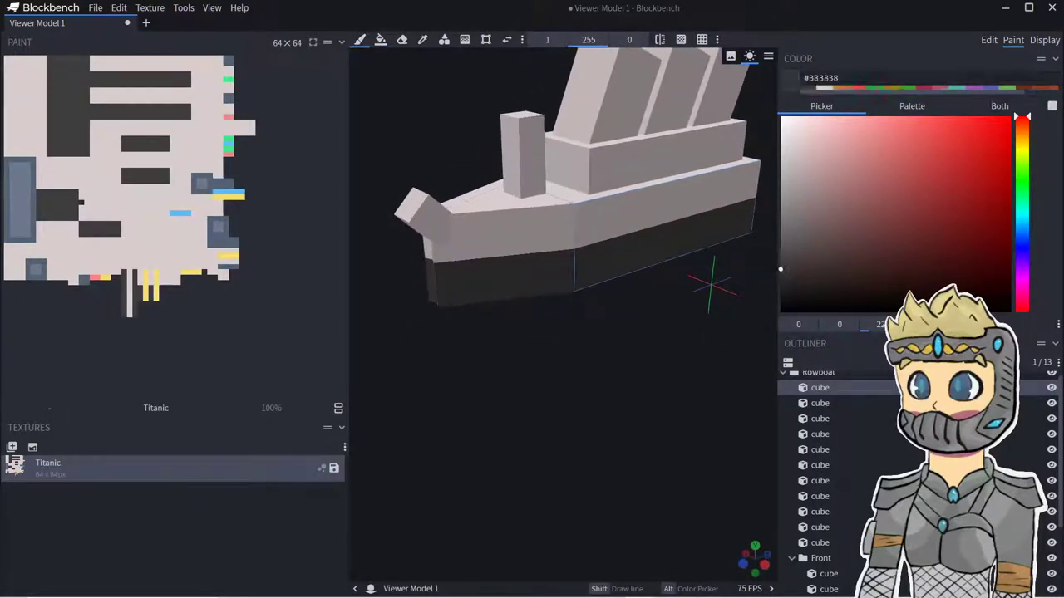
pyautogui.moveTo(492, 366); pyautogui.dragTo(494, 338)
pyautogui.scroll(3, 494, 338)
pyautogui.click(418, 276)
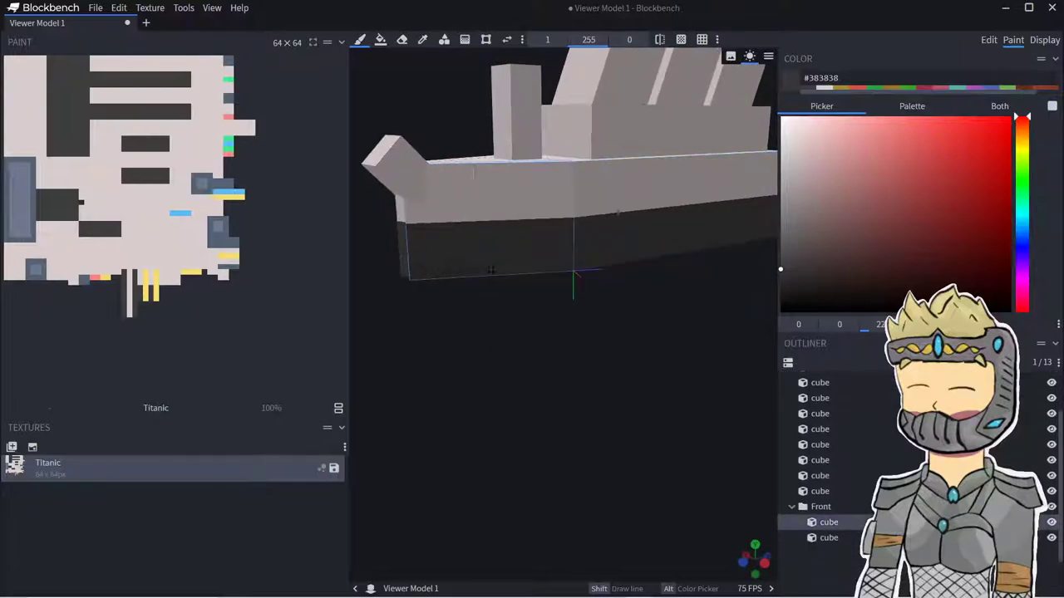
pyautogui.moveTo(710, 241); pyautogui.dragTo(628, 259, button='right')
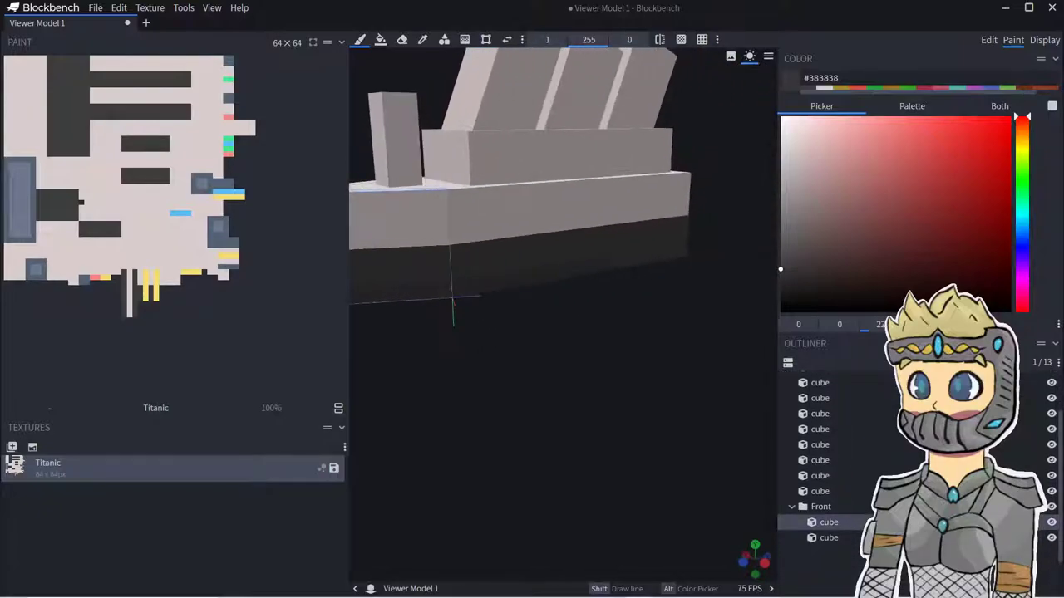
pyautogui.click(628, 259)
# - Continue the #383838 shading along the lower edge of the dark band on the stern and the starboard side
pyautogui.moveTo(715, 274); pyautogui.dragTo(529, 284)
pyautogui.moveTo(775, 270); pyautogui.dragTo(756, 267)
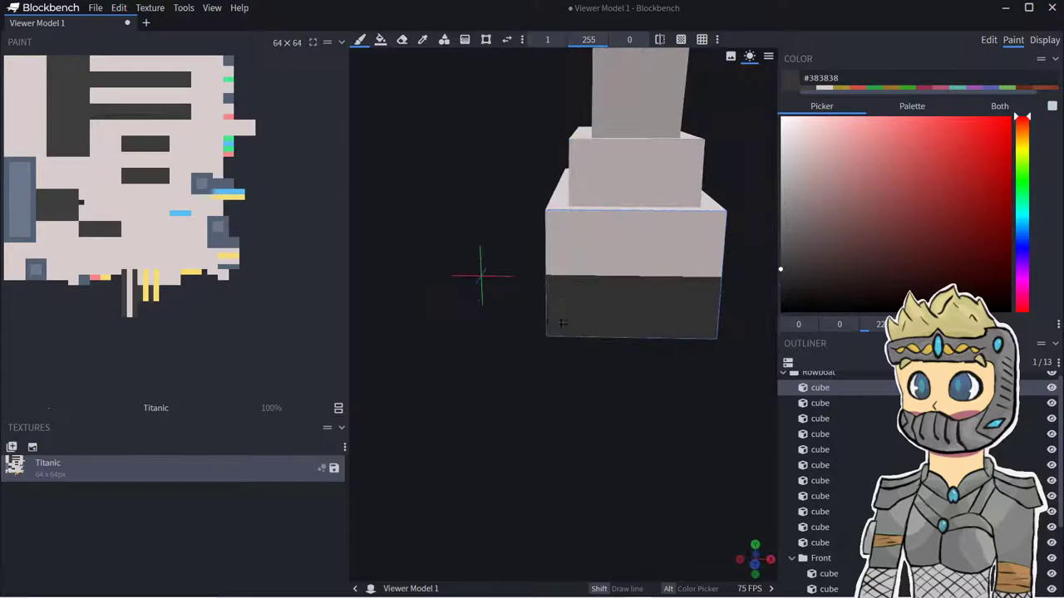
pyautogui.moveTo(480, 276); pyautogui.dragTo(590, 399)
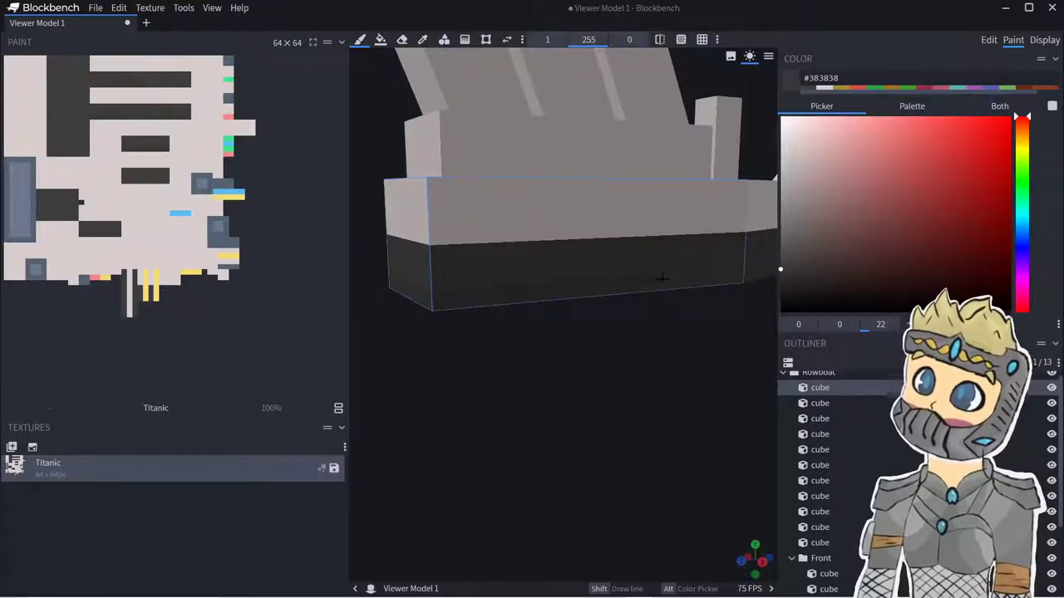
pyautogui.moveTo(768, 270); pyautogui.dragTo(638, 303, button='right')
pyautogui.click(639, 303)
pyautogui.moveTo(753, 310); pyautogui.dragTo(613, 336)
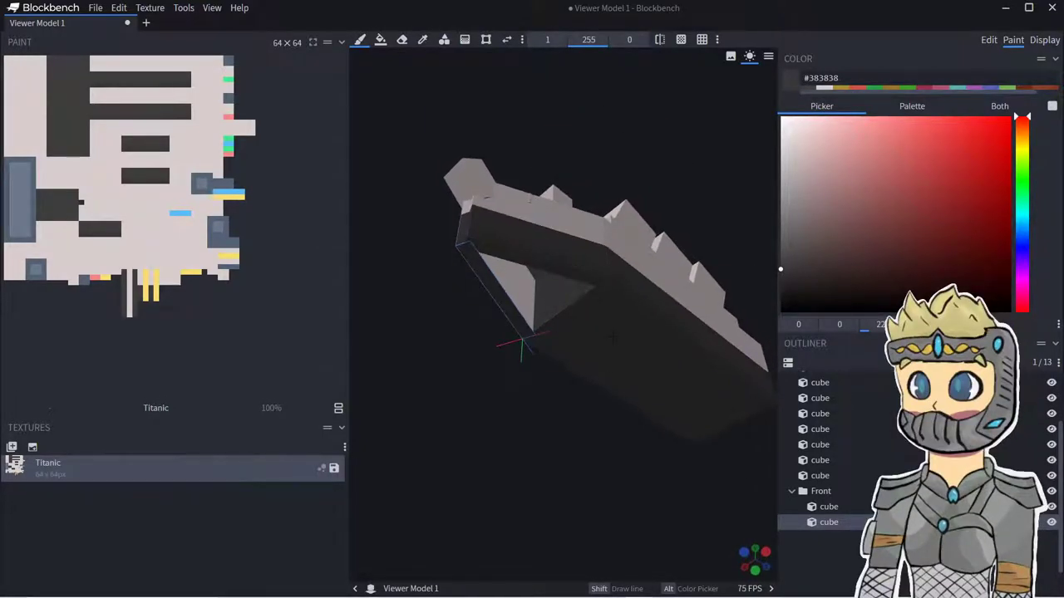
# - Fill the undersides of the hull and bow with #383838
pyautogui.click(381, 39)
pyautogui.click(573, 333)
pyautogui.click(497, 288)
pyautogui.click(468, 225)
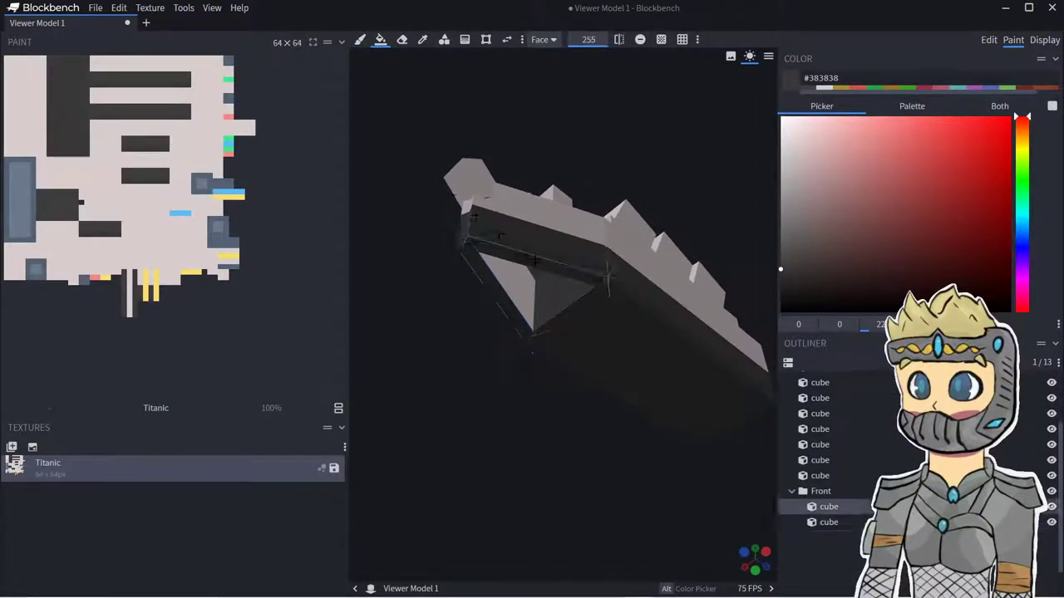
# - Paint #424242 shading through the middle of the dark band on the bow, port hull side and stern
pyautogui.click(360, 40)
pyautogui.moveTo(665, 166)
pyautogui.mouseDown()
pyautogui.moveTo(686, 229)
pyautogui.moveTo(715, 253)
pyautogui.mouseUp()
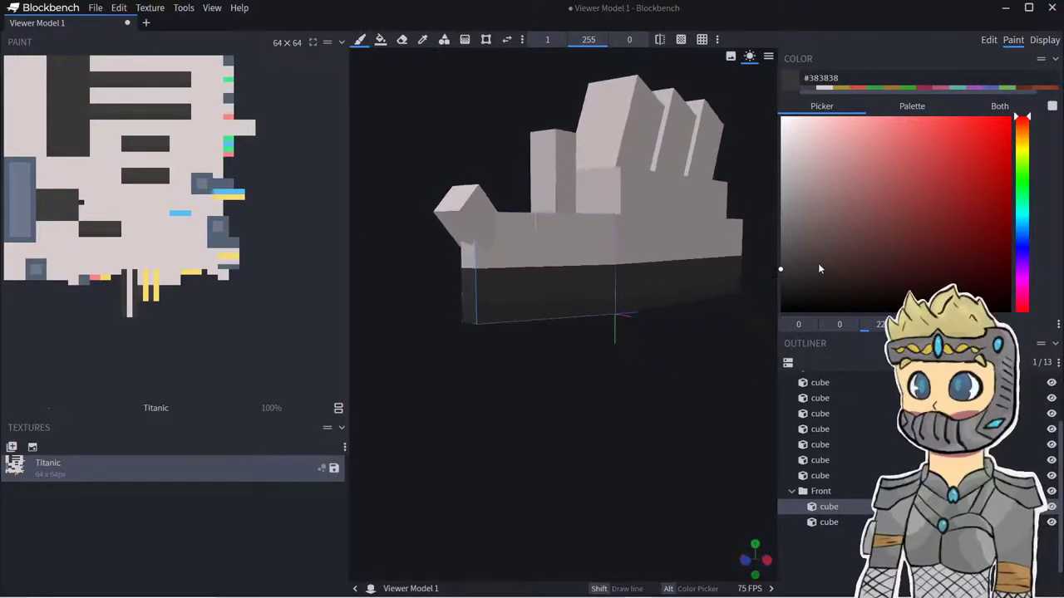
pyautogui.click(781, 262)
pyautogui.click(467, 300)
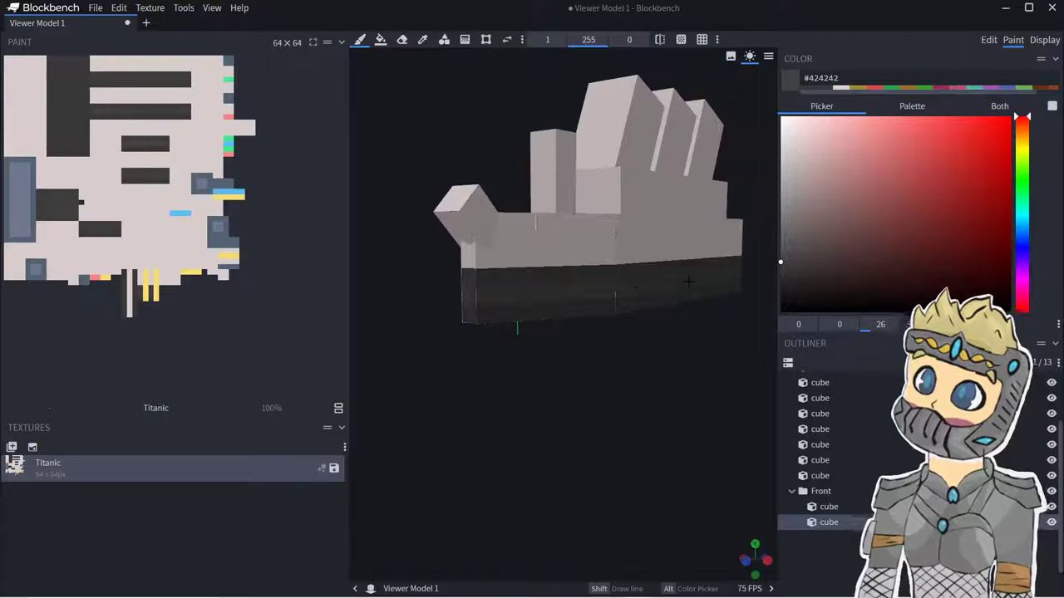
pyautogui.moveTo(748, 330); pyautogui.dragTo(591, 347)
pyautogui.click(712, 341)
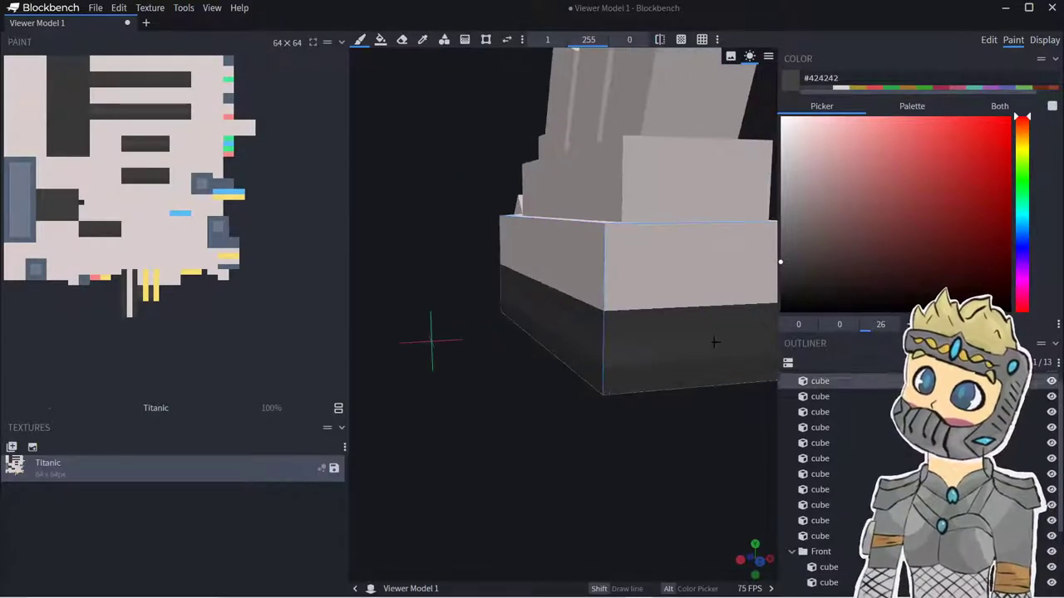
# - Paint the same #424242 shading along the dark band on the starboard hull and bow
pyautogui.moveTo(688, 449); pyautogui.dragTo(617, 452)
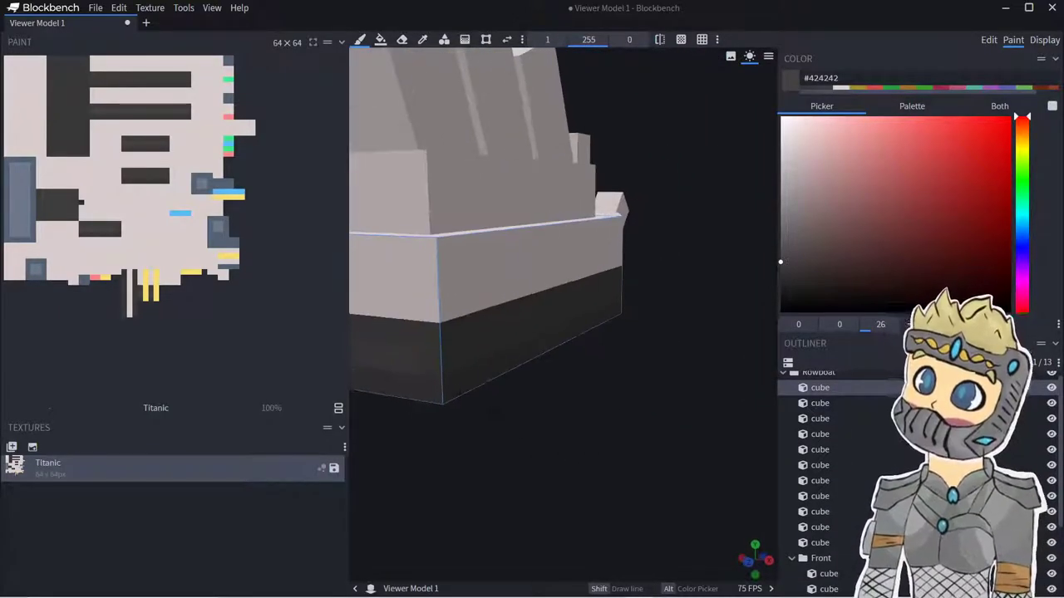
pyautogui.moveTo(636, 301); pyautogui.dragTo(534, 300)
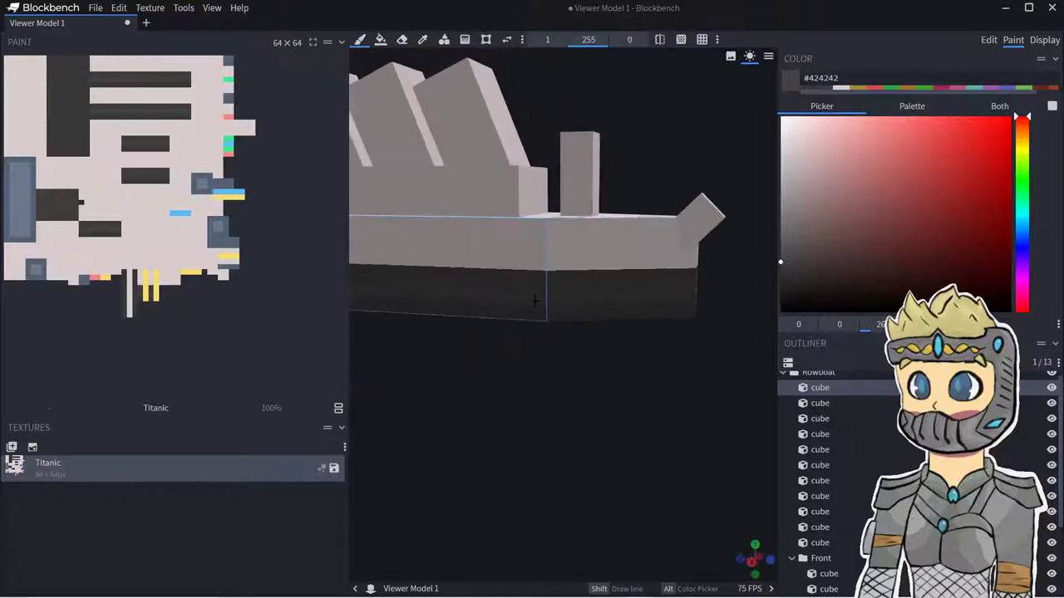
pyautogui.click(676, 292)
# - Paint a #b7b7b7 stripe directly above the dark band on the port side and stern
pyautogui.moveTo(732, 391); pyautogui.dragTo(549, 395)
pyautogui.moveTo(815, 178); pyautogui.dragTo(768, 169)
pyautogui.moveTo(457, 282); pyautogui.dragTo(758, 233)
# - Extend the #b7b7b7 stripe above the dark band along the starboard bow and hull
pyautogui.moveTo(723, 324)
pyautogui.mouseDown()
pyautogui.moveTo(532, 336)
pyautogui.moveTo(584, 325)
pyautogui.moveTo(725, 331)
pyautogui.moveTo(574, 342)
pyautogui.mouseUp()
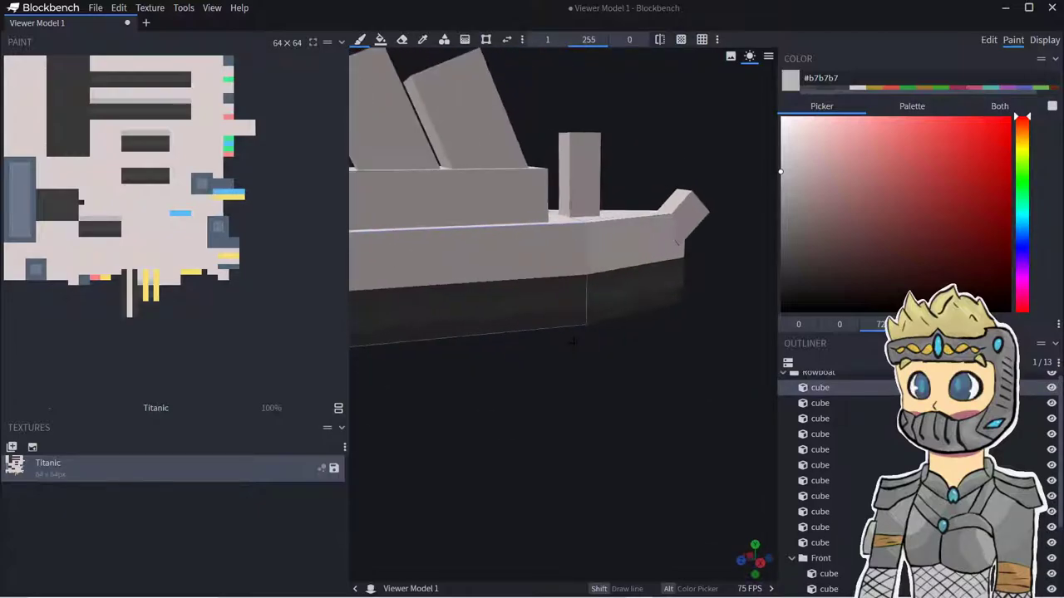
pyautogui.moveTo(678, 254); pyautogui.dragTo(350, 286)
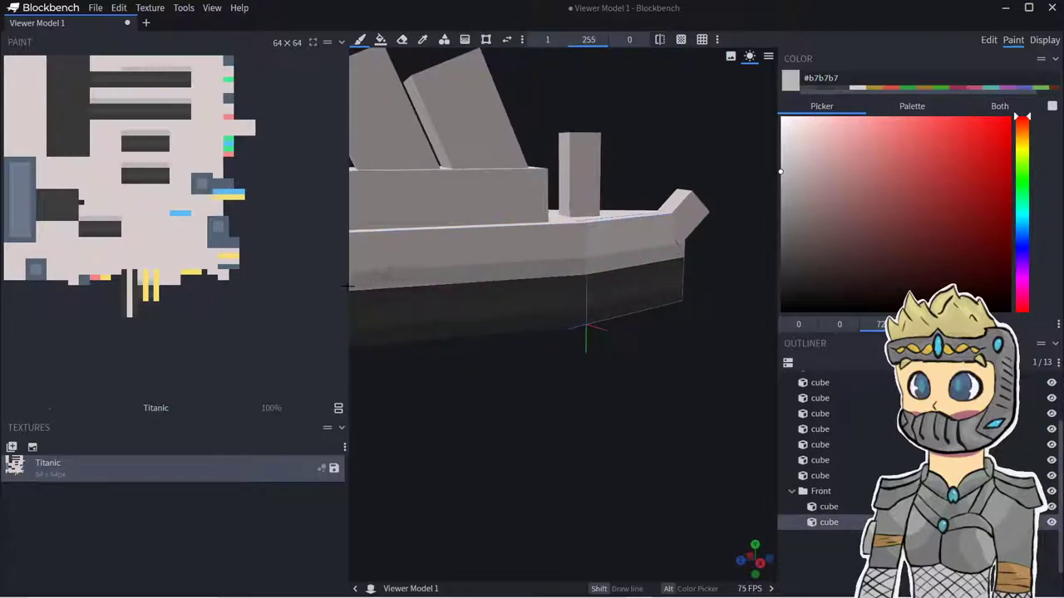
pyautogui.moveTo(411, 287); pyautogui.dragTo(472, 284, button='right')
pyautogui.moveTo(437, 327); pyautogui.dragTo(544, 324, button='right')
pyautogui.moveTo(540, 277); pyautogui.dragTo(417, 292)
pyautogui.hotkey('ctrl', 'z')
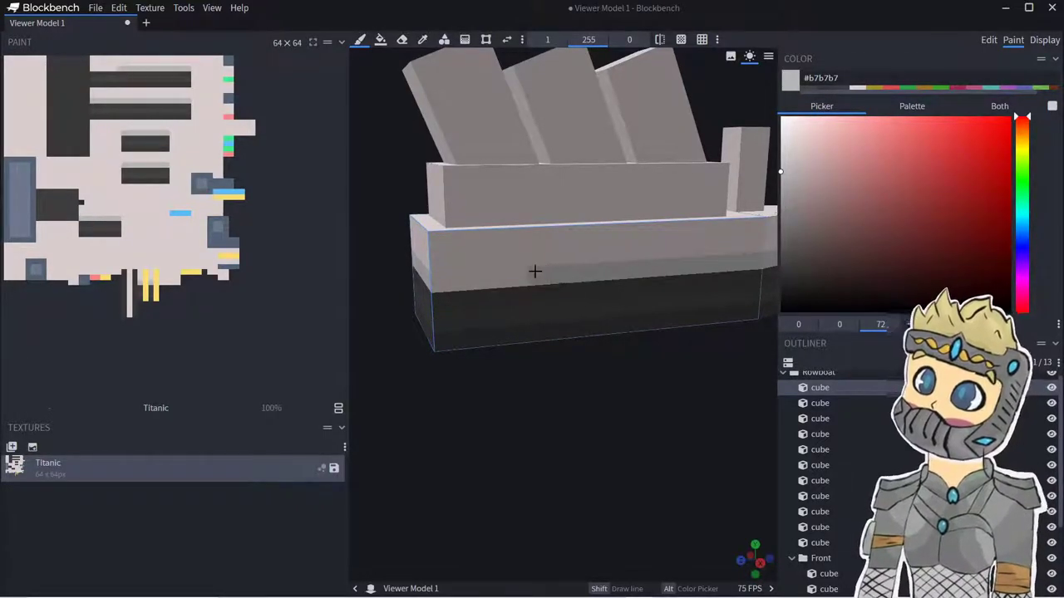
pyautogui.moveTo(508, 485); pyautogui.dragTo(450, 487)
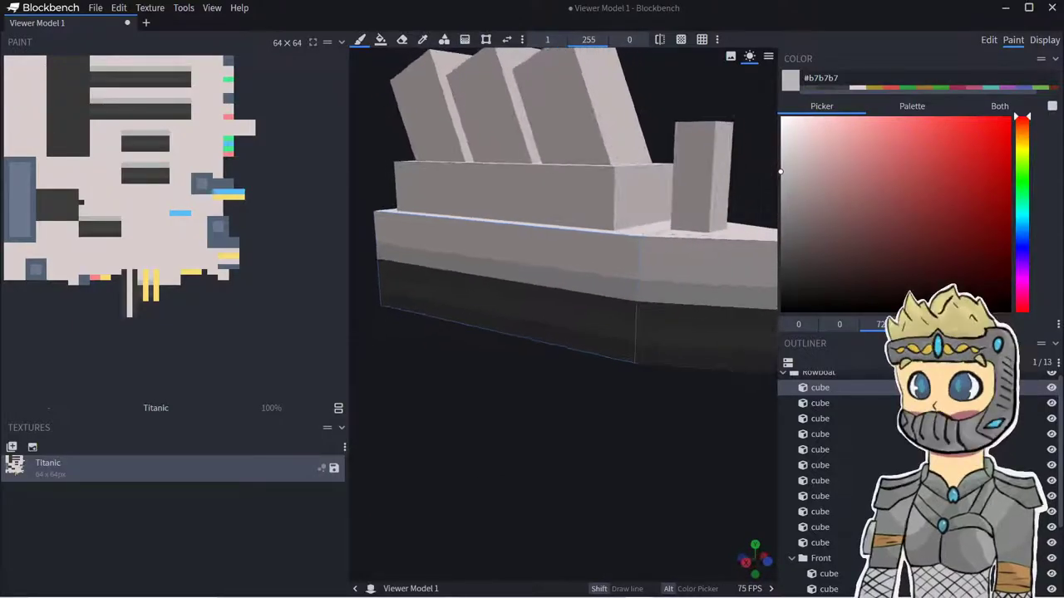
pyautogui.moveTo(783, 172); pyautogui.dragTo(780, 165)
pyautogui.moveTo(646, 482); pyautogui.dragTo(696, 482)
pyautogui.moveTo(582, 457); pyautogui.dragTo(704, 483, button='right')
pyautogui.moveTo(648, 465); pyautogui.dragTo(480, 448)
pyautogui.scroll(-5, 631, 415)
pyautogui.moveTo(491, 449); pyautogui.dragTo(540, 449, button='right')
pyautogui.moveTo(781, 264); pyautogui.dragTo(780, 272)
pyautogui.scroll(8, 598, 291)
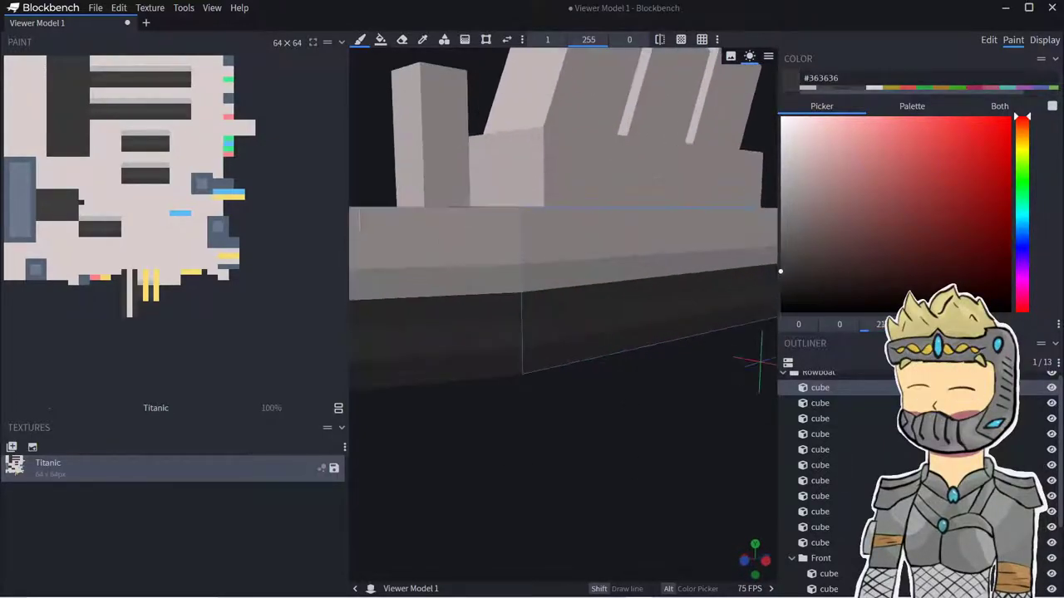
# - Paint the letter T in #1e1e1e near the front of the port hull side
pyautogui.click(782, 290)
pyautogui.moveTo(568, 251); pyautogui.dragTo(582, 328)
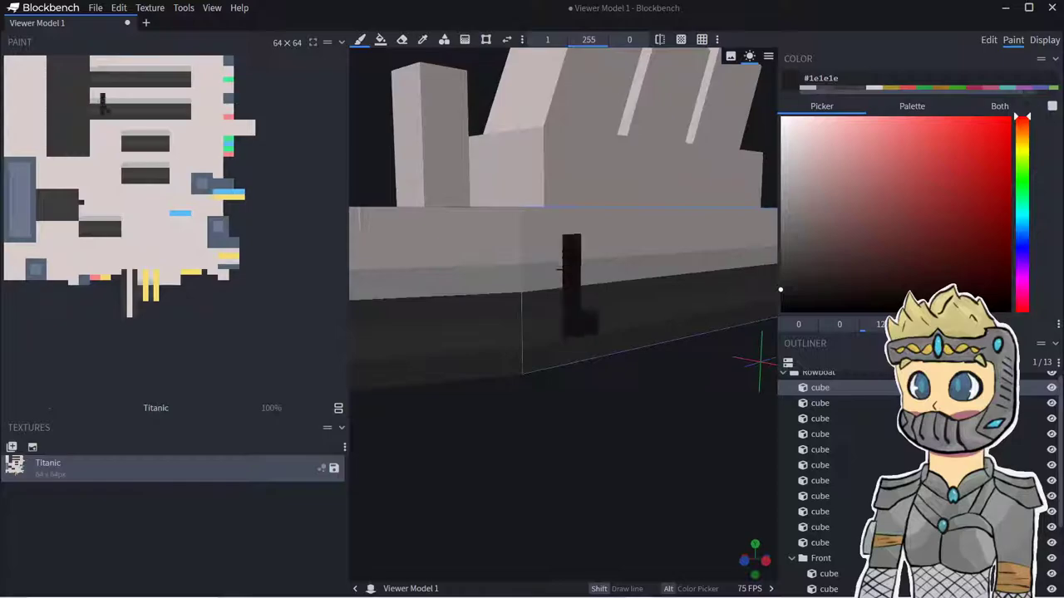
pyautogui.hotkey('ctrl', 'z')
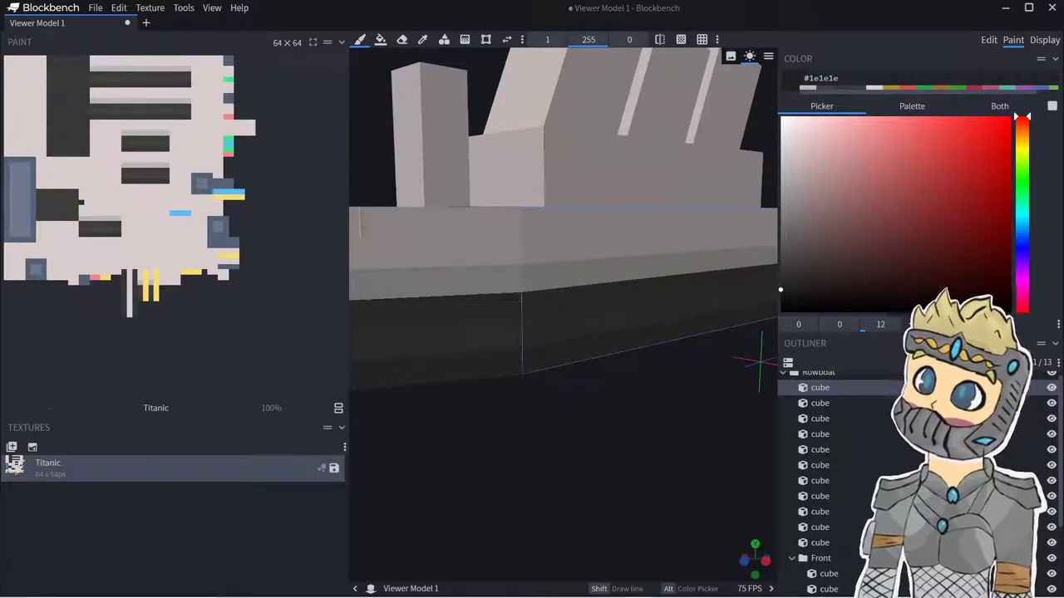
pyautogui.moveTo(590, 239); pyautogui.dragTo(589, 331)
pyautogui.moveTo(574, 246); pyautogui.dragTo(606, 260)
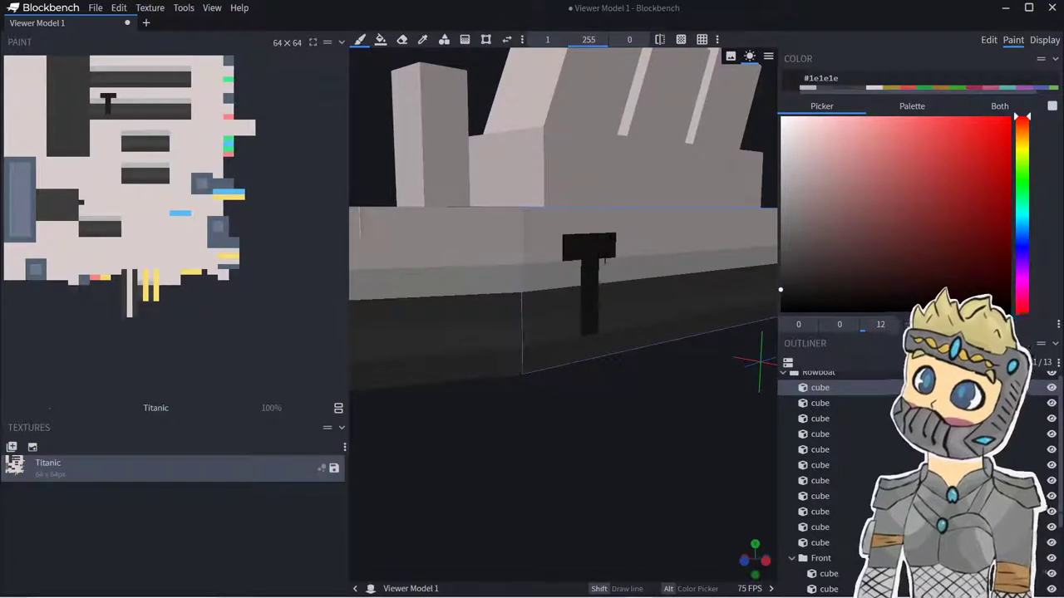
# - Paint a dotted i and a second T in #1e1e1e behind the first letter on the port hull side
pyautogui.moveTo(627, 467); pyautogui.dragTo(603, 470, button='right')
pyautogui.moveTo(608, 294); pyautogui.dragTo(617, 319)
pyautogui.hotkey('ctrl', 'z')
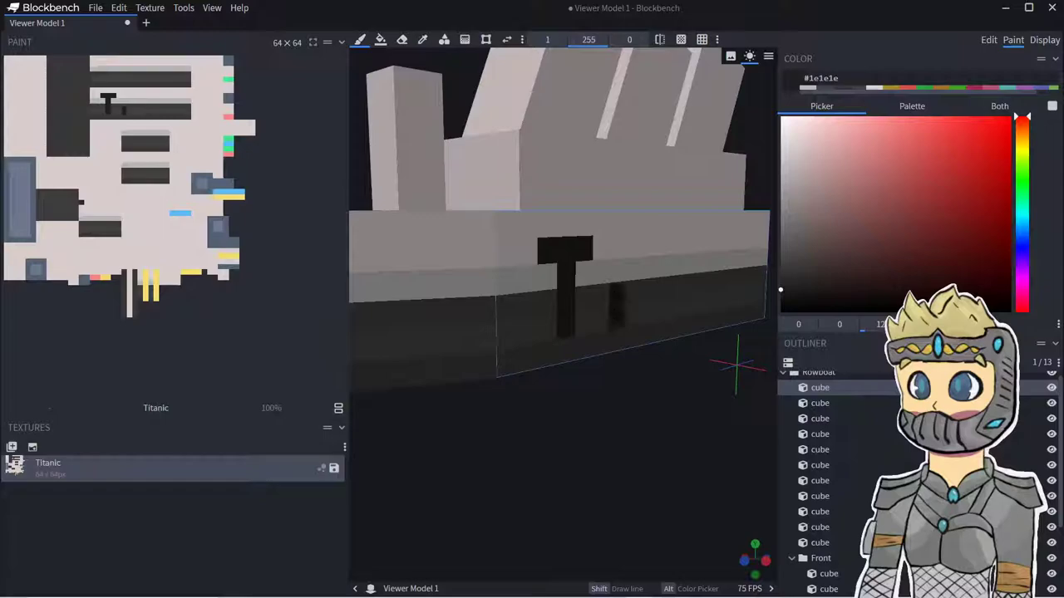
pyautogui.click(617, 250)
pyautogui.moveTo(659, 248)
pyautogui.mouseDown()
pyautogui.moveTo(680, 246)
pyautogui.moveTo(662, 275)
pyautogui.moveTo(663, 315)
pyautogui.mouseUp()
# - Paint the letter A in #1e1e1e after the second T, completing TiTA on the hull side
pyautogui.moveTo(670, 400); pyautogui.dragTo(589, 404)
pyautogui.click(522, 306)
pyautogui.click(522, 288)
pyautogui.hotkey('ctrl', 'z')
pyautogui.click(539, 305)
pyautogui.hotkey('ctrl', 'z')
pyautogui.hotkey('ctrl', 'z')
pyautogui.moveTo(535, 302)
pyautogui.mouseDown()
pyautogui.moveTo(565, 241)
pyautogui.moveTo(584, 266)
pyautogui.moveTo(584, 312)
pyautogui.mouseUp()
pyautogui.click(561, 285)
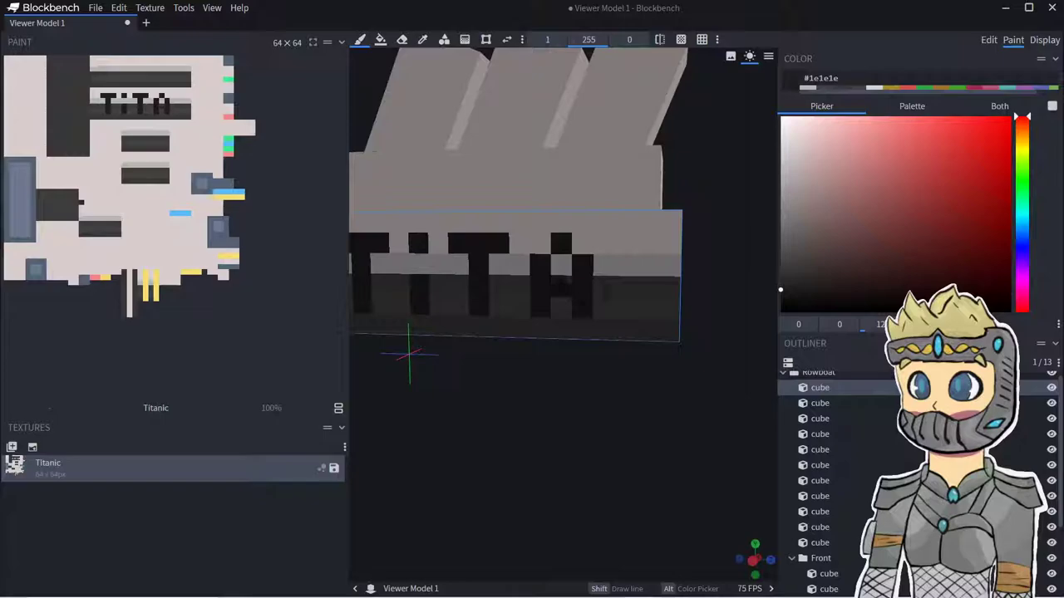
# - Paint a #c54242 stripe along the bottom edge of the hull and bow on both sides and the stern
pyautogui.moveTo(445, 424); pyautogui.dragTo(575, 456)
pyautogui.scroll(-5, 508, 426)
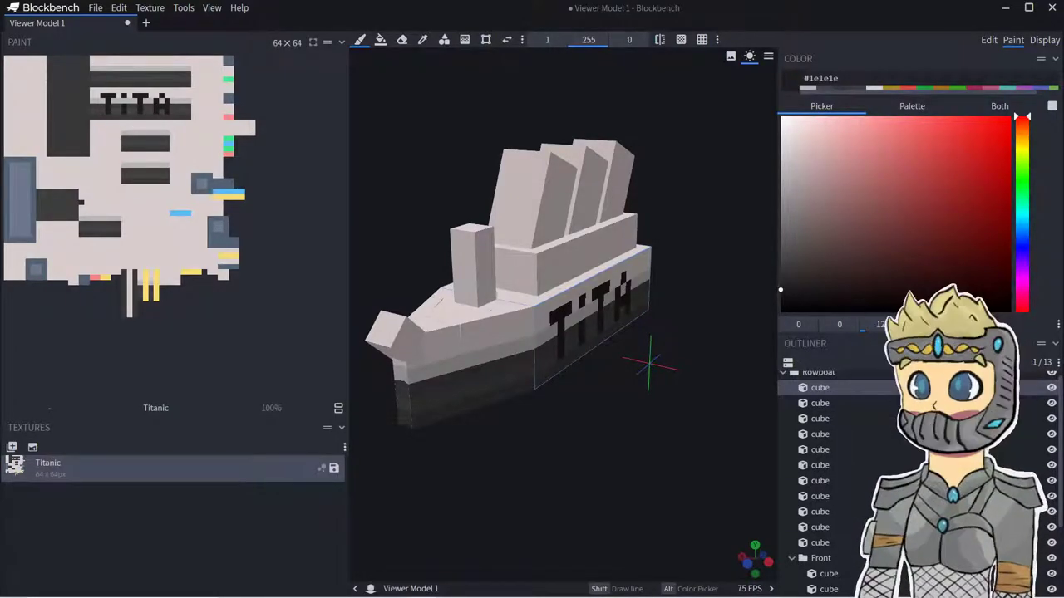
pyautogui.moveTo(936, 215); pyautogui.dragTo(933, 160)
pyautogui.moveTo(706, 416); pyautogui.dragTo(705, 353)
pyautogui.moveTo(404, 284); pyautogui.dragTo(648, 318)
pyautogui.moveTo(704, 353)
pyautogui.mouseDown()
pyautogui.moveTo(550, 358)
pyautogui.moveTo(635, 321)
pyautogui.mouseUp()
pyautogui.moveTo(665, 343)
pyautogui.mouseDown()
pyautogui.moveTo(515, 340)
pyautogui.moveTo(715, 308)
pyautogui.mouseUp()
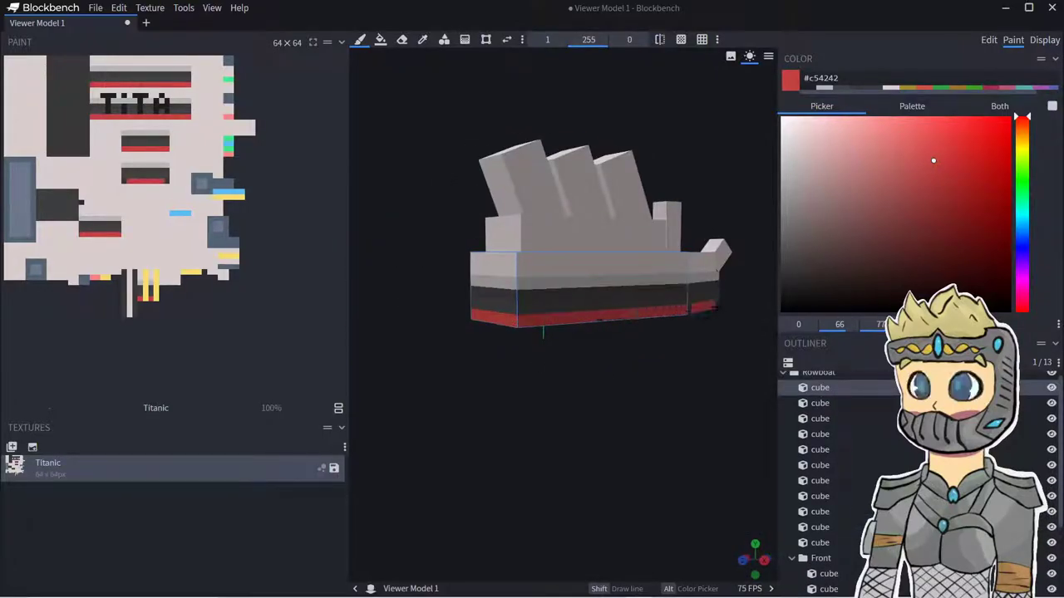
# - Fill the undersides of the hull and bow with #c54242
pyautogui.moveTo(688, 346); pyautogui.dragTo(558, 265)
pyautogui.click(382, 40)
pyautogui.click(560, 281)
pyautogui.click(586, 254)
pyautogui.click(578, 240)
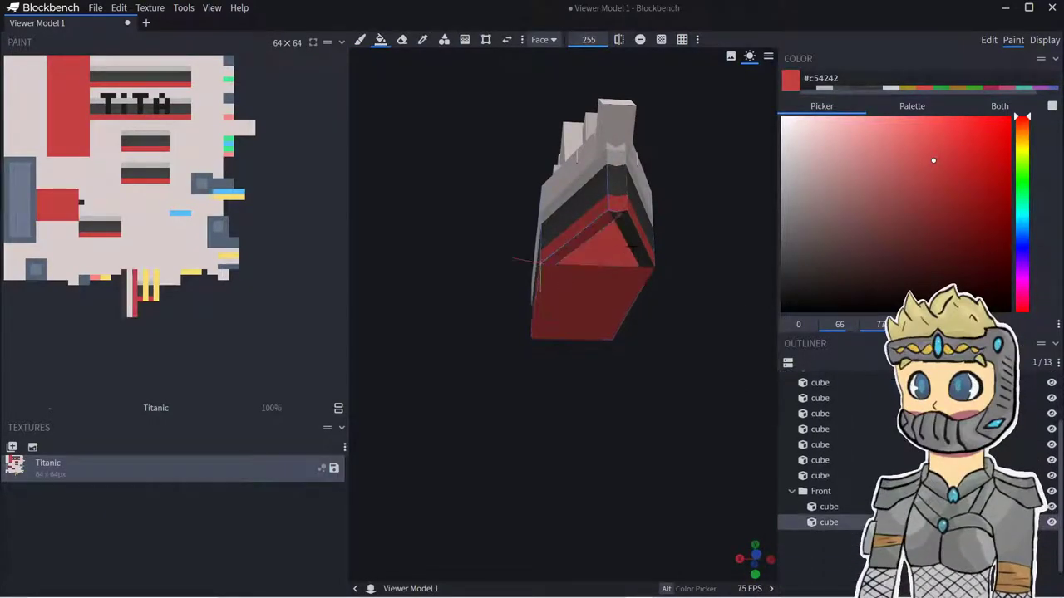
pyautogui.click(632, 249)
pyautogui.moveTo(671, 353)
pyautogui.mouseDown()
pyautogui.moveTo(580, 430)
pyautogui.moveTo(613, 455)
pyautogui.mouseUp()
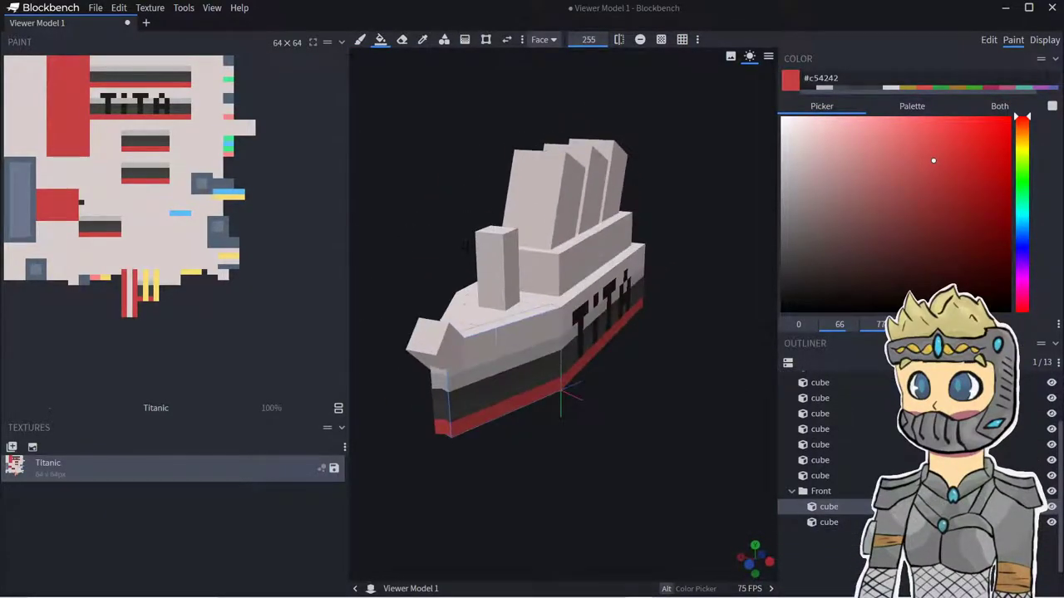
pyautogui.click(359, 40)
pyautogui.moveTo(577, 485); pyautogui.dragTo(580, 466)
pyautogui.moveTo(559, 477); pyautogui.dragTo(572, 467, button='right')
pyautogui.scroll(4, 571, 465)
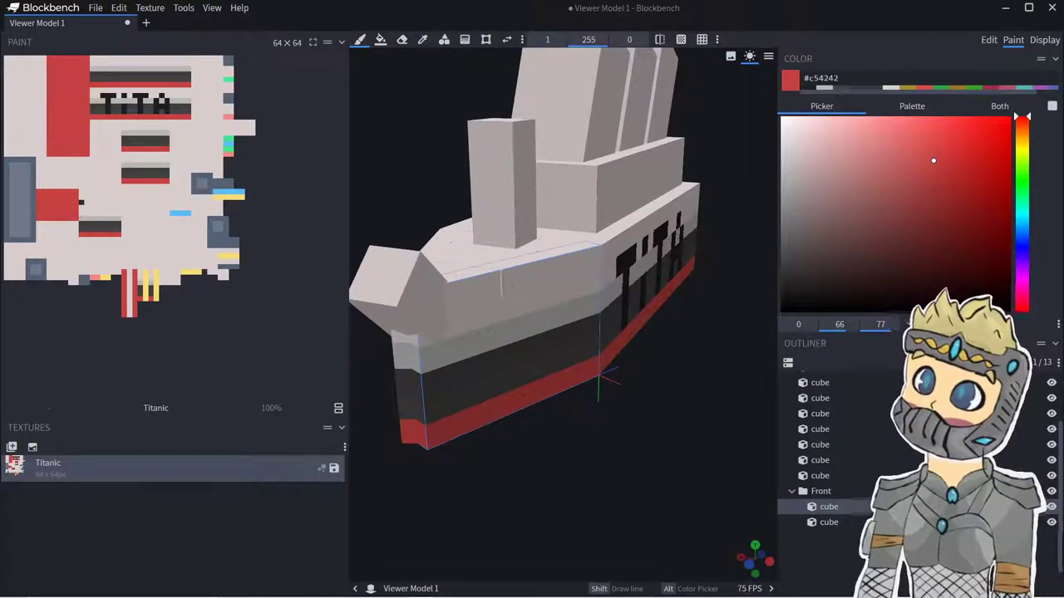
# - Paint the lower half of the upright block on the bow deck brown, #8c6c4c, on its sides
pyautogui.click(846, 208)
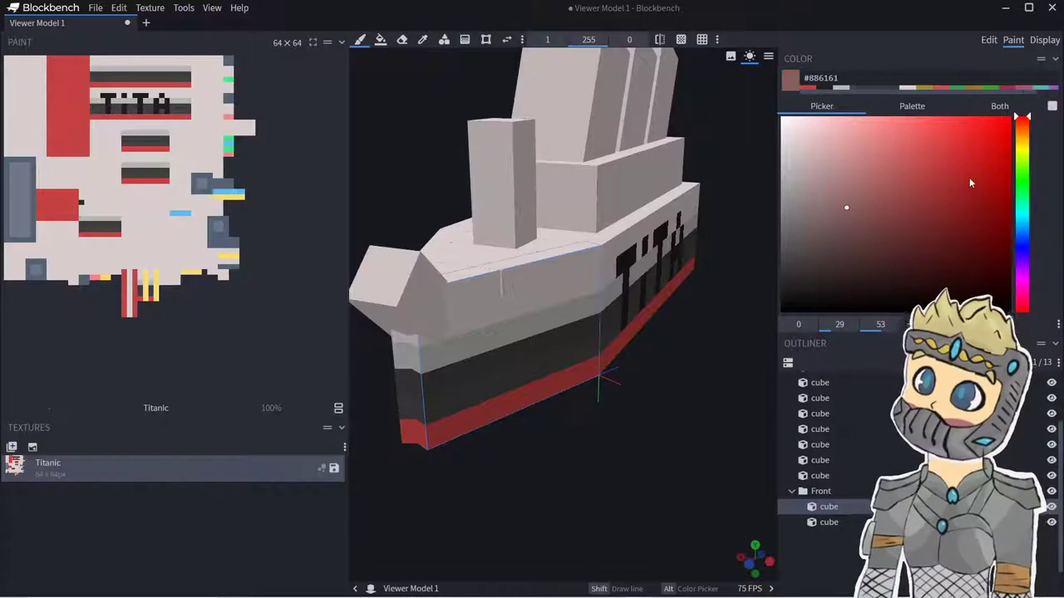
pyautogui.click(1029, 134)
pyautogui.moveTo(820, 190)
pyautogui.mouseDown()
pyautogui.moveTo(821, 246)
pyautogui.moveTo(839, 218)
pyautogui.moveTo(865, 217)
pyautogui.mouseUp()
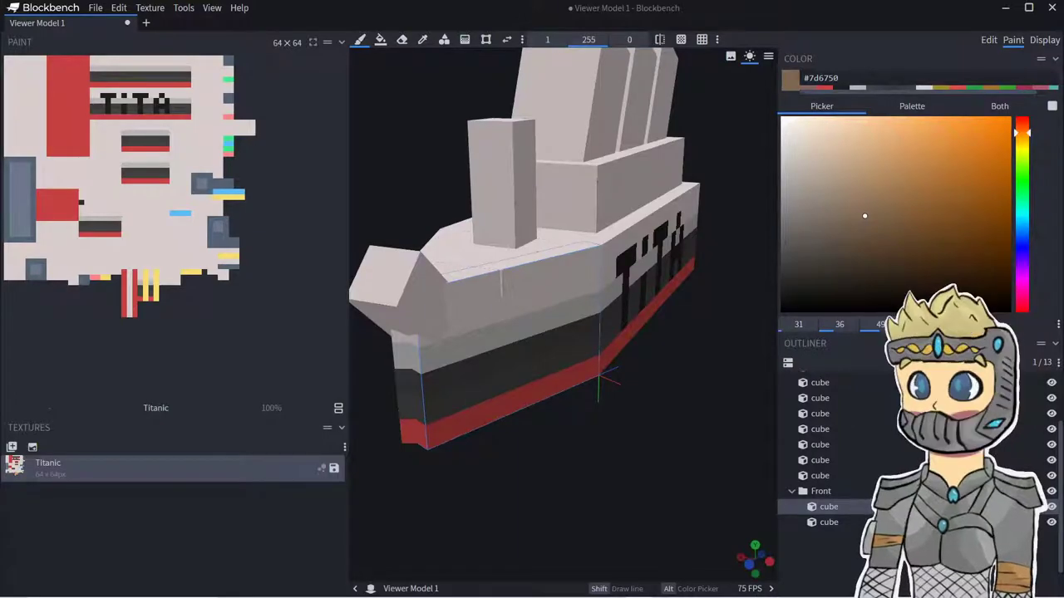
pyautogui.moveTo(479, 235); pyautogui.dragTo(530, 233)
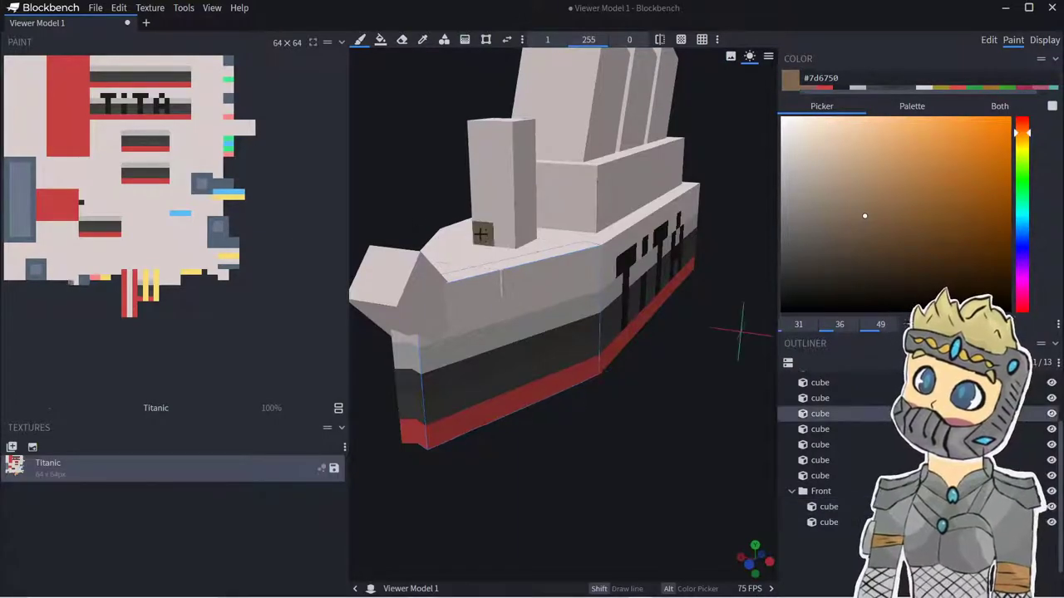
pyautogui.moveTo(532, 424)
pyautogui.mouseDown()
pyautogui.moveTo(524, 434)
pyautogui.moveTo(765, 419)
pyautogui.mouseUp()
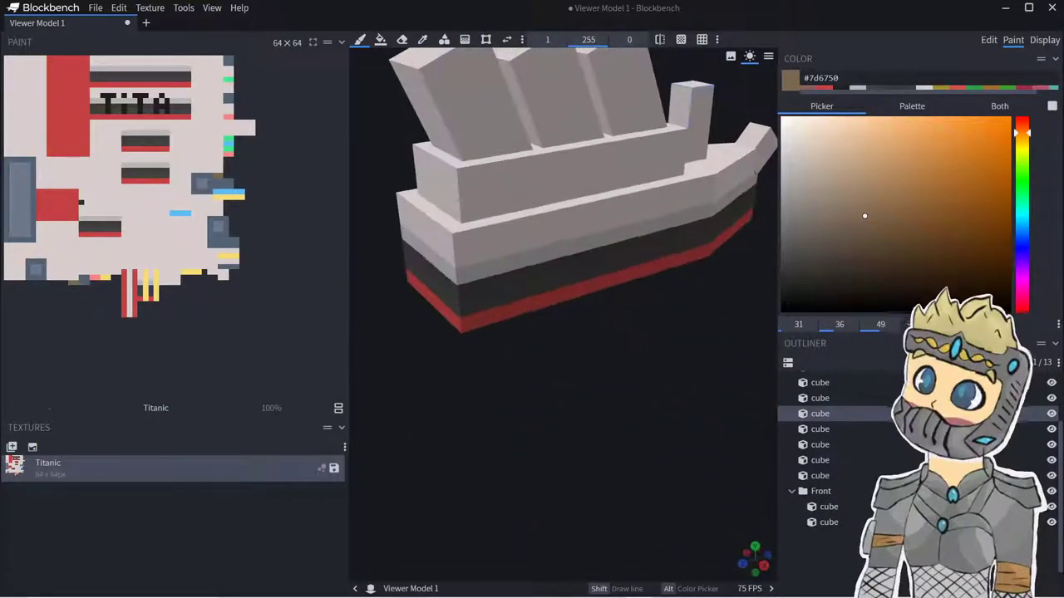
pyautogui.scroll(5, 537, 252)
pyautogui.moveTo(492, 216)
pyautogui.mouseDown()
pyautogui.moveTo(523, 227)
pyautogui.moveTo(491, 185)
pyautogui.moveTo(521, 197)
pyautogui.moveTo(535, 188)
pyautogui.mouseUp()
pyautogui.click(886, 204)
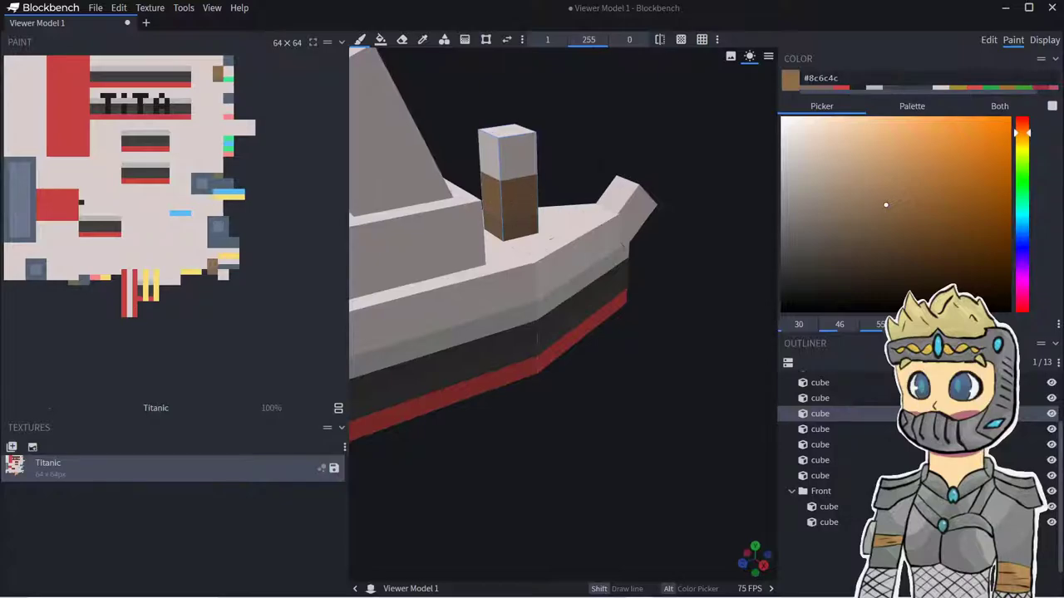
pyautogui.moveTo(748, 232); pyautogui.dragTo(657, 251)
pyautogui.moveTo(656, 251); pyautogui.dragTo(532, 224, button='right')
pyautogui.moveTo(573, 231); pyautogui.dragTo(598, 225)
pyautogui.moveTo(740, 241); pyautogui.dragTo(616, 214)
pyautogui.moveTo(600, 237)
pyautogui.mouseDown()
pyautogui.moveTo(587, 223)
pyautogui.moveTo(709, 200)
pyautogui.mouseUp()
# - Paint the upper half and top face of the upright bow block in lighter brown #b18b64
pyautogui.click(880, 176)
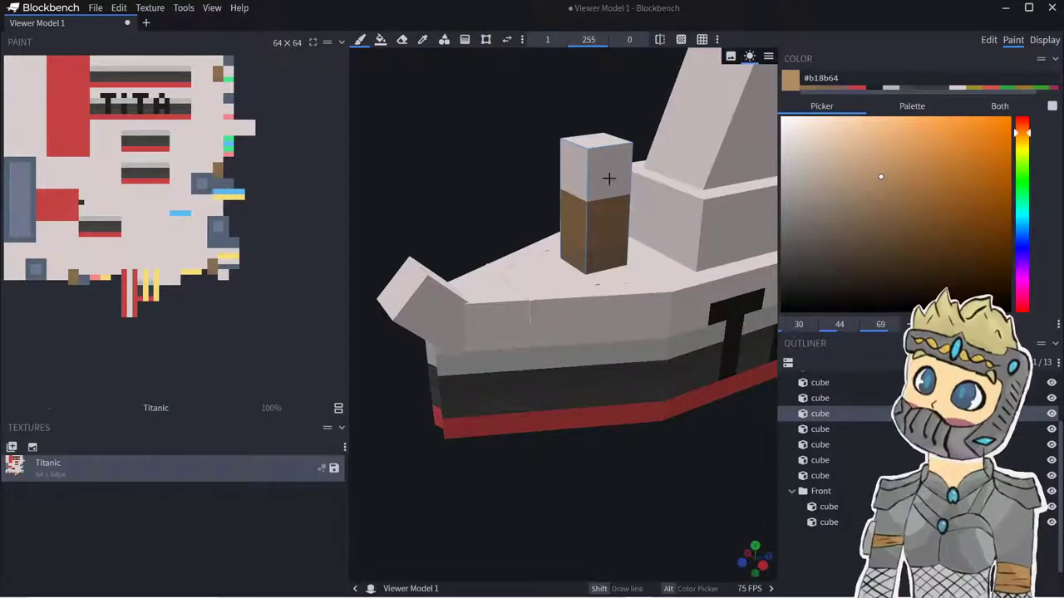
pyautogui.moveTo(608, 176)
pyautogui.mouseDown()
pyautogui.moveTo(580, 153)
pyautogui.moveTo(574, 180)
pyautogui.mouseUp()
pyautogui.moveTo(597, 144); pyautogui.dragTo(600, 134)
pyautogui.click(570, 179)
pyautogui.click(621, 178)
pyautogui.moveTo(482, 170); pyautogui.dragTo(636, 172)
pyautogui.moveTo(562, 176)
pyautogui.mouseDown()
pyautogui.moveTo(554, 151)
pyautogui.moveTo(672, 163)
pyautogui.mouseUp()
pyautogui.moveTo(501, 171); pyautogui.dragTo(528, 160)
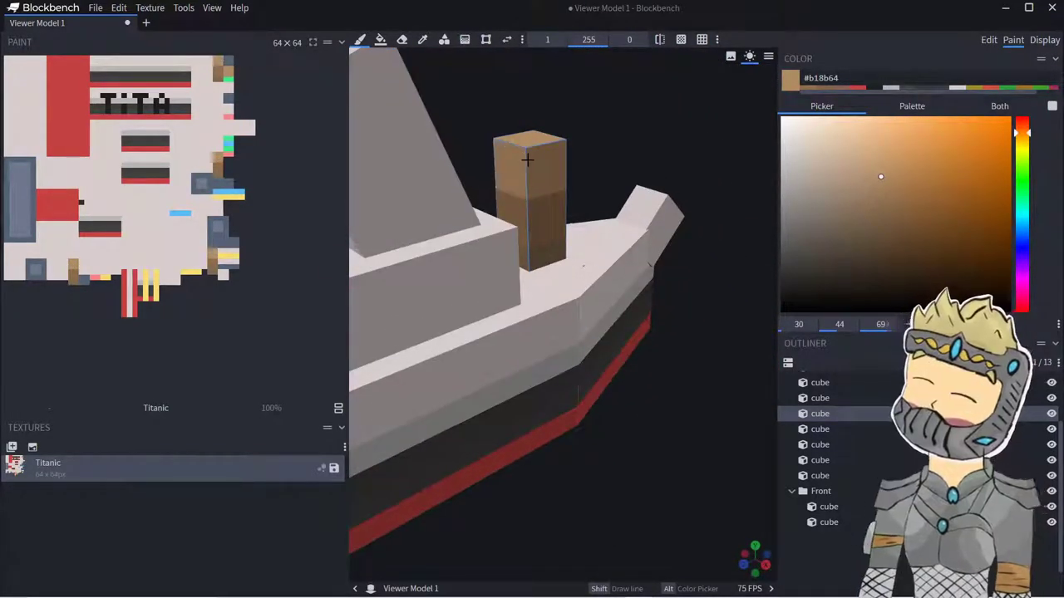
# - Paint the bow deck around the upright block in wood brown #9c764f, keeping a light rim along the edges
pyautogui.moveTo(651, 173); pyautogui.dragTo(526, 173)
pyautogui.click(893, 192)
pyautogui.moveTo(706, 262)
pyautogui.mouseDown()
pyautogui.moveTo(599, 345)
pyautogui.moveTo(591, 310)
pyautogui.moveTo(522, 250)
pyautogui.moveTo(544, 251)
pyautogui.moveTo(613, 298)
pyautogui.moveTo(613, 221)
pyautogui.mouseUp()
pyautogui.moveTo(449, 465)
pyautogui.mouseDown()
pyautogui.moveTo(582, 433)
pyautogui.moveTo(652, 474)
pyautogui.mouseUp()
pyautogui.moveTo(548, 328); pyautogui.dragTo(504, 287)
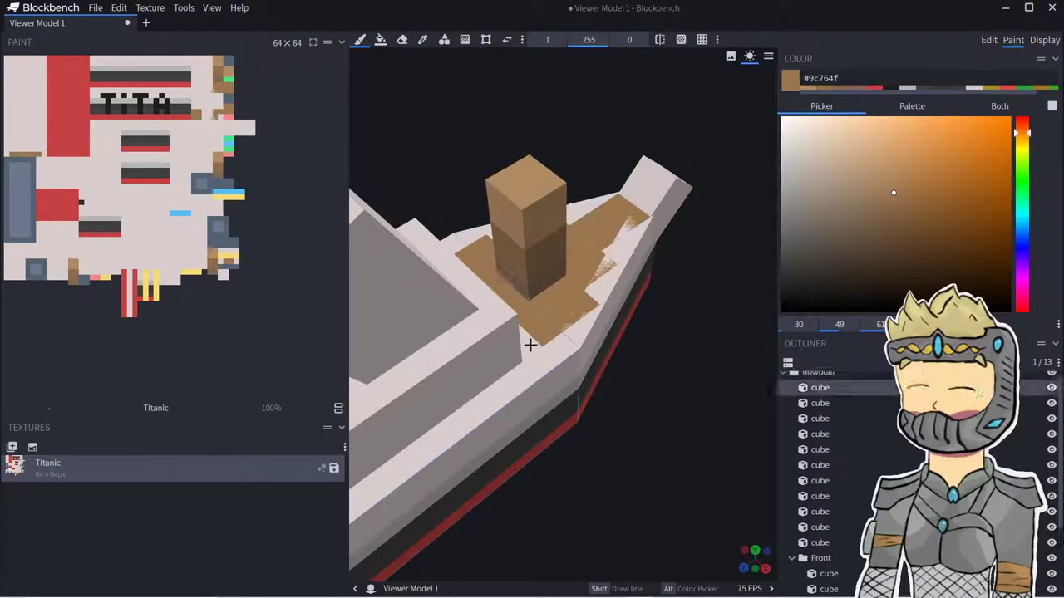
pyautogui.moveTo(535, 338); pyautogui.dragTo(553, 333, button='right')
pyautogui.moveTo(553, 333)
pyautogui.mouseDown()
pyautogui.moveTo(487, 266)
pyautogui.moveTo(496, 214)
pyautogui.mouseUp()
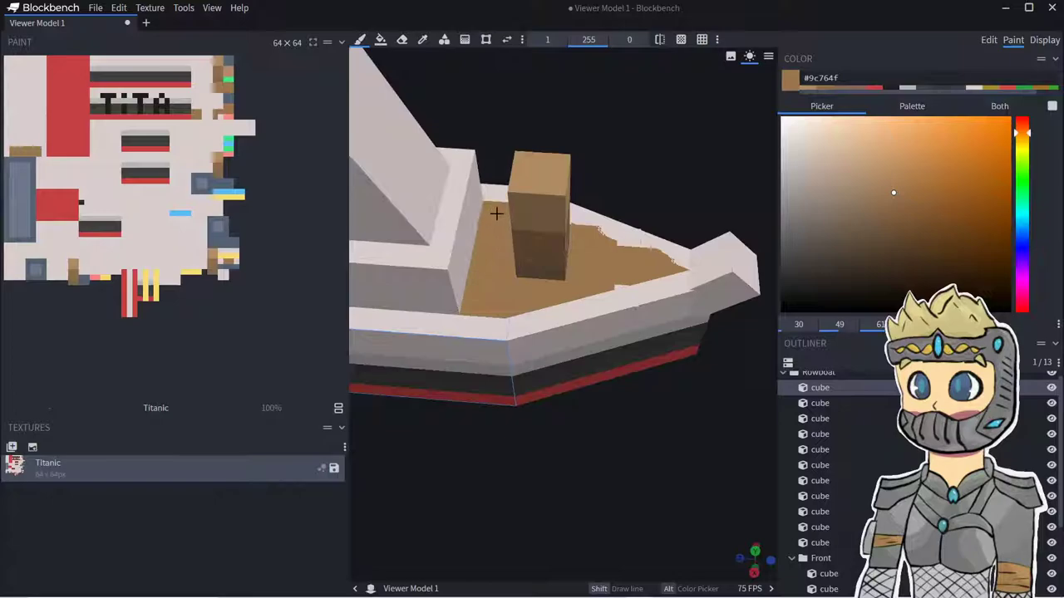
# - Paint a single #494949 window on the front wall of the cabin
pyautogui.keyDown('alt'); pyautogui.click(735, 256); pyautogui.keyUp('alt')
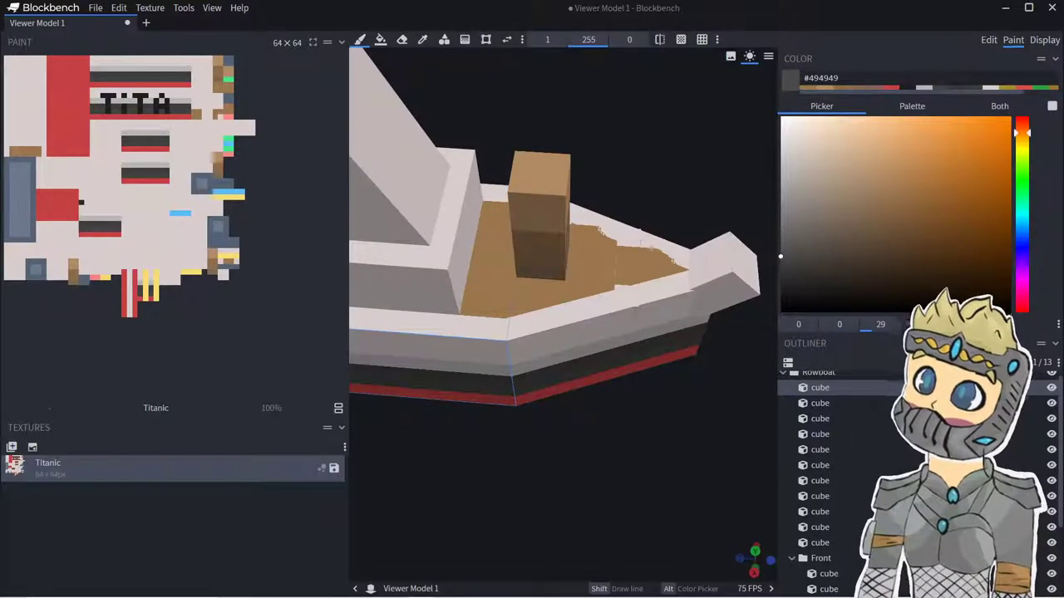
pyautogui.moveTo(595, 193); pyautogui.dragTo(515, 169)
pyautogui.click(503, 197)
# - Paint three evenly spaced black #000000 windows on the port side of the cabin, starting from the bow end
pyautogui.moveTo(681, 203); pyautogui.dragTo(557, 218)
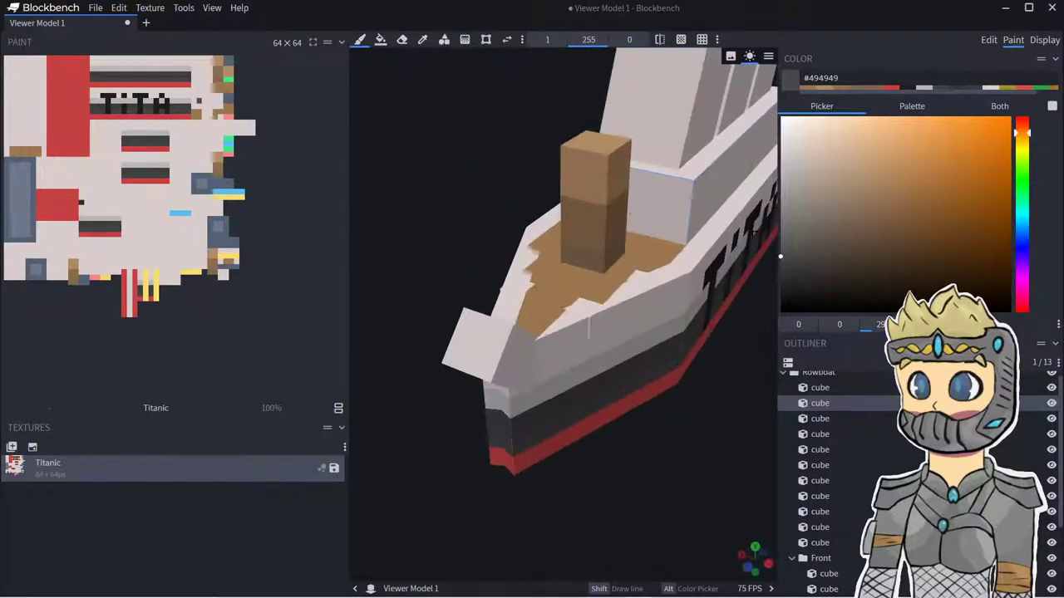
pyautogui.keyDown('alt'); pyautogui.click(713, 275); pyautogui.keyUp('alt')
pyautogui.moveTo(684, 277)
pyautogui.mouseDown(button='right')
pyautogui.moveTo(615, 245)
pyautogui.moveTo(585, 261)
pyautogui.mouseUp(button='right')
pyautogui.click(623, 232)
pyautogui.scroll(-4, 613, 245)
pyautogui.click(645, 261)
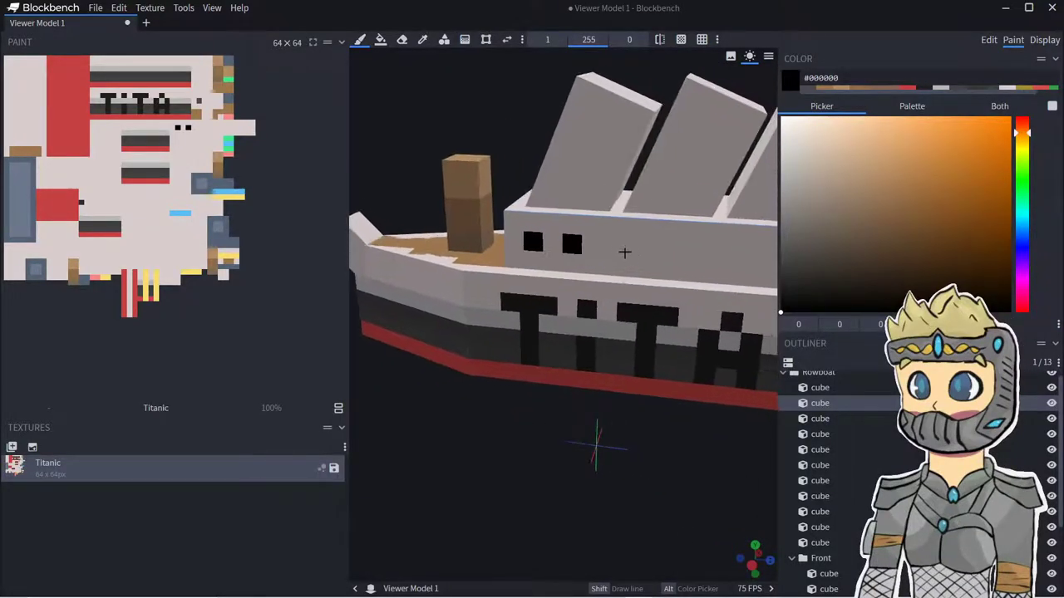
pyautogui.click(611, 246)
pyautogui.click(673, 251)
pyautogui.click(656, 253)
pyautogui.click(695, 257)
pyautogui.hotkey('ctrl', 'z')
pyautogui.hotkey('ctrl', 'z')
pyautogui.hotkey('ctrl', 'z')
# - Continue the row of black windows toward the stern until the cabin's port side has seven
pyautogui.click(652, 249)
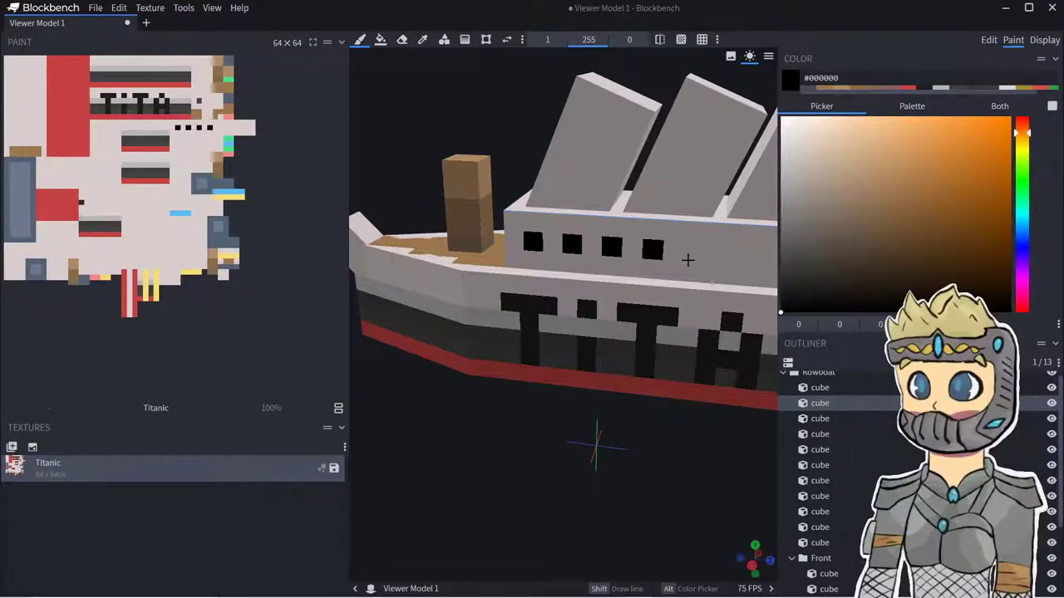
pyautogui.moveTo(695, 243); pyautogui.dragTo(564, 184, button='right')
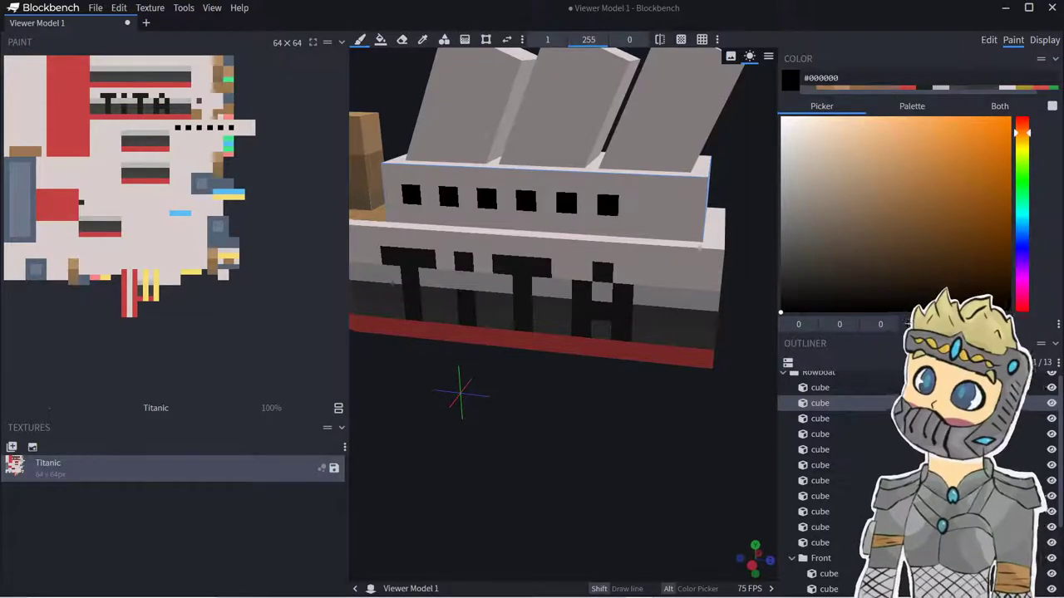
pyautogui.click(657, 209)
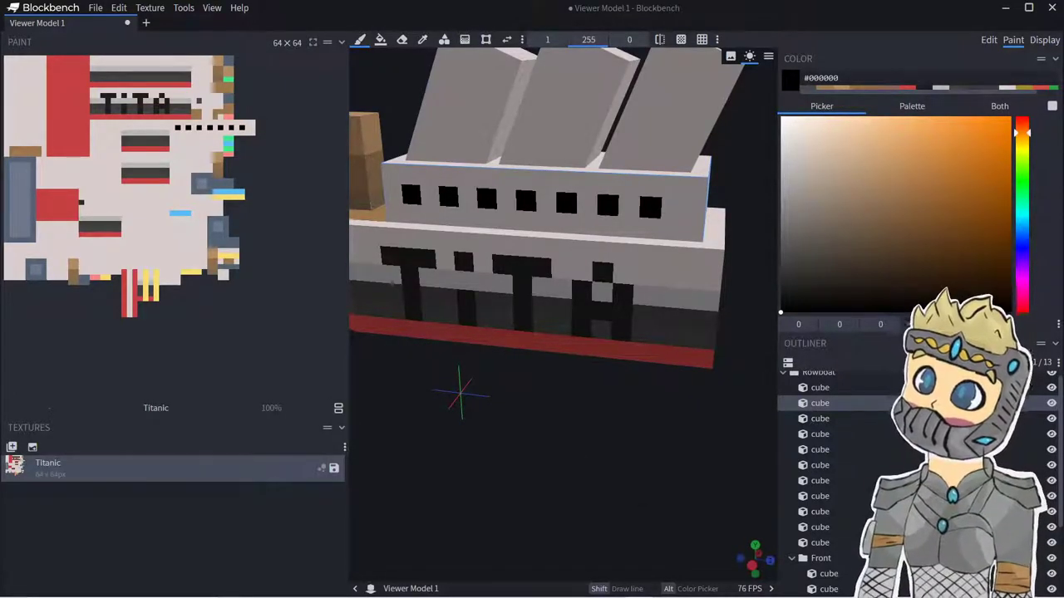
# - Paint a dark grey door flanked by two black windows on the rear wall of the cabin
pyautogui.moveTo(592, 534); pyautogui.dragTo(562, 457)
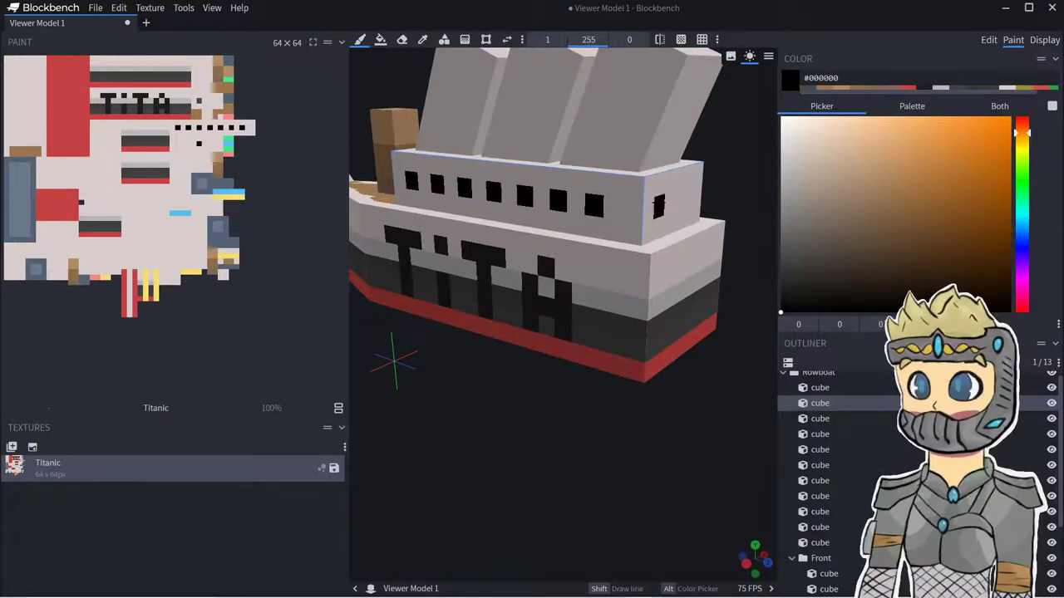
pyautogui.moveTo(682, 199); pyautogui.dragTo(686, 218)
pyautogui.moveTo(697, 477); pyautogui.dragTo(644, 453)
pyautogui.hotkey('ctrl', 'z')
pyautogui.click(615, 204)
pyautogui.moveTo(798, 270); pyautogui.dragTo(779, 268)
pyautogui.moveTo(594, 198)
pyautogui.mouseDown()
pyautogui.moveTo(584, 205)
pyautogui.moveTo(597, 221)
pyautogui.moveTo(599, 200)
pyautogui.mouseUp()
pyautogui.hotkey('ctrl', 'z')
# - Repaint the cabin's front window #000000 and paint seven matching black windows along its starboard side
pyautogui.moveTo(424, 297); pyautogui.dragTo(295, 290)
pyautogui.click(782, 308)
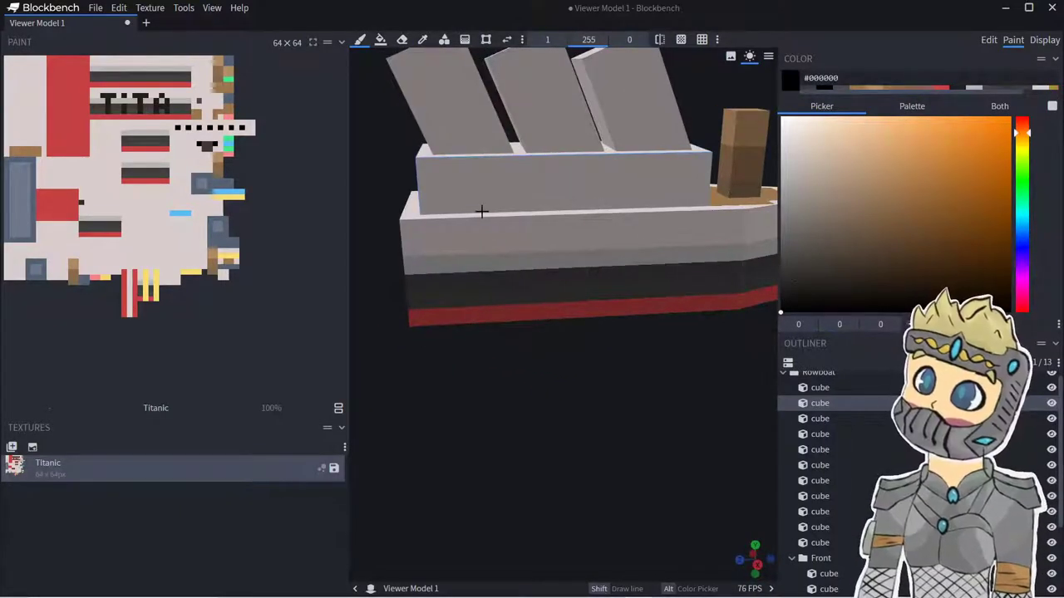
pyautogui.moveTo(675, 261); pyautogui.dragTo(520, 279, button='right')
pyautogui.moveTo(603, 316); pyautogui.dragTo(555, 303)
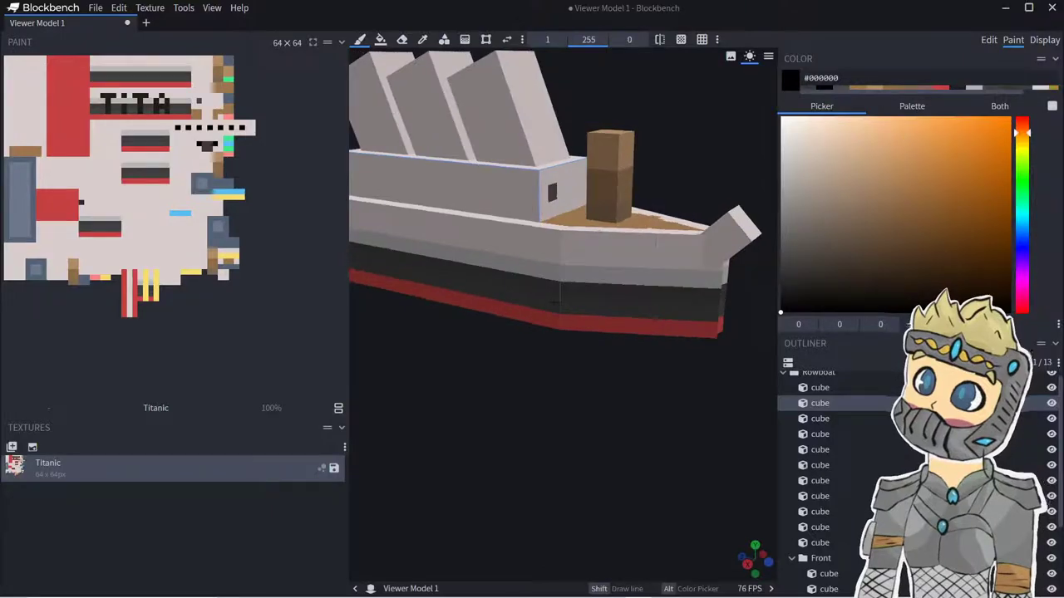
pyautogui.click(547, 195)
pyautogui.click(488, 188)
pyautogui.moveTo(560, 288); pyautogui.dragTo(699, 322, button='right')
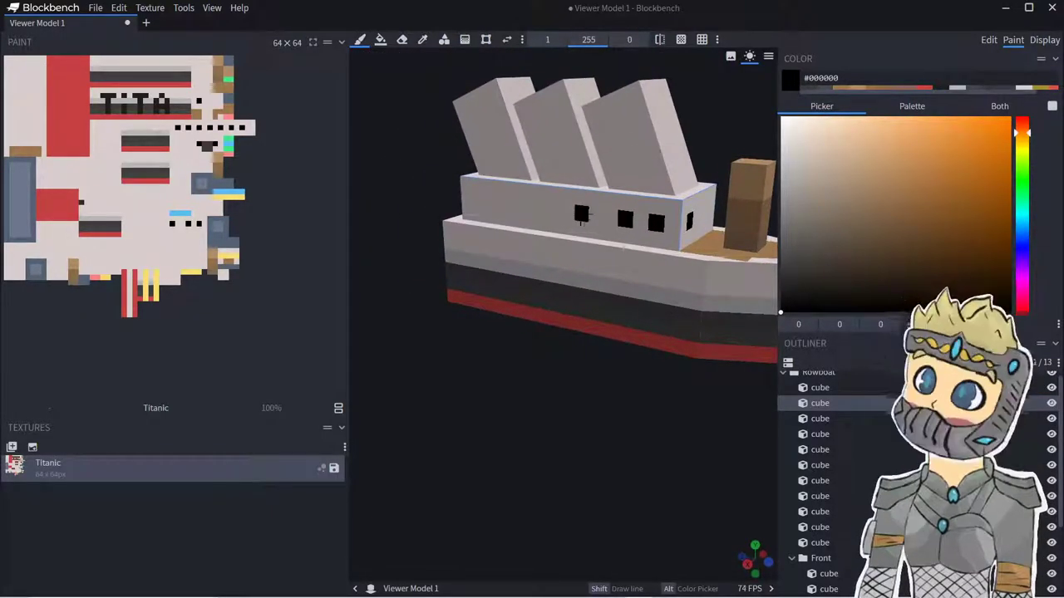
pyautogui.click(595, 216)
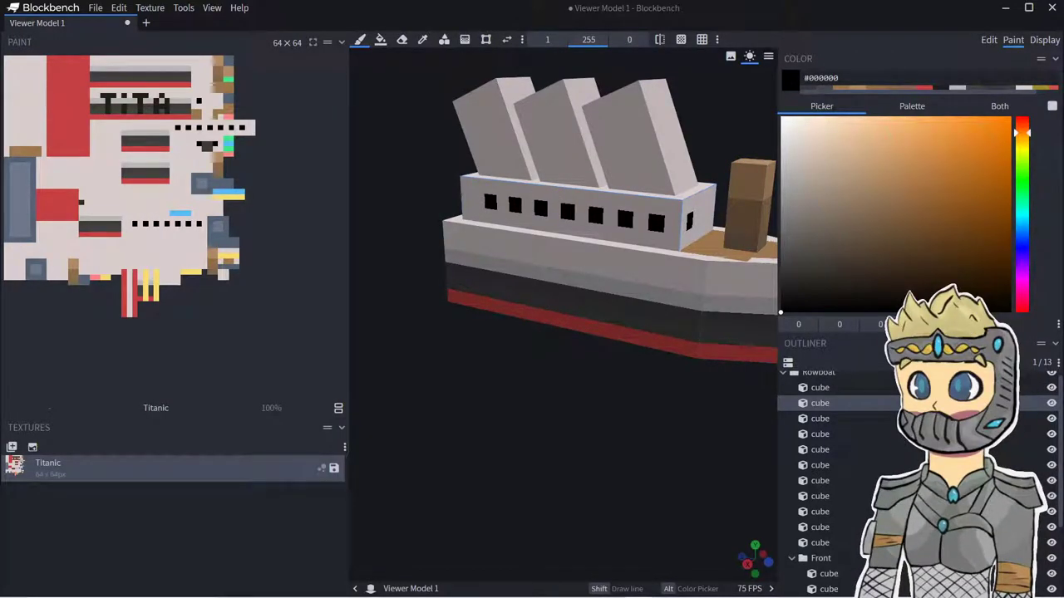
pyautogui.moveTo(554, 433); pyautogui.dragTo(432, 485)
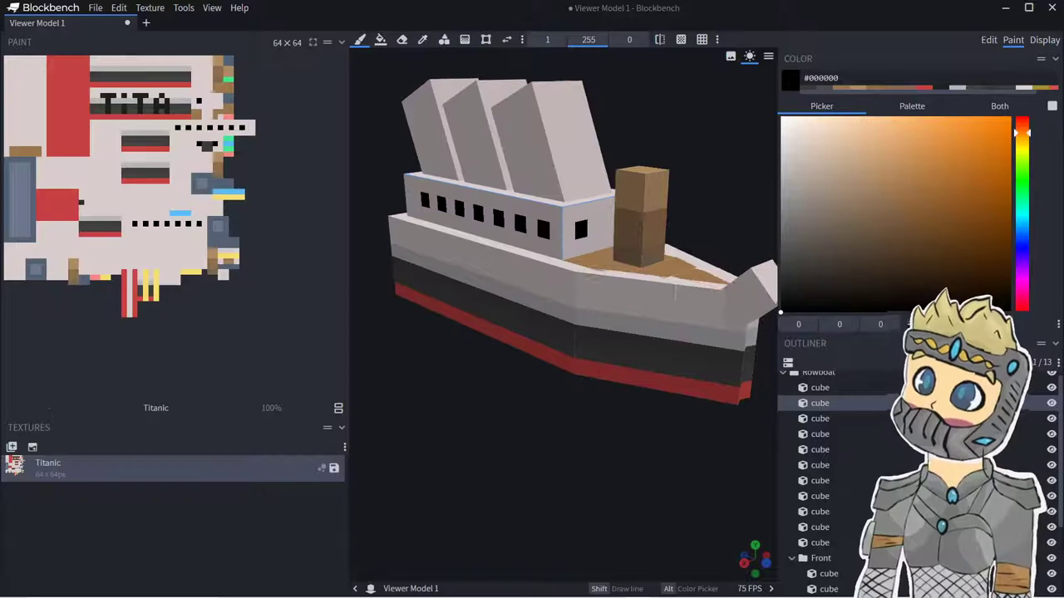
# - Paint a #2e2e2e band around the base of the foremost funnel on its front and port faces
pyautogui.moveTo(563, 458); pyautogui.dragTo(661, 454, button='right')
pyautogui.moveTo(635, 415); pyautogui.dragTo(559, 458, button='right')
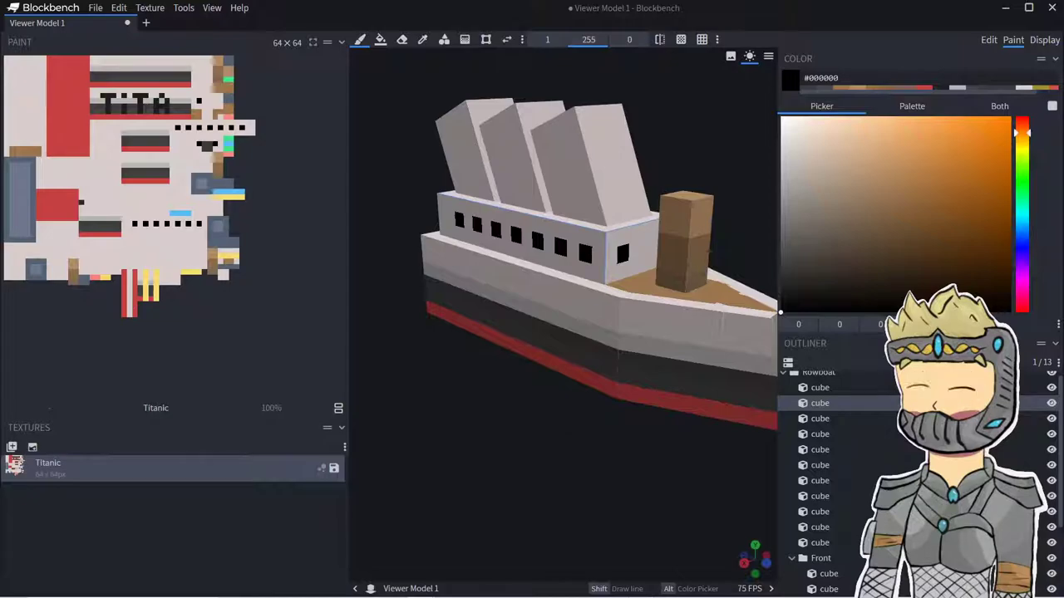
pyautogui.click(781, 266)
pyautogui.moveTo(564, 223)
pyautogui.mouseDown()
pyautogui.moveTo(555, 214)
pyautogui.moveTo(595, 219)
pyautogui.moveTo(630, 203)
pyautogui.moveTo(610, 214)
pyautogui.moveTo(611, 204)
pyautogui.mouseUp()
pyautogui.moveTo(707, 158); pyautogui.dragTo(585, 166)
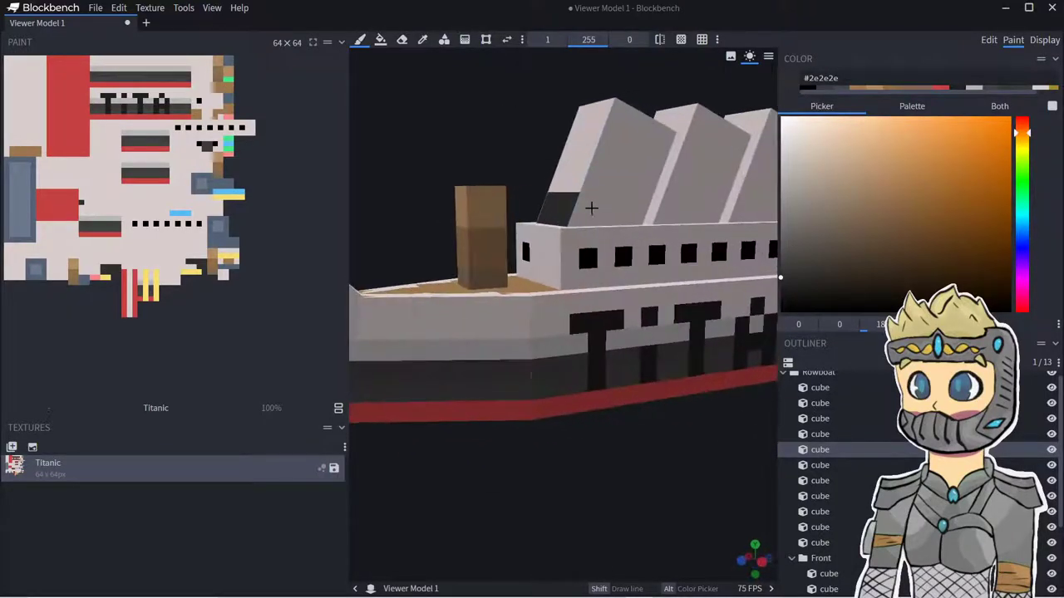
pyautogui.moveTo(593, 209); pyautogui.dragTo(629, 226)
# - Paint the #2e2e2e base band on the port faces of the middle and rear funnels
pyautogui.moveTo(556, 250); pyautogui.dragTo(521, 277, button='right')
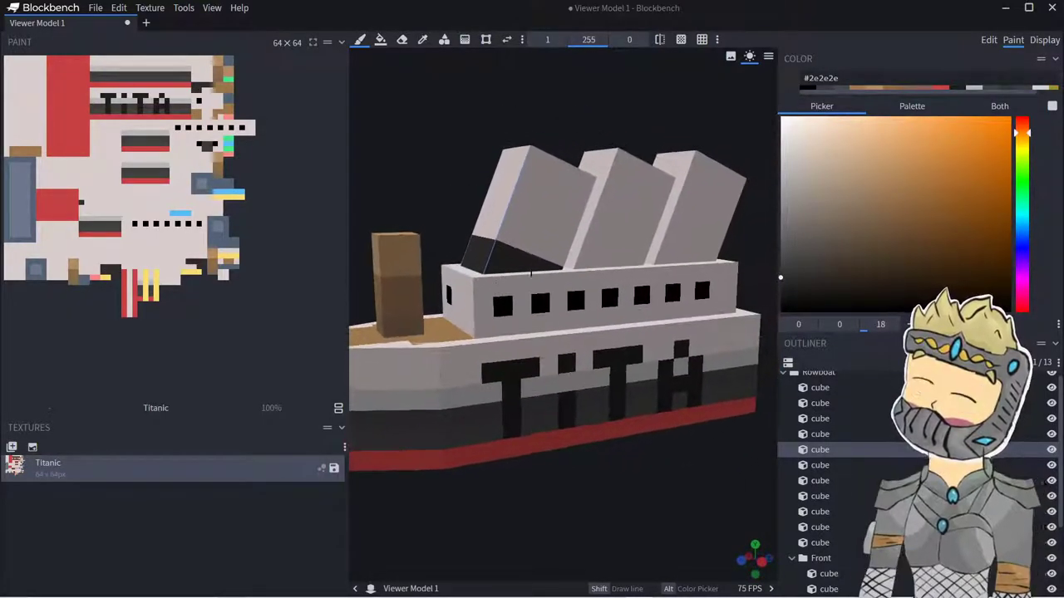
pyautogui.moveTo(581, 261)
pyautogui.mouseDown()
pyautogui.moveTo(635, 258)
pyautogui.moveTo(605, 248)
pyautogui.mouseUp()
pyautogui.hotkey('ctrl', 'z')
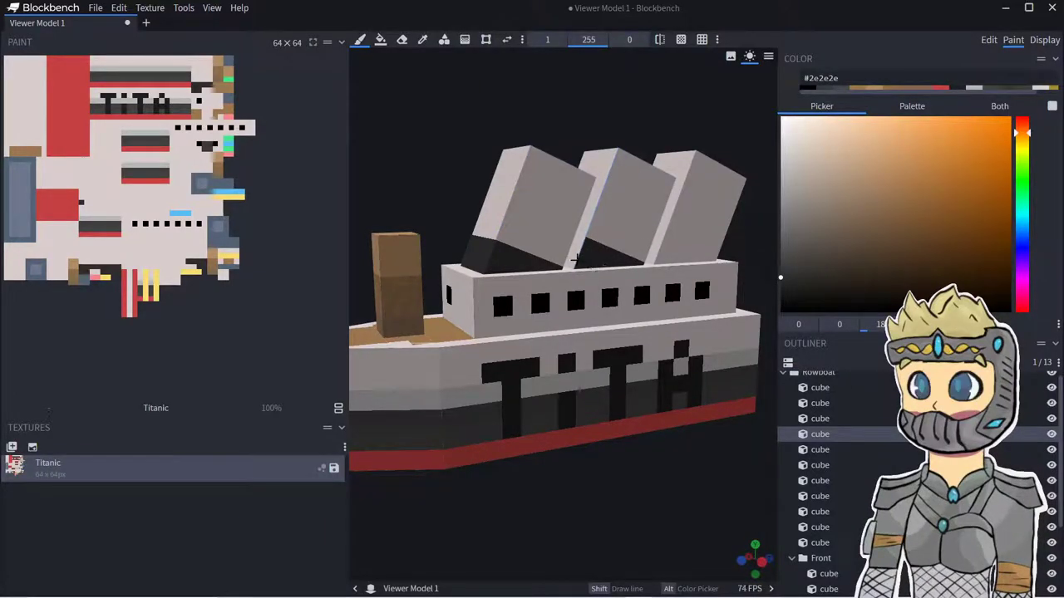
pyautogui.moveTo(609, 385); pyautogui.dragTo(493, 397, button='right')
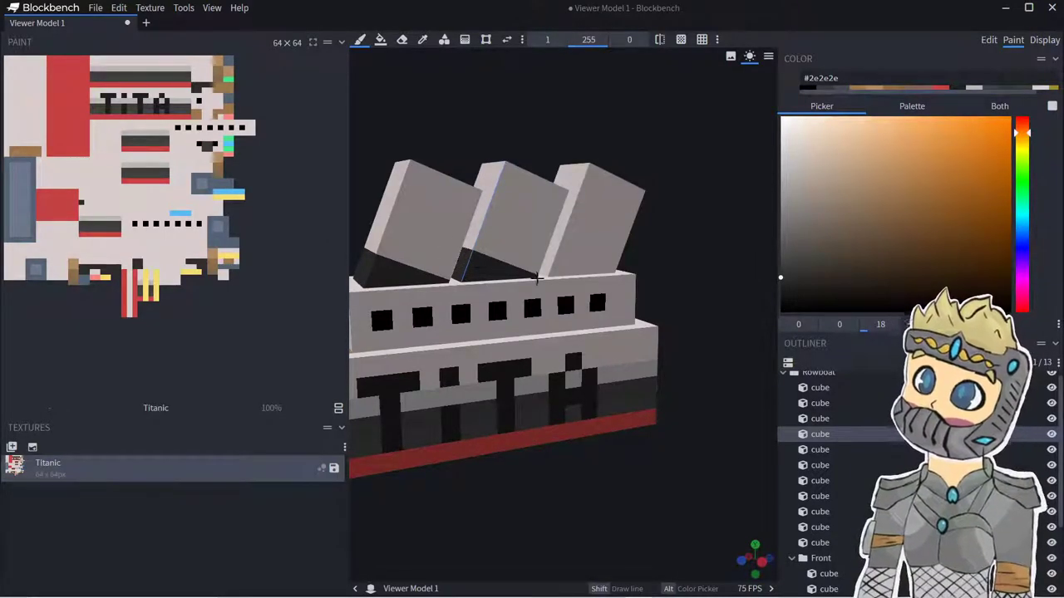
pyautogui.moveTo(548, 268)
pyautogui.mouseDown()
pyautogui.moveTo(590, 262)
pyautogui.moveTo(548, 264)
pyautogui.mouseUp()
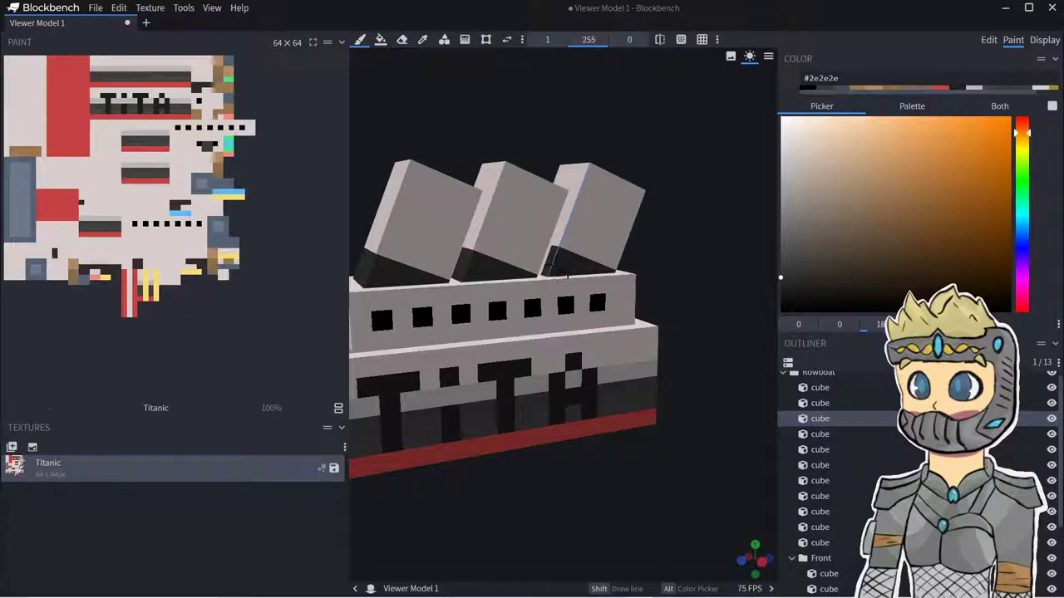
# - Fill in the #2e2e2e base band on the front faces of the middle and rear funnels
pyautogui.moveTo(683, 264); pyautogui.dragTo(668, 276)
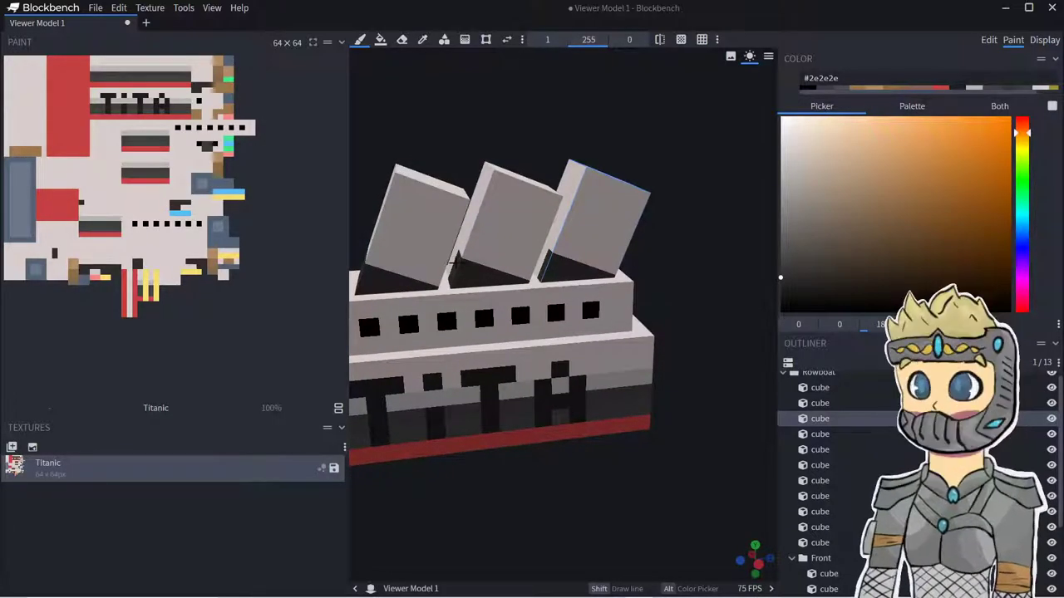
pyautogui.click(452, 257)
pyautogui.moveTo(539, 262); pyautogui.dragTo(544, 254)
pyautogui.moveTo(654, 281); pyautogui.dragTo(634, 282)
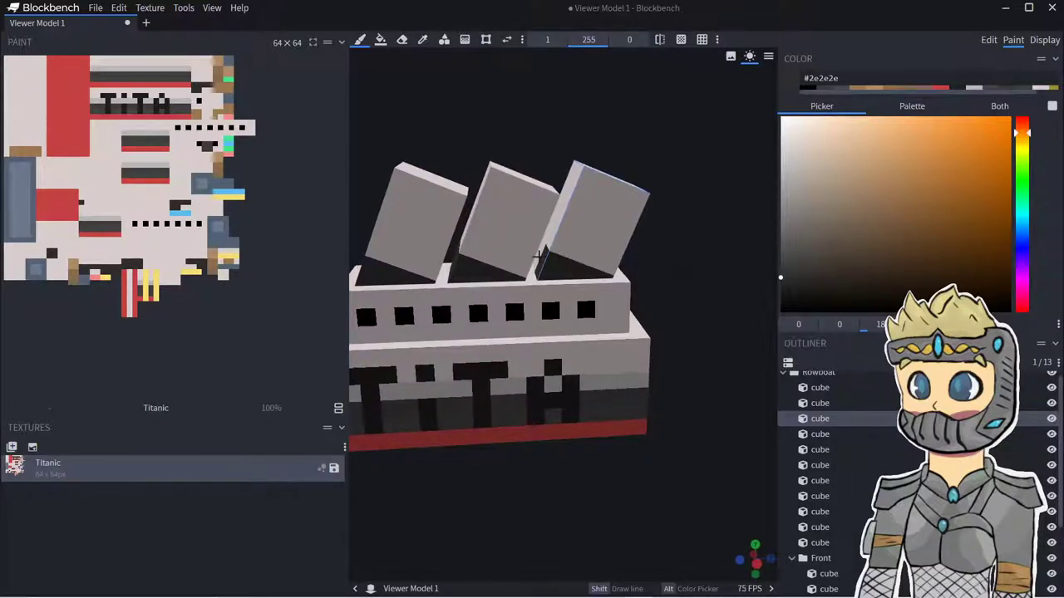
# - Paint the #2e2e2e base band on the starboard faces of all three funnels
pyautogui.moveTo(538, 253)
pyautogui.mouseDown(button='middle')
pyautogui.moveTo(586, 270)
pyautogui.moveTo(584, 289)
pyautogui.moveTo(565, 285)
pyautogui.mouseUp(button='middle')
pyautogui.moveTo(544, 283); pyautogui.dragTo(669, 271)
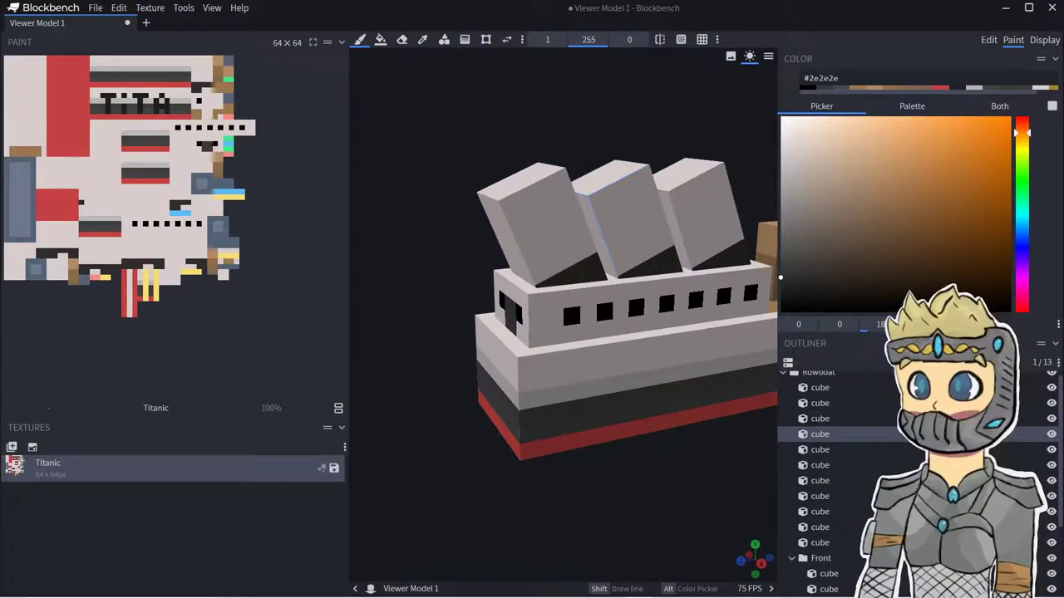
pyautogui.moveTo(588, 527); pyautogui.dragTo(520, 527)
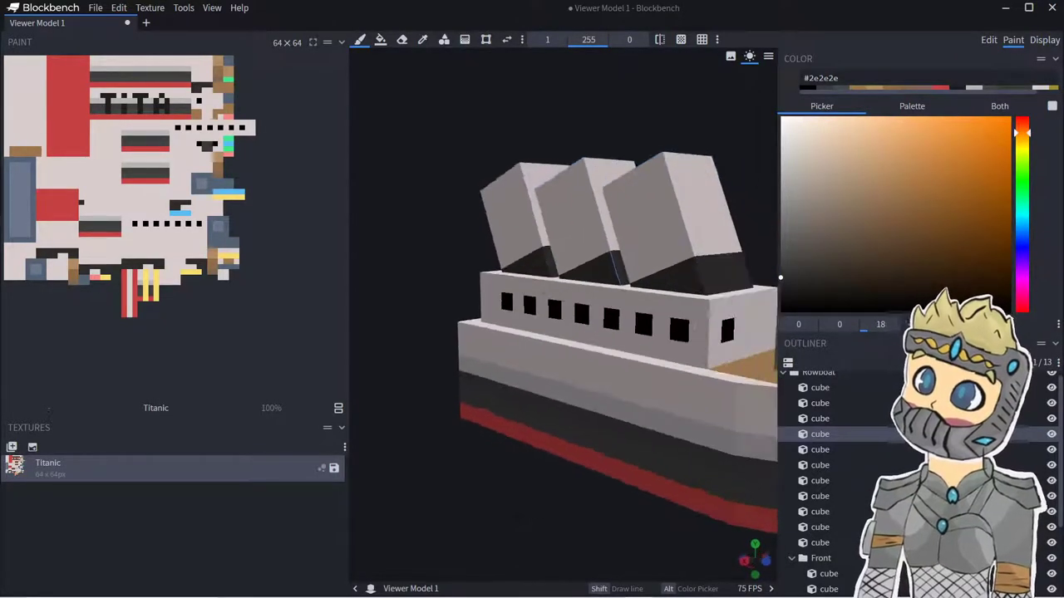
# - Examine the funnel base bands, the rear funnel and the stern side of the cabin from several angles
pyautogui.scroll(3, 527, 475)
pyautogui.moveTo(549, 415); pyautogui.dragTo(585, 485, button='right')
pyautogui.scroll(6, 584, 485)
pyautogui.moveTo(395, 322); pyautogui.dragTo(440, 326)
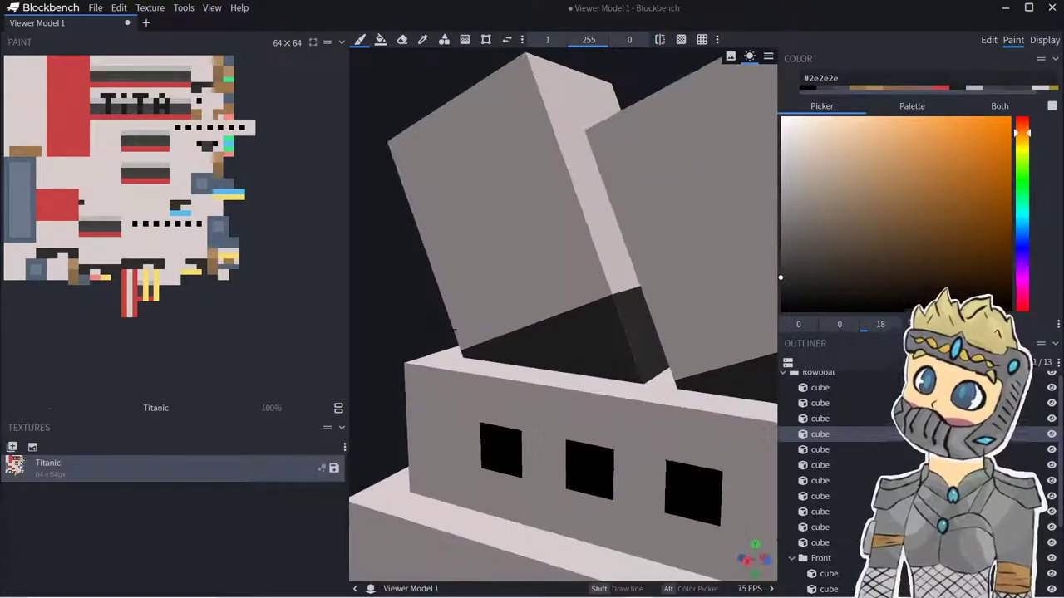
pyautogui.moveTo(465, 337); pyautogui.dragTo(344, 299, button='right')
pyautogui.click(497, 324)
pyautogui.scroll(-6, 504, 428)
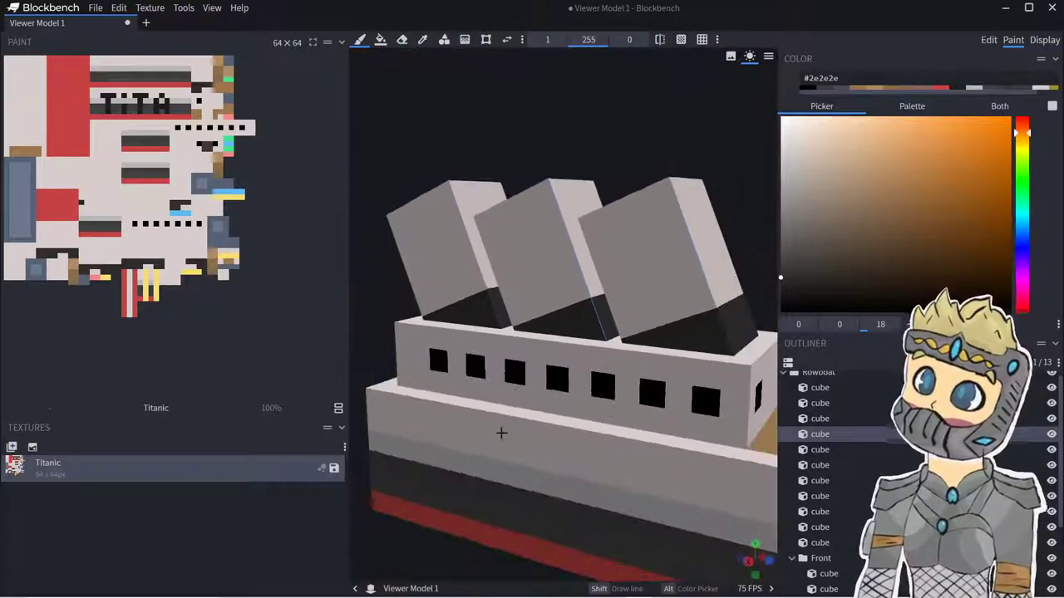
pyautogui.moveTo(492, 510); pyautogui.dragTo(665, 503, button='middle')
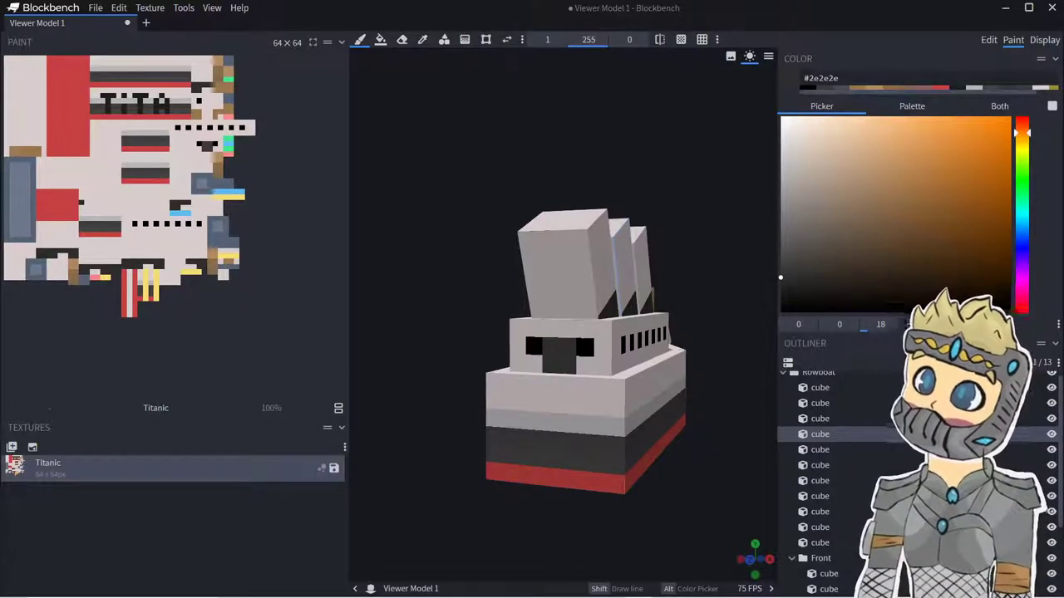
pyautogui.moveTo(428, 405); pyautogui.dragTo(485, 407)
pyautogui.scroll(5, 587, 337)
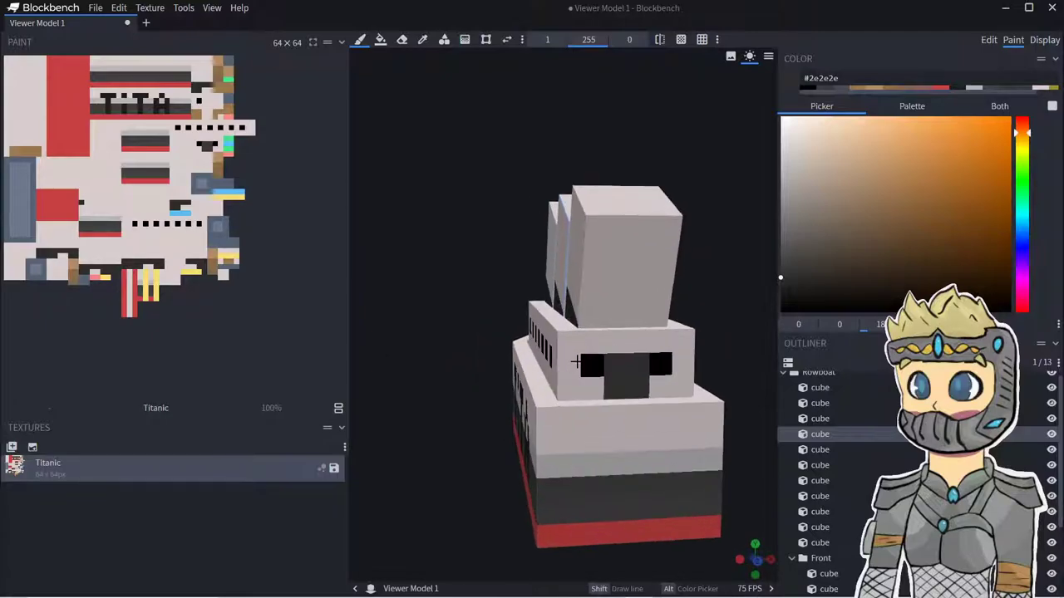
# - Paint the #2e2e2e base band on the stern faces of the rear and middle funnels
pyautogui.moveTo(596, 338)
pyautogui.mouseDown()
pyautogui.moveTo(734, 337)
pyautogui.moveTo(595, 340)
pyautogui.mouseUp()
pyautogui.hotkey('ctrl', 'z')
pyautogui.moveTo(482, 368); pyautogui.dragTo(627, 376)
pyautogui.scroll(3, 512, 383)
pyautogui.moveTo(626, 376)
pyautogui.mouseDown(button='right')
pyautogui.moveTo(512, 383)
pyautogui.moveTo(814, 338)
pyautogui.mouseUp(button='right')
pyautogui.scroll(3, 512, 384)
pyautogui.click(687, 312)
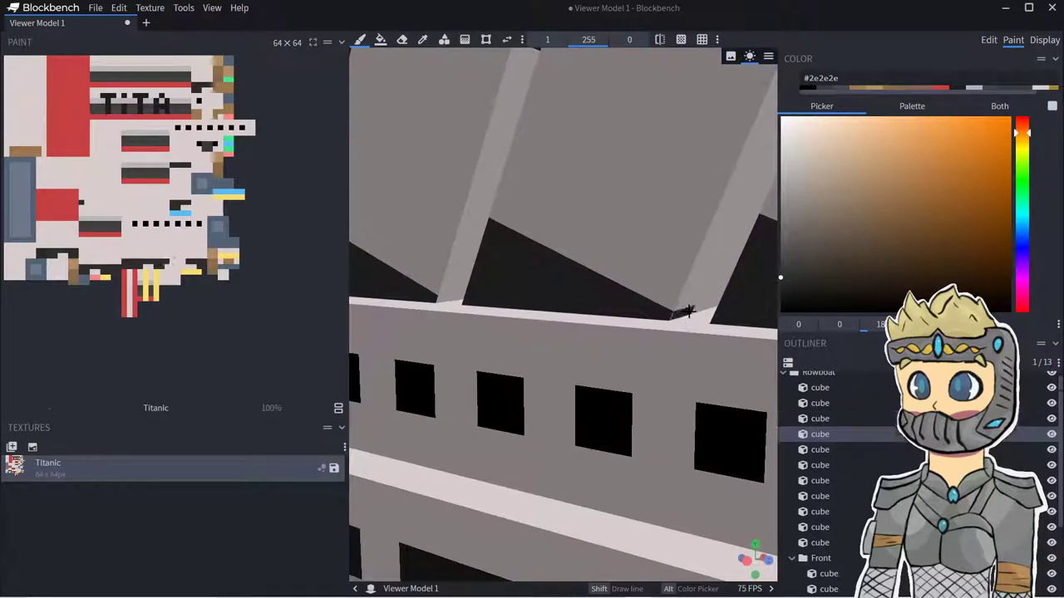
pyautogui.hotkey('ctrl', 'z')
# - Paint the #2e2e2e base band on the stern face of the front funnel
pyautogui.moveTo(677, 329); pyautogui.dragTo(744, 330, button='right')
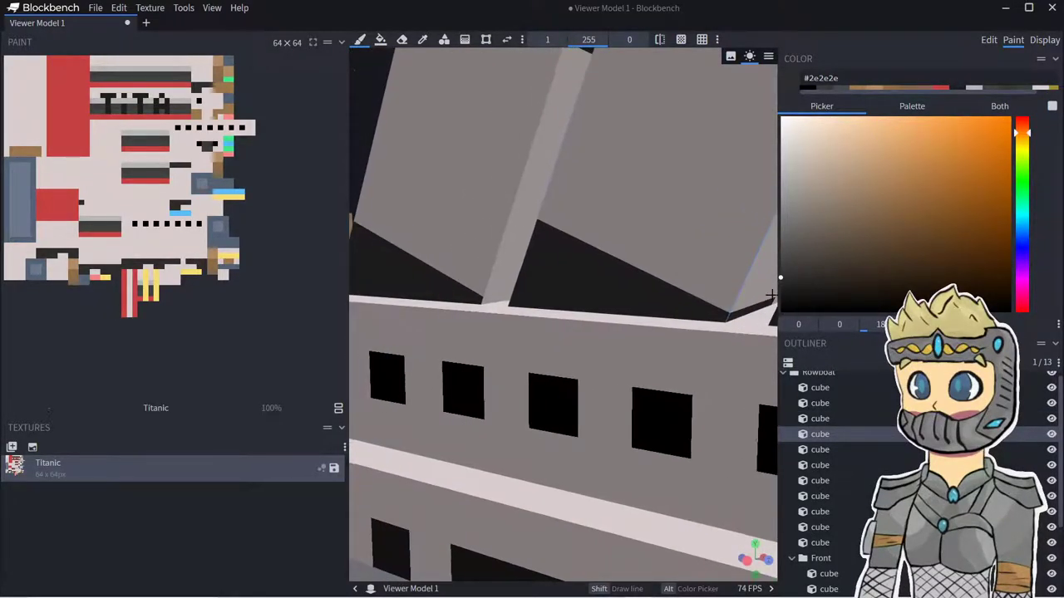
pyautogui.moveTo(362, 363); pyautogui.dragTo(148, 408)
pyautogui.moveTo(378, 202); pyautogui.dragTo(415, 213)
pyautogui.moveTo(542, 325); pyautogui.dragTo(635, 301, button='right')
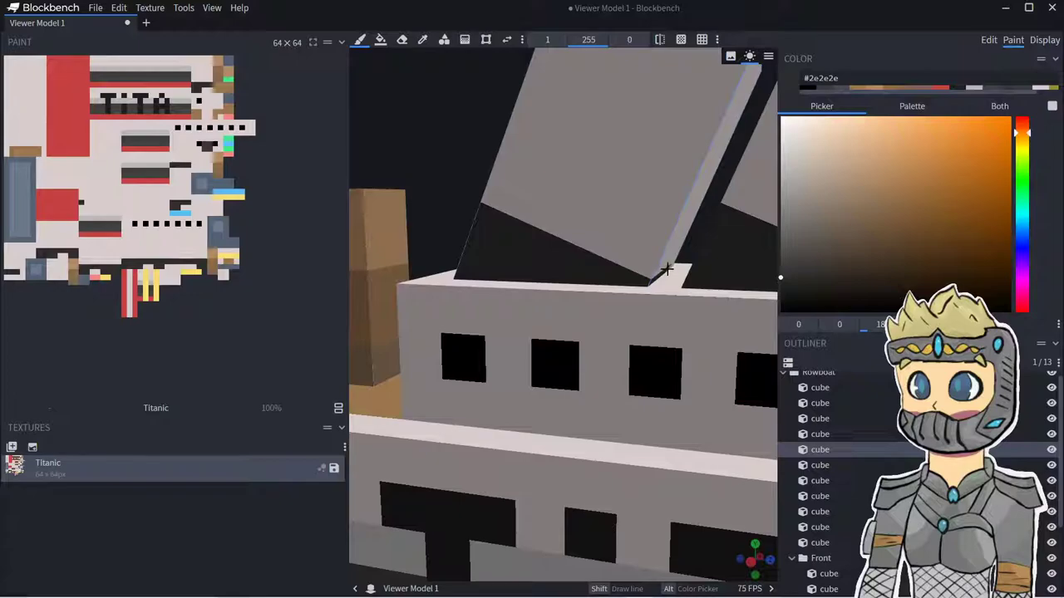
pyautogui.scroll(-5, 669, 267)
pyautogui.moveTo(463, 231); pyautogui.dragTo(494, 226)
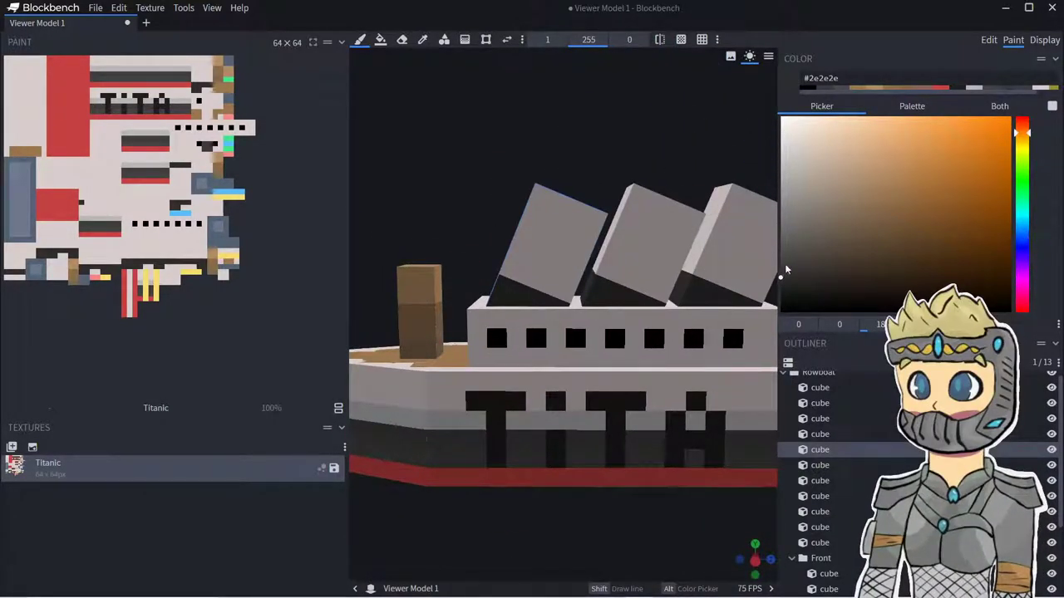
# - Set the paint colour to #484848 and paint a second band above the base on the port faces of the three funnels
pyautogui.moveTo(786, 269); pyautogui.dragTo(740, 257)
pyautogui.scroll(4, 539, 254)
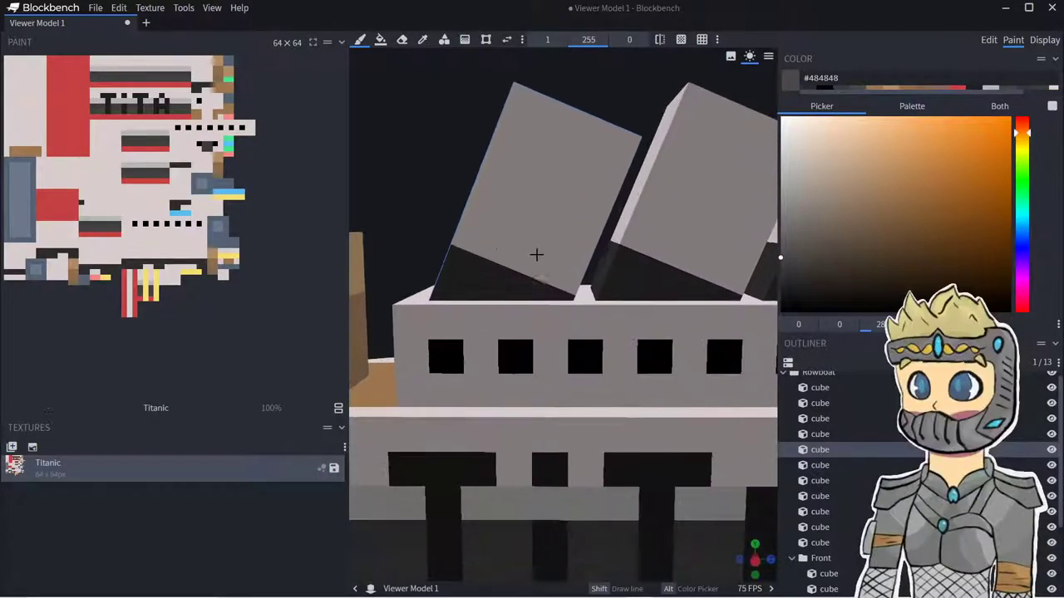
pyautogui.moveTo(501, 226)
pyautogui.mouseDown()
pyautogui.moveTo(469, 233)
pyautogui.moveTo(594, 250)
pyautogui.moveTo(640, 211)
pyautogui.moveTo(619, 237)
pyautogui.moveTo(616, 229)
pyautogui.moveTo(694, 254)
pyautogui.moveTo(728, 237)
pyautogui.moveTo(743, 253)
pyautogui.mouseUp()
pyautogui.moveTo(748, 237); pyautogui.dragTo(649, 226, button='right')
pyautogui.moveTo(686, 202)
pyautogui.mouseDown()
pyautogui.moveTo(626, 221)
pyautogui.moveTo(620, 209)
pyautogui.mouseUp()
pyautogui.moveTo(695, 227)
pyautogui.mouseDown()
pyautogui.moveTo(721, 238)
pyautogui.moveTo(685, 241)
pyautogui.mouseUp()
pyautogui.moveTo(686, 240); pyautogui.dragTo(560, 238, button='right')
pyautogui.scroll(-3, 705, 271)
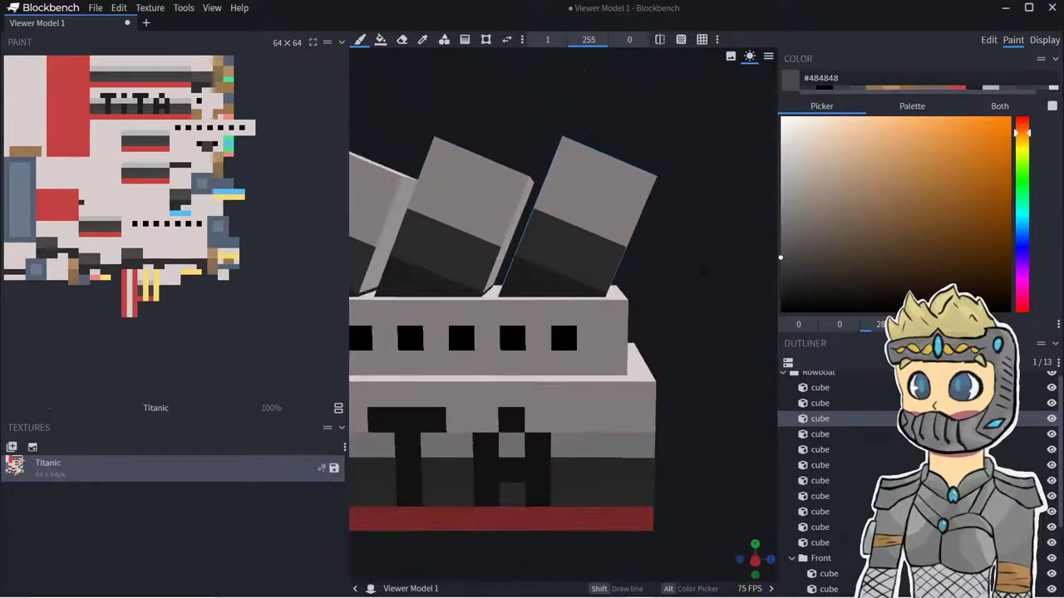
# - Continue the #484848 band around the stern, starboard and bow faces of the three funnels
pyautogui.moveTo(705, 271); pyautogui.dragTo(588, 274)
pyautogui.moveTo(731, 287); pyautogui.dragTo(579, 291, button='right')
pyautogui.moveTo(589, 273)
pyautogui.mouseDown()
pyautogui.moveTo(583, 245)
pyautogui.moveTo(626, 272)
pyautogui.moveTo(616, 274)
pyautogui.mouseUp()
pyautogui.moveTo(732, 268); pyautogui.dragTo(647, 279, button='right')
pyautogui.moveTo(729, 270)
pyautogui.mouseDown()
pyautogui.moveTo(524, 270)
pyautogui.moveTo(589, 221)
pyautogui.moveTo(574, 249)
pyautogui.moveTo(690, 283)
pyautogui.moveTo(722, 246)
pyautogui.moveTo(753, 268)
pyautogui.moveTo(711, 270)
pyautogui.mouseUp()
pyautogui.moveTo(704, 279); pyautogui.dragTo(633, 288, button='right')
pyautogui.moveTo(588, 308)
pyautogui.mouseDown()
pyautogui.moveTo(580, 291)
pyautogui.moveTo(681, 280)
pyautogui.mouseUp()
pyautogui.moveTo(599, 306)
pyautogui.mouseDown()
pyautogui.moveTo(611, 309)
pyautogui.moveTo(586, 308)
pyautogui.moveTo(598, 274)
pyautogui.moveTo(689, 257)
pyautogui.moveTo(636, 293)
pyautogui.mouseUp()
pyautogui.moveTo(730, 245)
pyautogui.mouseDown()
pyautogui.moveTo(593, 258)
pyautogui.moveTo(642, 280)
pyautogui.moveTo(577, 288)
pyautogui.mouseUp()
pyautogui.moveTo(508, 284)
pyautogui.mouseDown()
pyautogui.moveTo(418, 280)
pyautogui.moveTo(398, 249)
pyautogui.mouseUp()
pyautogui.scroll(-3, 490, 260)
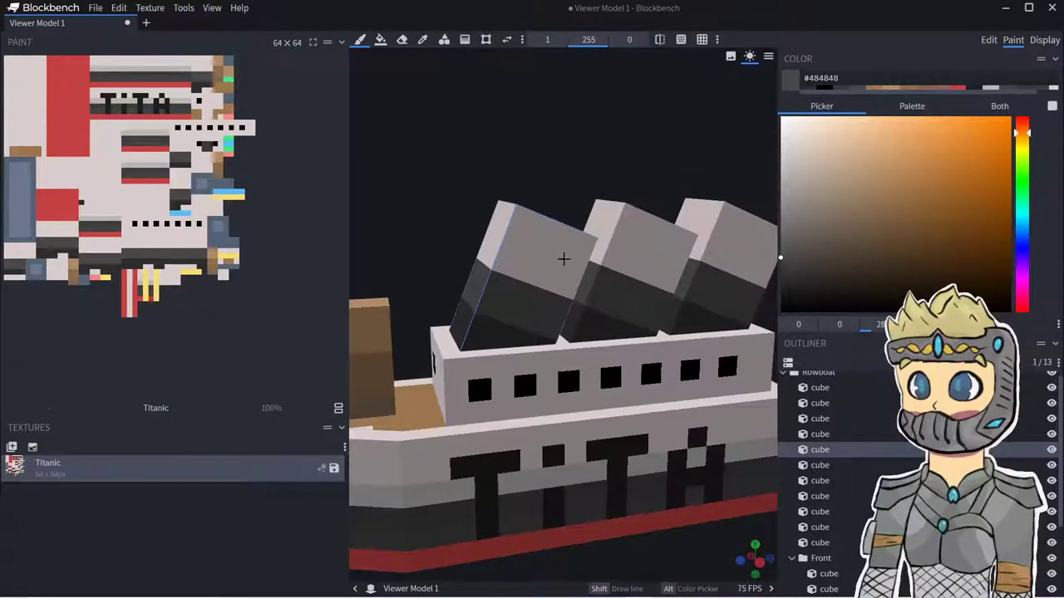
# - Set the paint colour to #4a4a4a and add another row above the band on the funnels' port faces and the front funnel's bow face
pyautogui.scroll(1, 566, 264)
pyautogui.moveTo(784, 264); pyautogui.dragTo(778, 247)
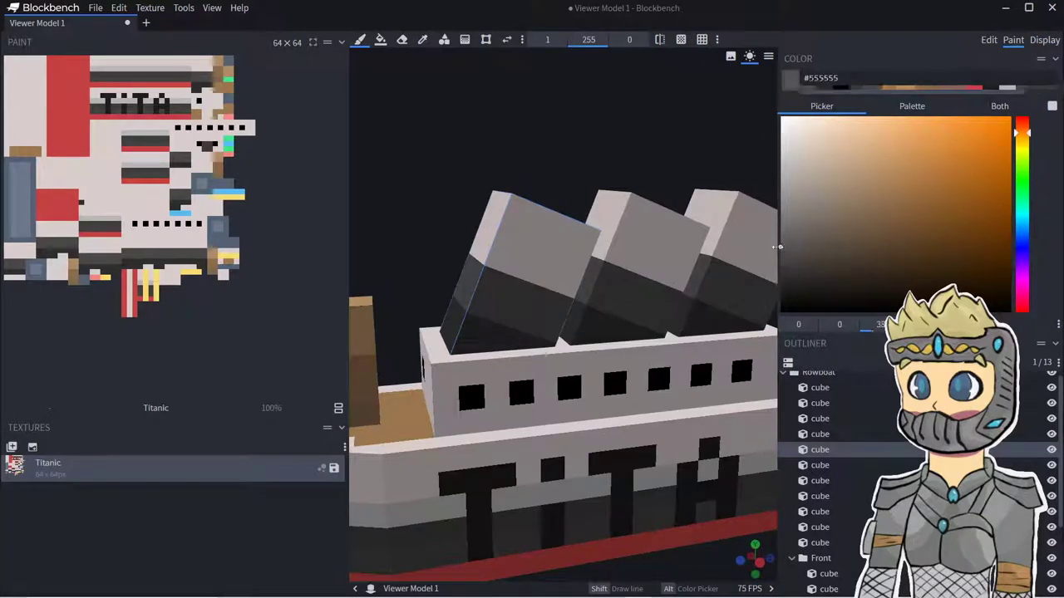
pyautogui.moveTo(563, 283); pyautogui.dragTo(472, 244)
pyautogui.moveTo(612, 253); pyautogui.dragTo(682, 279)
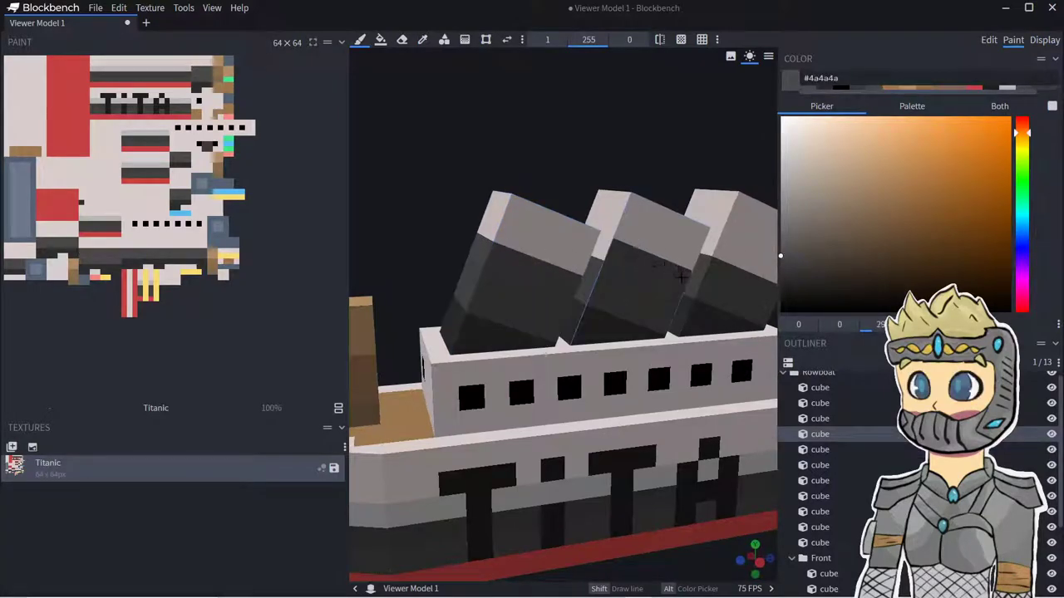
pyautogui.moveTo(693, 281); pyautogui.dragTo(636, 281, button='right')
pyautogui.moveTo(662, 247); pyautogui.dragTo(730, 272)
pyautogui.moveTo(728, 272); pyautogui.dragTo(600, 284, button='middle')
# - Extend the #4a4a4a row across the stern faces of the three funnels
pyautogui.moveTo(683, 279); pyautogui.dragTo(722, 276)
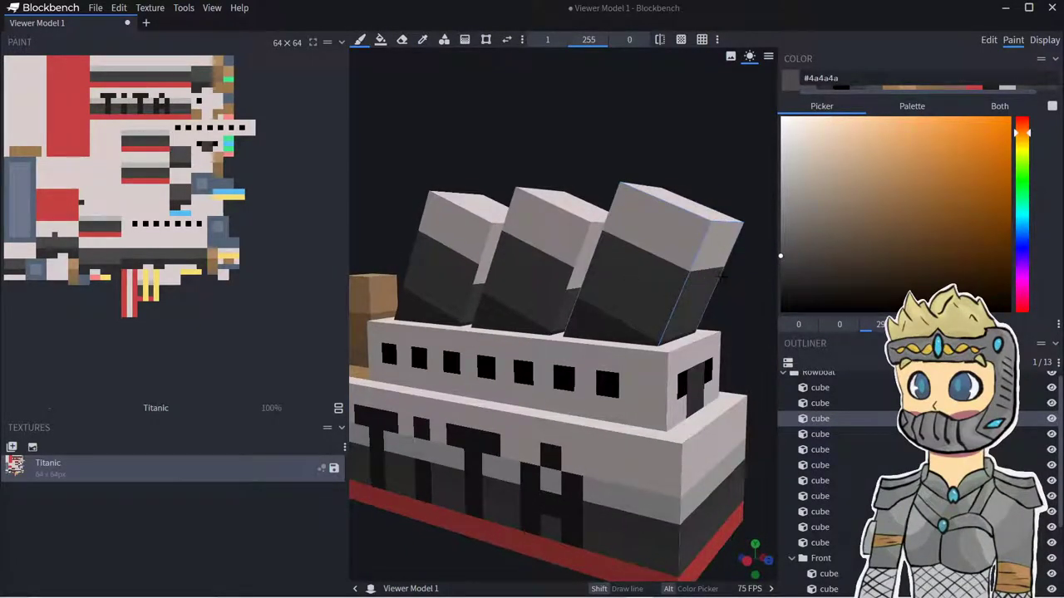
pyautogui.click(481, 274)
pyautogui.click(567, 279)
pyautogui.moveTo(654, 314); pyautogui.dragTo(763, 309, button='middle')
pyautogui.moveTo(703, 311); pyautogui.dragTo(765, 314, button='right')
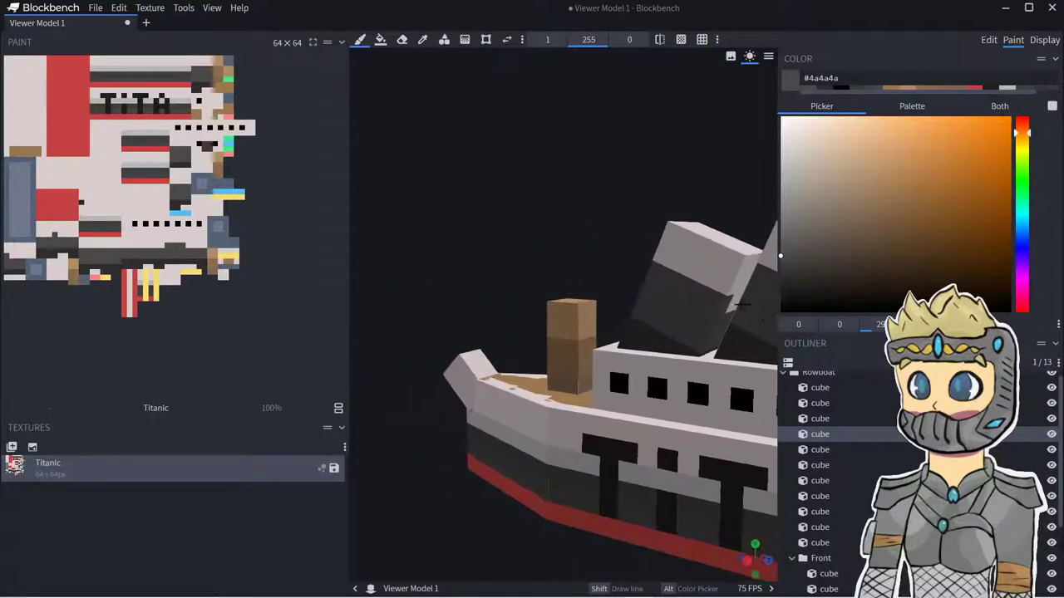
pyautogui.click(737, 302)
# - Extend the #4a4a4a row across the starboard faces of the three funnels
pyautogui.moveTo(663, 315)
pyautogui.mouseDown(button='middle')
pyautogui.moveTo(727, 297)
pyautogui.moveTo(487, 205)
pyautogui.moveTo(475, 213)
pyautogui.moveTo(487, 226)
pyautogui.mouseUp(button='middle')
pyautogui.moveTo(494, 226); pyautogui.dragTo(511, 223)
pyautogui.hotkey('ctrl', 'z')
pyautogui.moveTo(453, 164); pyautogui.dragTo(567, 204, button='middle')
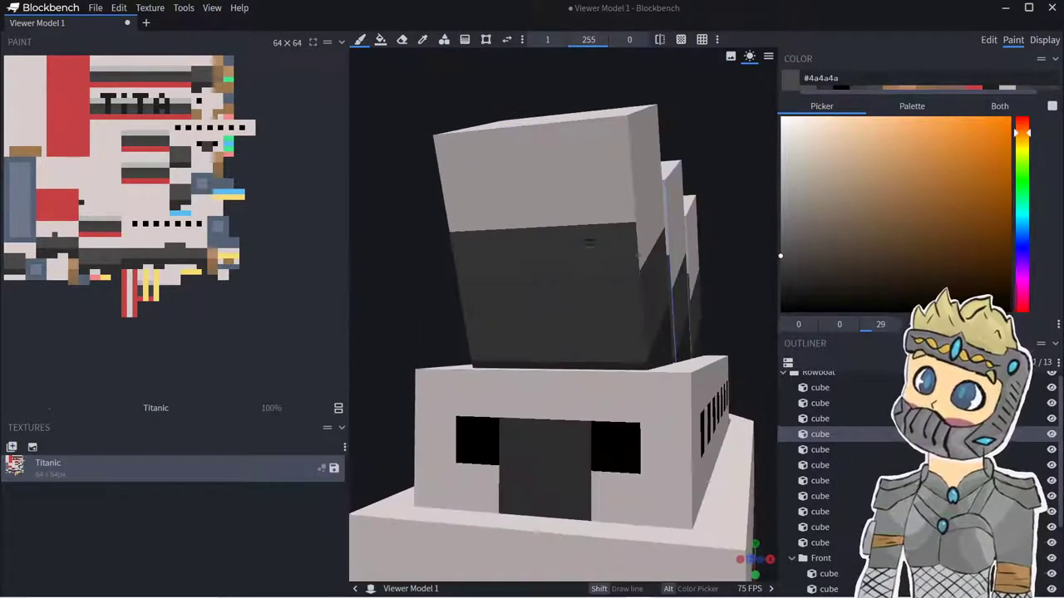
pyautogui.moveTo(642, 236); pyautogui.dragTo(651, 233)
pyautogui.moveTo(650, 234); pyautogui.dragTo(571, 250, button='middle')
pyautogui.click(571, 249)
pyautogui.click(637, 267)
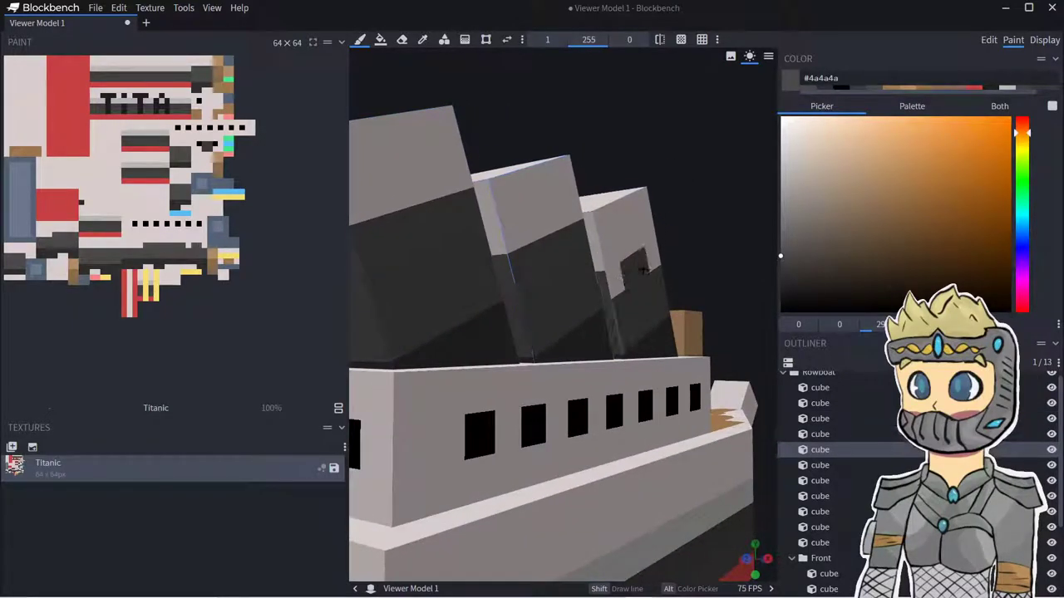
pyautogui.moveTo(634, 269)
pyautogui.mouseDown()
pyautogui.moveTo(616, 279)
pyautogui.moveTo(642, 223)
pyautogui.moveTo(603, 199)
pyautogui.moveTo(586, 224)
pyautogui.moveTo(505, 226)
pyautogui.moveTo(543, 188)
pyautogui.moveTo(568, 211)
pyautogui.mouseUp()
# - Pick a lighter grey and paint the upper rows of the front and middle funnels' side faces above the dark bands
pyautogui.click(780, 246)
pyautogui.moveTo(607, 150); pyautogui.dragTo(638, 157)
pyautogui.moveTo(520, 197)
pyautogui.mouseDown()
pyautogui.moveTo(415, 203)
pyautogui.moveTo(527, 163)
pyautogui.mouseUp()
pyautogui.moveTo(599, 147); pyautogui.dragTo(647, 163)
pyautogui.moveTo(605, 258)
pyautogui.mouseDown()
pyautogui.moveTo(584, 269)
pyautogui.moveTo(523, 225)
pyautogui.moveTo(597, 218)
pyautogui.mouseUp()
pyautogui.scroll(-5, 477, 204)
pyautogui.moveTo(477, 204)
pyautogui.mouseDown()
pyautogui.moveTo(402, 209)
pyautogui.moveTo(510, 246)
pyautogui.mouseUp()
pyautogui.scroll(2, 465, 237)
pyautogui.moveTo(401, 232)
pyautogui.mouseDown()
pyautogui.moveTo(485, 238)
pyautogui.moveTo(475, 251)
pyautogui.moveTo(447, 219)
pyautogui.moveTo(443, 230)
pyautogui.moveTo(561, 237)
pyautogui.moveTo(528, 220)
pyautogui.mouseUp()
# - Set the paint colour to #4f4f4f and fill the remaining light gaps on the middle funnel's bow face
pyautogui.click(781, 252)
pyautogui.moveTo(751, 254); pyautogui.dragTo(717, 248)
pyautogui.moveTo(716, 248); pyautogui.dragTo(635, 241, button='right')
pyautogui.moveTo(472, 236); pyautogui.dragTo(406, 230, button='right')
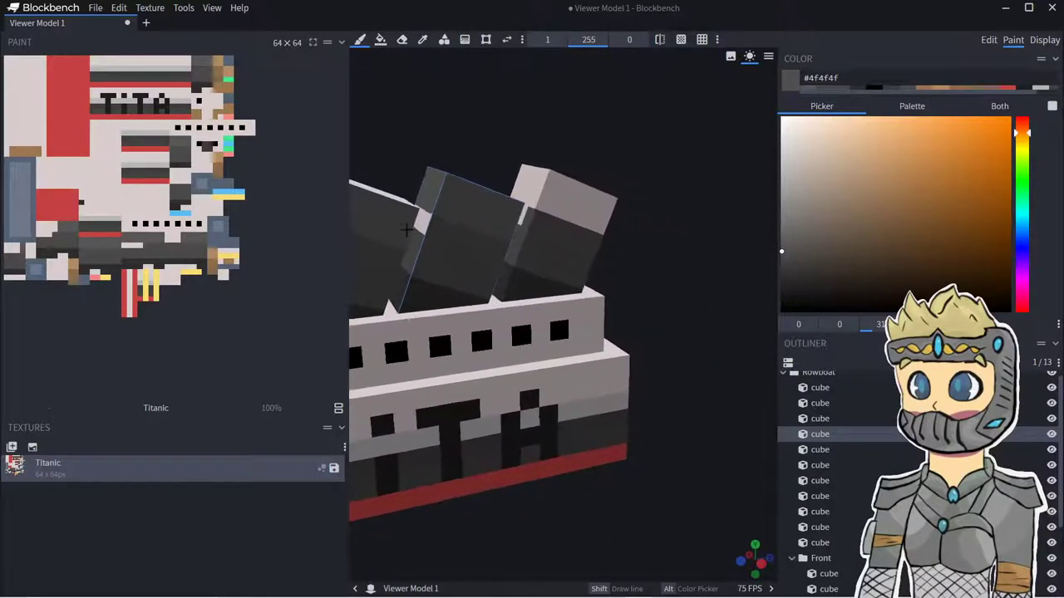
pyautogui.moveTo(436, 138); pyautogui.dragTo(427, 136)
pyautogui.moveTo(408, 133); pyautogui.dragTo(428, 135, button='right')
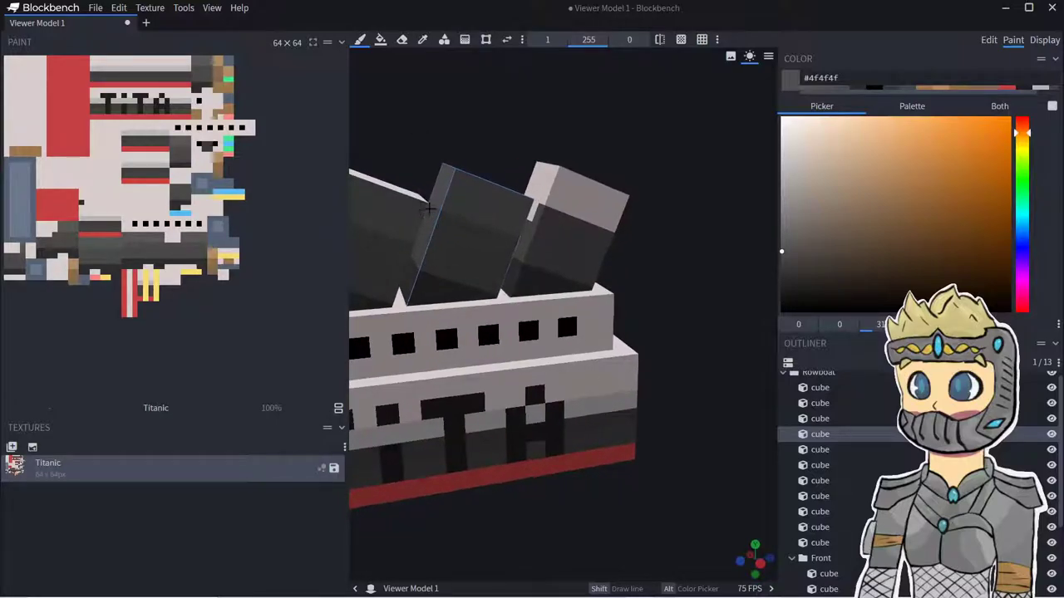
# - Set the paint colour to #595959 and cover the light upper rows of the rear funnel's port and bow faces
pyautogui.click(782, 247)
pyautogui.moveTo(546, 201)
pyautogui.mouseDown()
pyautogui.moveTo(539, 195)
pyautogui.moveTo(577, 190)
pyautogui.moveTo(576, 207)
pyautogui.mouseUp()
pyautogui.moveTo(532, 524); pyautogui.dragTo(431, 526)
pyautogui.moveTo(365, 205)
pyautogui.mouseDown()
pyautogui.moveTo(465, 201)
pyautogui.moveTo(445, 208)
pyautogui.mouseUp()
pyautogui.moveTo(528, 215); pyautogui.dragTo(477, 208, button='right')
pyautogui.click(480, 218)
# - Cover the remaining light upper patches on the funnels' side faces, using #525252 for the middle funnel's stern gap
pyautogui.moveTo(636, 161); pyautogui.dragTo(574, 183)
pyautogui.moveTo(574, 182); pyautogui.dragTo(665, 199, button='right')
pyautogui.moveTo(648, 200); pyautogui.dragTo(532, 220)
pyautogui.moveTo(498, 225); pyautogui.dragTo(589, 237, button='right')
pyautogui.moveTo(589, 237); pyautogui.dragTo(574, 238)
pyautogui.moveTo(531, 224); pyautogui.dragTo(706, 286, button='right')
pyautogui.moveTo(599, 258); pyautogui.dragTo(686, 241)
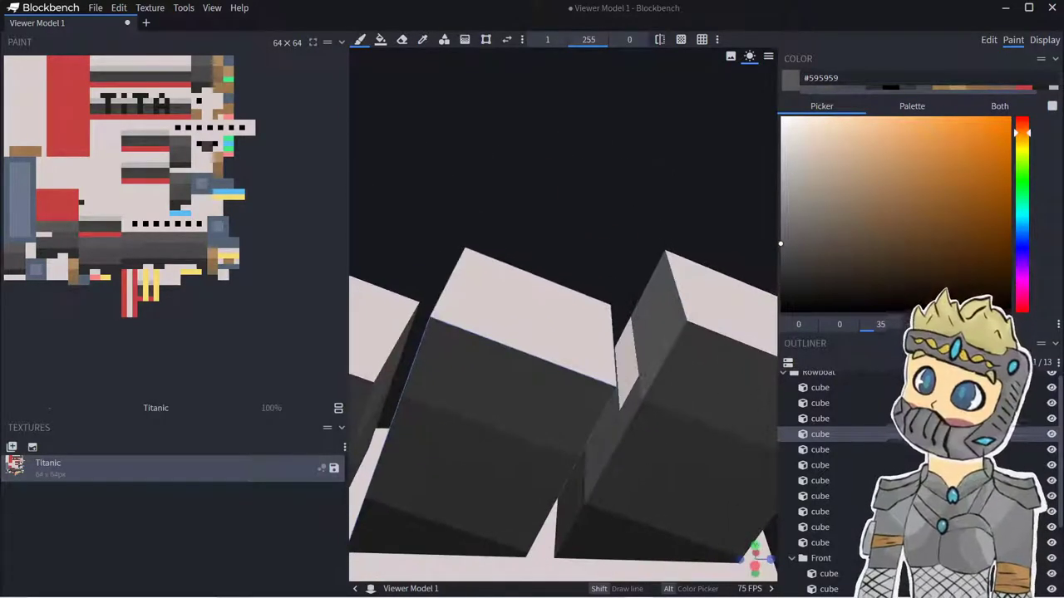
pyautogui.click(781, 250)
pyautogui.click(627, 374)
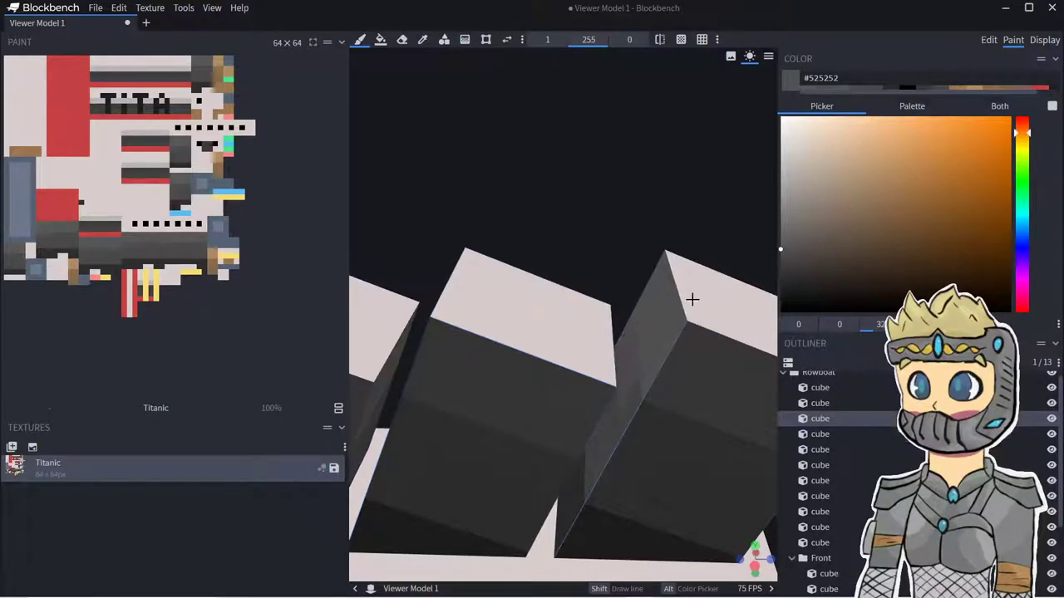
# - Paint the top faces of the middle and rear funnels with #303030
pyautogui.moveTo(592, 364)
pyautogui.mouseDown()
pyautogui.moveTo(482, 311)
pyautogui.moveTo(492, 272)
pyautogui.moveTo(508, 289)
pyautogui.mouseUp()
pyautogui.moveTo(589, 305); pyautogui.dragTo(593, 343)
pyautogui.moveTo(586, 297); pyautogui.dragTo(445, 301, button='right')
pyautogui.moveTo(575, 324)
pyautogui.mouseDown()
pyautogui.moveTo(532, 329)
pyautogui.moveTo(620, 335)
pyautogui.moveTo(555, 285)
pyautogui.mouseUp()
pyautogui.moveTo(652, 317); pyautogui.dragTo(621, 363)
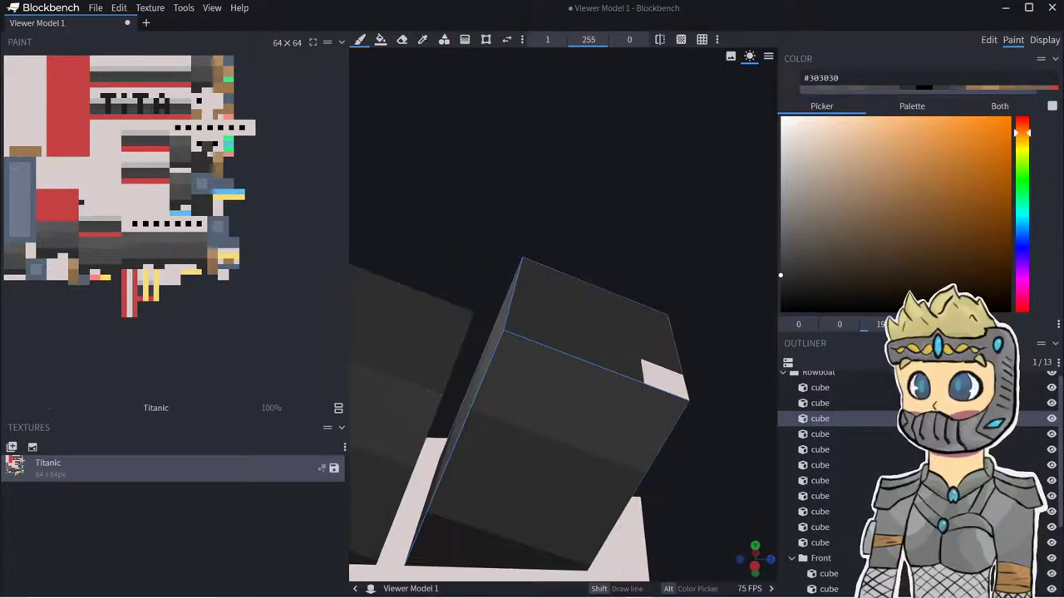
# - Paint the top face of the front funnel with #303030, undoing stray strokes
pyautogui.moveTo(416, 283); pyautogui.dragTo(600, 271, button='right')
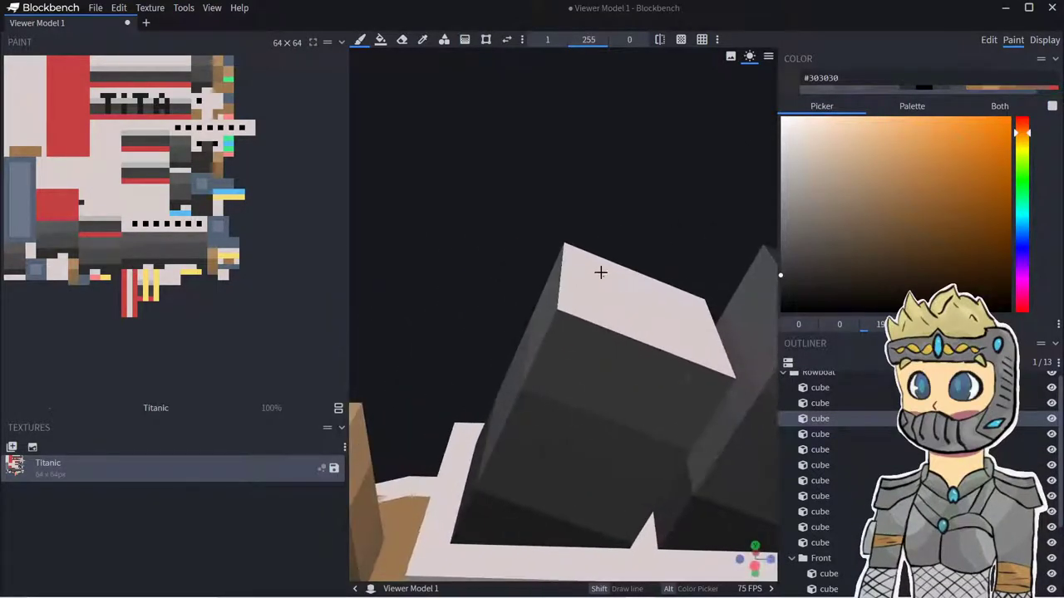
pyautogui.moveTo(629, 287)
pyautogui.mouseDown()
pyautogui.moveTo(566, 292)
pyautogui.moveTo(671, 340)
pyautogui.moveTo(612, 333)
pyautogui.moveTo(586, 266)
pyautogui.mouseUp()
pyautogui.hotkey('ctrl', 'z')
pyautogui.moveTo(700, 350)
pyautogui.mouseDown()
pyautogui.moveTo(618, 345)
pyautogui.moveTo(582, 308)
pyautogui.moveTo(702, 333)
pyautogui.moveTo(635, 320)
pyautogui.moveTo(582, 261)
pyautogui.moveTo(657, 283)
pyautogui.moveTo(611, 288)
pyautogui.mouseUp()
pyautogui.hotkey('ctrl', 'z')
pyautogui.scroll(-5, 612, 288)
pyautogui.scroll(-3, 509, 222)
pyautogui.moveTo(509, 222); pyautogui.dragTo(545, 163)
pyautogui.scroll(-2, 871, 435)
# - Set the paint colour to #000000 and paint another window on the cabin's bow face near the port corner
pyautogui.click(852, 522)
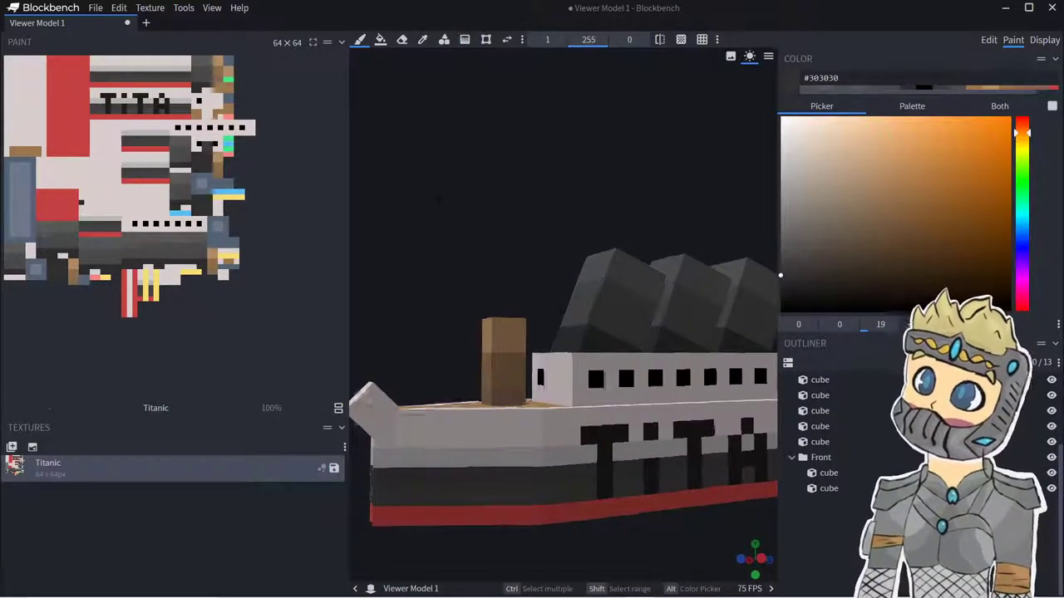
pyautogui.moveTo(499, 199); pyautogui.dragTo(517, 213)
pyautogui.moveTo(517, 213); pyautogui.dragTo(500, 129, button='right')
pyautogui.moveTo(895, 141)
pyautogui.mouseDown()
pyautogui.moveTo(824, 264)
pyautogui.moveTo(780, 313)
pyautogui.mouseUp()
pyautogui.scroll(5, 606, 275)
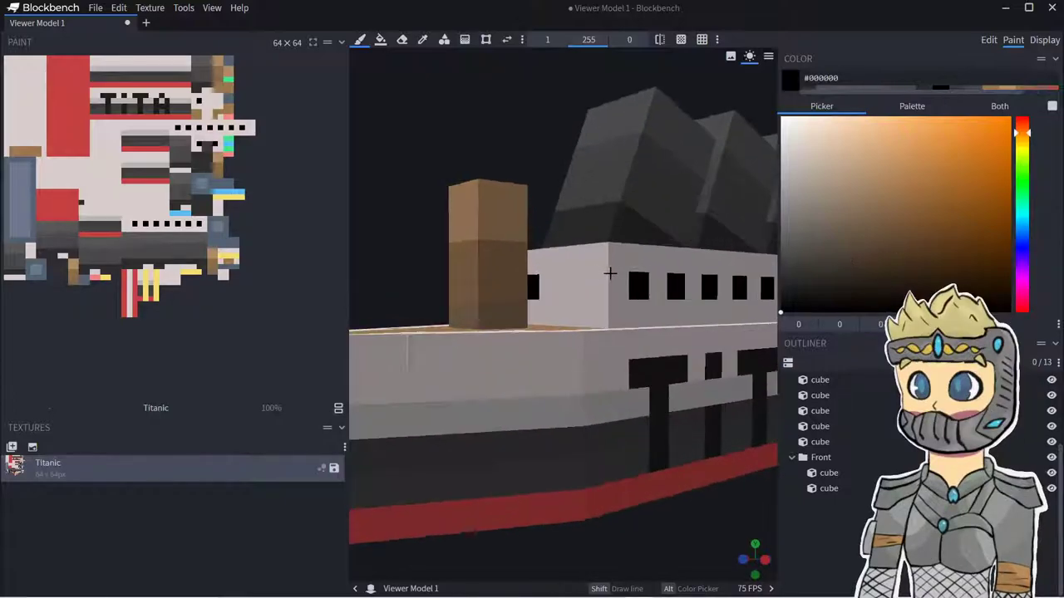
pyautogui.click(591, 268)
pyautogui.scroll(-6, 567, 272)
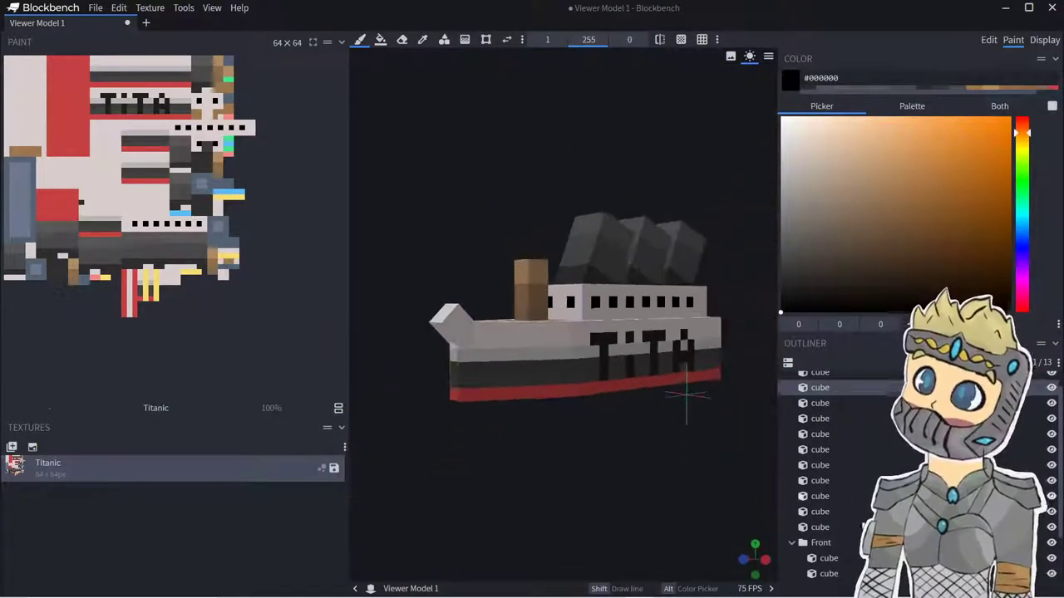
# - Frame the whole ship from the port bow, take a screenshot of the model and save it as Titanic.png
pyautogui.scroll(-2, 860, 518)
pyautogui.click(855, 560)
pyautogui.moveTo(630, 440)
pyautogui.mouseDown()
pyautogui.moveTo(736, 465)
pyautogui.moveTo(647, 447)
pyautogui.mouseUp()
pyautogui.rightClick(646, 315)
pyautogui.moveTo(689, 356)
pyautogui.click(697, 322)
pyautogui.click(592, 330)
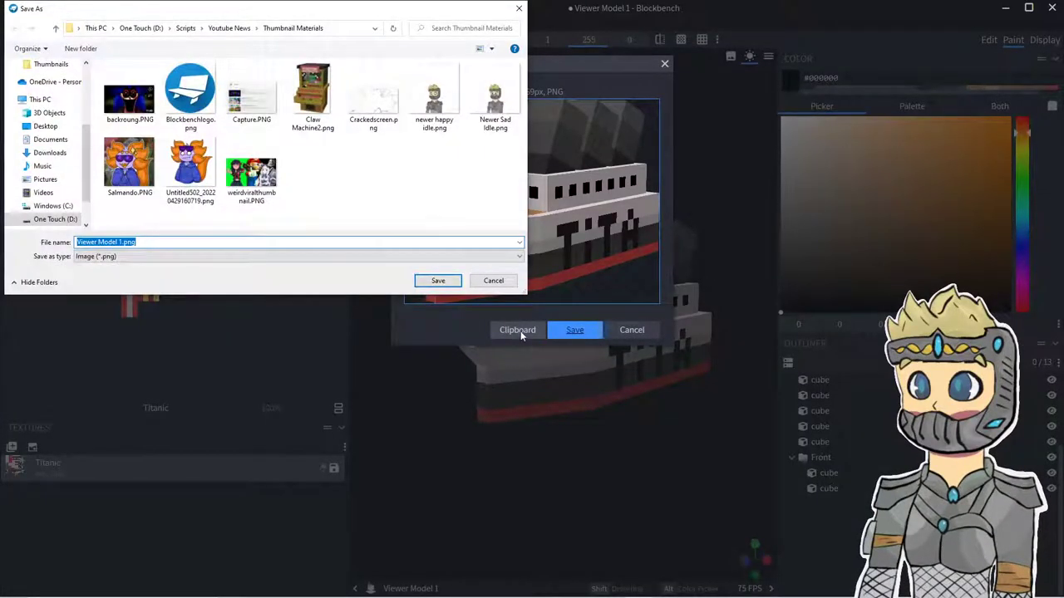
pyautogui.write('Titanic.png')
pyautogui.press('Return')
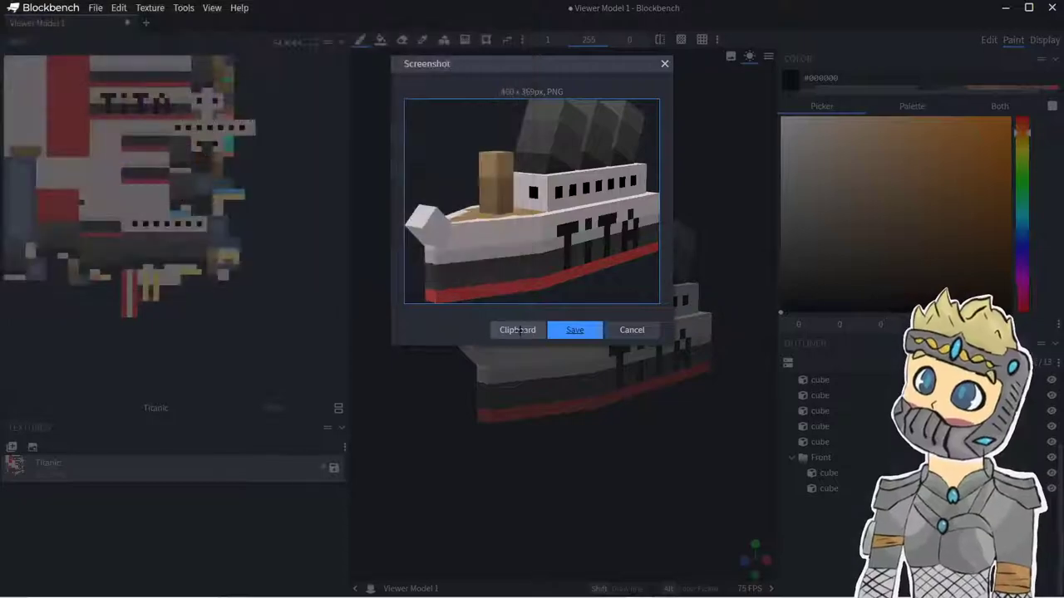
# - Save the ship project to its file
pyautogui.click(96, 8)
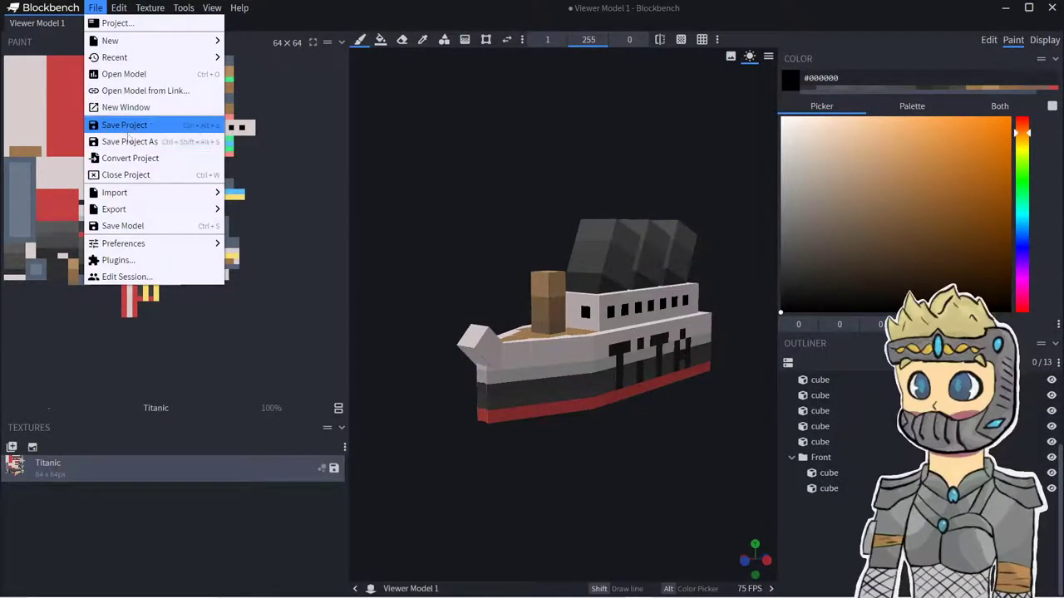
pyautogui.click(124, 125)
pyautogui.click(438, 281)
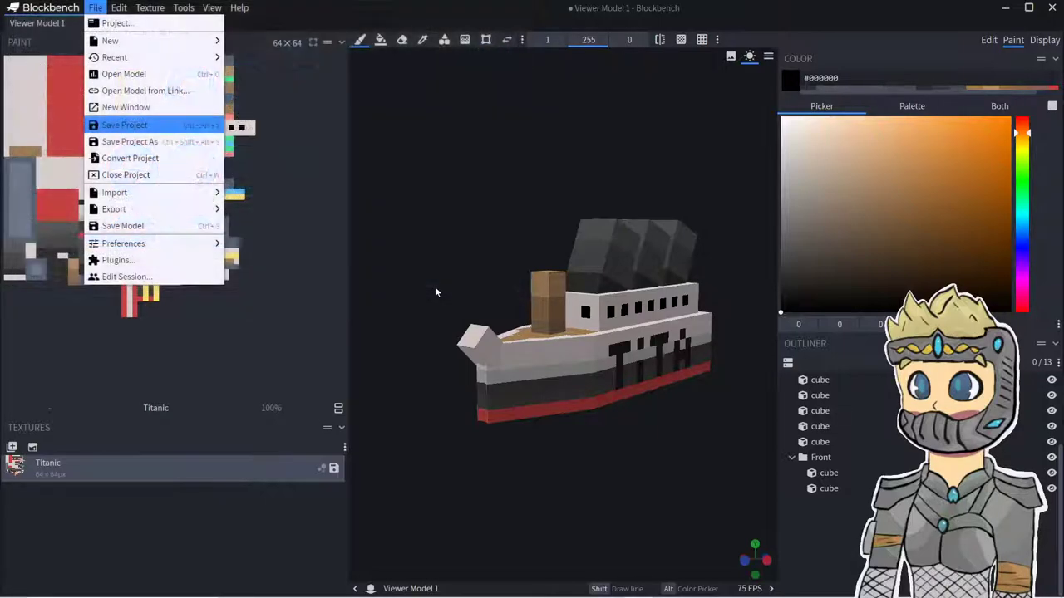
pyautogui.click(96, 8)
pyautogui.moveTo(133, 58)
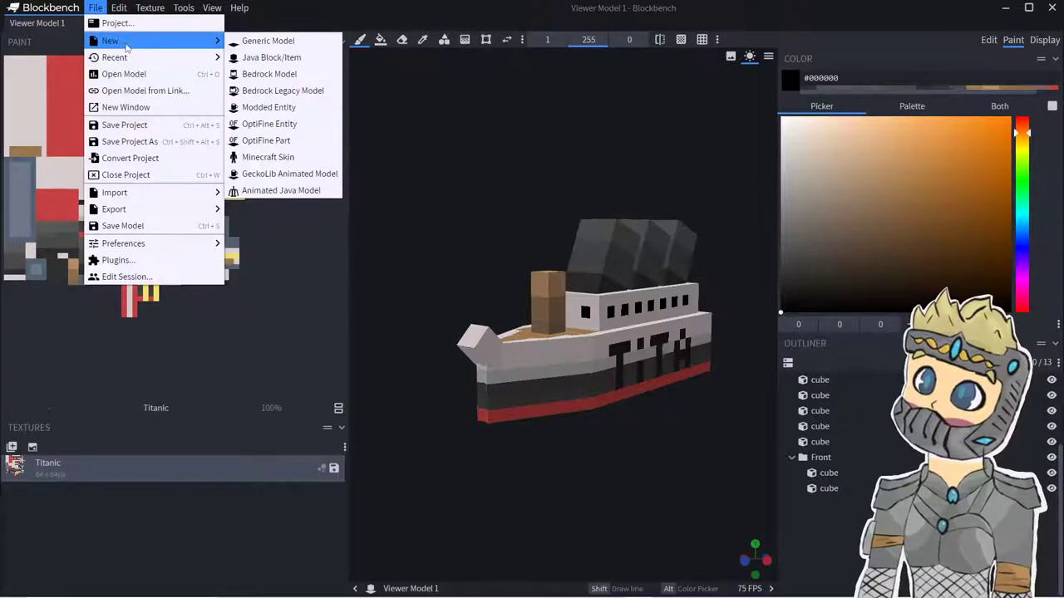
pyautogui.click(271, 57)
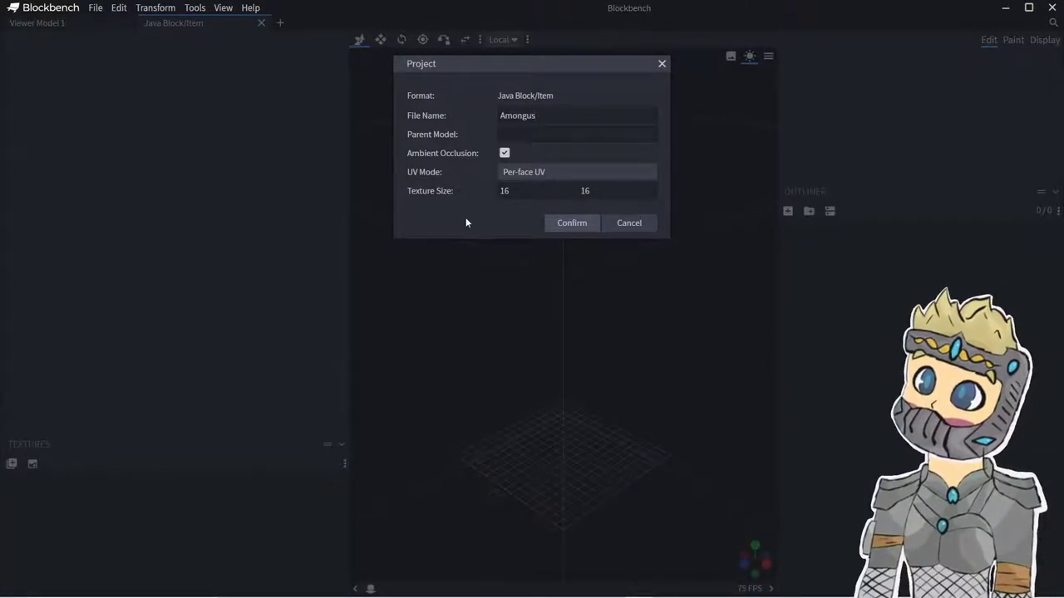
pyautogui.click(583, 224)
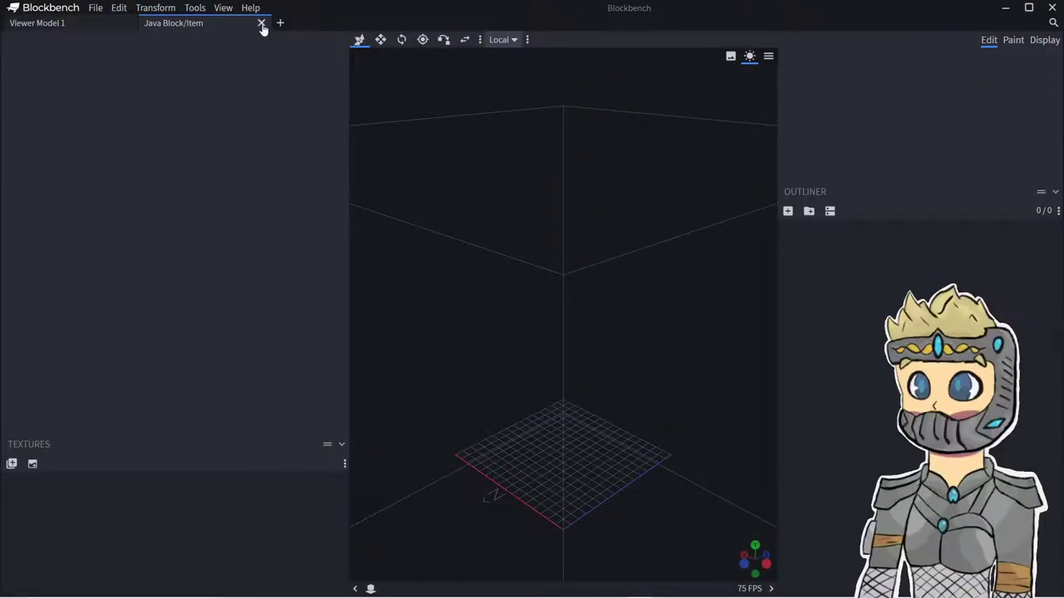
pyautogui.click(262, 25)
# - Create a new Java Block/Item project with the file name Amongus
pyautogui.click(149, 22)
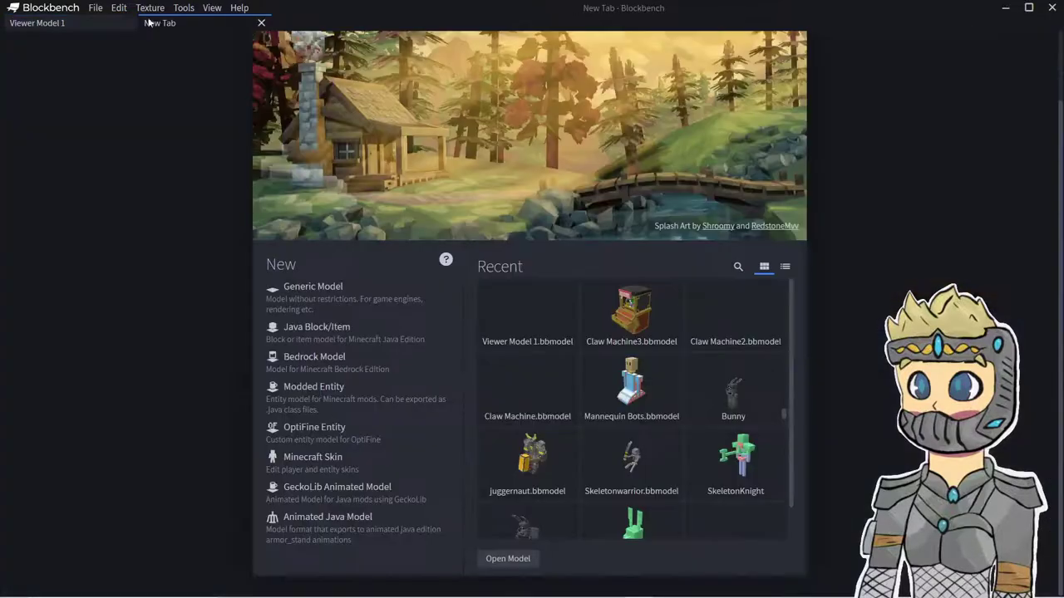
pyautogui.click(309, 331)
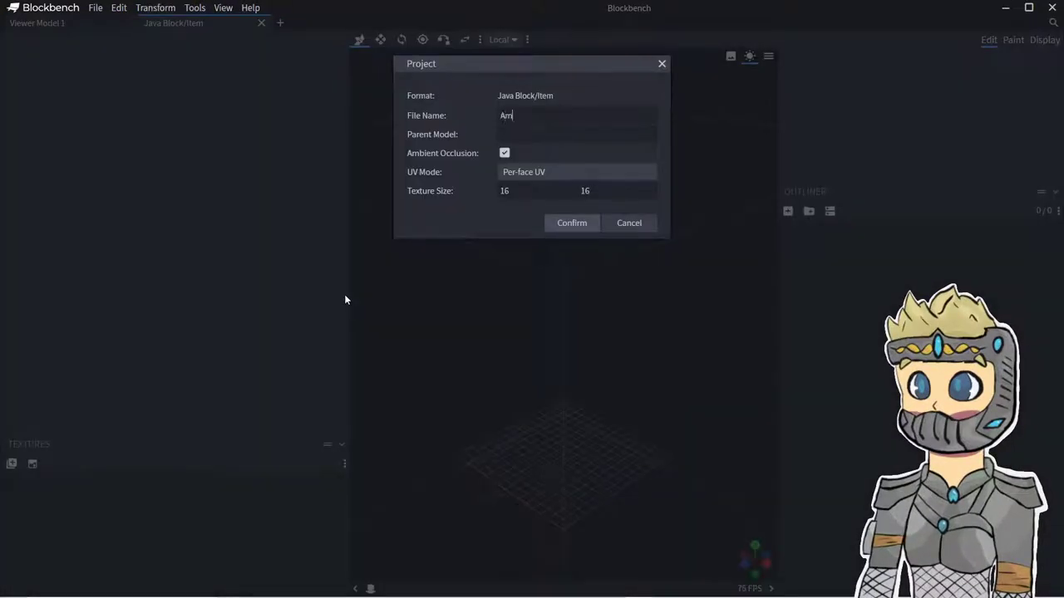
pyautogui.write('Amongus')
pyautogui.press('Return')
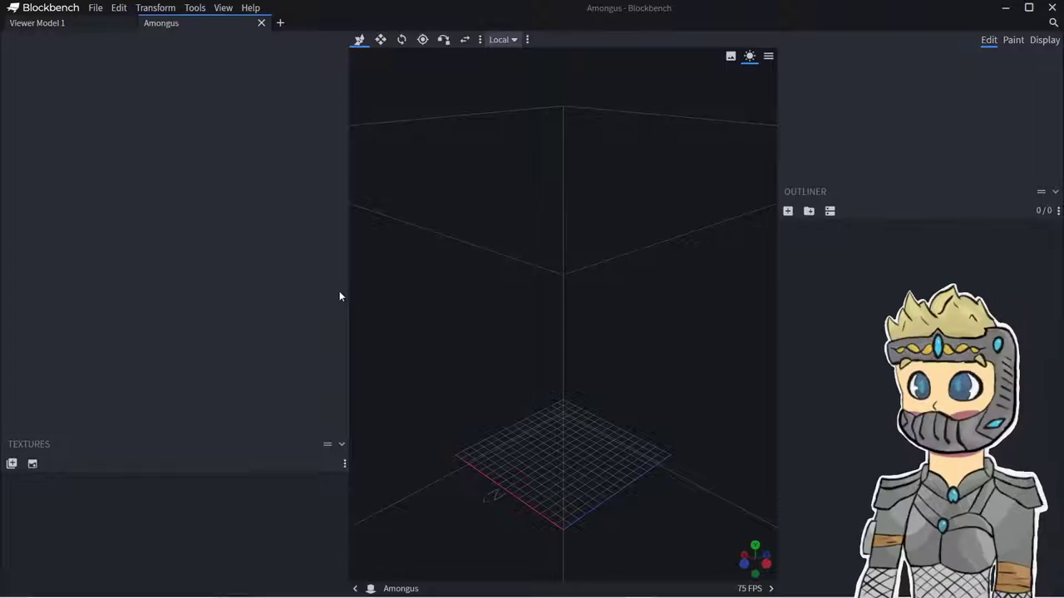
# - Add a group named Body to the Amongus model and create a cube inside it
pyautogui.moveTo(654, 334); pyautogui.dragTo(651, 290, button='right')
pyautogui.scroll(4, 651, 290)
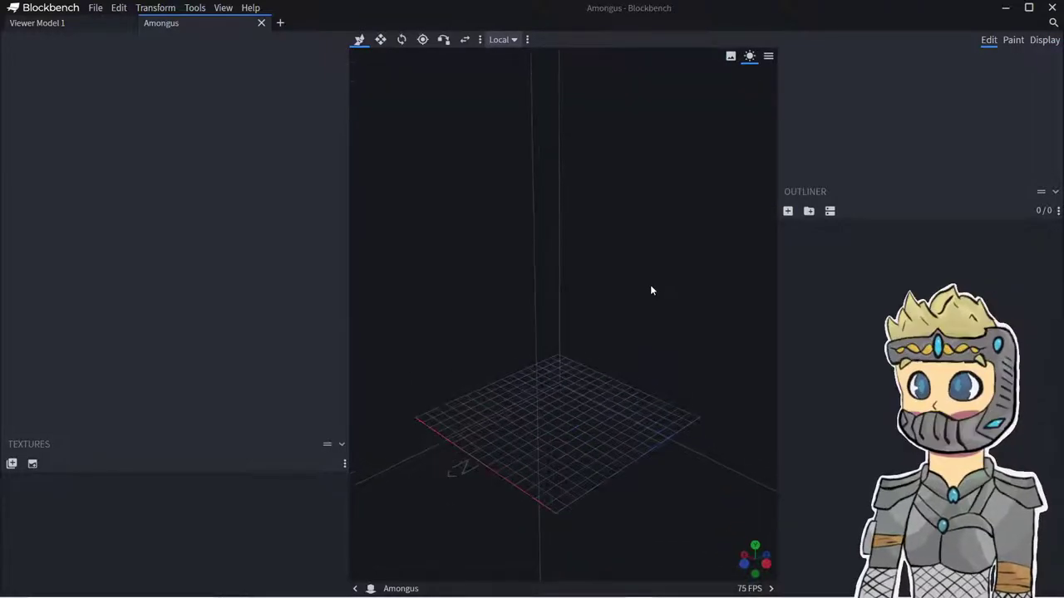
pyautogui.click(806, 212)
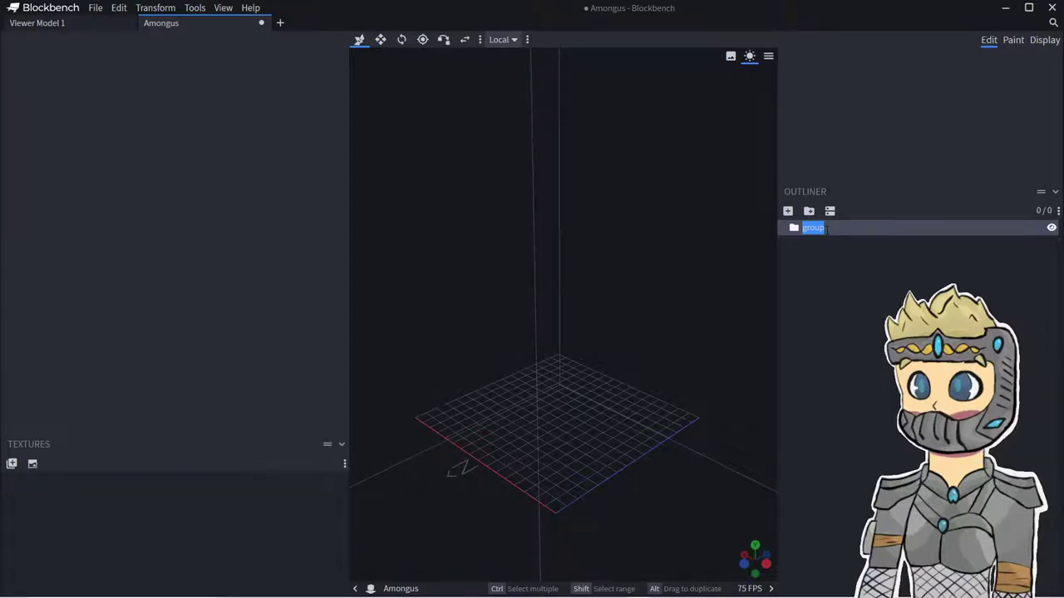
pyautogui.click(787, 212)
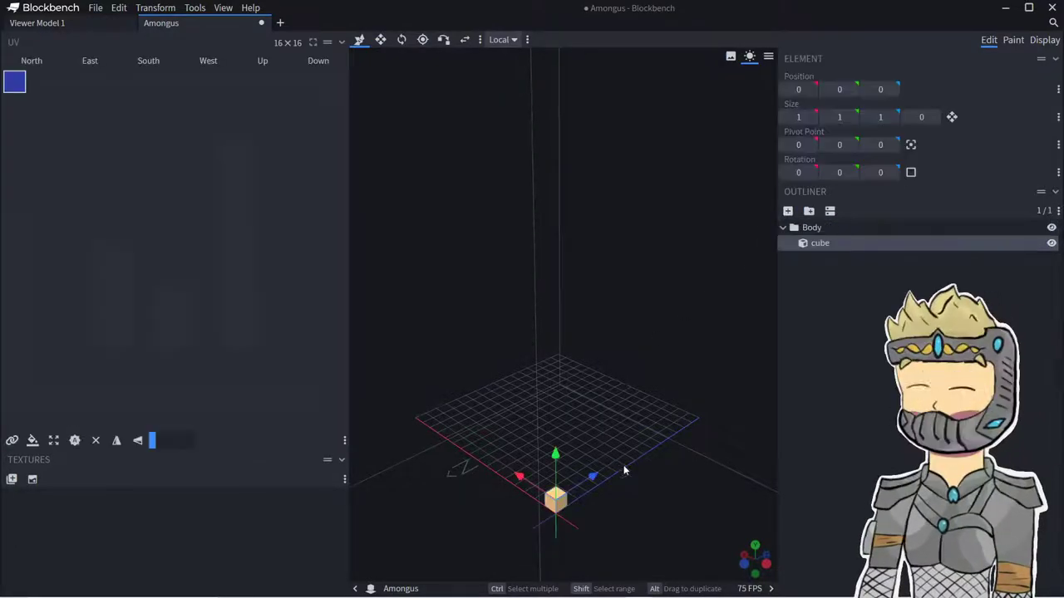
# - Position the cube at 6, 0, 7 and resize it to 6 × 10 × 5 as the main body
pyautogui.moveTo(614, 361); pyautogui.dragTo(444, 115)
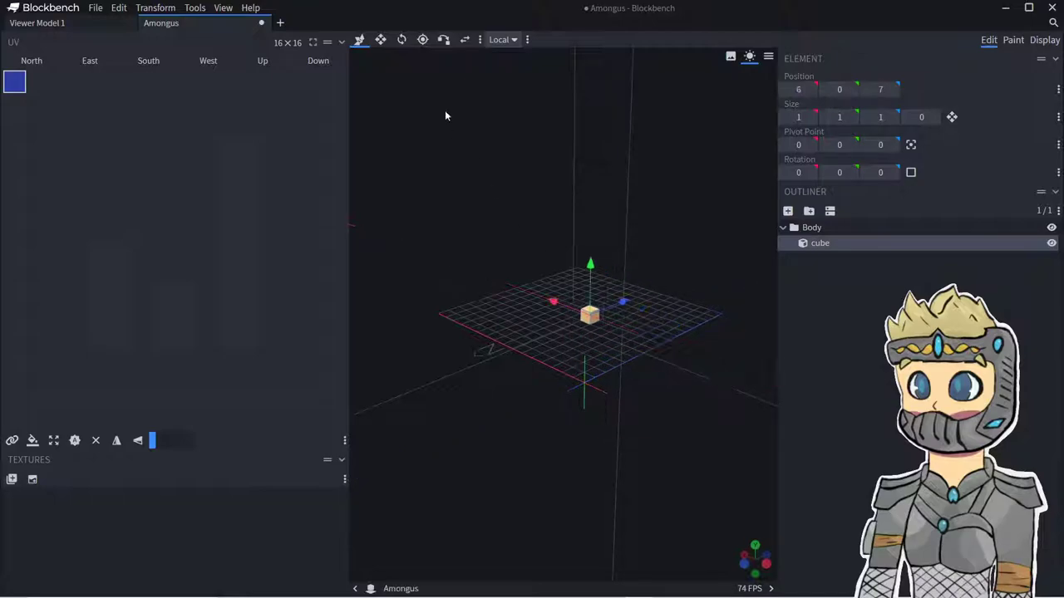
pyautogui.click(382, 40)
pyautogui.moveTo(589, 262); pyautogui.dragTo(593, 200)
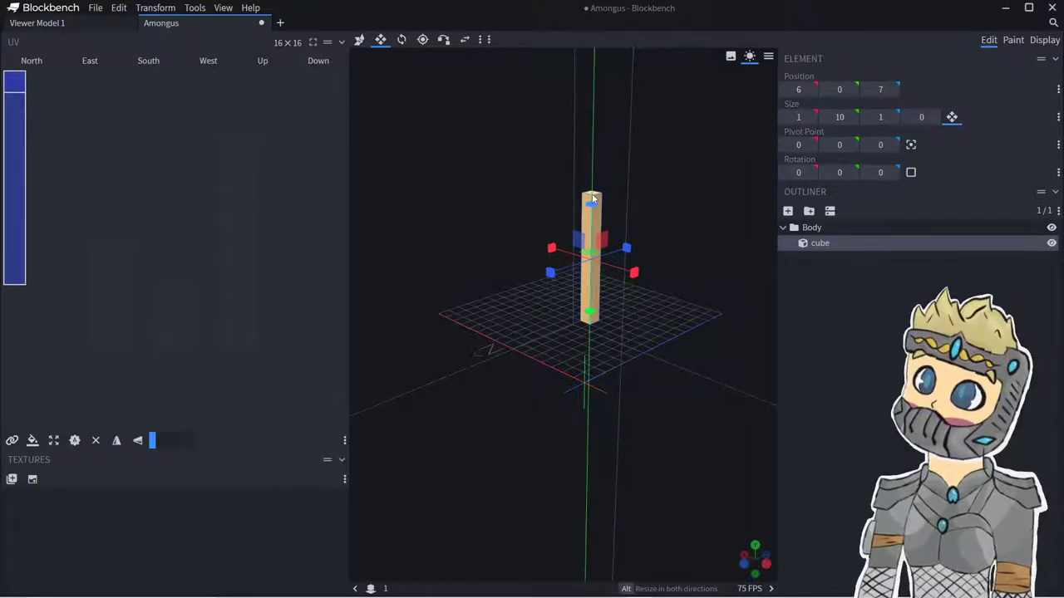
pyautogui.moveTo(561, 249); pyautogui.dragTo(472, 243)
pyautogui.moveTo(630, 392); pyautogui.dragTo(525, 374)
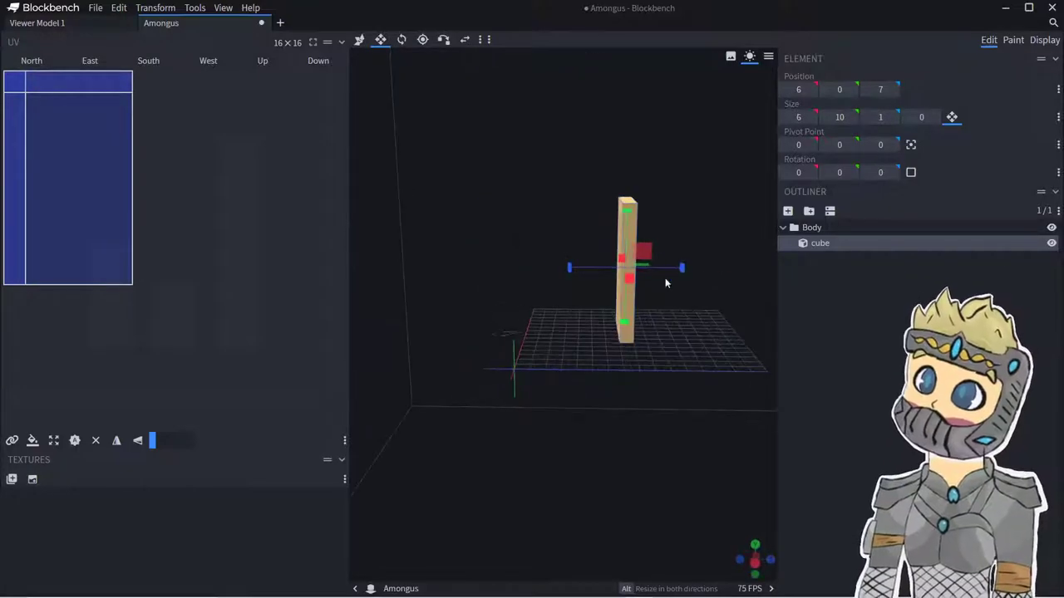
pyautogui.moveTo(673, 273); pyautogui.dragTo(726, 275)
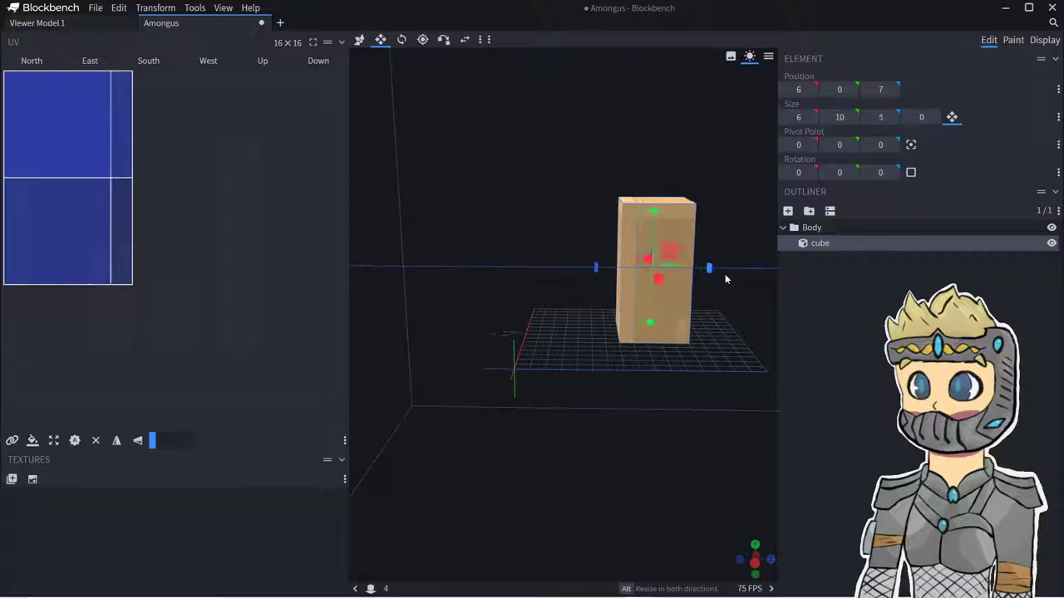
# - Duplicate the body cube and move the copy along Z to position 12, directly behind the body
pyautogui.moveTo(551, 266); pyautogui.dragTo(641, 263)
pyautogui.rightClick(565, 258)
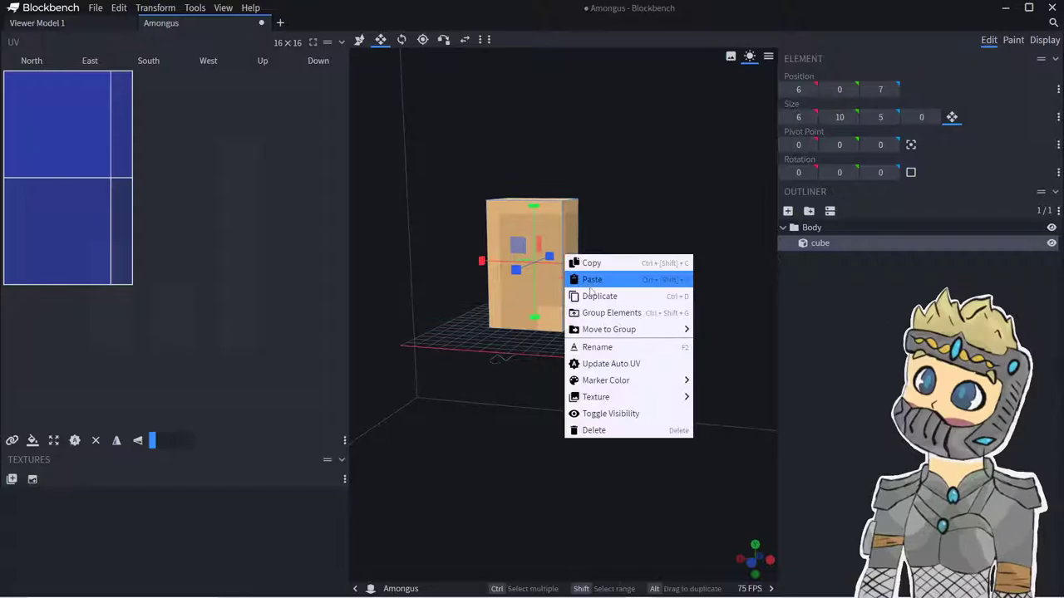
pyautogui.click(606, 294)
pyautogui.moveTo(606, 294); pyautogui.dragTo(720, 272)
# - Shrink the rear cube into a backpack with a raised underside, and shorten the main body to 7 high, starting at Y 3
pyautogui.moveTo(582, 162); pyautogui.dragTo(471, 148, button='right')
pyautogui.scroll(3, 553, 177)
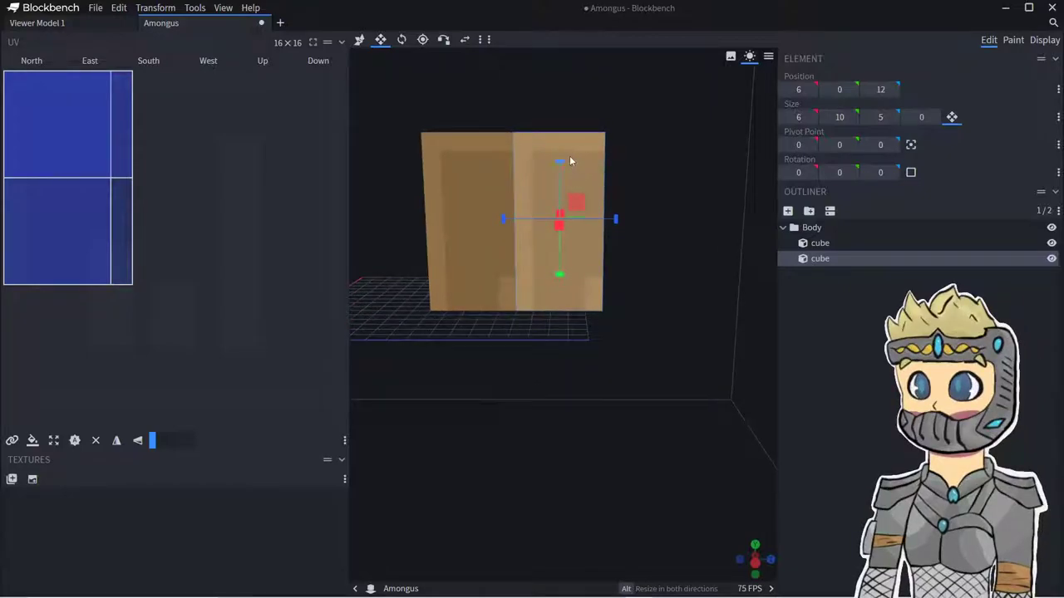
pyautogui.moveTo(560, 162); pyautogui.dragTo(560, 172)
pyautogui.moveTo(660, 196); pyautogui.dragTo(636, 241)
pyautogui.moveTo(702, 231); pyautogui.dragTo(638, 239)
pyautogui.moveTo(631, 284); pyautogui.dragTo(625, 213)
pyautogui.click(625, 212)
pyautogui.moveTo(618, 283); pyautogui.dragTo(614, 212)
# - Duplicate the main body cube and move the copy straight down to Y -4
pyautogui.rightClick(586, 210)
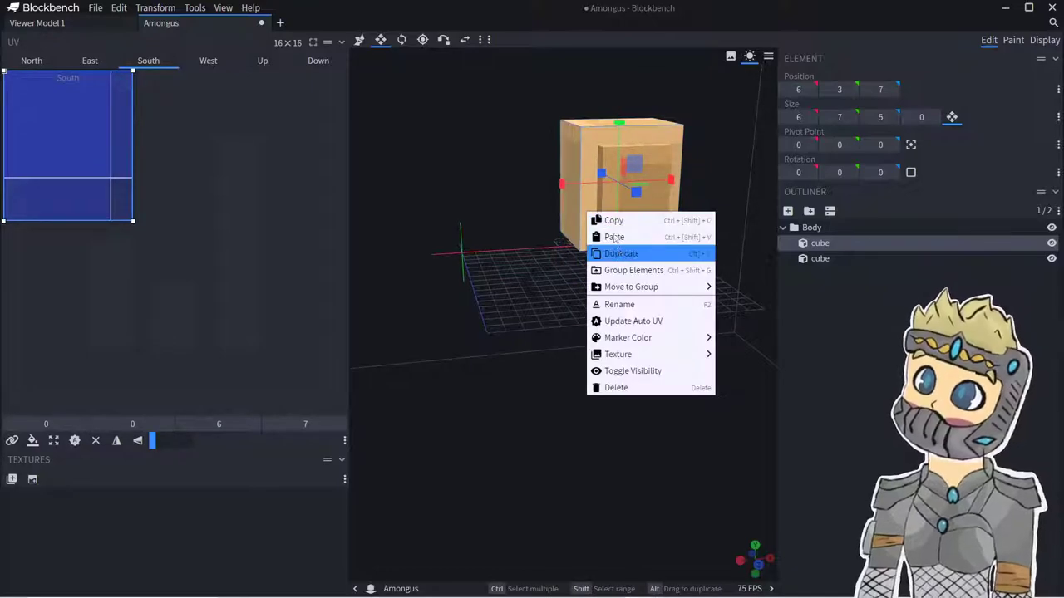
pyautogui.click(623, 187)
pyautogui.moveTo(619, 123); pyautogui.dragTo(618, 250)
pyautogui.rightClick(579, 201)
pyautogui.click(612, 237)
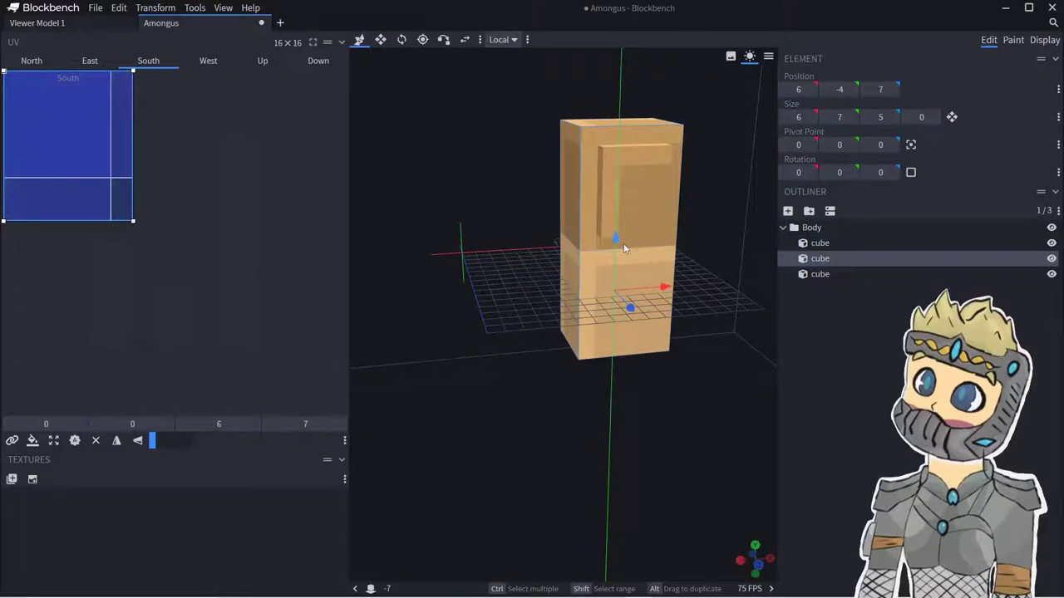
# - Resize the lower copy into a 3 × 3 × 5 leg at position 6, 0, 7
pyautogui.click(381, 39)
pyautogui.moveTo(672, 295); pyautogui.dragTo(619, 295)
pyautogui.moveTo(589, 346); pyautogui.dragTo(507, 321)
pyautogui.moveTo(530, 363); pyautogui.dragTo(531, 386)
# - Duplicate the leg and move the copy to X 9 to form the second leg
pyautogui.rightClick(522, 336)
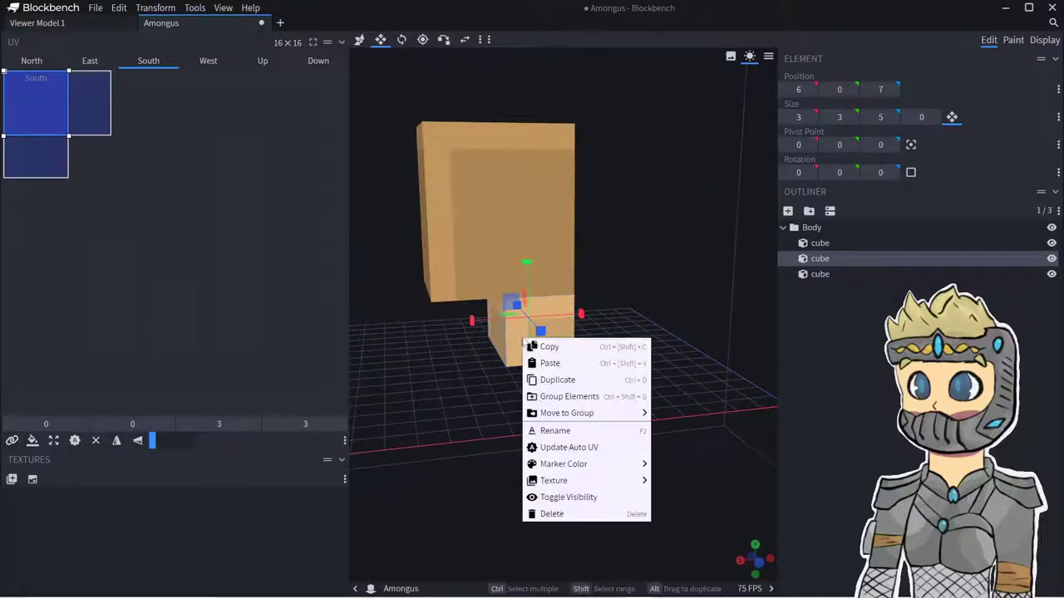
pyautogui.click(544, 378)
pyautogui.moveTo(473, 321); pyautogui.dragTo(403, 332)
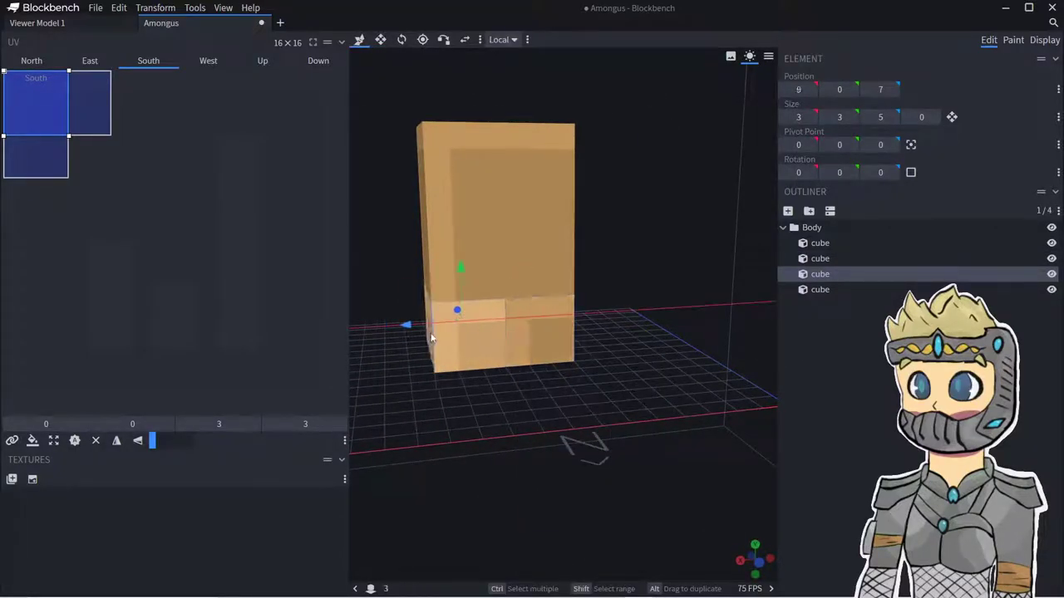
# - Select all four cubes and create a 16x texture template named Amongus for them
pyautogui.click(705, 394)
pyautogui.moveTo(704, 394); pyautogui.dragTo(591, 389)
pyautogui.moveTo(591, 389); pyautogui.dragTo(781, 384, button='right')
pyautogui.moveTo(621, 367); pyautogui.dragTo(749, 95)
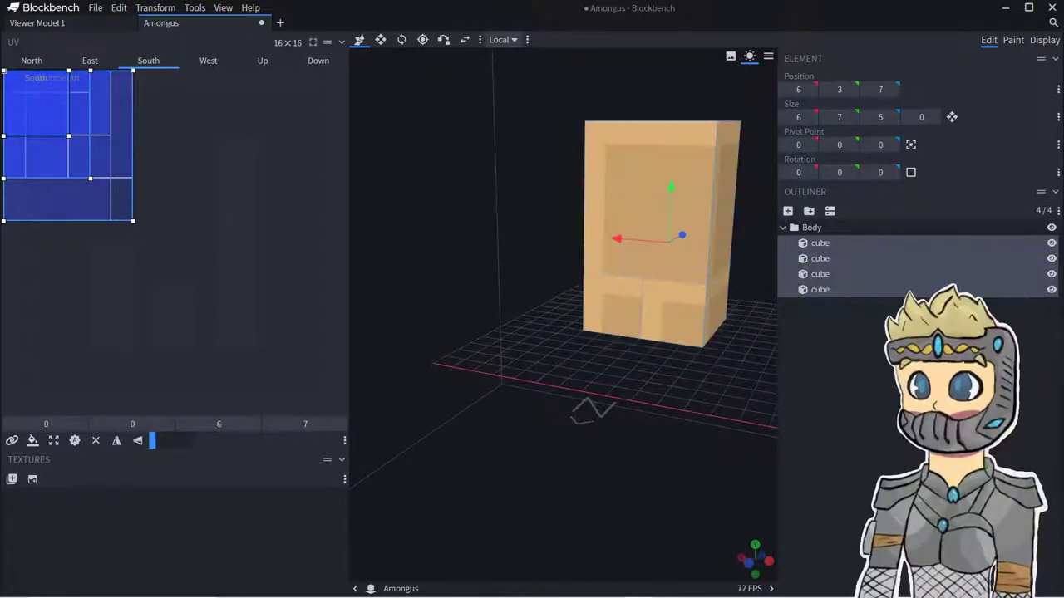
pyautogui.click(33, 479)
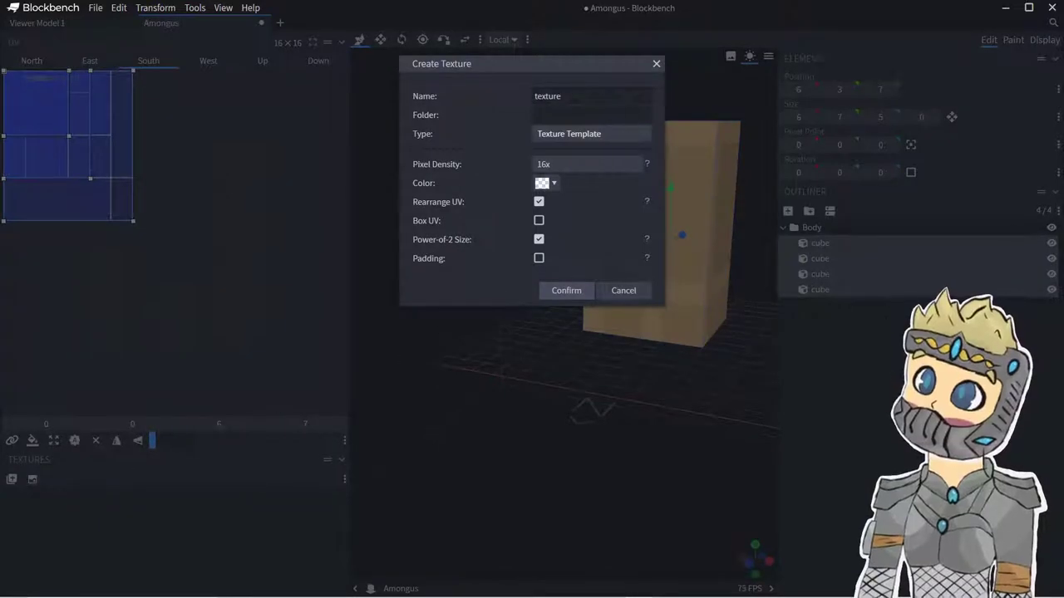
pyautogui.hotkey('ctrl', 'a')
pyautogui.write('Amongus')
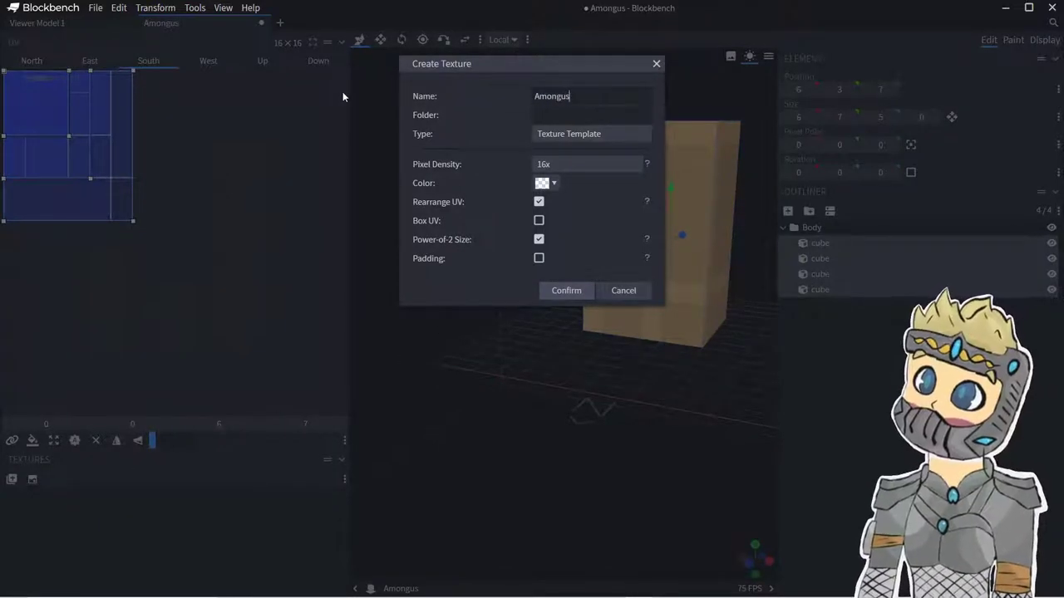
pyautogui.click(566, 290)
# - Paint the body's two upper front corners red #e55252, with Mirror Painting enabled
pyautogui.click(1011, 42)
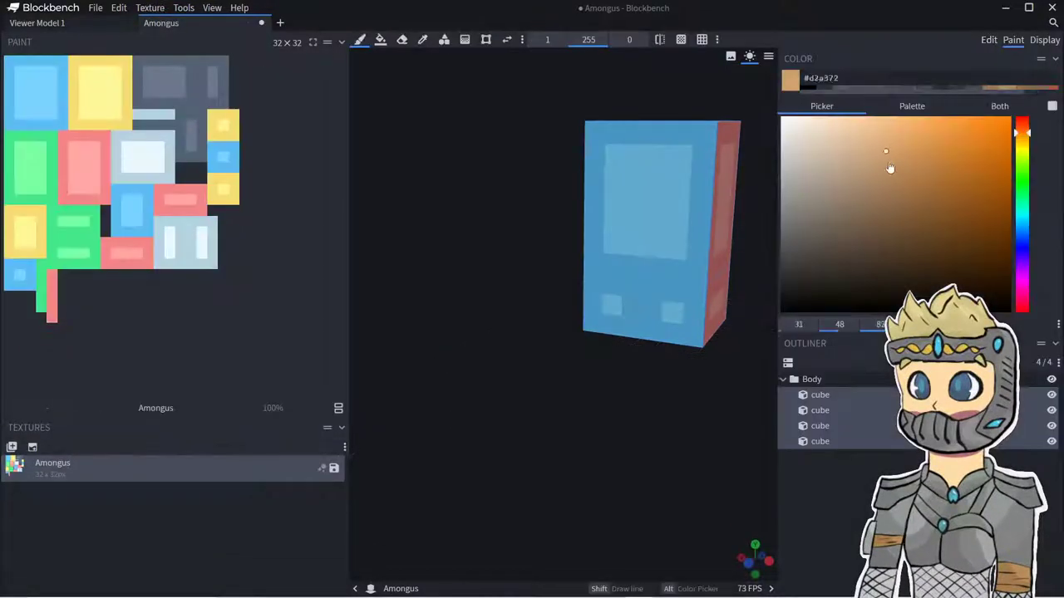
pyautogui.moveTo(1024, 129); pyautogui.dragTo(1023, 118)
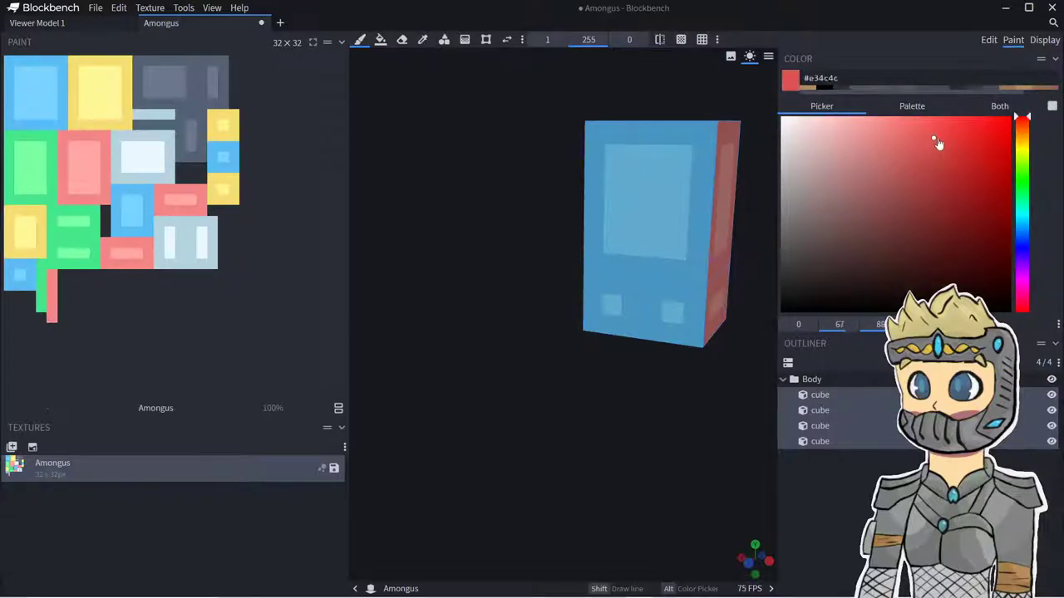
pyautogui.click(590, 133)
pyautogui.moveTo(611, 107)
pyautogui.mouseDown()
pyautogui.moveTo(662, 154)
pyautogui.moveTo(772, 169)
pyautogui.mouseUp()
pyautogui.click(660, 39)
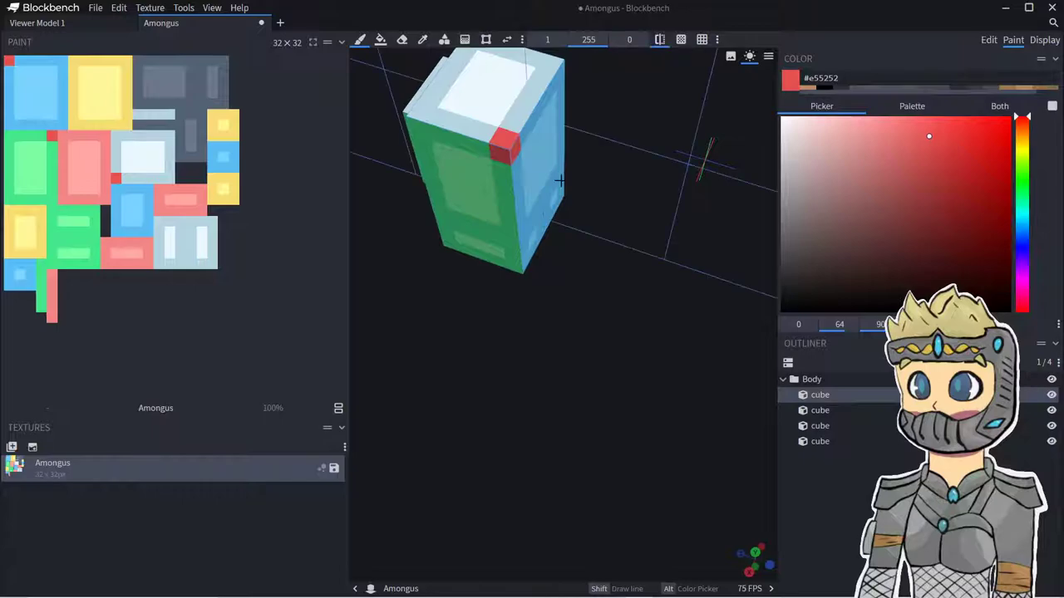
pyautogui.scroll(3, 660, 124)
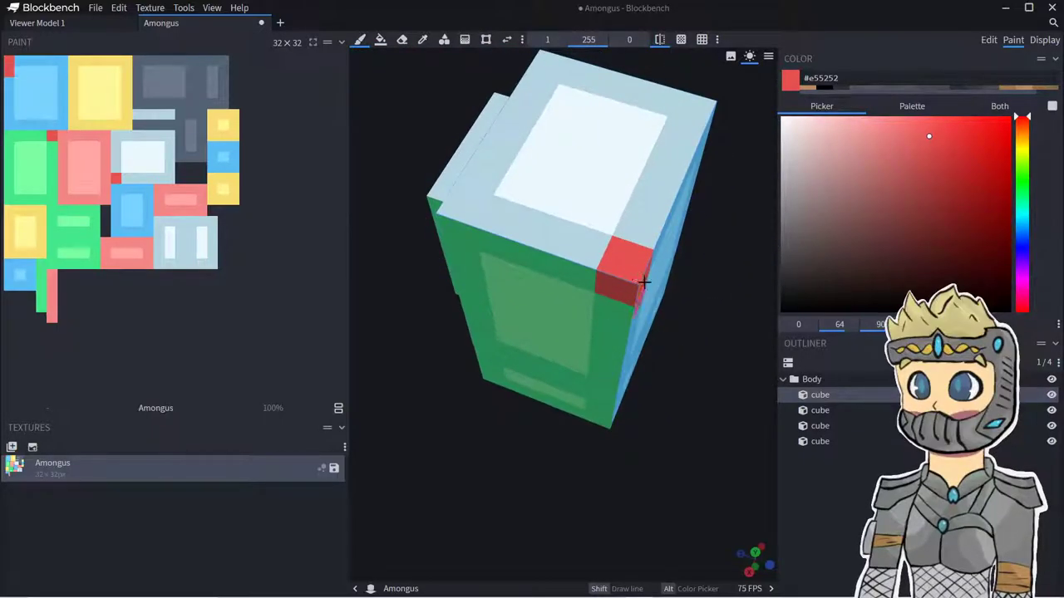
pyautogui.moveTo(719, 332)
pyautogui.mouseDown()
pyautogui.moveTo(635, 292)
pyautogui.moveTo(597, 253)
pyautogui.mouseUp()
pyautogui.hotkey('ctrl', 'z')
pyautogui.moveTo(662, 115); pyautogui.dragTo(658, 95)
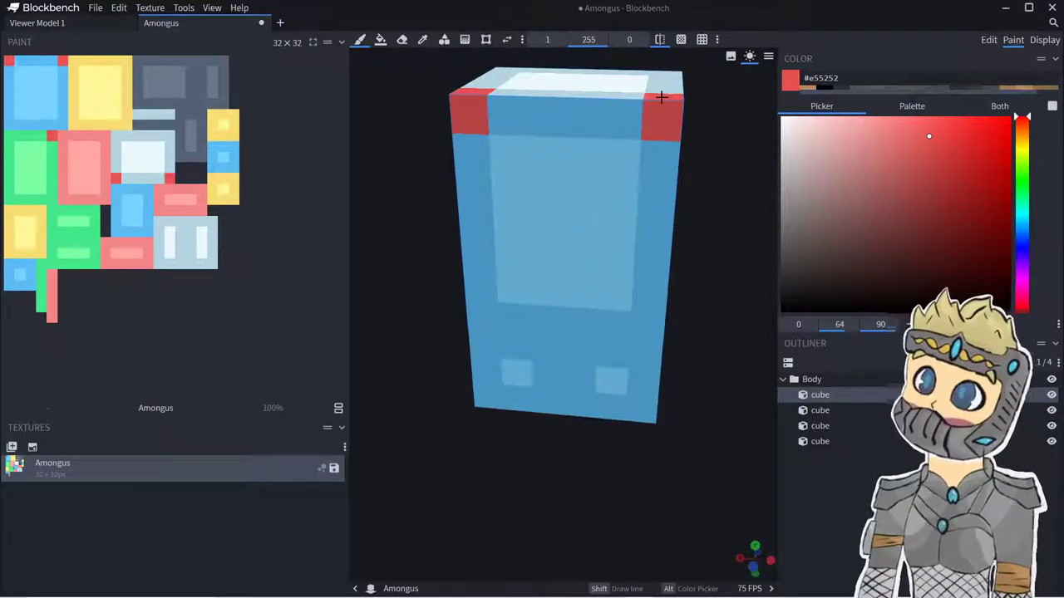
# - Try painting a red stroke on the front face to test Mirror Painting, and undo it
pyautogui.scroll(-4, 679, 130)
pyautogui.scroll(-2, 690, 431)
pyautogui.click(661, 41)
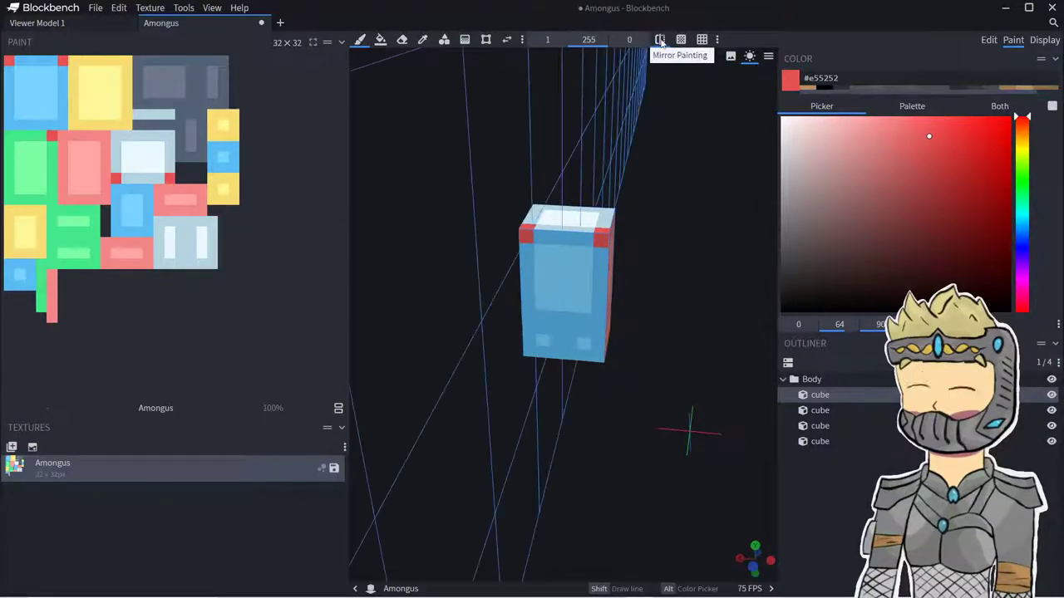
pyautogui.moveTo(665, 133); pyautogui.dragTo(684, 136)
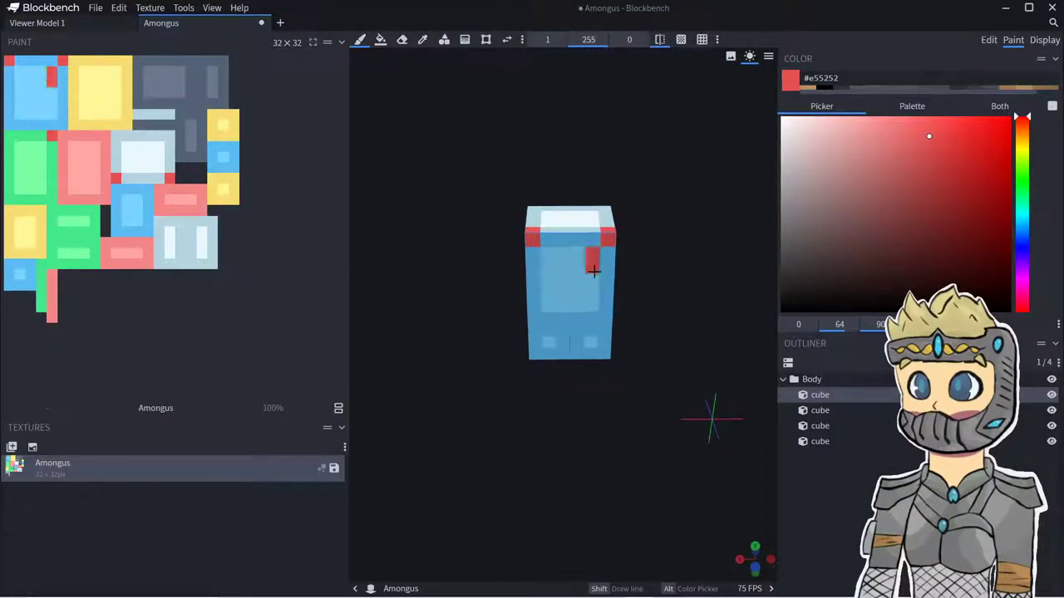
pyautogui.moveTo(594, 270); pyautogui.dragTo(595, 280)
pyautogui.scroll(6, 600, 284)
pyautogui.hotkey('ctrl', 'z')
# - Paint the body's two upper rear corners red #e55252 on all adjoining faces
pyautogui.moveTo(697, 256); pyautogui.dragTo(565, 272)
pyautogui.click(487, 189)
pyautogui.moveTo(611, 185); pyautogui.dragTo(611, 168)
pyautogui.moveTo(675, 177); pyautogui.dragTo(573, 181)
pyautogui.click(527, 182)
# - Paint the border of the top face and the upper edges of the side and back faces darker red #d24646
pyautogui.moveTo(638, 151); pyautogui.dragTo(586, 173)
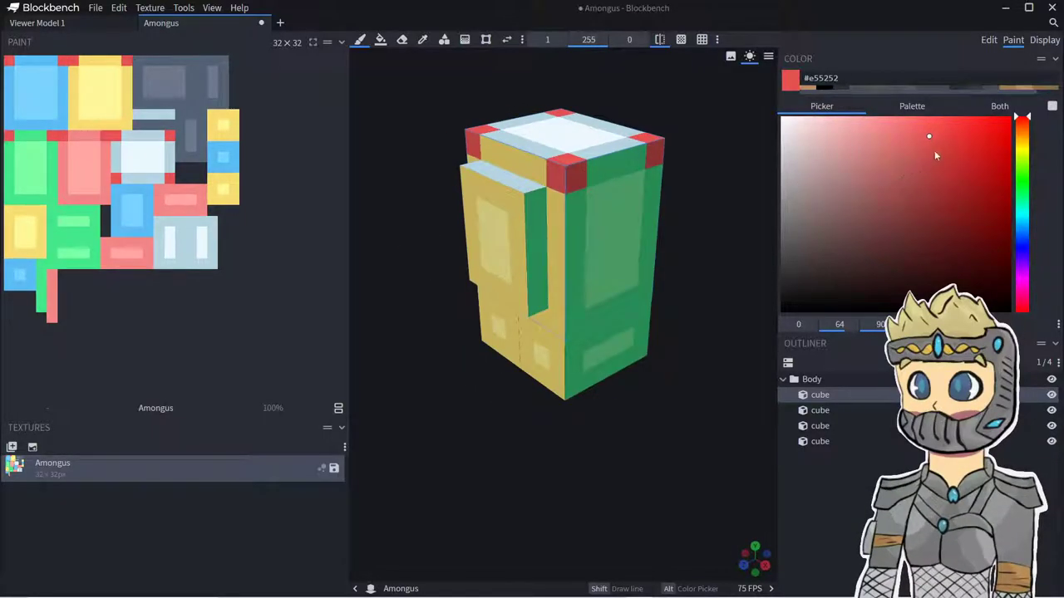
pyautogui.click(560, 207)
pyautogui.moveTo(604, 175); pyautogui.dragTo(627, 145)
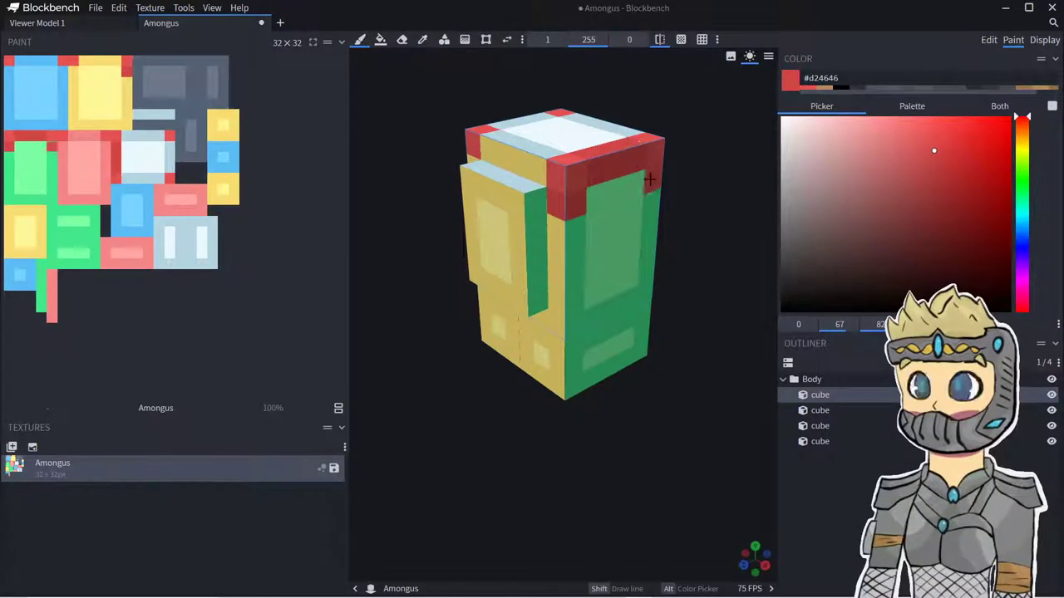
pyautogui.moveTo(374, 145); pyautogui.dragTo(520, 143)
pyautogui.moveTo(574, 211); pyautogui.dragTo(492, 171)
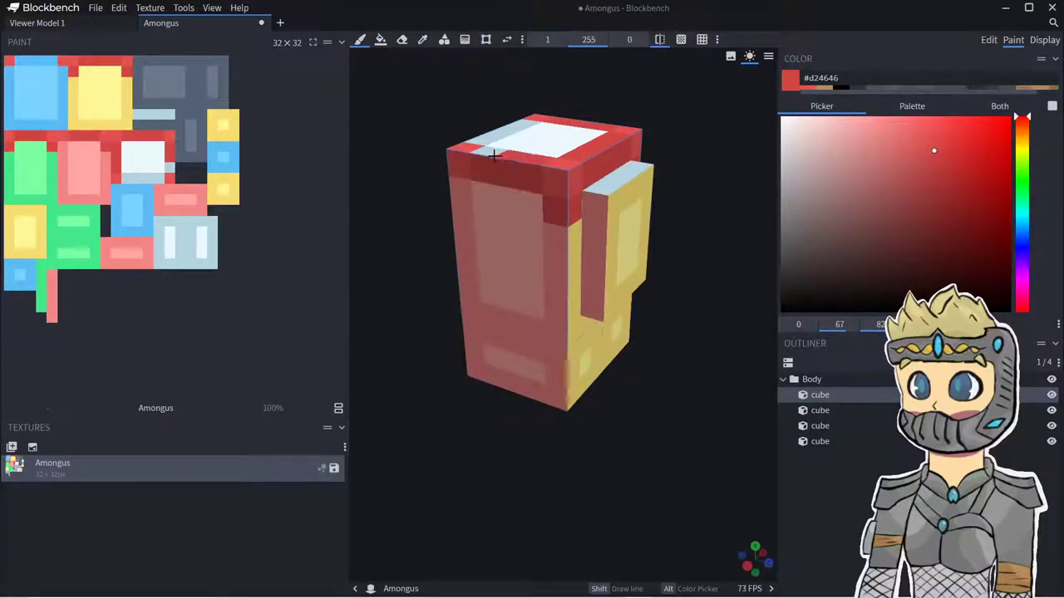
pyautogui.moveTo(487, 138); pyautogui.dragTo(512, 167)
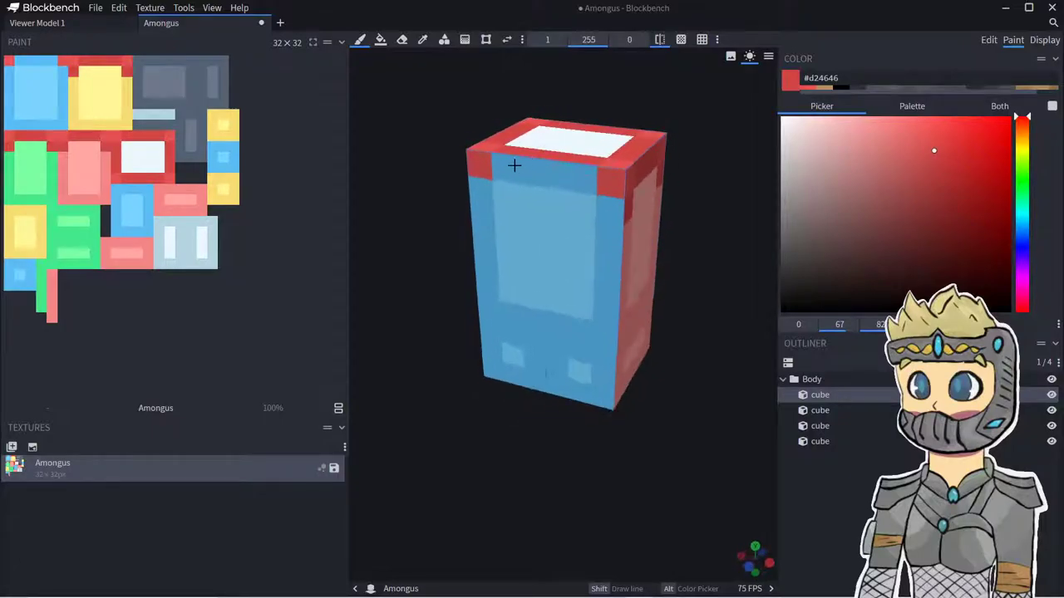
# - Complete the upper band of the blue front face and shade down onto the pink side with red #c93f3f
pyautogui.click(472, 191)
pyautogui.moveTo(583, 207); pyautogui.dragTo(512, 193)
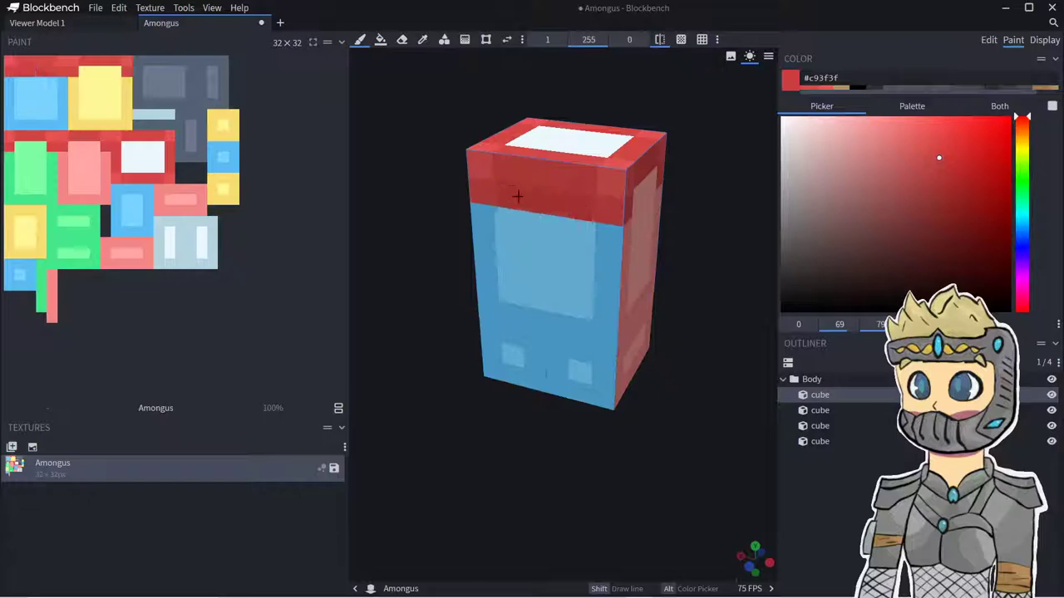
pyautogui.moveTo(639, 371); pyautogui.dragTo(550, 359)
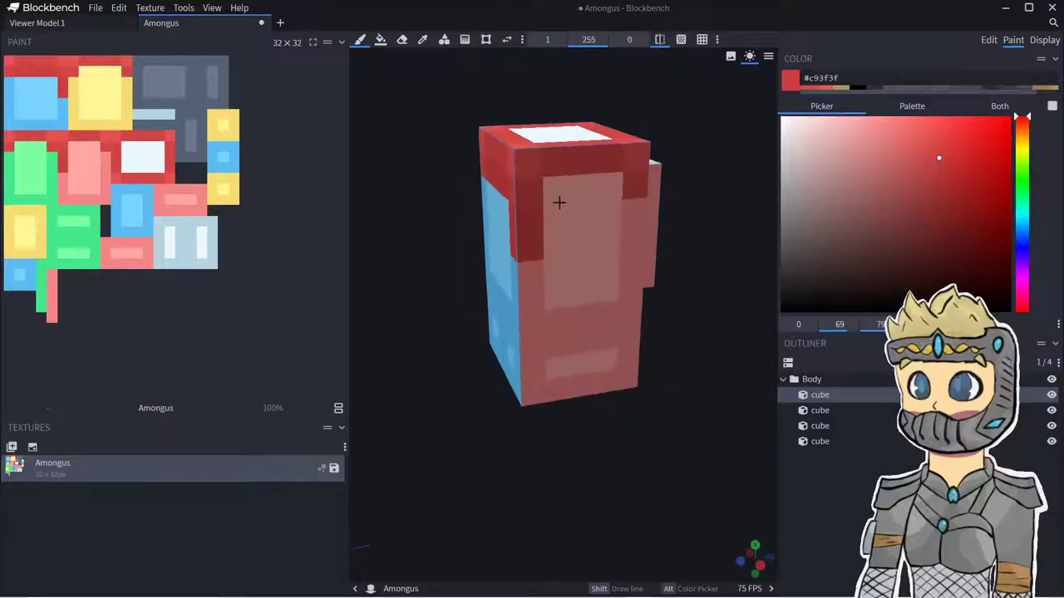
pyautogui.moveTo(562, 198); pyautogui.dragTo(603, 196)
pyautogui.click(632, 236)
# - Extend the #c93f3f shading down the body's back edges and the upper part of its green side
pyautogui.moveTo(690, 270); pyautogui.dragTo(590, 254)
pyautogui.moveTo(518, 222); pyautogui.dragTo(516, 200)
pyautogui.moveTo(445, 224); pyautogui.dragTo(394, 217)
pyautogui.moveTo(622, 229); pyautogui.dragTo(593, 229, button='right')
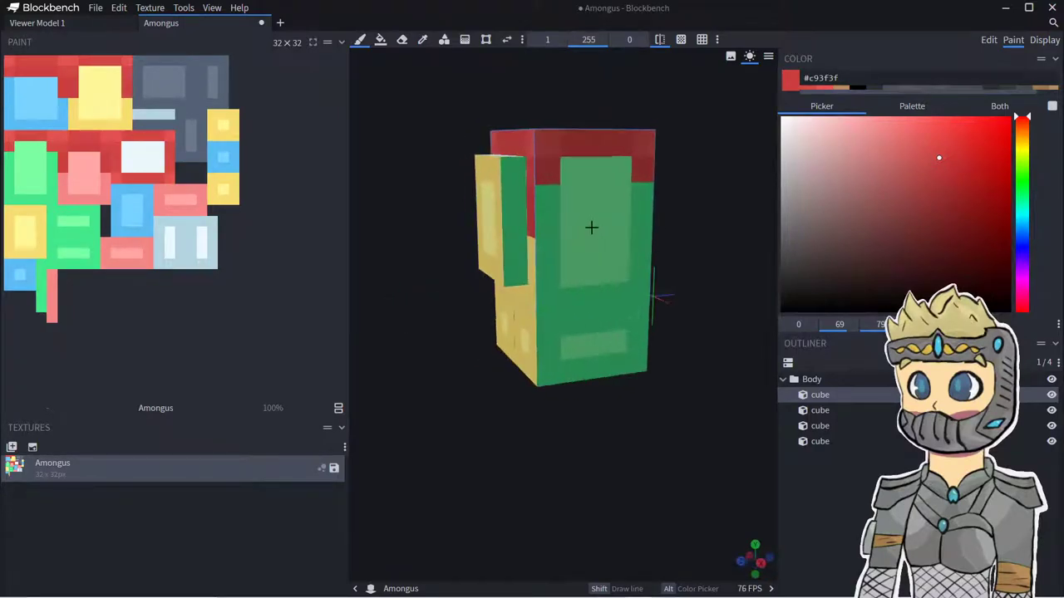
pyautogui.moveTo(638, 200); pyautogui.dragTo(636, 245)
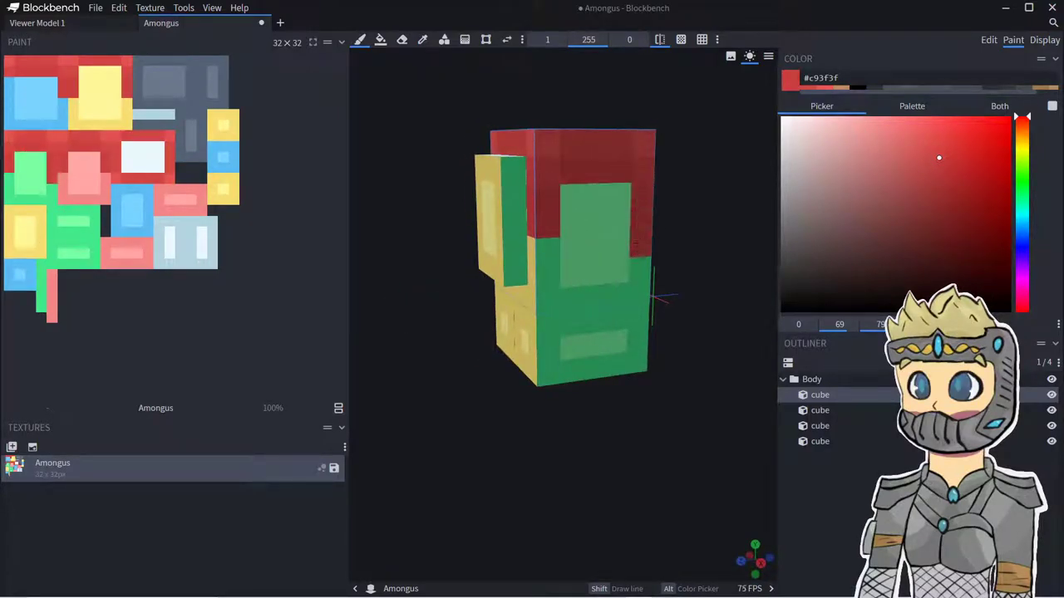
# - Paint the middle rows and corner edges of the body's front, green and pink sides with #be3e3e
pyautogui.moveTo(642, 201); pyautogui.dragTo(609, 215, button='right')
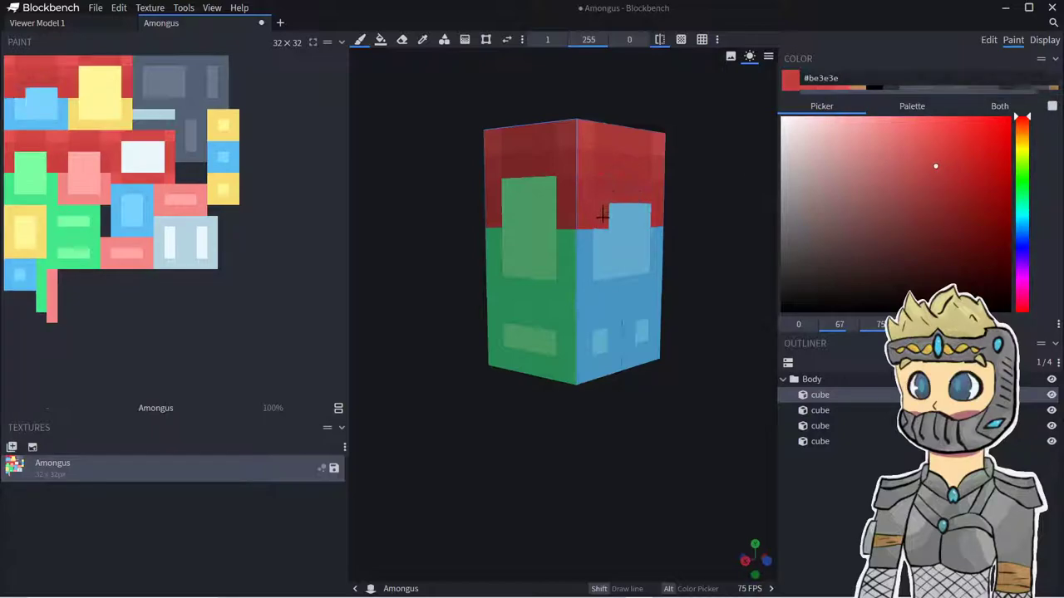
pyautogui.moveTo(554, 240); pyautogui.dragTo(542, 194)
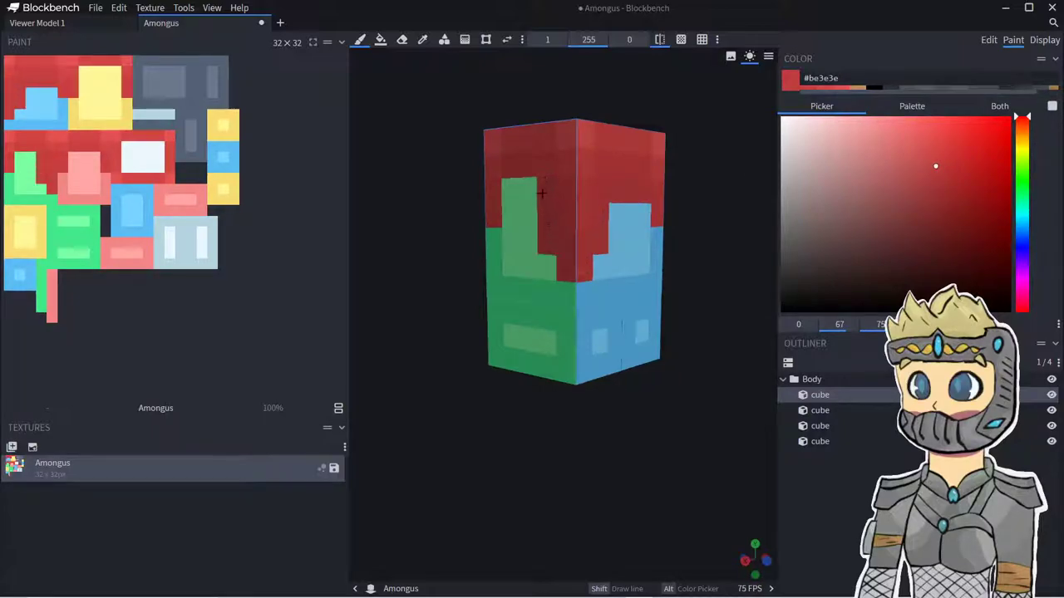
pyautogui.moveTo(494, 262); pyautogui.dragTo(572, 278, button='right')
pyautogui.moveTo(397, 336); pyautogui.dragTo(496, 332)
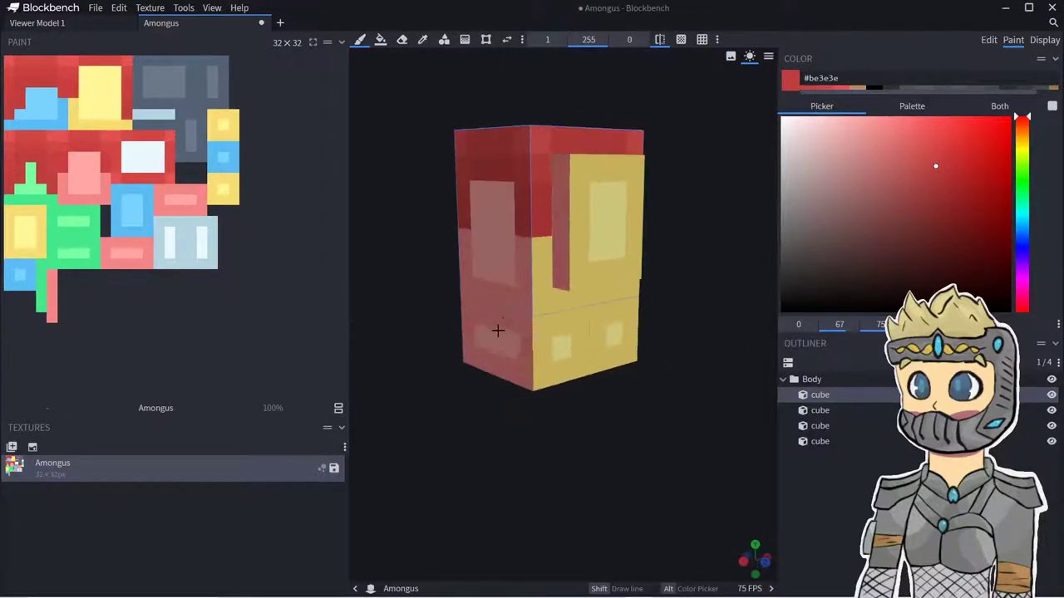
pyautogui.moveTo(526, 273)
pyautogui.mouseDown()
pyautogui.moveTo(501, 195)
pyautogui.moveTo(478, 202)
pyautogui.moveTo(472, 243)
pyautogui.mouseUp()
pyautogui.moveTo(472, 242); pyautogui.dragTo(611, 268, button='right')
# - Cover the rest of the body's front face, pink side and lower back strip with dark red #b93a3a
pyautogui.moveTo(610, 268); pyautogui.dragTo(589, 247)
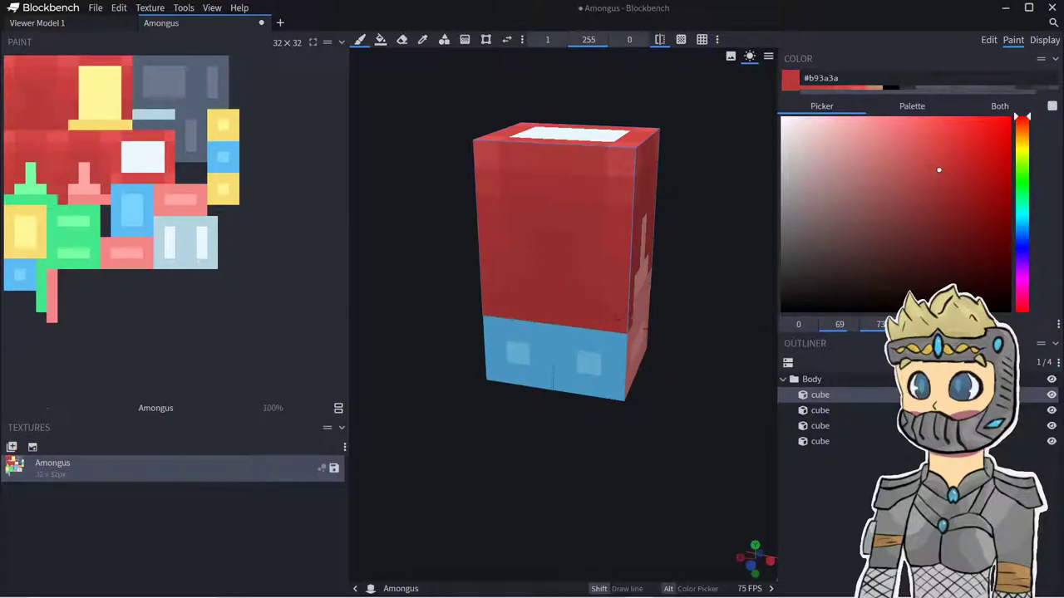
pyautogui.moveTo(696, 345); pyautogui.dragTo(608, 330)
pyautogui.moveTo(547, 257)
pyautogui.mouseDown()
pyautogui.moveTo(568, 291)
pyautogui.moveTo(603, 302)
pyautogui.moveTo(567, 301)
pyautogui.moveTo(629, 291)
pyautogui.mouseUp()
pyautogui.moveTo(462, 362); pyautogui.dragTo(356, 361)
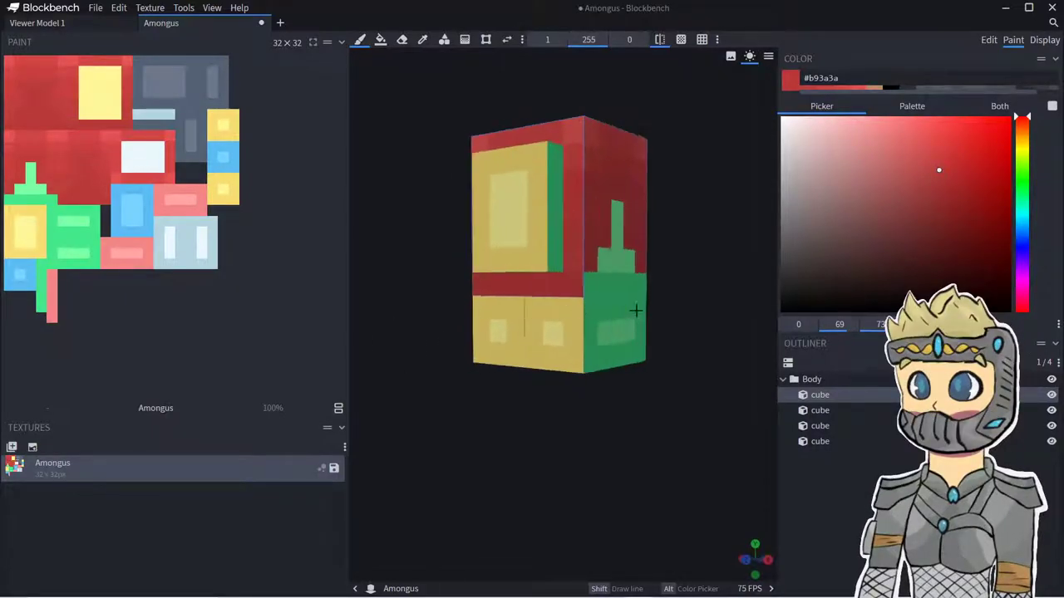
# - Finish the body's green side and paint the outer faces of both legs with #b93a3a
pyautogui.moveTo(594, 290)
pyautogui.mouseDown()
pyautogui.moveTo(613, 258)
pyautogui.moveTo(615, 211)
pyautogui.mouseUp()
pyautogui.moveTo(623, 286)
pyautogui.mouseDown()
pyautogui.moveTo(636, 285)
pyautogui.moveTo(503, 304)
pyautogui.moveTo(632, 349)
pyautogui.moveTo(486, 353)
pyautogui.moveTo(566, 363)
pyautogui.moveTo(629, 354)
pyautogui.mouseUp()
pyautogui.moveTo(630, 354)
pyautogui.mouseDown()
pyautogui.moveTo(558, 359)
pyautogui.moveTo(641, 352)
pyautogui.moveTo(549, 356)
pyautogui.moveTo(613, 356)
pyautogui.moveTo(523, 316)
pyautogui.moveTo(663, 333)
pyautogui.mouseUp()
pyautogui.moveTo(662, 333); pyautogui.dragTo(577, 354, button='middle')
pyautogui.moveTo(577, 353)
pyautogui.mouseDown()
pyautogui.moveTo(548, 341)
pyautogui.moveTo(633, 308)
pyautogui.mouseUp()
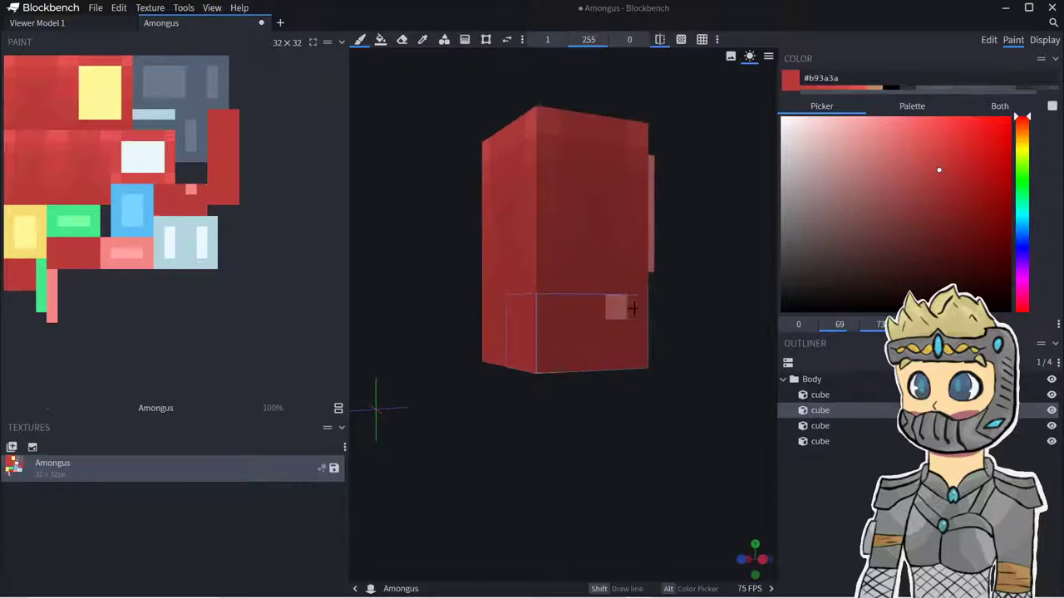
pyautogui.click(617, 310)
# - Fill the undersides of both legs with #b93a3a using the Fill tool in Face mode
pyautogui.moveTo(616, 311); pyautogui.dragTo(600, 229, button='middle')
pyautogui.click(381, 40)
pyautogui.click(555, 357)
pyautogui.click(542, 320)
pyautogui.moveTo(541, 319); pyautogui.dragTo(453, 362, button='middle')
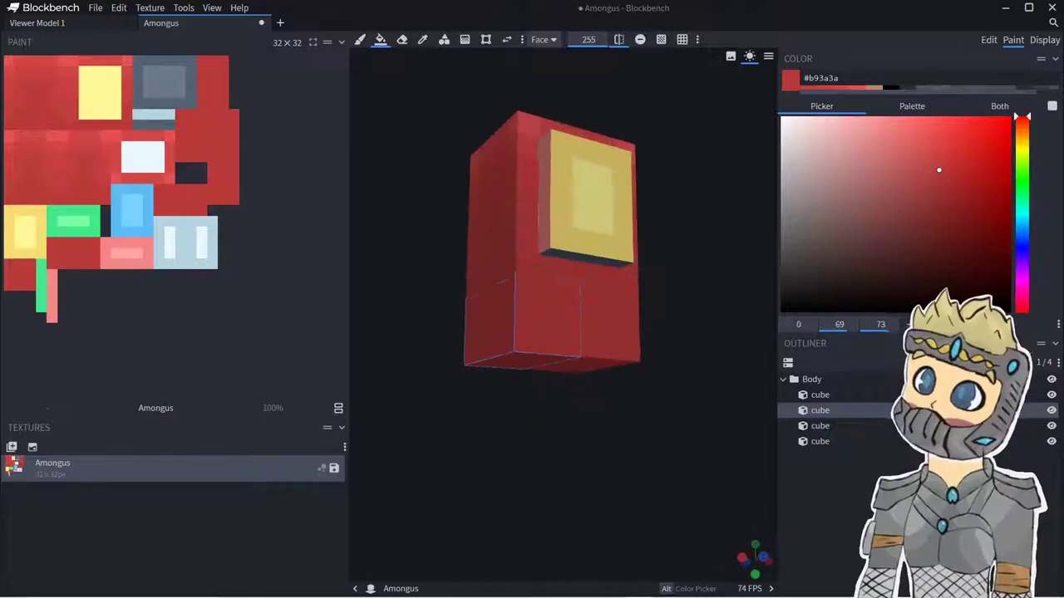
# - Paint the top and upper rows of the backpack cube with muted red #884949 using the Brush
pyautogui.click(927, 167)
pyautogui.click(887, 208)
pyautogui.click(360, 40)
pyautogui.moveTo(695, 211)
pyautogui.mouseDown(button='middle')
pyautogui.moveTo(708, 234)
pyautogui.moveTo(582, 261)
pyautogui.moveTo(570, 240)
pyautogui.mouseUp(button='middle')
pyautogui.click(584, 262)
pyautogui.click(572, 239)
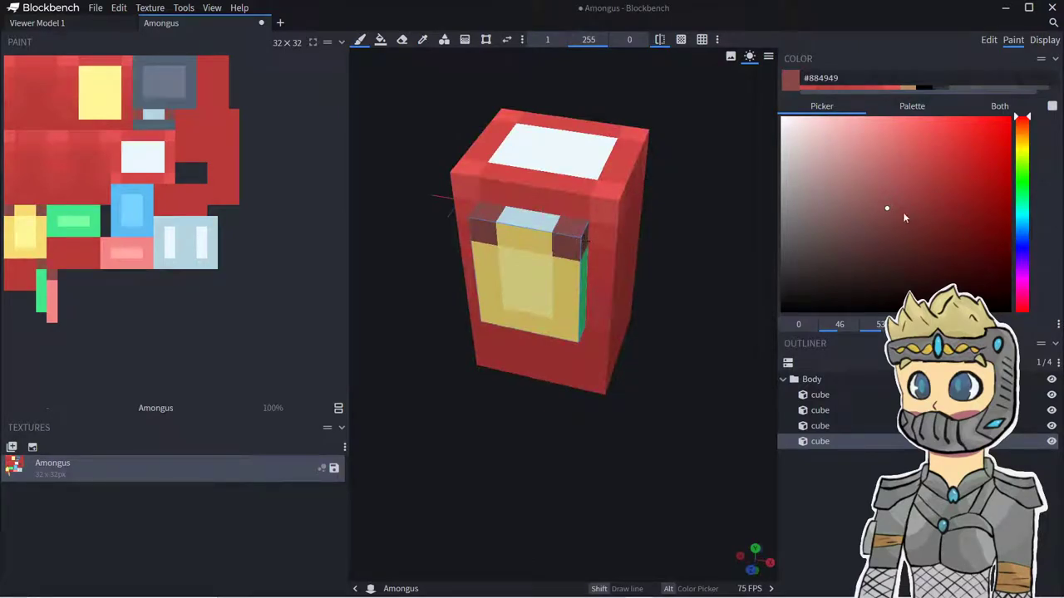
pyautogui.moveTo(589, 222)
pyautogui.mouseDown()
pyautogui.moveTo(510, 230)
pyautogui.moveTo(522, 228)
pyautogui.moveTo(490, 263)
pyautogui.moveTo(488, 285)
pyautogui.mouseUp()
pyautogui.moveTo(556, 275); pyautogui.dragTo(563, 295)
pyautogui.moveTo(561, 294)
pyautogui.mouseDown(button='middle')
pyautogui.moveTo(504, 277)
pyautogui.moveTo(491, 261)
pyautogui.mouseUp(button='middle')
pyautogui.click(523, 226)
# - Cover the remaining lower and side pixels of the backpack with darker red #6b3a3a
pyautogui.click(886, 230)
pyautogui.moveTo(523, 200)
pyautogui.mouseDown()
pyautogui.moveTo(522, 266)
pyautogui.moveTo(480, 252)
pyautogui.moveTo(495, 249)
pyautogui.moveTo(492, 224)
pyautogui.moveTo(503, 258)
pyautogui.mouseUp()
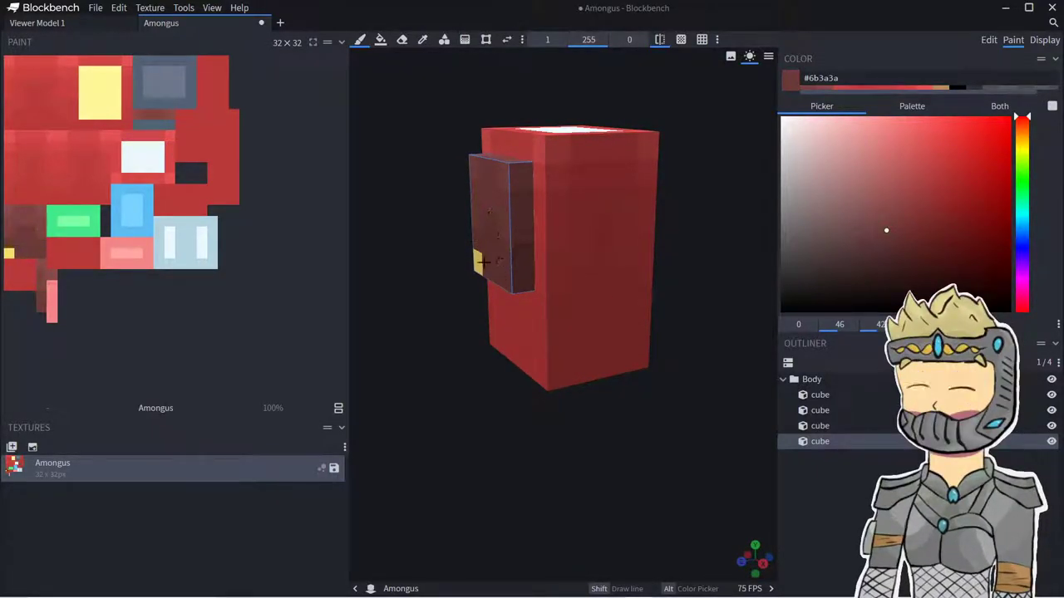
pyautogui.moveTo(503, 258); pyautogui.dragTo(532, 249, button='middle')
pyautogui.moveTo(424, 264)
pyautogui.mouseDown()
pyautogui.moveTo(580, 273)
pyautogui.moveTo(596, 185)
pyautogui.mouseUp()
pyautogui.moveTo(714, 292)
pyautogui.mouseDown()
pyautogui.moveTo(645, 291)
pyautogui.moveTo(595, 251)
pyautogui.mouseUp()
pyautogui.moveTo(596, 252); pyautogui.dragTo(550, 238, button='middle')
pyautogui.click(542, 190)
pyautogui.moveTo(462, 288)
pyautogui.mouseDown()
pyautogui.moveTo(512, 240)
pyautogui.moveTo(558, 244)
pyautogui.mouseUp()
pyautogui.moveTo(375, 205); pyautogui.dragTo(388, 254)
# - Paint over the white patch on the body's top face with a lighter red
pyautogui.moveTo(476, 378); pyautogui.dragTo(499, 357, button='middle')
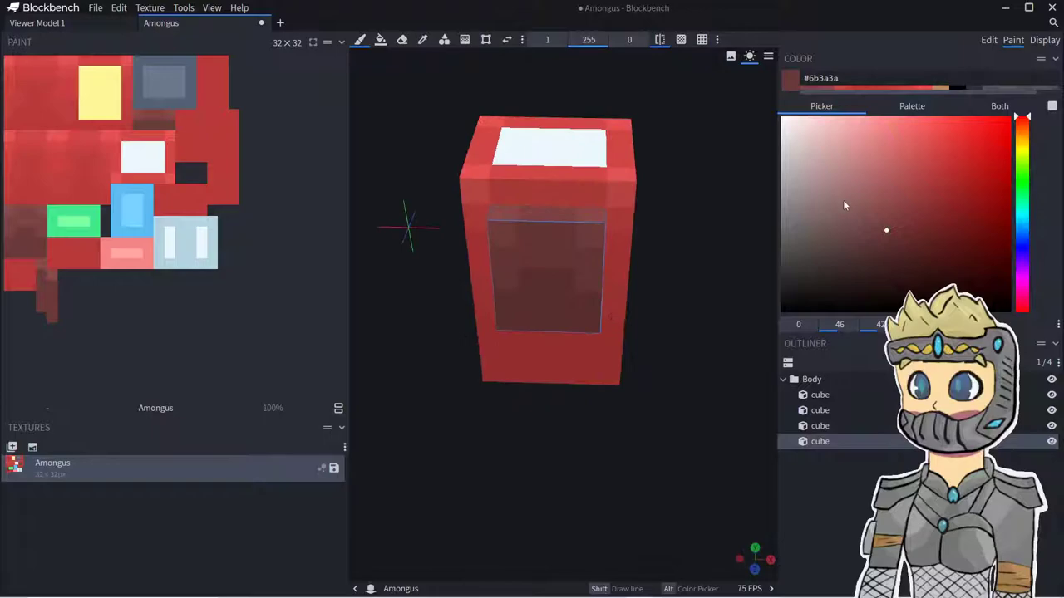
pyautogui.click(923, 157)
pyautogui.moveTo(590, 153)
pyautogui.mouseDown()
pyautogui.moveTo(506, 149)
pyautogui.moveTo(534, 147)
pyautogui.mouseUp()
# - Paint a three-row teal visor across the body's upper front in shades including #42c3cc and #3db9c1
pyautogui.click(1022, 217)
pyautogui.click(919, 172)
pyautogui.moveTo(706, 250); pyautogui.dragTo(448, 204)
pyautogui.moveTo(582, 249); pyautogui.dragTo(520, 207, button='middle')
pyautogui.moveTo(513, 172)
pyautogui.mouseDown()
pyautogui.moveTo(584, 180)
pyautogui.moveTo(539, 164)
pyautogui.moveTo(510, 197)
pyautogui.moveTo(595, 196)
pyautogui.moveTo(512, 223)
pyautogui.mouseUp()
pyautogui.click(929, 149)
pyautogui.click(936, 156)
pyautogui.scroll(-3, 615, 246)
pyautogui.moveTo(689, 299); pyautogui.dragTo(716, 285)
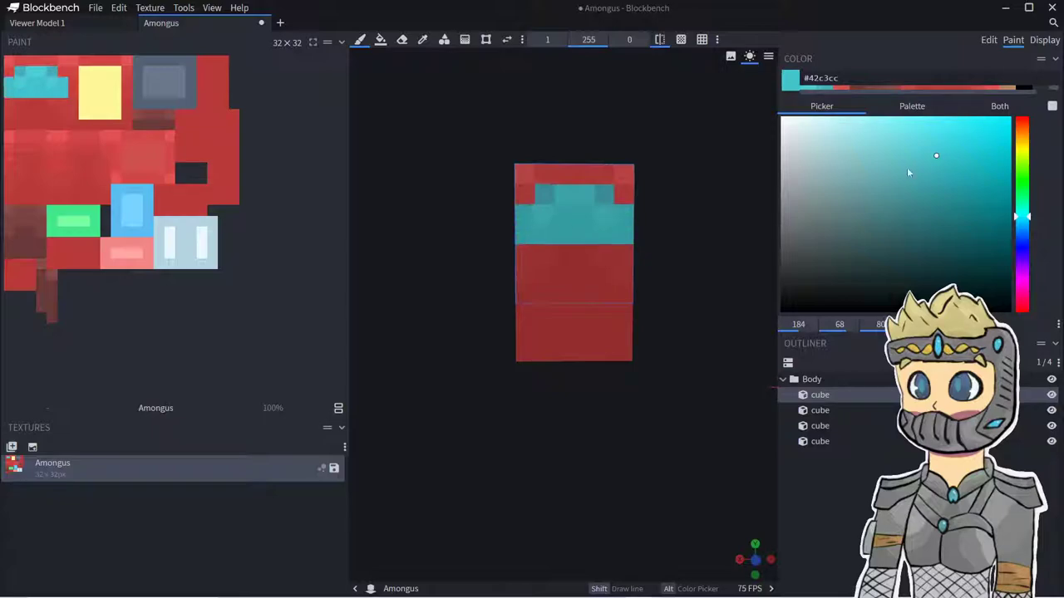
pyautogui.click(937, 164)
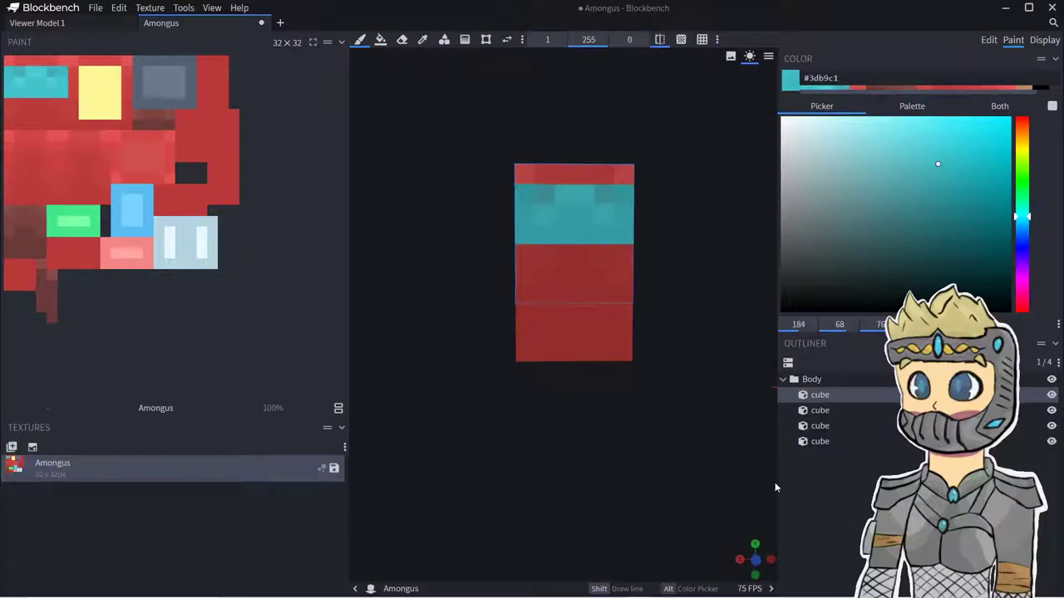
pyautogui.moveTo(732, 349); pyautogui.dragTo(717, 353)
# - Add dark grey #3e3e3e pixels on the front for the top corners, two visor eyes and a crooked mouth, then deselect the cube
pyautogui.click(781, 252)
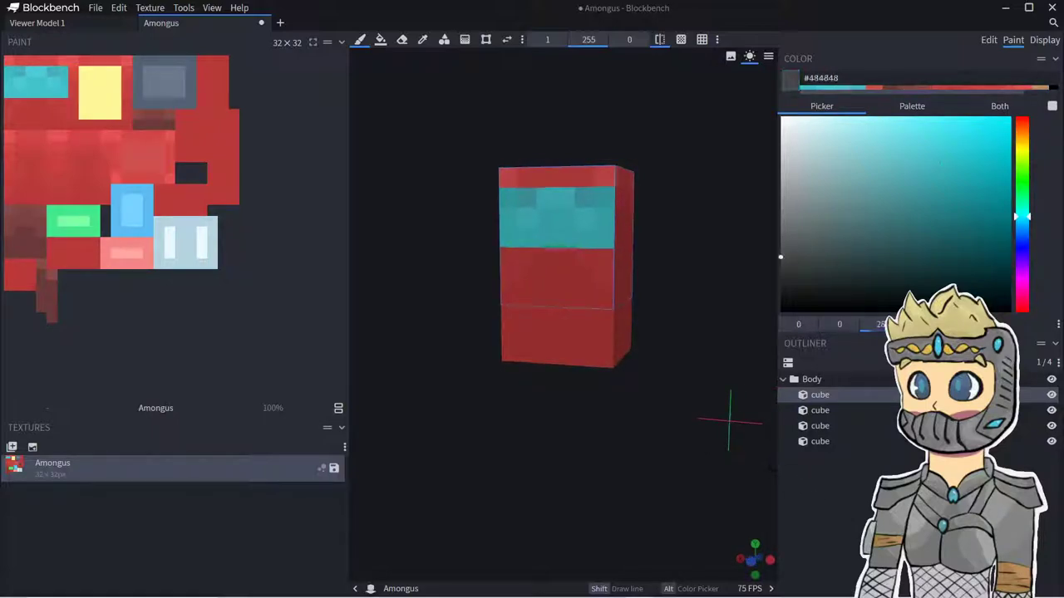
pyautogui.click(597, 173)
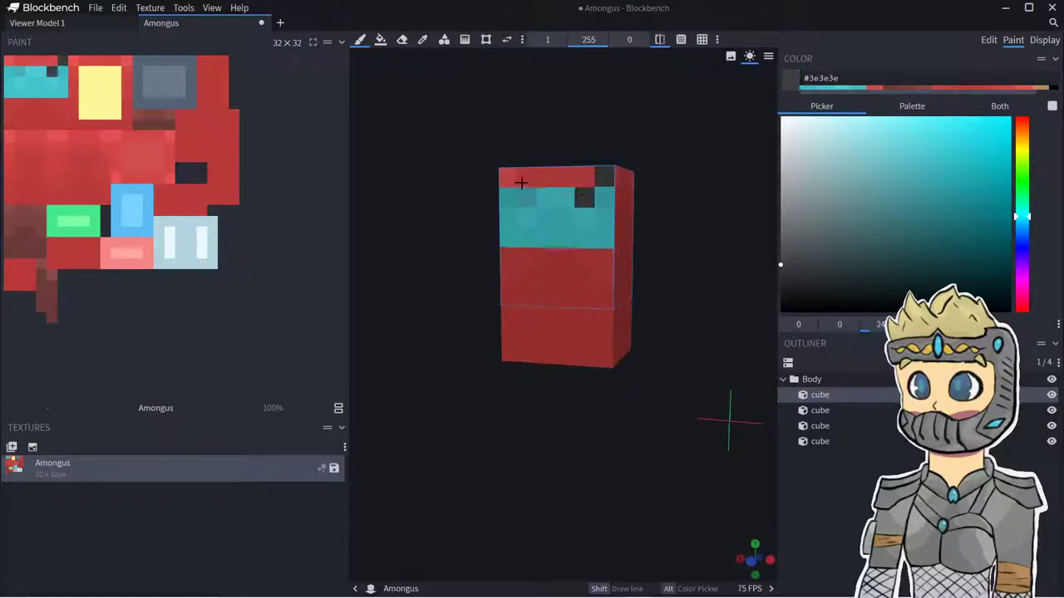
pyautogui.click(511, 179)
pyautogui.click(526, 196)
pyautogui.moveTo(667, 299); pyautogui.dragTo(703, 301)
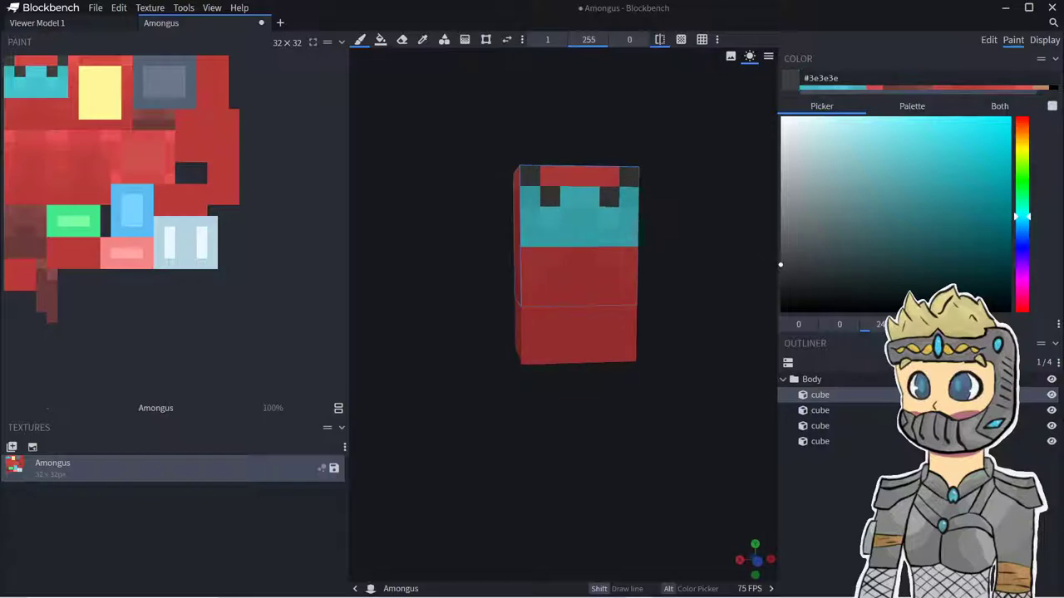
pyautogui.moveTo(736, 343); pyautogui.dragTo(721, 339)
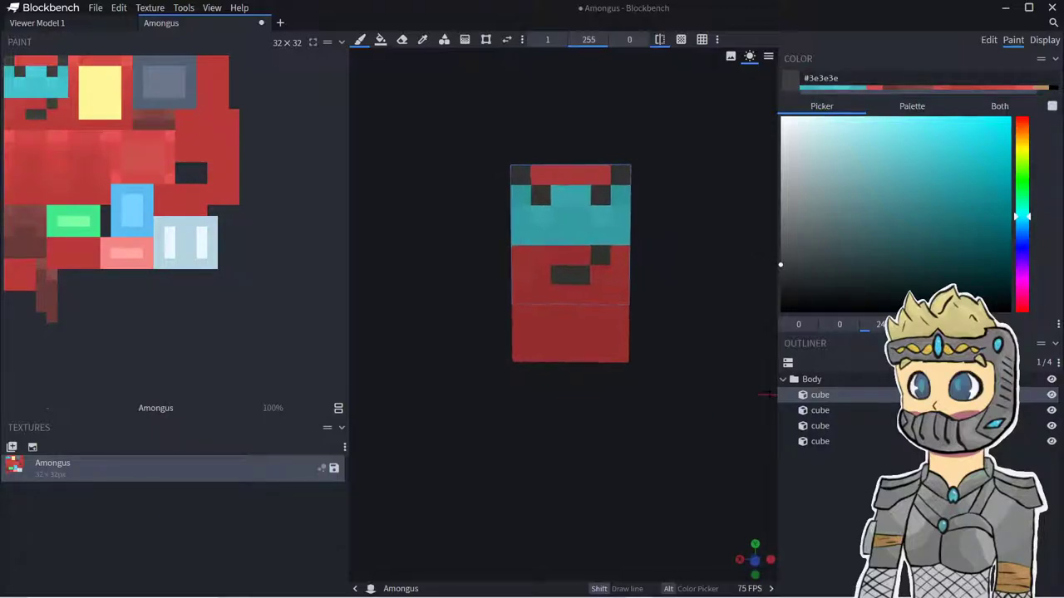
pyautogui.click(819, 491)
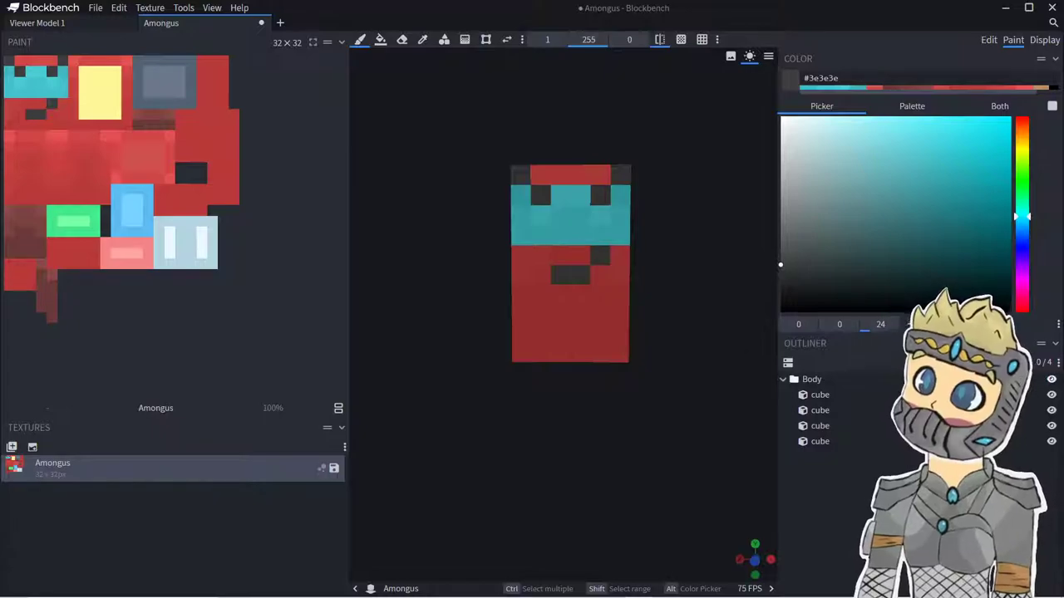
# - Create a new Java Block/Item project named Sonic
pyautogui.click(280, 22)
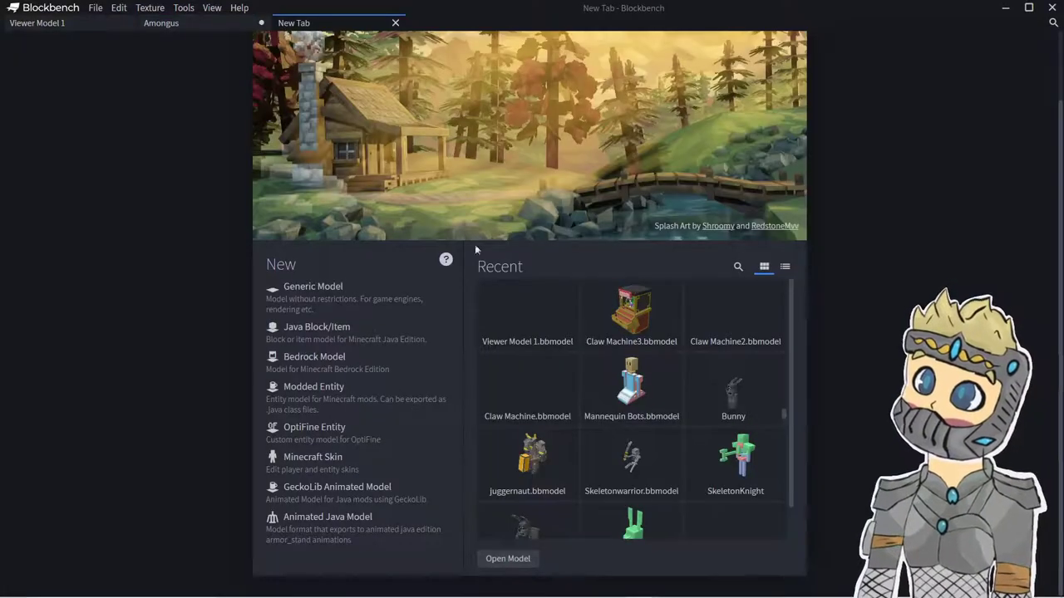
pyautogui.click(402, 334)
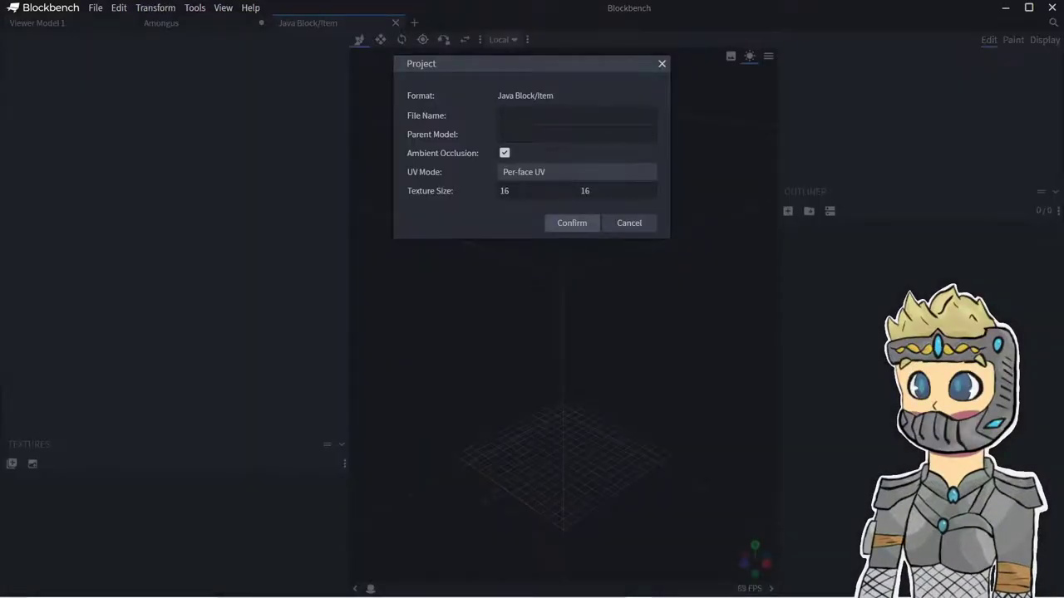
pyautogui.click(572, 223)
# - Add a group named Sonic with a nested group named Head
pyautogui.click(808, 211)
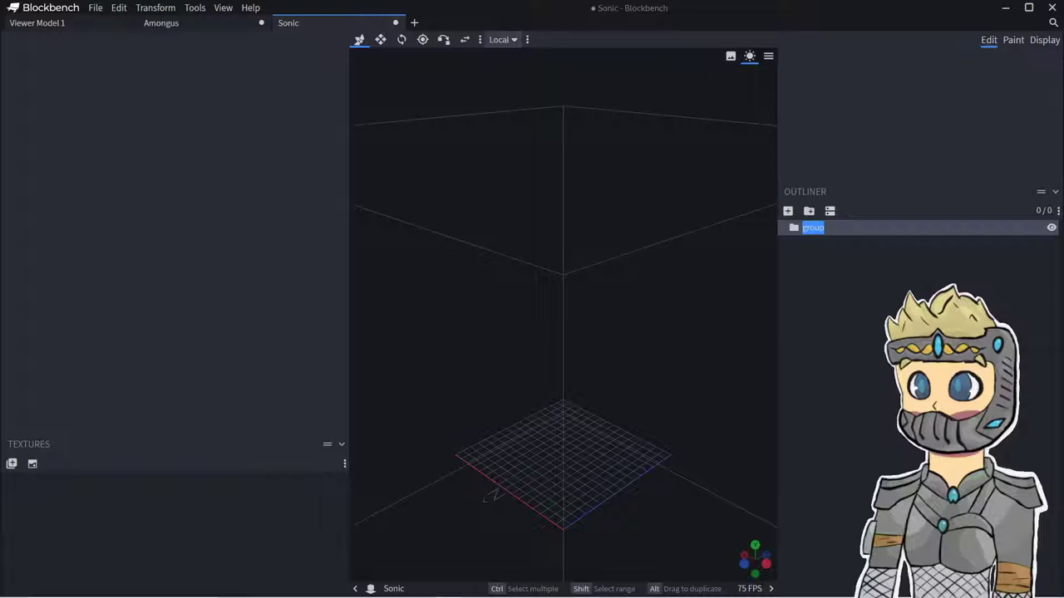
pyautogui.moveTo(552, 345); pyautogui.dragTo(683, 269)
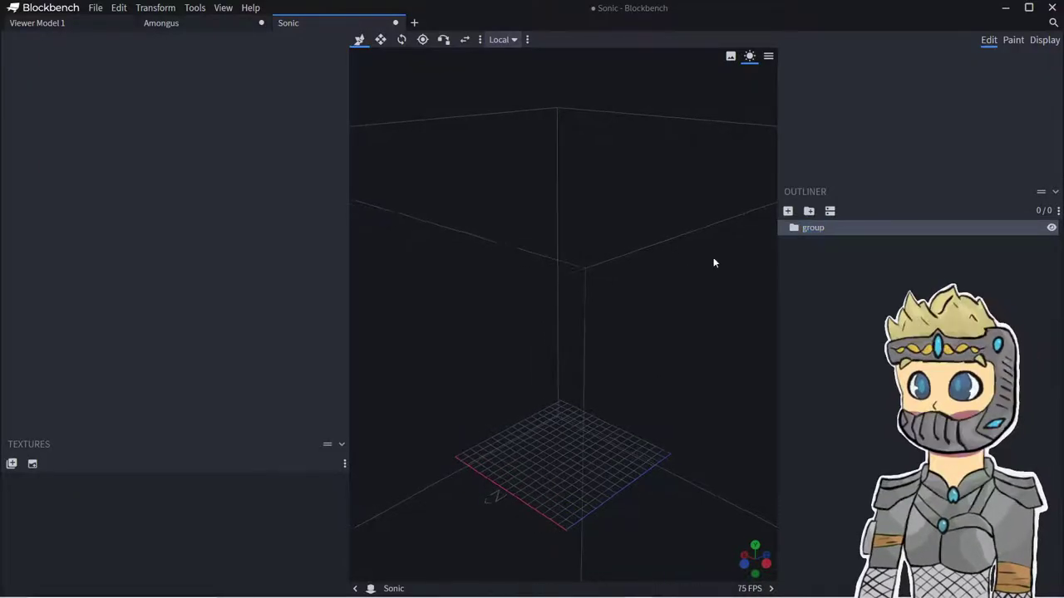
pyautogui.doubleClick(812, 228)
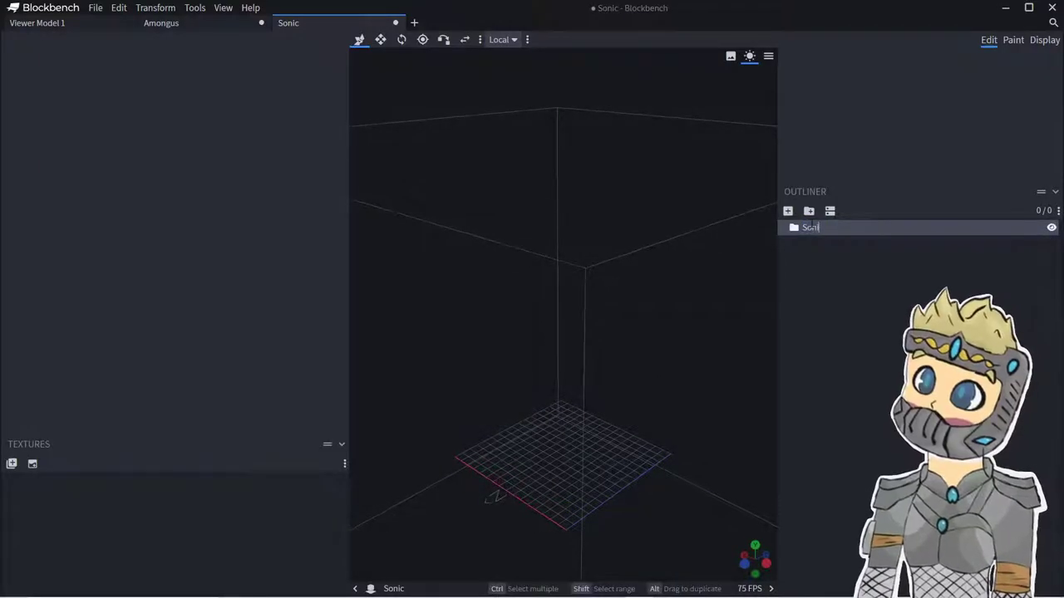
pyautogui.write('Sonic')
pyautogui.click(809, 210)
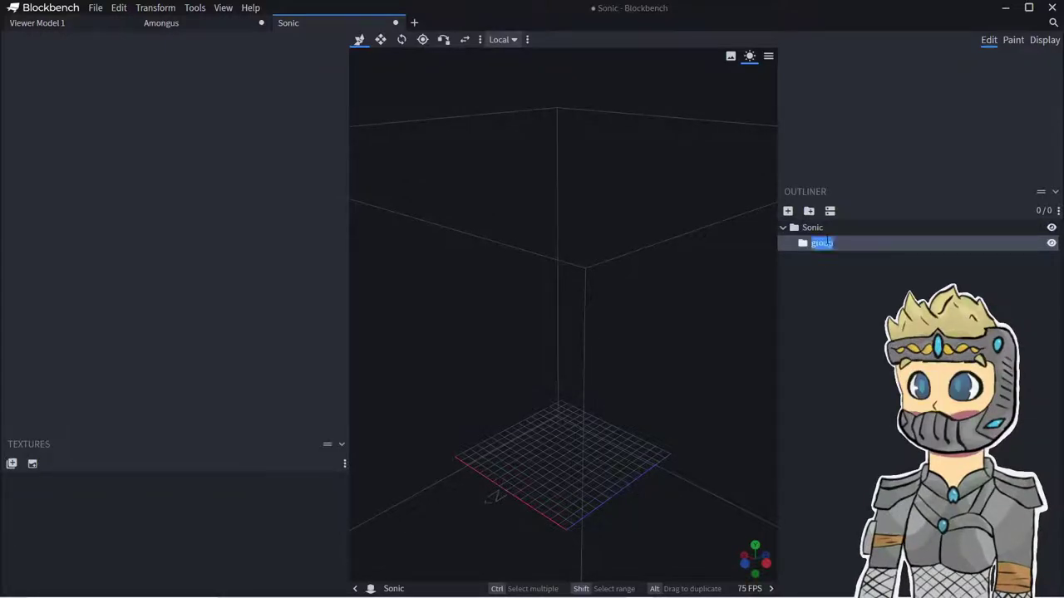
pyautogui.write('Head')
# - Add a cube to the Head group and shift it to 6 on the Z axis
pyautogui.click(788, 211)
pyautogui.moveTo(656, 501); pyautogui.dragTo(602, 484)
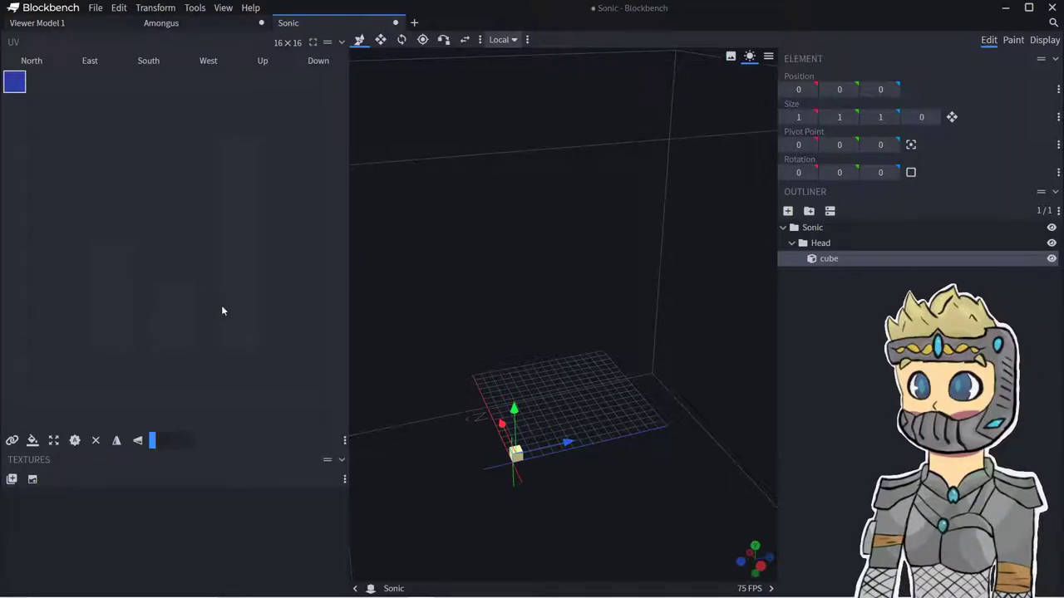
pyautogui.moveTo(388, 454); pyautogui.dragTo(388, 440, button='right')
pyautogui.scroll(3, 389, 441)
pyautogui.moveTo(552, 466); pyautogui.dragTo(595, 444)
pyautogui.click(382, 40)
pyautogui.moveTo(615, 321); pyautogui.dragTo(694, 321)
# - Set the head cube's size to 8 × 8 × 8
pyautogui.click(794, 118)
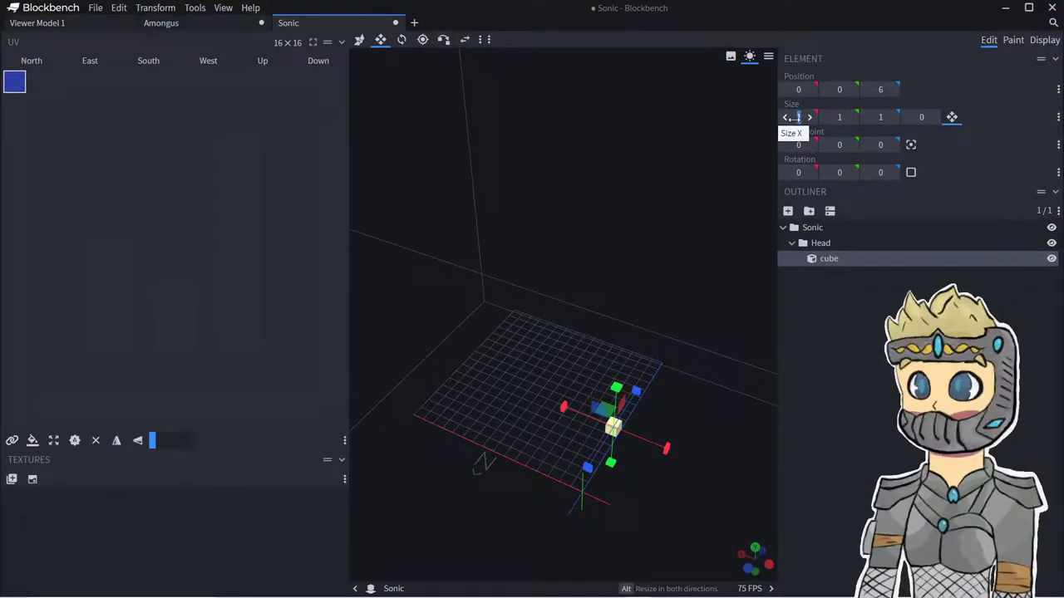
pyautogui.write('8')
pyautogui.click(843, 117)
pyautogui.write('8')
pyautogui.press('Return')
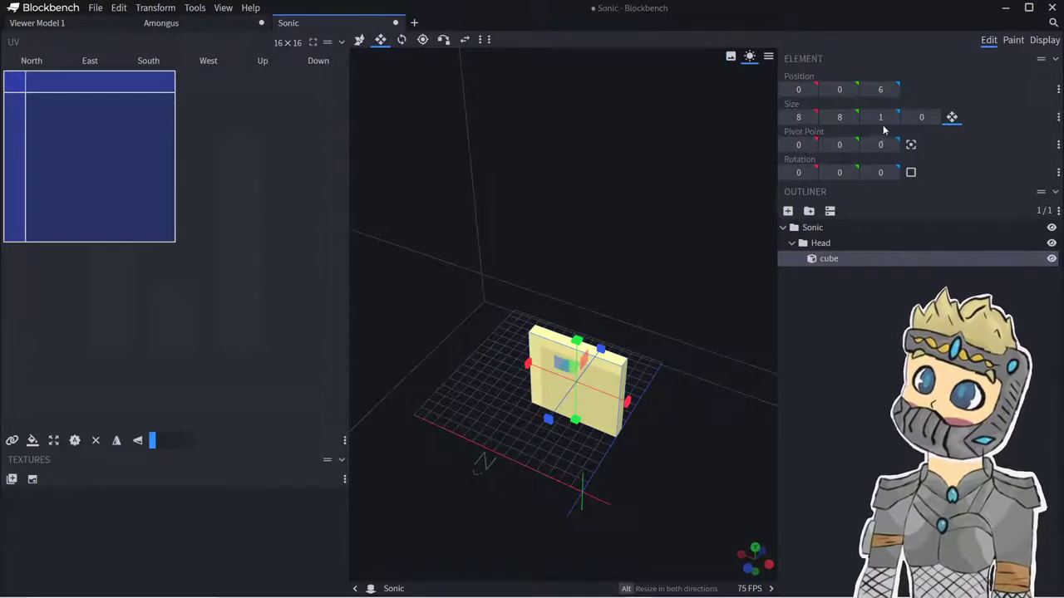
pyautogui.moveTo(879, 117); pyautogui.dragTo(886, 118)
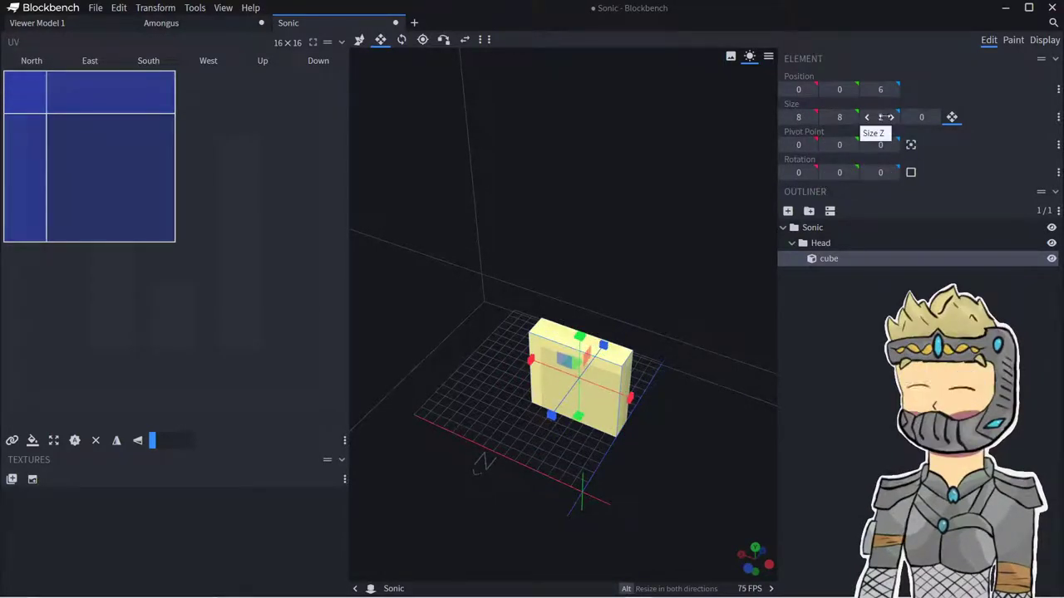
pyautogui.write('8')
# - Move the head cube to position 3, 9, 3 so it sits raised above the grid
pyautogui.moveTo(688, 319); pyautogui.dragTo(462, 134)
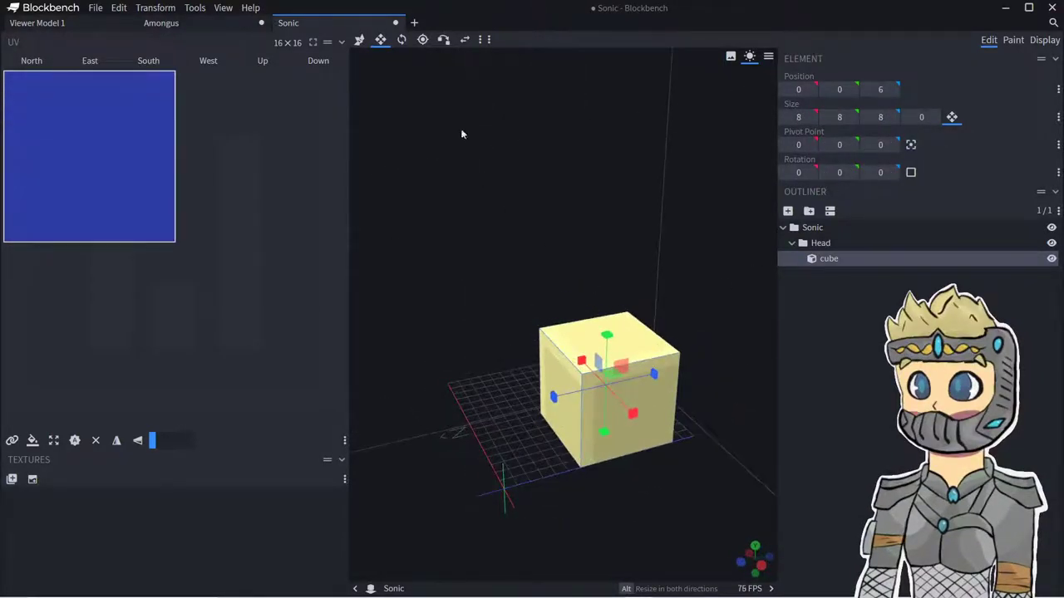
pyautogui.click(359, 40)
pyautogui.moveTo(648, 359); pyautogui.dragTo(612, 387)
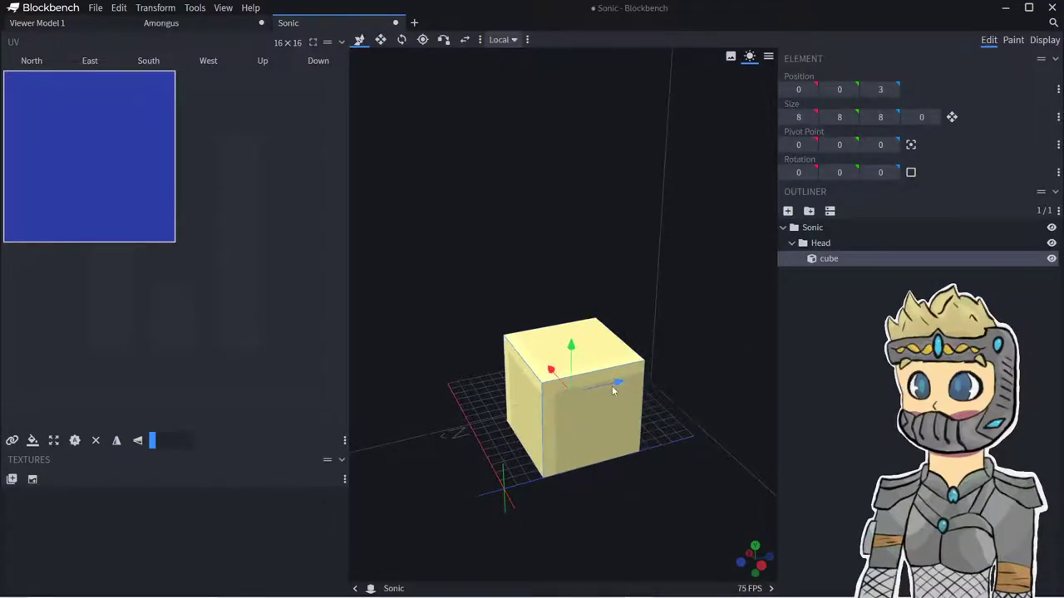
pyautogui.moveTo(572, 347); pyautogui.dragTo(571, 237)
pyautogui.moveTo(487, 282)
pyautogui.mouseDown()
pyautogui.moveTo(563, 307)
pyautogui.moveTo(488, 280)
pyautogui.mouseUp()
# - Duplicate the head cube and move the copy in front of it to Z position -5
pyautogui.rightClick(520, 287)
pyautogui.click(548, 329)
pyautogui.moveTo(570, 261); pyautogui.dragTo(522, 309)
# - Resize the front copy to 8 × 4 × 2 so it forms a low muzzle against the head
pyautogui.click(423, 40)
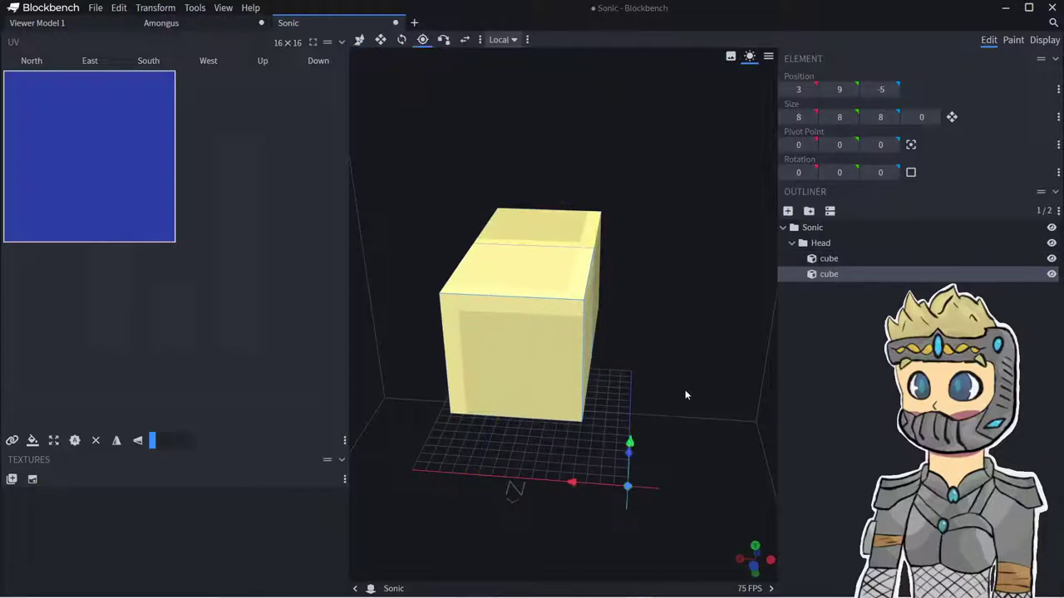
pyautogui.moveTo(685, 394); pyautogui.dragTo(532, 391)
pyautogui.click(380, 40)
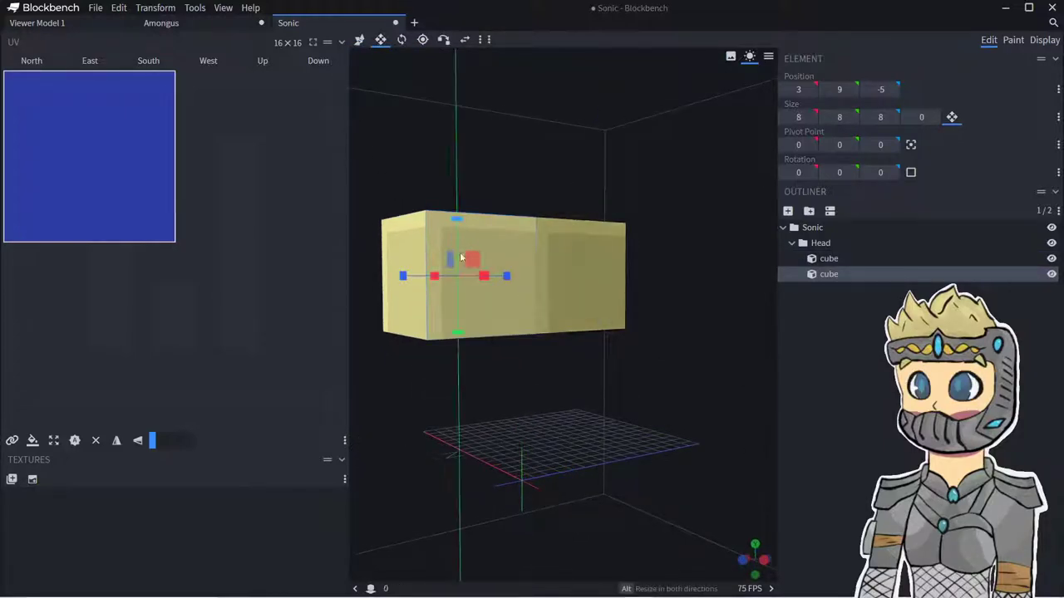
pyautogui.moveTo(461, 252); pyautogui.dragTo(464, 288)
pyautogui.moveTo(587, 482); pyautogui.dragTo(692, 508)
pyautogui.moveTo(663, 472); pyautogui.dragTo(695, 509)
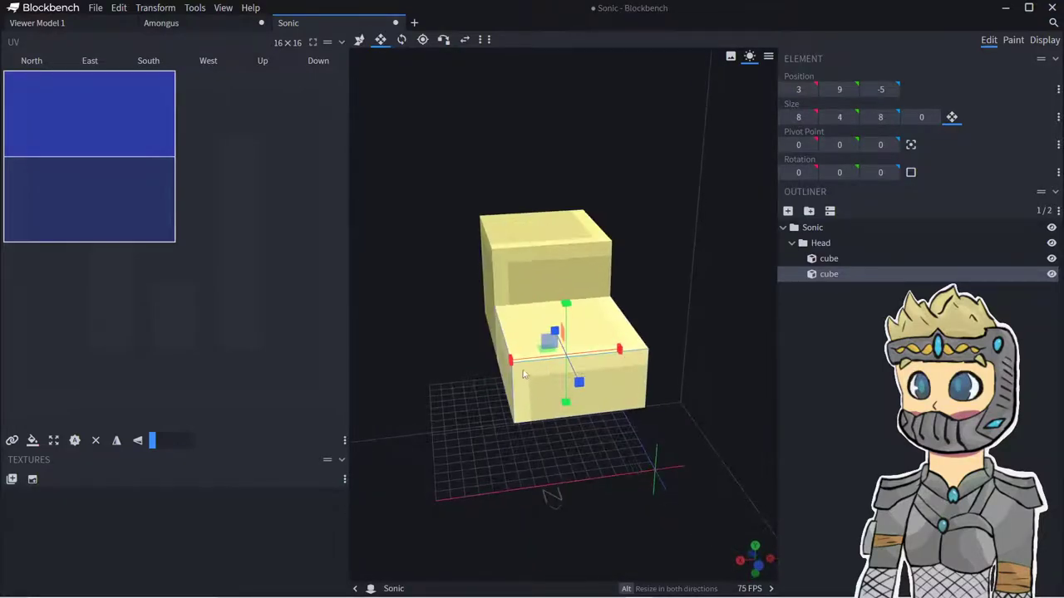
pyautogui.moveTo(580, 383); pyautogui.dragTo(517, 339)
pyautogui.moveTo(618, 329); pyautogui.dragTo(601, 331)
pyautogui.moveTo(640, 382); pyautogui.dragTo(554, 371)
pyautogui.moveTo(551, 330); pyautogui.dragTo(570, 335)
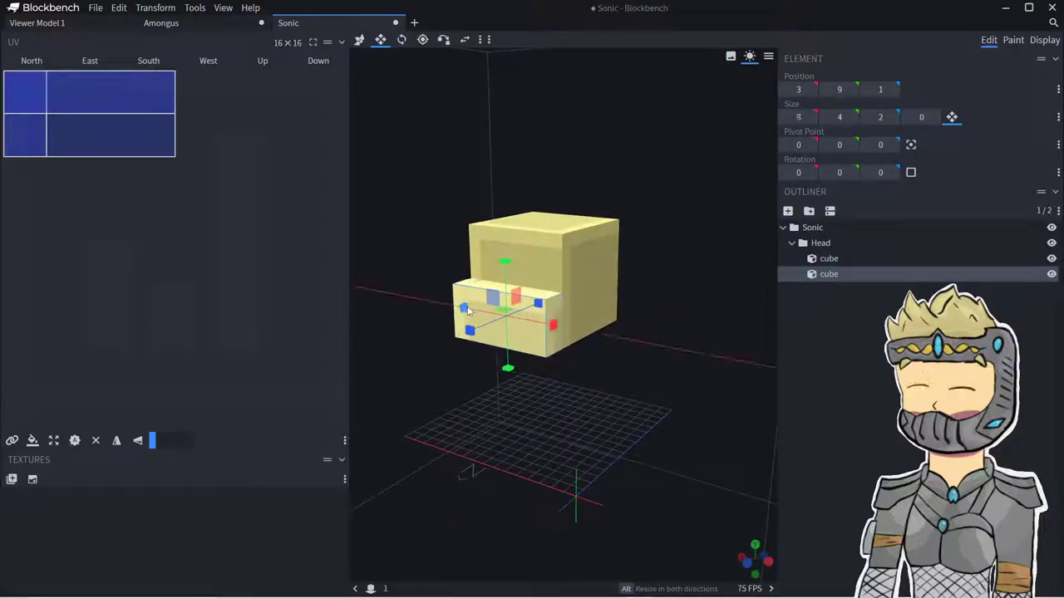
# - Raise the main head cube's height to 10
pyautogui.click(538, 225)
pyautogui.moveTo(536, 224); pyautogui.dragTo(541, 193)
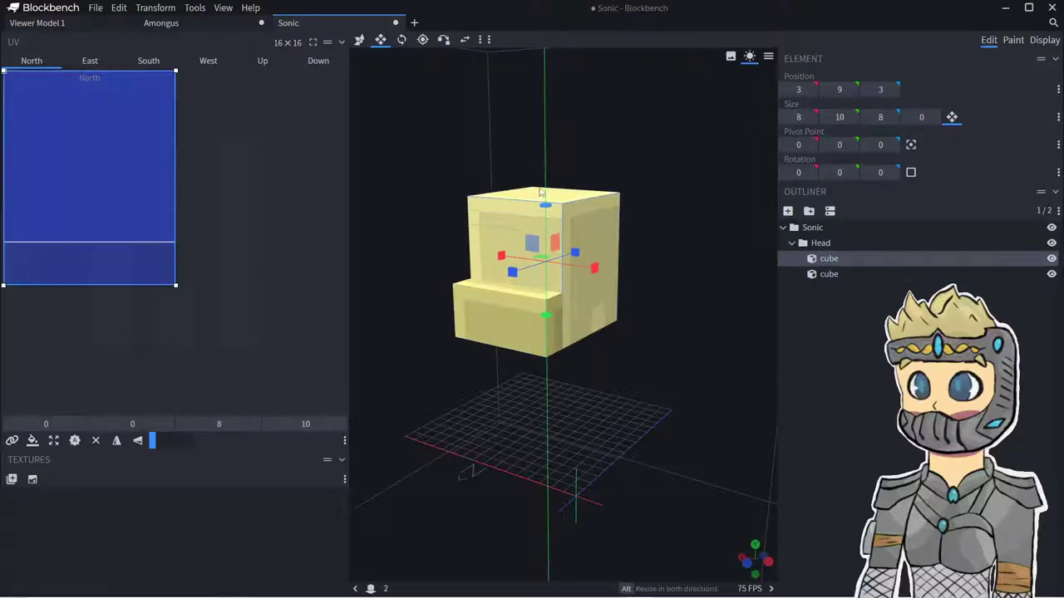
# - Duplicate the muzzle cube and shrink the copy to a 2 × 2 × 2 nose at position 6, 12, 0
pyautogui.rightClick(492, 321)
pyautogui.click(532, 361)
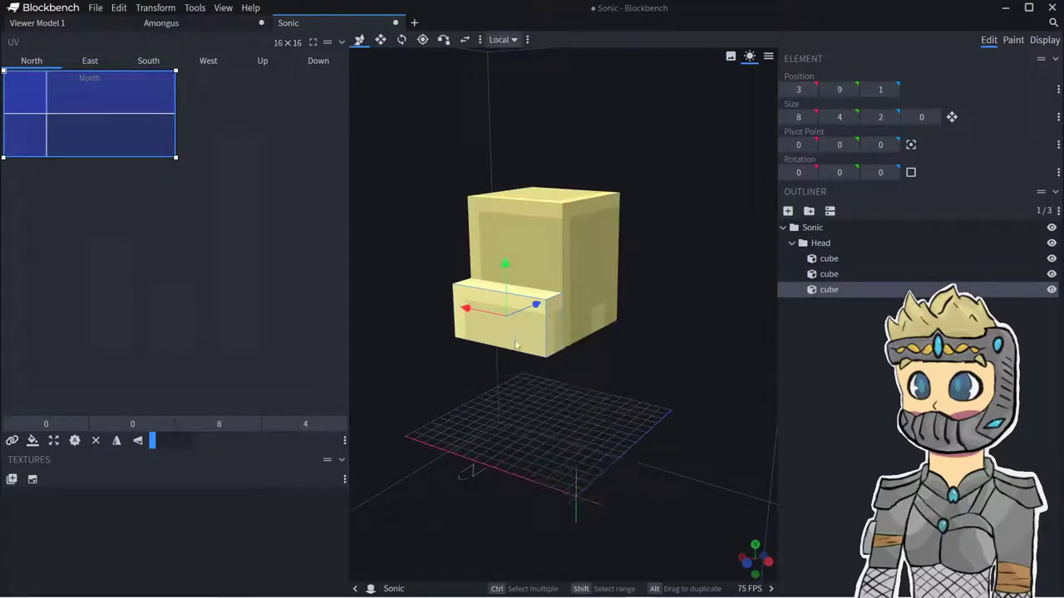
pyautogui.click(380, 39)
pyautogui.scroll(5, 624, 449)
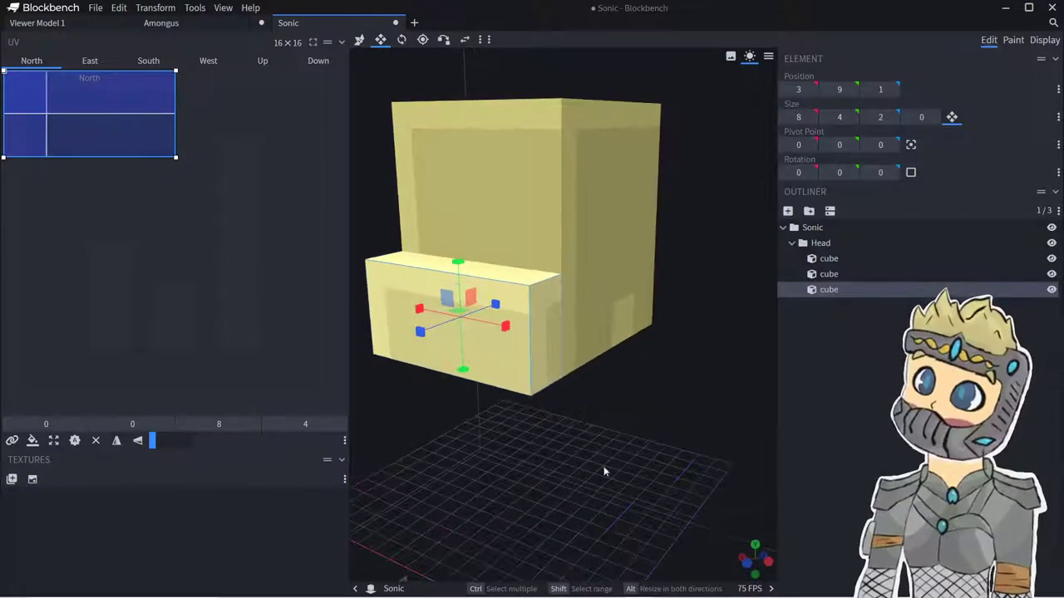
pyautogui.moveTo(420, 333); pyautogui.dragTo(441, 319)
pyautogui.moveTo(516, 336); pyautogui.dragTo(479, 324)
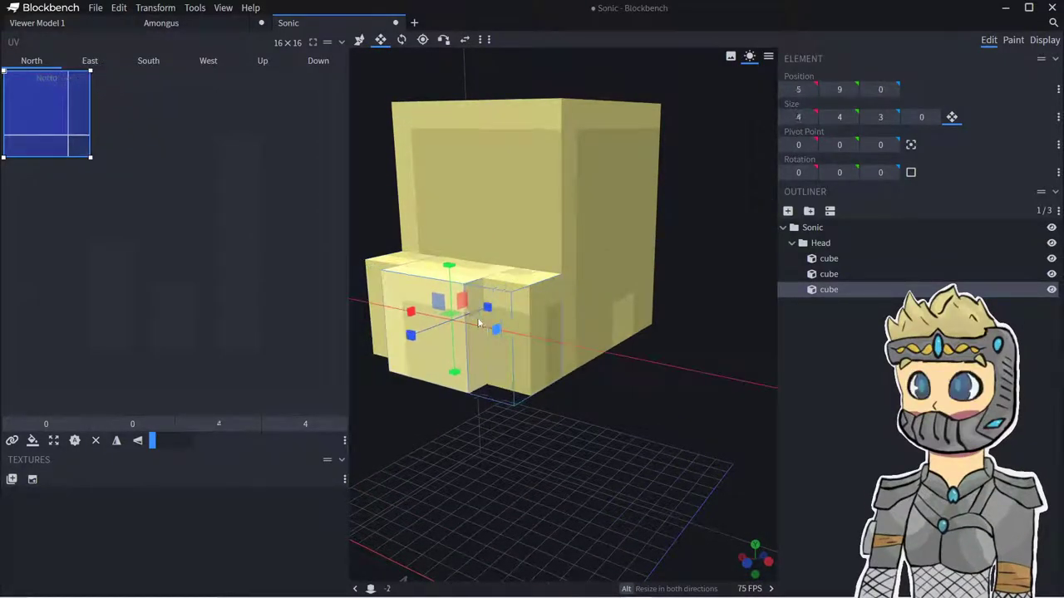
pyautogui.moveTo(448, 265); pyautogui.dragTo(462, 282)
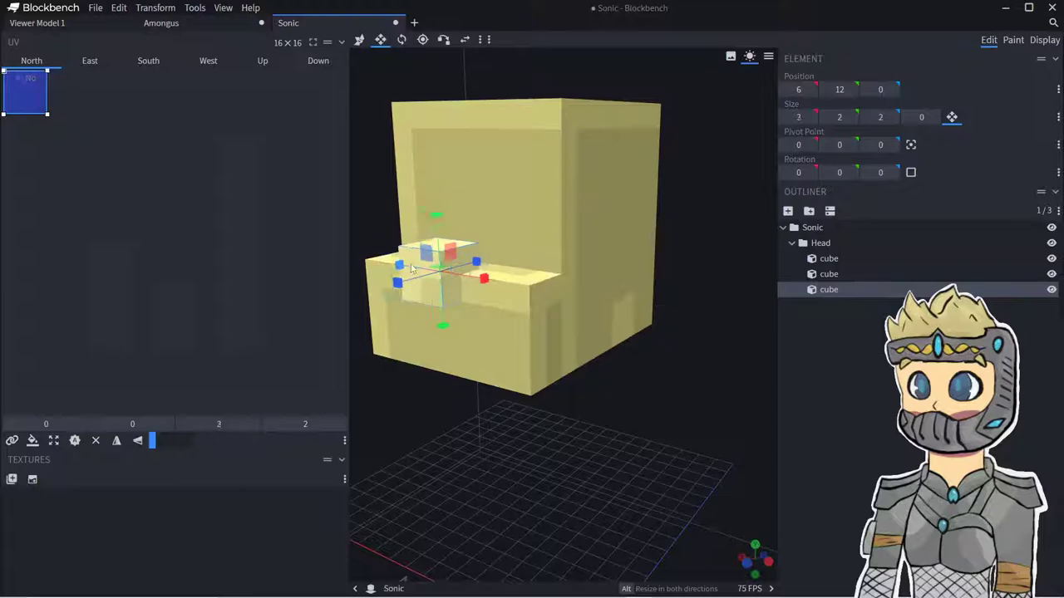
# - Center the nose cube's pivot at 7, 13, 1 and rotate the cube -45° about the X axis
pyautogui.click(429, 41)
pyautogui.scroll(-3, 570, 394)
pyautogui.moveTo(584, 515); pyautogui.dragTo(584, 266)
pyautogui.moveTo(601, 377); pyautogui.dragTo(656, 365)
pyautogui.moveTo(640, 287)
pyautogui.mouseDown()
pyautogui.moveTo(533, 271)
pyautogui.moveTo(648, 275)
pyautogui.mouseUp()
pyautogui.moveTo(642, 275); pyautogui.dragTo(520, 275)
pyautogui.moveTo(666, 393); pyautogui.dragTo(582, 399)
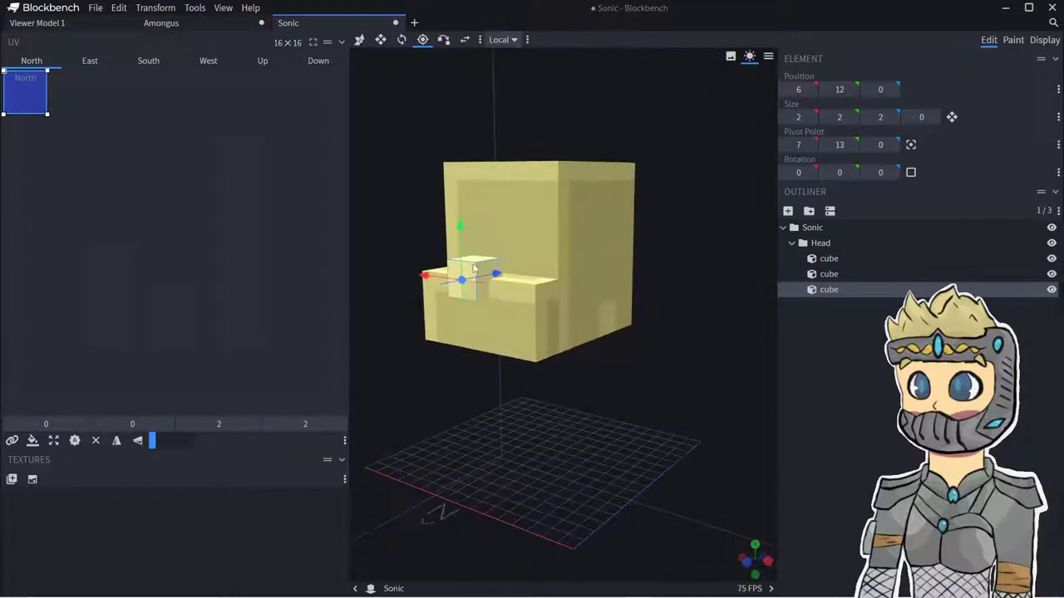
pyautogui.moveTo(500, 274); pyautogui.dragTo(512, 273)
pyautogui.click(403, 42)
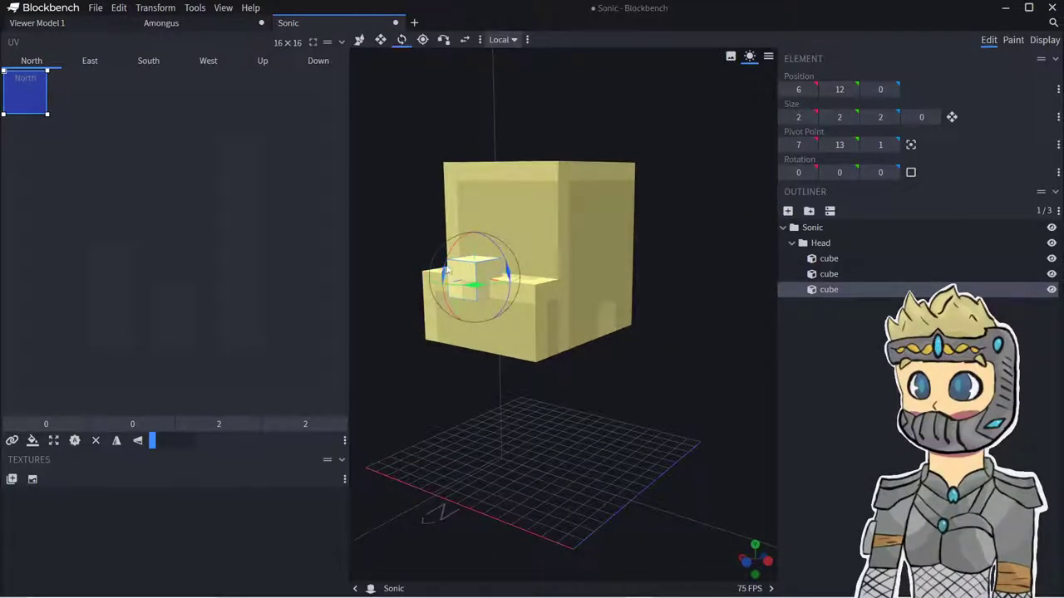
pyautogui.moveTo(445, 272); pyautogui.dragTo(443, 289)
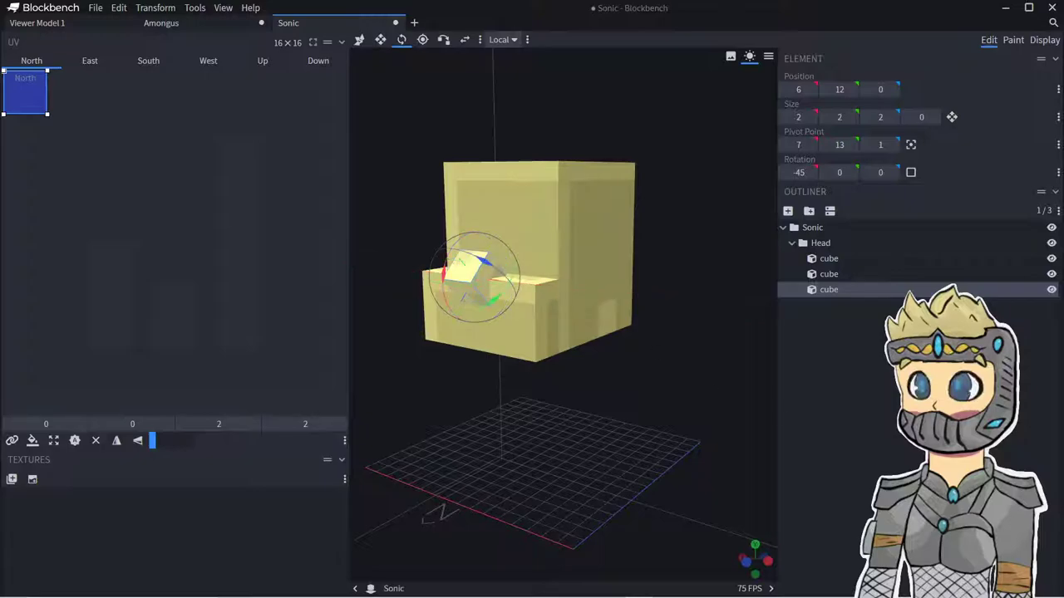
# - Duplicate the large 8 × 10 × 8 head cube
pyautogui.click(587, 468)
pyautogui.moveTo(587, 468); pyautogui.dragTo(637, 332)
pyautogui.rightClick(626, 257)
pyautogui.click(712, 294)
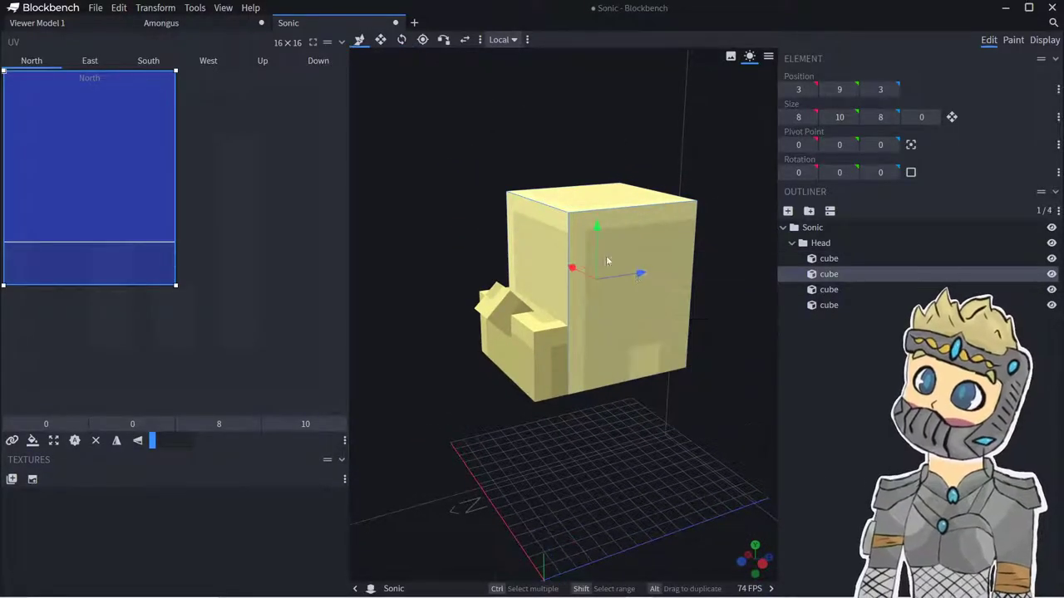
# - Move the duplicated head cube to the head's side and resize it to 4 × 10 × 3 at position -1, 9, 4
pyautogui.moveTo(572, 268); pyautogui.dragTo(695, 303)
pyautogui.click(380, 40)
pyautogui.moveTo(612, 316); pyautogui.dragTo(674, 305)
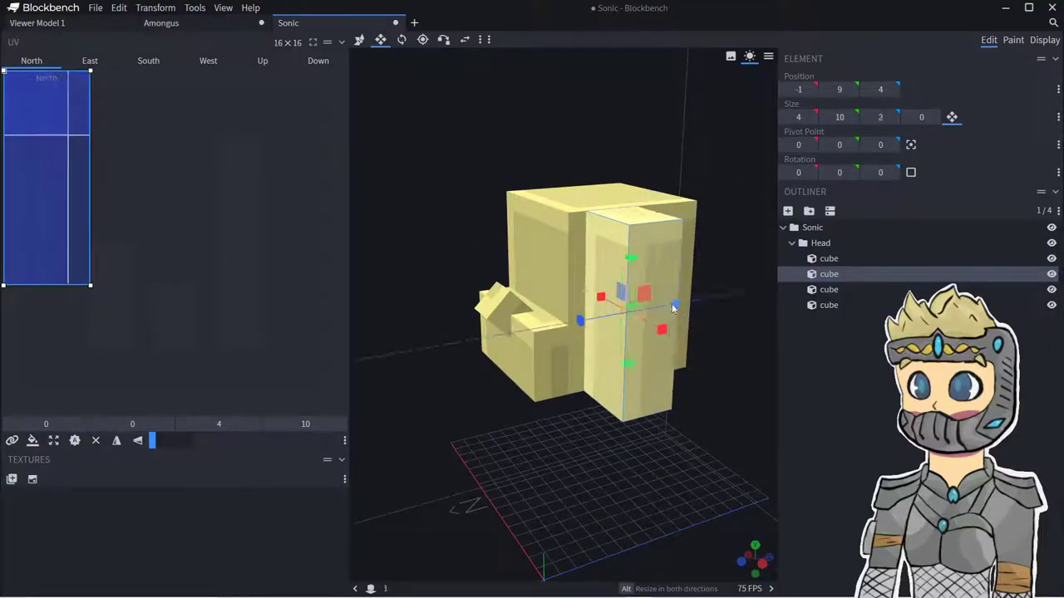
# - Set the side cube's pivot point to 3, 19, 6 at the top of the head
pyautogui.click(422, 39)
pyautogui.moveTo(441, 133); pyautogui.dragTo(566, 421)
pyautogui.moveTo(591, 531); pyautogui.dragTo(601, 218)
pyautogui.moveTo(637, 162); pyautogui.dragTo(706, 150)
pyautogui.moveTo(645, 211); pyautogui.dragTo(591, 209)
pyautogui.moveTo(700, 179); pyautogui.dragTo(627, 191)
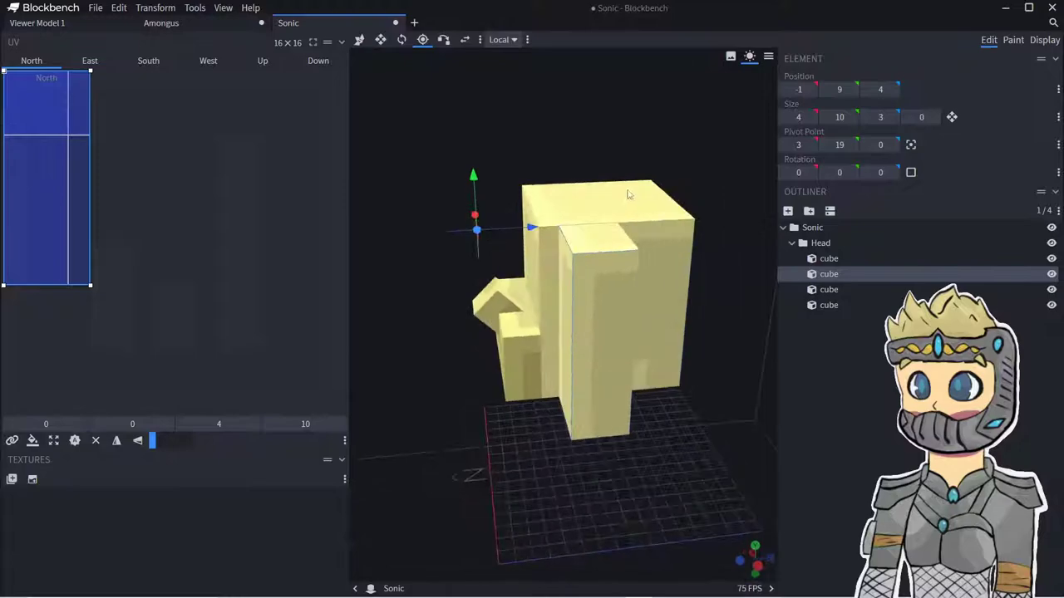
pyautogui.moveTo(541, 229); pyautogui.dragTo(568, 233)
# - Resize the side cube to 3 × 10 × 4 at position 0, 9, 4 and swing it up about the X axis as a spike
pyautogui.moveTo(622, 222); pyautogui.dragTo(653, 221)
pyautogui.click(380, 39)
pyautogui.moveTo(606, 359); pyautogui.dragTo(657, 323)
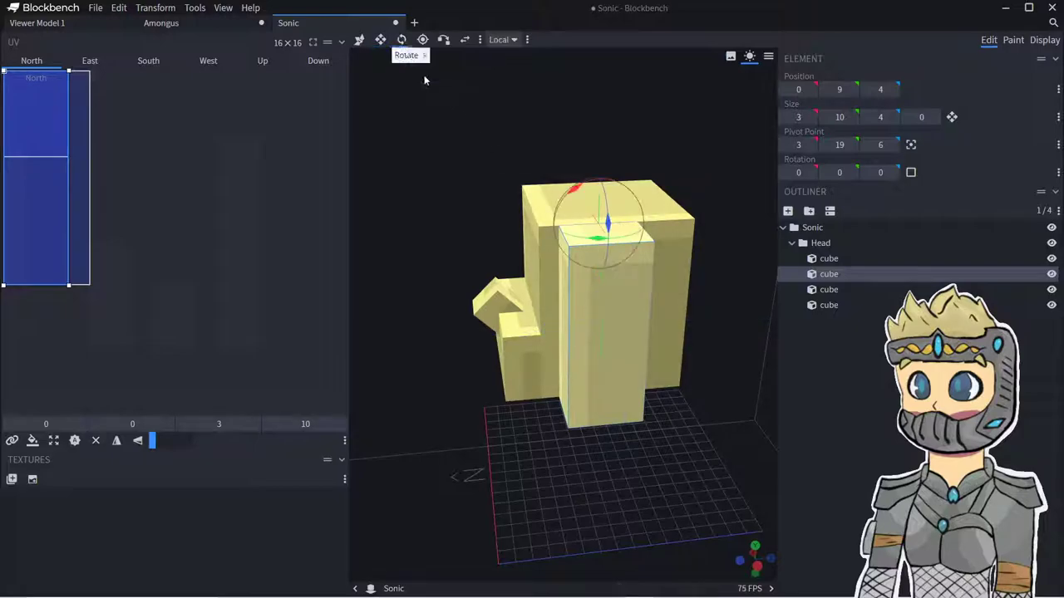
pyautogui.moveTo(604, 265); pyautogui.dragTo(723, 411)
# - Duplicate the tilted spike and place the copy at position 3, 18, 4 on top of the head
pyautogui.moveTo(611, 133); pyautogui.dragTo(572, 137)
pyautogui.rightClick(651, 176)
pyautogui.click(678, 214)
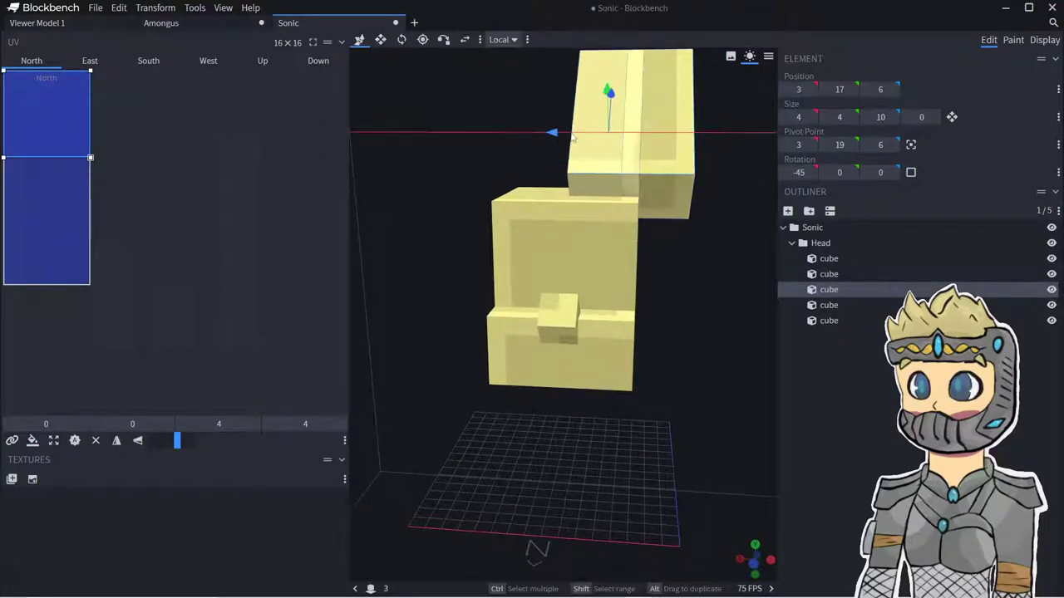
pyautogui.moveTo(677, 276); pyautogui.dragTo(622, 281)
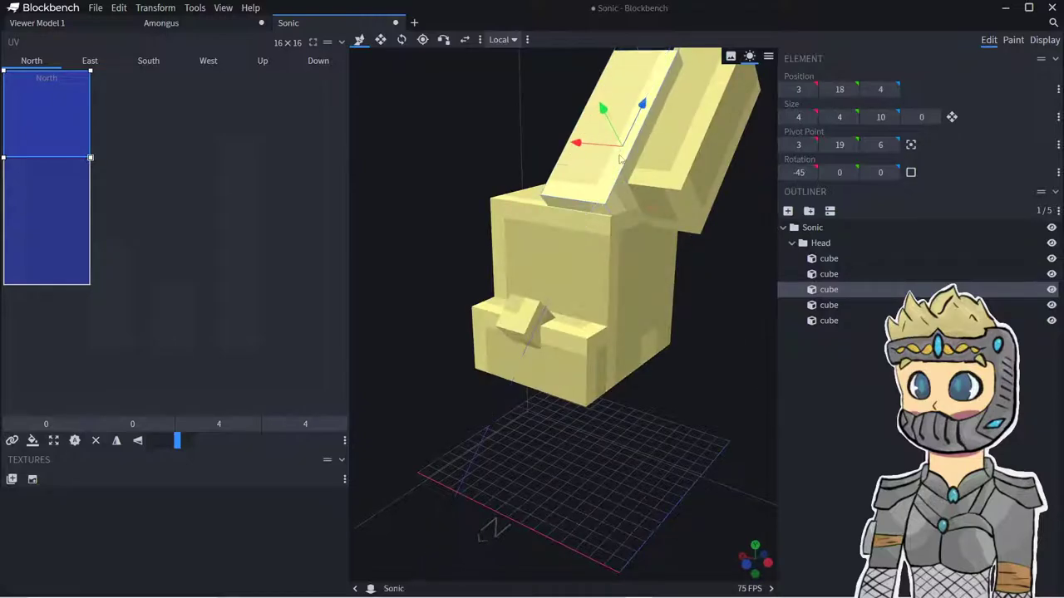
# - Duplicate the top spike, place the copy at position 6, 18, 4 and resize it to 4 × 5 × 10
pyautogui.rightClick(622, 171)
pyautogui.click(644, 213)
pyautogui.moveTo(499, 169); pyautogui.dragTo(507, 145)
pyautogui.click(381, 39)
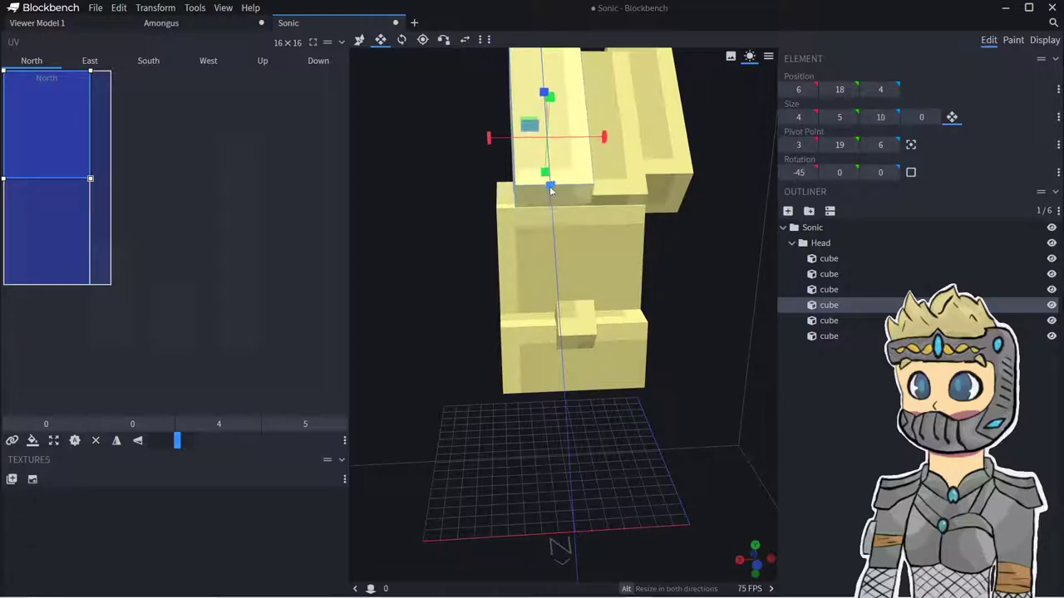
# - Duplicate the 4 × 4 × 10 spike beside the central one and place the copy at position 10, 17, 3 on the head's opposite side
pyautogui.click(597, 189)
pyautogui.rightClick(599, 192)
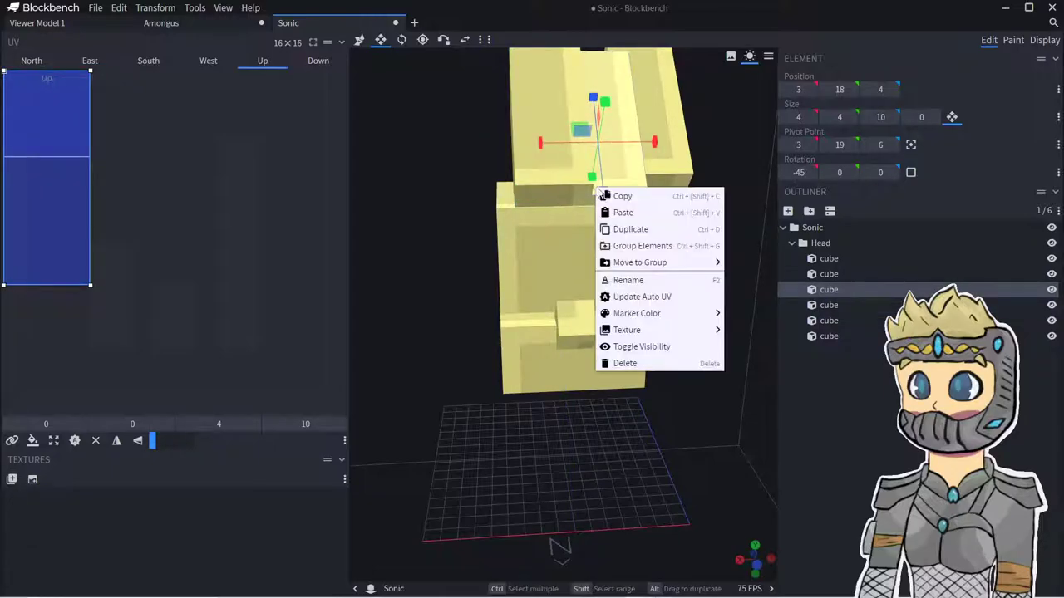
pyautogui.click(629, 230)
pyautogui.moveTo(541, 143); pyautogui.dragTo(423, 143)
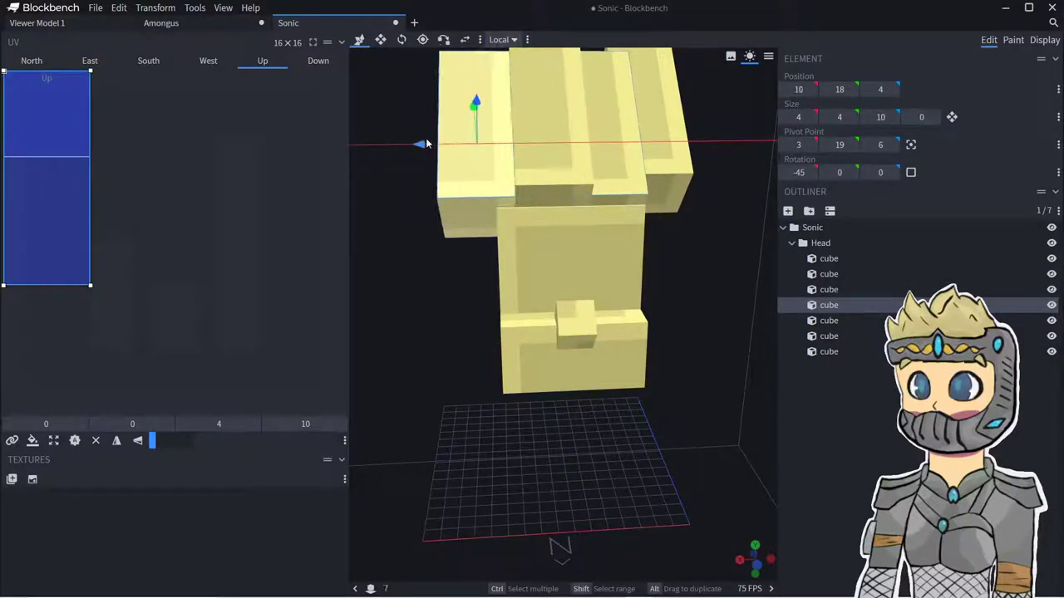
pyautogui.moveTo(420, 279); pyautogui.dragTo(532, 213)
pyautogui.moveTo(520, 100); pyautogui.dragTo(514, 135)
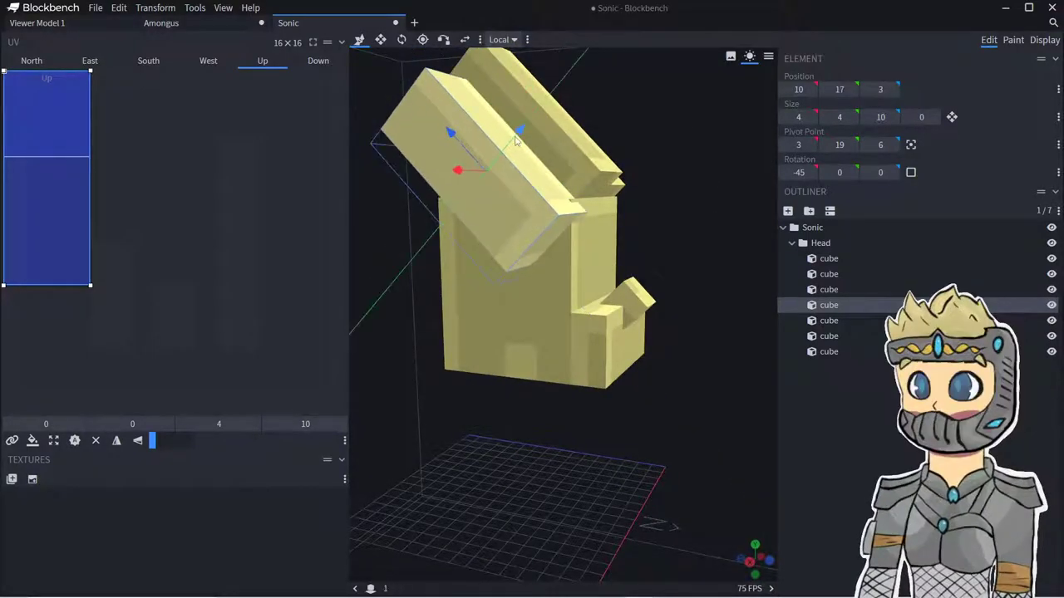
# - Move the original outer spike to position 0, 17, 2 and shorten it to a length of 8
pyautogui.click(682, 420)
pyautogui.moveTo(682, 420); pyautogui.dragTo(656, 189)
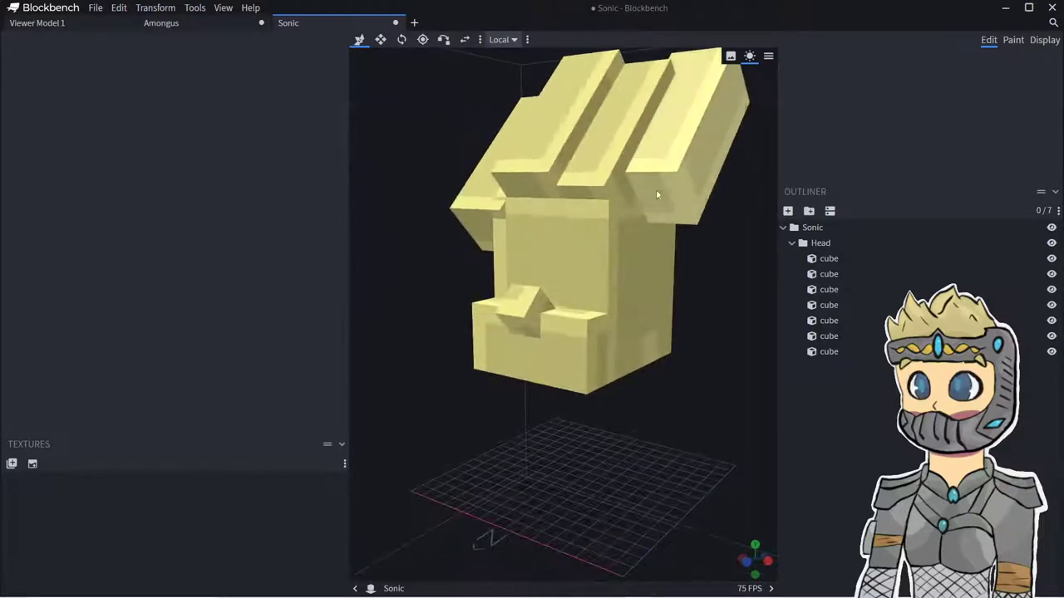
pyautogui.click(688, 125)
pyautogui.moveTo(688, 124); pyautogui.dragTo(668, 154)
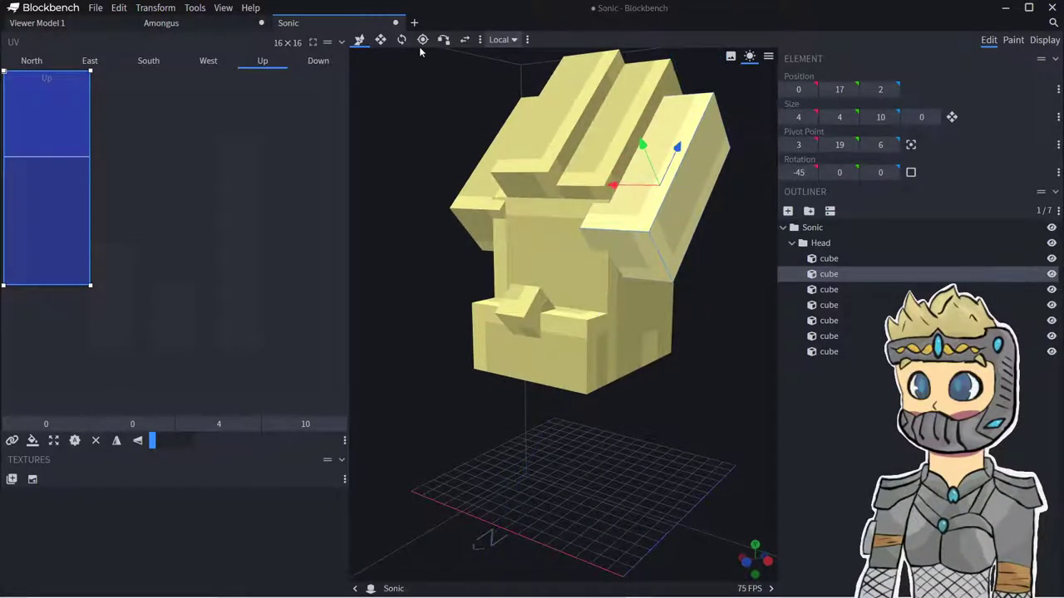
pyautogui.click(384, 41)
pyautogui.moveTo(671, 215); pyautogui.dragTo(678, 202)
# - Rotate the spike beside the central one to 0° and the shortened outer spike to 22.5° about the X axis
pyautogui.click(474, 222)
pyautogui.moveTo(472, 222); pyautogui.dragTo(534, 216)
pyautogui.click(574, 154)
pyautogui.moveTo(720, 140); pyautogui.dragTo(633, 185)
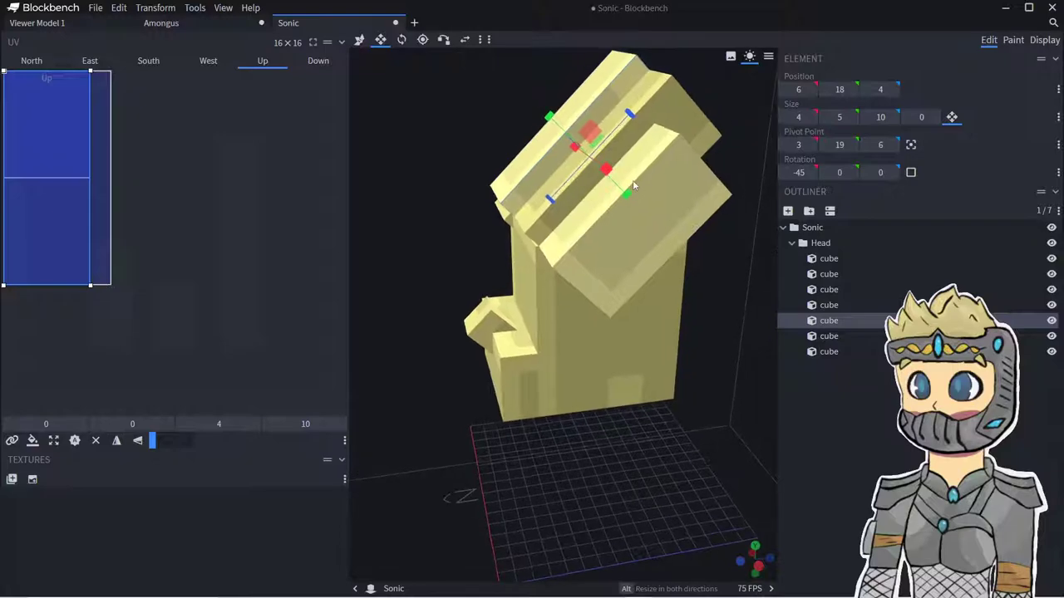
pyautogui.moveTo(569, 211); pyautogui.dragTo(627, 205)
pyautogui.click(601, 158)
pyautogui.click(590, 208)
pyautogui.click(604, 173)
pyautogui.click(654, 189)
# - Rotate the opposite outer spike at position 10, 17, 3 to 22.5° about the X axis
pyautogui.moveTo(378, 236); pyautogui.dragTo(484, 230)
pyautogui.click(519, 220)
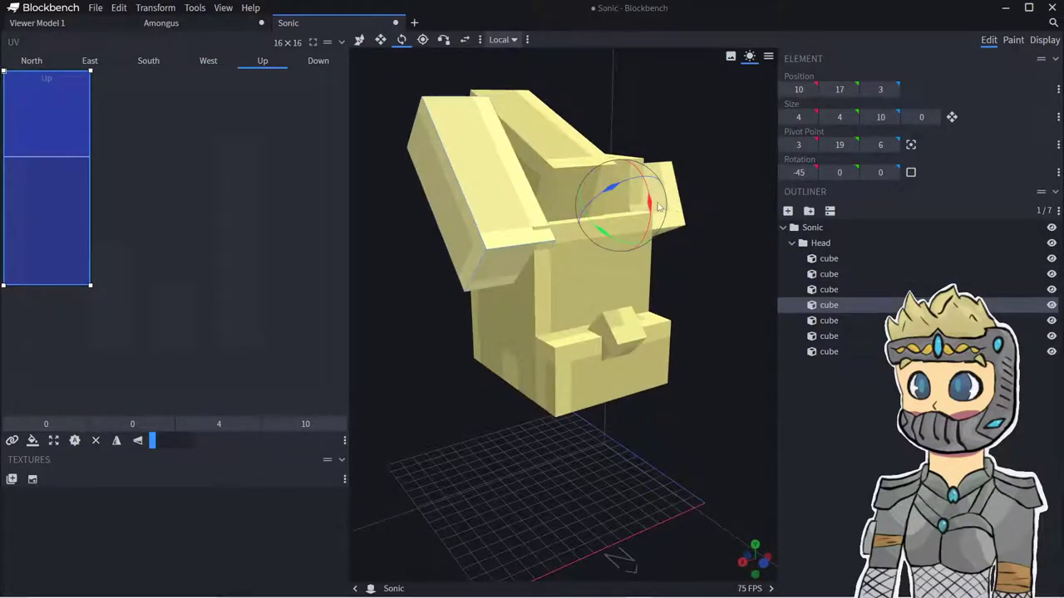
pyautogui.moveTo(649, 184); pyautogui.dragTo(621, 121)
pyautogui.click(722, 390)
pyautogui.moveTo(722, 389); pyautogui.dragTo(582, 333)
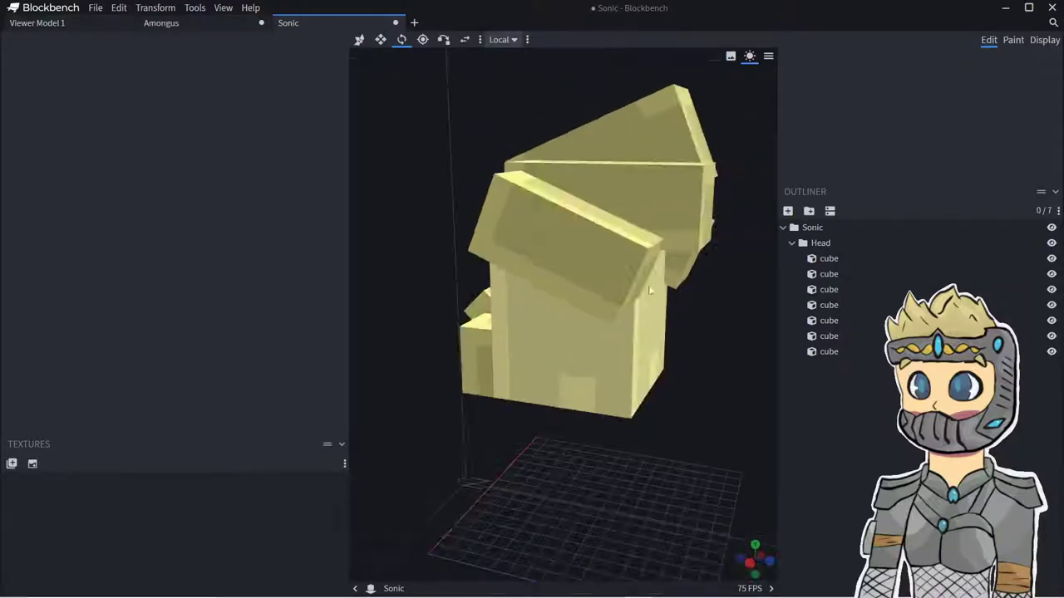
# - Duplicate the shortened outer spike and move the copy back to position 0, 17, 12 as an extension
pyautogui.click(615, 266)
pyautogui.click(614, 265)
pyautogui.rightClick(613, 265)
pyautogui.click(646, 311)
pyautogui.moveTo(615, 267); pyautogui.dragTo(760, 328)
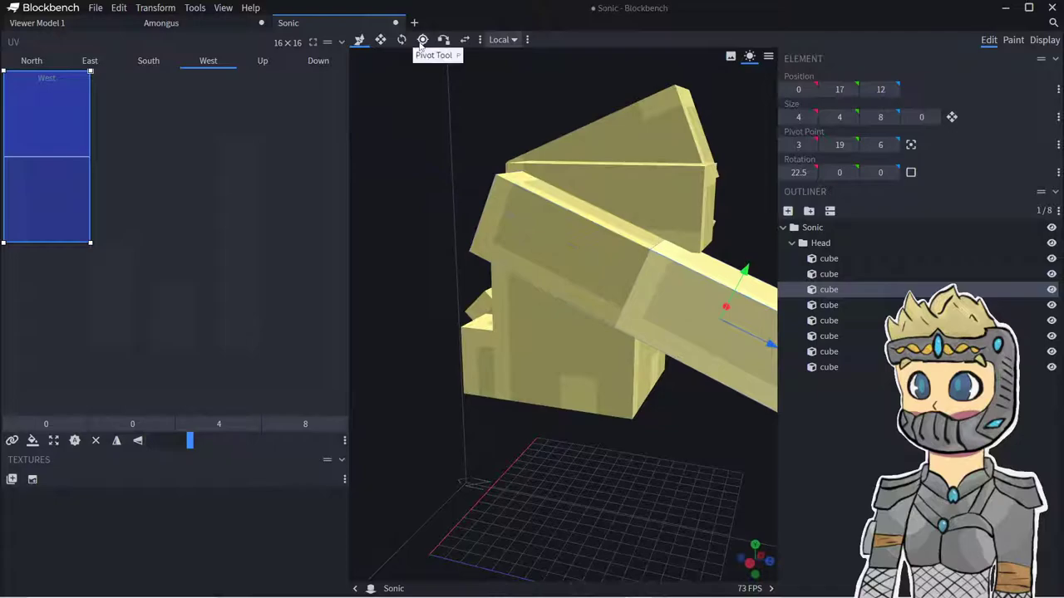
# - Rotate the extension spike further downward about the X axis and shift it to join the outer spike's rear end
pyautogui.click(422, 42)
pyautogui.moveTo(625, 175); pyautogui.dragTo(599, 155, button='right')
pyautogui.click(401, 41)
pyautogui.moveTo(671, 200); pyautogui.dragTo(568, 178, button='right')
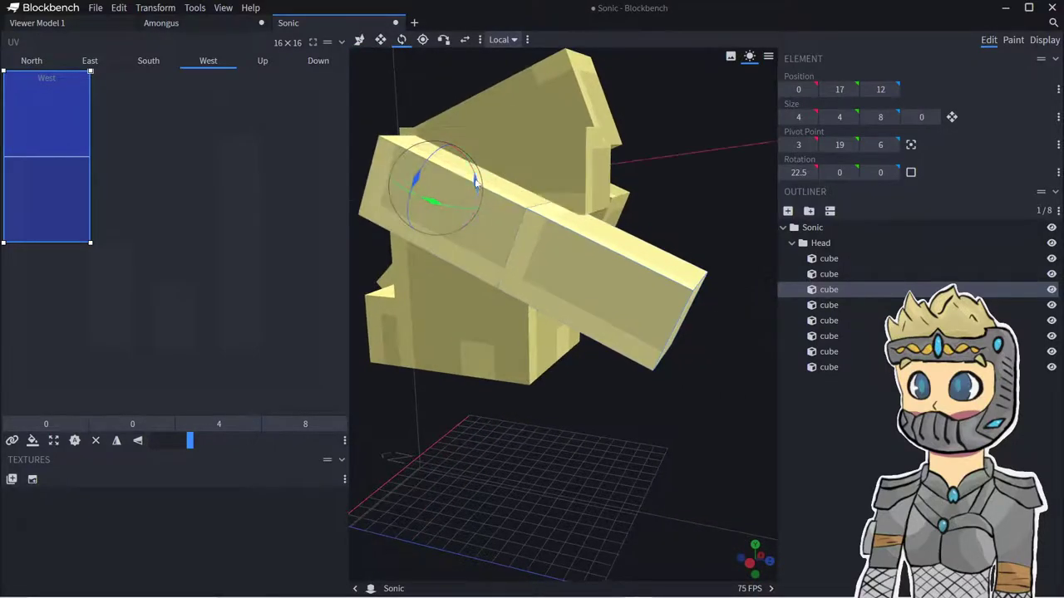
pyautogui.moveTo(476, 183); pyautogui.dragTo(487, 204)
pyautogui.moveTo(592, 308); pyautogui.dragTo(629, 318)
pyautogui.moveTo(615, 353); pyautogui.dragTo(562, 268)
# - Duplicate the opposite outer spike, move the copy back to position 10, 17, 13 and rotate it to 45° about the X axis
pyautogui.click(565, 225)
pyautogui.rightClick(565, 226)
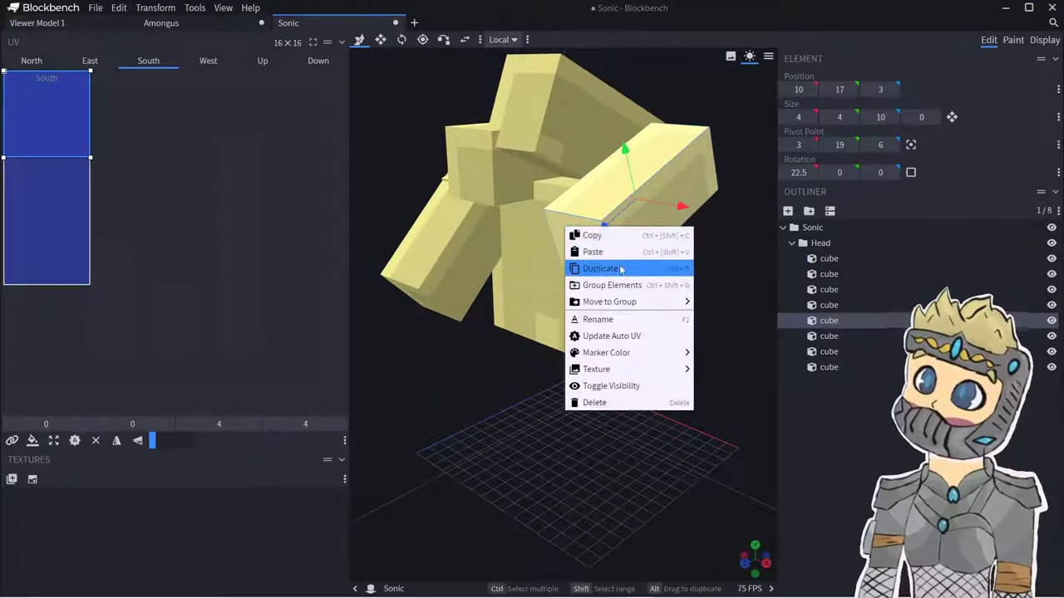
pyautogui.click(618, 267)
pyautogui.moveTo(603, 226); pyautogui.dragTo(482, 335)
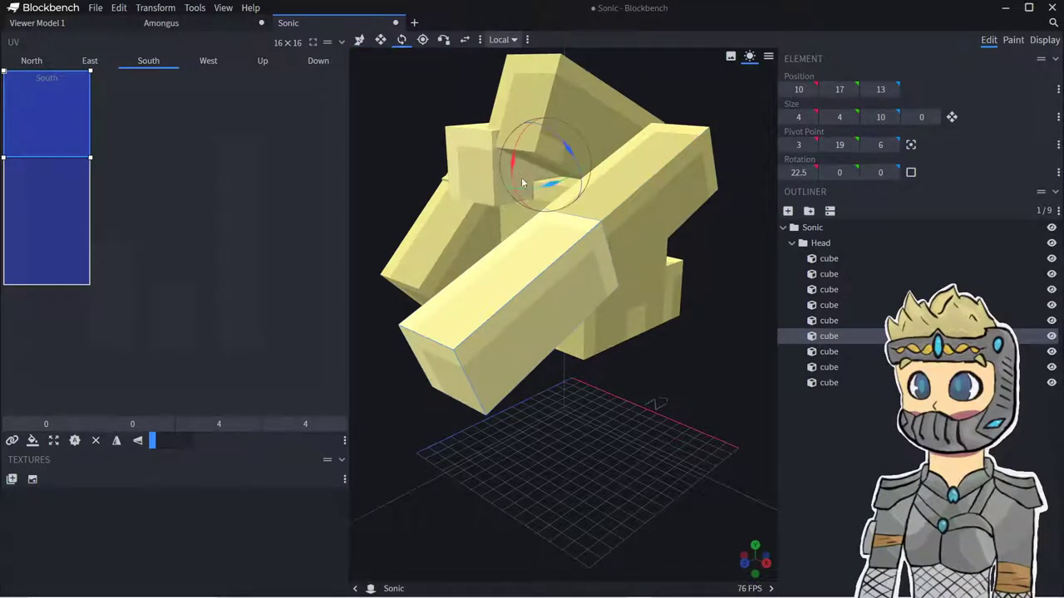
pyautogui.moveTo(524, 187); pyautogui.dragTo(515, 181)
# - Move the 45° extension spike to position 10, 19, 11 so it joins the outer spike's rear end
pyautogui.press('v')
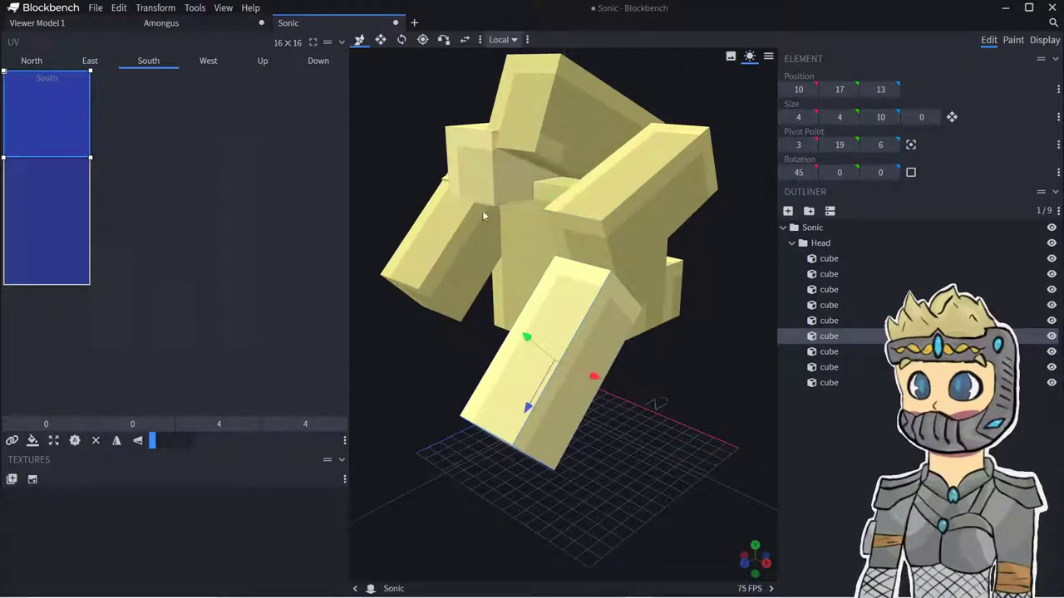
pyautogui.moveTo(594, 376); pyautogui.dragTo(570, 351)
pyautogui.hotkey('ctrl', 'z')
pyautogui.moveTo(642, 399); pyautogui.dragTo(518, 369)
pyautogui.moveTo(478, 304); pyautogui.dragTo(468, 239)
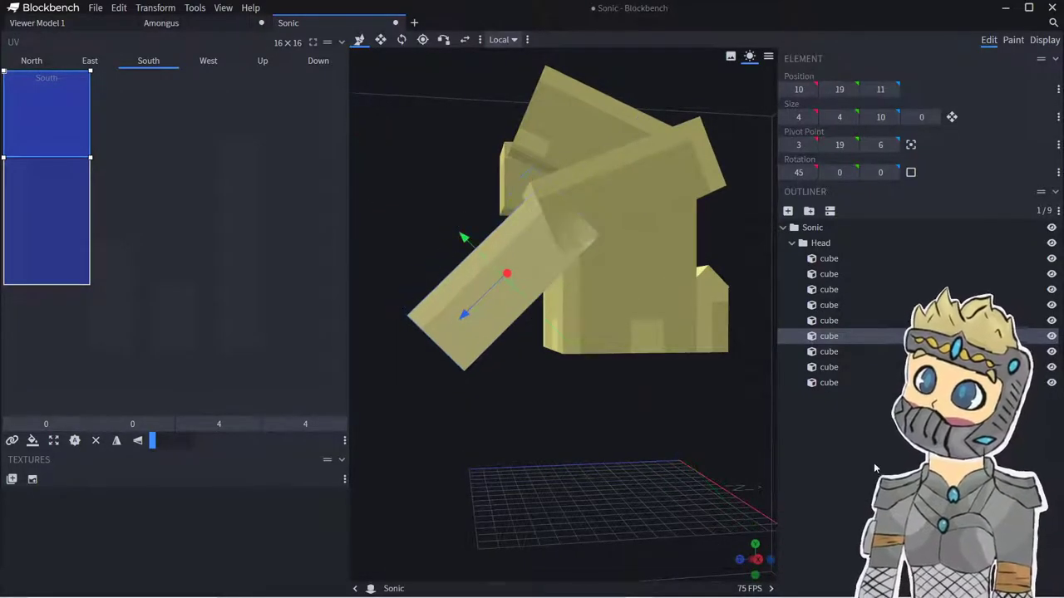
# - Duplicate the horizontal spike at 3, 18, 4, rotate the copy to hang at -22.5° about X and place it at 3, 8, 11
pyautogui.click(873, 465)
pyautogui.moveTo(541, 453); pyautogui.dragTo(670, 477)
pyautogui.click(491, 167)
pyautogui.rightClick(490, 166)
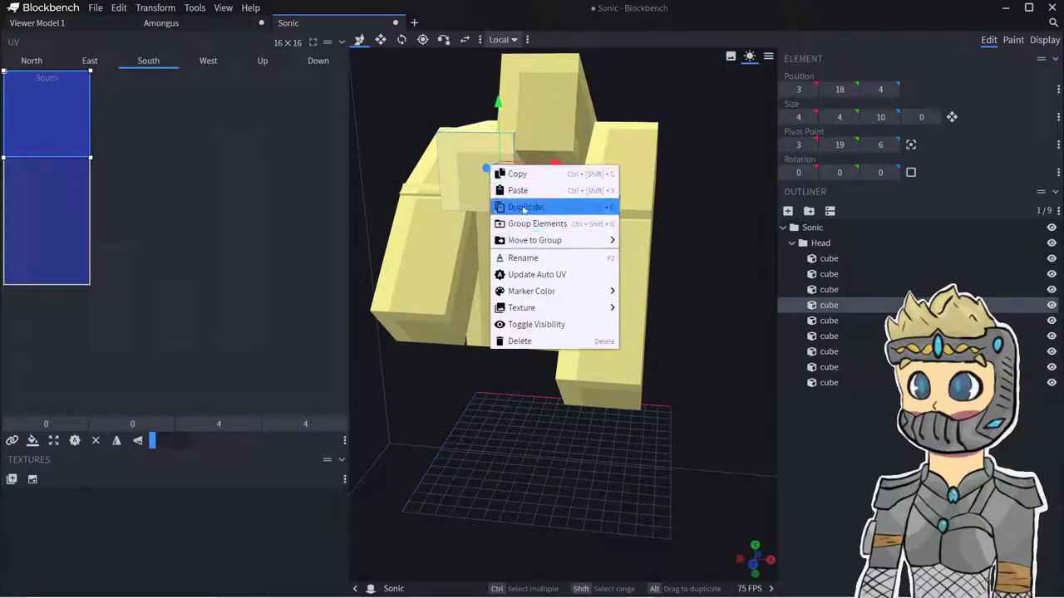
pyautogui.click(525, 207)
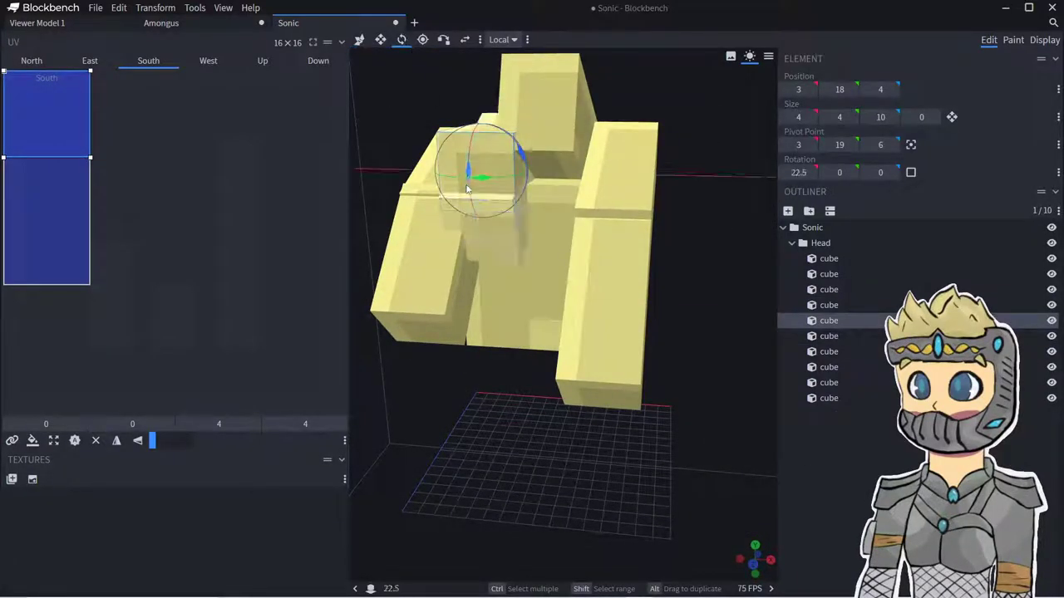
pyautogui.click(359, 40)
pyautogui.moveTo(510, 183); pyautogui.dragTo(467, 244)
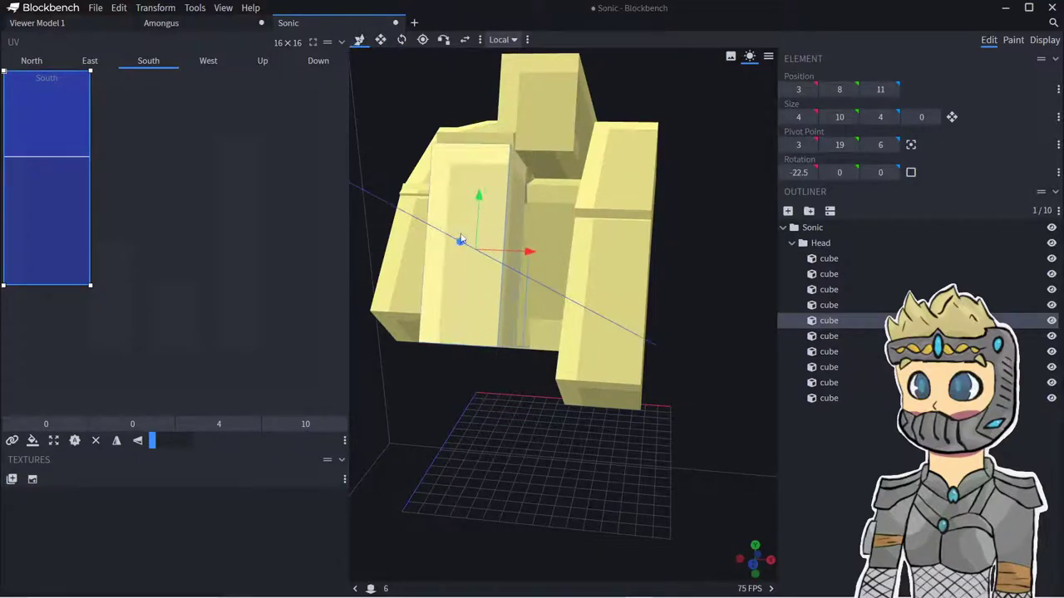
# - Duplicate the hanging rear spike and enlarge the copy to 4 × 15 × 5 at position 6, 7, 11
pyautogui.click(540, 130)
pyautogui.rightClick(540, 128)
pyautogui.click(446, 213)
pyautogui.rightClick(446, 212)
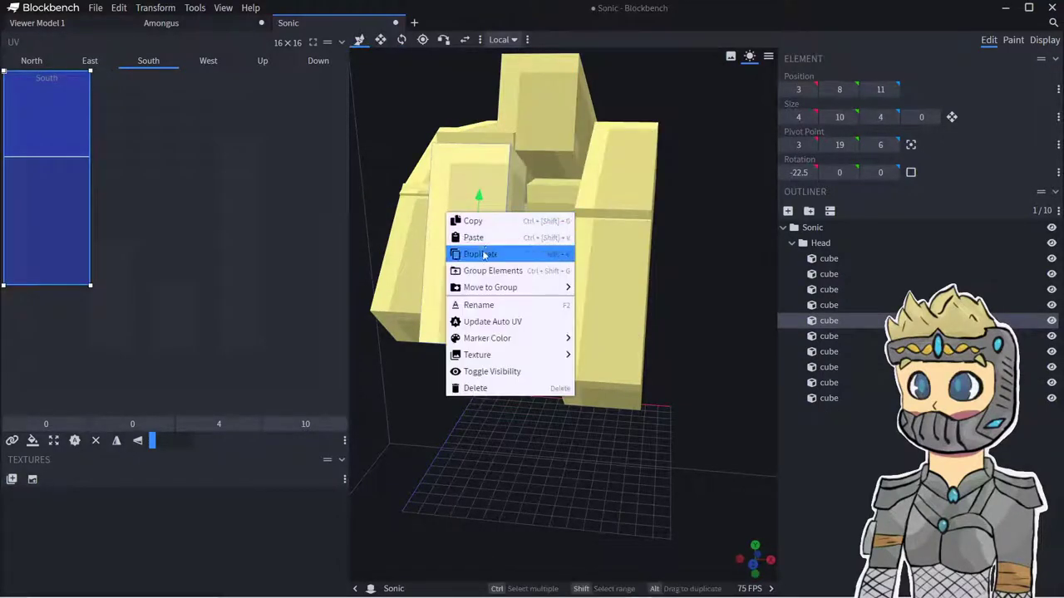
pyautogui.click(485, 254)
pyautogui.moveTo(538, 258); pyautogui.dragTo(539, 125)
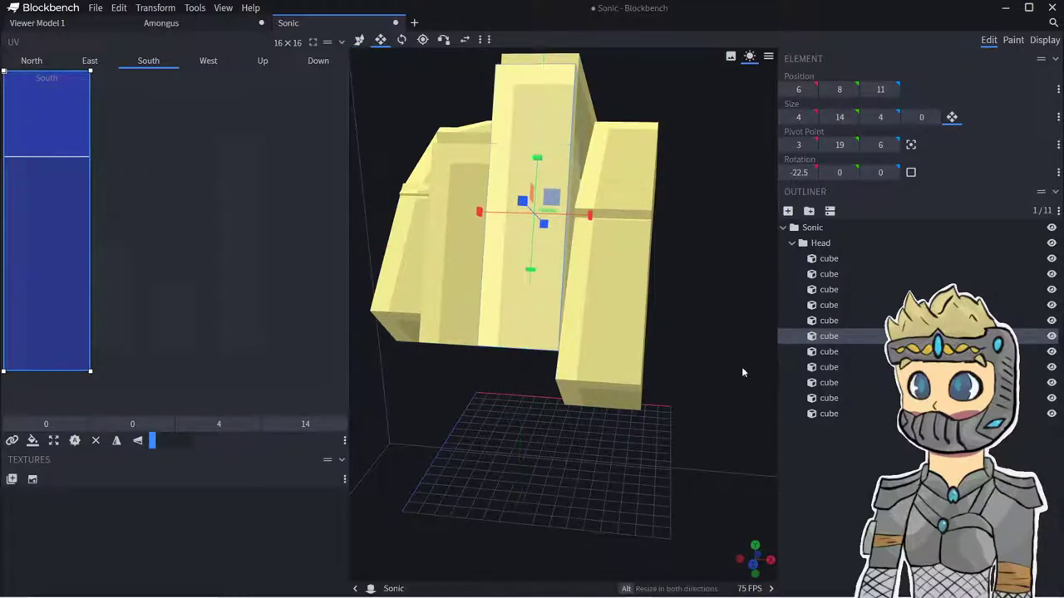
pyautogui.moveTo(743, 373); pyautogui.dragTo(465, 285)
pyautogui.moveTo(463, 185); pyautogui.dragTo(451, 185)
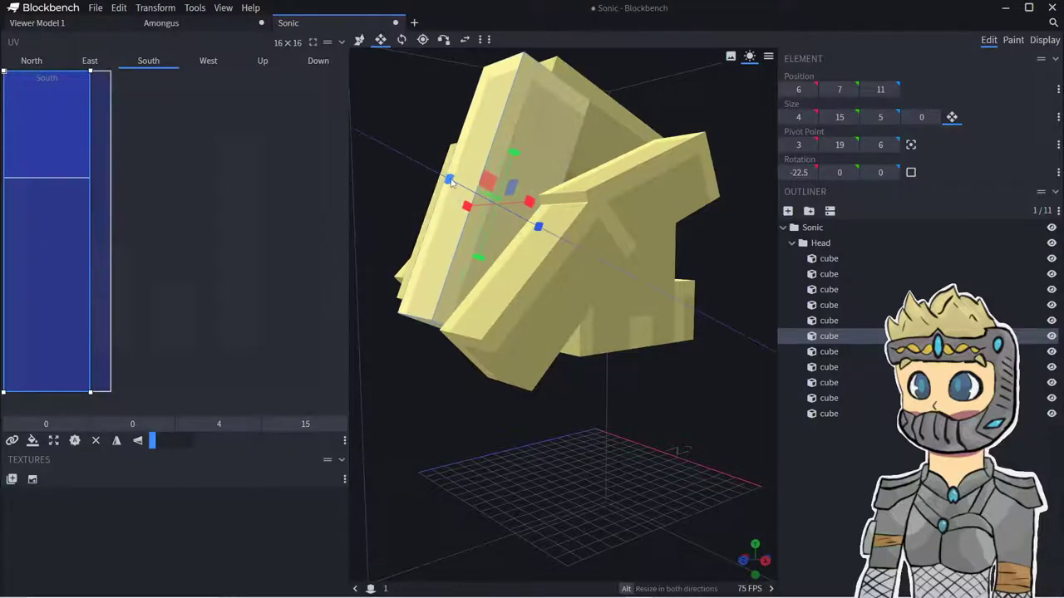
# - Duplicate the 4 × 4 × 8 outer spike and move the copy down to position 0, 13, 4
pyautogui.click(692, 402)
pyautogui.moveTo(691, 403); pyautogui.dragTo(629, 358)
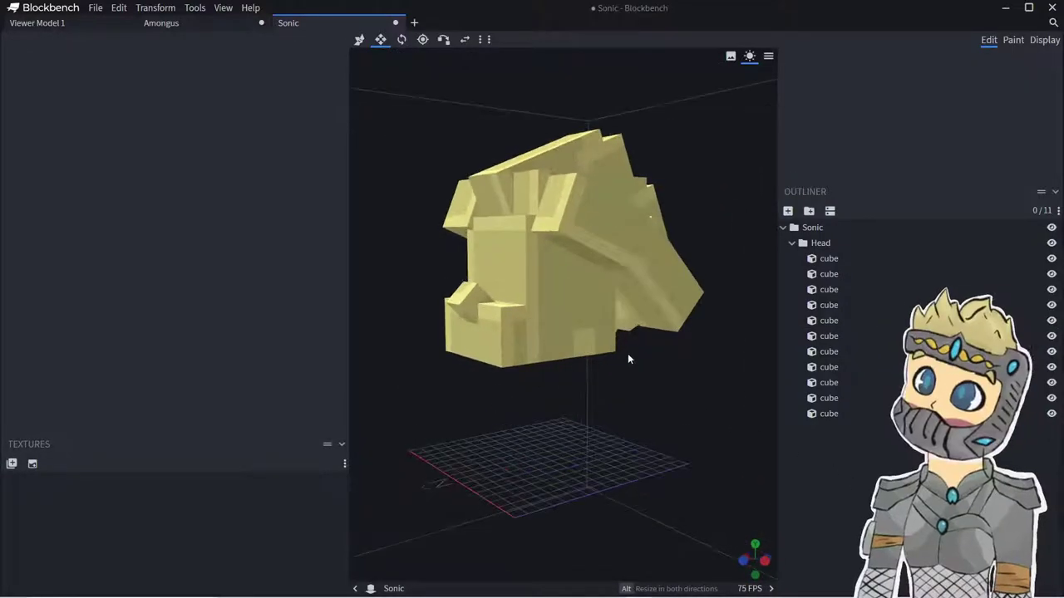
pyautogui.scroll(5, 629, 358)
pyautogui.click(690, 233)
pyautogui.click(617, 207)
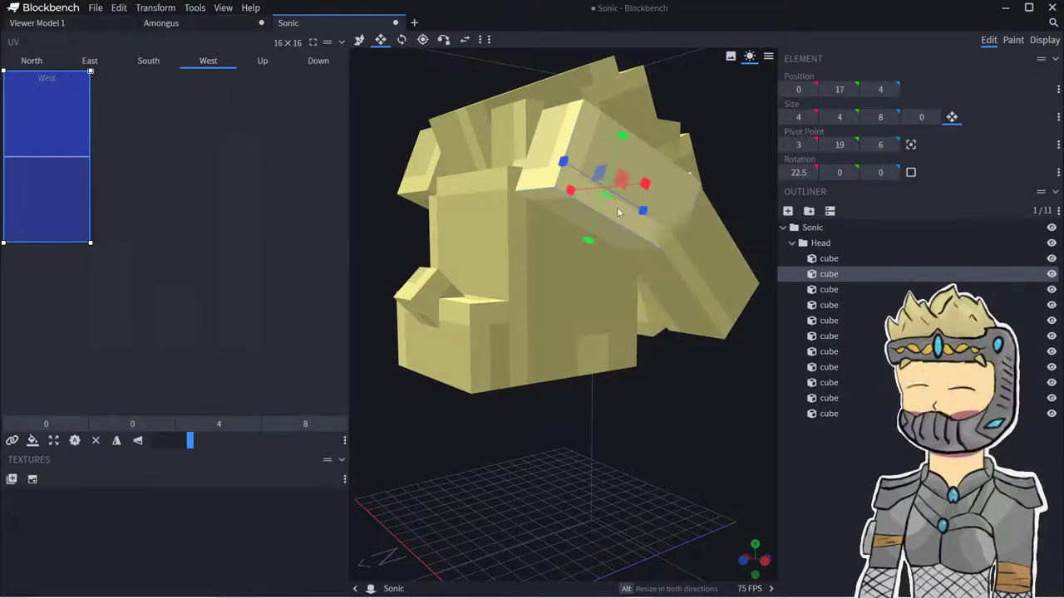
pyautogui.rightClick(616, 207)
pyautogui.click(652, 251)
pyautogui.moveTo(606, 143); pyautogui.dragTo(582, 215)
# - Resize the lower side spike to 3 × 3 × 8 at position 1, 14, 4
pyautogui.click(387, 39)
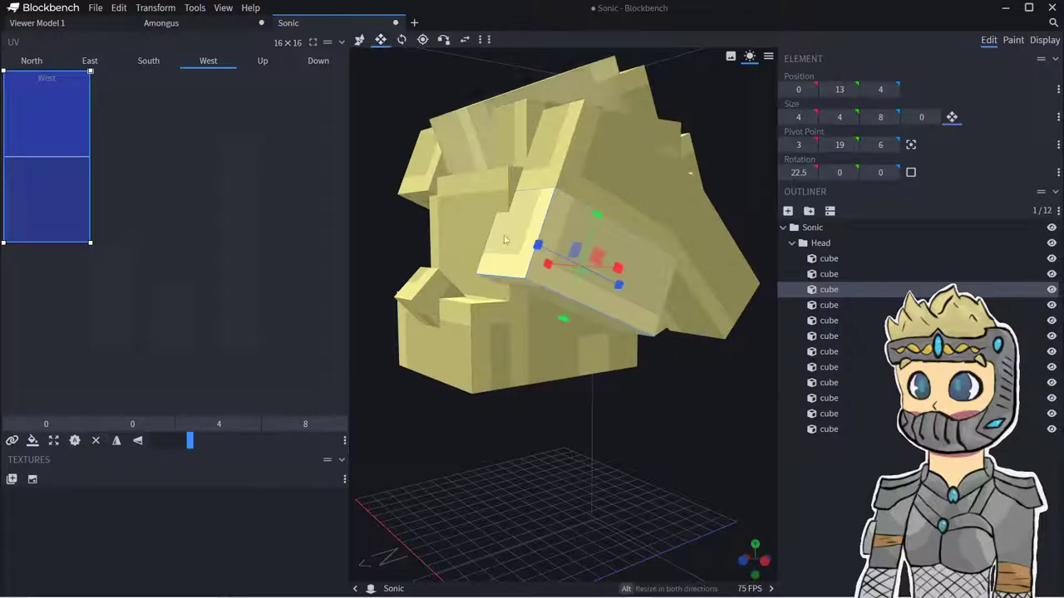
pyautogui.moveTo(562, 322); pyautogui.dragTo(580, 305)
pyautogui.moveTo(664, 349); pyautogui.dragTo(575, 320)
# - Try to rotate the lower side spike to 45° about the X axis
pyautogui.rightClick(548, 236)
pyautogui.click(572, 280)
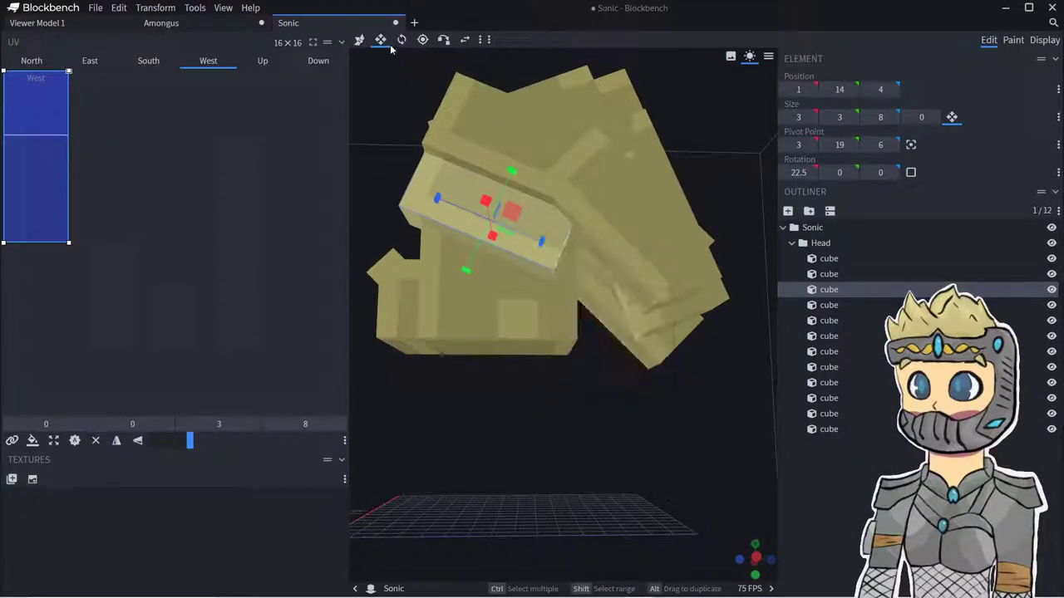
pyautogui.moveTo(482, 194); pyautogui.dragTo(458, 189)
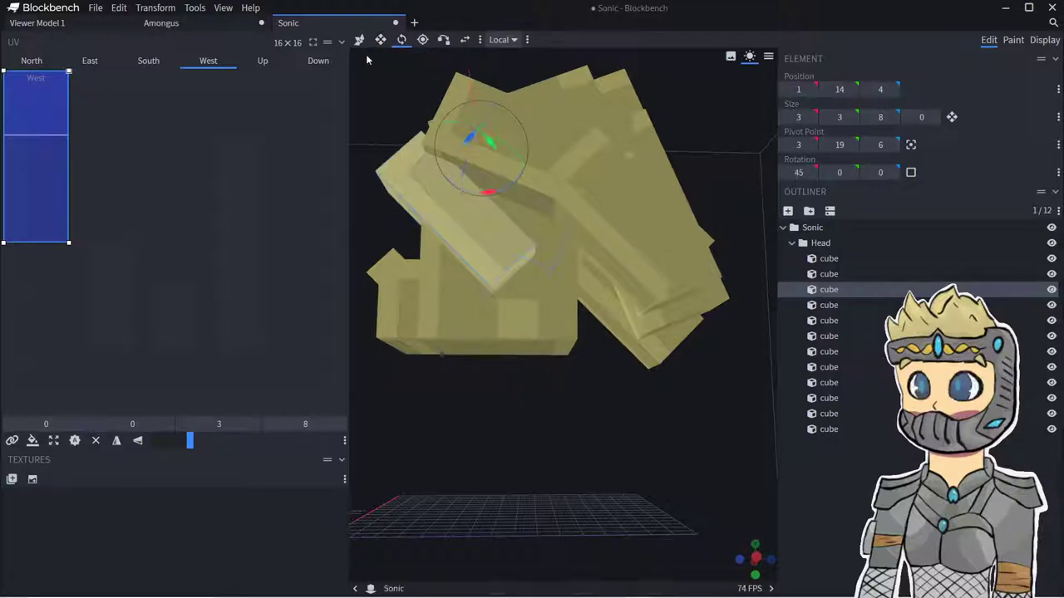
# - Duplicate the lower side spike, rotate the copy to hang at -22.5° about X and place it at position 1, 6, 6
pyautogui.rightClick(493, 239)
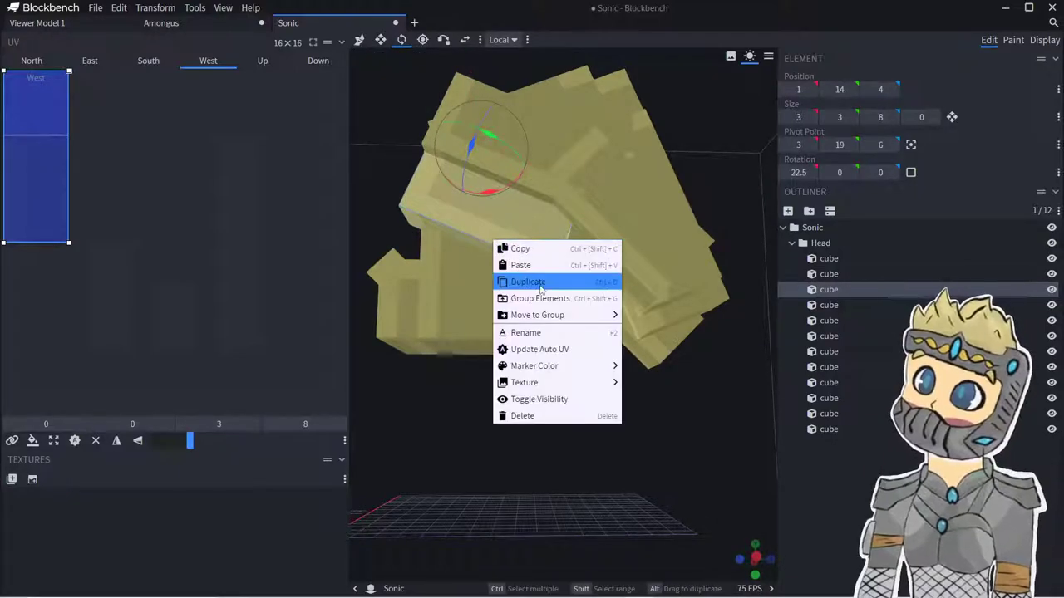
pyautogui.click(520, 280)
pyautogui.moveTo(489, 196); pyautogui.dragTo(575, 183)
pyautogui.click(358, 41)
pyautogui.moveTo(509, 138); pyautogui.dragTo(567, 261)
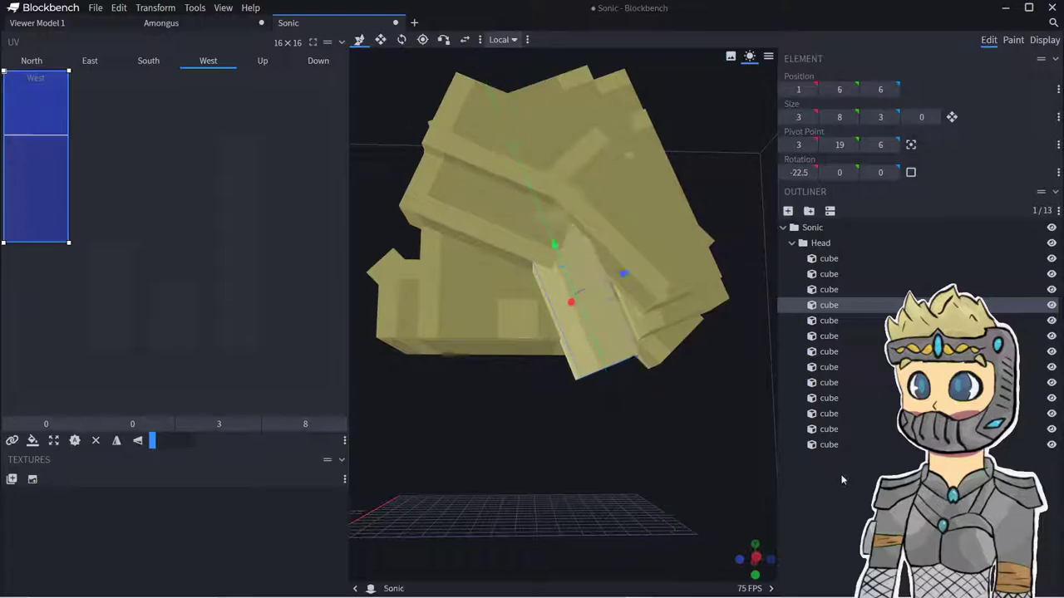
# - Duplicate the small hanging spike and move the copy to position 10, 6, 6 on the head's opposite side
pyautogui.rightClick(588, 336)
pyautogui.click(619, 377)
pyautogui.moveTo(678, 389); pyautogui.dragTo(660, 334)
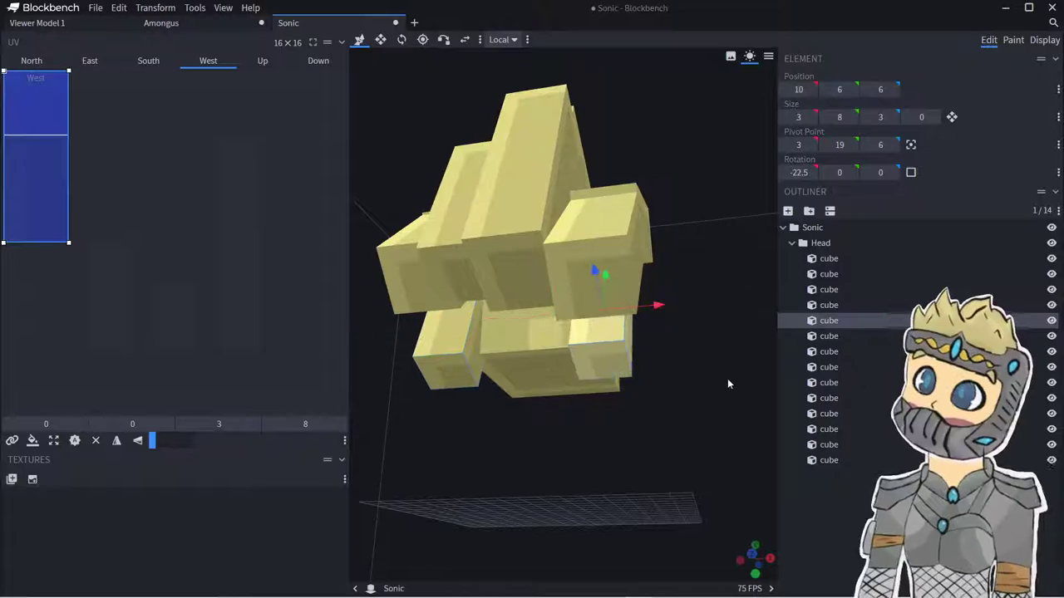
pyautogui.moveTo(726, 380); pyautogui.dragTo(587, 396)
pyautogui.click(381, 39)
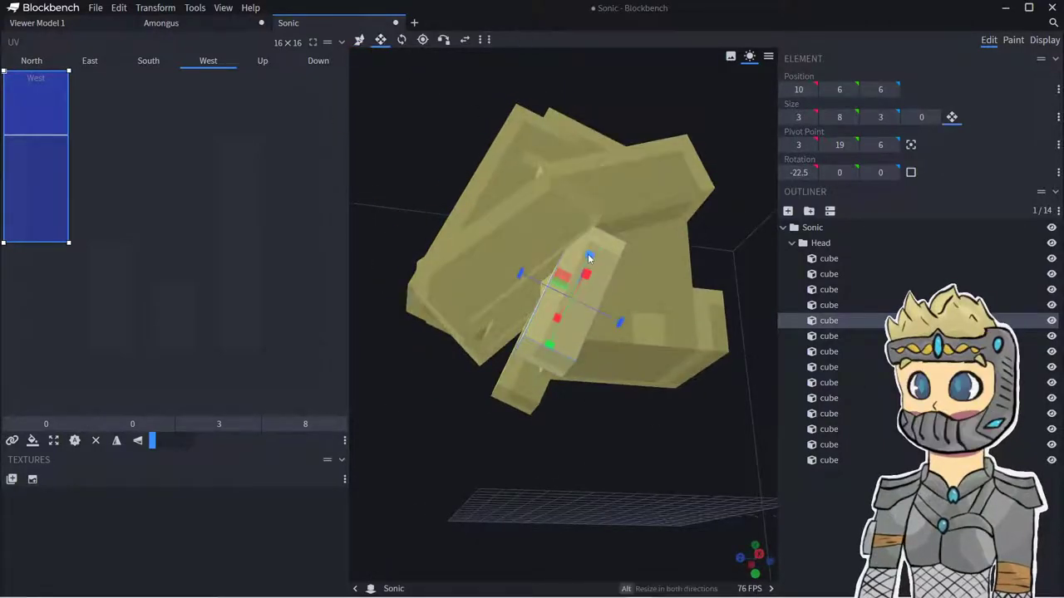
# - Deepen the hanging spikes on both sides of the head, making the one at position 1, 6, 6 measure 3 × 8 × 6
pyautogui.moveTo(522, 265); pyautogui.dragTo(505, 267)
pyautogui.moveTo(498, 413); pyautogui.dragTo(527, 352)
pyautogui.click(536, 279)
pyautogui.moveTo(543, 249); pyautogui.dragTo(606, 235)
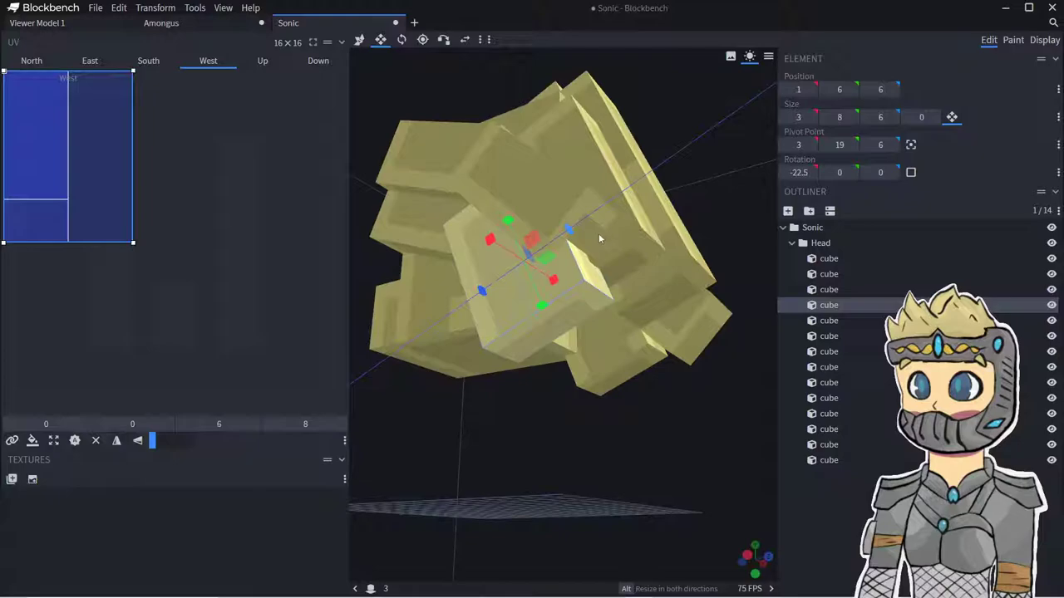
# - Duplicate the deepened side spike, move the copy down to position 1, -2, 6 and shrink it into a smaller tip
pyautogui.moveTo(629, 489); pyautogui.dragTo(540, 331)
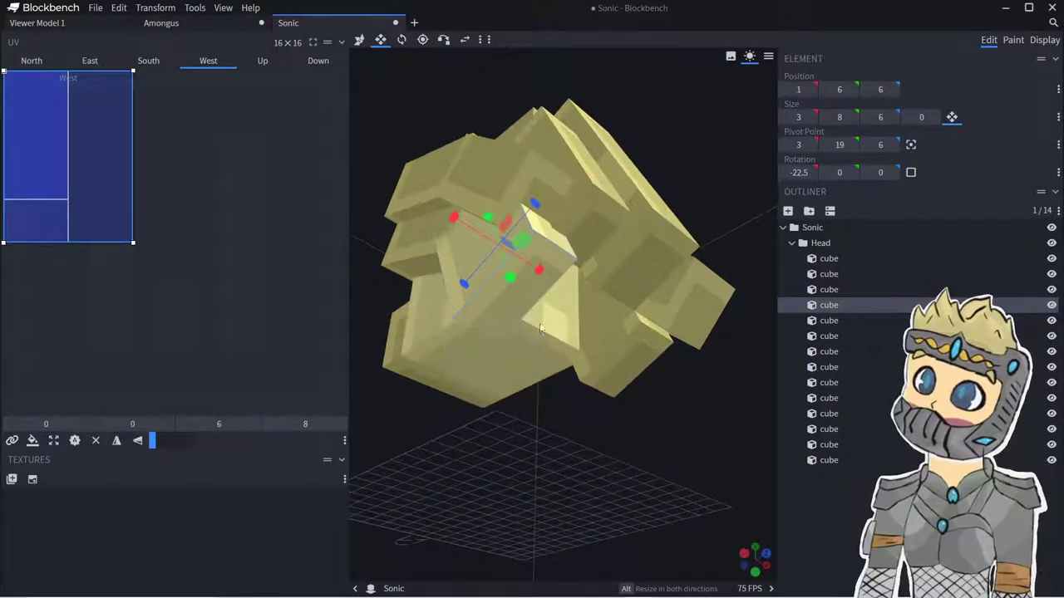
pyautogui.rightClick(530, 276)
pyautogui.click(555, 320)
pyautogui.moveTo(507, 275); pyautogui.dragTo(523, 318)
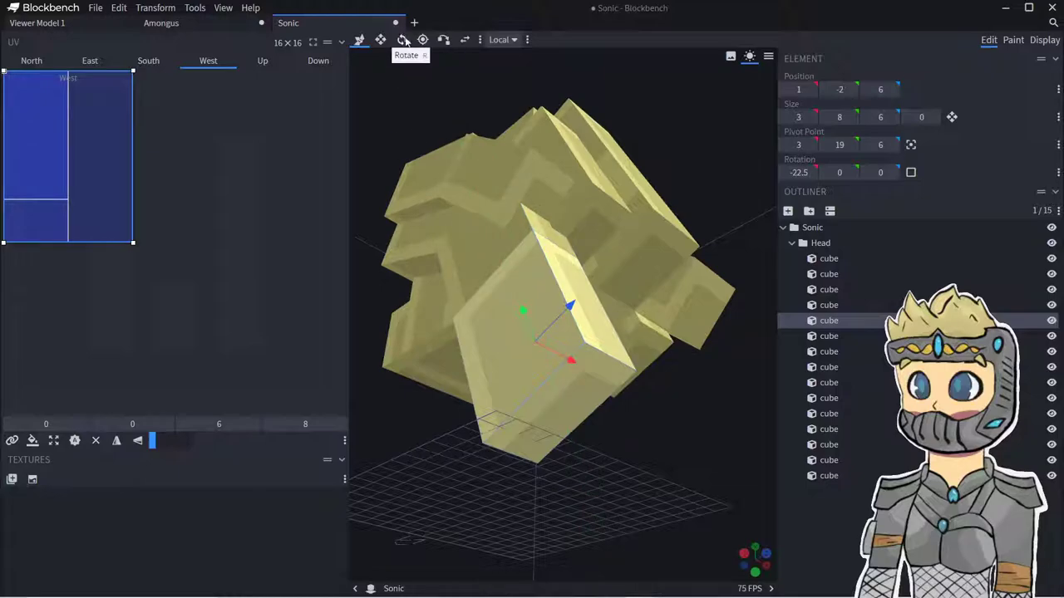
pyautogui.moveTo(509, 363); pyautogui.dragTo(562, 273)
# - Duplicate the central back spike and reduce the copy to a 4 × 2 × 3 tip at position 3, 6, 11
pyautogui.moveTo(650, 428); pyautogui.dragTo(468, 235)
pyautogui.rightClick(468, 235)
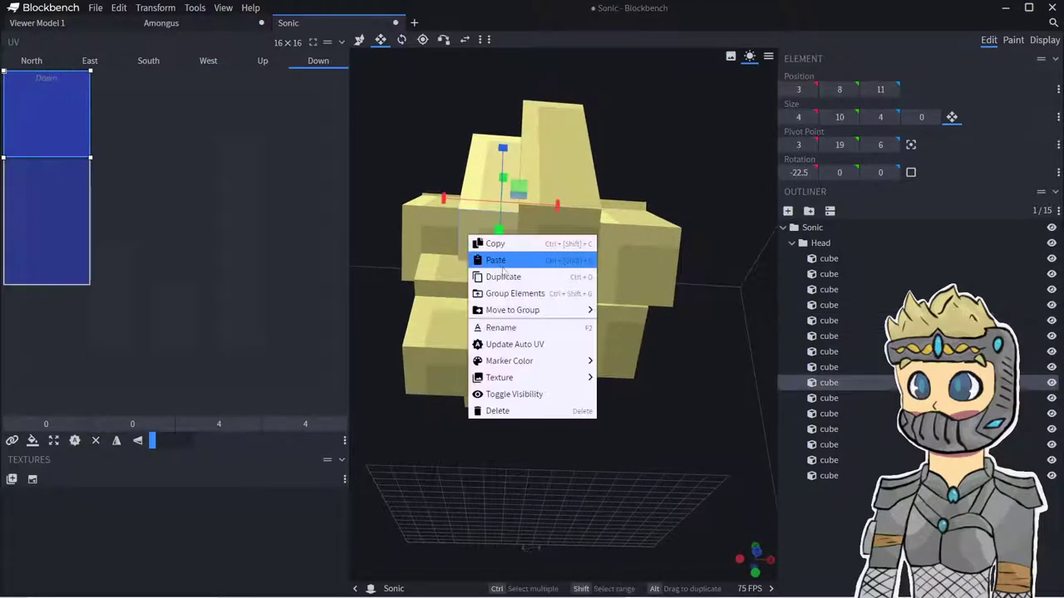
pyautogui.click(503, 276)
pyautogui.moveTo(441, 58); pyautogui.dragTo(644, 305)
pyautogui.moveTo(643, 207); pyautogui.dragTo(658, 355)
pyautogui.moveTo(669, 390); pyautogui.dragTo(632, 365)
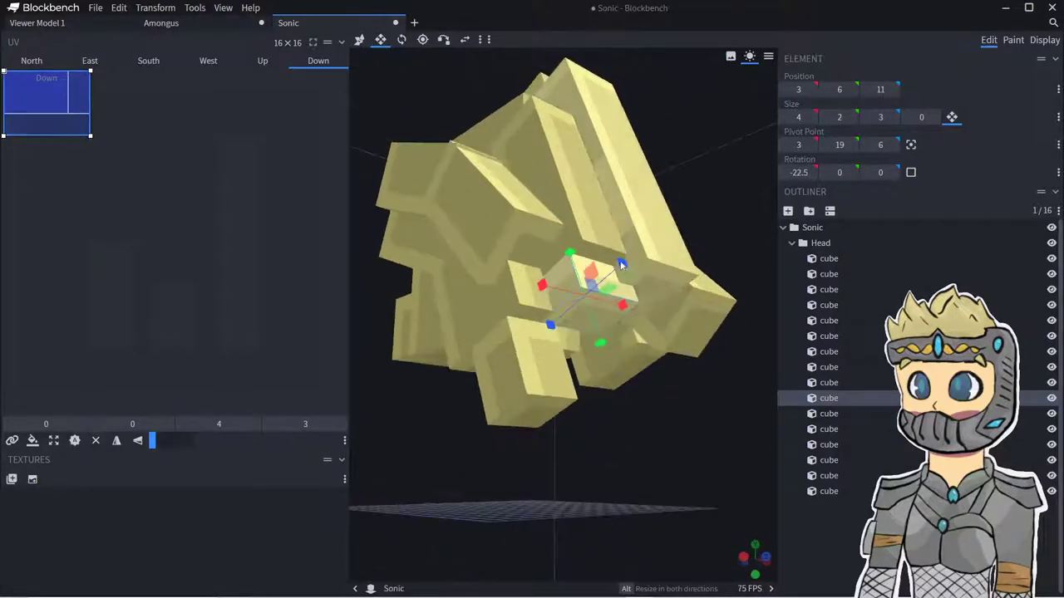
# - Duplicate the long back spike and reduce the copy to a 4 × 3 × 5 tip at position 6, 4, 11
pyautogui.click(638, 241)
pyautogui.rightClick(641, 236)
pyautogui.click(665, 278)
pyautogui.press('v')
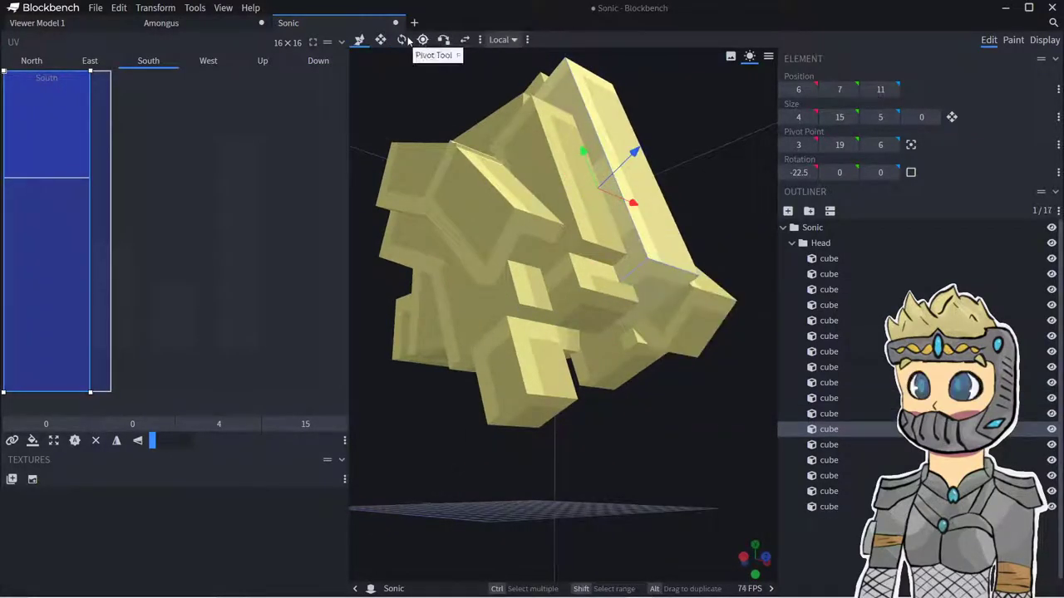
pyautogui.click(381, 40)
pyautogui.click(611, 232)
pyautogui.click(644, 269)
pyautogui.moveTo(613, 232); pyautogui.dragTo(697, 387)
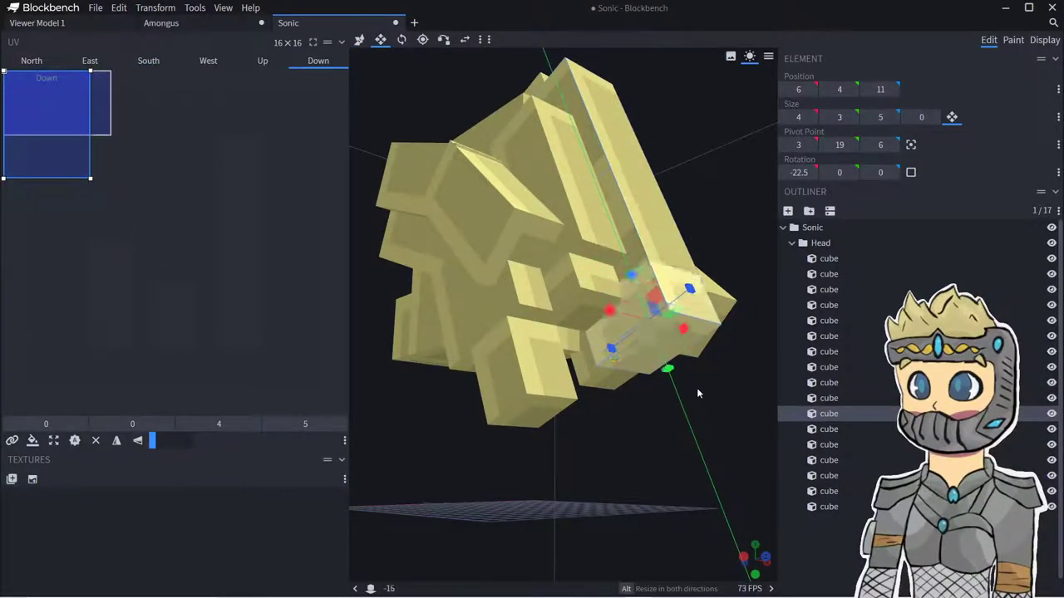
# - Duplicate the upper side spike at position 10, 19, 11, set the copy's height to 3 and shorten it toward the spike's end
pyautogui.moveTo(709, 454); pyautogui.dragTo(598, 391)
pyautogui.click(557, 241)
pyautogui.rightClick(556, 248)
pyautogui.click(586, 287)
pyautogui.press('v')
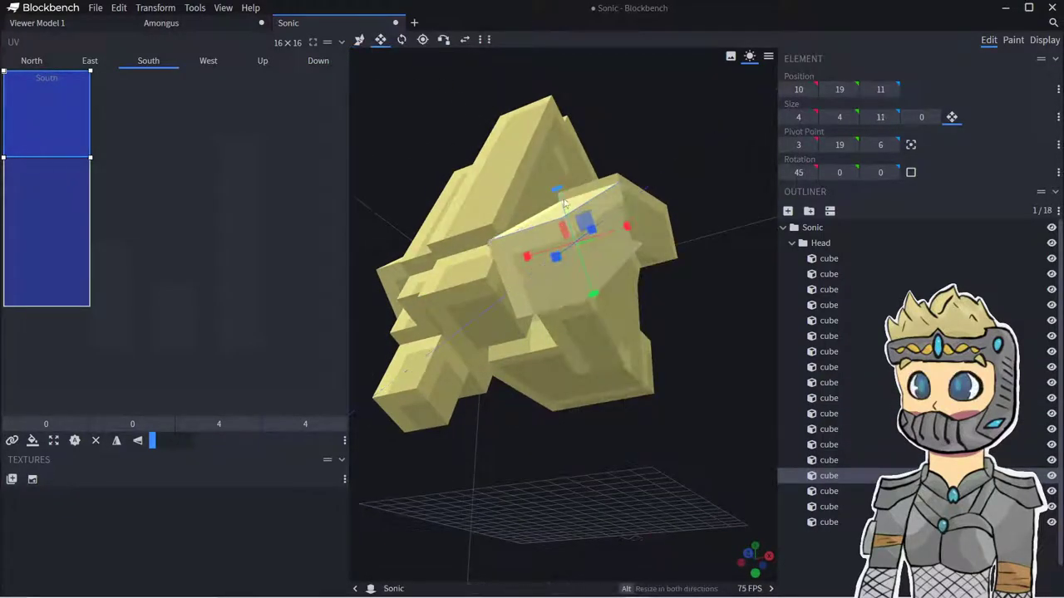
pyautogui.moveTo(564, 206); pyautogui.dragTo(563, 209)
pyautogui.moveTo(626, 256); pyautogui.dragTo(594, 279)
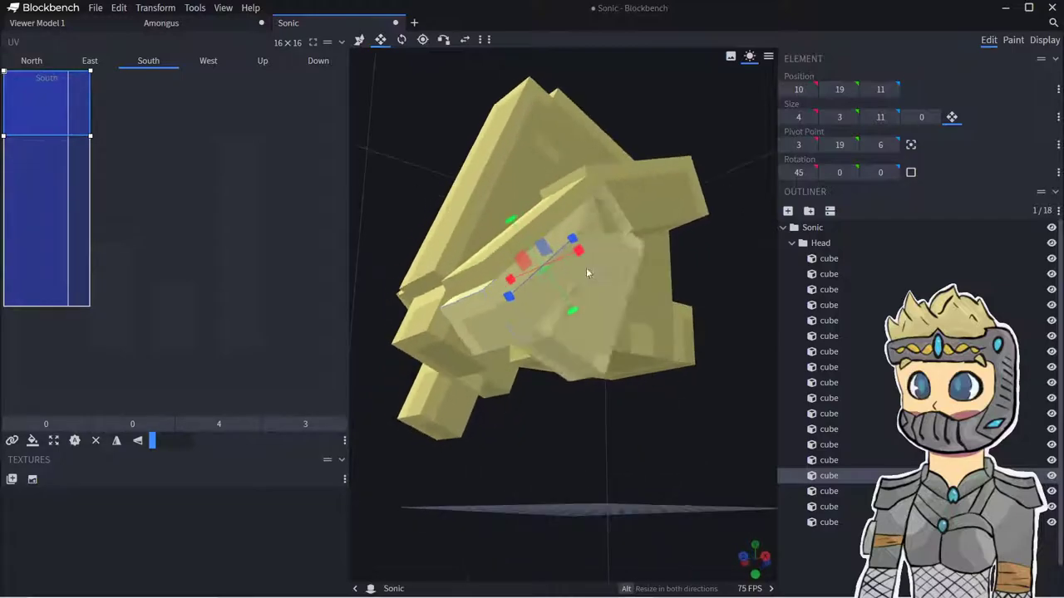
pyautogui.moveTo(573, 241); pyautogui.dragTo(441, 321)
# - Resize the hanging side spike at position 10, 6, 6 to 3 × 9 × 5
pyautogui.moveTo(667, 438); pyautogui.dragTo(637, 482)
pyautogui.click(565, 335)
pyautogui.rightClick(564, 334)
pyautogui.click(587, 276)
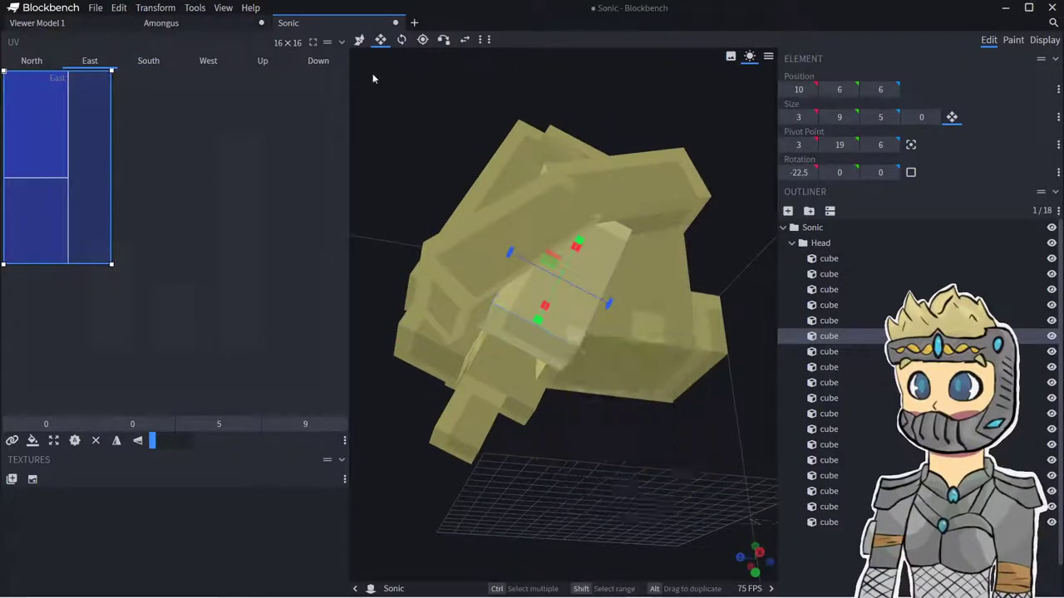
# - Try to lengthen the hanging side spike to 3 × 10 × 5 and reduce its depth, undoing both changes
pyautogui.scroll(5, 673, 356)
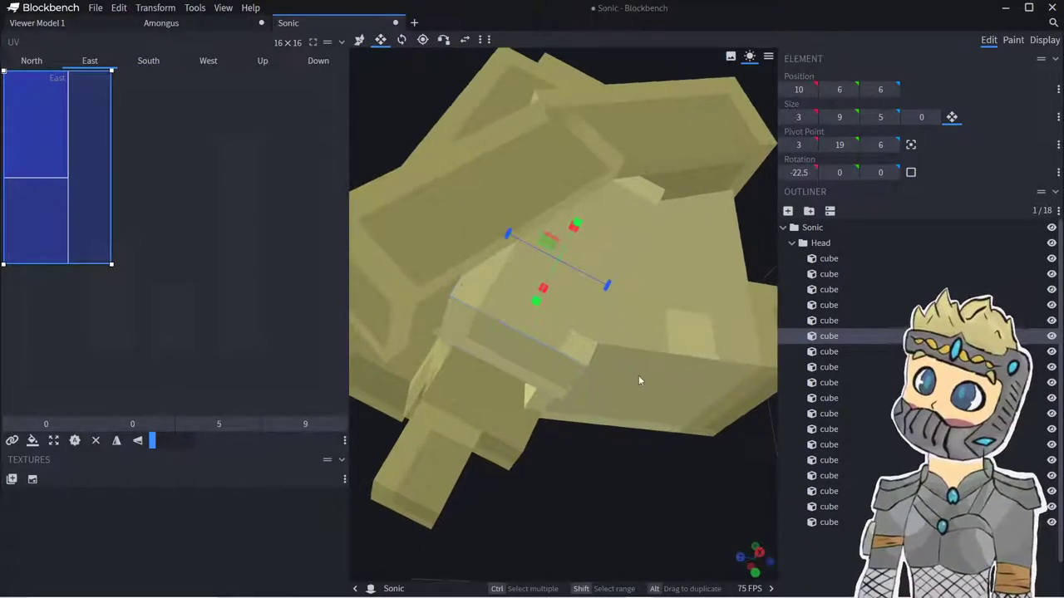
pyautogui.moveTo(533, 310); pyautogui.dragTo(520, 327)
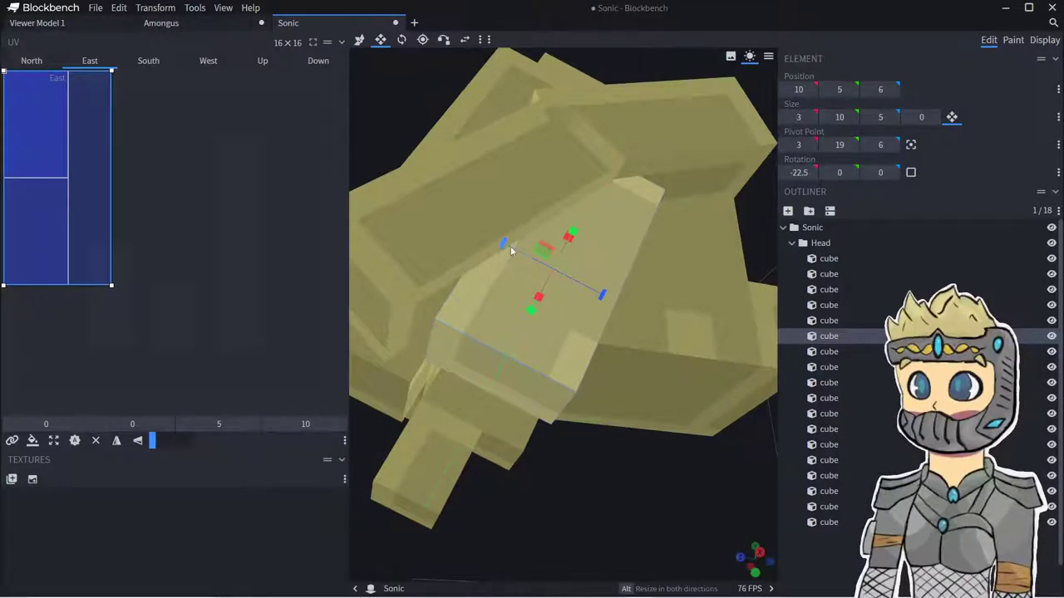
pyautogui.moveTo(508, 245); pyautogui.dragTo(525, 255)
pyautogui.hotkey('ctrl', 'z')
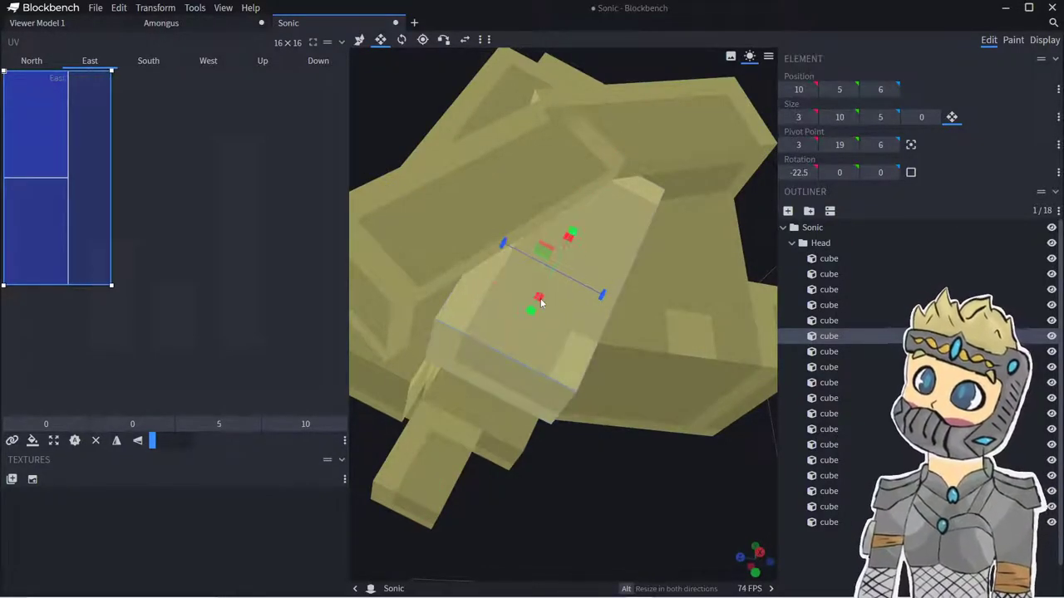
# - Duplicate the hanging side spike and reduce the copy to a 3 × 1 × 3 tip at position 10, 5, 7
pyautogui.rightClick(561, 298)
pyautogui.click(586, 339)
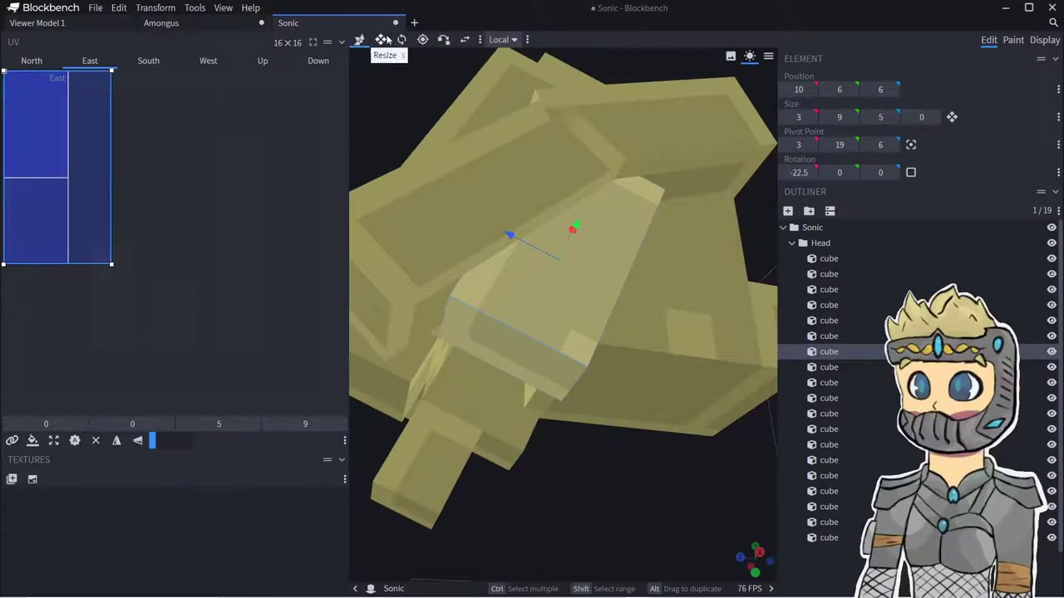
pyautogui.moveTo(533, 306); pyautogui.dragTo(529, 260)
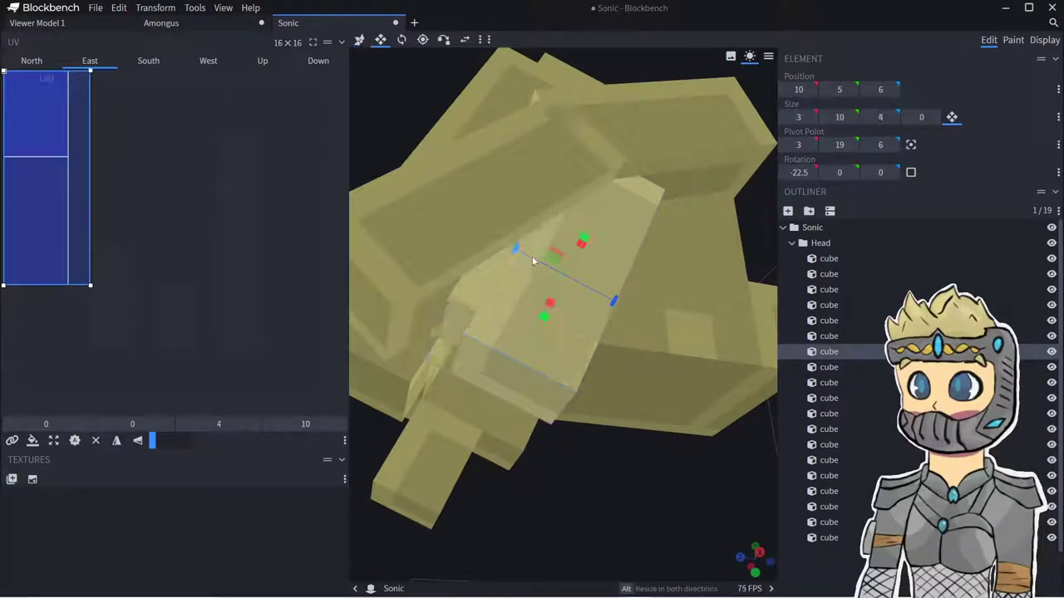
pyautogui.moveTo(611, 300); pyautogui.dragTo(584, 286)
pyautogui.moveTo(649, 499); pyautogui.dragTo(584, 572)
pyautogui.moveTo(533, 241); pyautogui.dragTo(489, 480)
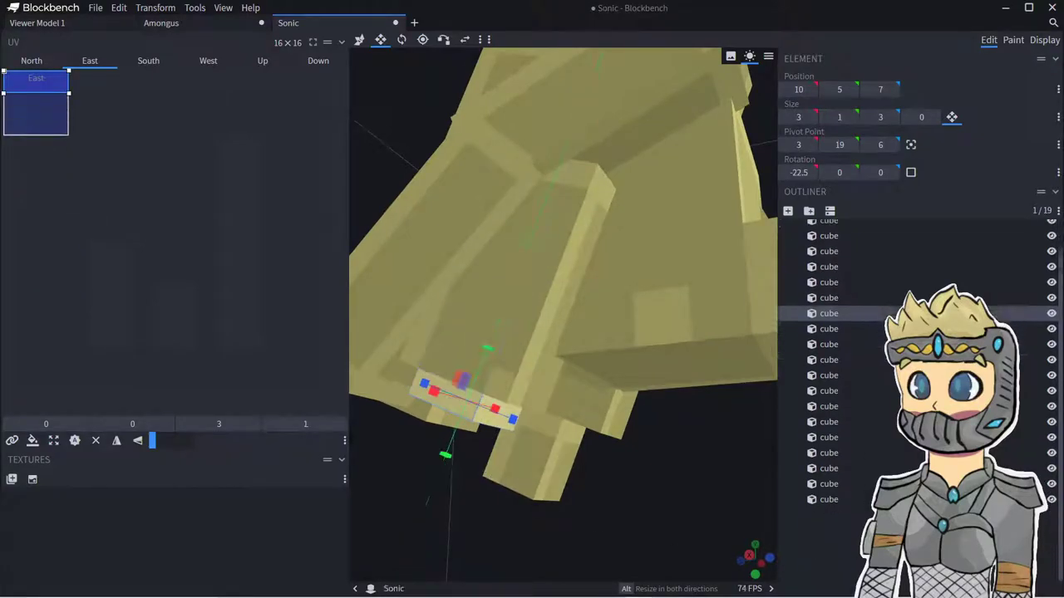
# - Extend the long back spike to 4 × 15 × 9 at position 6, 7, 7 and the central tip to 4 × 2 × 9 at 3, 6, 5
pyautogui.click(687, 475)
pyautogui.scroll(-5, 686, 475)
pyautogui.moveTo(686, 475); pyautogui.dragTo(522, 316)
pyautogui.moveTo(606, 424); pyautogui.dragTo(464, 326)
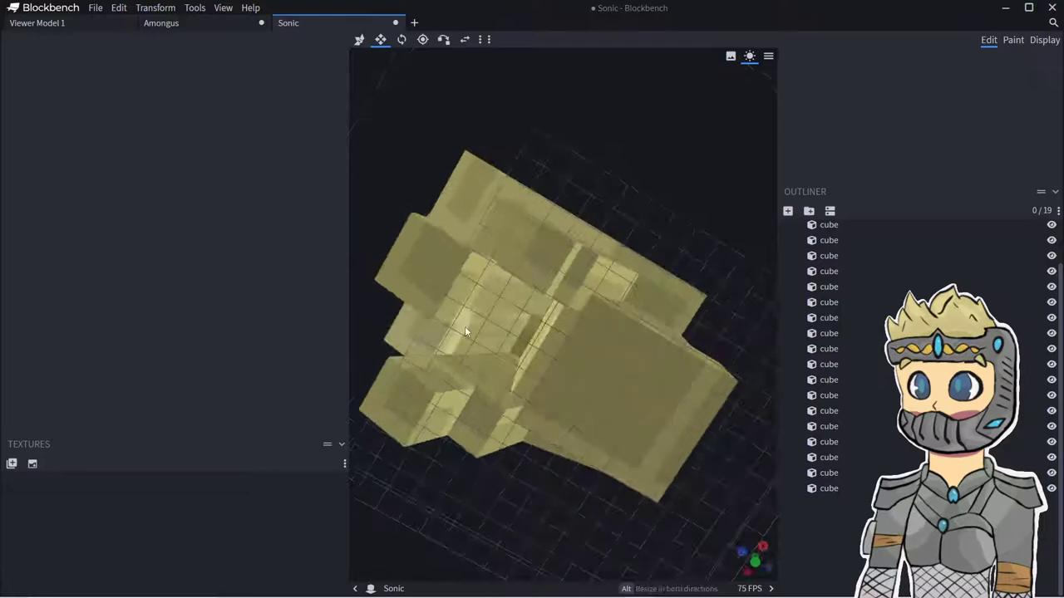
pyautogui.click(491, 309)
pyautogui.click(586, 351)
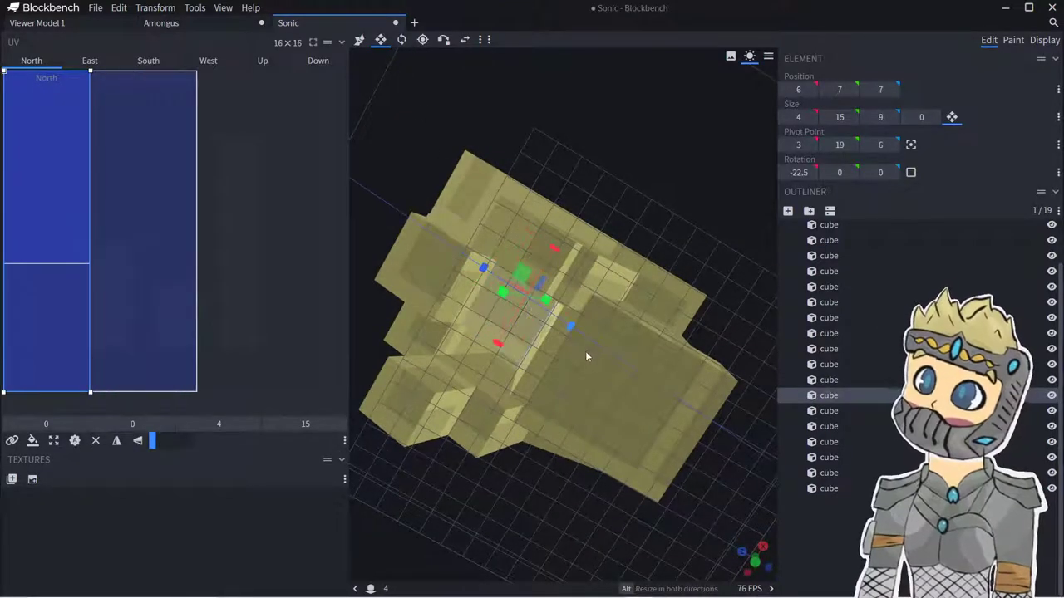
pyautogui.click(475, 355)
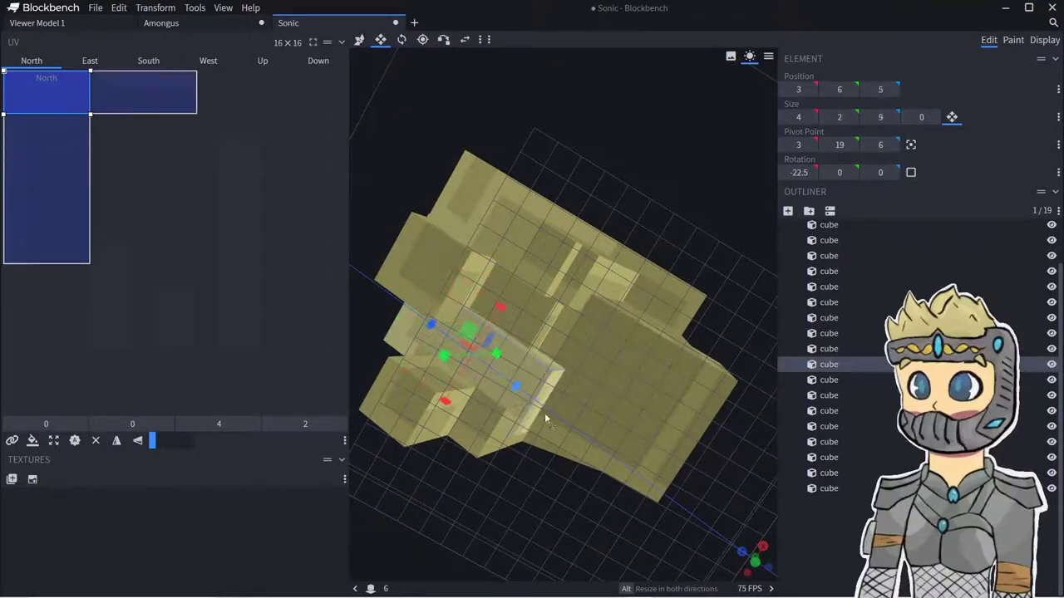
# - Widen the hanging side spike inward under the head to 7 × 9 × 5 at position 6, 6, 6
pyautogui.click(696, 464)
pyautogui.moveTo(696, 460); pyautogui.dragTo(649, 315)
pyautogui.click(601, 366)
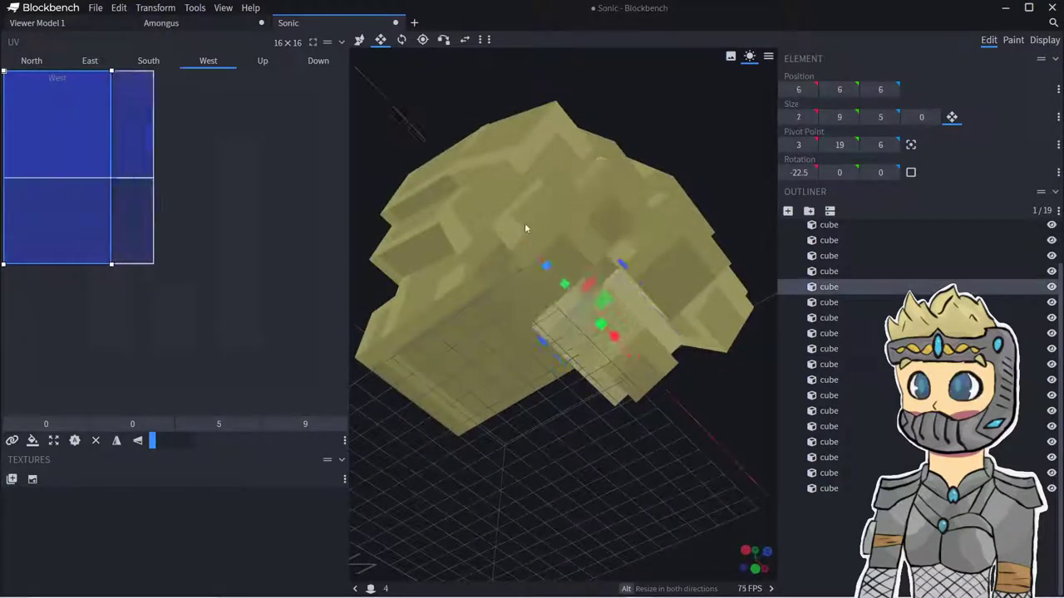
pyautogui.click(553, 478)
# - Duplicate the main 8 × 10 × 8 head cube and move the copy beneath the head to position 3, -1, 3
pyautogui.moveTo(552, 478); pyautogui.dragTo(612, 282)
pyautogui.click(541, 294)
pyautogui.rightClick(541, 294)
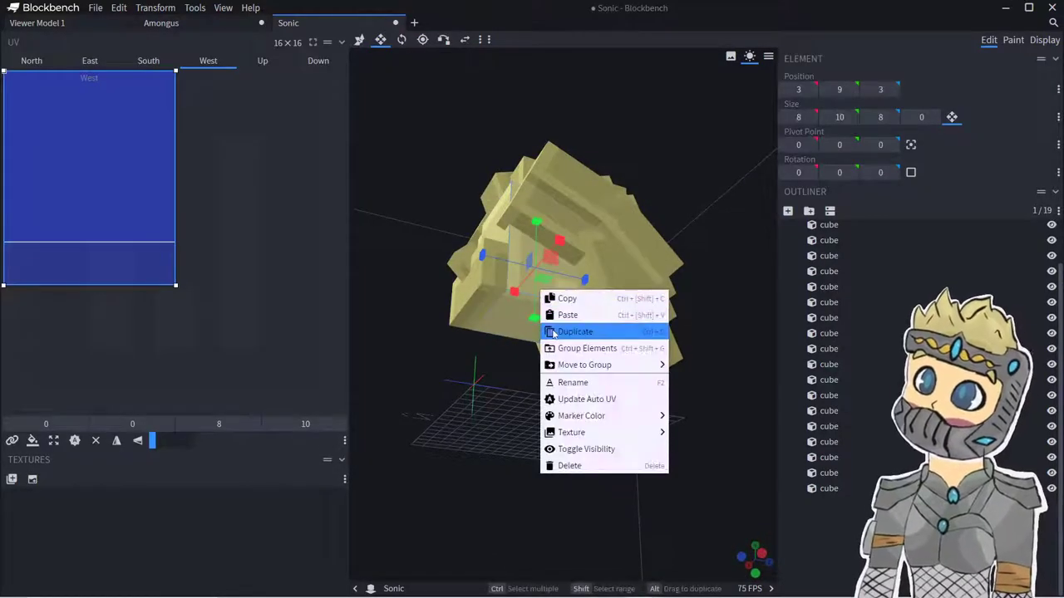
pyautogui.click(559, 330)
pyautogui.moveTo(525, 226); pyautogui.dragTo(558, 339)
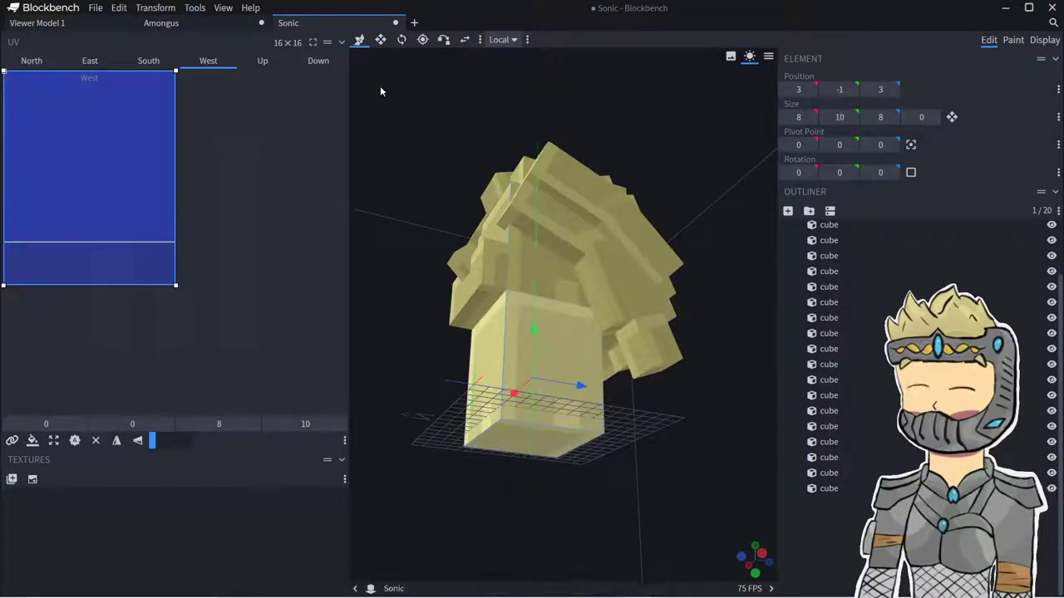
# - Resize the cube beneath the head to 10 × 10 × 9 at position 2, -1, 3
pyautogui.click(380, 39)
pyautogui.moveTo(404, 365); pyautogui.dragTo(528, 410)
pyautogui.moveTo(696, 435); pyautogui.dragTo(504, 415)
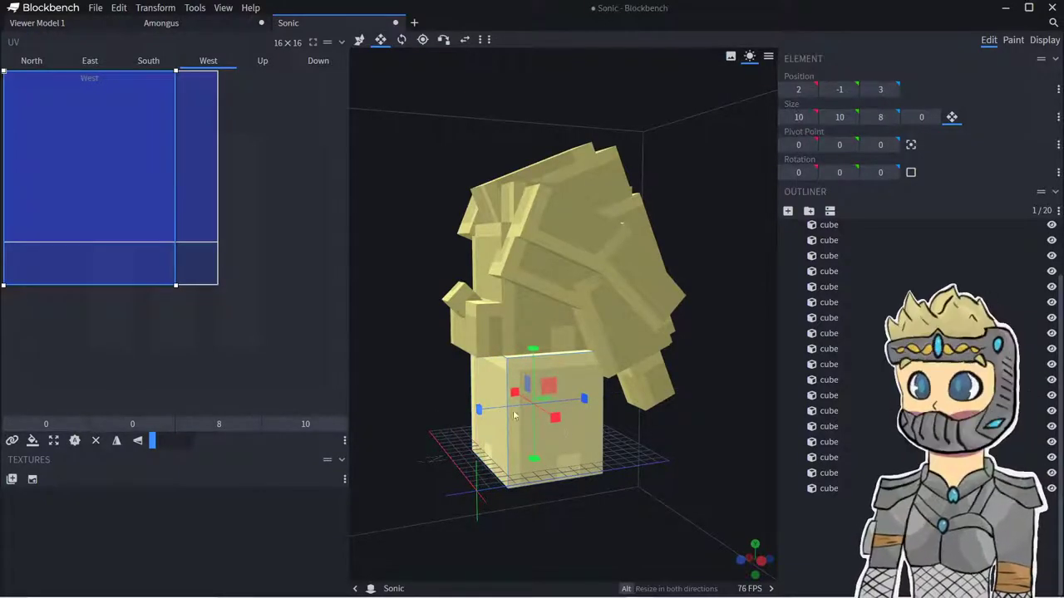
pyautogui.click(674, 500)
pyautogui.moveTo(673, 500); pyautogui.dragTo(724, 490)
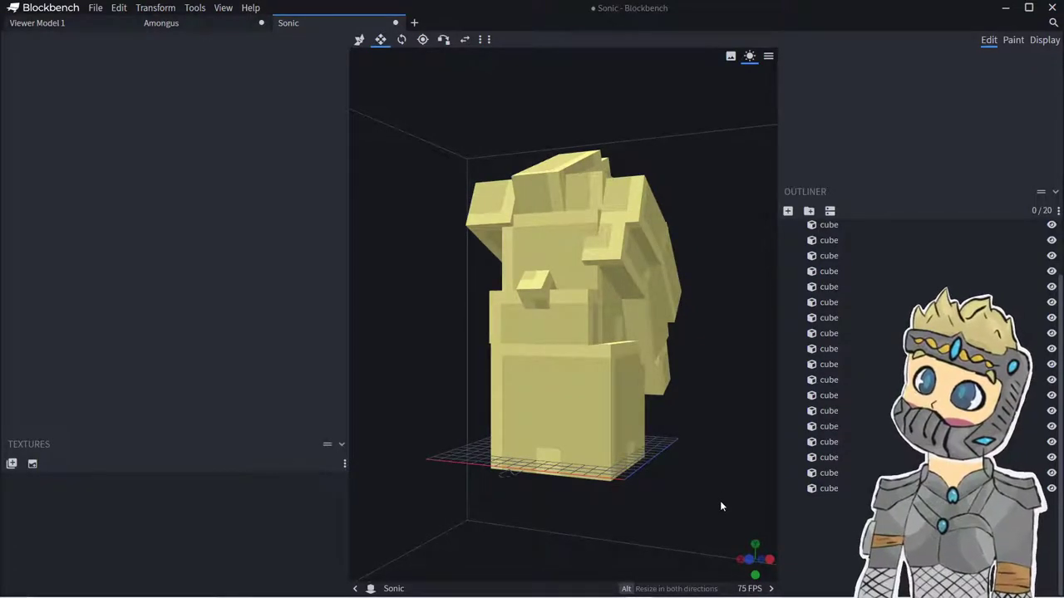
pyautogui.click(575, 431)
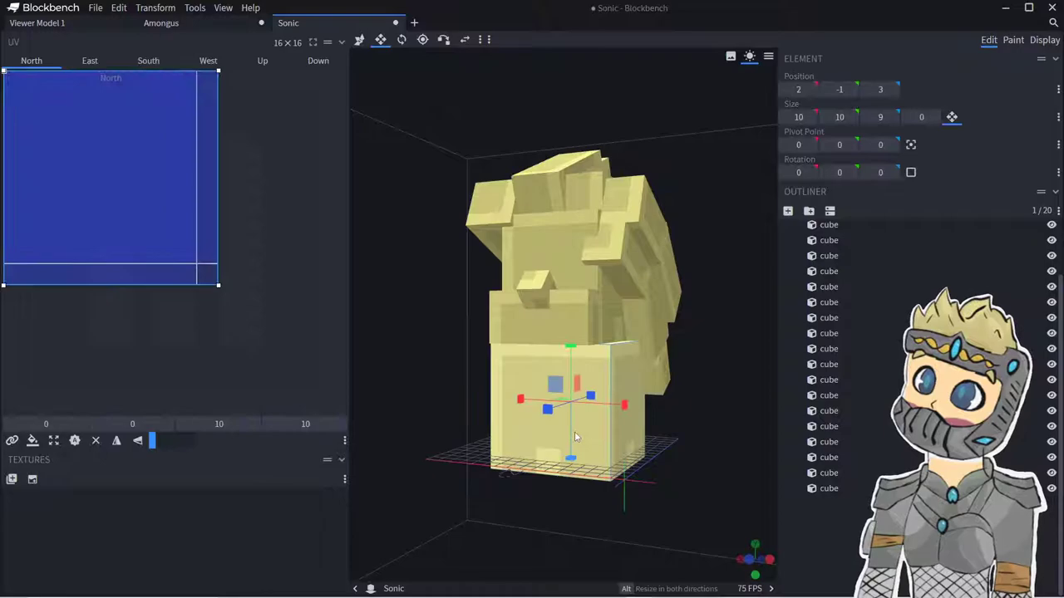
pyautogui.rightClick(609, 440)
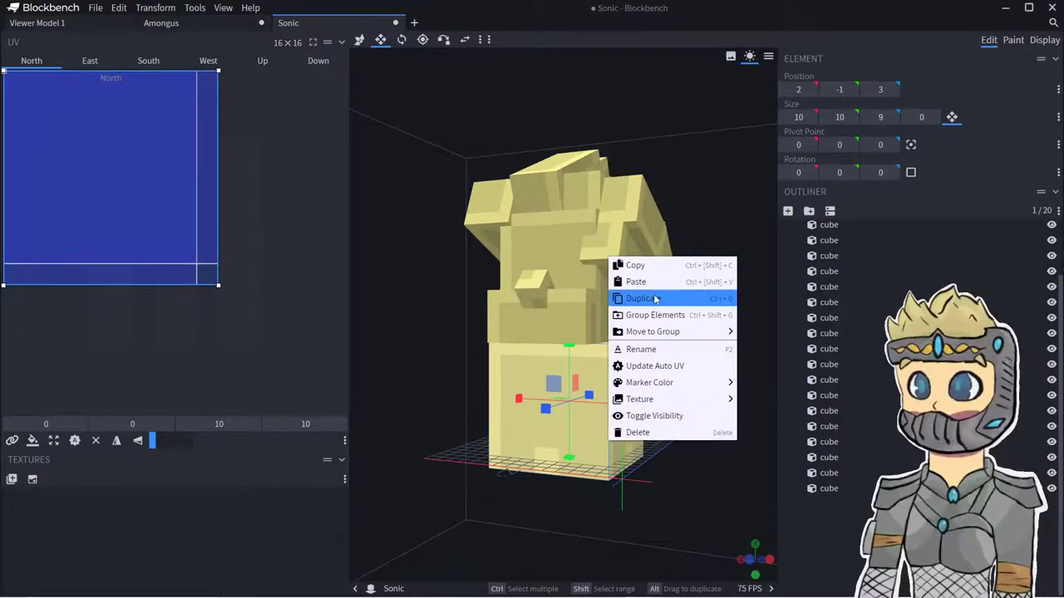
pyautogui.click(646, 492)
pyautogui.moveTo(647, 493)
pyautogui.mouseDown()
pyautogui.moveTo(537, 481)
pyautogui.moveTo(748, 507)
pyautogui.moveTo(637, 498)
pyautogui.mouseUp()
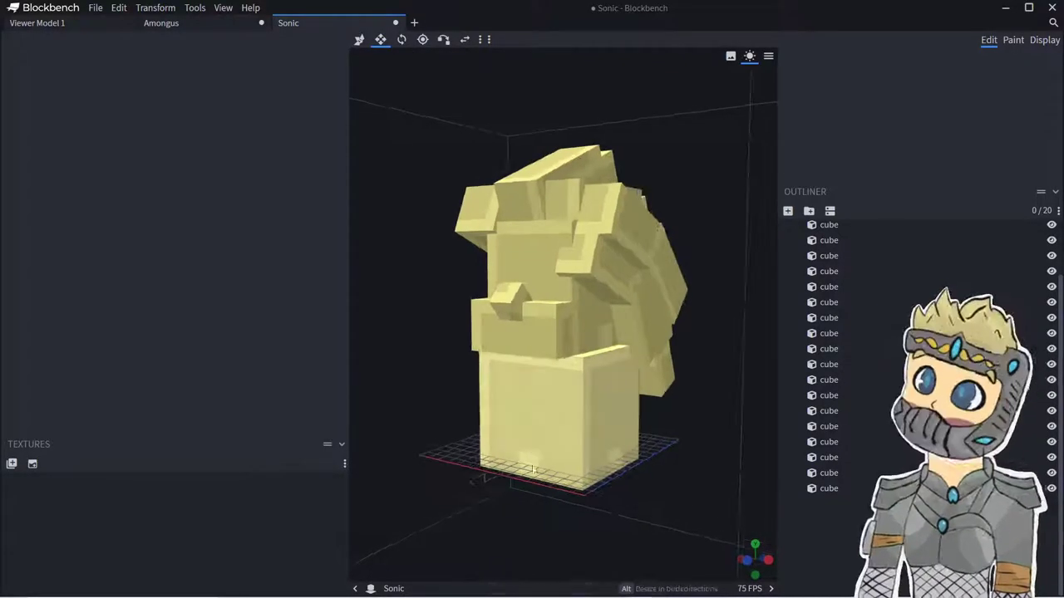
# - Select all the cubes and create a 16x texture template named Sonic with rearranged UVs and power-of-2 size
pyautogui.keyDown('ctrl'); pyautogui.moveTo(373, 498); pyautogui.dragTo(653, 162); pyautogui.keyUp('ctrl')
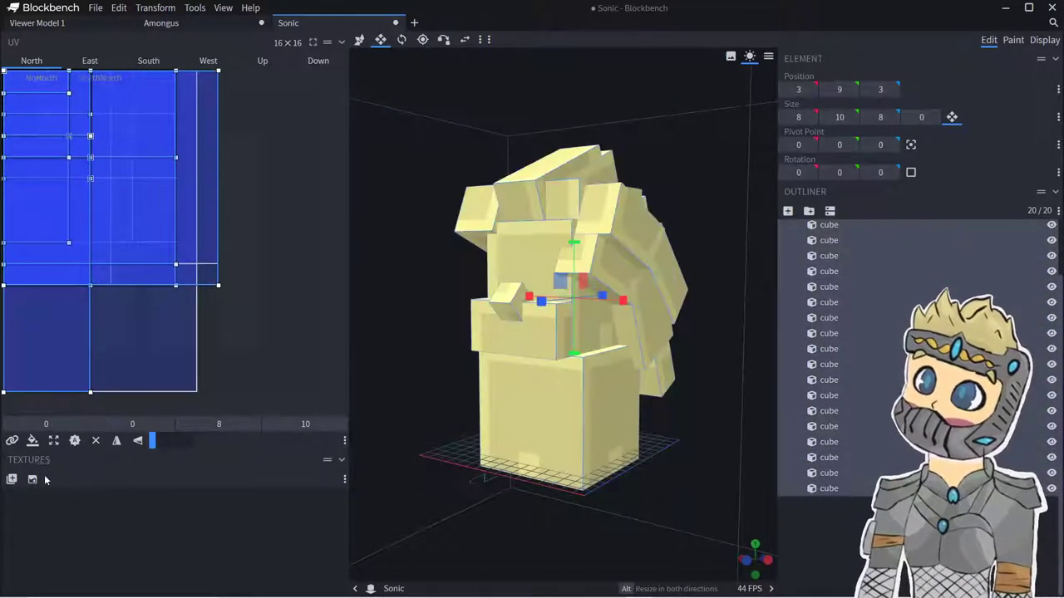
pyautogui.click(44, 476)
pyautogui.hotkey('ctrl', 'a')
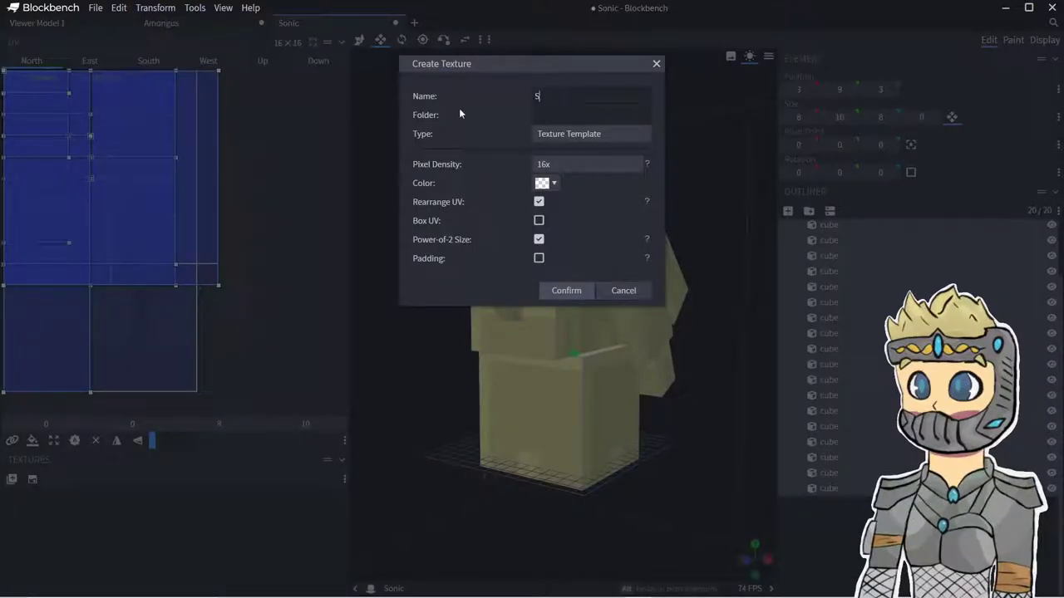
pyautogui.write('Sonic')
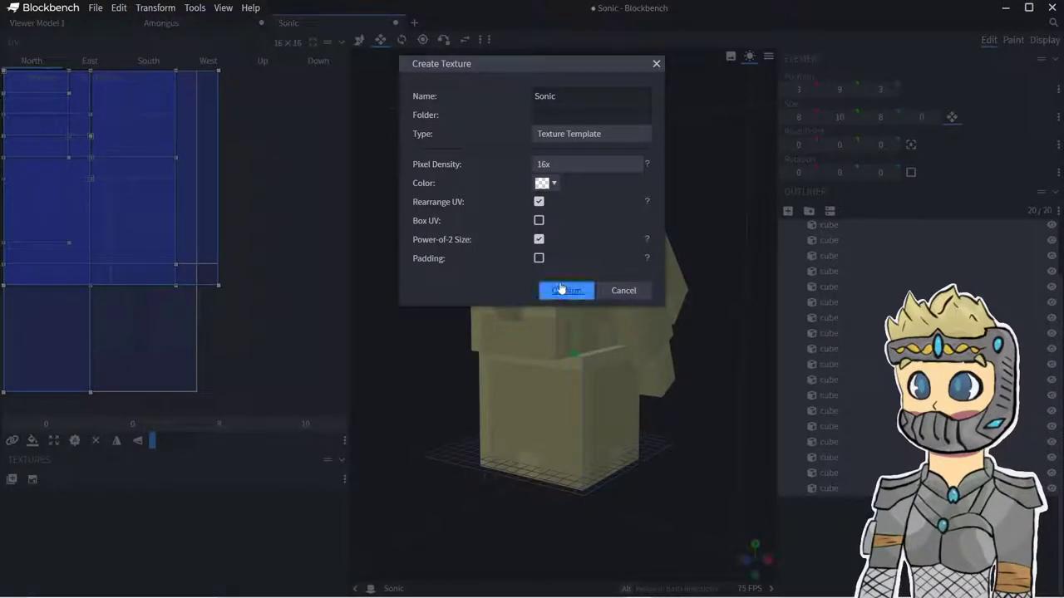
pyautogui.click(564, 290)
# - Switch to Paint mode and choose the muted blue-violet colour #7a83bb
pyautogui.click(1013, 40)
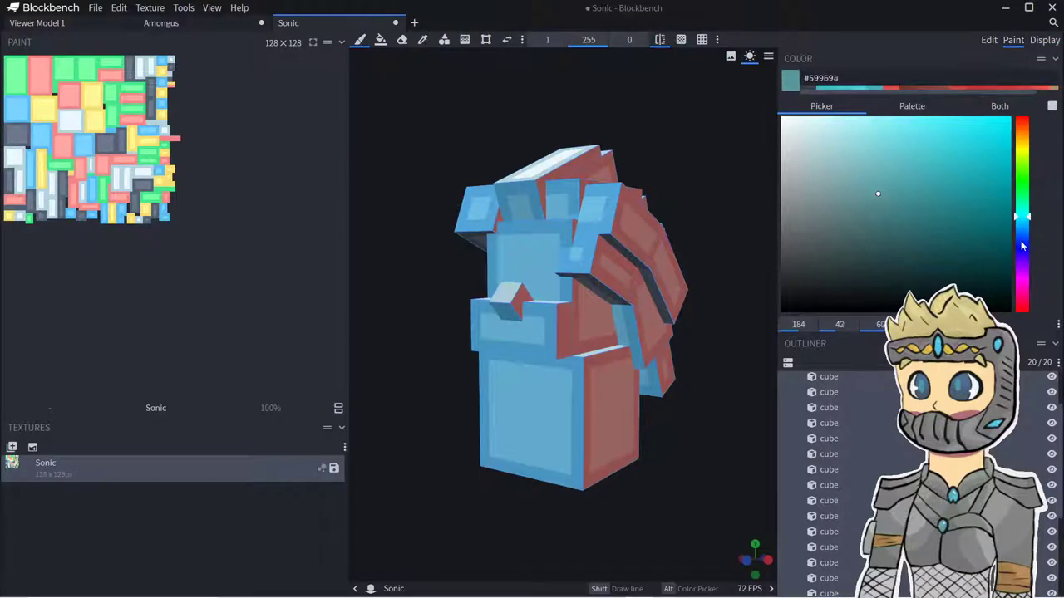
pyautogui.click(1023, 243)
pyautogui.click(863, 169)
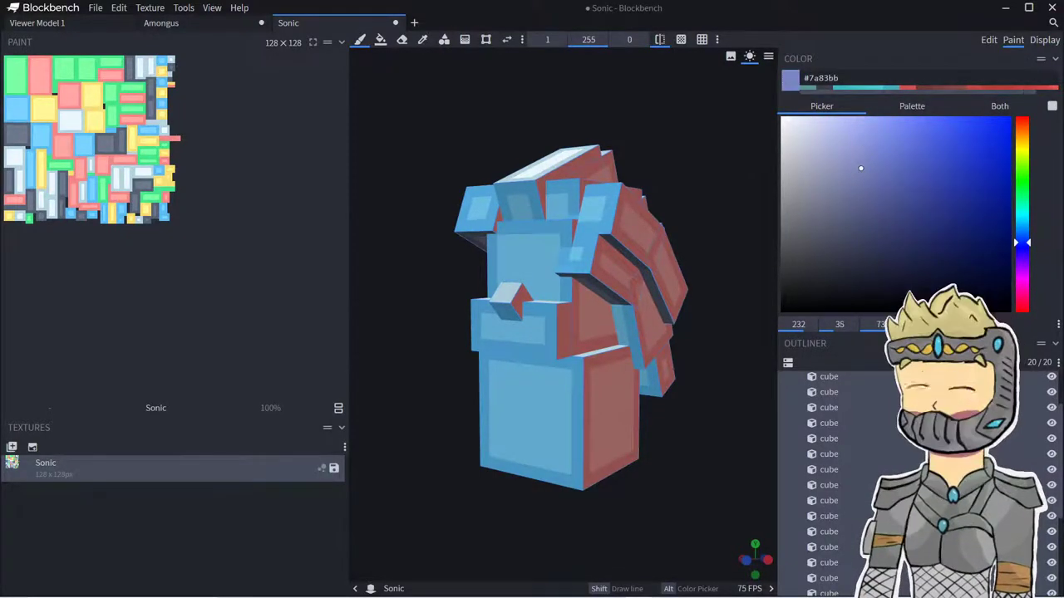
# - Clear the cube selection and dab the blue-violet colour onto the front edges of the top spike and the adjacent side spike
pyautogui.scroll(-3, 840, 532)
pyautogui.click(839, 532)
pyautogui.moveTo(573, 258); pyautogui.dragTo(556, 415, button='right')
pyautogui.scroll(4, 557, 416)
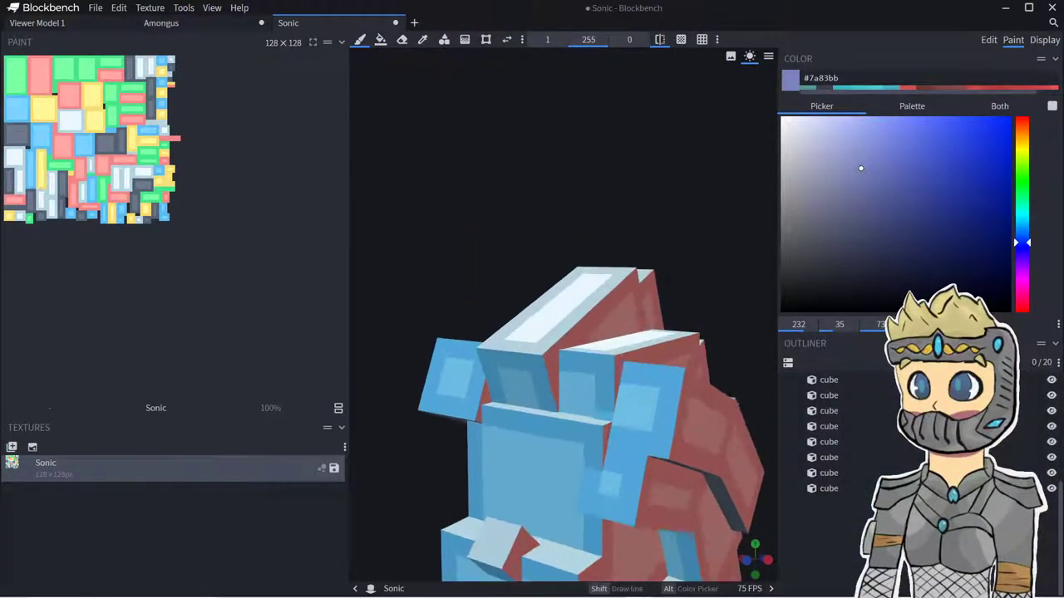
pyautogui.moveTo(519, 411); pyautogui.dragTo(599, 423, button='middle')
pyautogui.scroll(4, 598, 424)
pyautogui.click(600, 428)
pyautogui.click(604, 437)
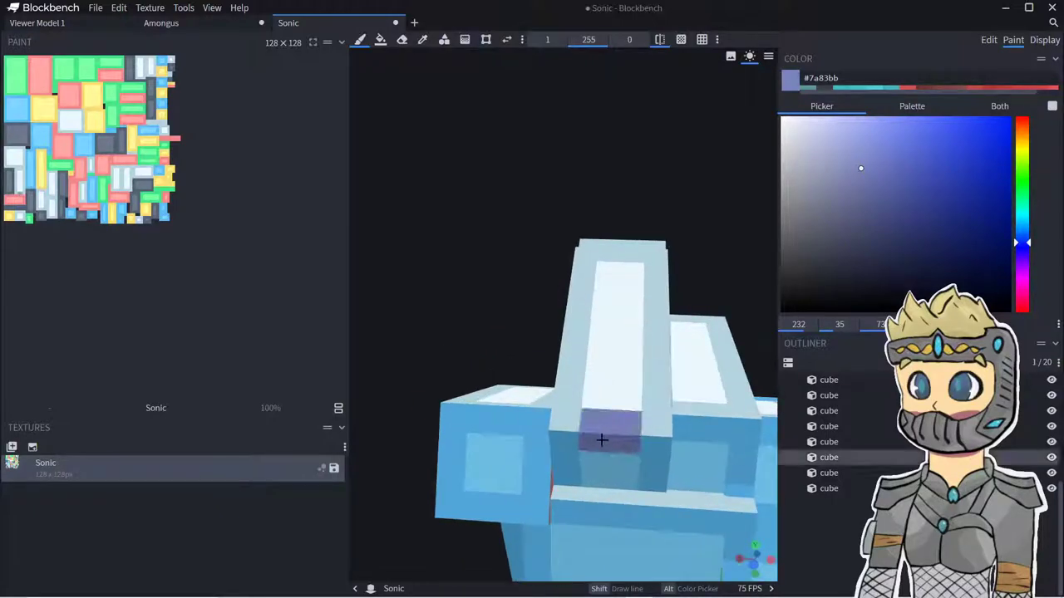
pyautogui.click(509, 423)
pyautogui.click(482, 419)
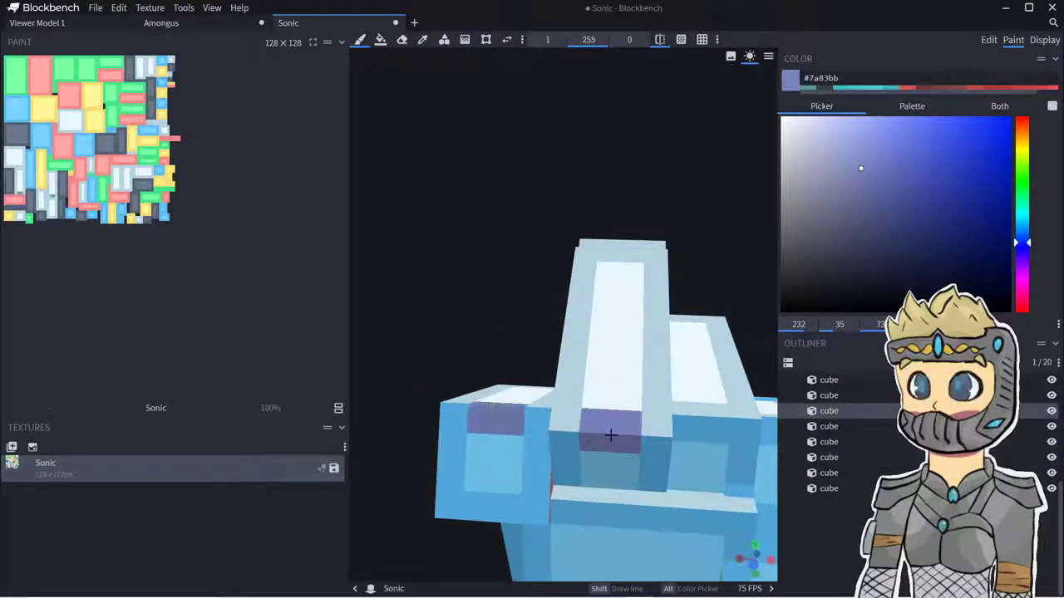
# - Dab the blue-violet #7a83bb onto the front edges of the two remaining upper spikes beside the top spike
pyautogui.moveTo(706, 431); pyautogui.dragTo(710, 411)
pyautogui.moveTo(727, 323)
pyautogui.mouseDown(button='right')
pyautogui.moveTo(675, 264)
pyautogui.moveTo(664, 217)
pyautogui.mouseUp(button='right')
pyautogui.moveTo(703, 302)
pyautogui.mouseDown()
pyautogui.moveTo(682, 291)
pyautogui.moveTo(656, 352)
pyautogui.mouseUp()
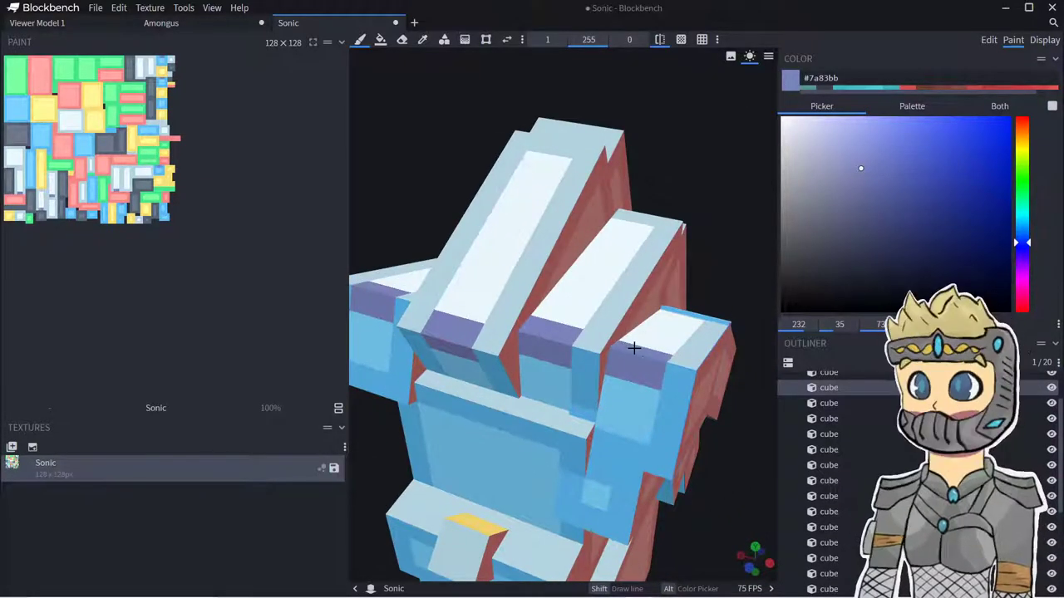
# - Choose the darker blue-violet #666fa9 and paint it around the lighter patches on the top spike and the two spikes beside it
pyautogui.click(872, 182)
pyautogui.moveTo(629, 391)
pyautogui.mouseDown()
pyautogui.moveTo(676, 403)
pyautogui.moveTo(676, 387)
pyautogui.mouseUp()
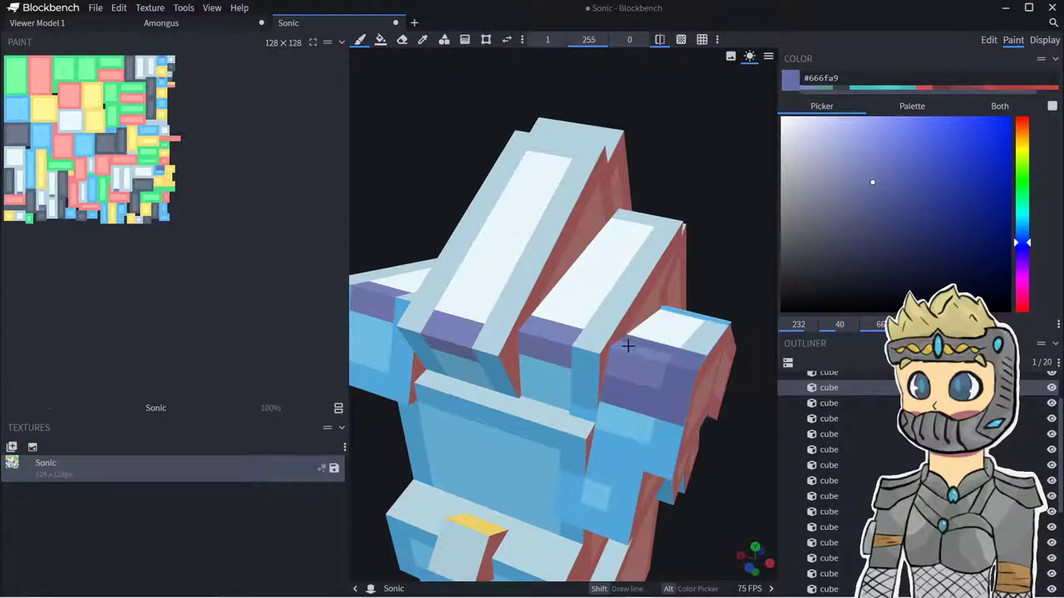
pyautogui.moveTo(541, 365)
pyautogui.mouseDown()
pyautogui.moveTo(582, 378)
pyautogui.moveTo(594, 336)
pyautogui.moveTo(553, 312)
pyautogui.mouseUp()
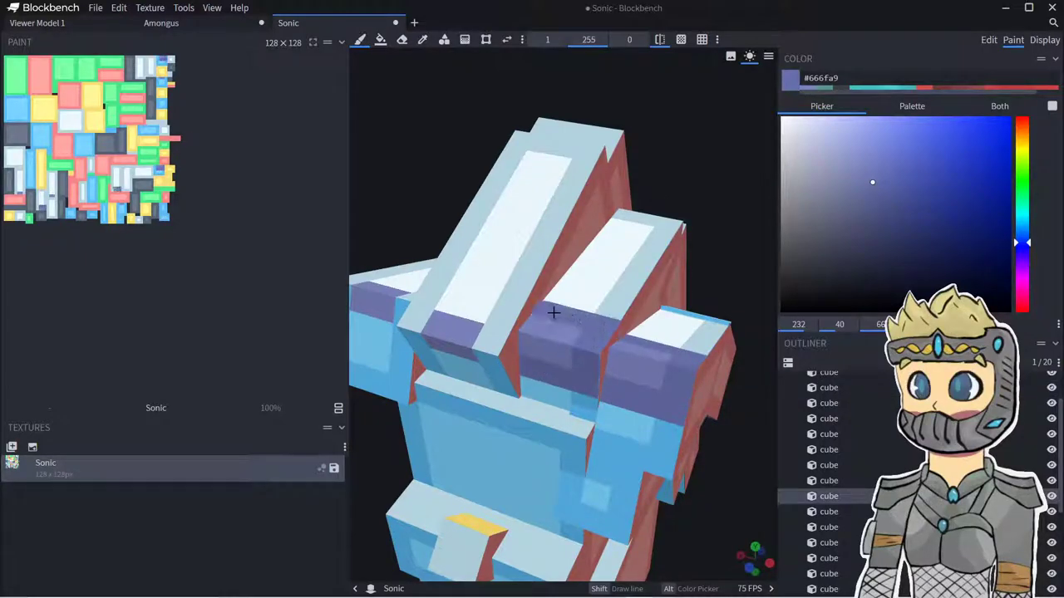
pyautogui.moveTo(436, 353)
pyautogui.mouseDown()
pyautogui.moveTo(489, 358)
pyautogui.moveTo(473, 311)
pyautogui.mouseUp()
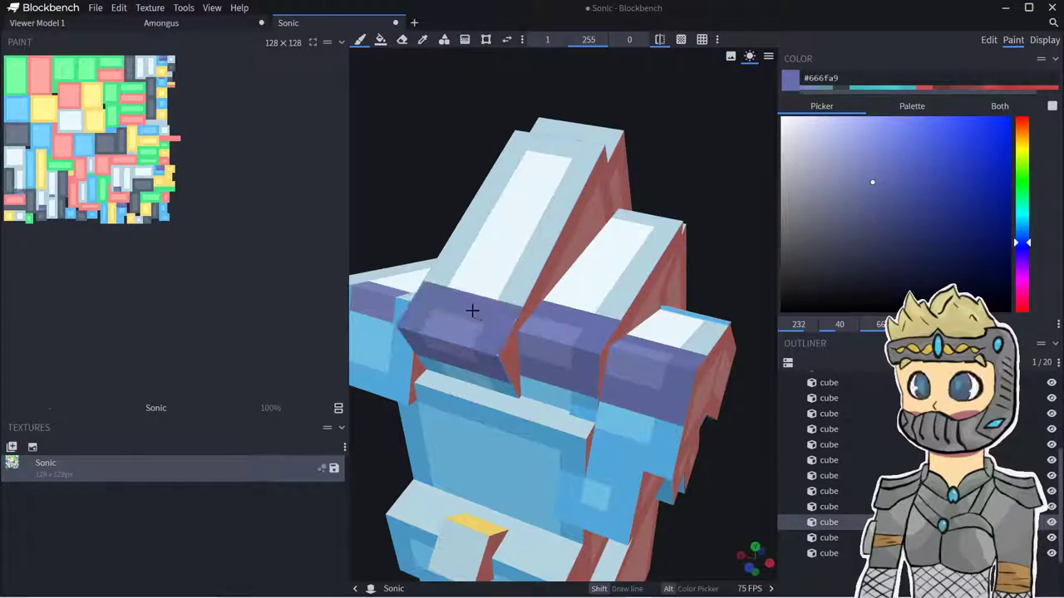
# - Surround the lighter patch on the opposite side spike's front edge with #666fa9 and undo the last stroke
pyautogui.moveTo(655, 185); pyautogui.dragTo(750, 190)
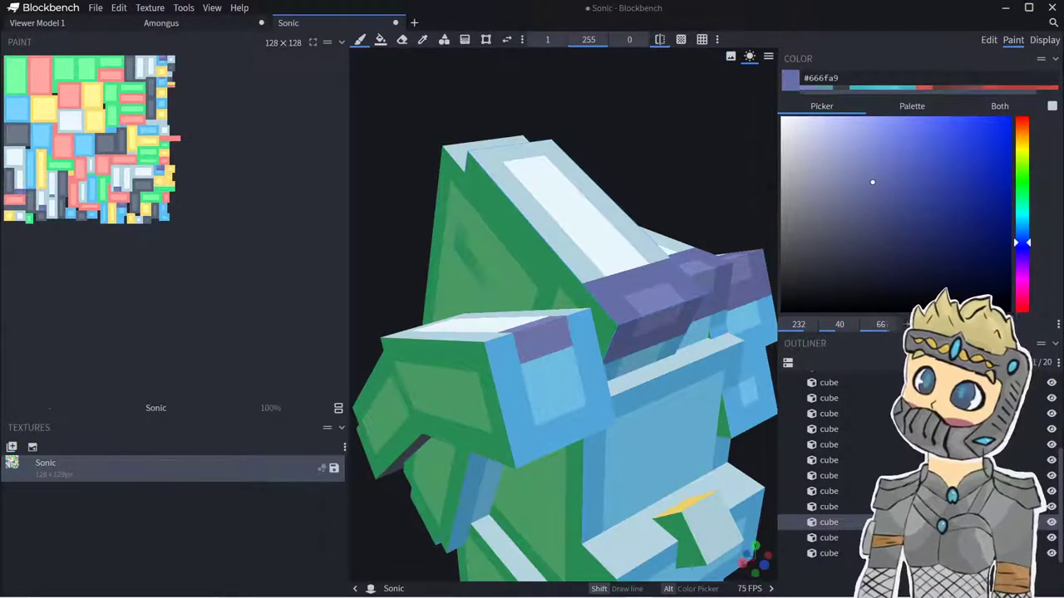
pyautogui.moveTo(573, 364); pyautogui.dragTo(489, 345)
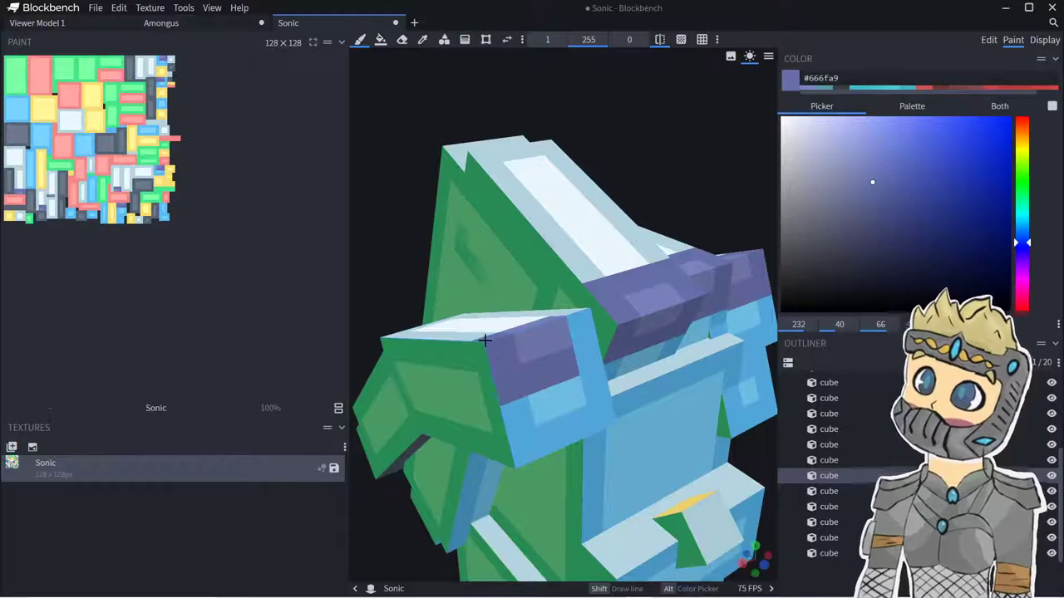
pyautogui.moveTo(362, 268); pyautogui.dragTo(445, 341)
pyautogui.moveTo(597, 410)
pyautogui.mouseDown()
pyautogui.moveTo(615, 361)
pyautogui.moveTo(669, 375)
pyautogui.moveTo(625, 354)
pyautogui.moveTo(597, 400)
pyautogui.mouseUp()
pyautogui.hotkey('ctrl', 'z')
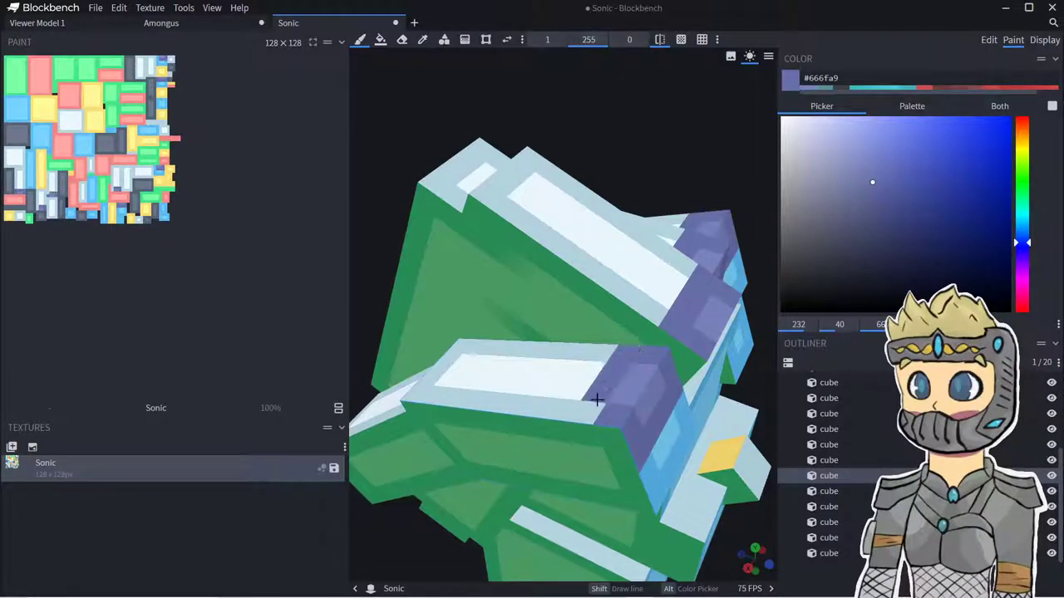
# - Dab #666fa9 onto the upper front edges of the lower spikes on both sides of the head
pyautogui.moveTo(583, 385); pyautogui.dragTo(628, 208, button='middle')
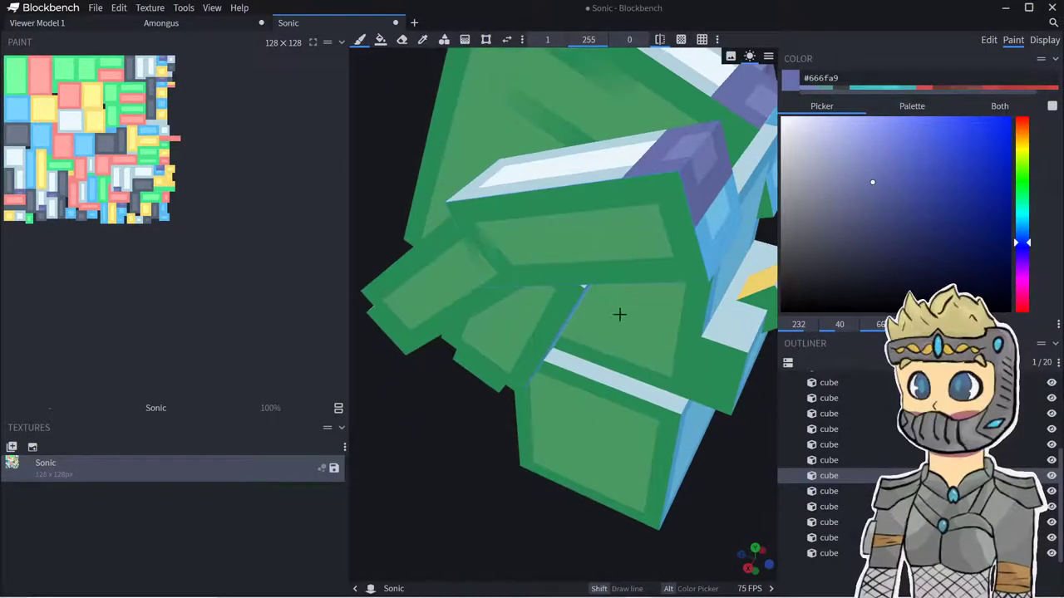
pyautogui.moveTo(548, 469); pyautogui.dragTo(475, 417, button='middle')
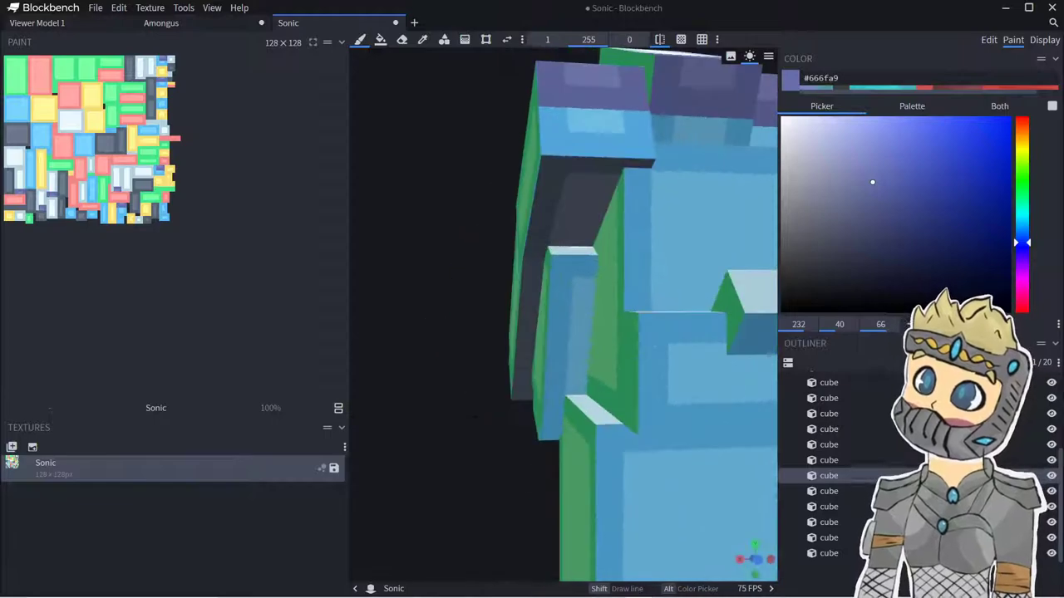
pyautogui.moveTo(584, 266); pyautogui.dragTo(573, 249)
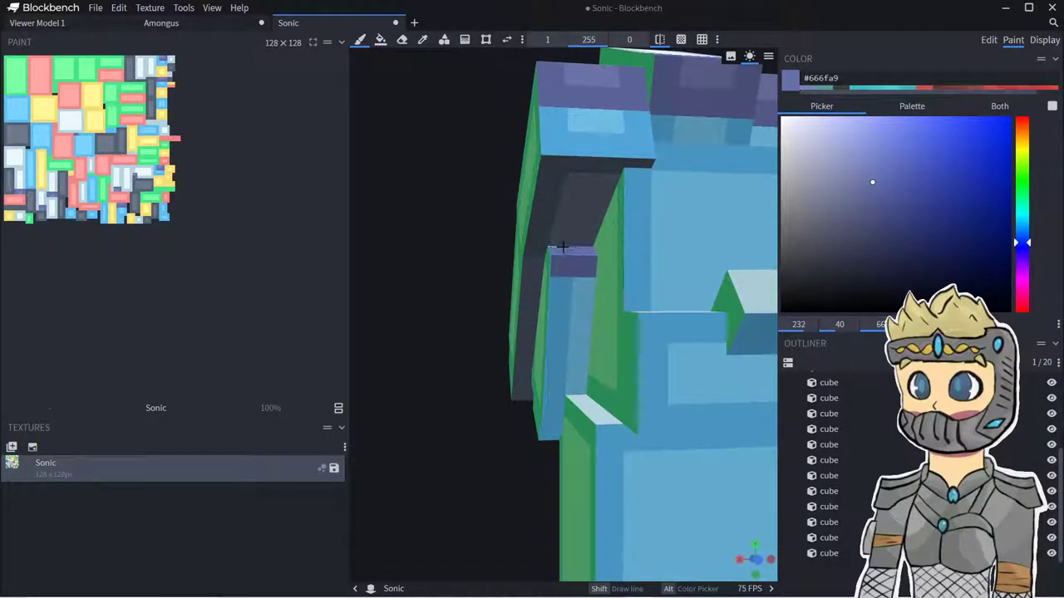
pyautogui.moveTo(559, 242)
pyautogui.mouseDown(button='middle')
pyautogui.moveTo(430, 383)
pyautogui.moveTo(519, 160)
pyautogui.mouseUp(button='middle')
pyautogui.moveTo(673, 311); pyautogui.dragTo(609, 284, button='middle')
pyautogui.click(595, 264)
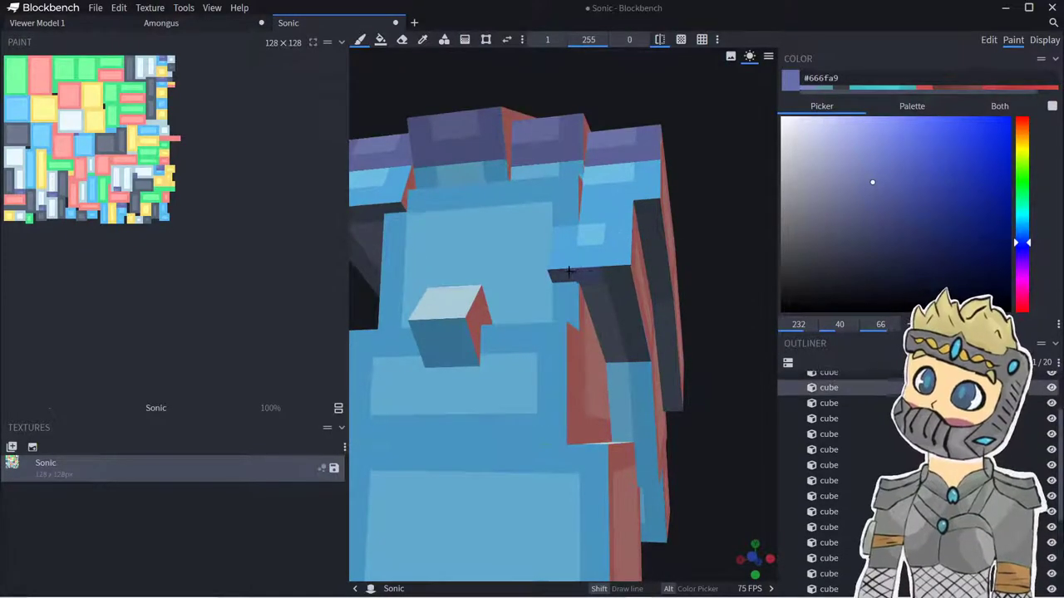
# - Choose #576094 and paint it around the lower spike's patch, across the forehead edge and down the face's upper side edges
pyautogui.click(875, 198)
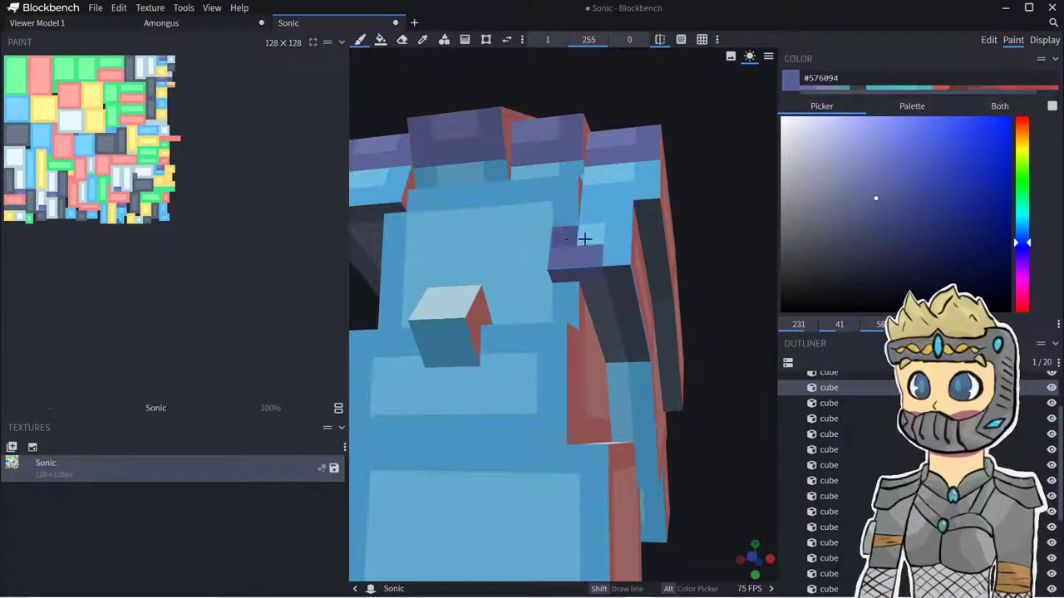
pyautogui.moveTo(577, 239); pyautogui.dragTo(615, 266)
pyautogui.moveTo(612, 216)
pyautogui.mouseDown()
pyautogui.moveTo(565, 187)
pyautogui.moveTo(463, 194)
pyautogui.moveTo(419, 199)
pyautogui.moveTo(401, 237)
pyautogui.mouseUp()
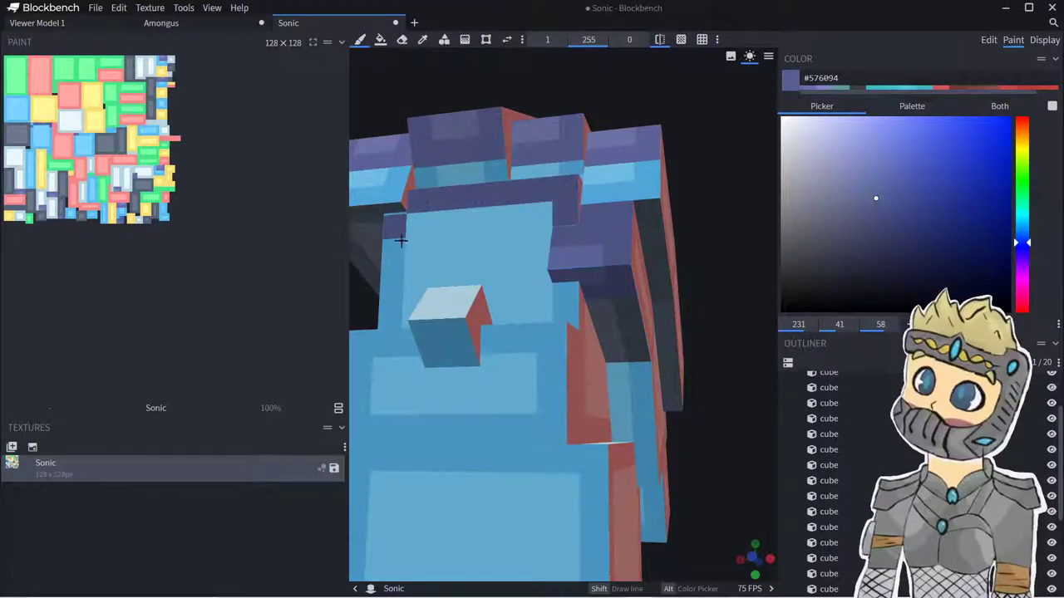
# - Choose the vivid blue #5468e7 and paint highlights at the centre of the top spike's and the large side spike's front bands
pyautogui.scroll(-4, 402, 237)
pyautogui.moveTo(378, 324); pyautogui.dragTo(428, 345)
pyautogui.click(934, 164)
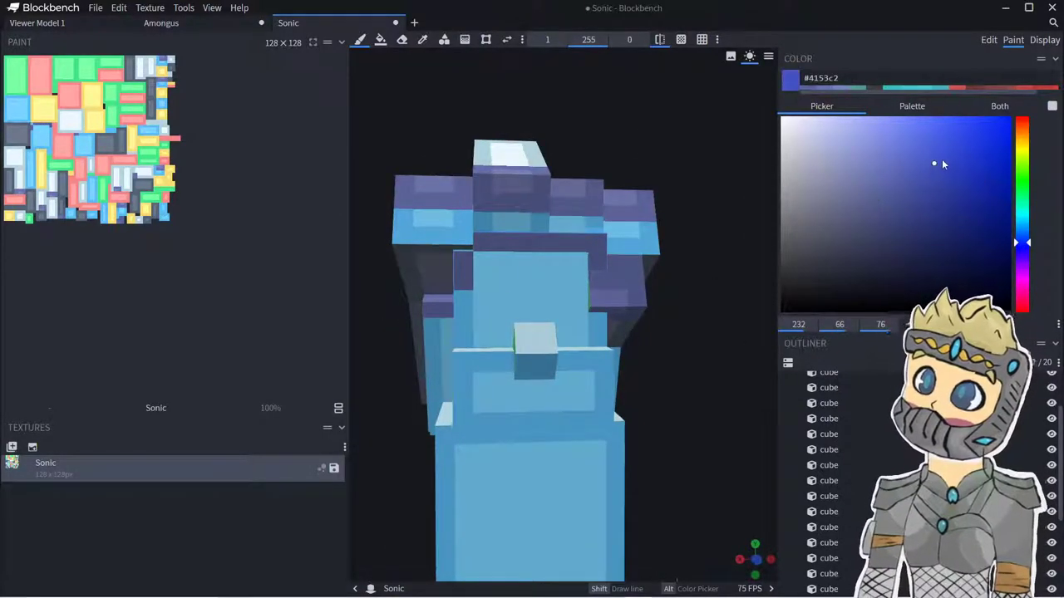
pyautogui.click(927, 135)
pyautogui.moveTo(522, 187)
pyautogui.mouseDown()
pyautogui.moveTo(502, 174)
pyautogui.moveTo(437, 183)
pyautogui.moveTo(520, 328)
pyautogui.moveTo(486, 319)
pyautogui.mouseUp()
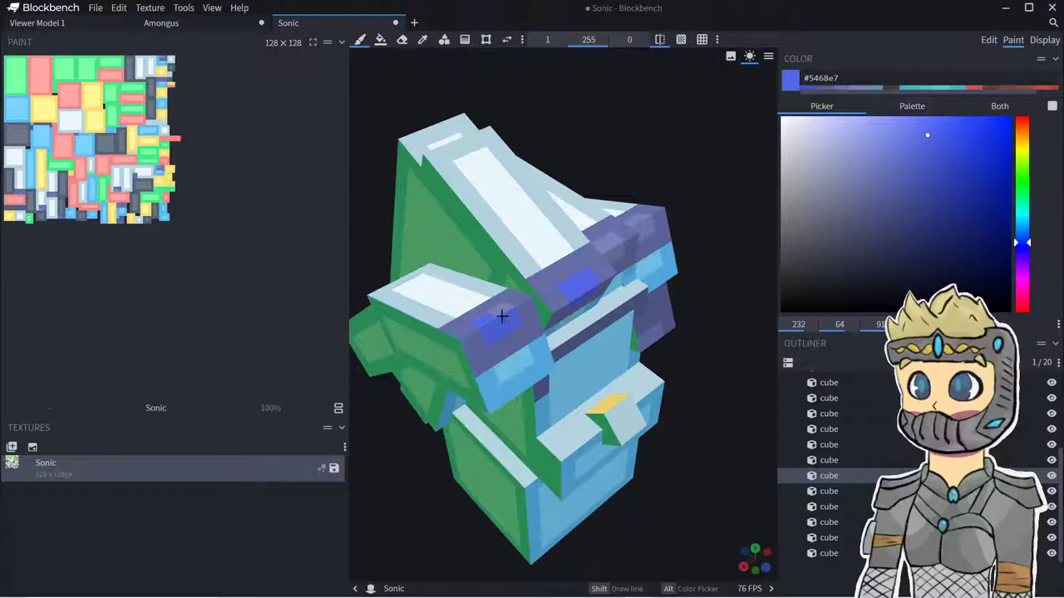
# - Add #5468e7 highlights to the remaining spikes' front bands, the small lower spike's tip and the upper side edge of the face
pyautogui.moveTo(620, 250); pyautogui.dragTo(612, 251)
pyautogui.moveTo(732, 253); pyautogui.dragTo(678, 266)
pyautogui.moveTo(620, 270); pyautogui.dragTo(628, 260)
pyautogui.moveTo(708, 363); pyautogui.dragTo(601, 264)
pyautogui.click(600, 262)
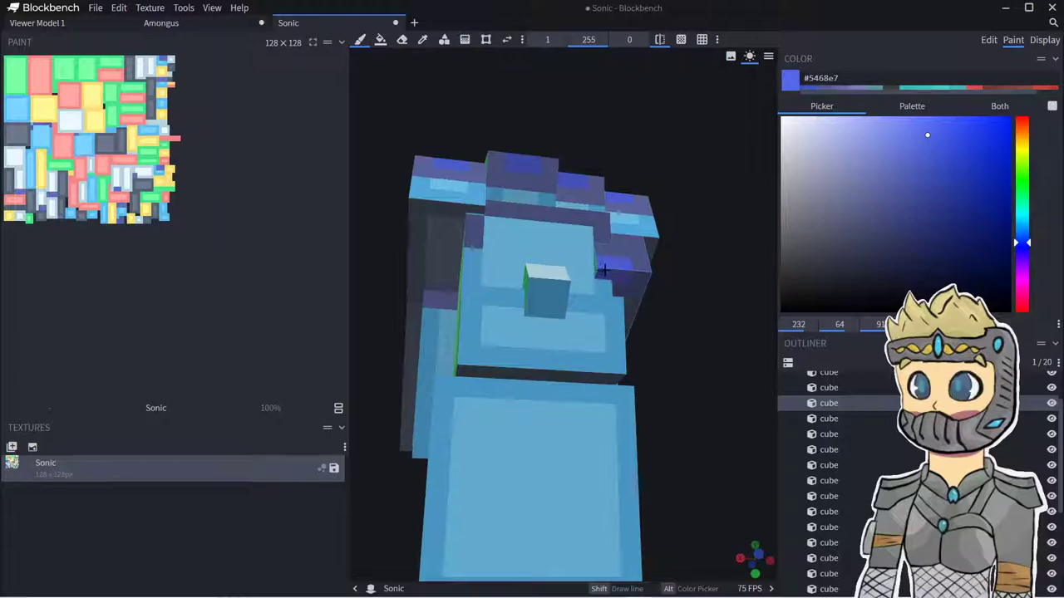
pyautogui.click(450, 292)
pyautogui.moveTo(426, 299); pyautogui.dragTo(466, 309)
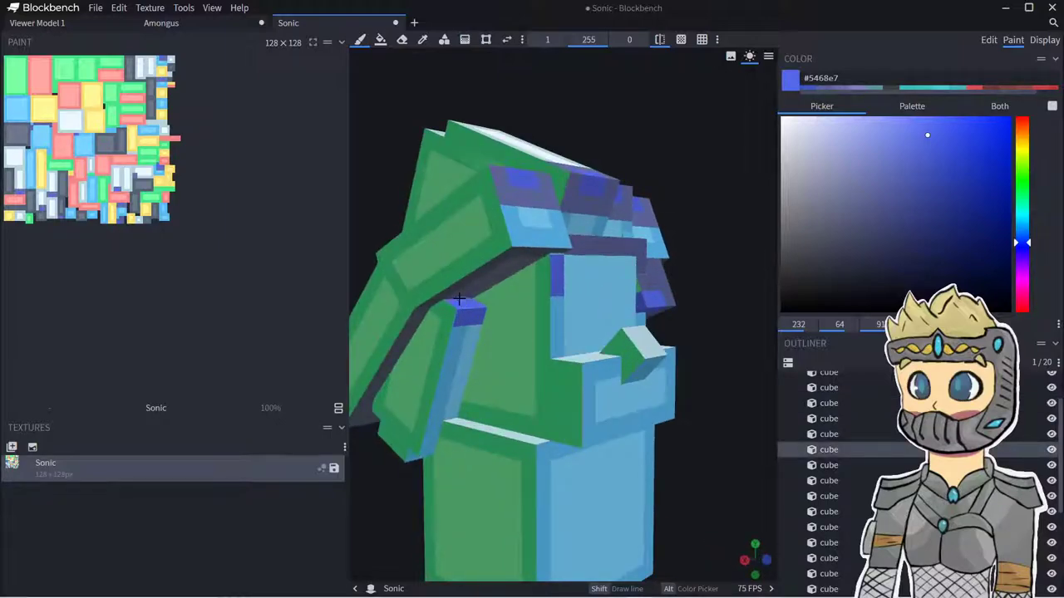
pyautogui.moveTo(583, 314); pyautogui.dragTo(506, 300, button='right')
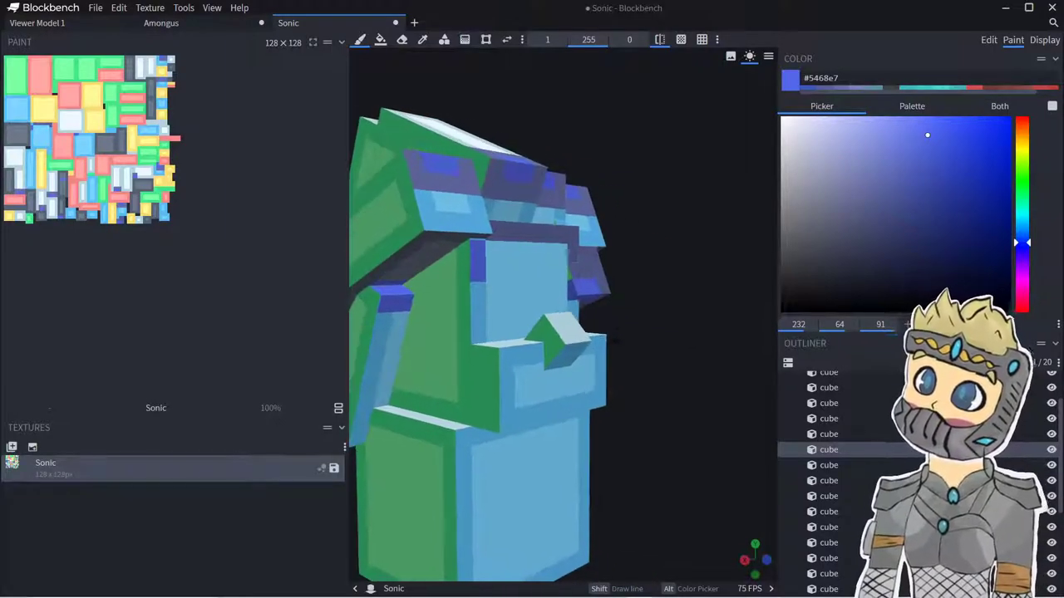
# - Choose the deeper blue #384dce and paint over the muted violet bands around the spike highlights and across the forehead edge
pyautogui.click(947, 153)
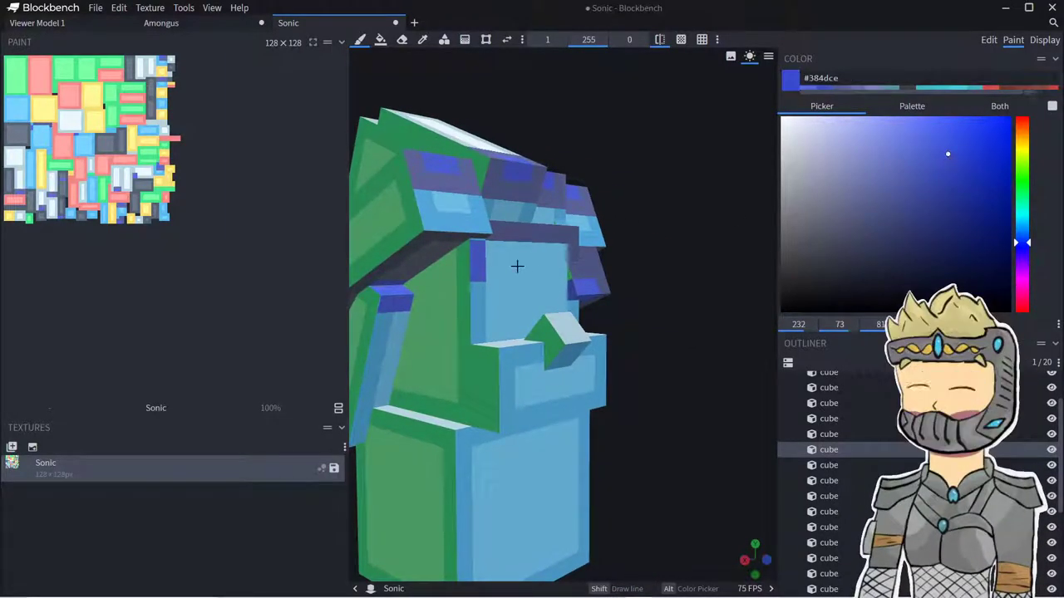
pyautogui.click(440, 187)
pyautogui.moveTo(569, 131)
pyautogui.mouseDown()
pyautogui.moveTo(657, 165)
pyautogui.moveTo(665, 186)
pyautogui.mouseUp()
pyautogui.moveTo(691, 304)
pyautogui.mouseDown()
pyautogui.moveTo(656, 302)
pyautogui.moveTo(657, 270)
pyautogui.mouseUp()
pyautogui.moveTo(706, 241)
pyautogui.mouseDown()
pyautogui.moveTo(594, 291)
pyautogui.moveTo(561, 278)
pyautogui.moveTo(532, 229)
pyautogui.mouseUp()
pyautogui.click(527, 272)
pyautogui.moveTo(625, 234); pyautogui.dragTo(532, 212)
pyautogui.moveTo(488, 184)
pyautogui.mouseDown()
pyautogui.moveTo(482, 195)
pyautogui.moveTo(542, 195)
pyautogui.moveTo(542, 181)
pyautogui.mouseUp()
pyautogui.moveTo(570, 269)
pyautogui.mouseDown()
pyautogui.moveTo(583, 273)
pyautogui.moveTo(491, 236)
pyautogui.moveTo(441, 240)
pyautogui.mouseUp()
pyautogui.moveTo(680, 303)
pyautogui.mouseDown()
pyautogui.moveTo(727, 305)
pyautogui.moveTo(682, 309)
pyautogui.mouseUp()
pyautogui.moveTo(515, 295); pyautogui.dragTo(573, 278, button='right')
pyautogui.scroll(3, 574, 278)
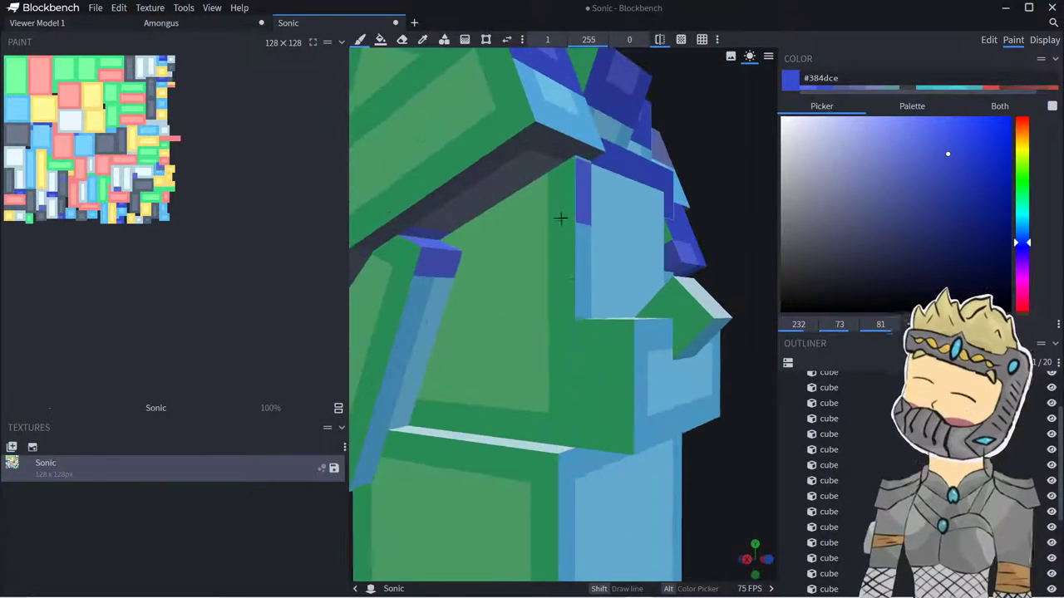
# - Paint the top and side faces of the head spikes' front tips blue #384dce
pyautogui.scroll(-5, 637, 227)
pyautogui.moveTo(725, 249); pyautogui.dragTo(604, 276)
pyautogui.scroll(3, 626, 253)
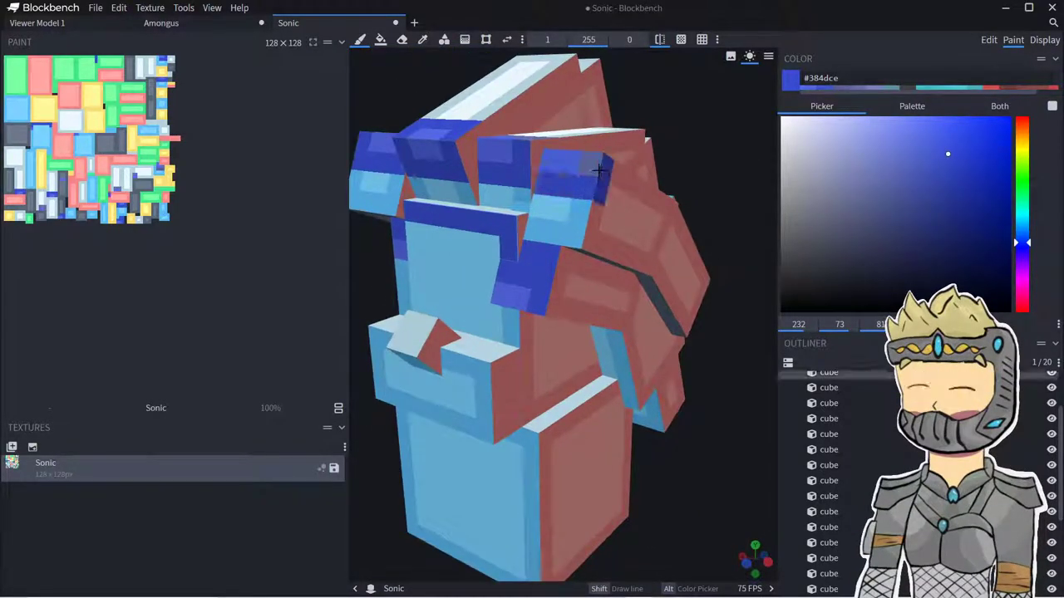
pyautogui.moveTo(593, 172); pyautogui.dragTo(551, 299)
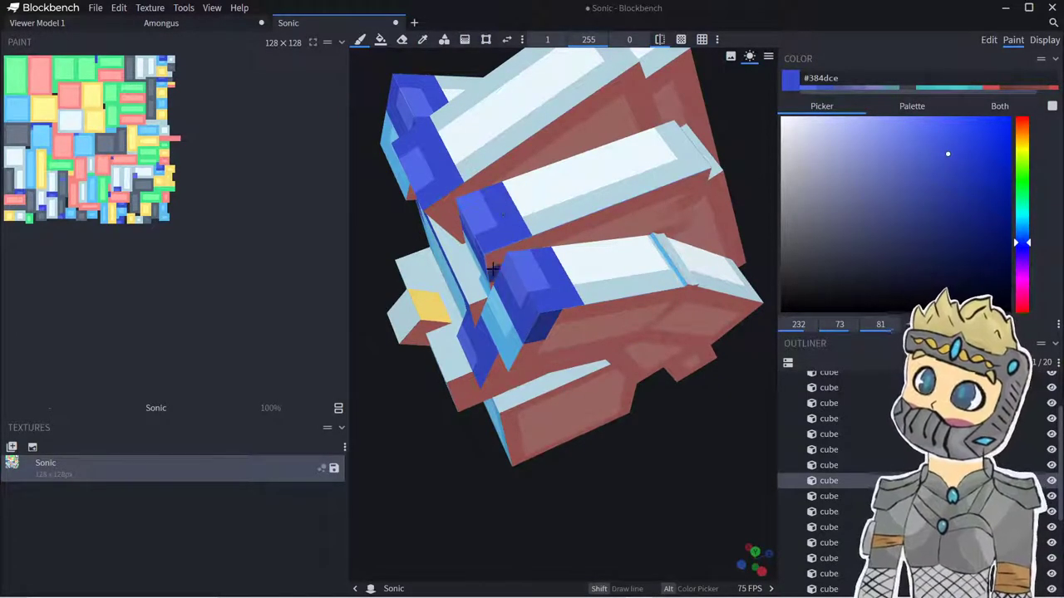
pyautogui.moveTo(771, 216); pyautogui.dragTo(849, 196)
pyautogui.moveTo(701, 172); pyautogui.dragTo(559, 161)
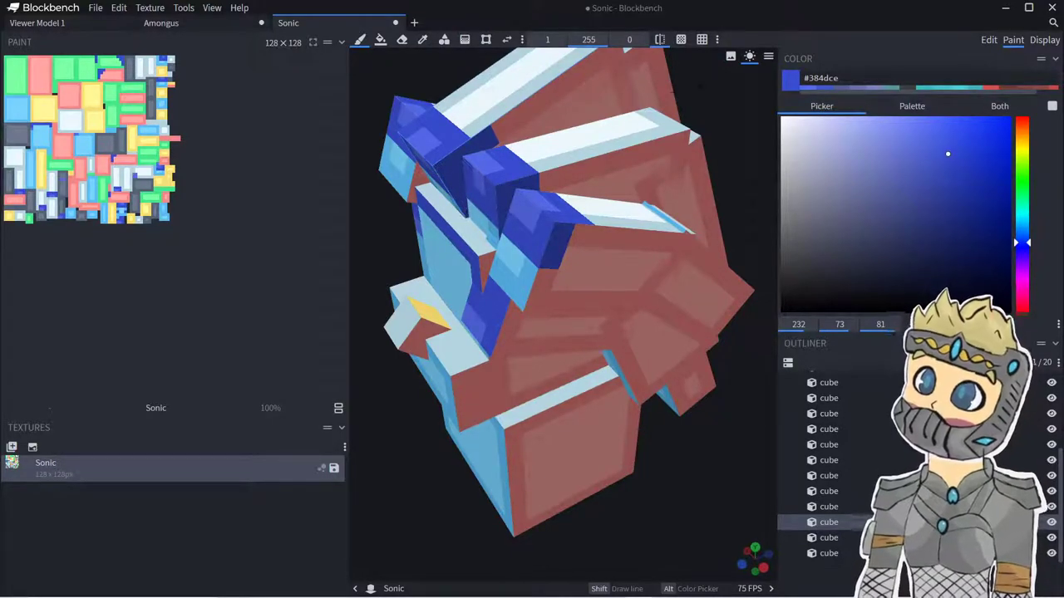
# - Extend the blue over the green side of the outer spike's tip and the sides of the upper spikes' tips
pyautogui.moveTo(678, 91); pyautogui.dragTo(782, 57)
pyautogui.moveTo(705, 63); pyautogui.dragTo(777, 74)
pyautogui.click(488, 184)
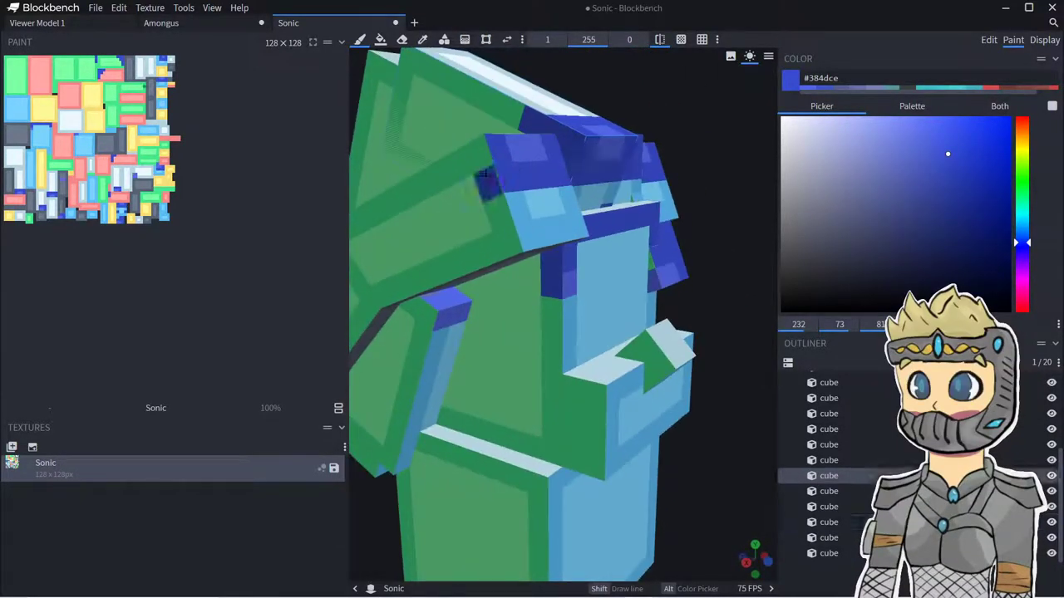
pyautogui.moveTo(486, 185); pyautogui.dragTo(443, 173)
pyautogui.moveTo(706, 121); pyautogui.dragTo(748, 192)
pyautogui.moveTo(637, 339)
pyautogui.mouseDown()
pyautogui.moveTo(639, 267)
pyautogui.moveTo(620, 278)
pyautogui.mouseUp()
pyautogui.moveTo(625, 239)
pyautogui.mouseDown()
pyautogui.moveTo(636, 169)
pyautogui.moveTo(669, 207)
pyautogui.moveTo(536, 158)
pyautogui.mouseUp()
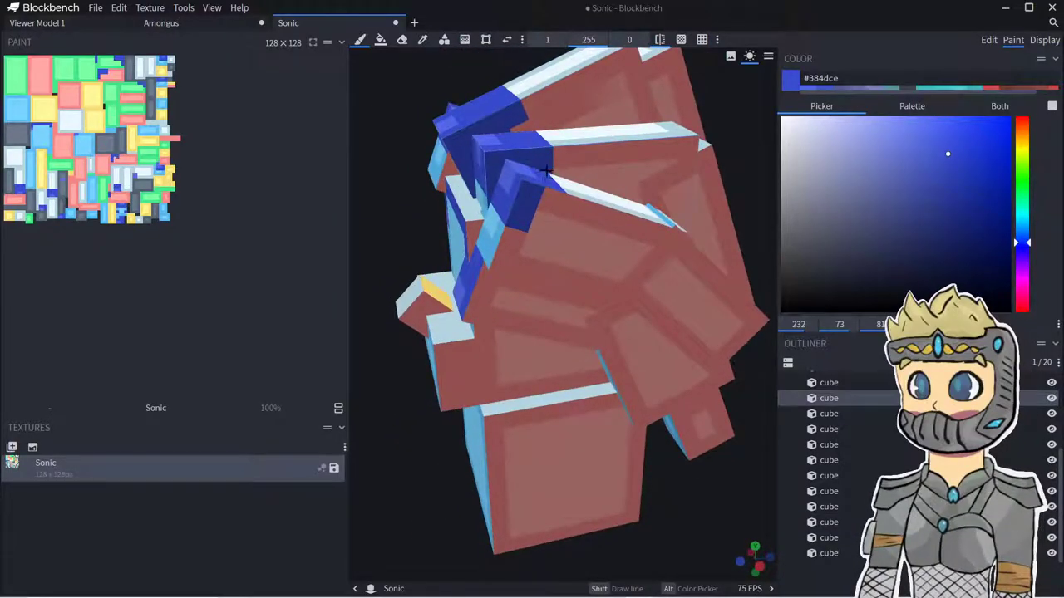
# - Paint the front edge of the outer spike's red side and the lower spike's side tip blue
pyautogui.click(546, 199)
pyautogui.click(508, 253)
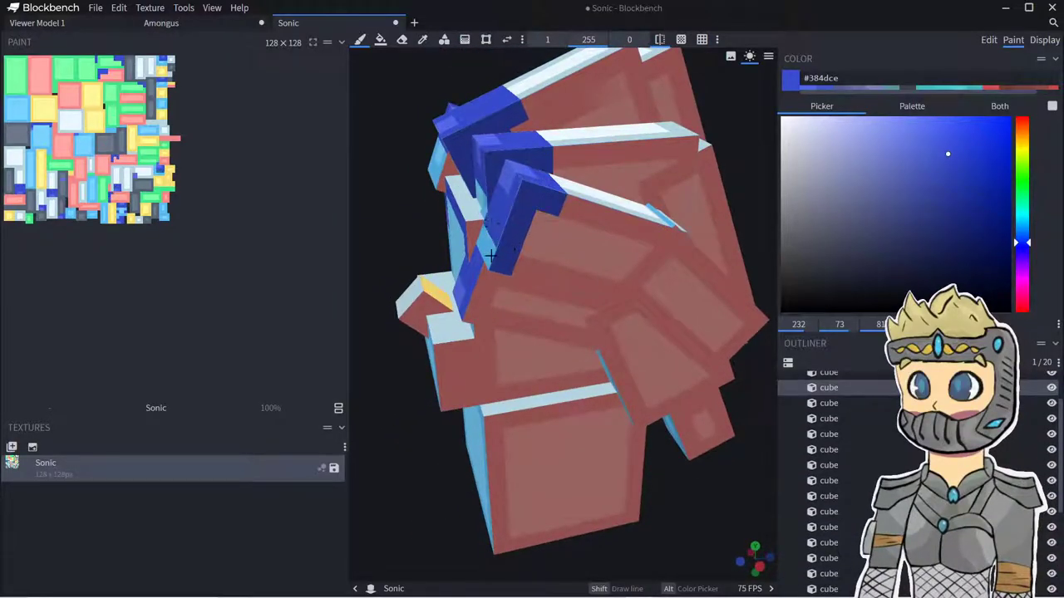
pyautogui.moveTo(648, 507)
pyautogui.mouseDown()
pyautogui.moveTo(706, 453)
pyautogui.moveTo(660, 440)
pyautogui.mouseUp()
pyautogui.click(492, 223)
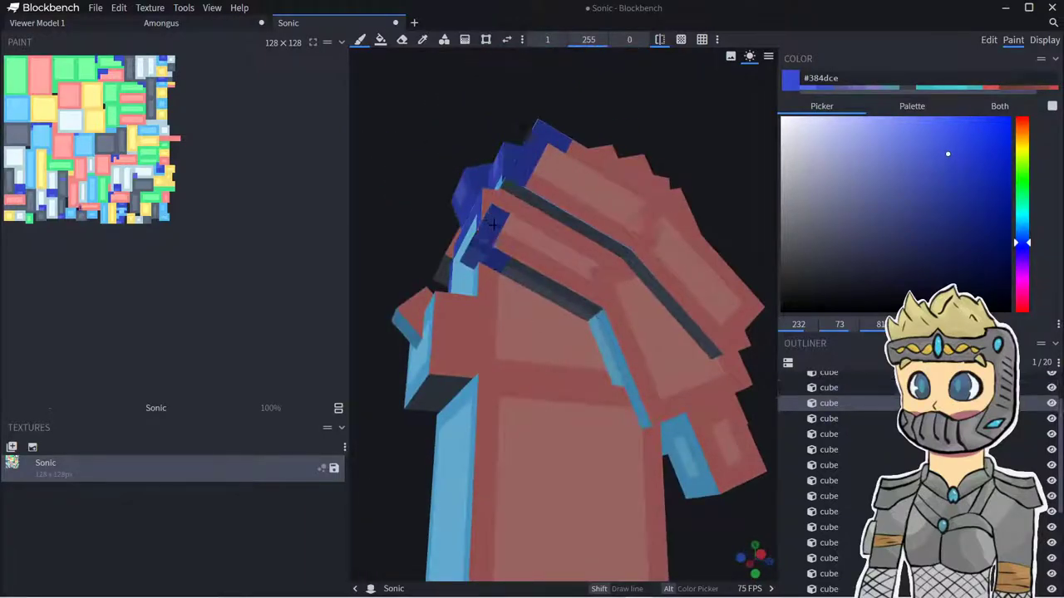
# - Paint a muted blue #5c68b7 strip across the face just below the brow
pyautogui.moveTo(405, 209); pyautogui.dragTo(506, 261)
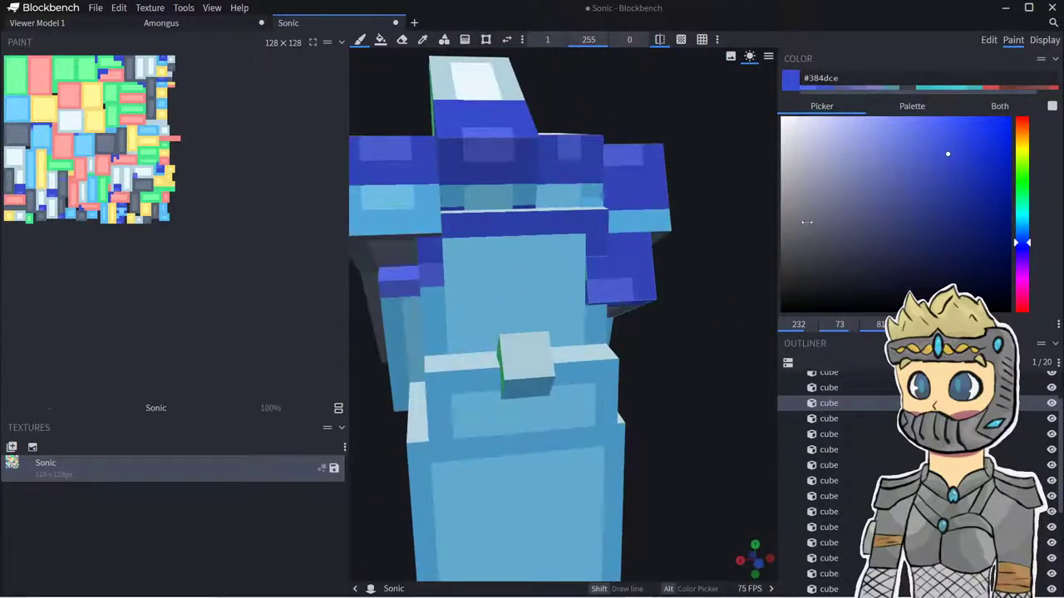
pyautogui.moveTo(864, 184); pyautogui.dragTo(896, 171)
pyautogui.moveTo(570, 248)
pyautogui.mouseDown()
pyautogui.moveTo(463, 251)
pyautogui.moveTo(440, 292)
pyautogui.mouseUp()
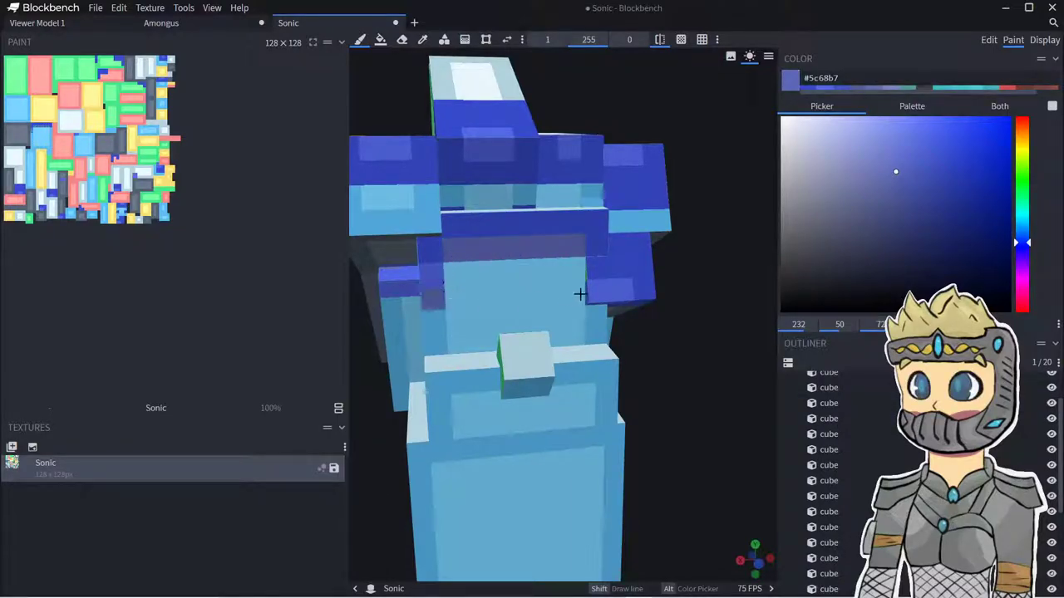
# - Paint the eye area light grey #c3c3c3 and the notch between the eyes blue #5e6dc8
pyautogui.moveTo(690, 353)
pyautogui.mouseDown()
pyautogui.moveTo(670, 341)
pyautogui.moveTo(690, 339)
pyautogui.mouseUp()
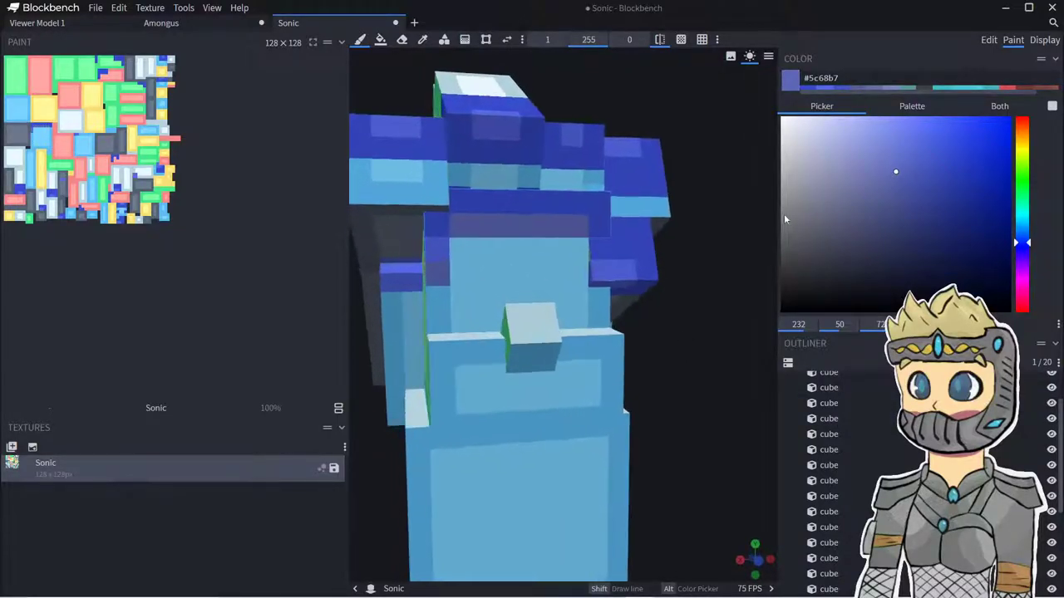
pyautogui.click(781, 166)
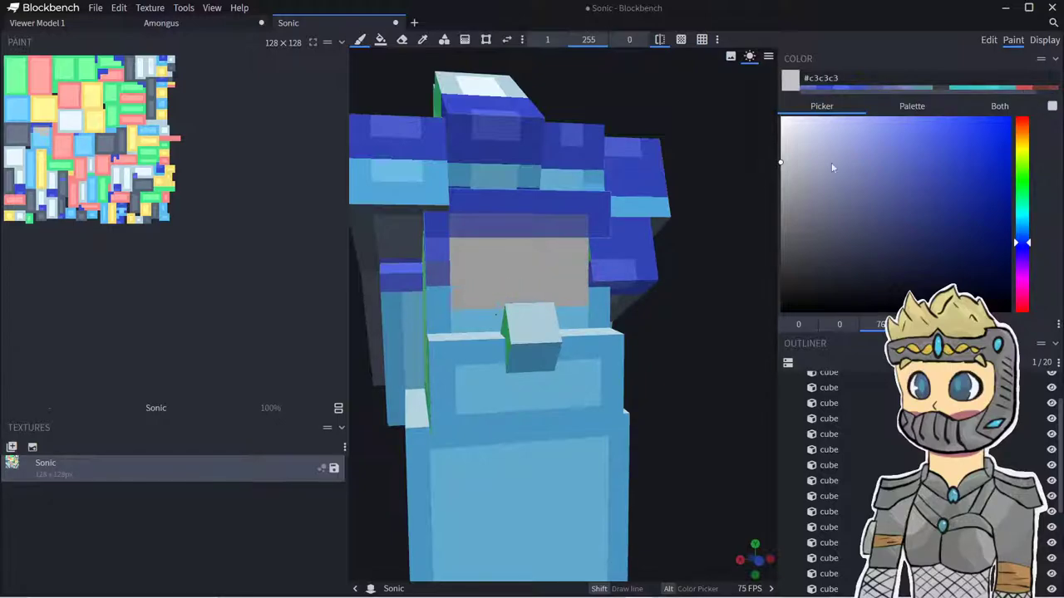
pyautogui.click(903, 158)
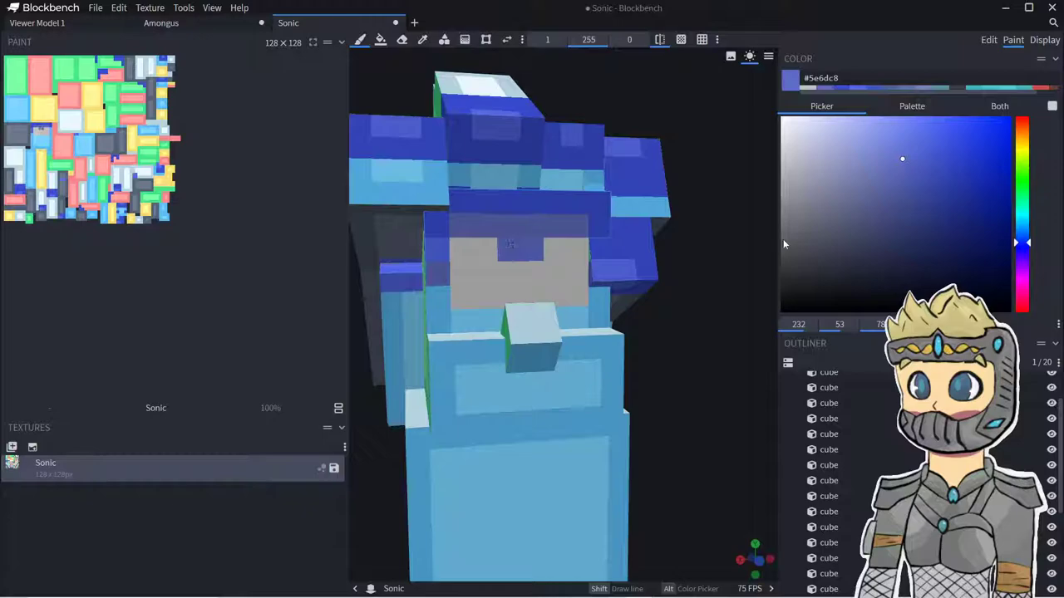
# - Test a dark #424242 pupil pixel and paint a vertical green #3b8b37 iris in each eye
pyautogui.moveTo(843, 206); pyautogui.dragTo(762, 236)
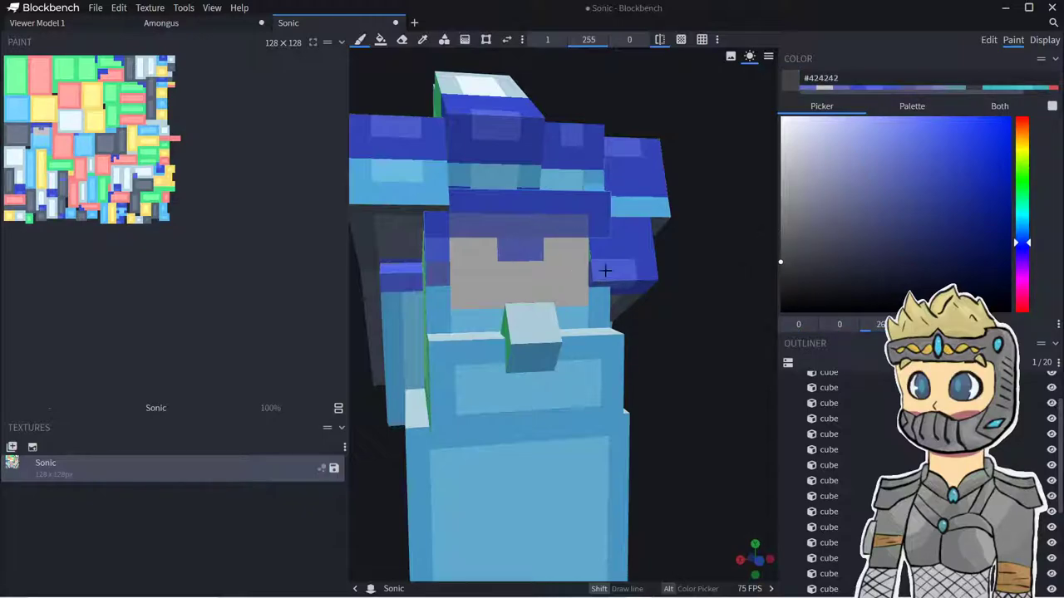
pyautogui.click(556, 273)
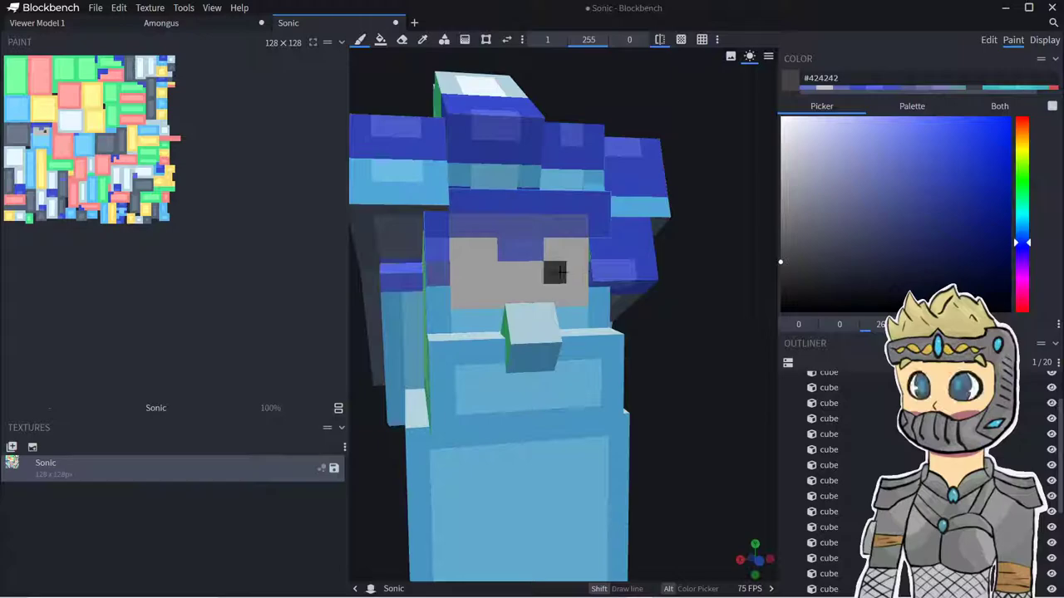
pyautogui.click(1023, 184)
pyautogui.click(921, 211)
pyautogui.click(553, 288)
pyautogui.click(485, 249)
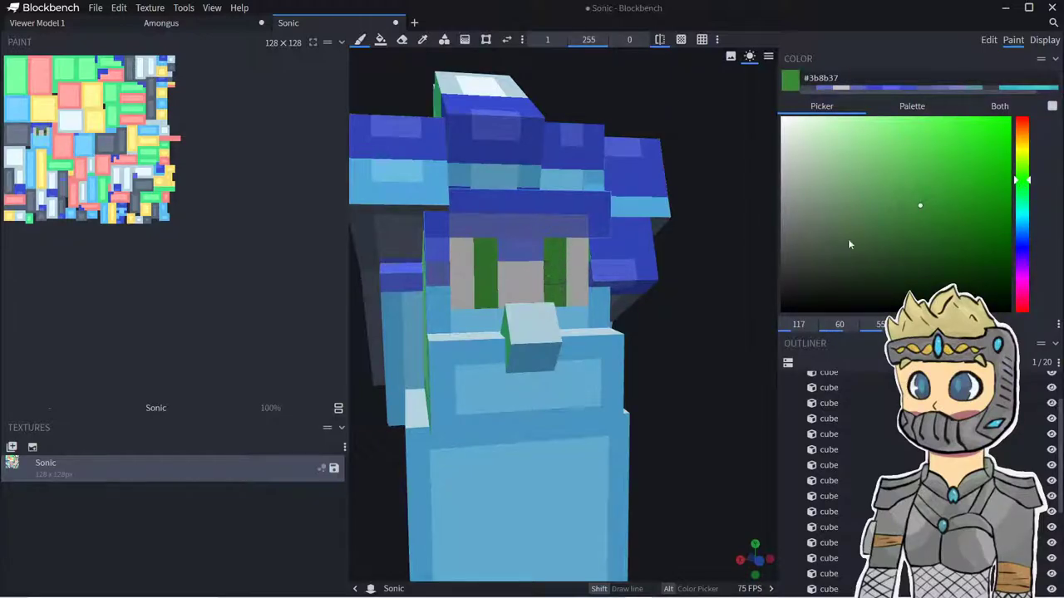
# - Repaint parts of the irises with the brighter greens #338f2e and #289922
pyautogui.click(937, 202)
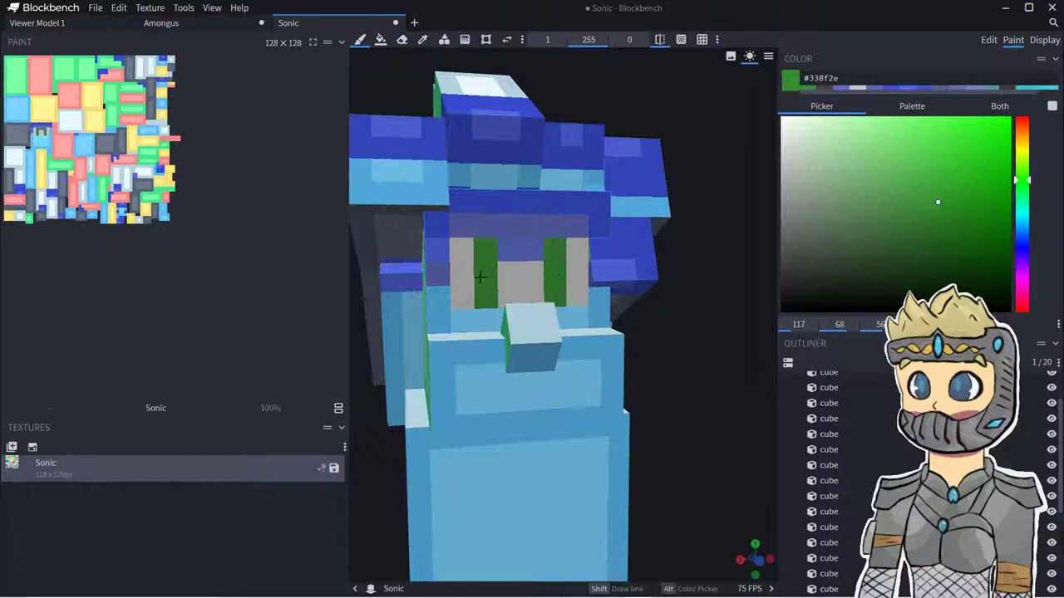
pyautogui.click(960, 195)
pyautogui.click(491, 278)
# - Undo the last green strokes that widened the irises into the outer grey eye area
pyautogui.moveTo(750, 367)
pyautogui.mouseDown()
pyautogui.moveTo(697, 346)
pyautogui.moveTo(729, 350)
pyautogui.mouseUp()
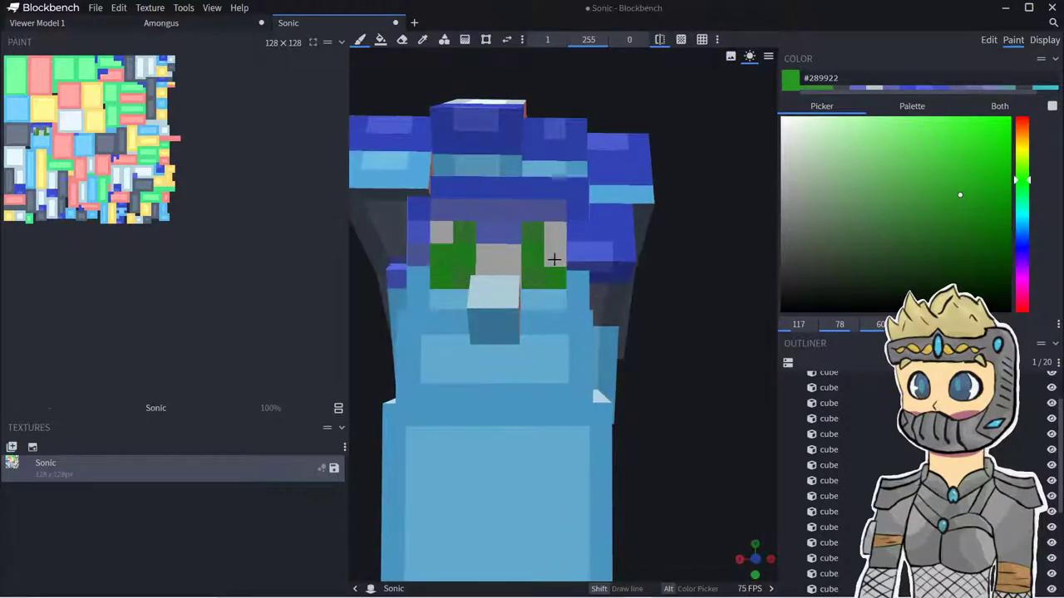
pyautogui.hotkey('ctrl', 'z')
pyautogui.hotkey('ctrl', 'z')
pyautogui.hotkey('ctrl', 'z')
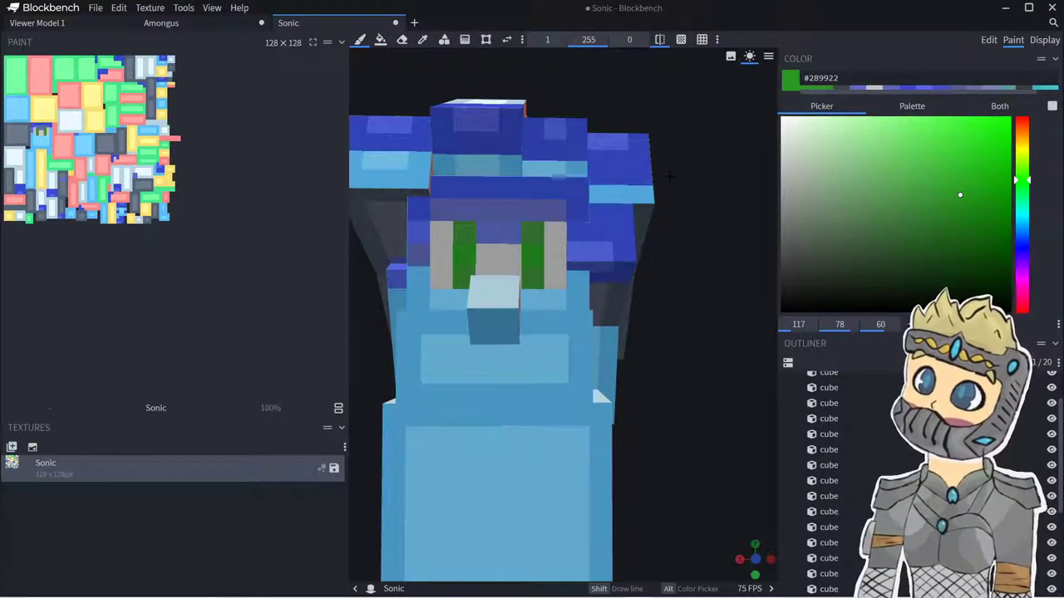
# - Set the brush colour to beige #beb28b and paint the first cheek below the eye
pyautogui.scroll(-3, 669, 176)
pyautogui.click(422, 39)
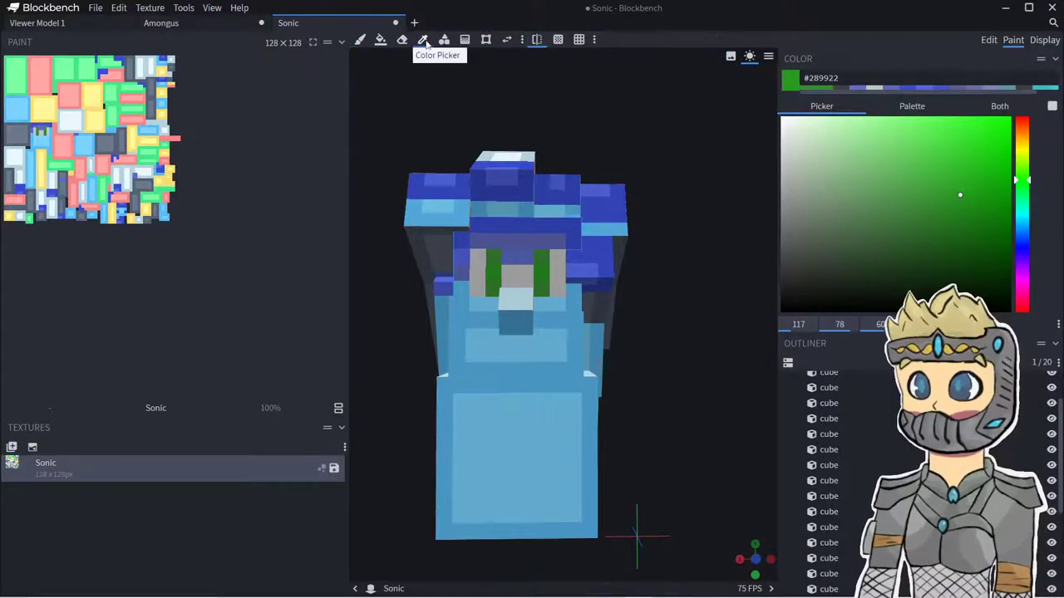
pyautogui.click(1021, 143)
pyautogui.moveTo(869, 199)
pyautogui.mouseDown()
pyautogui.moveTo(826, 162)
pyautogui.moveTo(841, 167)
pyautogui.mouseUp()
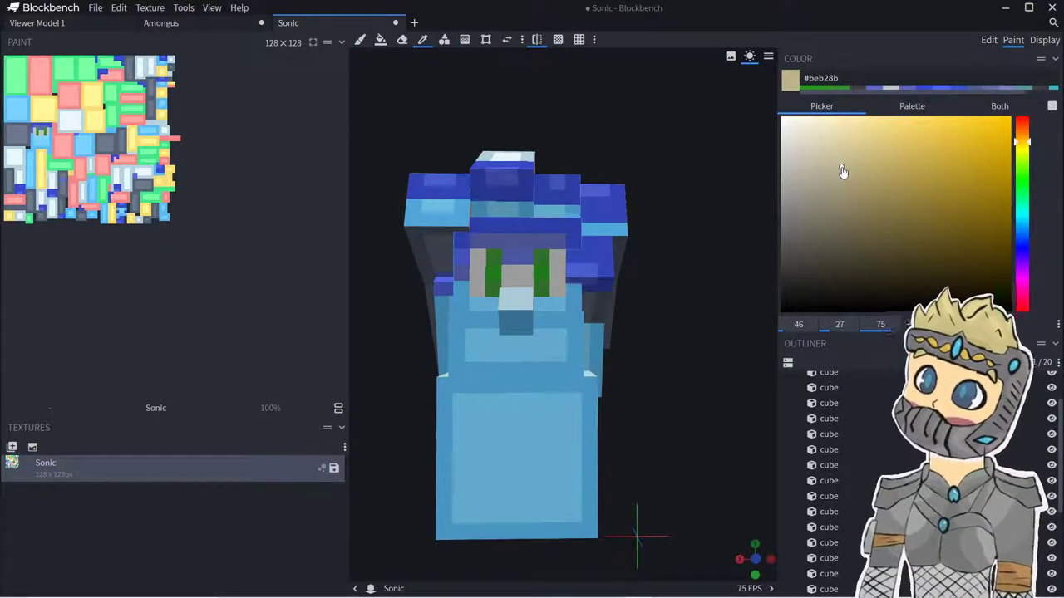
pyautogui.click(359, 40)
pyautogui.scroll(3, 489, 316)
pyautogui.moveTo(439, 289); pyautogui.dragTo(482, 314)
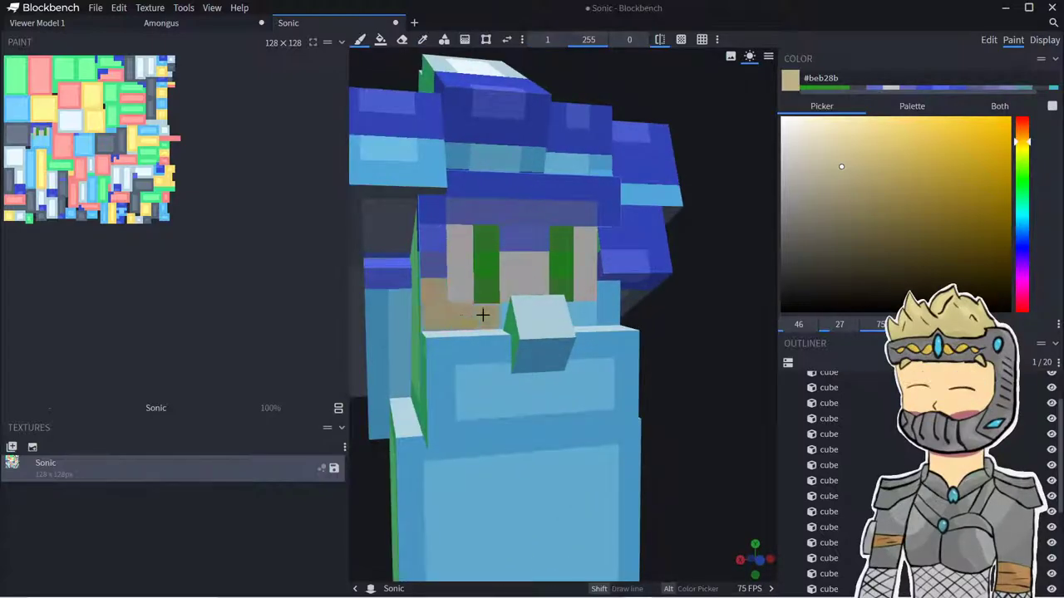
# - Paint the cheek on the other side of the nose and the remaining lower face pixels beige
pyautogui.moveTo(716, 334); pyautogui.dragTo(681, 334)
pyautogui.moveTo(521, 325); pyautogui.dragTo(568, 308)
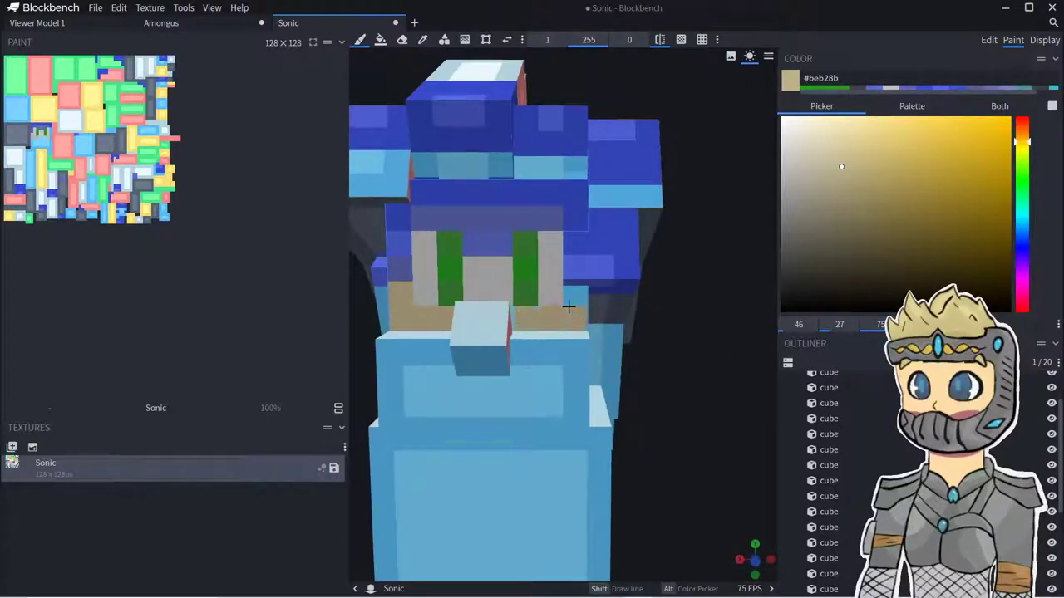
pyautogui.moveTo(697, 332)
pyautogui.mouseDown()
pyautogui.moveTo(742, 341)
pyautogui.moveTo(650, 338)
pyautogui.mouseUp()
pyautogui.click(525, 323)
pyautogui.click(541, 349)
pyautogui.click(598, 332)
# - Paint the muzzle's top along the face in tan #b3a470 and darker tan #978a5c
pyautogui.click(867, 174)
pyautogui.moveTo(675, 433); pyautogui.dragTo(540, 437)
pyautogui.moveTo(504, 368); pyautogui.dragTo(494, 356)
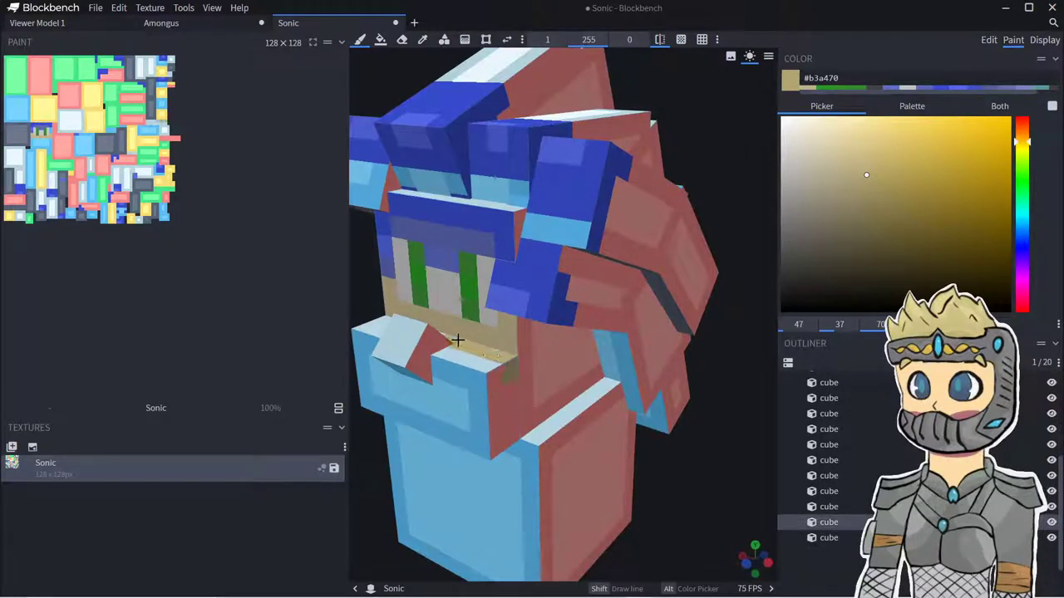
pyautogui.moveTo(412, 396); pyautogui.dragTo(565, 360, button='right')
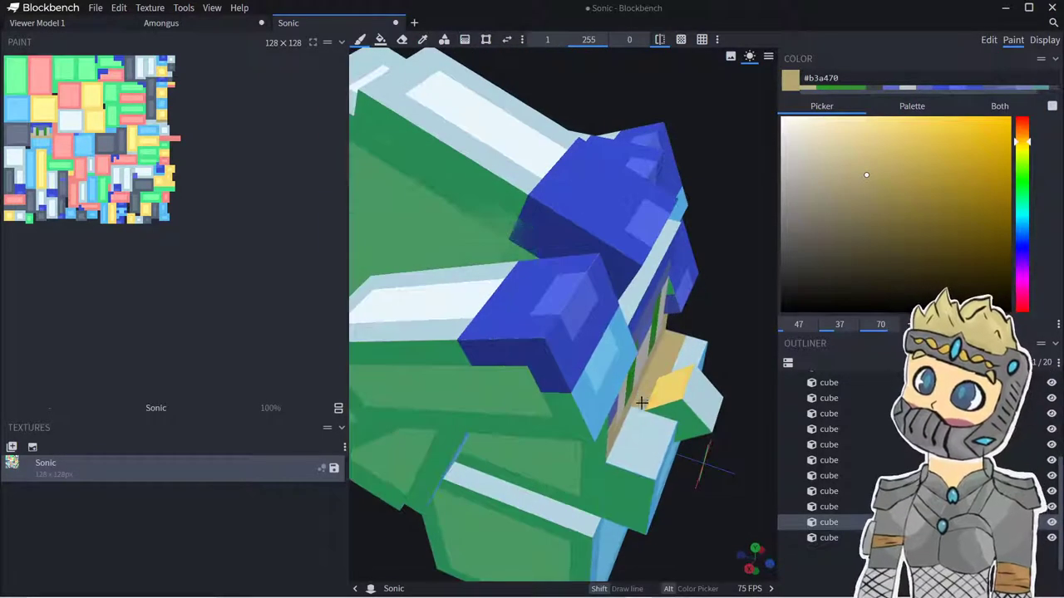
pyautogui.click(871, 196)
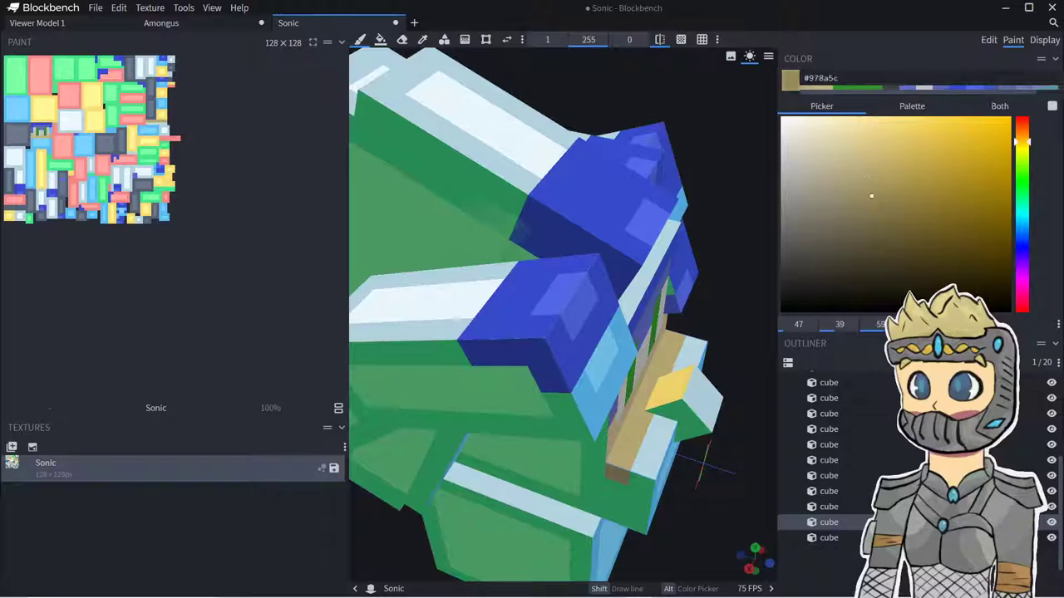
pyautogui.moveTo(728, 466); pyautogui.dragTo(713, 387)
pyautogui.moveTo(632, 418)
pyautogui.mouseDown()
pyautogui.moveTo(638, 440)
pyautogui.moveTo(673, 369)
pyautogui.mouseUp()
pyautogui.moveTo(683, 384); pyautogui.dragTo(573, 397, button='right')
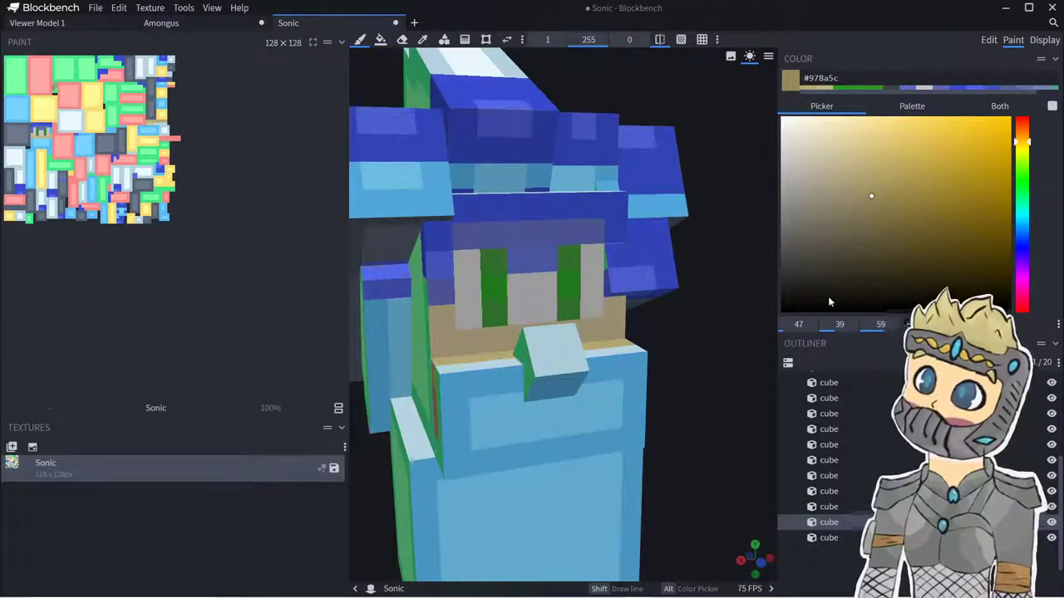
# - Paint the muzzle's top and the upper band of its front and sides in golden tan #c6b062
pyautogui.click(896, 159)
pyautogui.moveTo(630, 393); pyautogui.dragTo(665, 348)
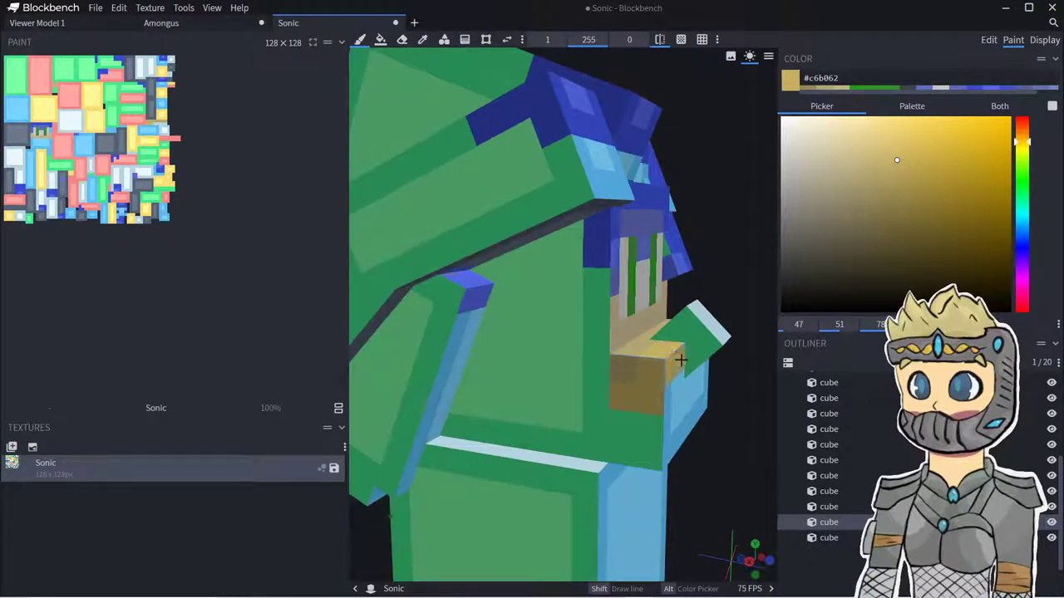
pyautogui.moveTo(721, 402); pyautogui.dragTo(467, 353, button='right')
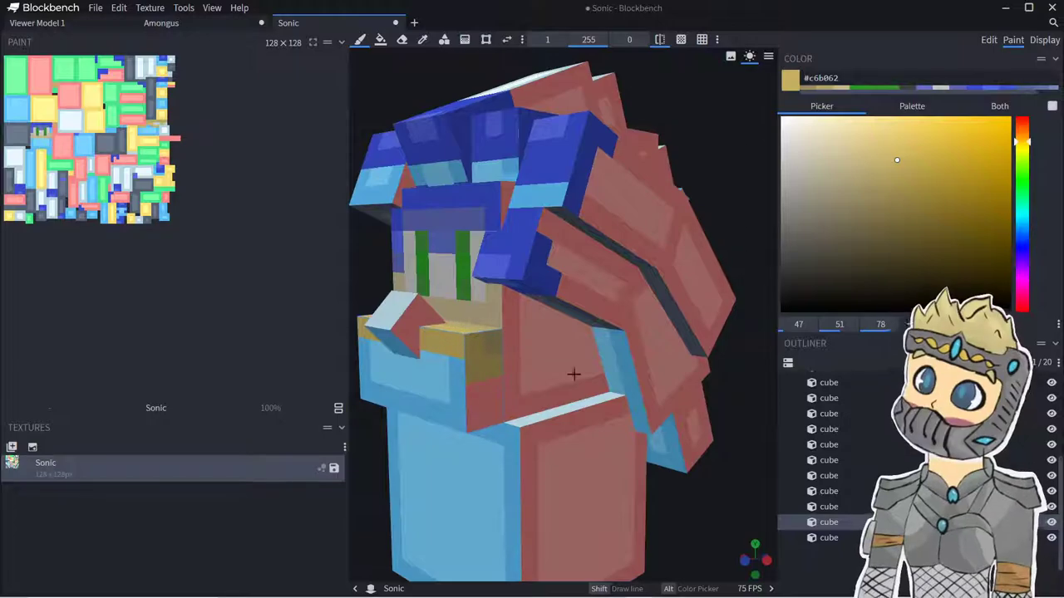
pyautogui.moveTo(738, 418); pyautogui.dragTo(788, 415)
# - Fill the rest of the muzzle's front and both sides with the darker tan #b8a359
pyautogui.click(899, 172)
pyautogui.moveTo(528, 357)
pyautogui.mouseDown()
pyautogui.moveTo(570, 363)
pyautogui.moveTo(408, 368)
pyautogui.moveTo(448, 393)
pyautogui.moveTo(563, 387)
pyautogui.mouseUp()
pyautogui.moveTo(691, 417); pyautogui.dragTo(587, 426)
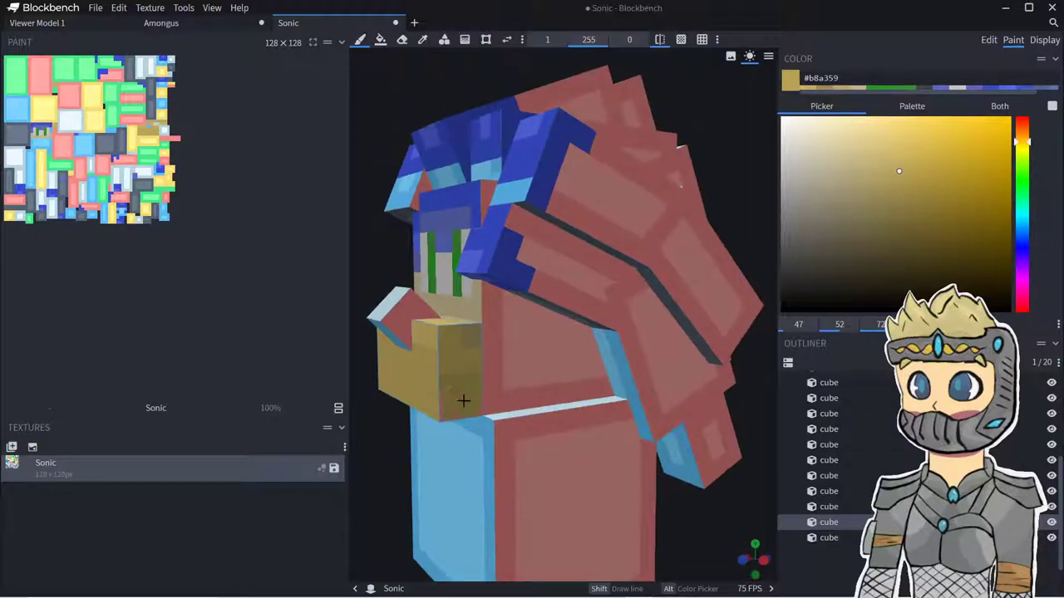
pyautogui.moveTo(458, 381); pyautogui.dragTo(577, 453)
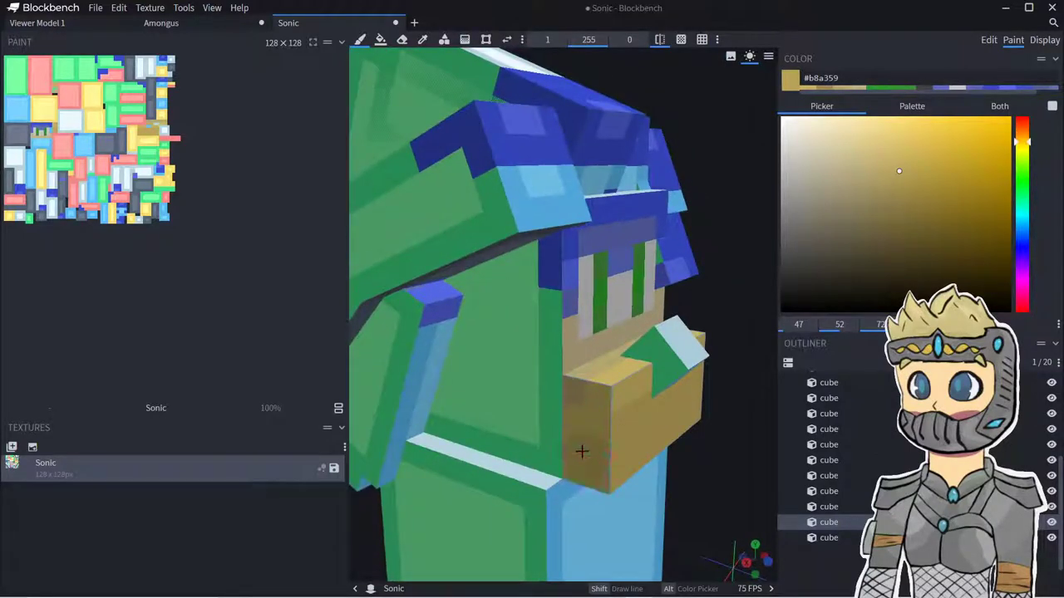
# - Paint the nose cube's faces near-black #363636 on all visible sides
pyautogui.moveTo(717, 439); pyautogui.dragTo(646, 423)
pyautogui.moveTo(825, 260); pyautogui.dragTo(778, 282)
pyautogui.moveTo(608, 328)
pyautogui.mouseDown()
pyautogui.moveTo(552, 331)
pyautogui.moveTo(606, 326)
pyautogui.mouseUp()
pyautogui.click(781, 272)
pyautogui.moveTo(702, 332); pyautogui.dragTo(739, 345)
pyautogui.moveTo(625, 354)
pyautogui.mouseDown()
pyautogui.moveTo(595, 337)
pyautogui.moveTo(611, 368)
pyautogui.moveTo(632, 374)
pyautogui.mouseUp()
pyautogui.click(633, 320)
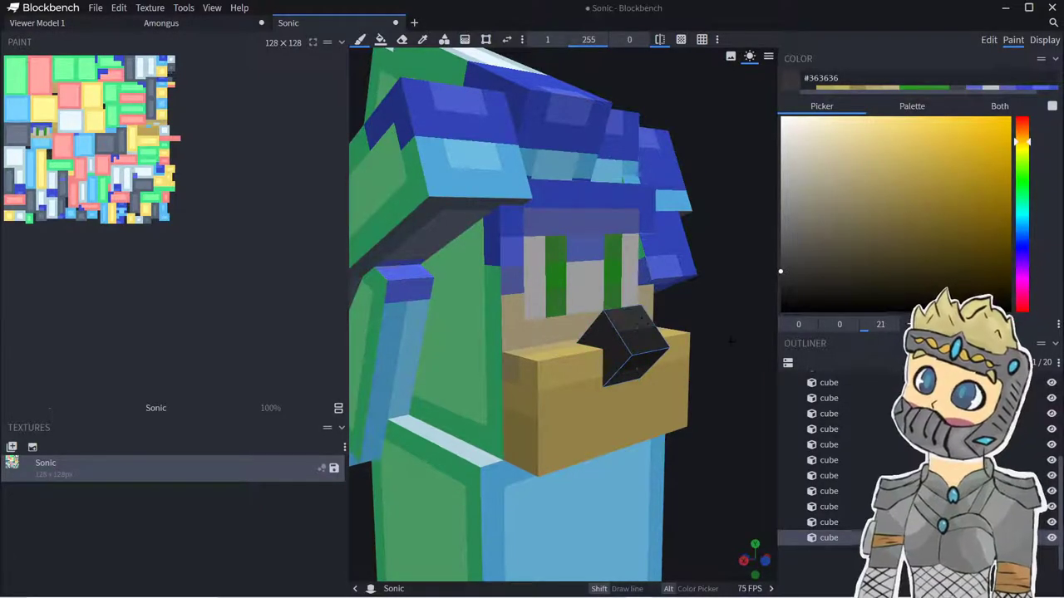
pyautogui.moveTo(731, 340); pyautogui.dragTo(582, 349)
pyautogui.moveTo(454, 342); pyautogui.dragTo(460, 343)
pyautogui.moveTo(742, 428)
pyautogui.mouseDown()
pyautogui.moveTo(639, 427)
pyautogui.moveTo(670, 420)
pyautogui.moveTo(686, 434)
pyautogui.mouseUp()
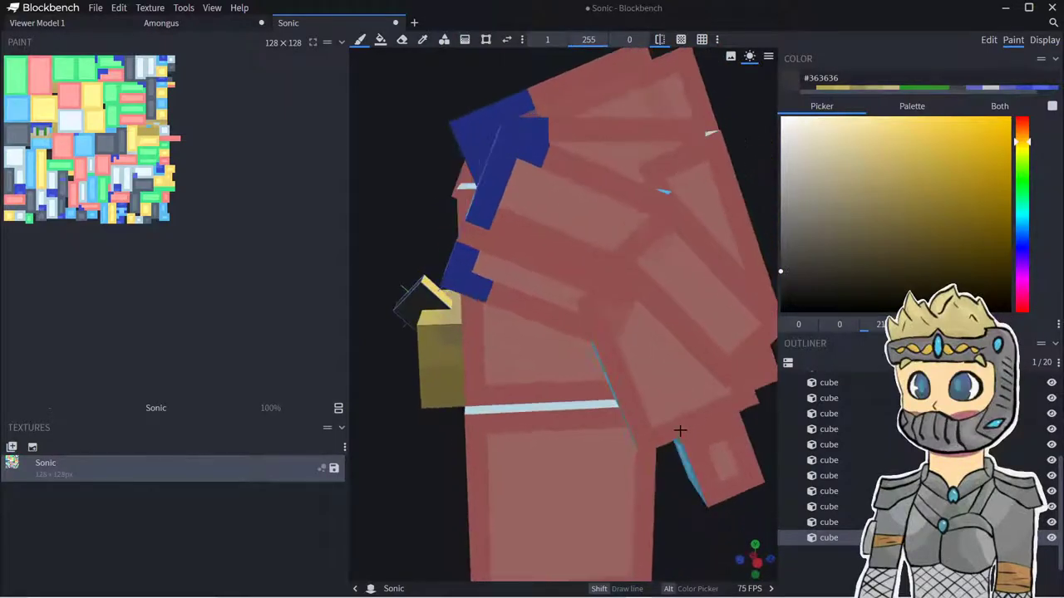
# - Sample the muzzle's colour, lighten it to #c4b789 and repaint the muzzle's top face and upper edge
pyautogui.click(422, 41)
pyautogui.click(453, 317)
pyautogui.click(361, 41)
pyautogui.click(850, 163)
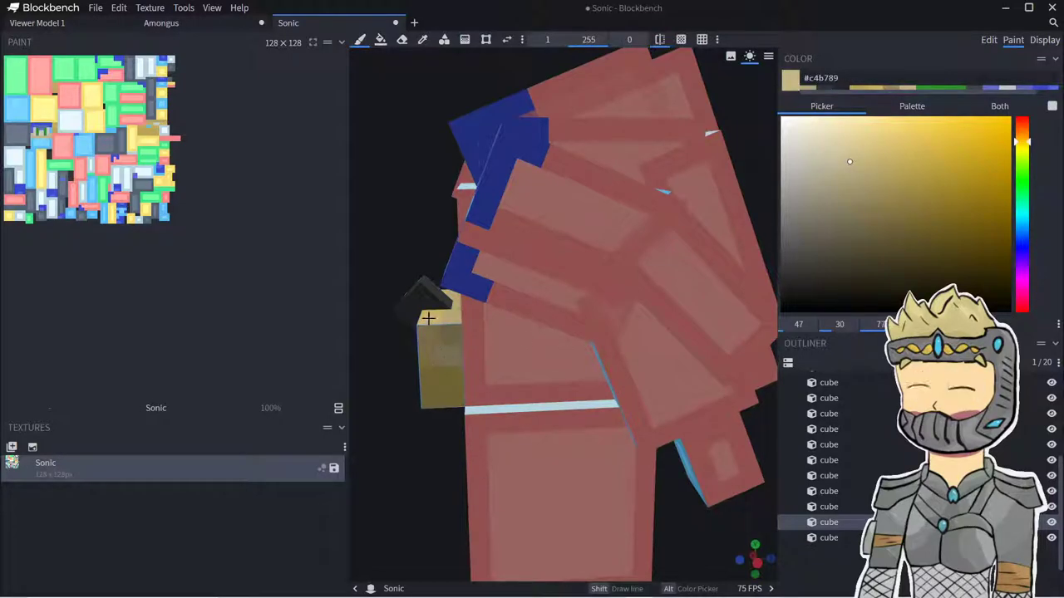
pyautogui.moveTo(425, 306); pyautogui.dragTo(647, 406)
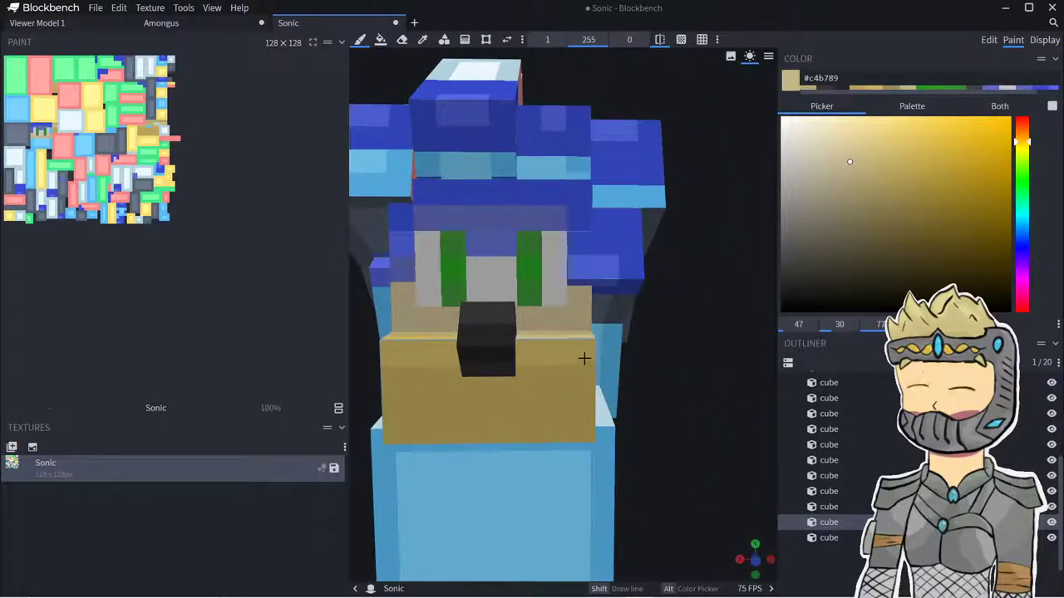
pyautogui.moveTo(586, 364); pyautogui.dragTo(671, 343, button='middle')
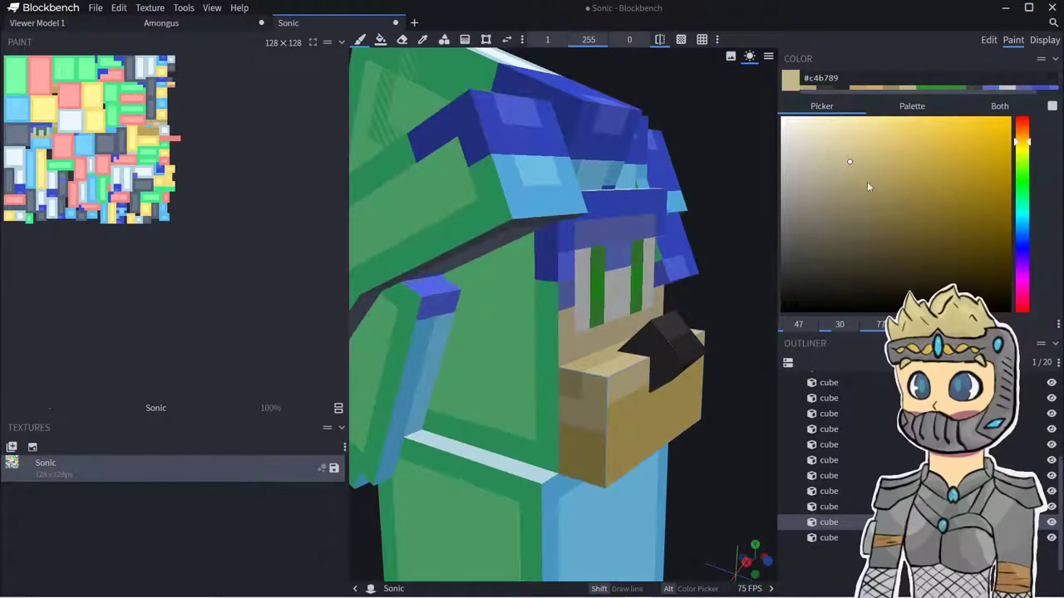
# - Sample the muzzle's tan, lighten it to #c6bc9a and repaint the muzzle's front and sides
pyautogui.keyDown('alt'); pyautogui.click(595, 384); pyautogui.keyUp('alt')
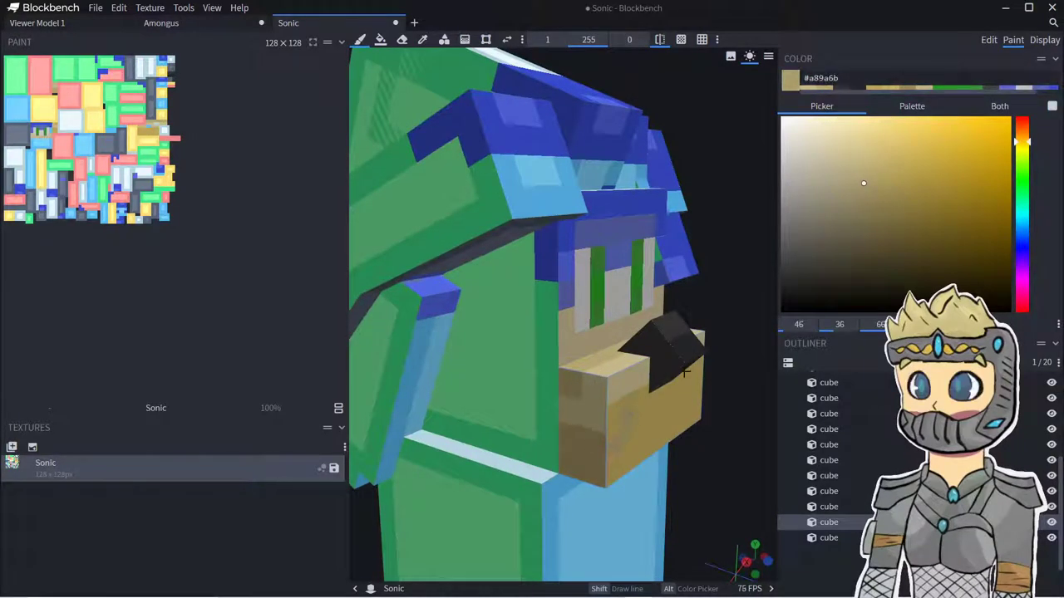
pyautogui.click(831, 160)
pyautogui.moveTo(576, 438)
pyautogui.mouseDown()
pyautogui.moveTo(606, 441)
pyautogui.moveTo(618, 416)
pyautogui.moveTo(700, 374)
pyautogui.moveTo(603, 454)
pyautogui.moveTo(677, 419)
pyautogui.moveTo(565, 406)
pyautogui.mouseUp()
pyautogui.moveTo(439, 377)
pyautogui.mouseDown()
pyautogui.moveTo(447, 372)
pyautogui.moveTo(444, 391)
pyautogui.moveTo(457, 382)
pyautogui.mouseUp()
# - Fill the muzzle's whole underside face with tan #c6bc9a
pyautogui.moveTo(448, 332); pyautogui.dragTo(447, 522)
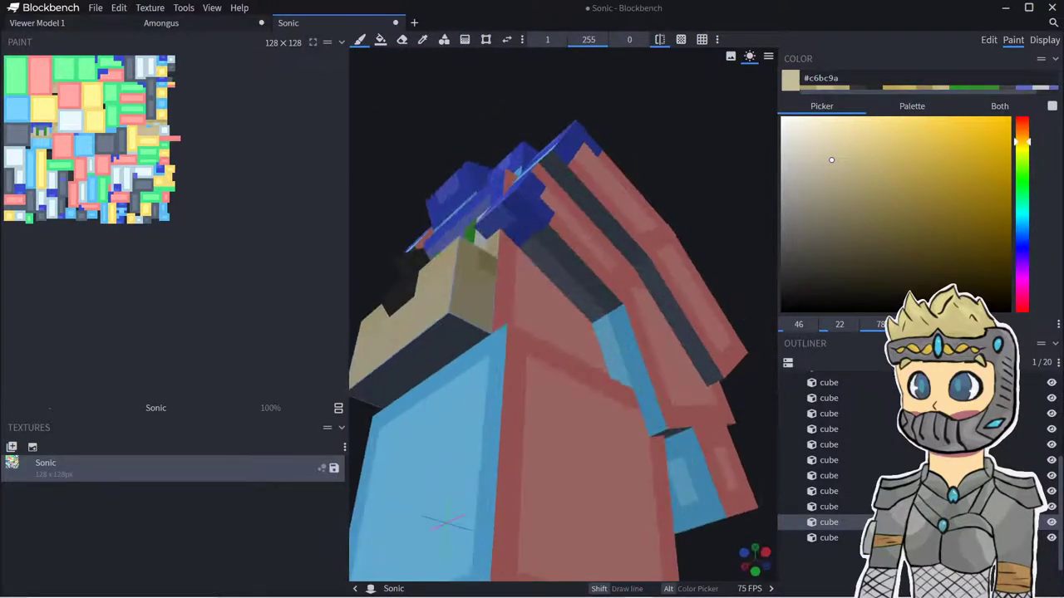
pyautogui.press('f')
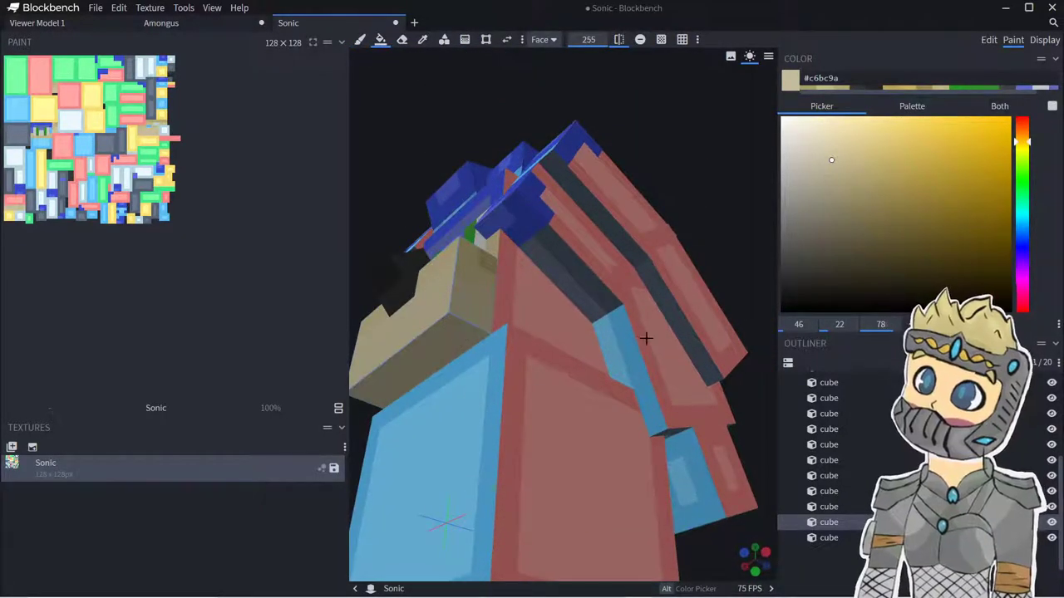
pyautogui.scroll(-3, 645, 350)
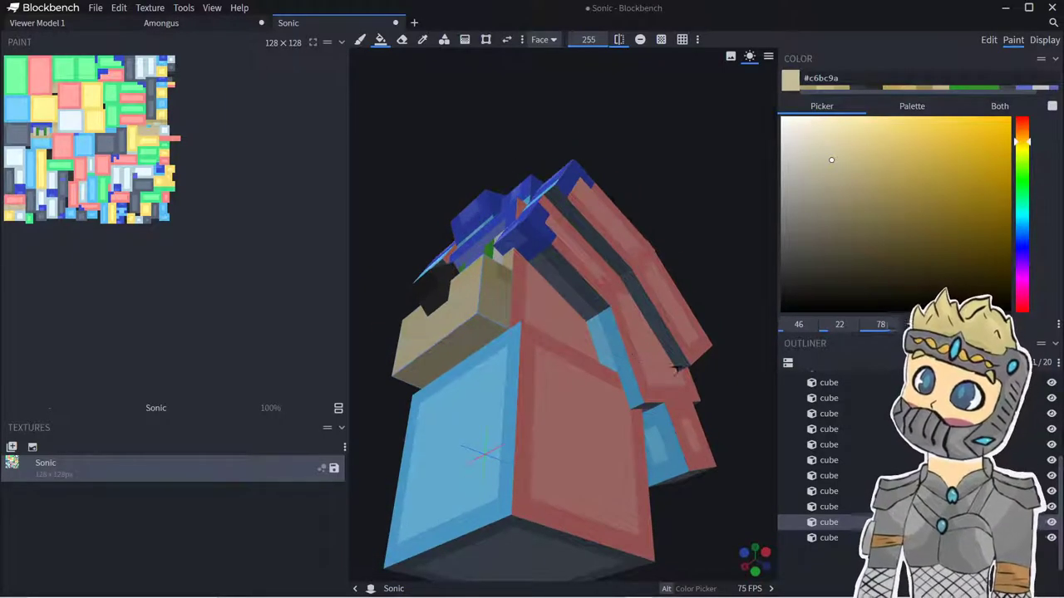
pyautogui.moveTo(716, 389); pyautogui.dragTo(728, 428)
pyautogui.moveTo(727, 325); pyautogui.dragTo(823, 359)
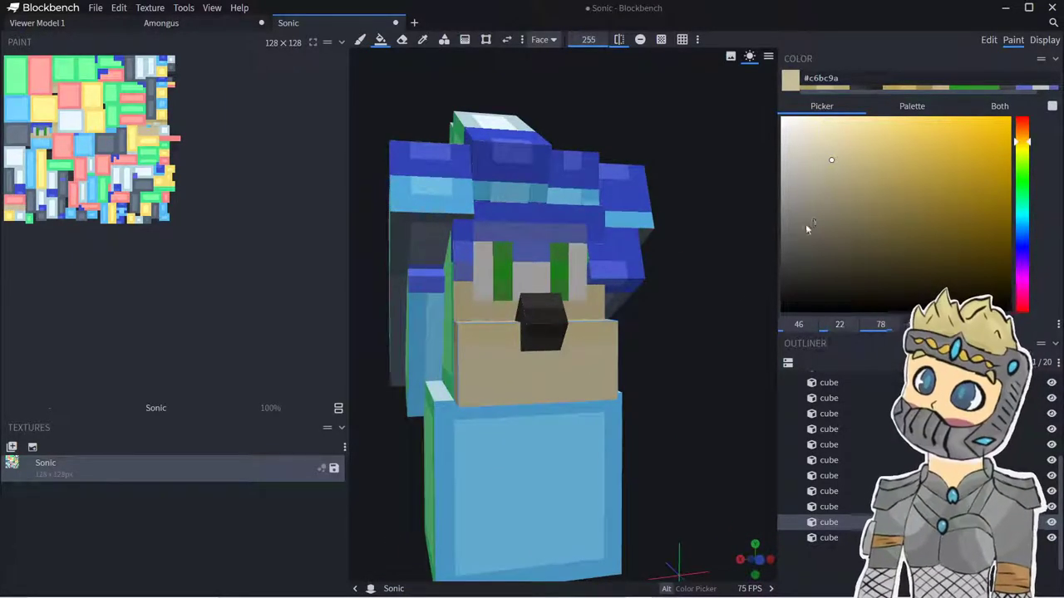
pyautogui.moveTo(794, 270); pyautogui.dragTo(780, 249)
pyautogui.click(786, 211)
pyautogui.moveTo(787, 214); pyautogui.dragTo(780, 175)
pyautogui.scroll(2, 559, 410)
pyautogui.click(541, 399)
pyautogui.hotkey('ctrl', 'z')
# - Paint a horizontal off-white #dfdfdf mouth bar across the middle of the muzzle's front, beneath the nose
pyautogui.click(360, 40)
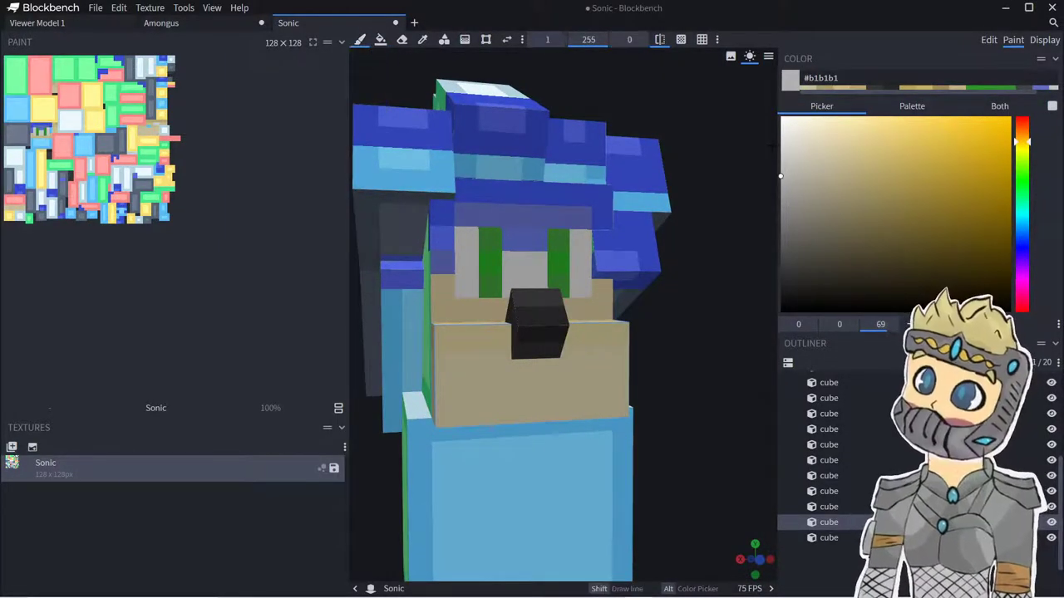
pyautogui.moveTo(770, 145); pyautogui.dragTo(778, 142)
pyautogui.click(782, 141)
pyautogui.moveTo(563, 378)
pyautogui.mouseDown()
pyautogui.moveTo(521, 385)
pyautogui.moveTo(571, 387)
pyautogui.mouseUp()
pyautogui.moveTo(665, 390)
pyautogui.mouseDown()
pyautogui.moveTo(628, 389)
pyautogui.moveTo(662, 387)
pyautogui.mouseUp()
# - Try extending the mouth with an off-white stem down to the muzzle's lower edge
pyautogui.click(539, 398)
pyautogui.click(526, 400)
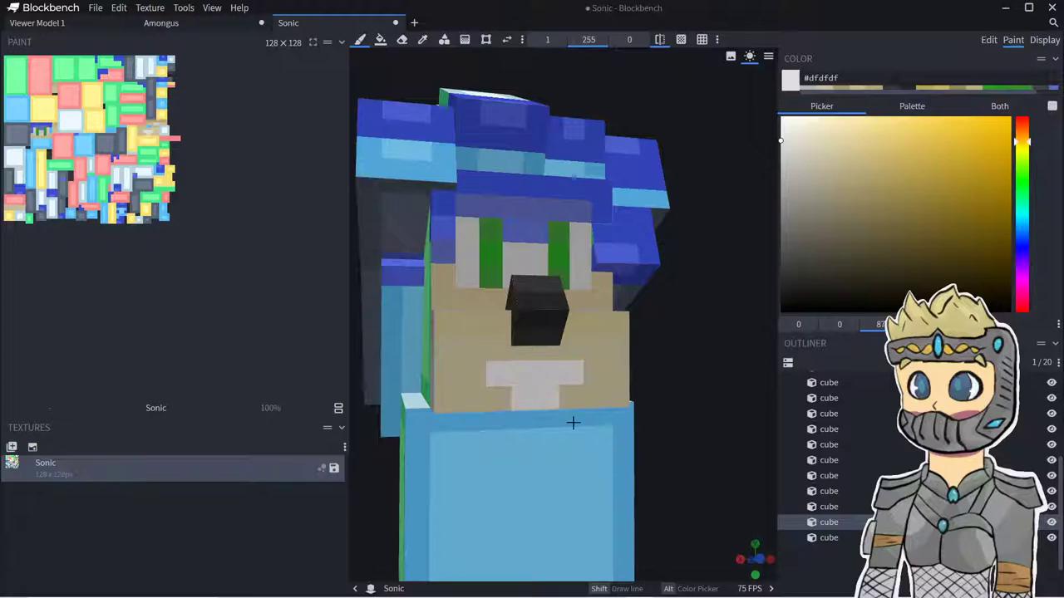
pyautogui.moveTo(560, 422); pyautogui.dragTo(703, 409)
pyautogui.press('XF86AudioLowerVolume')
pyautogui.hotkey('ctrl', 'z')
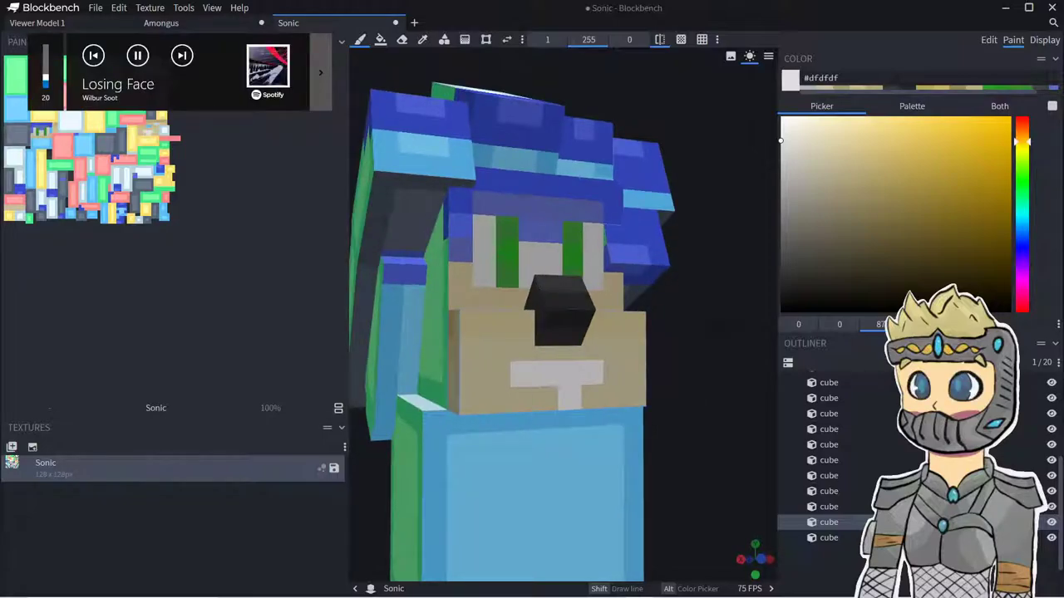
pyautogui.hotkey('ctrl', 'z')
# - Sample the spikes' blue, set it to #2c41c1 and extend it in jagged edges along the red sides of the front spikes
pyautogui.scroll(-5, 720, 338)
pyautogui.moveTo(722, 339); pyautogui.dragTo(685, 362)
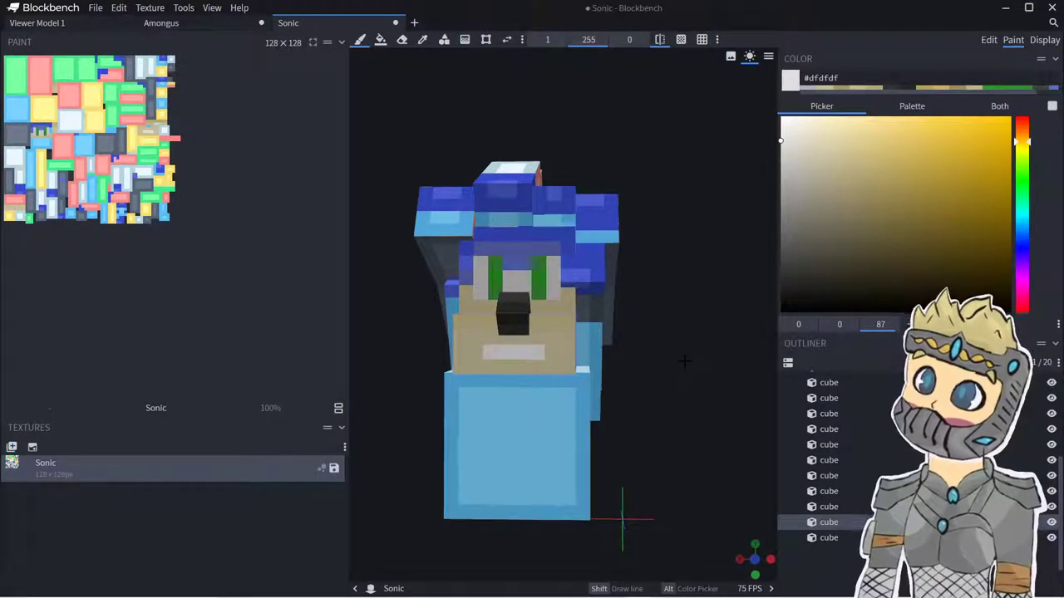
pyautogui.moveTo(684, 359); pyautogui.dragTo(495, 244)
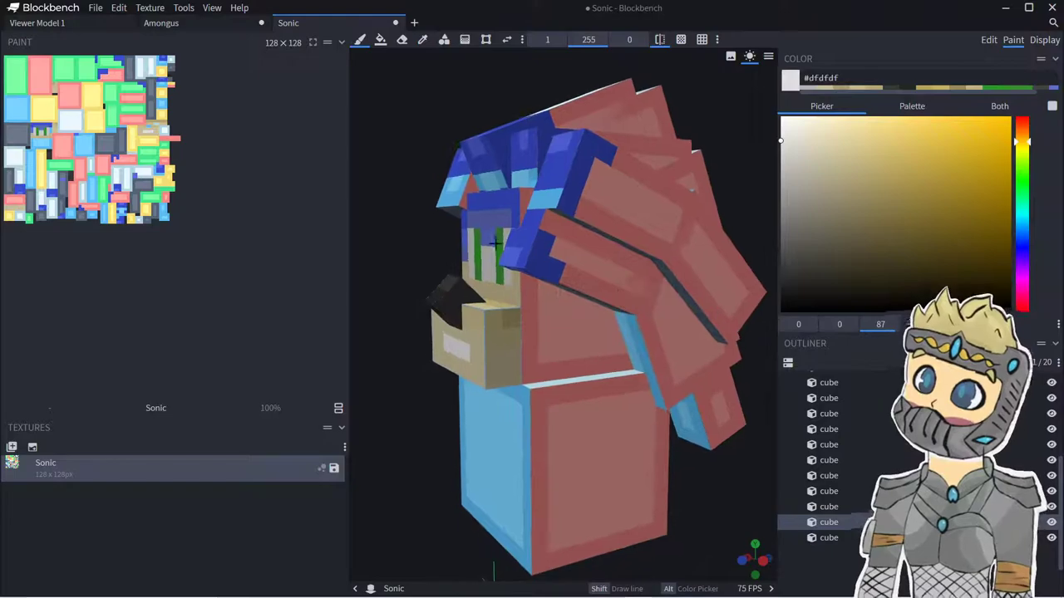
pyautogui.click(423, 39)
pyautogui.click(533, 151)
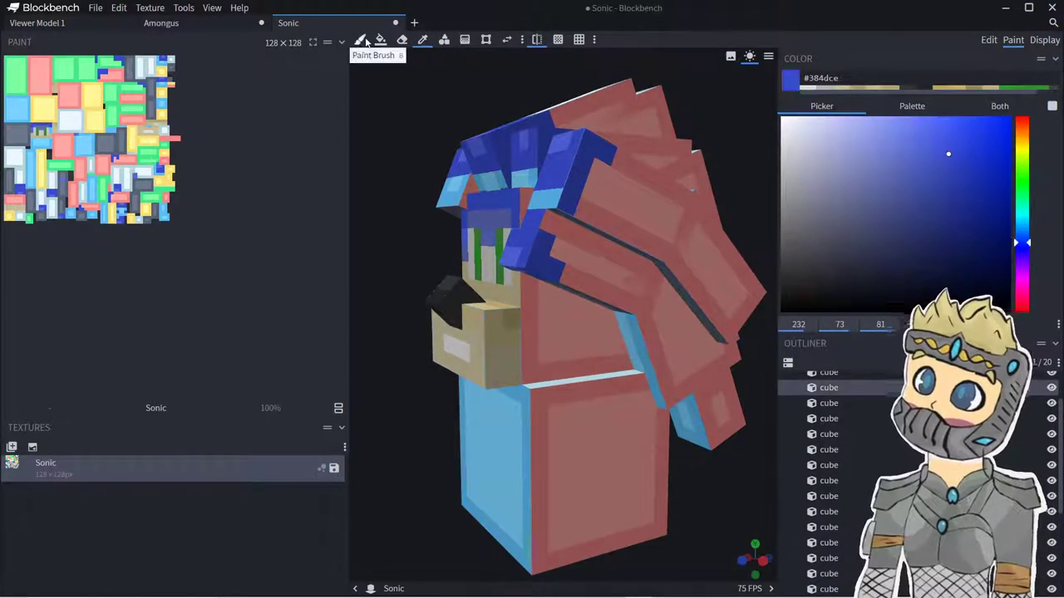
pyautogui.click(360, 39)
pyautogui.click(958, 164)
pyautogui.click(585, 214)
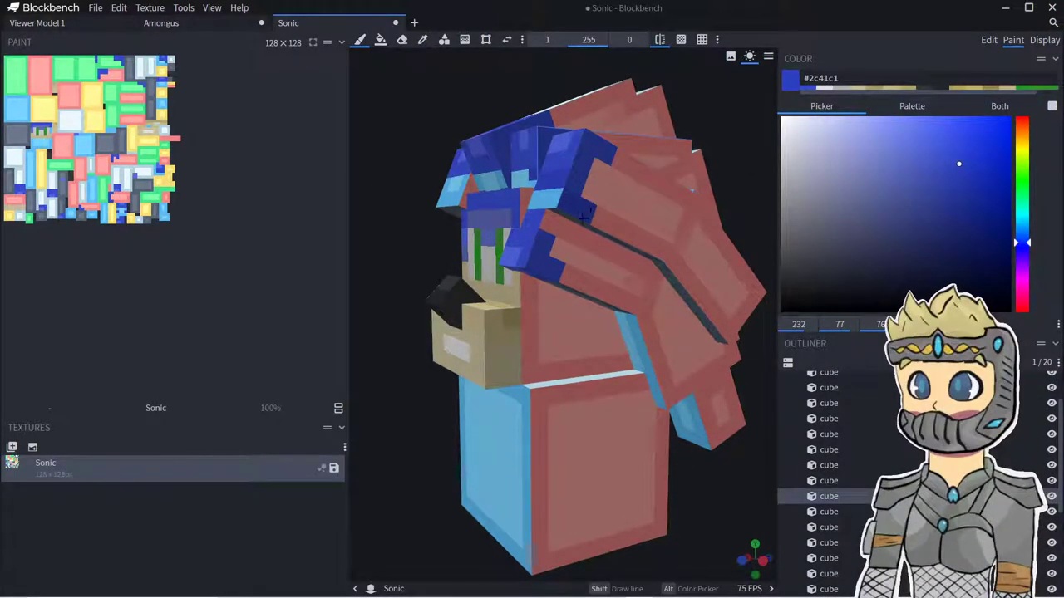
pyautogui.click(539, 200)
pyautogui.moveTo(523, 183)
pyautogui.mouseDown()
pyautogui.moveTo(526, 204)
pyautogui.moveTo(570, 252)
pyautogui.moveTo(573, 276)
pyautogui.moveTo(592, 286)
pyautogui.mouseUp()
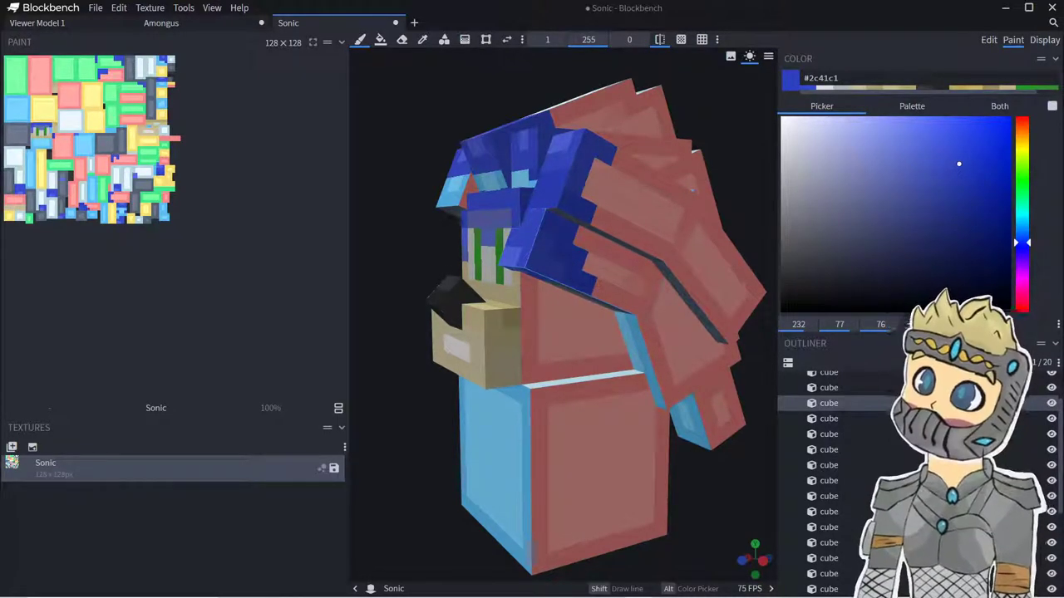
# - Carry blue #2c41c1 farther back over the top and side faces of the side spikes, leaving jagged rear edges
pyautogui.moveTo(418, 264); pyautogui.dragTo(446, 219)
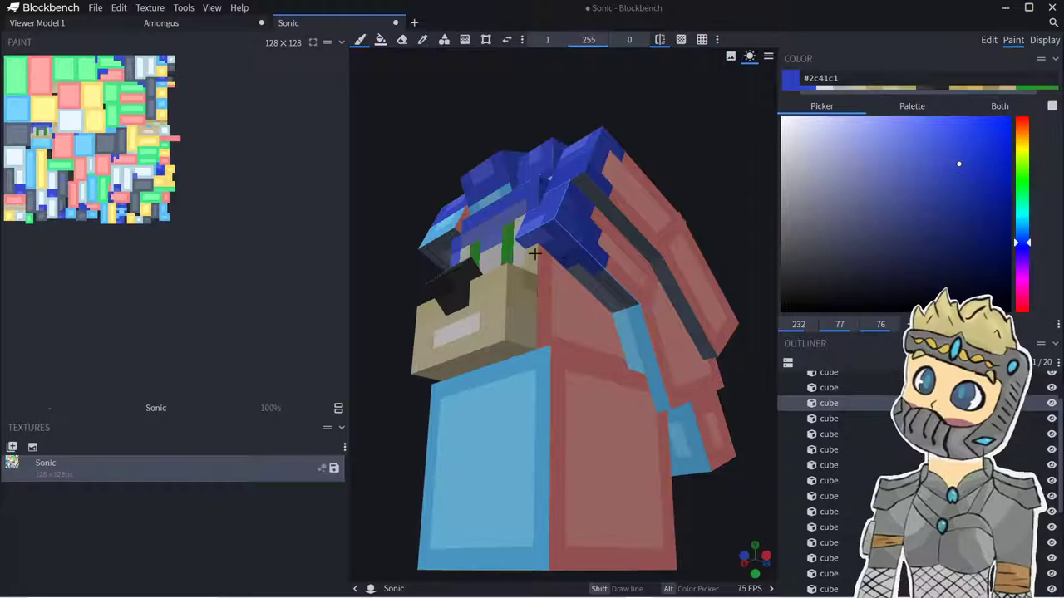
pyautogui.moveTo(364, 233); pyautogui.dragTo(492, 270)
pyautogui.moveTo(511, 217)
pyautogui.mouseDown()
pyautogui.moveTo(482, 227)
pyautogui.moveTo(385, 208)
pyautogui.mouseUp()
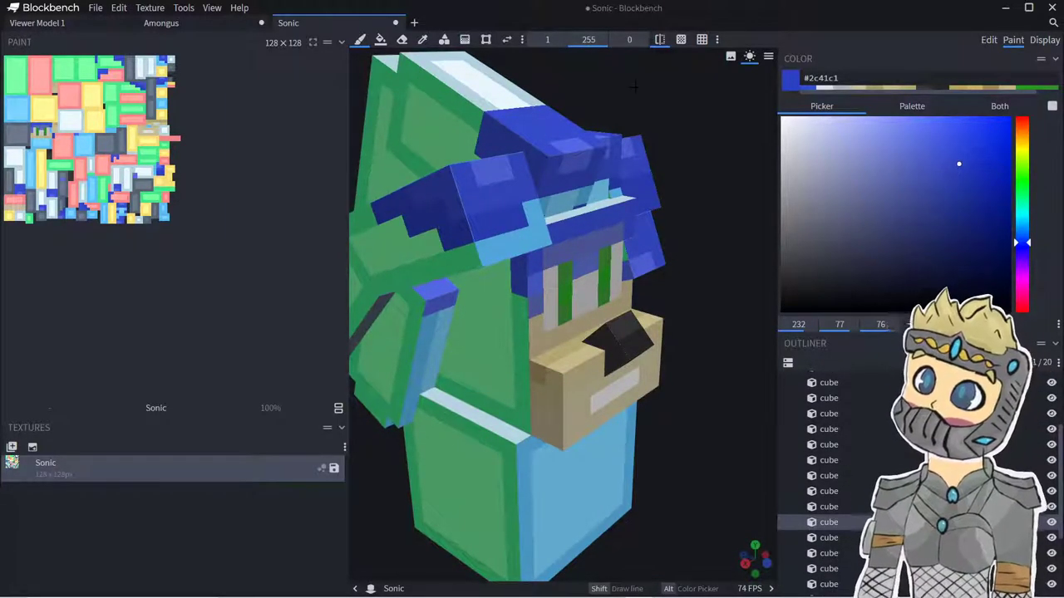
pyautogui.moveTo(634, 86); pyautogui.dragTo(717, 110)
pyautogui.moveTo(553, 279)
pyautogui.mouseDown()
pyautogui.moveTo(565, 218)
pyautogui.moveTo(562, 129)
pyautogui.mouseUp()
pyautogui.moveTo(583, 90); pyautogui.dragTo(576, 149)
pyautogui.click(511, 247)
pyautogui.moveTo(592, 206)
pyautogui.mouseDown()
pyautogui.moveTo(592, 245)
pyautogui.moveTo(562, 307)
pyautogui.mouseUp()
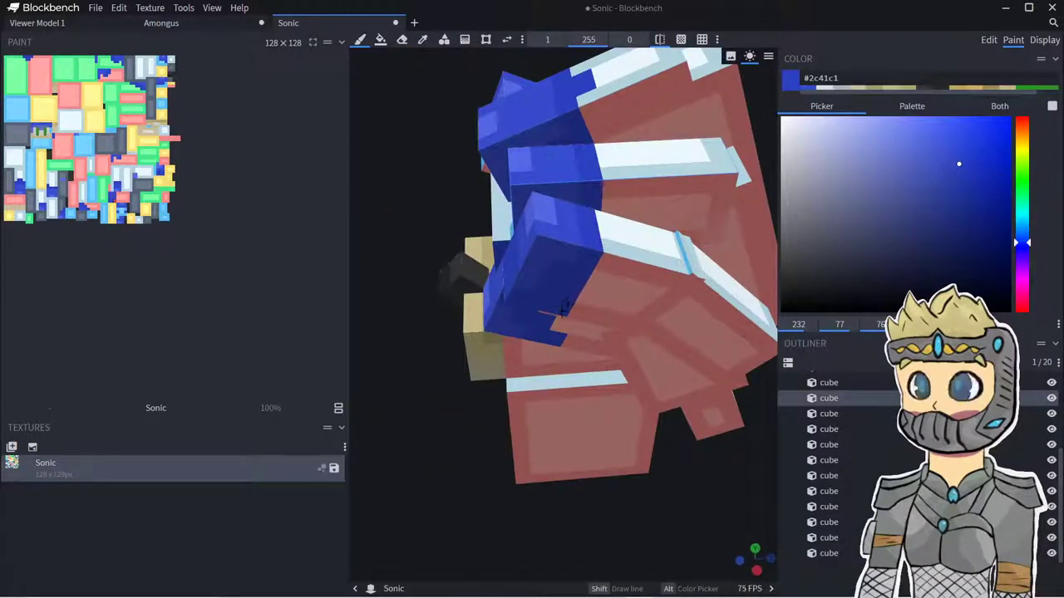
pyautogui.moveTo(461, 260); pyautogui.dragTo(476, 224)
pyautogui.moveTo(558, 256)
pyautogui.mouseDown()
pyautogui.moveTo(586, 307)
pyautogui.moveTo(499, 365)
pyautogui.moveTo(567, 292)
pyautogui.mouseUp()
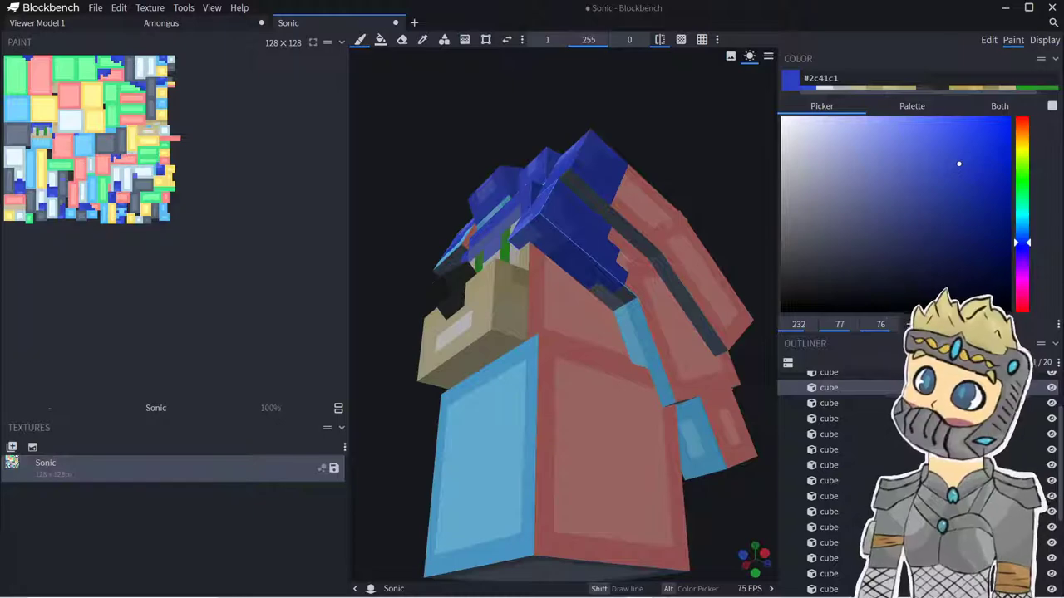
# - Darken the blue to #283bad and cover the light-blue lower bands on the fronts of the spikes
pyautogui.moveTo(412, 253)
pyautogui.mouseDown()
pyautogui.moveTo(494, 280)
pyautogui.moveTo(517, 274)
pyautogui.mouseUp()
pyautogui.moveTo(469, 156); pyautogui.dragTo(455, 167)
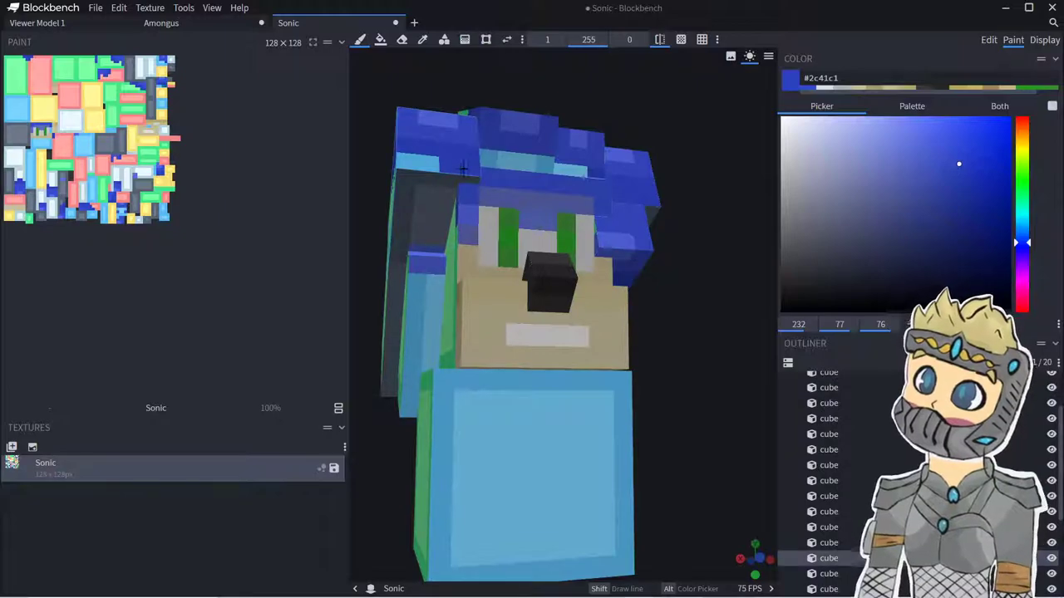
pyautogui.hotkey('ctrl', 'z')
pyautogui.click(958, 184)
pyautogui.moveTo(466, 151)
pyautogui.mouseDown()
pyautogui.moveTo(469, 165)
pyautogui.moveTo(411, 162)
pyautogui.moveTo(409, 178)
pyautogui.moveTo(482, 187)
pyautogui.mouseUp()
pyautogui.moveTo(584, 197); pyautogui.dragTo(404, 192)
pyautogui.moveTo(369, 93); pyautogui.dragTo(445, 157)
# - Paint blue #283bad farther back along the pale top of the side spike on the head's green side
pyautogui.moveTo(629, 380); pyautogui.dragTo(613, 397)
pyautogui.moveTo(620, 350)
pyautogui.mouseDown()
pyautogui.moveTo(586, 285)
pyautogui.moveTo(595, 261)
pyautogui.moveTo(509, 264)
pyautogui.moveTo(499, 300)
pyautogui.moveTo(507, 341)
pyautogui.moveTo(555, 321)
pyautogui.moveTo(540, 347)
pyautogui.moveTo(492, 349)
pyautogui.moveTo(525, 353)
pyautogui.mouseUp()
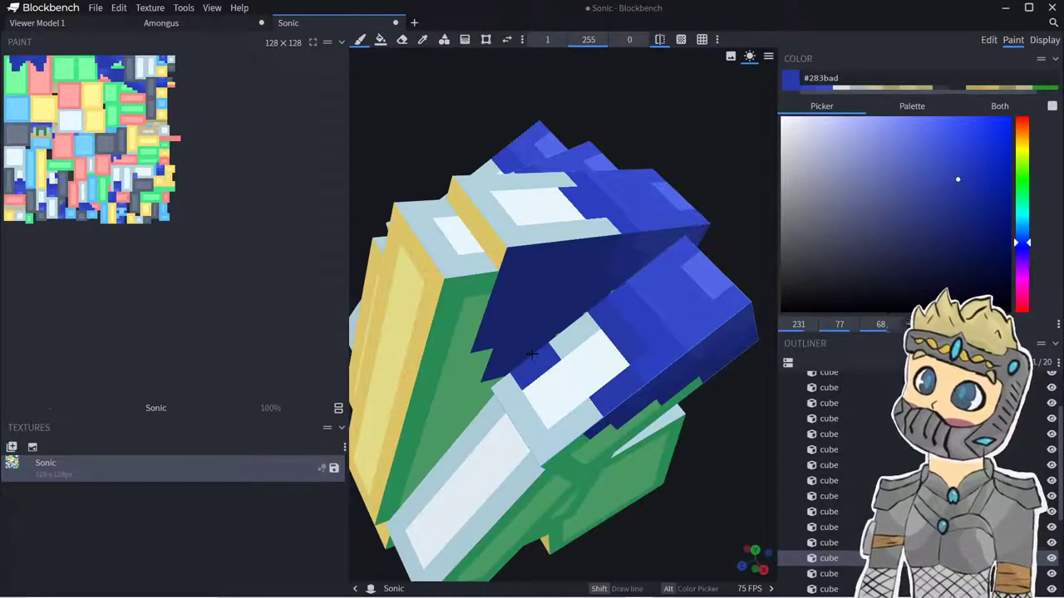
pyautogui.scroll(3, 531, 354)
pyautogui.moveTo(604, 314); pyautogui.dragTo(551, 357)
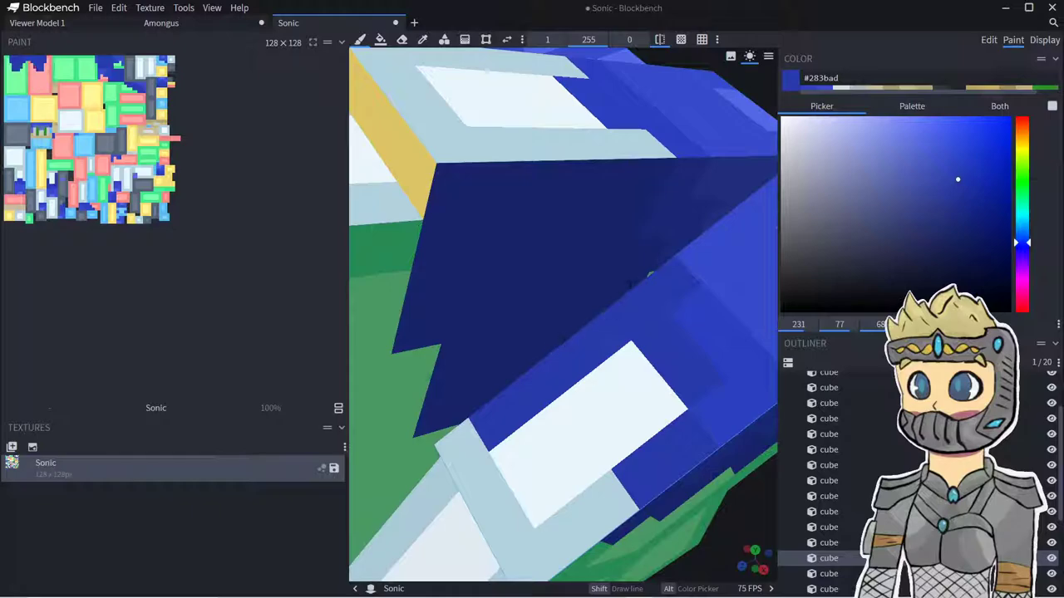
pyautogui.scroll(-5, 616, 262)
pyautogui.scroll(3, 616, 250)
pyautogui.scroll(1, 582, 200)
pyautogui.scroll(4, 599, 304)
# - Try painting the white centre of the side spike's top with blue #2a3cac
pyautogui.click(956, 185)
pyautogui.moveTo(461, 377)
pyautogui.mouseDown()
pyautogui.moveTo(409, 368)
pyautogui.moveTo(392, 427)
pyautogui.mouseUp()
pyautogui.moveTo(493, 406); pyautogui.dragTo(635, 344, button='right')
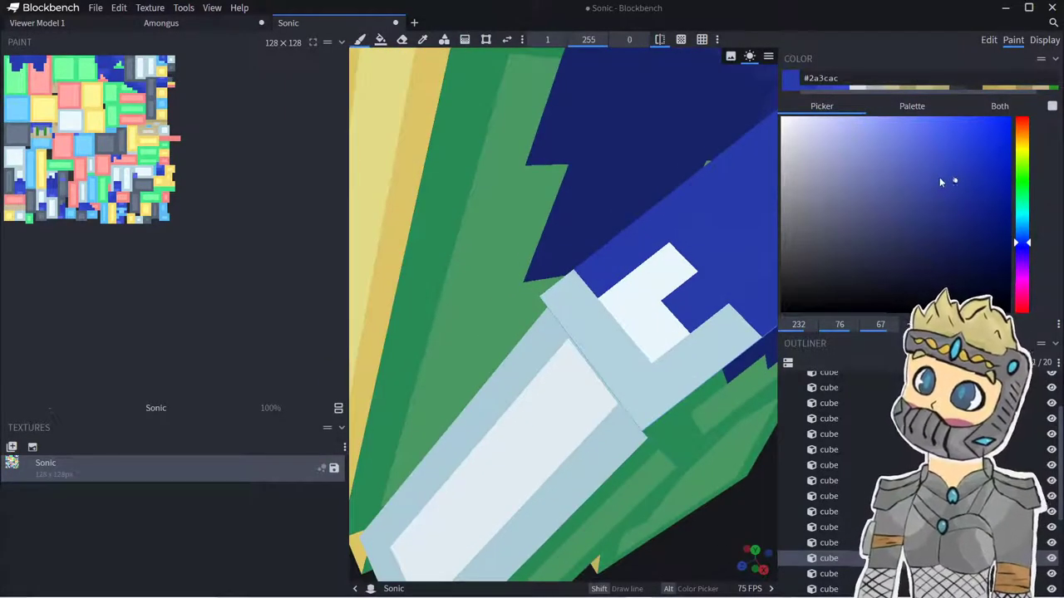
pyautogui.hotkey('ctrl', 'z')
# - Set the colour to lighter blue #3a4bb1 and paint the white centre of the side spike's top
pyautogui.click(935, 176)
pyautogui.moveTo(742, 315); pyautogui.dragTo(696, 327, button='right')
pyautogui.moveTo(716, 269)
pyautogui.mouseDown()
pyautogui.moveTo(546, 332)
pyautogui.moveTo(641, 328)
pyautogui.moveTo(663, 360)
pyautogui.mouseUp()
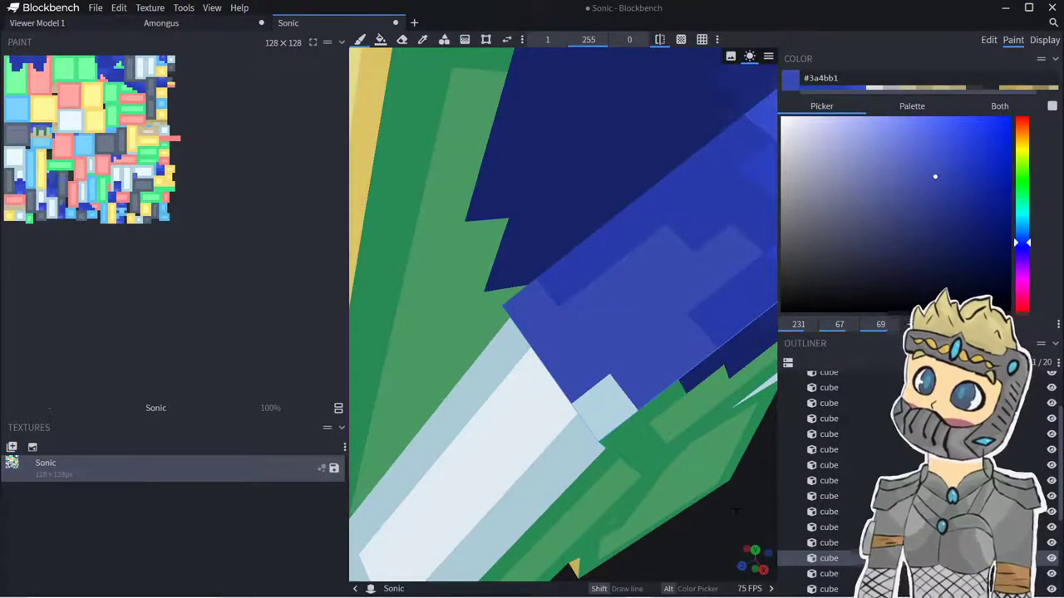
# - Paint the front part of the upper side spikes' dark grey undersides with blue #3a4bb1
pyautogui.moveTo(736, 510); pyautogui.dragTo(636, 325)
pyautogui.moveTo(546, 140)
pyautogui.mouseDown()
pyautogui.moveTo(601, 192)
pyautogui.moveTo(690, 168)
pyautogui.moveTo(732, 188)
pyautogui.mouseUp()
pyautogui.moveTo(740, 190); pyautogui.dragTo(633, 226, button='right')
pyautogui.click(624, 217)
pyautogui.moveTo(691, 259); pyautogui.dragTo(455, 180)
pyautogui.click(380, 40)
pyautogui.moveTo(490, 142); pyautogui.dragTo(516, 188, button='right')
pyautogui.click(360, 39)
pyautogui.moveTo(453, 166); pyautogui.dragTo(557, 168)
pyautogui.moveTo(679, 241); pyautogui.dragTo(572, 216)
pyautogui.click(709, 199)
pyautogui.moveTo(709, 218); pyautogui.dragTo(639, 165, button='right')
# - Cover the rest of the lower side spike's underside and the narrow light-blue spike behind it with blue #3a4bb1
pyautogui.click(360, 40)
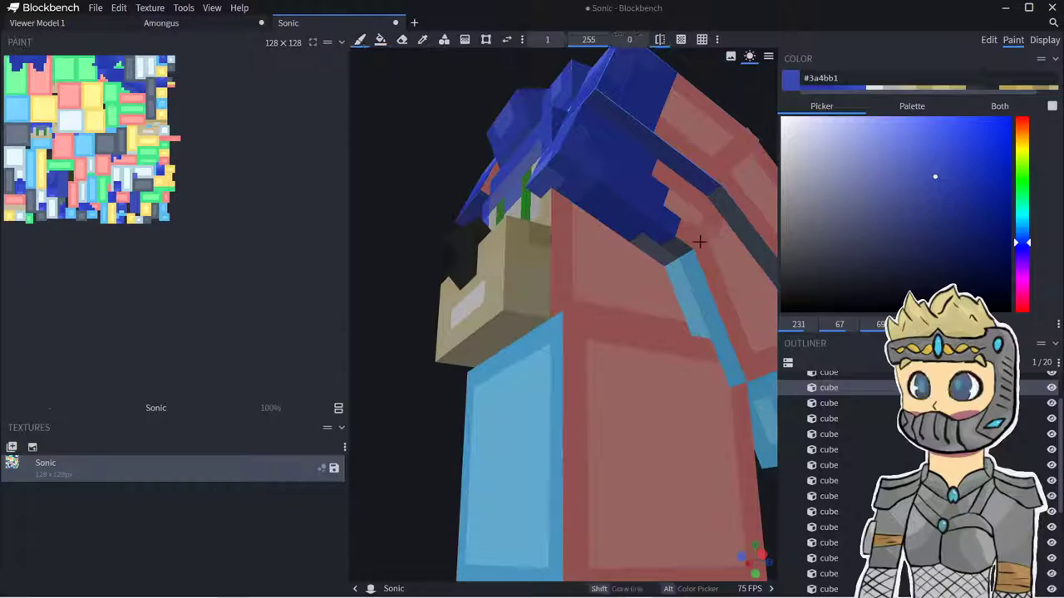
pyautogui.moveTo(647, 247)
pyautogui.mouseDown()
pyautogui.moveTo(689, 276)
pyautogui.moveTo(708, 337)
pyautogui.moveTo(704, 306)
pyautogui.mouseUp()
pyautogui.scroll(-8, 700, 308)
pyautogui.moveTo(451, 361); pyautogui.dragTo(533, 405)
# - Set the blue to #2d3ea5 and cover the leftover light-blue pixels where the front spikes meet the forehead
pyautogui.scroll(4, 568, 366)
pyautogui.click(948, 186)
pyautogui.moveTo(479, 305); pyautogui.dragTo(529, 359, button='right')
pyautogui.scroll(2, 519, 327)
pyautogui.scroll(4, 520, 327)
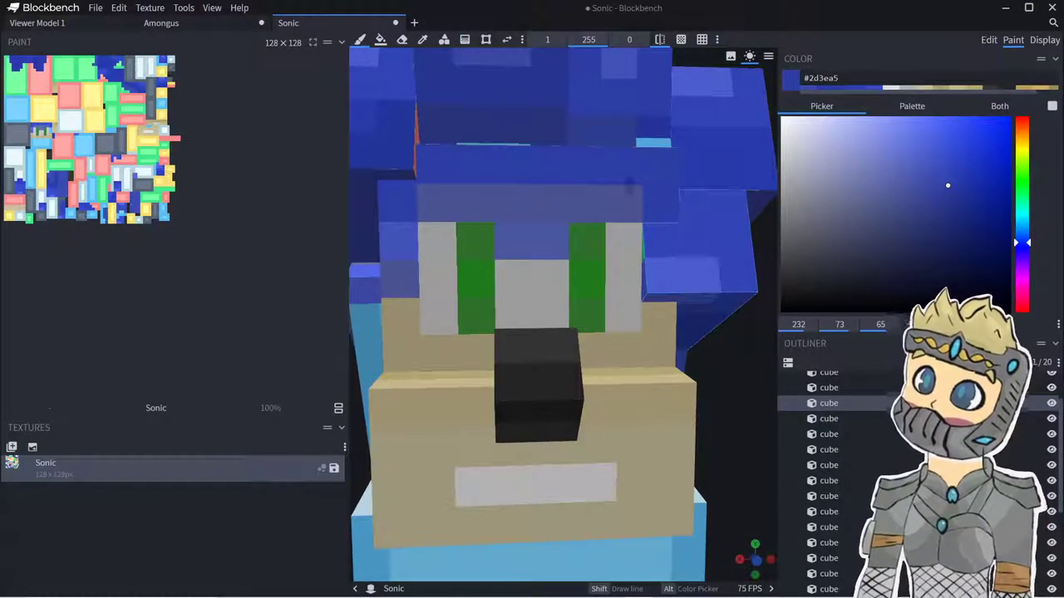
pyautogui.click(647, 142)
pyautogui.moveTo(742, 318); pyautogui.dragTo(746, 346)
pyautogui.moveTo(510, 170)
pyautogui.mouseDown()
pyautogui.moveTo(434, 174)
pyautogui.moveTo(666, 170)
pyautogui.mouseUp()
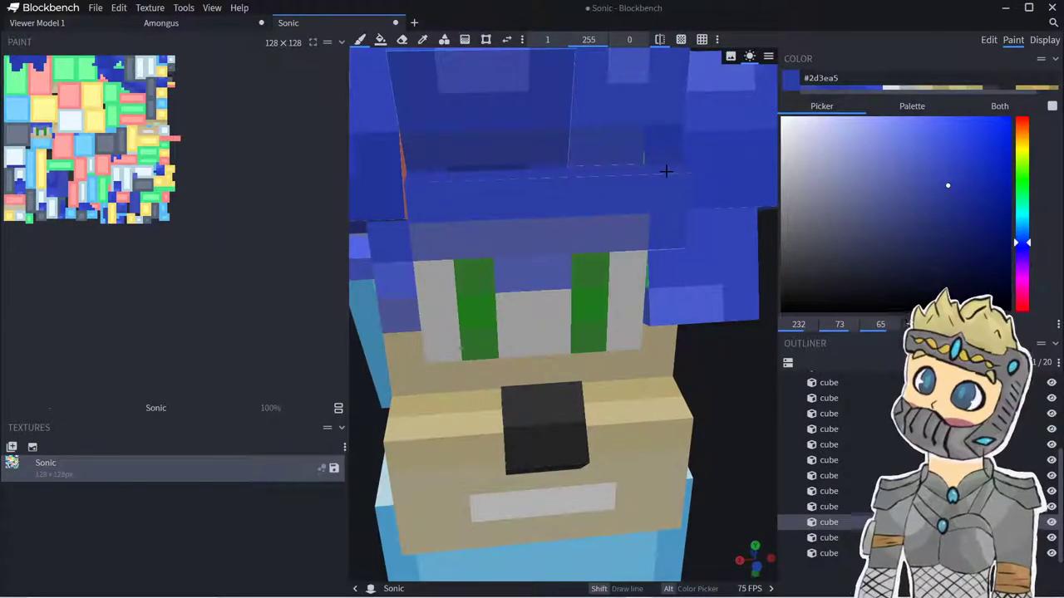
pyautogui.moveTo(721, 386); pyautogui.dragTo(650, 379)
pyautogui.click(431, 136)
pyautogui.moveTo(430, 137); pyautogui.dragTo(436, 134)
pyautogui.scroll(-4, 478, 201)
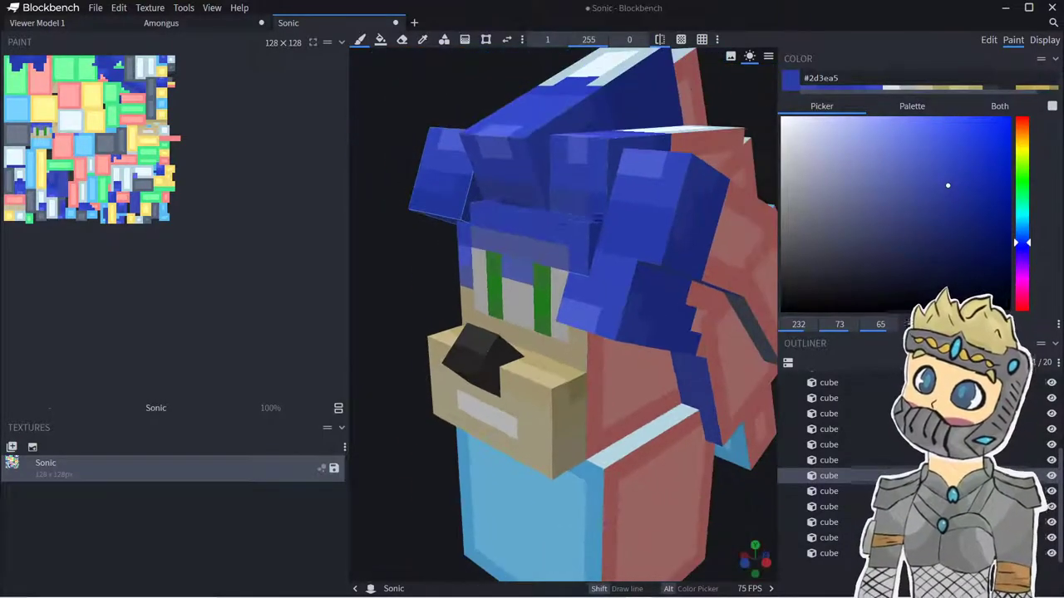
# - Extend blue #2d3ea5 backwards over the white tops of the central and side spikes with stepped rear edges
pyautogui.moveTo(640, 192); pyautogui.dragTo(682, 171)
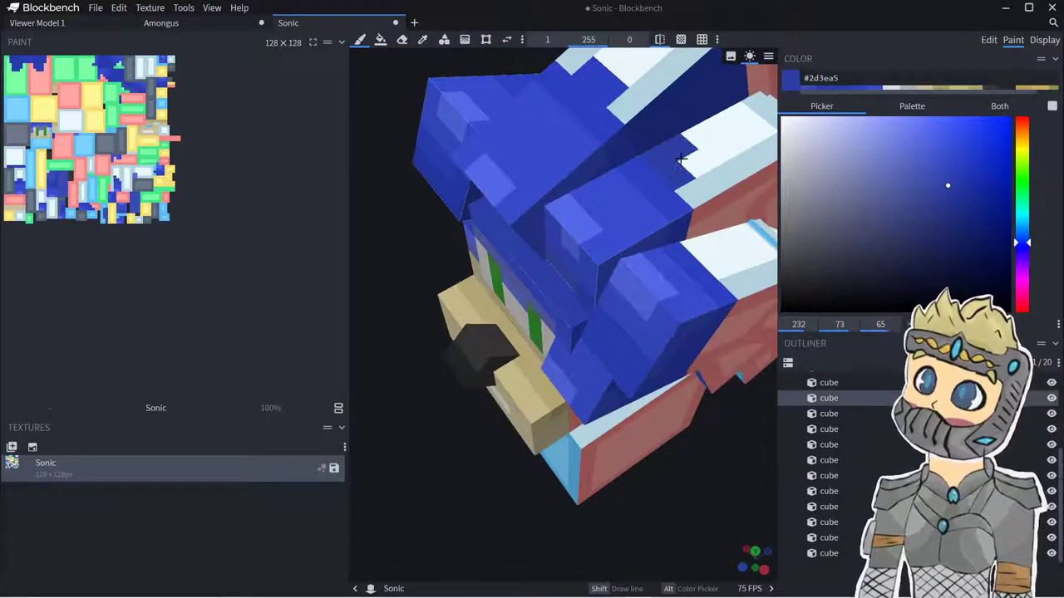
pyautogui.moveTo(735, 239); pyautogui.dragTo(715, 220)
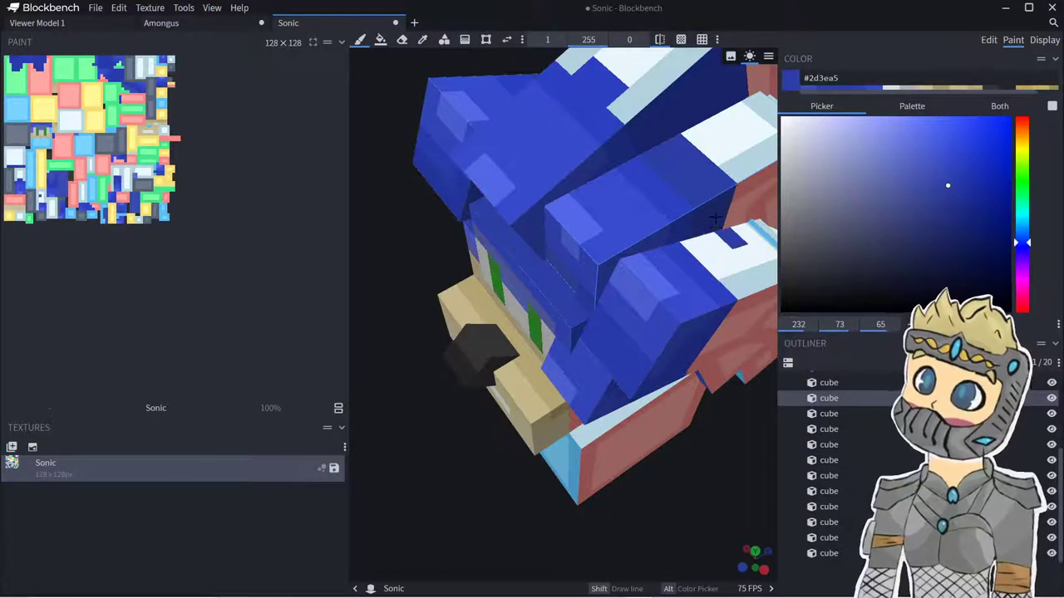
pyautogui.moveTo(730, 174); pyautogui.dragTo(717, 153)
pyautogui.click(738, 189)
pyautogui.moveTo(532, 108)
pyautogui.mouseDown(button='right')
pyautogui.moveTo(549, 183)
pyautogui.moveTo(569, 201)
pyautogui.mouseUp(button='right')
pyautogui.moveTo(695, 231); pyautogui.dragTo(696, 172)
pyautogui.moveTo(520, 126); pyautogui.dragTo(378, 167)
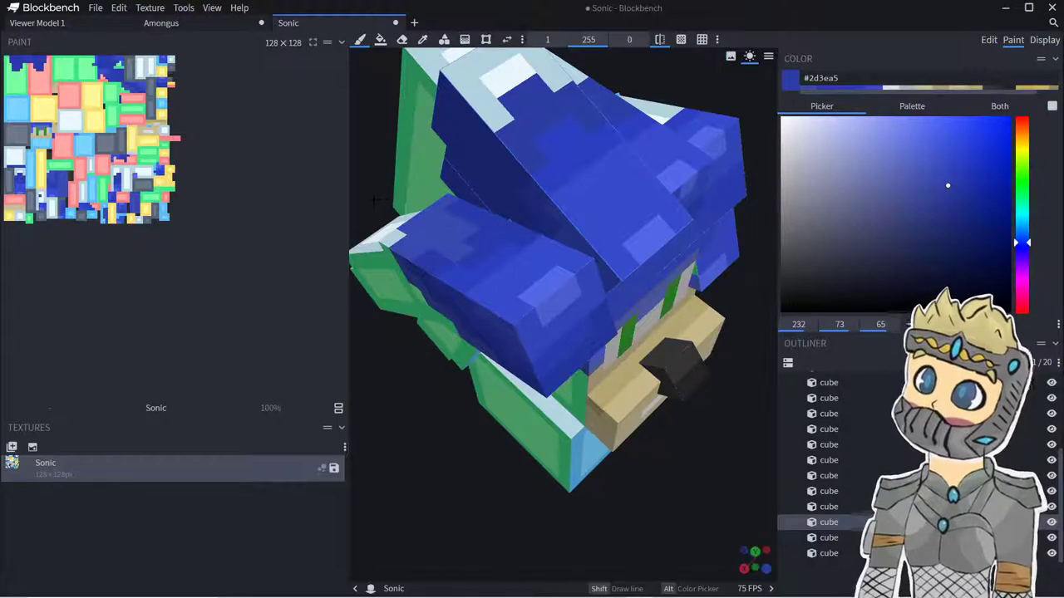
# - Extend blue #2d3ea5 in jagged edges along the side faces of the spikes on the head's green side
pyautogui.moveTo(364, 308); pyautogui.dragTo(491, 285)
pyautogui.click(454, 425)
pyautogui.moveTo(444, 438); pyautogui.dragTo(406, 400)
pyautogui.moveTo(657, 499); pyautogui.dragTo(705, 474)
pyautogui.moveTo(591, 411)
pyautogui.mouseDown()
pyautogui.moveTo(482, 385)
pyautogui.moveTo(491, 365)
pyautogui.mouseUp()
pyautogui.moveTo(473, 445)
pyautogui.mouseDown()
pyautogui.moveTo(462, 474)
pyautogui.moveTo(483, 467)
pyautogui.moveTo(494, 434)
pyautogui.moveTo(557, 442)
pyautogui.mouseUp()
pyautogui.moveTo(678, 461); pyautogui.dragTo(607, 457)
pyautogui.moveTo(463, 344)
pyautogui.mouseDown()
pyautogui.moveTo(461, 403)
pyautogui.moveTo(513, 372)
pyautogui.moveTo(495, 415)
pyautogui.moveTo(569, 359)
pyautogui.mouseUp()
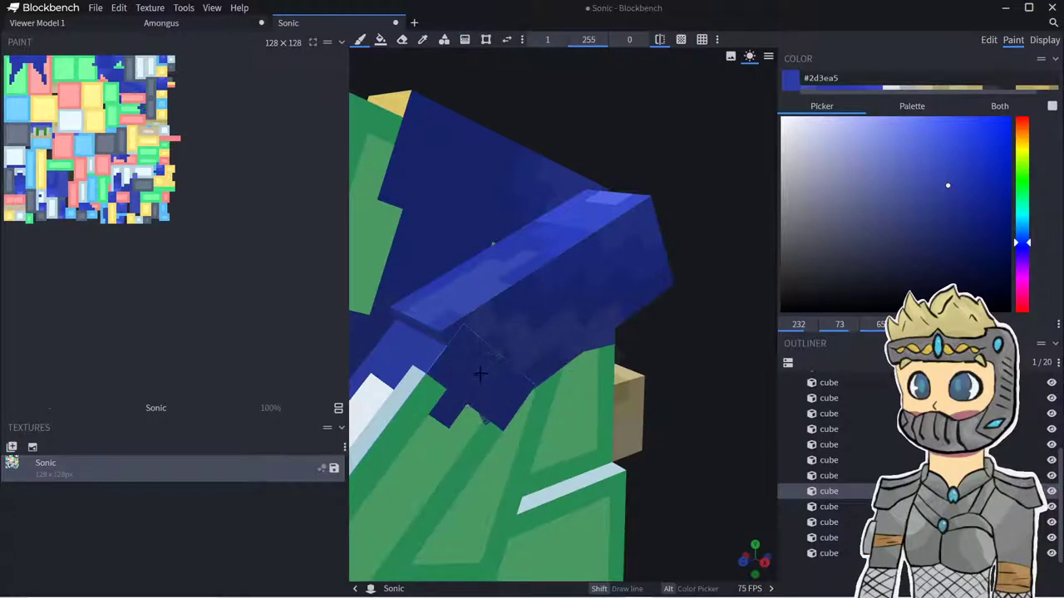
pyautogui.click(487, 423)
# - Paint the green-side spike's grey underside and the upper part of the narrow spike beside it with blue #2d3ea5
pyautogui.moveTo(700, 437)
pyautogui.mouseDown()
pyautogui.moveTo(672, 396)
pyautogui.moveTo(614, 359)
pyautogui.mouseUp()
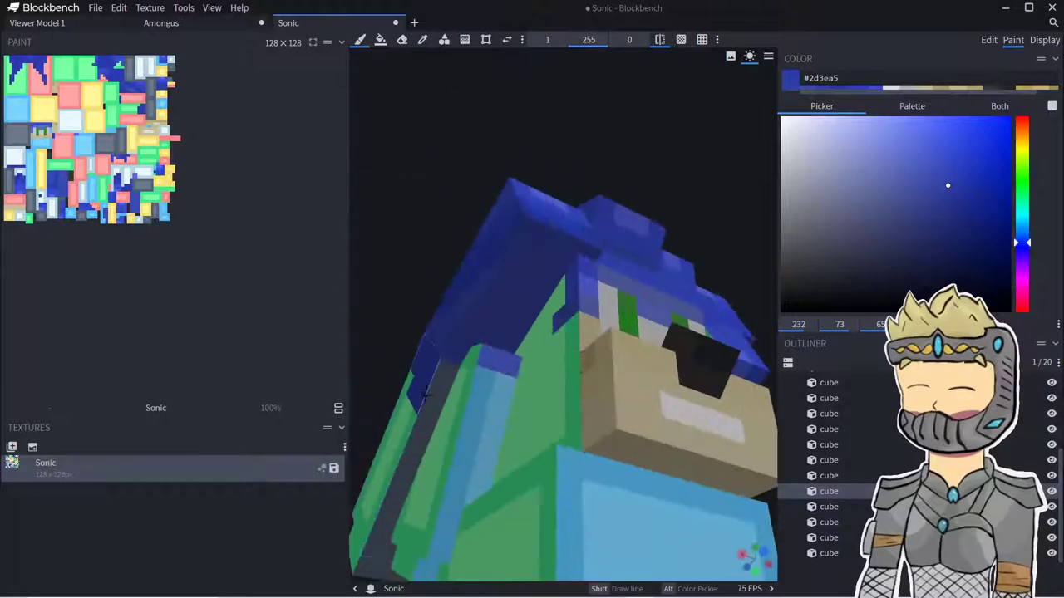
pyautogui.click(446, 373)
pyautogui.click(467, 365)
pyautogui.moveTo(478, 379)
pyautogui.mouseDown()
pyautogui.moveTo(494, 384)
pyautogui.moveTo(475, 428)
pyautogui.moveTo(458, 422)
pyautogui.moveTo(461, 458)
pyautogui.mouseUp()
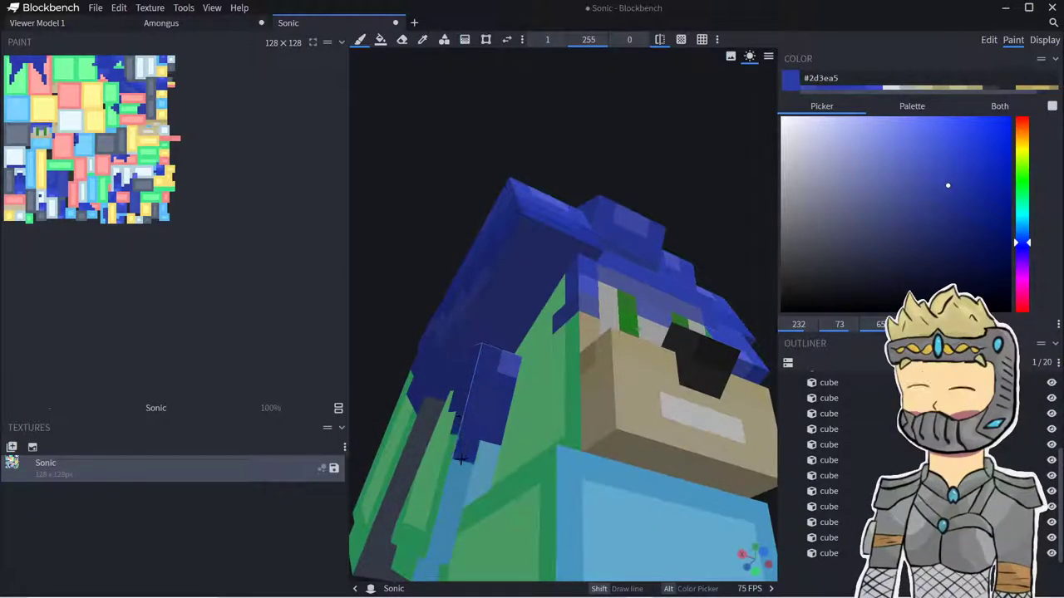
# - Paint a jagged blue #2d3ea5 hairline down both sides of the head, just behind the face
pyautogui.click(558, 301)
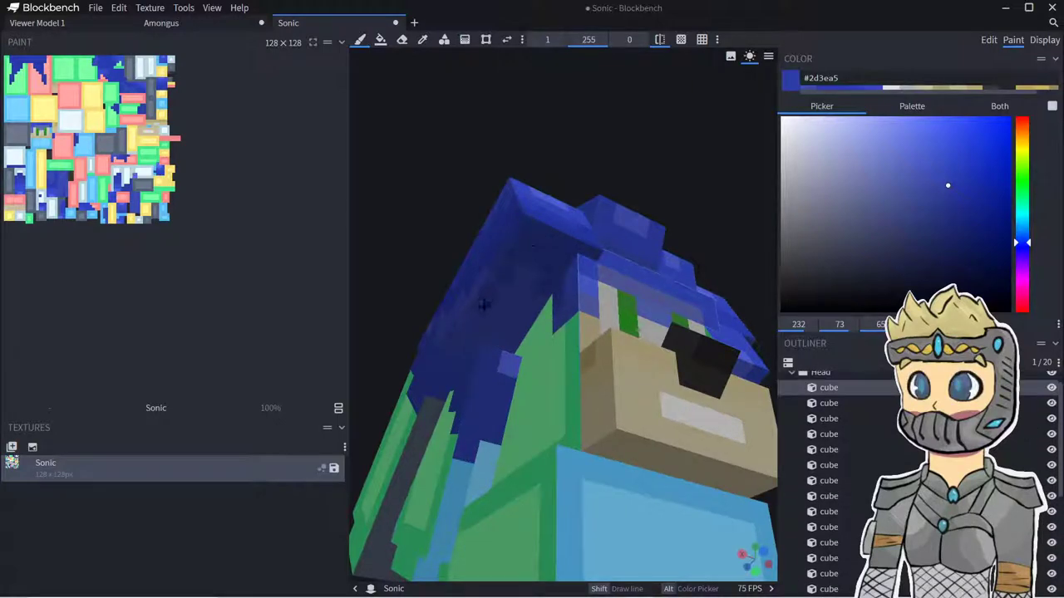
pyautogui.moveTo(546, 312)
pyautogui.mouseDown()
pyautogui.moveTo(555, 345)
pyautogui.moveTo(574, 325)
pyautogui.mouseUp()
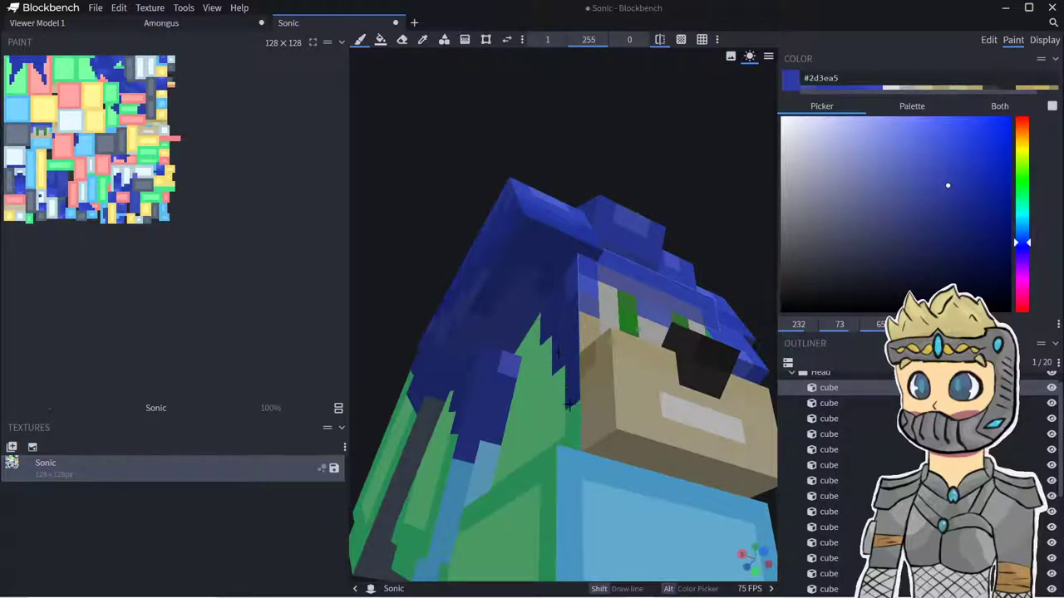
pyautogui.scroll(-4, 631, 399)
pyautogui.moveTo(680, 437); pyautogui.dragTo(599, 430, button='middle')
pyautogui.moveTo(569, 305)
pyautogui.mouseDown()
pyautogui.moveTo(570, 342)
pyautogui.moveTo(585, 314)
pyautogui.moveTo(571, 353)
pyautogui.moveTo(596, 320)
pyautogui.mouseUp()
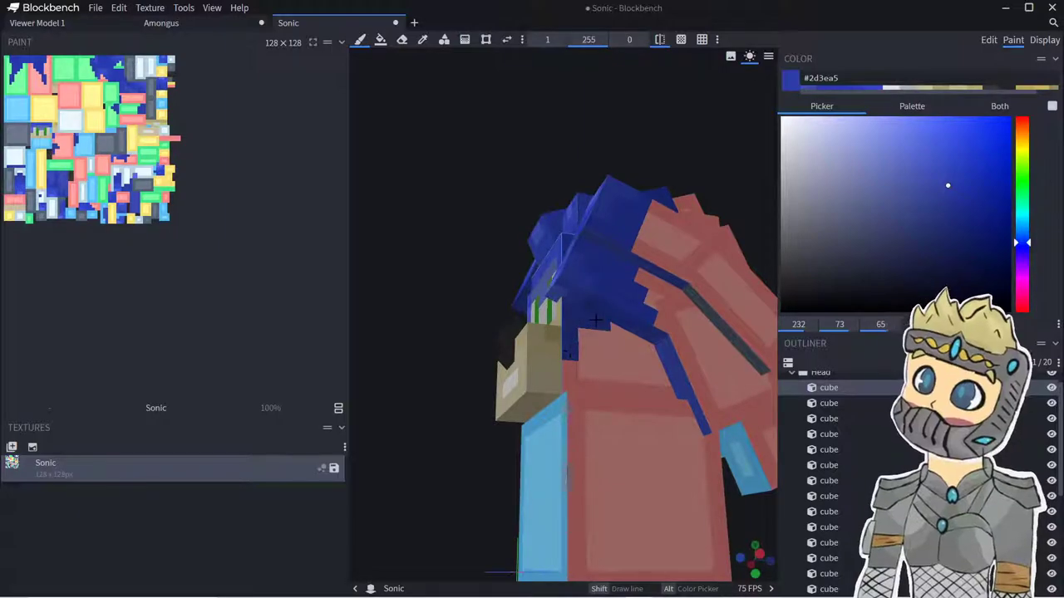
# - Extend the jagged hairline down the head's pink side with blue #2d3ea5, stepping it back behind the face
pyautogui.click(586, 335)
pyautogui.moveTo(570, 364); pyautogui.dragTo(571, 377)
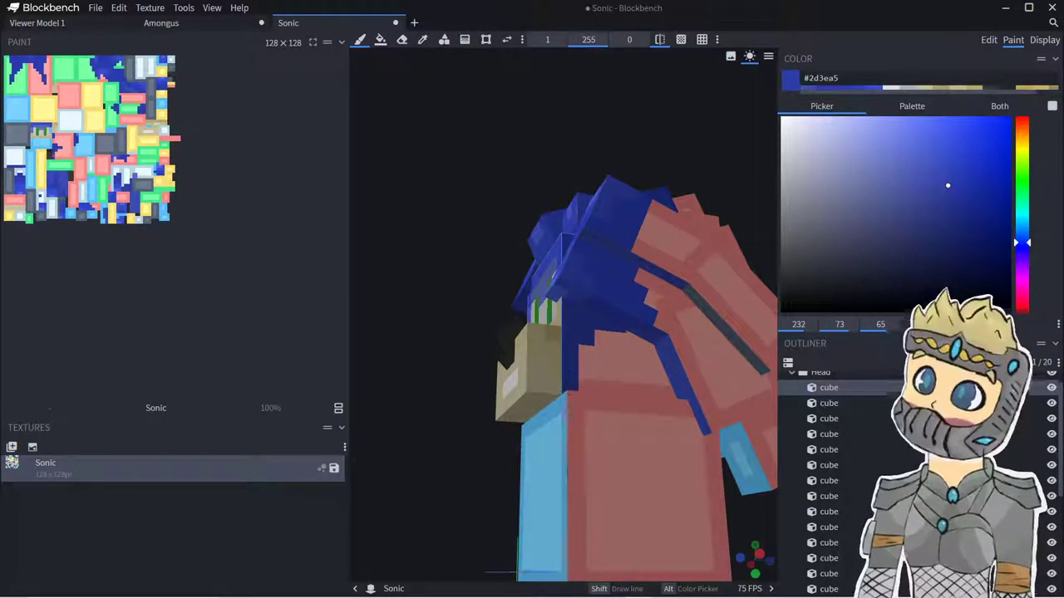
pyautogui.moveTo(447, 436); pyautogui.dragTo(597, 432)
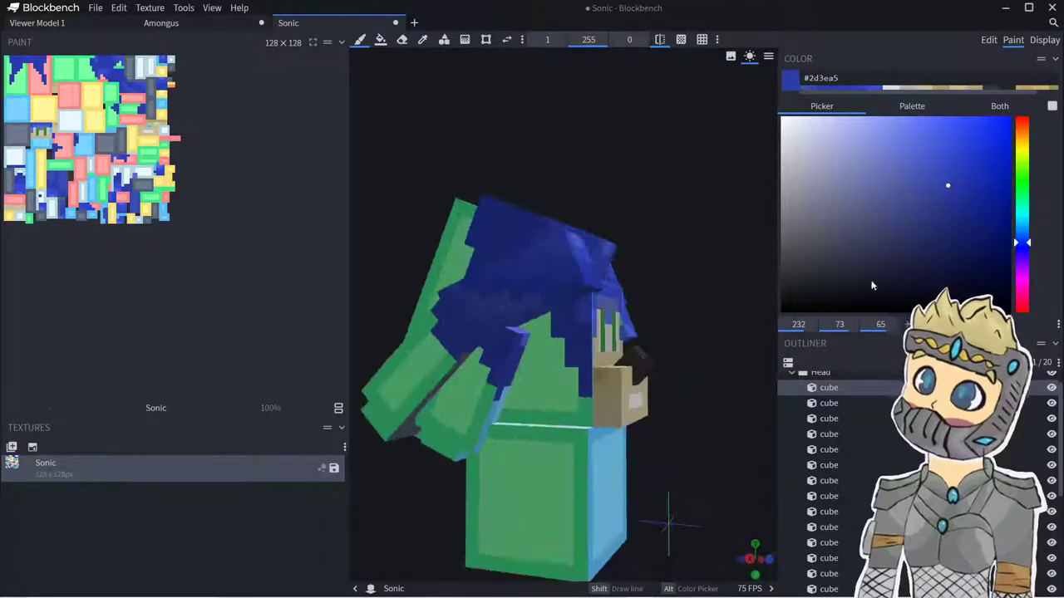
# - Set the color to #24359c and extend the blue rearward over both sides of the head with stepped edges
pyautogui.click(957, 193)
pyautogui.scroll(2, 588, 456)
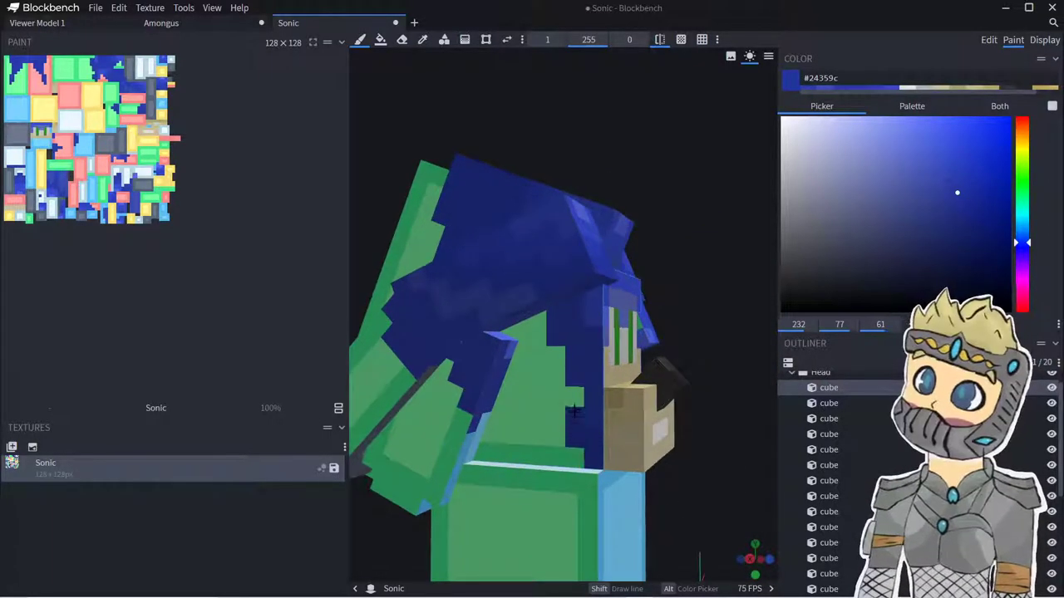
pyautogui.moveTo(549, 371)
pyautogui.mouseDown()
pyautogui.moveTo(539, 314)
pyautogui.moveTo(523, 342)
pyautogui.moveTo(550, 432)
pyautogui.moveTo(582, 482)
pyautogui.moveTo(562, 466)
pyautogui.mouseUp()
pyautogui.moveTo(707, 519)
pyautogui.mouseDown()
pyautogui.moveTo(563, 537)
pyautogui.moveTo(465, 532)
pyautogui.mouseUp()
pyautogui.moveTo(552, 451)
pyautogui.mouseDown()
pyautogui.moveTo(595, 378)
pyautogui.moveTo(623, 366)
pyautogui.moveTo(601, 399)
pyautogui.moveTo(652, 387)
pyautogui.moveTo(660, 411)
pyautogui.mouseUp()
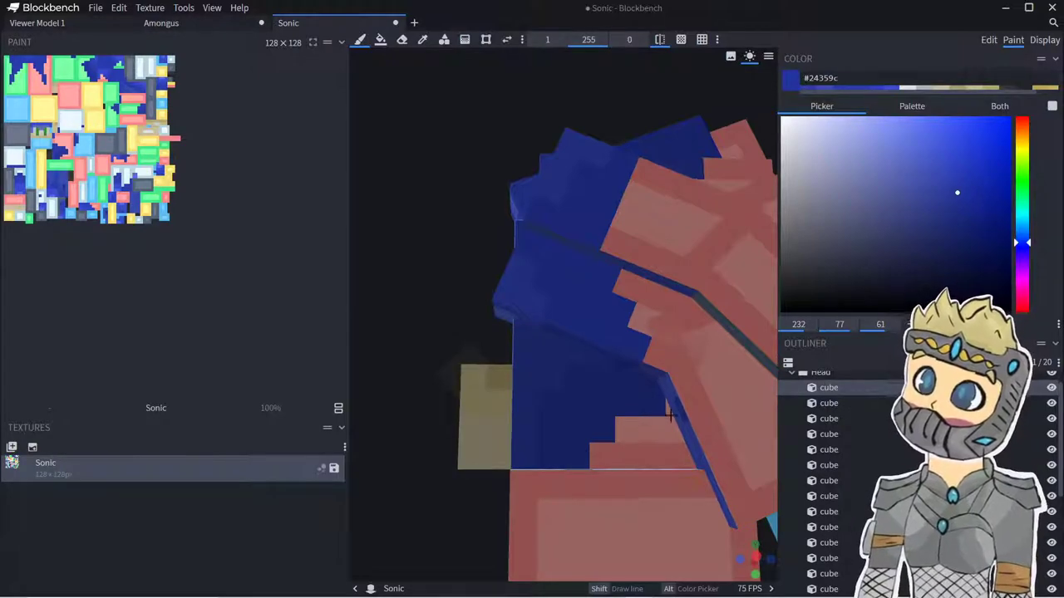
# - Set the color to #1931c8 and fill the remaining lower rear corner on the sides of the head
pyautogui.click(983, 157)
pyautogui.moveTo(639, 438)
pyautogui.mouseDown()
pyautogui.moveTo(653, 428)
pyautogui.moveTo(681, 453)
pyautogui.moveTo(609, 458)
pyautogui.mouseUp()
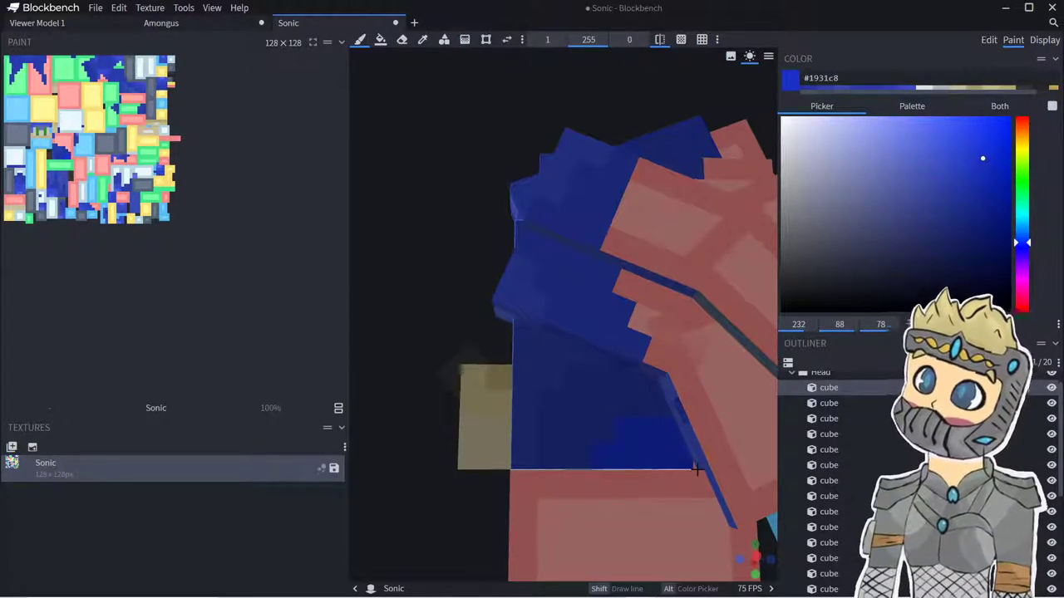
pyautogui.moveTo(416, 395)
pyautogui.mouseDown()
pyautogui.moveTo(451, 420)
pyautogui.moveTo(582, 427)
pyautogui.moveTo(613, 414)
pyautogui.mouseUp()
pyautogui.moveTo(532, 446)
pyautogui.mouseDown()
pyautogui.moveTo(487, 458)
pyautogui.moveTo(491, 434)
pyautogui.moveTo(536, 428)
pyautogui.moveTo(508, 378)
pyautogui.moveTo(490, 410)
pyautogui.mouseUp()
pyautogui.scroll(5, 501, 418)
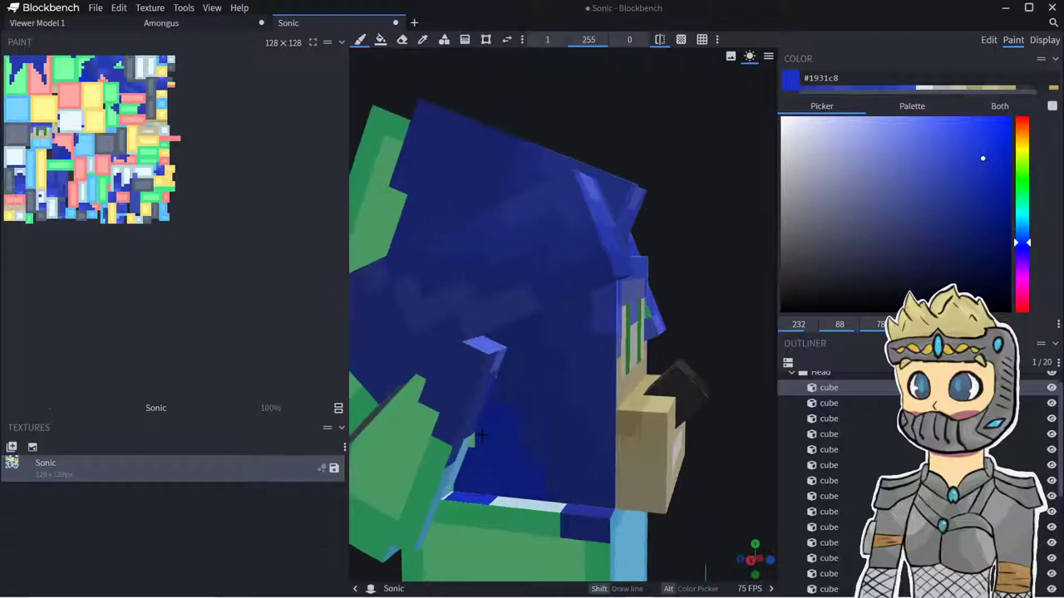
# - Set the color to #2a3dad and paint the body cube's white top rim and upper edge on the green side
pyautogui.moveTo(500, 418); pyautogui.dragTo(498, 278, button='right')
pyautogui.scroll(3, 497, 277)
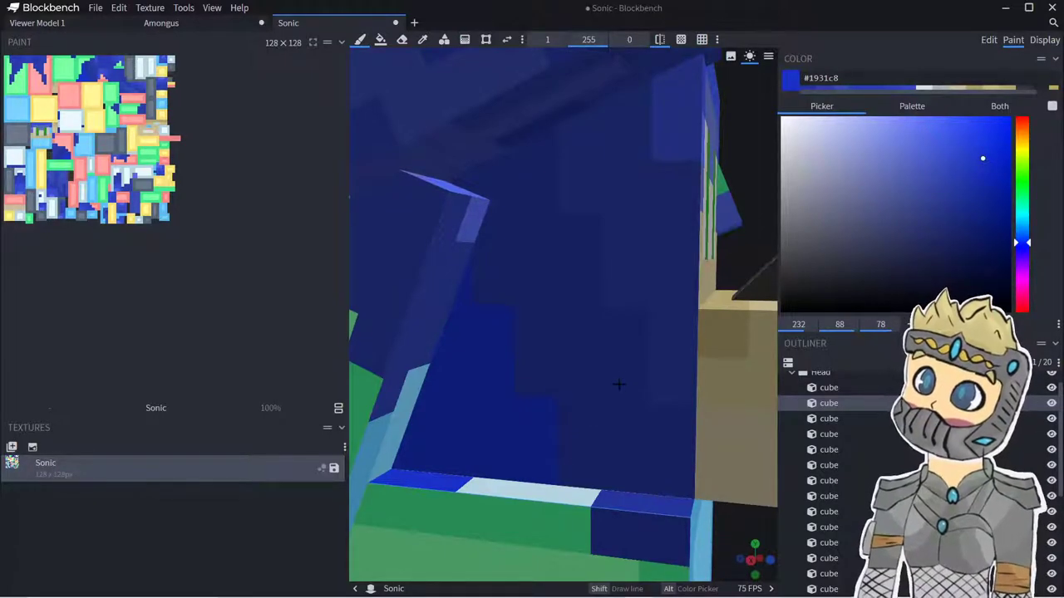
pyautogui.moveTo(582, 392); pyautogui.dragTo(758, 346, button='middle')
pyautogui.click(954, 179)
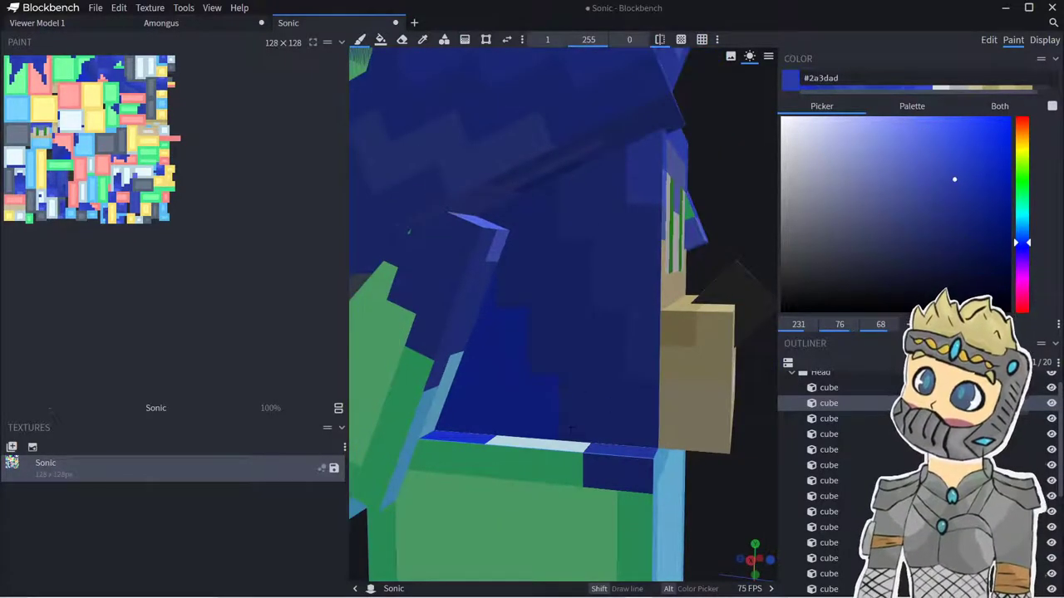
pyautogui.moveTo(570, 453)
pyautogui.mouseDown()
pyautogui.moveTo(482, 441)
pyautogui.moveTo(453, 461)
pyautogui.moveTo(578, 464)
pyautogui.mouseUp()
pyautogui.click(443, 424)
pyautogui.click(417, 456)
pyautogui.moveTo(416, 455); pyautogui.dragTo(530, 427, button='middle')
# - Continue the #2a3dad strip along the upper edge of the body's front and pink side, stepping down towards the rear
pyautogui.moveTo(720, 482)
pyautogui.mouseDown(button='middle')
pyautogui.moveTo(660, 451)
pyautogui.moveTo(608, 450)
pyautogui.mouseUp(button='middle')
pyautogui.moveTo(608, 449)
pyautogui.mouseDown()
pyautogui.moveTo(565, 380)
pyautogui.moveTo(484, 373)
pyautogui.mouseUp()
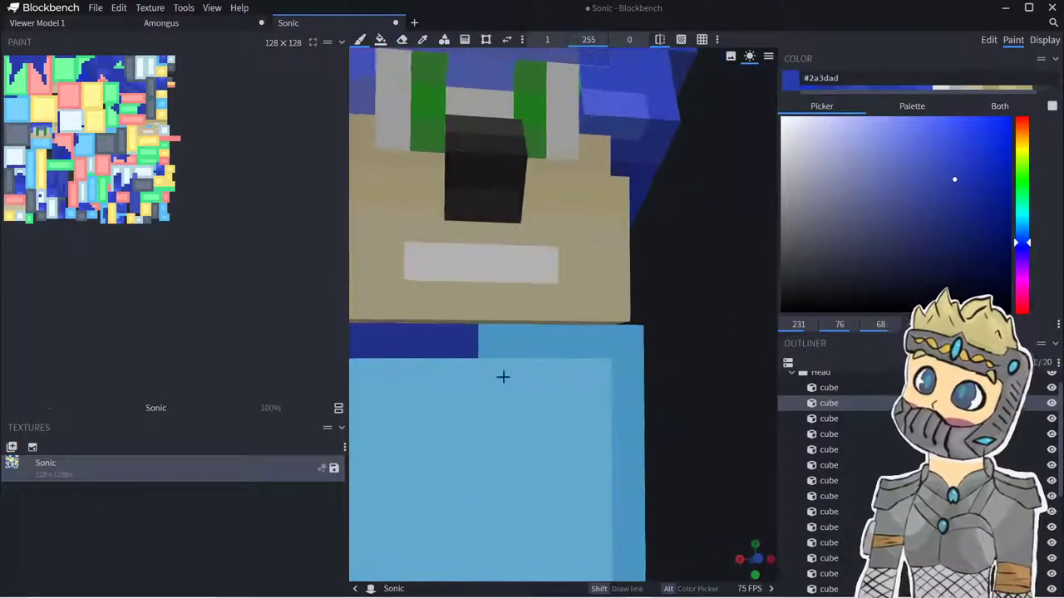
pyautogui.click(621, 341)
pyautogui.moveTo(712, 377); pyautogui.dragTo(629, 373)
pyautogui.moveTo(591, 336)
pyautogui.mouseDown()
pyautogui.moveTo(763, 320)
pyautogui.moveTo(745, 349)
pyautogui.moveTo(695, 347)
pyautogui.mouseUp()
pyautogui.click(677, 349)
pyautogui.moveTo(707, 349); pyautogui.dragTo(671, 349, button='middle')
pyautogui.moveTo(697, 334); pyautogui.dragTo(719, 339)
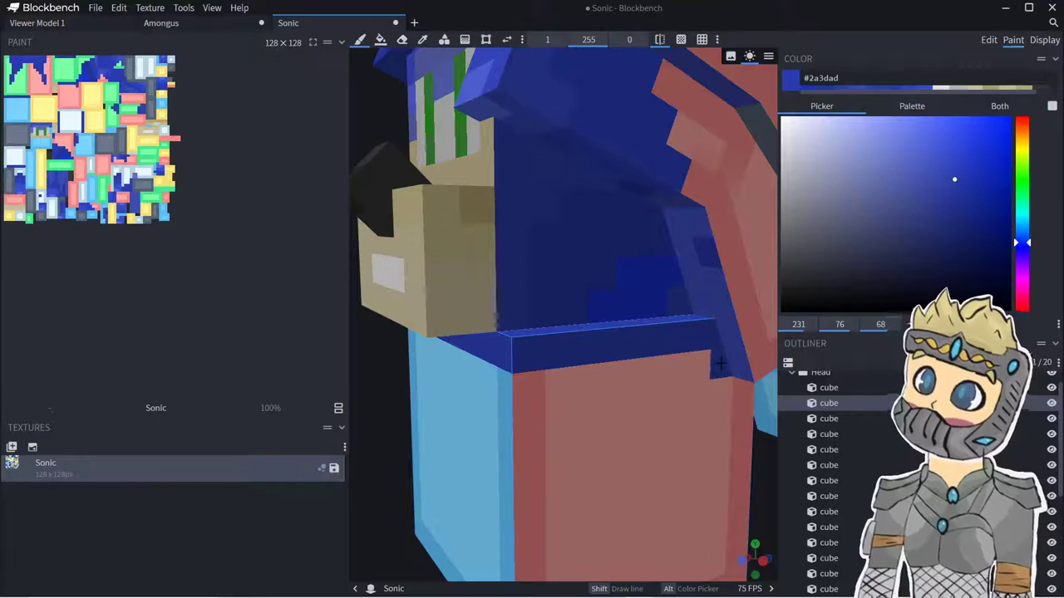
# - Paint the stepped rear end of the body's upper blue strip on the green side with #2a3dad
pyautogui.moveTo(740, 390)
pyautogui.mouseDown()
pyautogui.moveTo(503, 396)
pyautogui.moveTo(558, 392)
pyautogui.moveTo(501, 365)
pyautogui.mouseUp()
pyautogui.click(462, 360)
pyautogui.click(424, 396)
pyautogui.moveTo(530, 416); pyautogui.dragTo(557, 398)
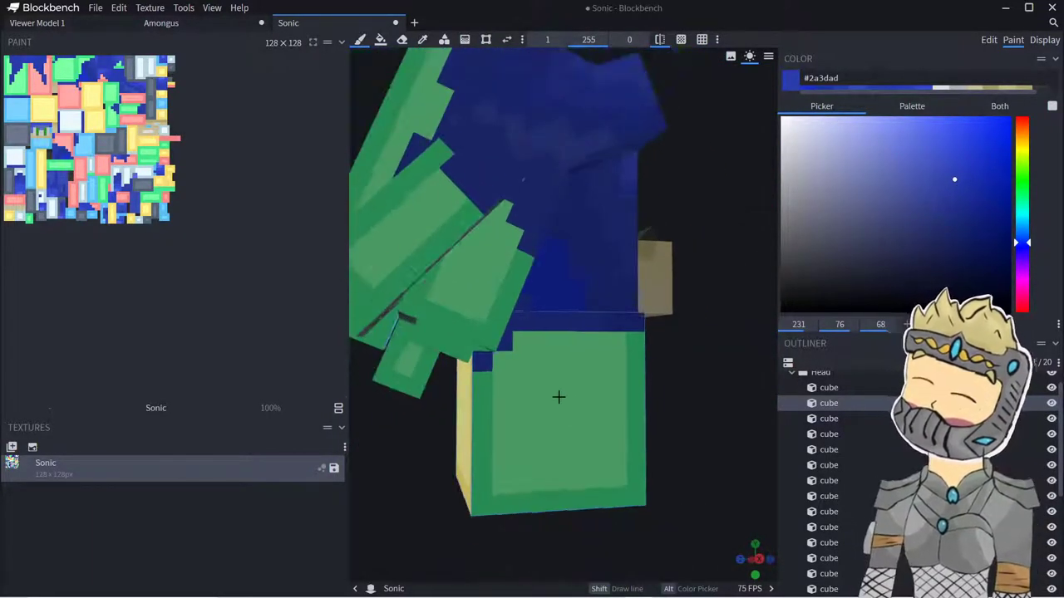
# - Extend #2a3dad in jagged edges over the side faces of the lower and middle spikes on the green side
pyautogui.moveTo(519, 258)
pyautogui.mouseDown()
pyautogui.moveTo(510, 271)
pyautogui.moveTo(511, 233)
pyautogui.mouseUp()
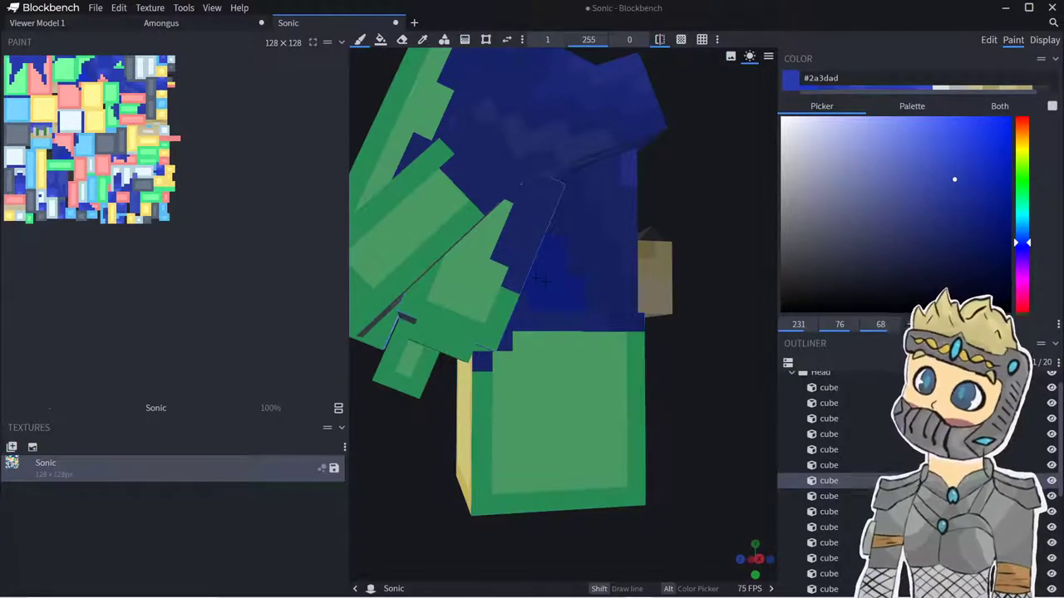
pyautogui.scroll(3, 478, 216)
pyautogui.click(479, 211)
pyautogui.click(489, 192)
pyautogui.moveTo(489, 192); pyautogui.dragTo(445, 204, button='middle')
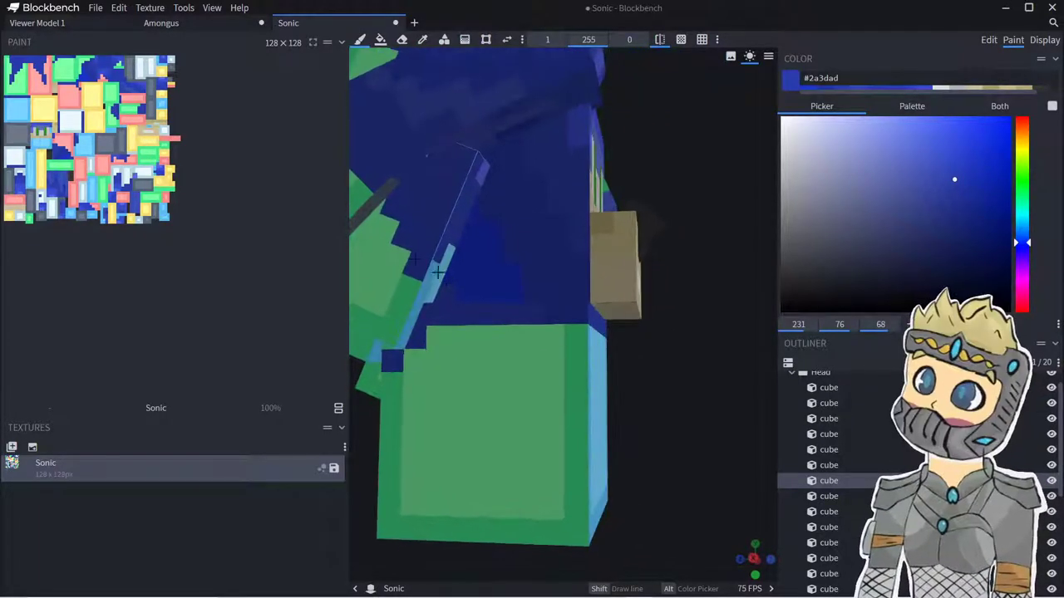
pyautogui.moveTo(387, 193); pyautogui.dragTo(368, 207)
pyautogui.click(360, 223)
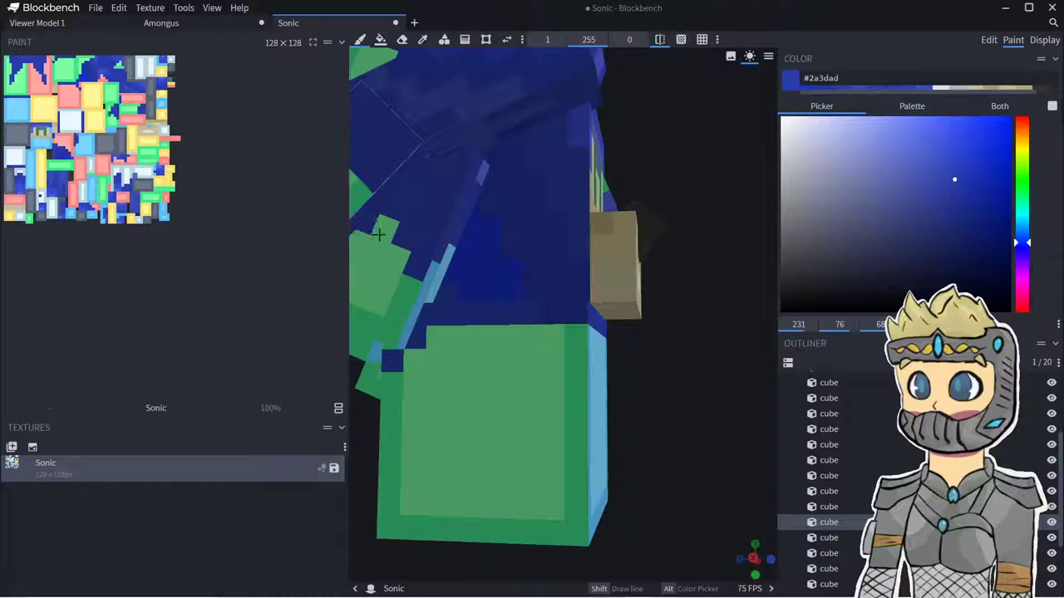
# - Extend #2a3dad with a stepped edge along the middle green-side spike and onto the central spike behind it
pyautogui.moveTo(358, 224); pyautogui.dragTo(526, 291, button='right')
pyautogui.moveTo(519, 281)
pyautogui.mouseDown()
pyautogui.moveTo(502, 281)
pyautogui.moveTo(492, 210)
pyautogui.mouseUp()
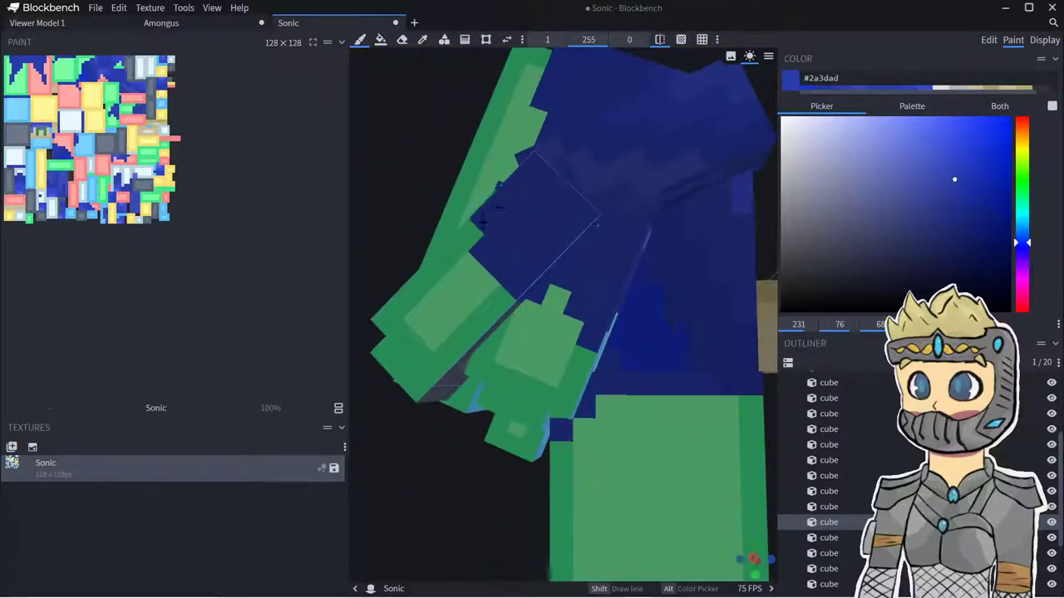
pyautogui.moveTo(450, 211); pyautogui.dragTo(497, 291, button='right')
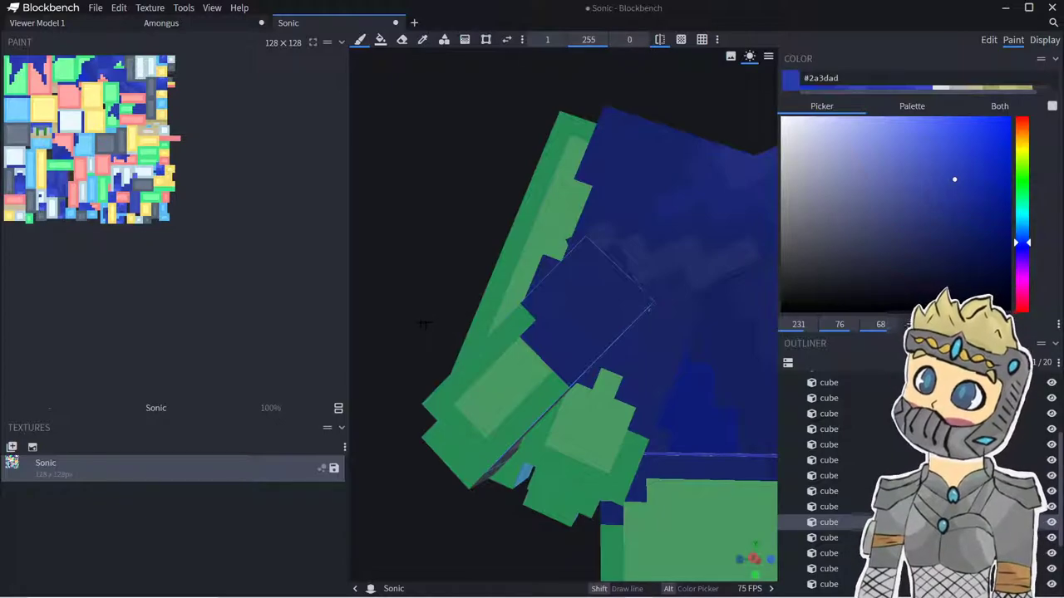
pyautogui.moveTo(454, 258); pyautogui.dragTo(484, 296)
pyautogui.moveTo(619, 362); pyautogui.dragTo(545, 399)
pyautogui.click(546, 368)
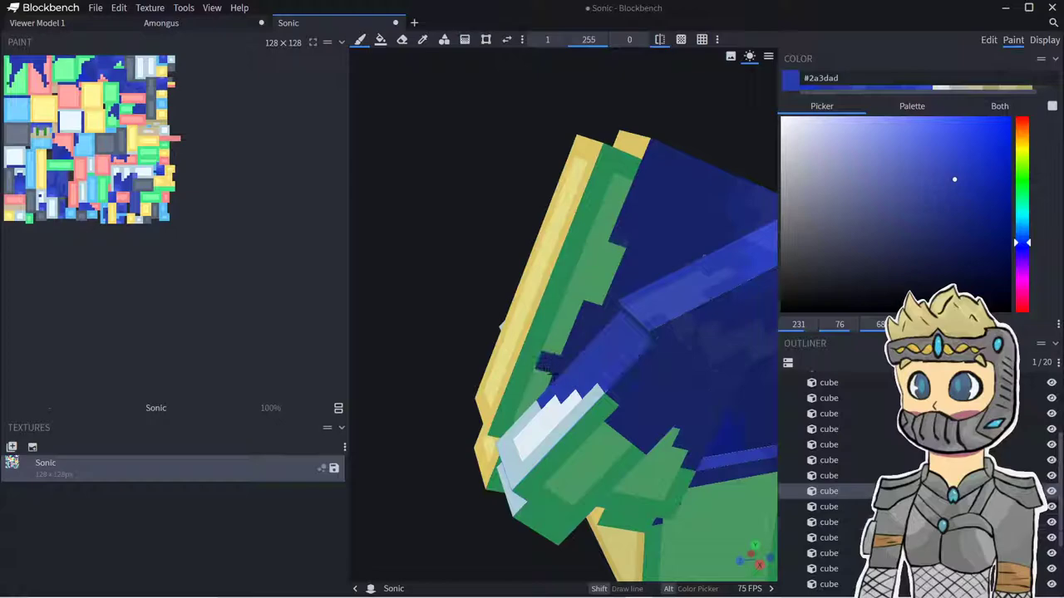
# - Paint more of the central spike's green side face with #2a3dad down towards its rear
pyautogui.scroll(5, 547, 369)
pyautogui.moveTo(524, 444)
pyautogui.mouseDown()
pyautogui.moveTo(487, 501)
pyautogui.moveTo(611, 245)
pyautogui.moveTo(651, 224)
pyautogui.moveTo(641, 135)
pyautogui.moveTo(650, 121)
pyautogui.mouseUp()
pyautogui.moveTo(651, 120); pyautogui.dragTo(561, 291, button='right')
pyautogui.moveTo(562, 284); pyautogui.dragTo(599, 185)
pyautogui.moveTo(594, 217); pyautogui.dragTo(492, 484, button='middle')
pyautogui.moveTo(536, 332); pyautogui.dragTo(582, 378)
# - Extend #2a3dad over the rear parts of the spikes' top faces, working from behind the head
pyautogui.moveTo(668, 448)
pyautogui.mouseDown()
pyautogui.moveTo(609, 467)
pyautogui.moveTo(570, 501)
pyautogui.mouseUp()
pyautogui.moveTo(532, 458); pyautogui.dragTo(609, 413)
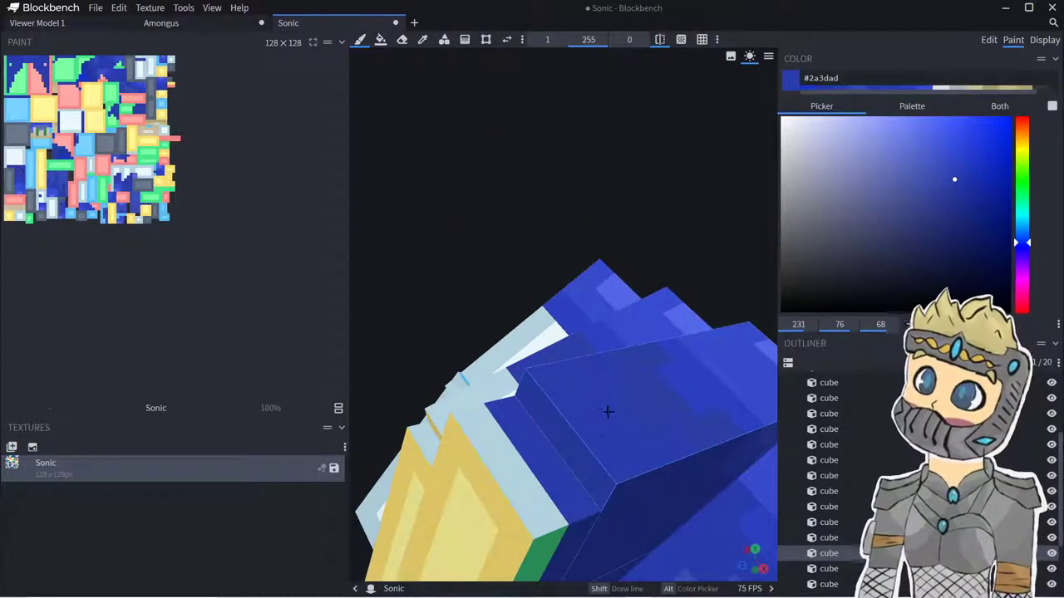
pyautogui.moveTo(511, 467); pyautogui.dragTo(482, 439)
pyautogui.moveTo(482, 438); pyautogui.dragTo(618, 383, button='middle')
pyautogui.moveTo(617, 382)
pyautogui.mouseDown()
pyautogui.moveTo(609, 411)
pyautogui.moveTo(646, 408)
pyautogui.moveTo(574, 483)
pyautogui.moveTo(540, 499)
pyautogui.moveTo(492, 447)
pyautogui.moveTo(471, 492)
pyautogui.moveTo(460, 488)
pyautogui.mouseUp()
pyautogui.moveTo(460, 488)
pyautogui.mouseDown(button='middle')
pyautogui.moveTo(558, 491)
pyautogui.moveTo(571, 418)
pyautogui.mouseUp(button='middle')
# - Extend #2a3dad with jagged edges over the side faces of the upper and lower spikes on the pink side
pyautogui.moveTo(564, 402)
pyautogui.mouseDown()
pyautogui.moveTo(548, 517)
pyautogui.moveTo(587, 518)
pyautogui.mouseUp()
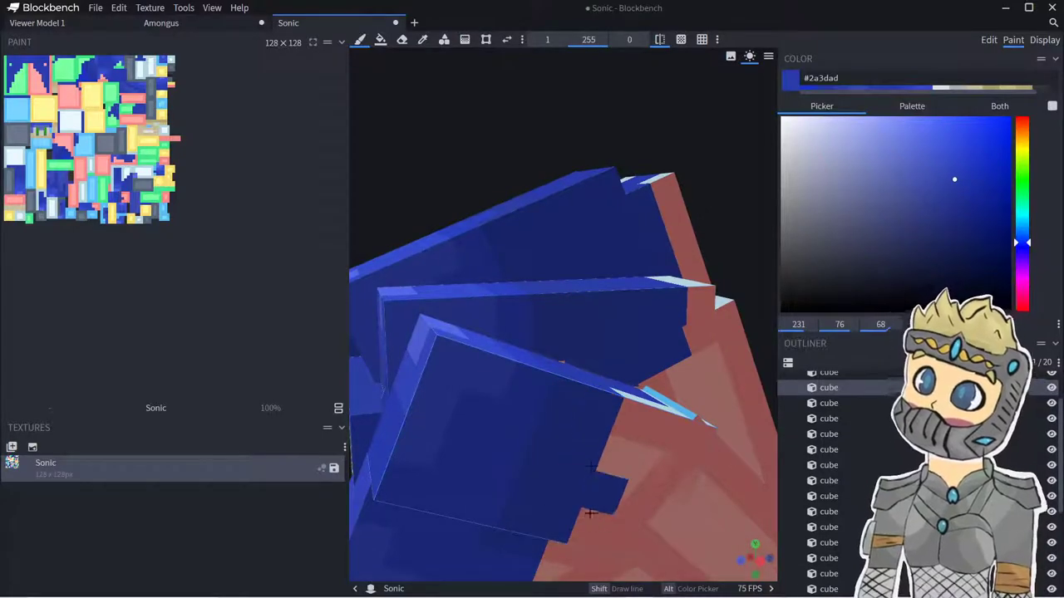
pyautogui.moveTo(586, 520); pyautogui.dragTo(582, 406, button='middle')
pyautogui.moveTo(527, 322)
pyautogui.mouseDown()
pyautogui.moveTo(512, 358)
pyautogui.moveTo(565, 344)
pyautogui.mouseUp()
pyautogui.moveTo(561, 429)
pyautogui.mouseDown()
pyautogui.moveTo(566, 362)
pyautogui.moveTo(607, 372)
pyautogui.moveTo(583, 343)
pyautogui.mouseUp()
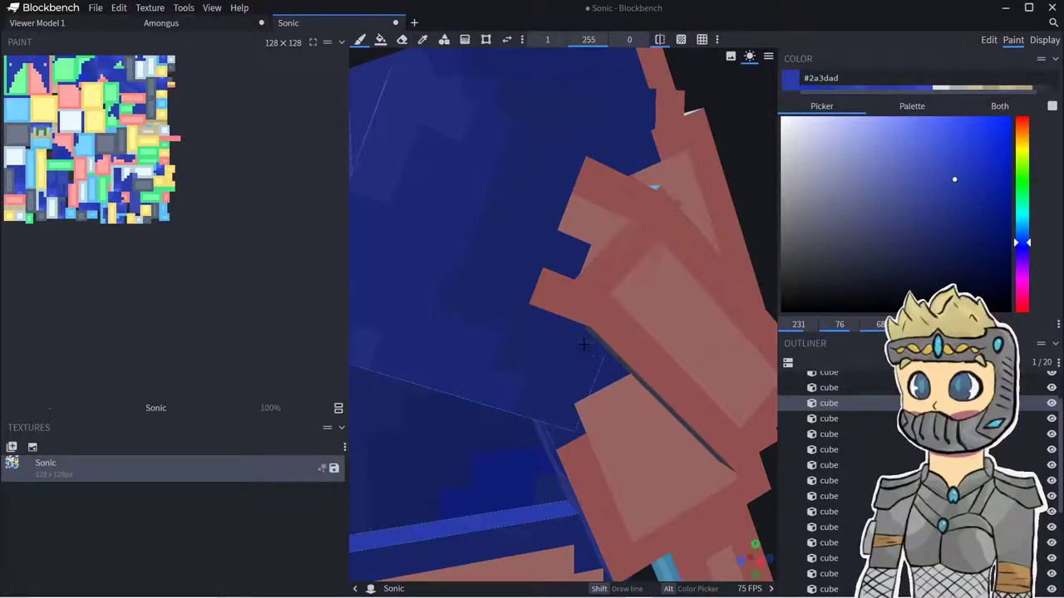
pyautogui.scroll(-1, 588, 417)
pyautogui.click(591, 416)
# - Examine the painted head from the front and both sides for areas still lacking blue
pyautogui.scroll(-6, 594, 399)
pyautogui.moveTo(619, 355)
pyautogui.mouseDown(button='right')
pyautogui.moveTo(656, 232)
pyautogui.moveTo(659, 160)
pyautogui.mouseUp(button='right')
pyautogui.moveTo(653, 411)
pyautogui.mouseDown()
pyautogui.moveTo(705, 421)
pyautogui.moveTo(674, 405)
pyautogui.moveTo(688, 410)
pyautogui.mouseUp()
pyautogui.scroll(-4, 698, 418)
pyautogui.moveTo(423, 50); pyautogui.dragTo(429, 271, button='right')
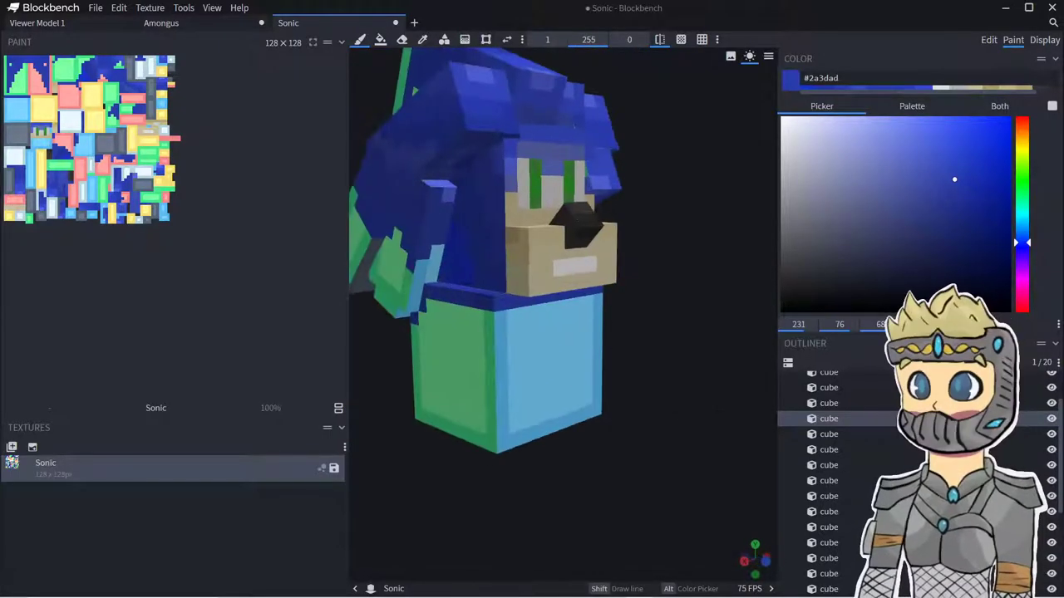
pyautogui.moveTo(429, 277)
pyautogui.mouseDown()
pyautogui.moveTo(414, 305)
pyautogui.moveTo(377, 256)
pyautogui.moveTo(396, 253)
pyautogui.moveTo(404, 313)
pyautogui.mouseUp()
pyautogui.scroll(-5, 597, 380)
pyautogui.moveTo(677, 376); pyautogui.dragTo(622, 375)
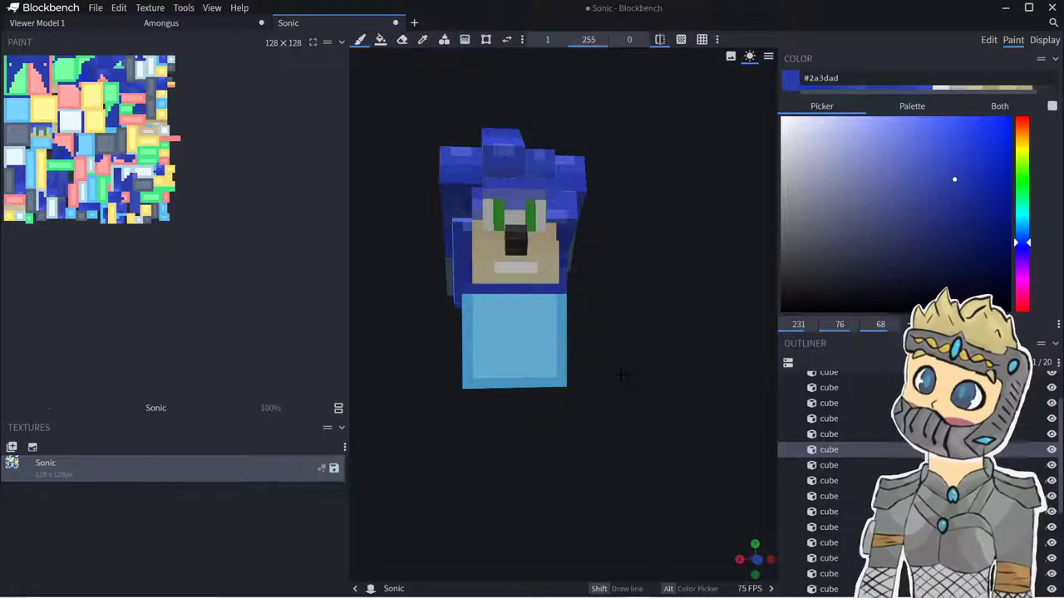
pyautogui.moveTo(675, 371); pyautogui.dragTo(540, 369)
# - Set the color to #27389f and paint the lower pink-side spike's front edge and its grey underside
pyautogui.scroll(12, 620, 371)
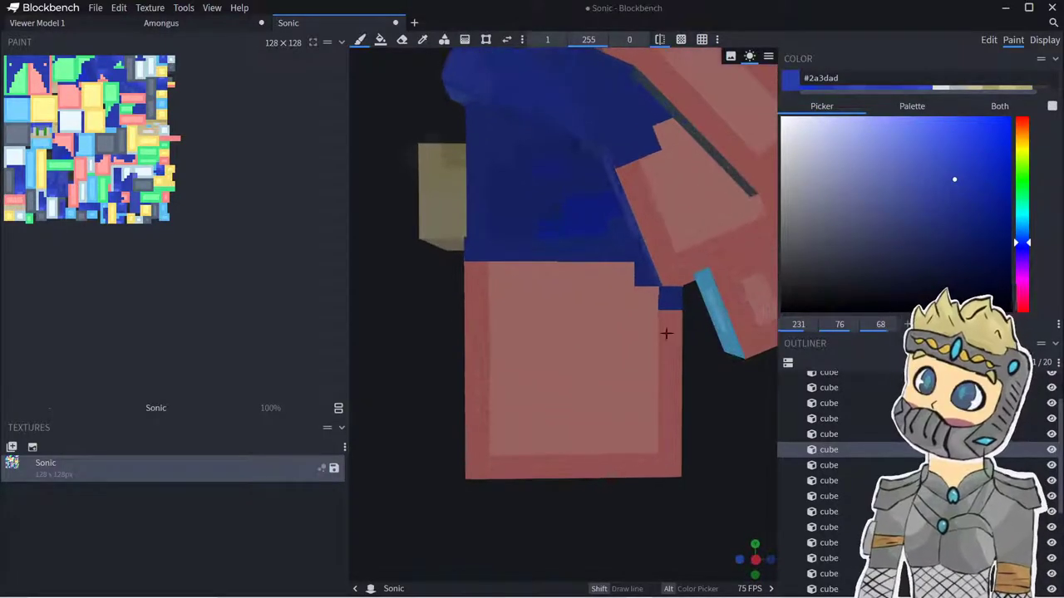
pyautogui.moveTo(716, 379); pyautogui.dragTo(632, 325, button='right')
pyautogui.moveTo(635, 325); pyautogui.dragTo(698, 330)
pyautogui.moveTo(698, 330); pyautogui.dragTo(640, 382, button='right')
pyautogui.click(955, 192)
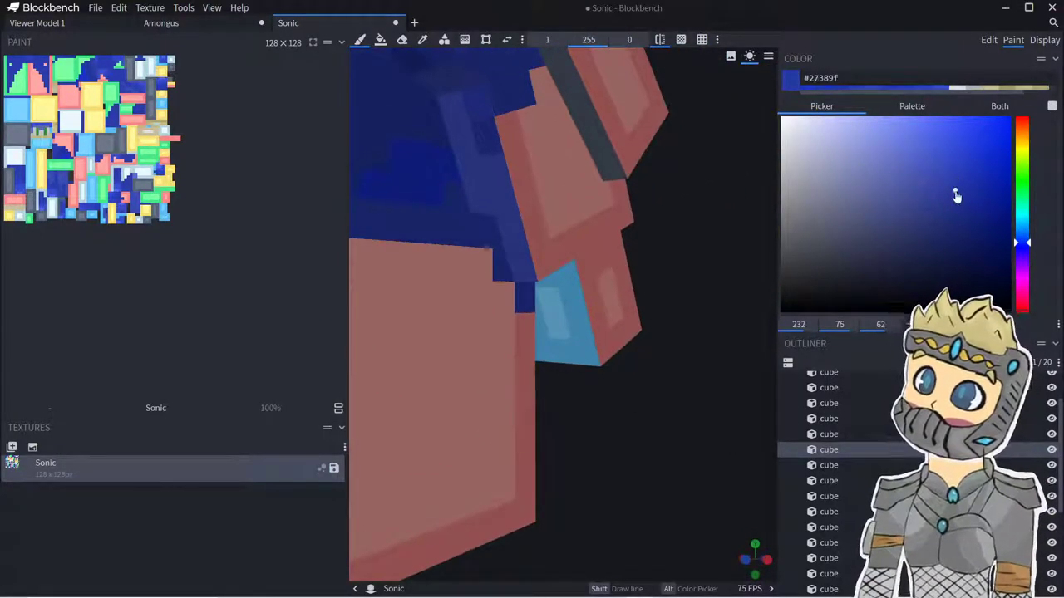
pyautogui.moveTo(506, 132); pyautogui.dragTo(534, 219)
pyautogui.moveTo(531, 151); pyautogui.dragTo(569, 88)
pyautogui.moveTo(573, 252)
pyautogui.mouseDown(button='middle')
pyautogui.moveTo(615, 295)
pyautogui.moveTo(632, 430)
pyautogui.moveTo(598, 306)
pyautogui.mouseUp(button='middle')
pyautogui.moveTo(599, 306)
pyautogui.mouseDown()
pyautogui.moveTo(647, 341)
pyautogui.moveTo(664, 378)
pyautogui.mouseUp()
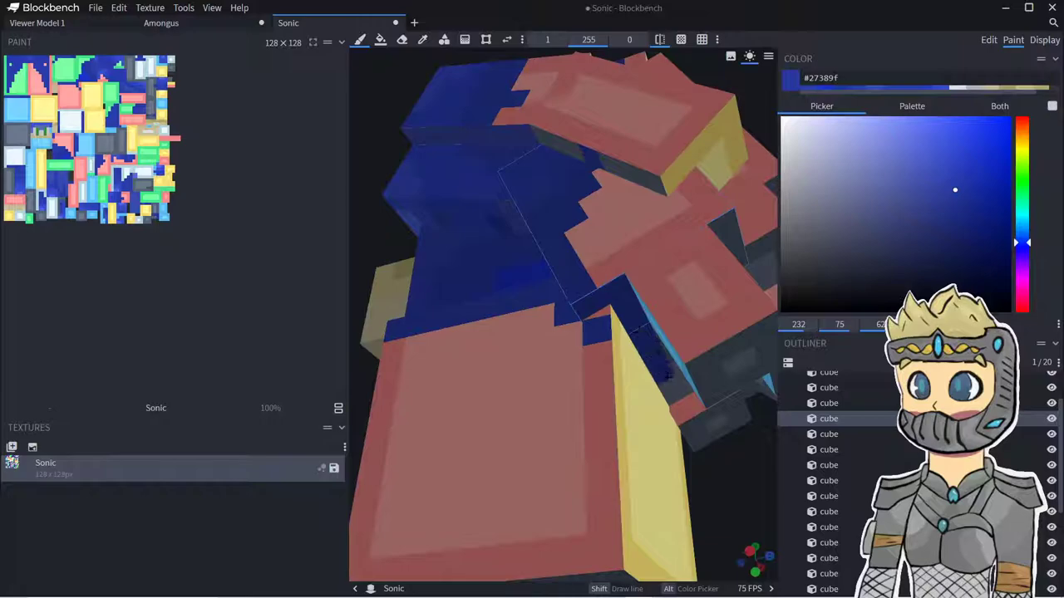
pyautogui.moveTo(612, 314); pyautogui.dragTo(627, 344)
# - Extend #27389f over the side faces of the pink-side spikes and the white start of the middle spike's top
pyautogui.moveTo(719, 491)
pyautogui.mouseDown(button='middle')
pyautogui.moveTo(670, 506)
pyautogui.moveTo(610, 449)
pyautogui.moveTo(632, 349)
pyautogui.mouseUp(button='middle')
pyautogui.moveTo(601, 255)
pyautogui.mouseDown()
pyautogui.moveTo(766, 223)
pyautogui.moveTo(613, 200)
pyautogui.mouseUp()
pyautogui.moveTo(439, 320); pyautogui.dragTo(522, 387)
pyautogui.scroll(-4, 522, 384)
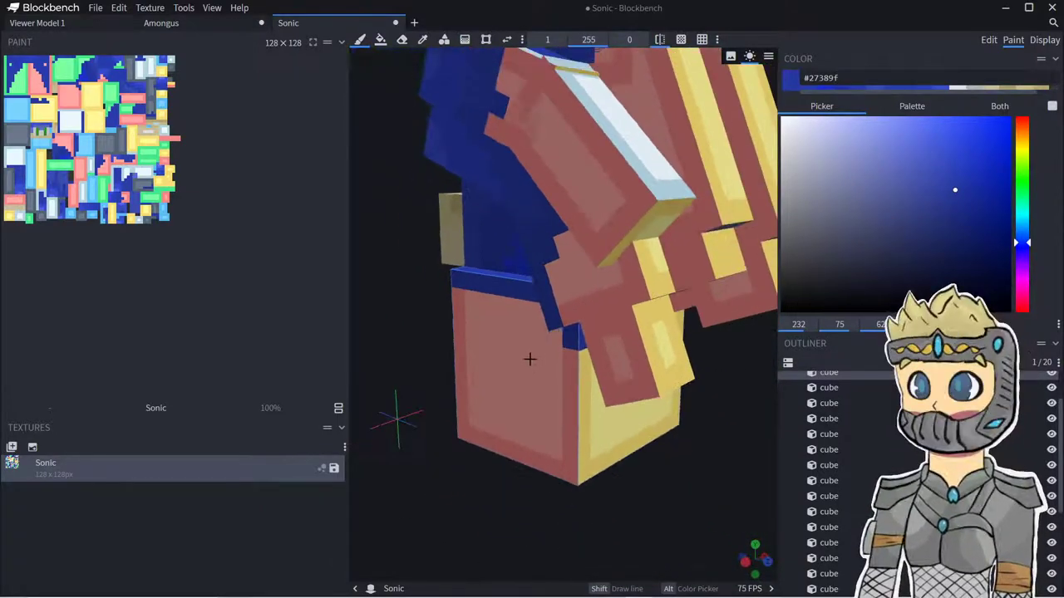
pyautogui.moveTo(530, 357); pyautogui.dragTo(608, 439, button='right')
pyautogui.moveTo(599, 252)
pyautogui.mouseDown()
pyautogui.moveTo(606, 218)
pyautogui.moveTo(657, 218)
pyautogui.moveTo(669, 237)
pyautogui.moveTo(652, 278)
pyautogui.moveTo(677, 204)
pyautogui.moveTo(693, 199)
pyautogui.mouseUp()
pyautogui.moveTo(508, 218); pyautogui.dragTo(515, 247)
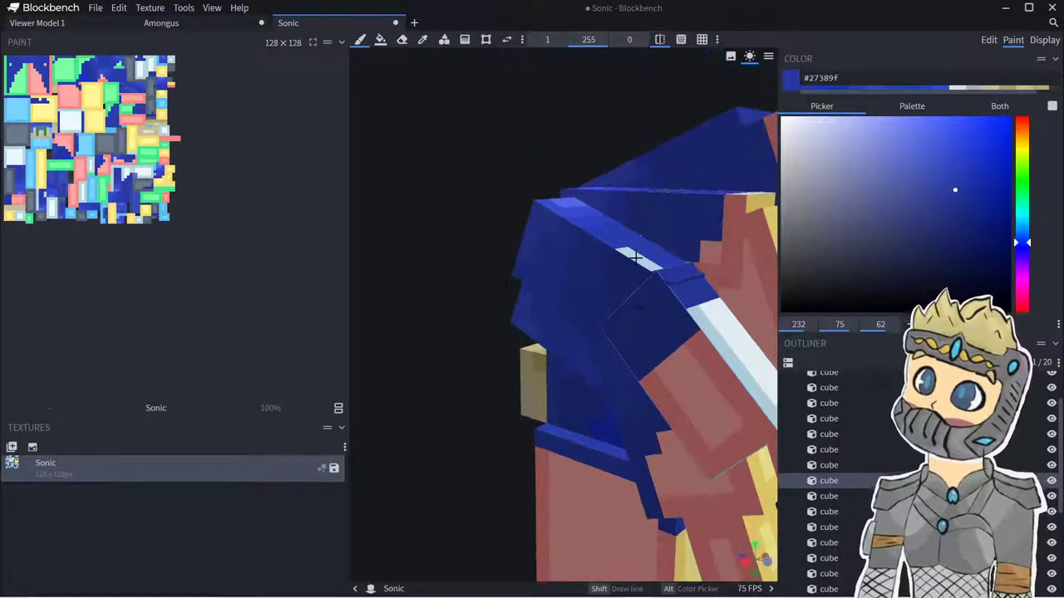
pyautogui.click(643, 261)
pyautogui.moveTo(437, 241)
pyautogui.mouseDown()
pyautogui.moveTo(467, 267)
pyautogui.moveTo(587, 214)
pyautogui.moveTo(643, 235)
pyautogui.mouseUp()
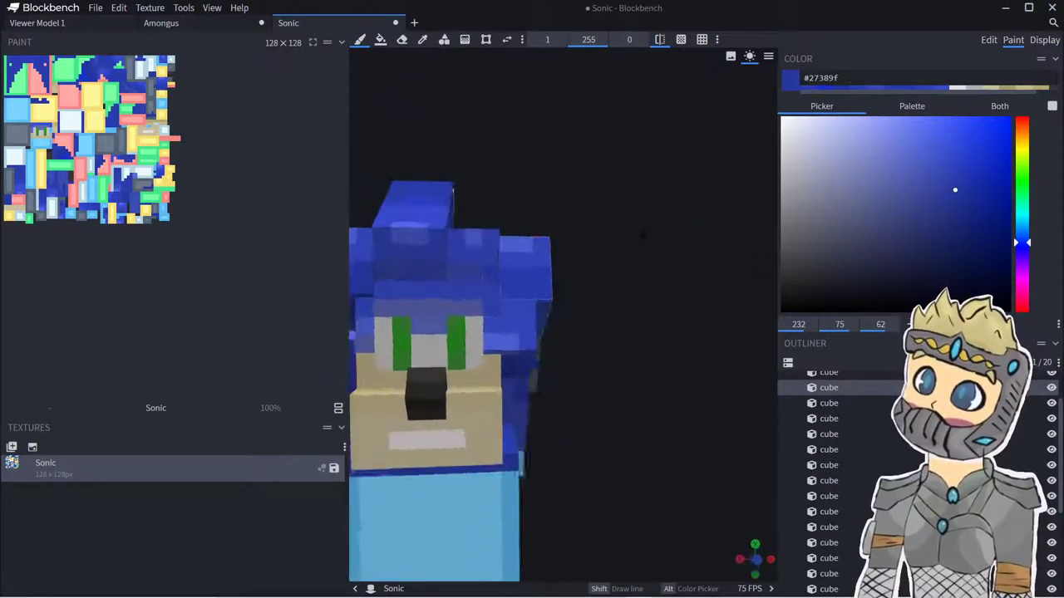
pyautogui.moveTo(453, 308); pyautogui.dragTo(539, 254, button='right')
pyautogui.moveTo(550, 261)
pyautogui.mouseDown()
pyautogui.moveTo(469, 257)
pyautogui.moveTo(511, 276)
pyautogui.moveTo(449, 296)
pyautogui.mouseUp()
pyautogui.moveTo(647, 366)
pyautogui.mouseDown()
pyautogui.moveTo(611, 378)
pyautogui.moveTo(631, 387)
pyautogui.mouseUp()
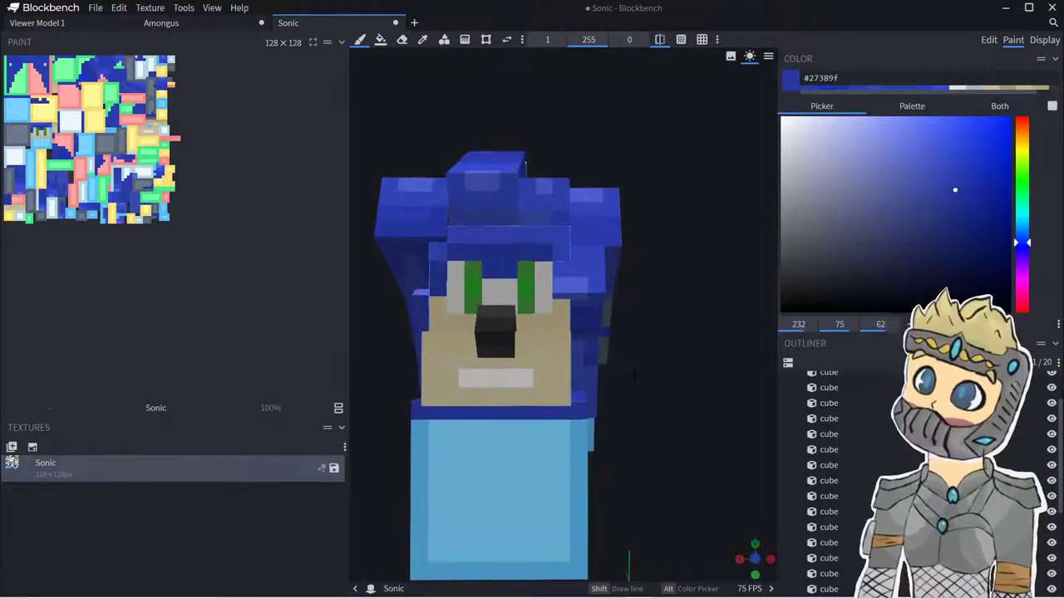
pyautogui.hotkey('ctrl', 'z')
pyautogui.hotkey('ctrl', 'z')
pyautogui.hotkey('ctrl', 'z')
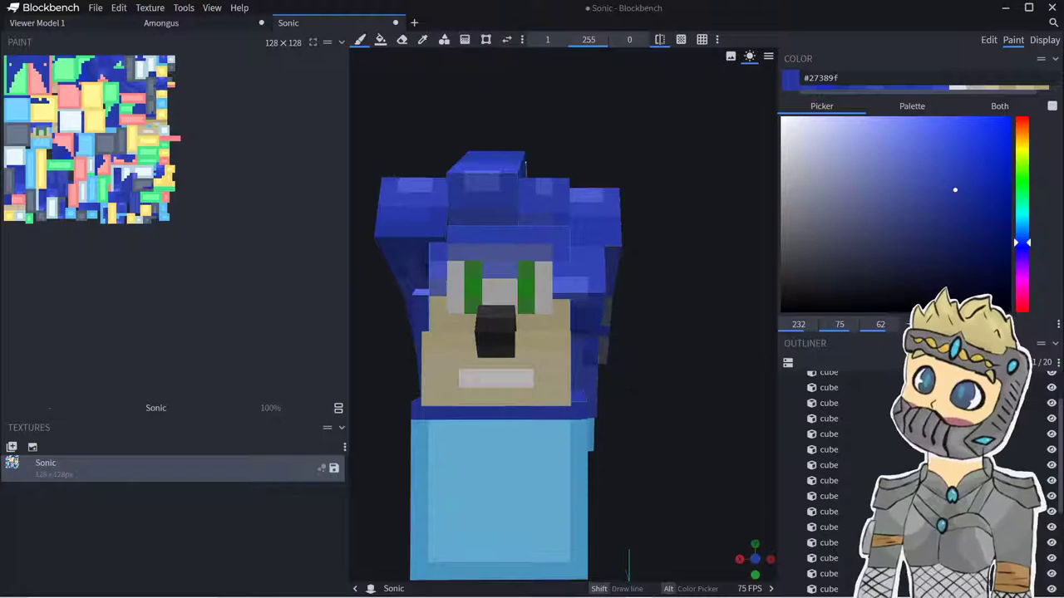
# - Set the color to #3d4dae and repaint the brow band above and beside the eyes
pyautogui.click(930, 178)
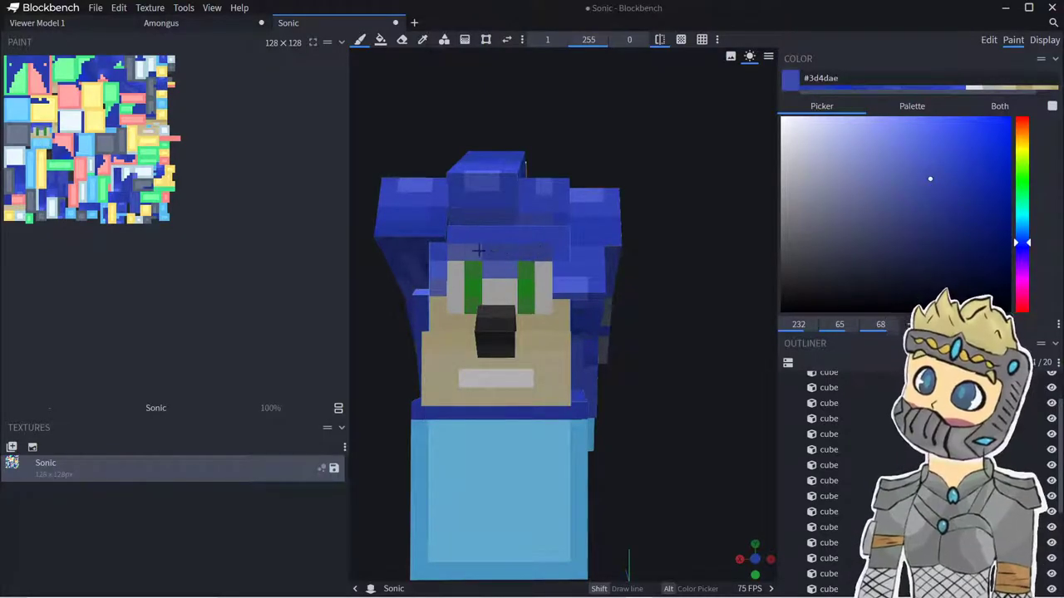
pyautogui.moveTo(438, 283)
pyautogui.mouseDown()
pyautogui.moveTo(438, 271)
pyautogui.moveTo(523, 273)
pyautogui.mouseUp()
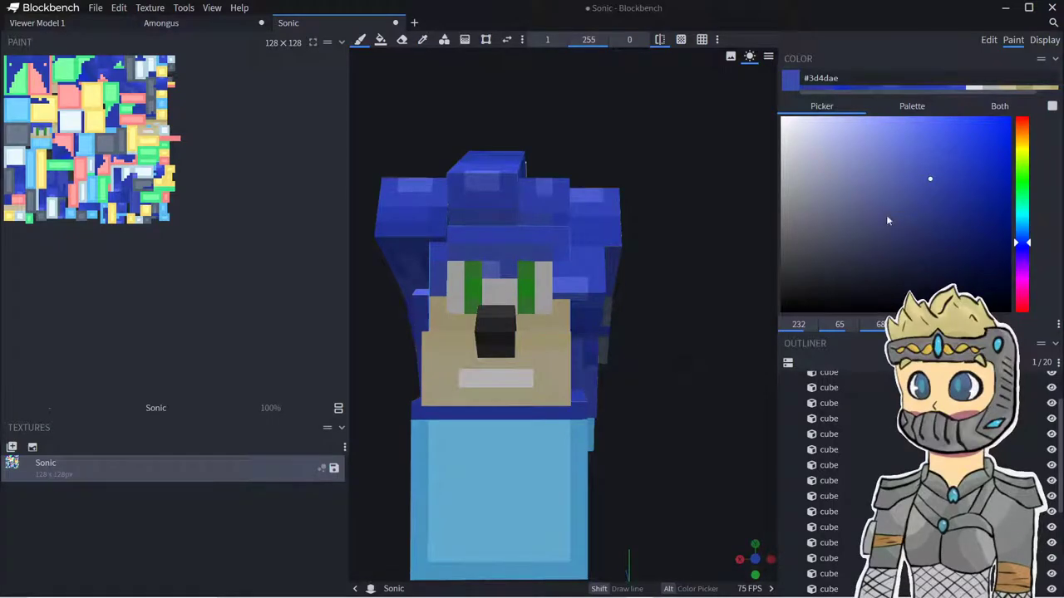
# - Set the color to #3243ad and cover the white areas on top of the pink-side spikes
pyautogui.click(944, 179)
pyautogui.moveTo(662, 303); pyautogui.dragTo(625, 326)
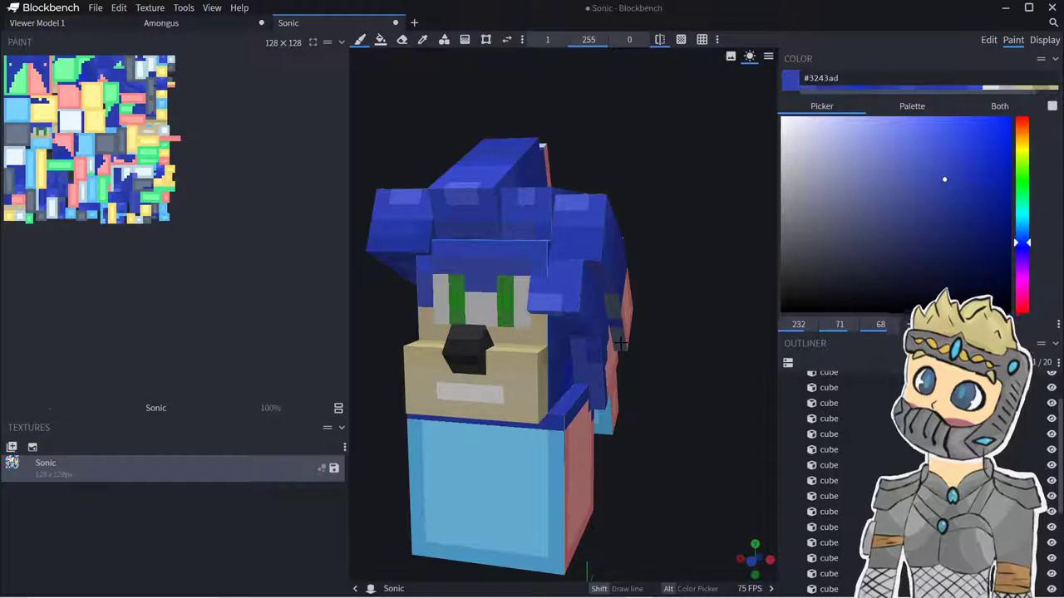
pyautogui.moveTo(650, 370)
pyautogui.mouseDown()
pyautogui.moveTo(638, 396)
pyautogui.moveTo(583, 409)
pyautogui.moveTo(657, 316)
pyautogui.moveTo(661, 286)
pyautogui.mouseUp()
pyautogui.scroll(6, 698, 254)
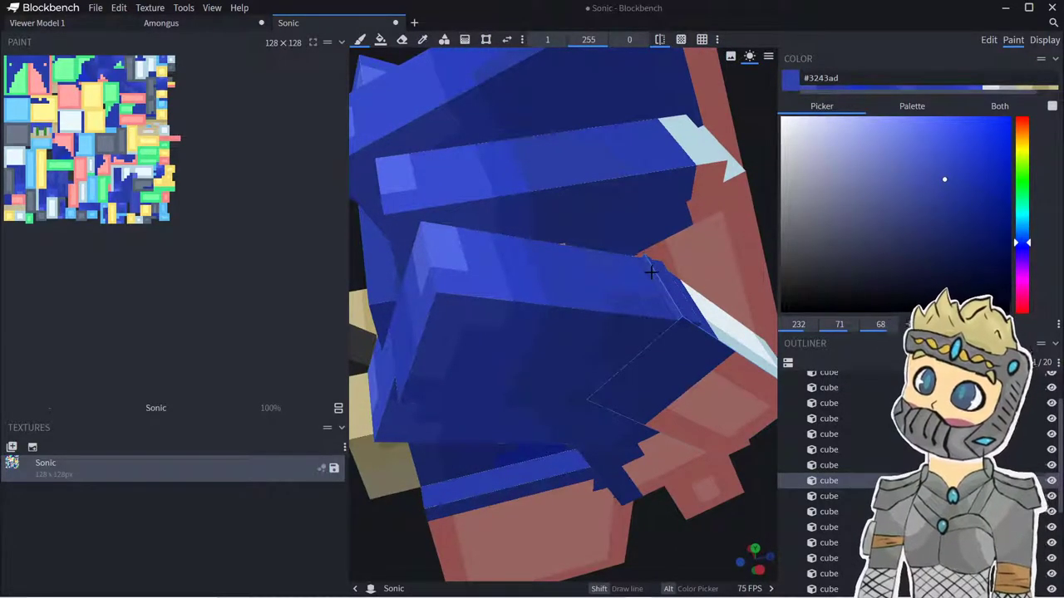
pyautogui.moveTo(758, 207); pyautogui.dragTo(732, 229)
# - Extend #3243ad over the remaining white tops and the colored side faces of the lower spikes
pyautogui.scroll(-4, 650, 342)
pyautogui.moveTo(718, 290)
pyautogui.mouseDown()
pyautogui.moveTo(664, 307)
pyautogui.moveTo(638, 295)
pyautogui.moveTo(648, 312)
pyautogui.moveTo(673, 287)
pyautogui.moveTo(617, 341)
pyautogui.moveTo(573, 345)
pyautogui.moveTo(635, 366)
pyautogui.mouseUp()
pyautogui.scroll(3, 638, 319)
pyautogui.scroll(-3, 662, 352)
pyautogui.moveTo(748, 374)
pyautogui.mouseDown()
pyautogui.moveTo(662, 409)
pyautogui.moveTo(545, 344)
pyautogui.moveTo(513, 261)
pyautogui.moveTo(483, 313)
pyautogui.mouseUp()
pyautogui.moveTo(496, 343); pyautogui.dragTo(623, 423, button='middle')
pyautogui.moveTo(597, 459)
pyautogui.mouseDown()
pyautogui.moveTo(536, 491)
pyautogui.moveTo(649, 488)
pyautogui.moveTo(636, 504)
pyautogui.moveTo(565, 508)
pyautogui.moveTo(553, 532)
pyautogui.moveTo(569, 544)
pyautogui.mouseUp()
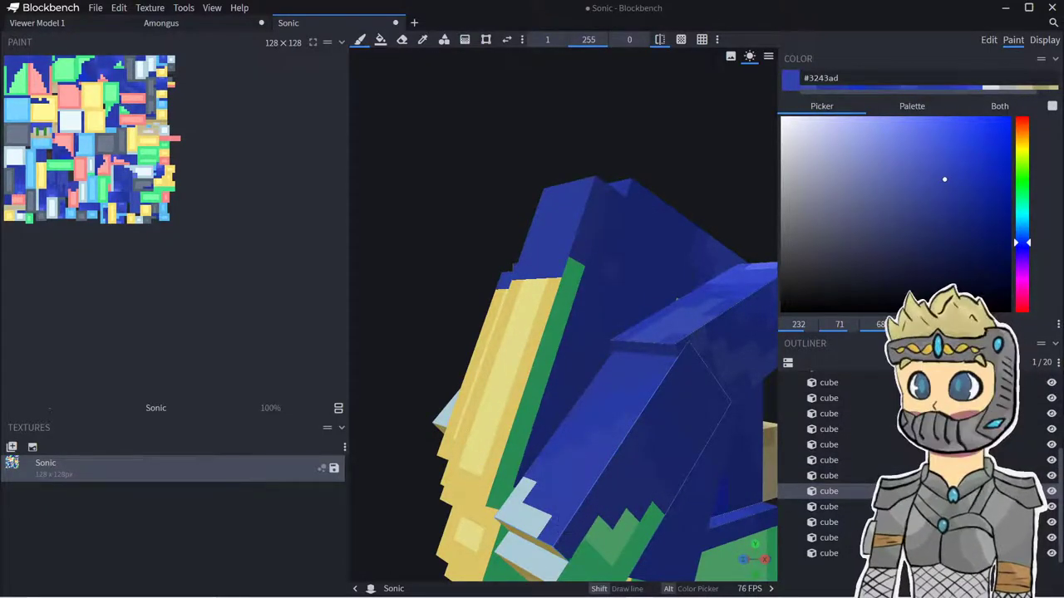
pyautogui.moveTo(678, 532); pyautogui.dragTo(688, 485, button='middle')
pyautogui.moveTo(645, 374); pyautogui.dragTo(595, 254, button='middle')
# - Switch to filling whole faces and fill the lower green-side spike's end and underside with #3243ad
pyautogui.click(380, 39)
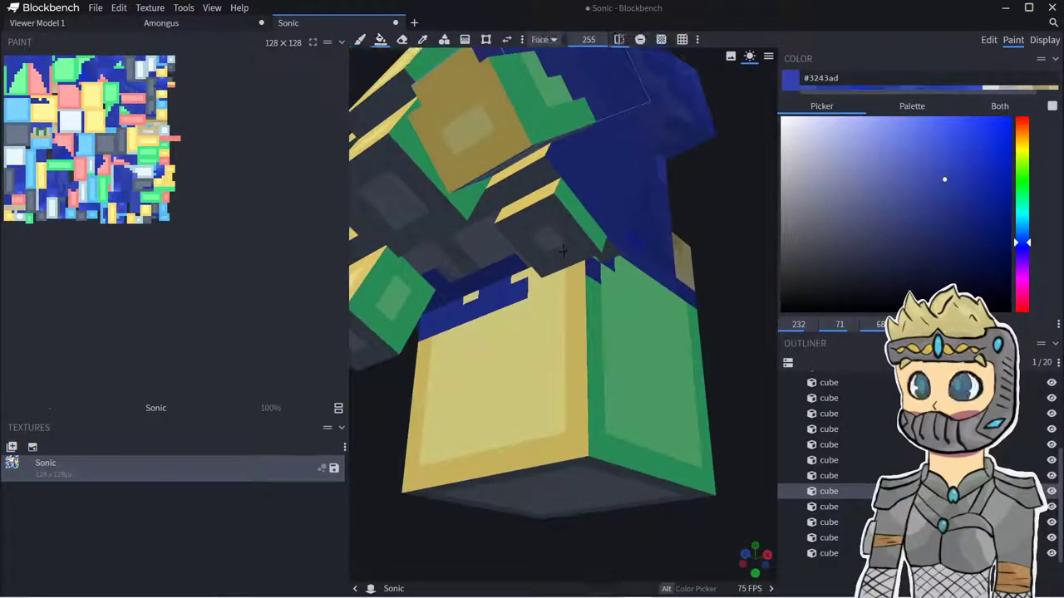
pyautogui.click(569, 214)
pyautogui.click(577, 214)
pyautogui.moveTo(736, 274); pyautogui.dragTo(801, 289, button='middle')
pyautogui.click(525, 312)
pyautogui.moveTo(527, 316); pyautogui.dragTo(741, 315, button='middle')
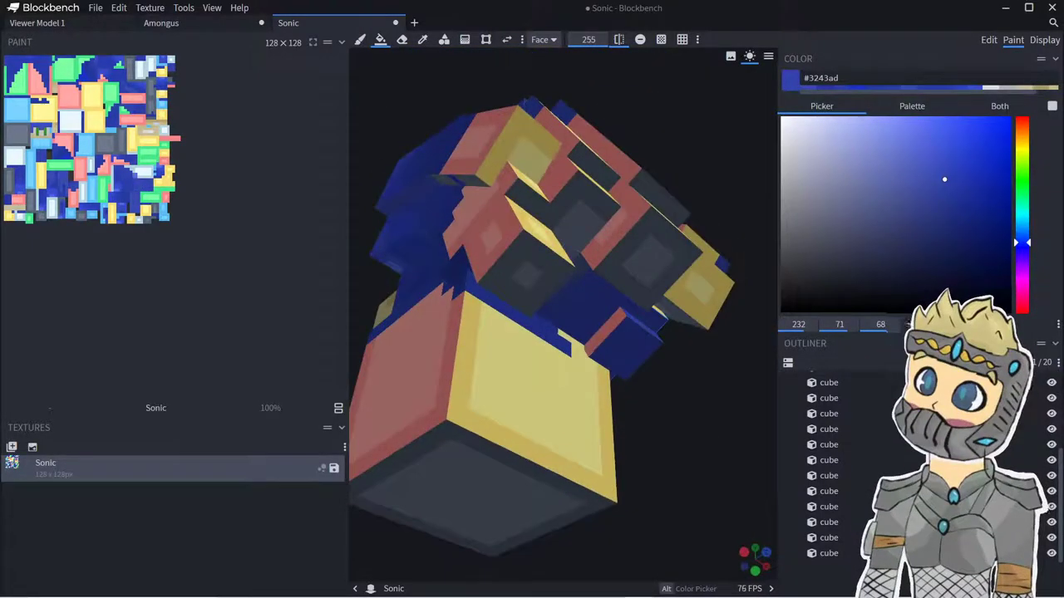
# - Fill the pink, light blue and grey faces of the middle rear spike tips with #3243ad
pyautogui.click(609, 330)
pyautogui.click(508, 271)
pyautogui.moveTo(508, 271)
pyautogui.mouseDown(button='middle')
pyautogui.moveTo(541, 249)
pyautogui.moveTo(636, 271)
pyautogui.mouseUp(button='middle')
pyautogui.click(636, 271)
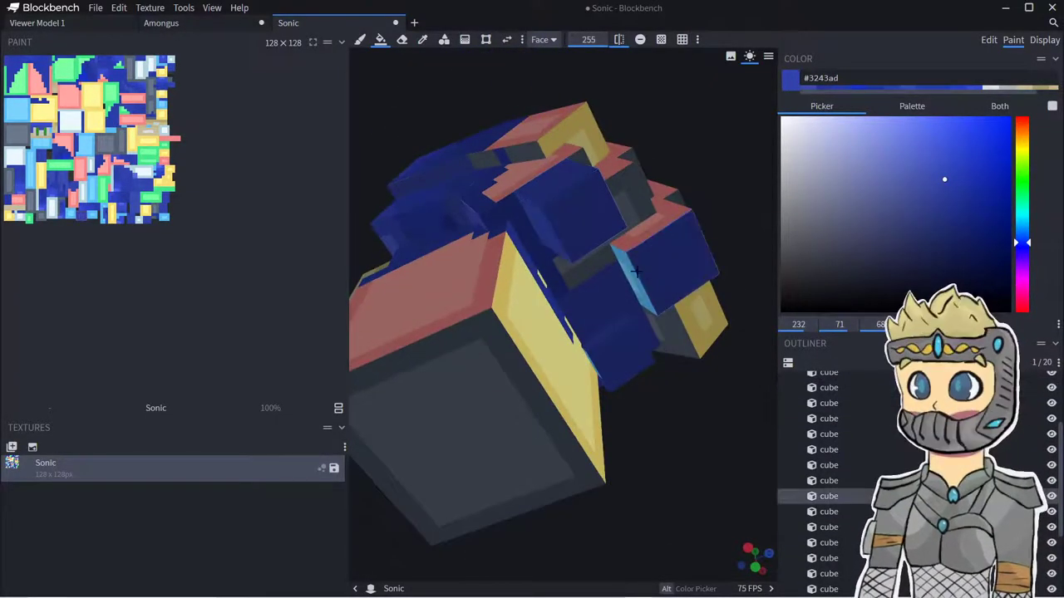
pyautogui.click(631, 245)
pyautogui.click(626, 280)
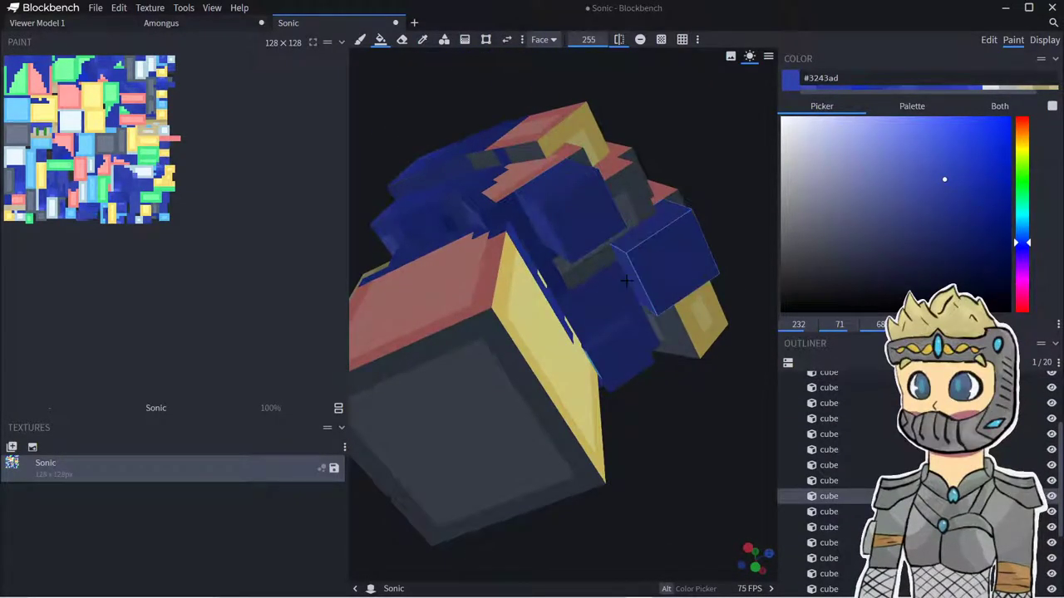
pyautogui.click(690, 324)
# - Fill the remaining colored end faces of the rear spike tips and the outer spike's grey underside with #3243ad
pyautogui.moveTo(690, 324)
pyautogui.mouseDown(button='middle')
pyautogui.moveTo(589, 472)
pyautogui.moveTo(506, 392)
pyautogui.mouseUp(button='middle')
pyautogui.click(459, 318)
pyautogui.click(458, 318)
pyautogui.moveTo(441, 434); pyautogui.dragTo(476, 435)
pyautogui.click(454, 381)
pyautogui.click(440, 323)
pyautogui.moveTo(425, 486)
pyautogui.mouseDown()
pyautogui.moveTo(496, 496)
pyautogui.moveTo(619, 436)
pyautogui.moveTo(578, 329)
pyautogui.mouseUp()
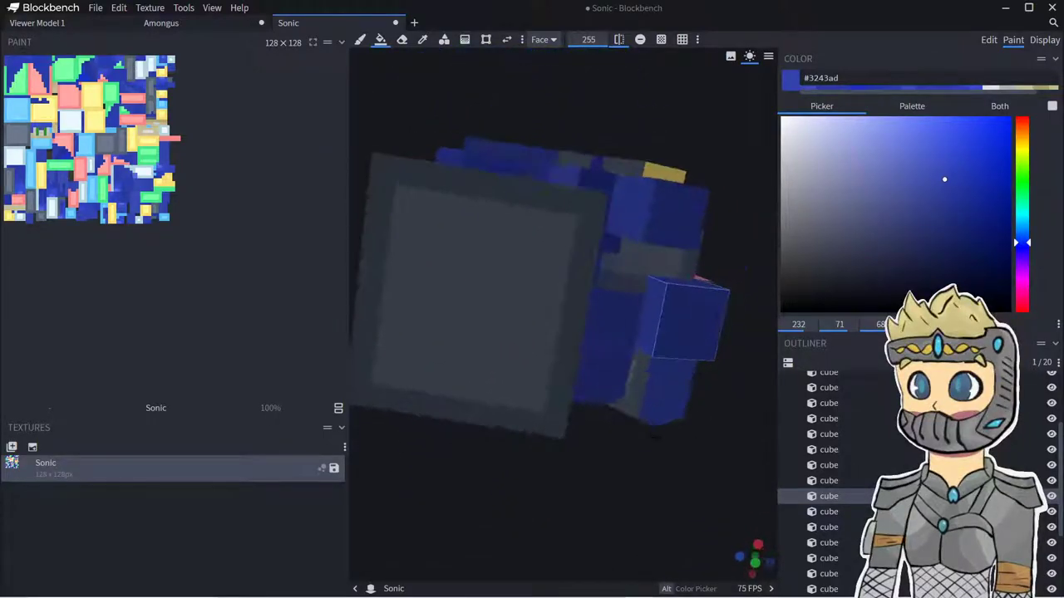
pyautogui.click(641, 416)
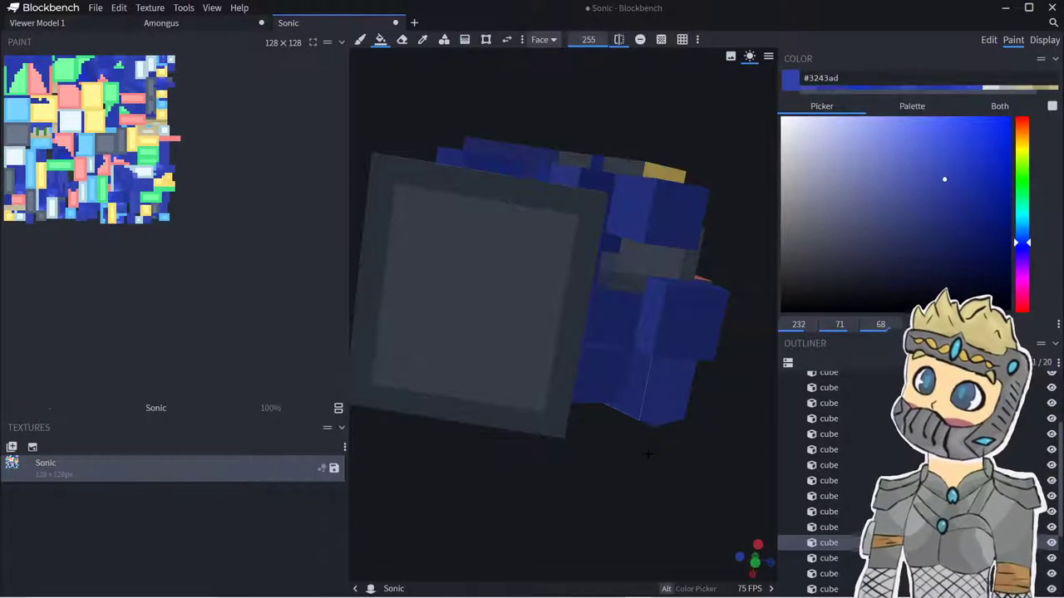
# - Hide the spike cube covering the grey undersides, brush those faces with #3243ad, and show the cube again
pyautogui.moveTo(696, 474); pyautogui.dragTo(682, 421, button='middle')
pyautogui.click(360, 39)
pyautogui.scroll(5, 444, 264)
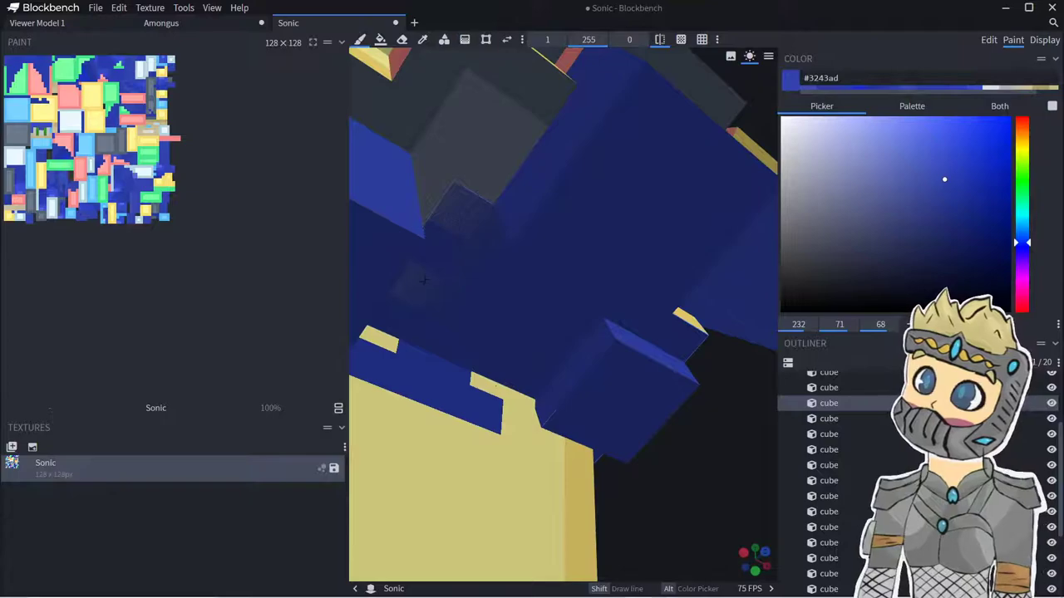
pyautogui.click(1052, 403)
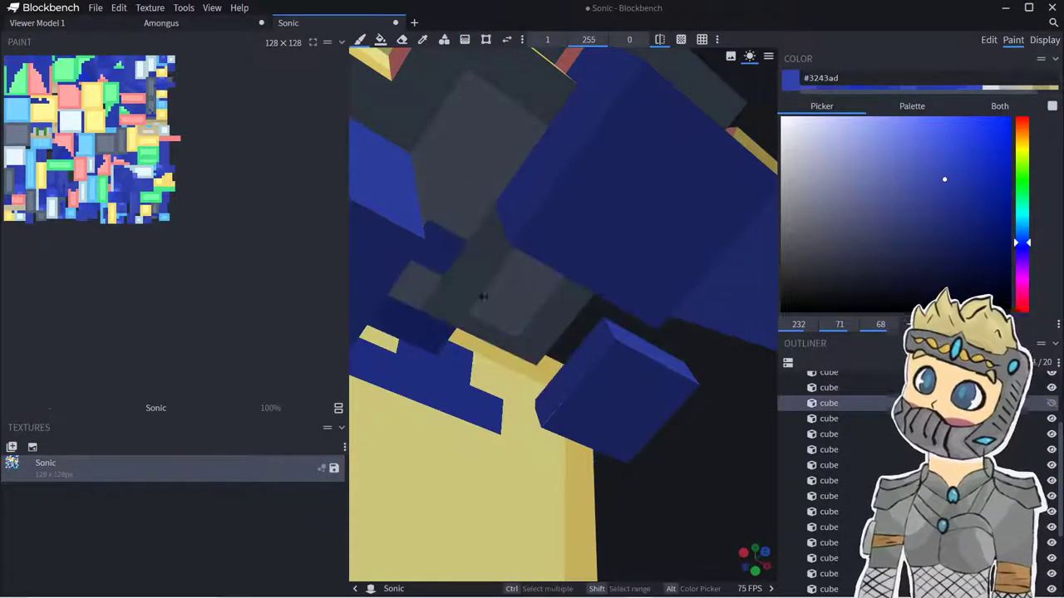
pyautogui.moveTo(418, 280)
pyautogui.mouseDown()
pyautogui.moveTo(501, 314)
pyautogui.moveTo(482, 325)
pyautogui.moveTo(520, 262)
pyautogui.moveTo(538, 268)
pyautogui.mouseUp()
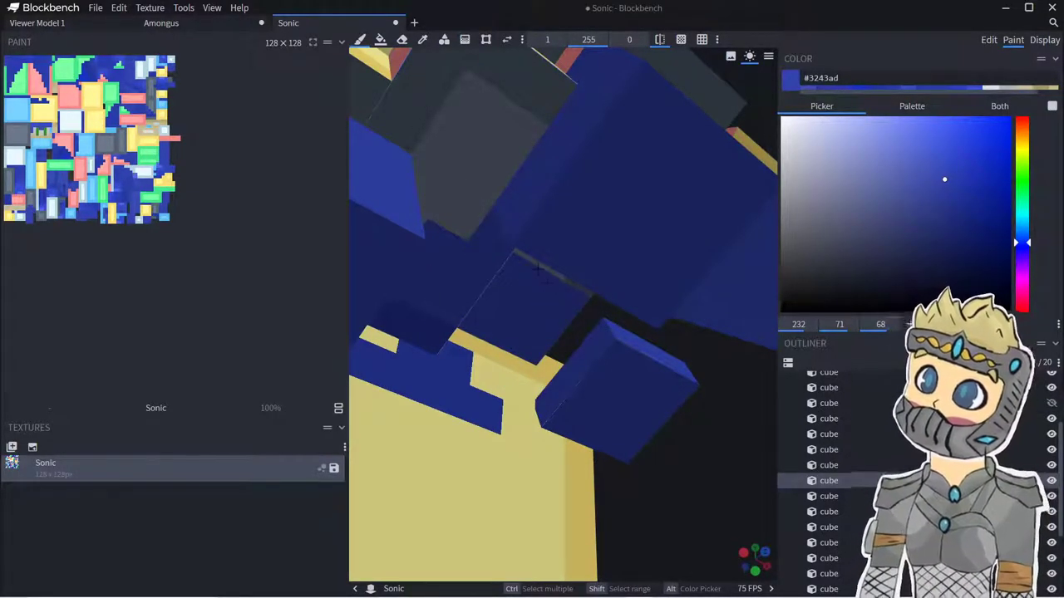
pyautogui.click(1052, 403)
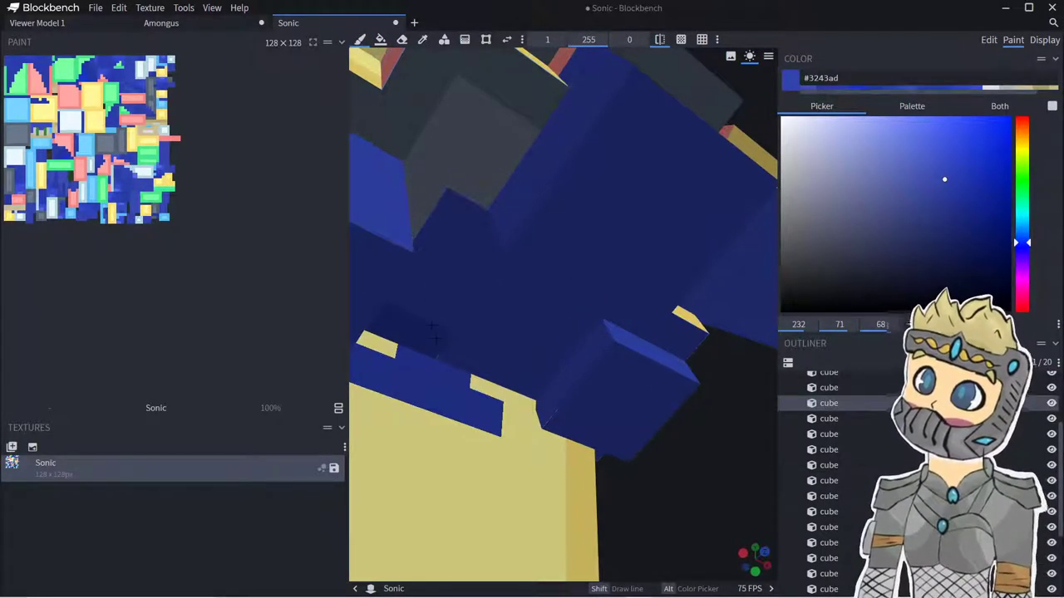
# - Pick another blue shade and brush over the unpainted faces around the lower rear spikes
pyautogui.scroll(-5, 576, 451)
pyautogui.moveTo(619, 465); pyautogui.dragTo(573, 489)
pyautogui.click(934, 189)
pyautogui.moveTo(694, 449); pyautogui.dragTo(720, 446)
pyautogui.moveTo(483, 313)
pyautogui.mouseDown()
pyautogui.moveTo(498, 279)
pyautogui.moveTo(478, 316)
pyautogui.moveTo(470, 241)
pyautogui.moveTo(461, 259)
pyautogui.moveTo(404, 271)
pyautogui.moveTo(413, 251)
pyautogui.mouseUp()
pyautogui.moveTo(367, 312); pyautogui.dragTo(497, 301)
pyautogui.moveTo(591, 276)
pyautogui.mouseDown()
pyautogui.moveTo(508, 318)
pyautogui.moveTo(470, 312)
pyautogui.moveTo(573, 241)
pyautogui.moveTo(672, 265)
pyautogui.mouseUp()
# - Set the color to #253599 and paint the small faces beneath the yellow back spikes
pyautogui.click(956, 198)
pyautogui.moveTo(716, 420); pyautogui.dragTo(619, 422)
pyautogui.moveTo(709, 426); pyautogui.dragTo(669, 424)
pyautogui.moveTo(625, 292); pyautogui.dragTo(675, 291)
pyautogui.moveTo(696, 433); pyautogui.dragTo(720, 435)
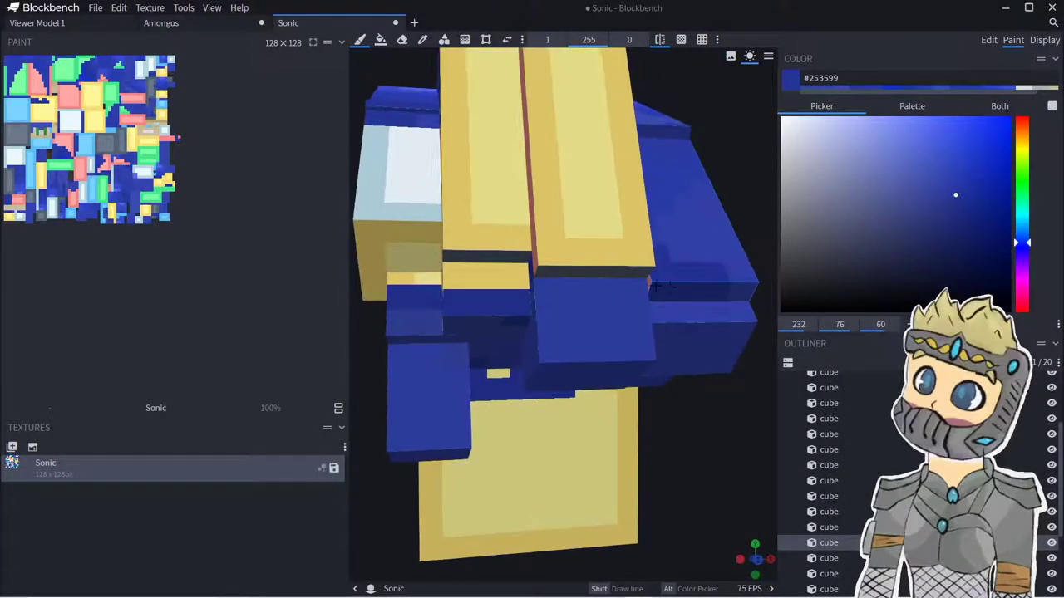
# - Cover the green patch on the lower spike's side and the lower end of the yellow middle back spike with #253599
pyautogui.moveTo(647, 283); pyautogui.dragTo(644, 485)
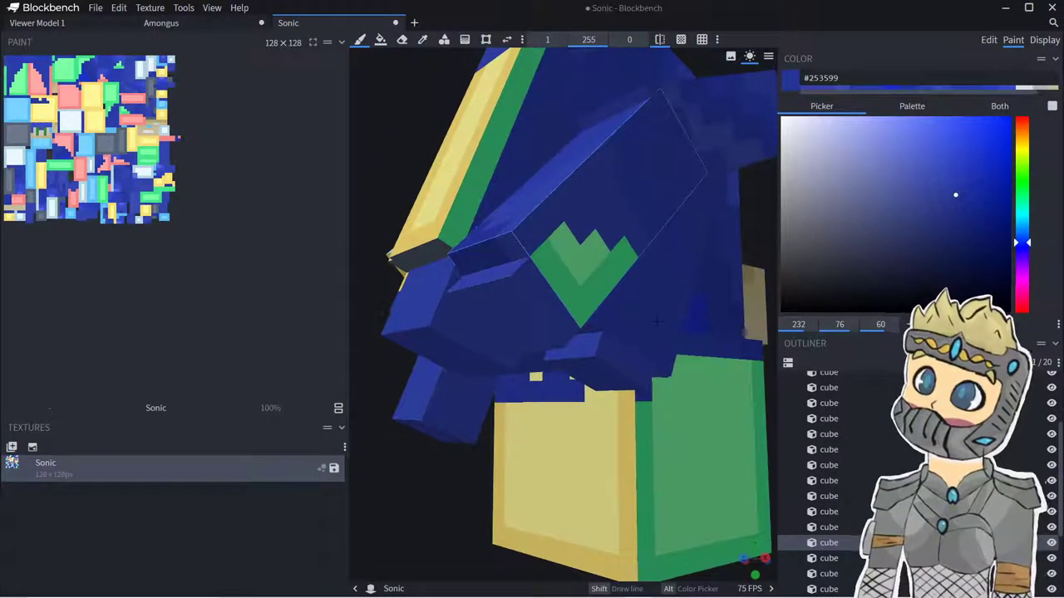
pyautogui.moveTo(569, 306)
pyautogui.mouseDown()
pyautogui.moveTo(565, 243)
pyautogui.moveTo(625, 261)
pyautogui.mouseUp()
pyautogui.moveTo(552, 508); pyautogui.dragTo(548, 287)
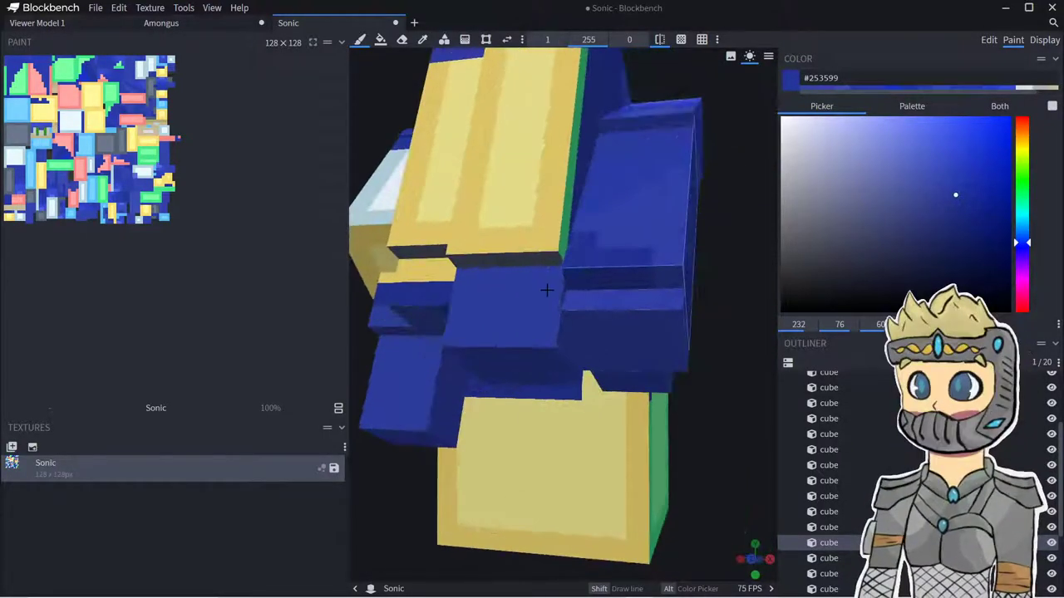
pyautogui.moveTo(489, 235)
pyautogui.mouseDown()
pyautogui.moveTo(504, 184)
pyautogui.moveTo(474, 219)
pyautogui.mouseUp()
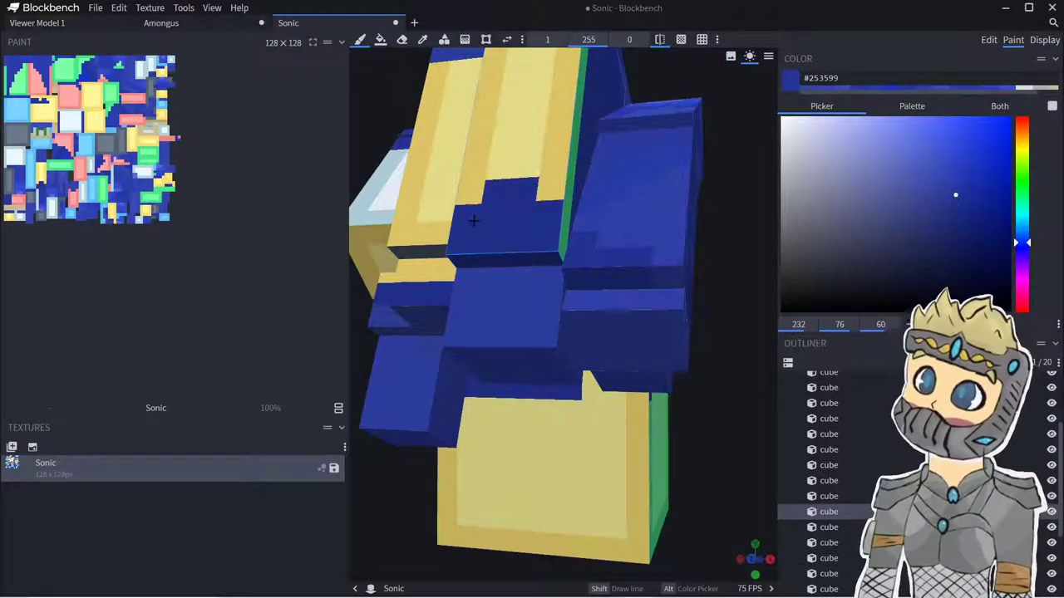
# - Set the color to #253490 and paint the neighbouring back spike's lower end and part of the pink-side spike's white face
pyautogui.moveTo(499, 270); pyautogui.dragTo(623, 278, button='right')
pyautogui.moveTo(437, 315); pyautogui.dragTo(492, 309)
pyautogui.moveTo(512, 286)
pyautogui.mouseDown()
pyautogui.moveTo(533, 283)
pyautogui.moveTo(544, 259)
pyautogui.mouseUp()
pyautogui.moveTo(595, 281)
pyautogui.mouseDown()
pyautogui.moveTo(615, 270)
pyautogui.moveTo(656, 274)
pyautogui.moveTo(605, 241)
pyautogui.moveTo(619, 223)
pyautogui.moveTo(657, 248)
pyautogui.moveTo(611, 201)
pyautogui.moveTo(506, 173)
pyautogui.mouseUp()
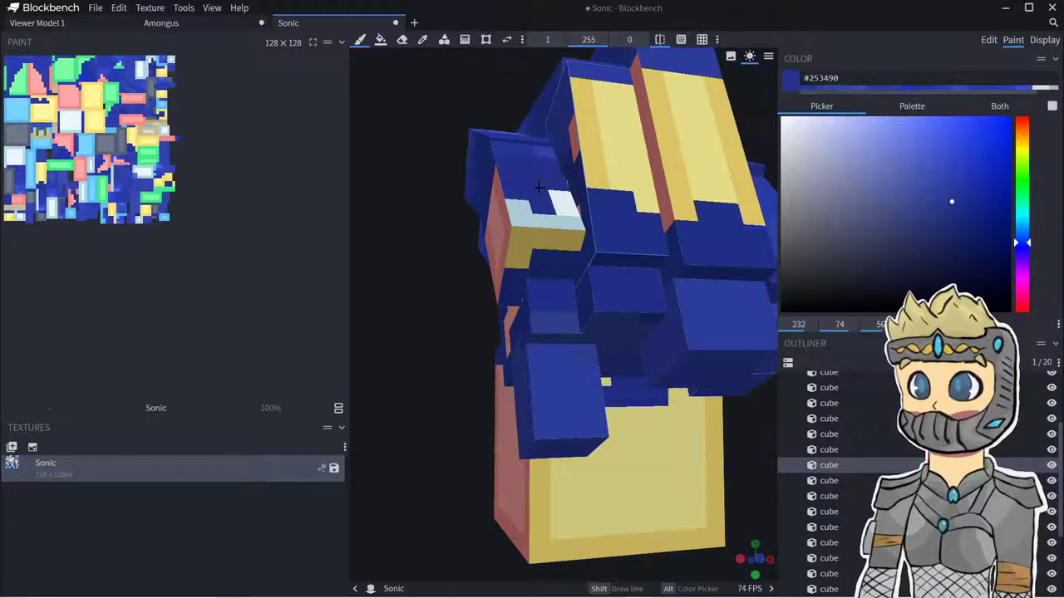
# - Cover the remaining white, yellow and pink faces of the pink-side spike with #253490
pyautogui.moveTo(560, 199); pyautogui.dragTo(516, 220)
pyautogui.click(572, 239)
pyautogui.click(519, 214)
pyautogui.click(517, 257)
pyautogui.moveTo(399, 286)
pyautogui.mouseDown()
pyautogui.moveTo(491, 296)
pyautogui.moveTo(565, 278)
pyautogui.moveTo(532, 187)
pyautogui.moveTo(561, 237)
pyautogui.moveTo(565, 214)
pyautogui.moveTo(582, 282)
pyautogui.moveTo(571, 288)
pyautogui.mouseUp()
pyautogui.moveTo(519, 251); pyautogui.dragTo(508, 244)
pyautogui.moveTo(499, 291); pyautogui.dragTo(530, 317, button='middle')
pyautogui.moveTo(528, 317)
pyautogui.mouseDown()
pyautogui.moveTo(514, 308)
pyautogui.moveTo(549, 270)
pyautogui.mouseUp()
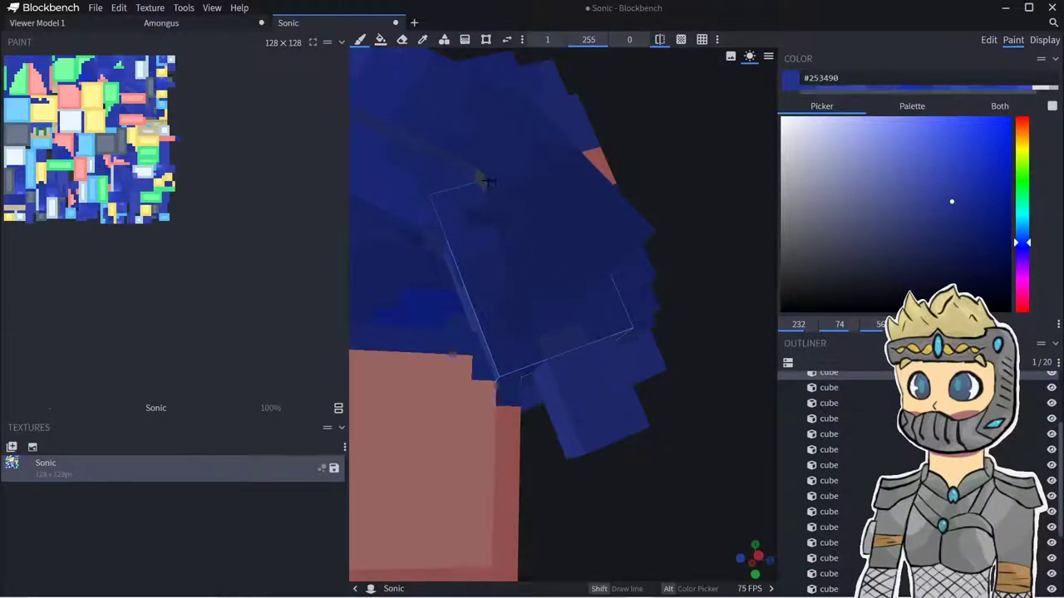
# - Paint the leftover pink patches between the pink-side spikes and a spot on the yellow back spike's edge with #253490
pyautogui.moveTo(753, 269); pyautogui.dragTo(696, 309)
pyautogui.moveTo(696, 309); pyautogui.dragTo(684, 339, button='right')
pyautogui.moveTo(684, 339); pyautogui.dragTo(677, 376, button='middle')
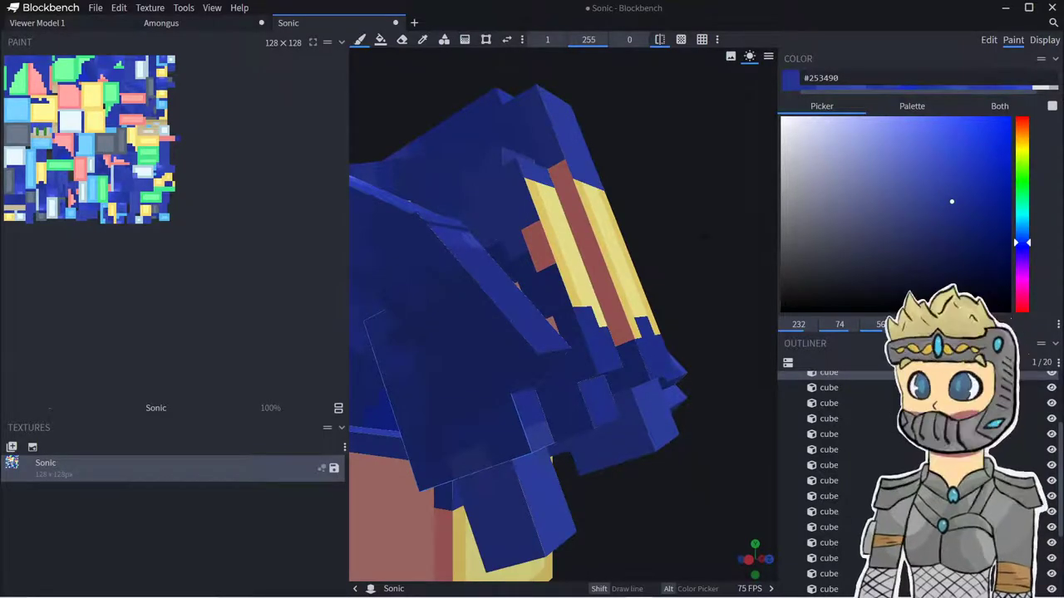
pyautogui.moveTo(705, 237); pyautogui.dragTo(699, 234)
pyautogui.click(550, 322)
pyautogui.moveTo(544, 257)
pyautogui.mouseDown()
pyautogui.moveTo(539, 247)
pyautogui.moveTo(555, 253)
pyautogui.mouseUp()
pyautogui.moveTo(716, 292); pyautogui.dragTo(665, 309)
# - Shade the yellow face of the back spike beside the middle one with #212d78 and #253385
pyautogui.click(947, 224)
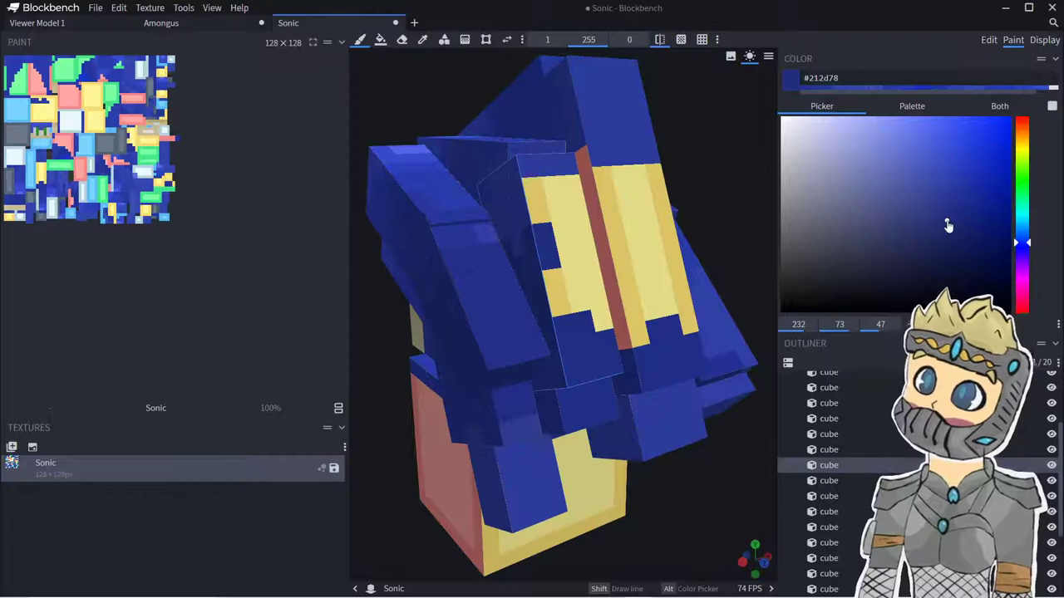
pyautogui.moveTo(549, 289)
pyautogui.mouseDown()
pyautogui.moveTo(573, 288)
pyautogui.moveTo(575, 248)
pyautogui.moveTo(532, 204)
pyautogui.moveTo(538, 191)
pyautogui.mouseUp()
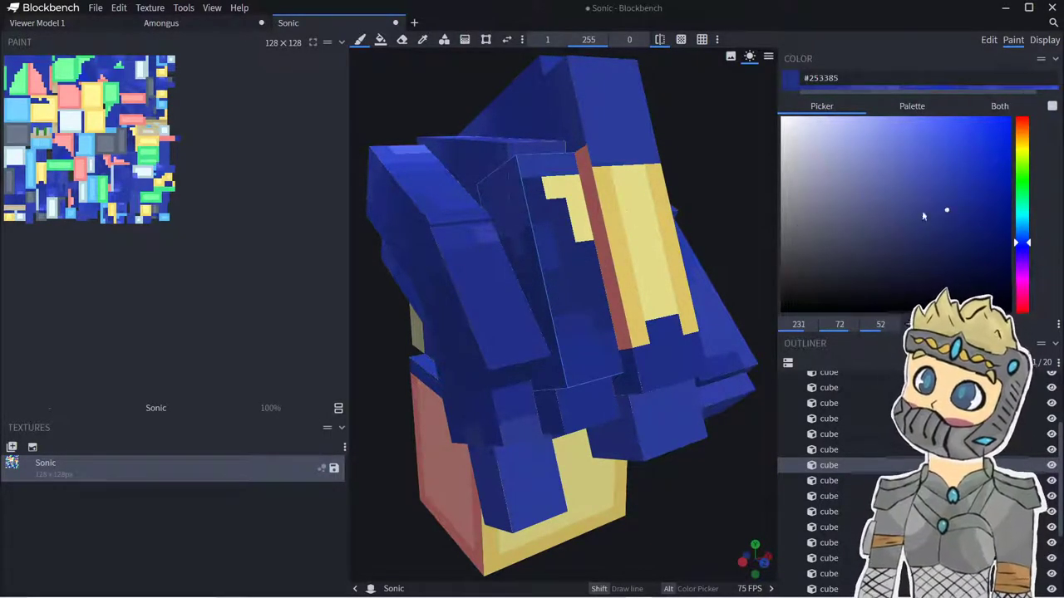
pyautogui.moveTo(574, 236)
pyautogui.mouseDown()
pyautogui.moveTo(555, 185)
pyautogui.moveTo(592, 166)
pyautogui.moveTo(632, 179)
pyautogui.moveTo(609, 199)
pyautogui.moveTo(609, 251)
pyautogui.mouseUp()
# - Set the color to #2e3d9c and cover the middle back spike's yellow face and its pink side
pyautogui.click(943, 193)
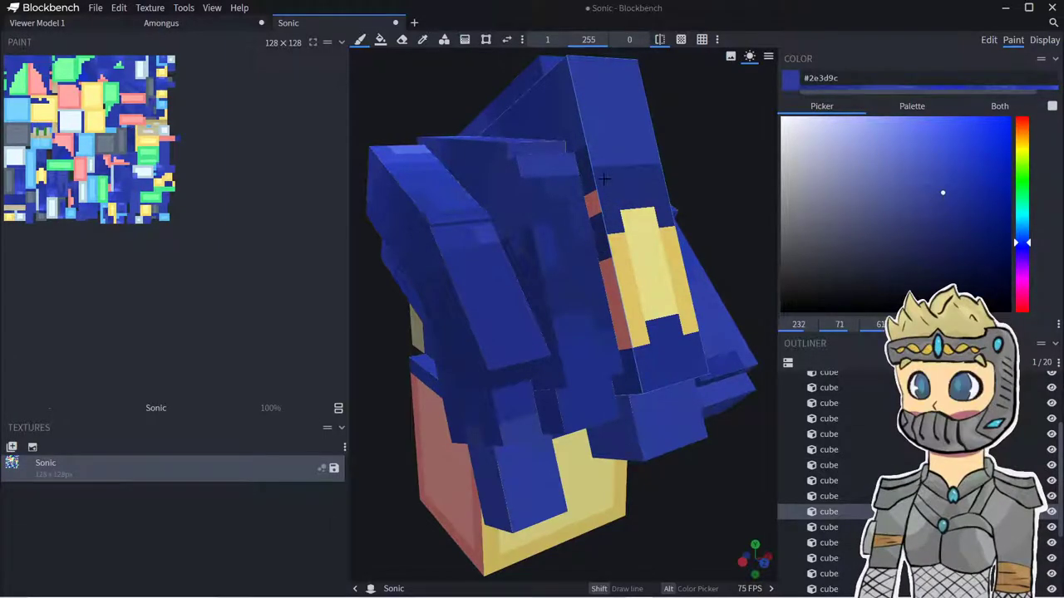
pyautogui.moveTo(626, 214)
pyautogui.mouseDown()
pyautogui.moveTo(636, 250)
pyautogui.moveTo(619, 278)
pyautogui.moveTo(657, 328)
pyautogui.moveTo(624, 327)
pyautogui.moveTo(611, 169)
pyautogui.mouseUp()
pyautogui.moveTo(736, 241); pyautogui.dragTo(653, 183)
pyautogui.scroll(-3, 736, 220)
pyautogui.moveTo(766, 219); pyautogui.dragTo(704, 171)
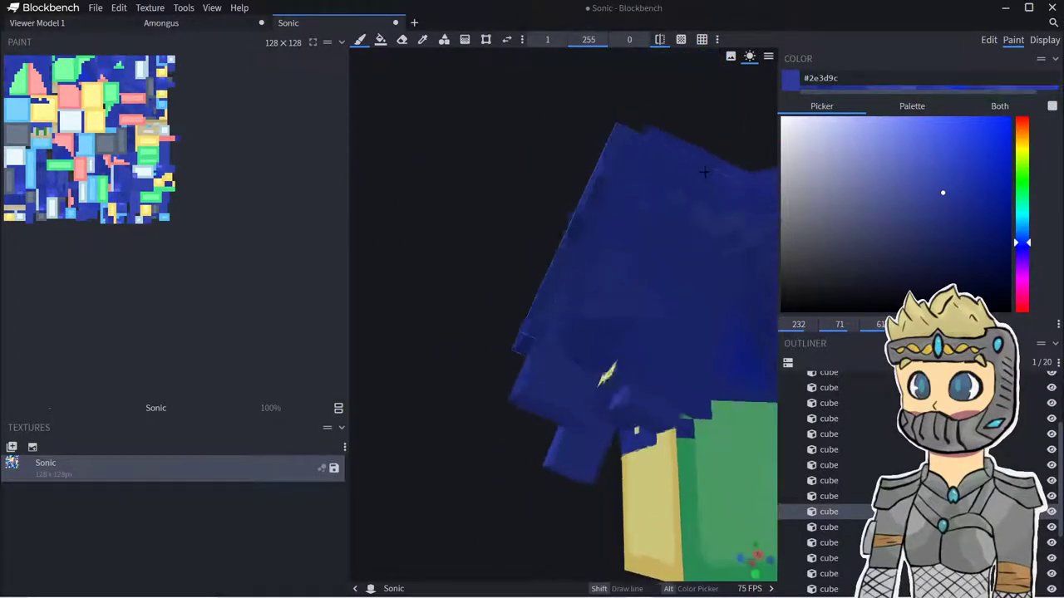
pyautogui.moveTo(705, 171); pyautogui.dragTo(678, 158, button='middle')
# - Paint the leftover patches beneath the spikes and along the rear of the body's upper edge with #2e3d9c
pyautogui.scroll(6, 499, 456)
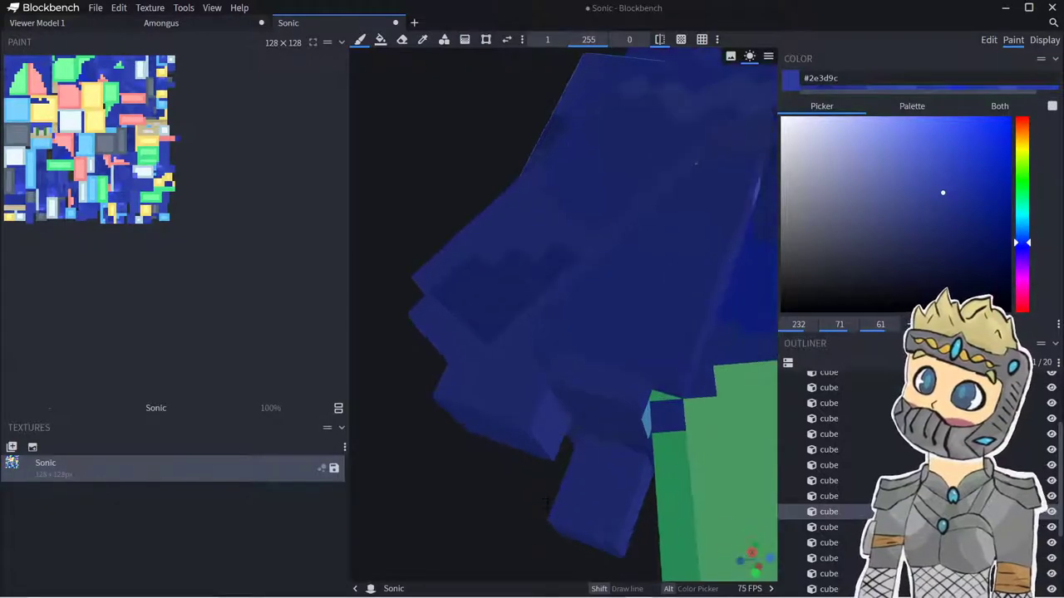
pyautogui.click(687, 467)
pyautogui.click(696, 440)
pyautogui.scroll(-3, 449, 499)
pyautogui.moveTo(441, 498); pyautogui.dragTo(552, 513)
pyautogui.click(620, 554)
pyautogui.moveTo(733, 570); pyautogui.dragTo(706, 548)
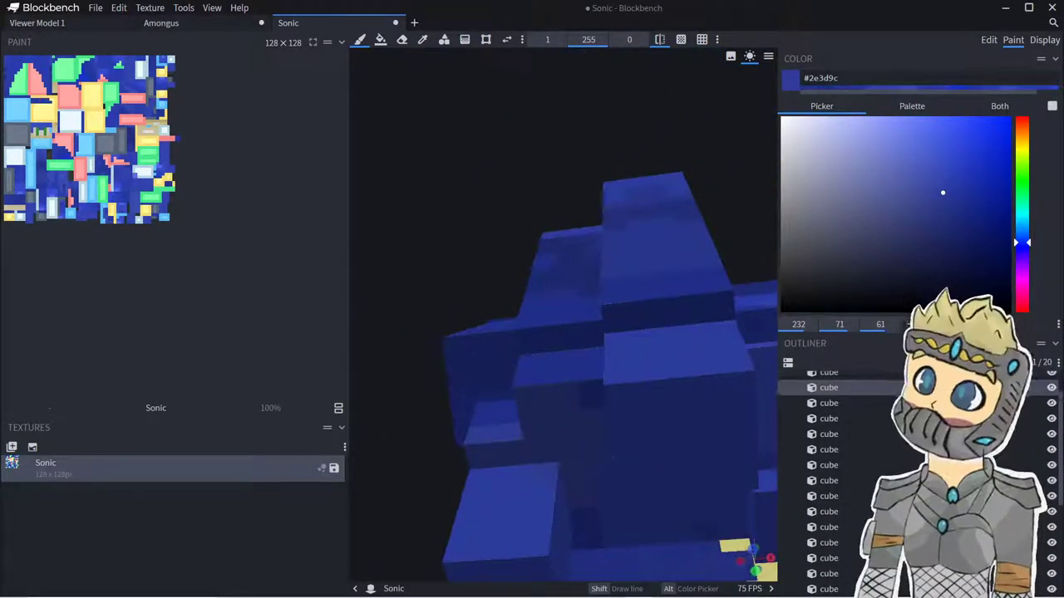
pyautogui.moveTo(726, 549); pyautogui.dragTo(657, 445, button='middle')
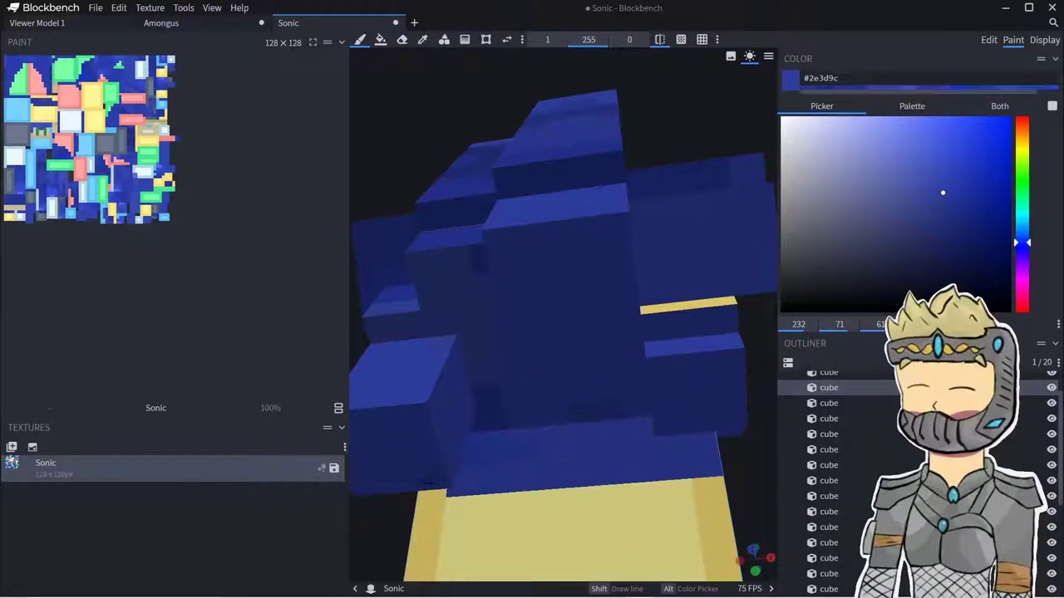
pyautogui.click(430, 497)
pyautogui.moveTo(422, 487); pyautogui.dragTo(422, 496, button='middle')
# - Touch up the lower spike tips and paint the yellow strip between the green-side spikes with #2e3d9c
pyautogui.click(400, 426)
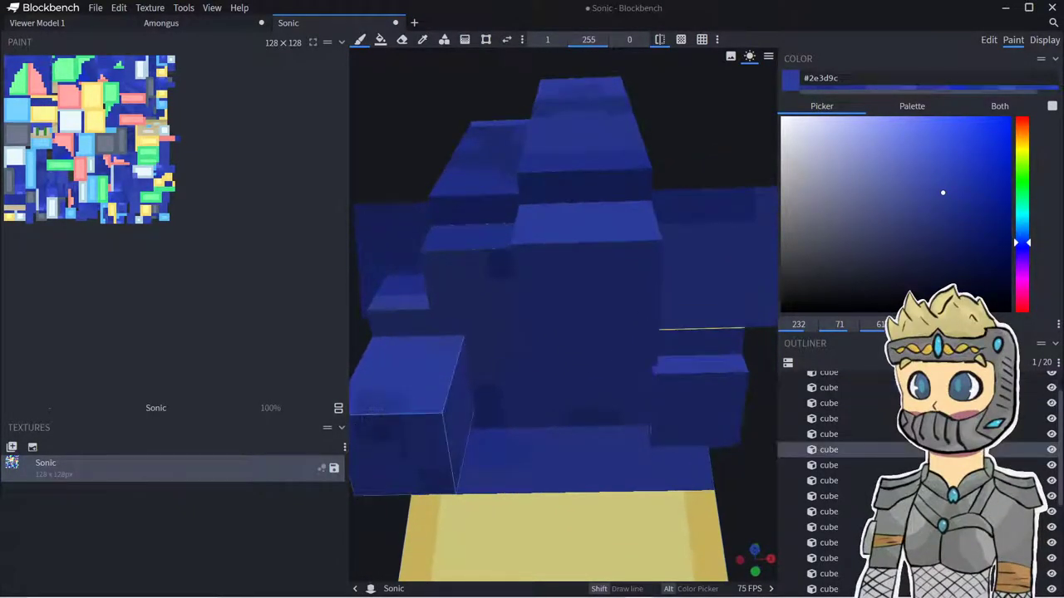
pyautogui.moveTo(748, 499); pyautogui.dragTo(665, 511)
pyautogui.click(635, 355)
pyautogui.click(441, 341)
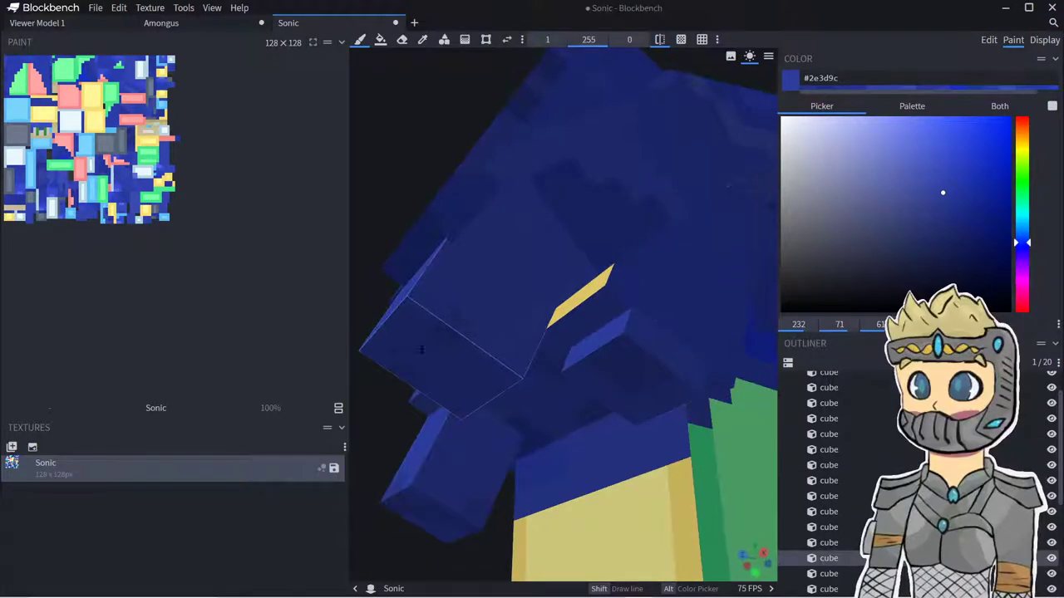
pyautogui.moveTo(594, 286); pyautogui.dragTo(559, 314)
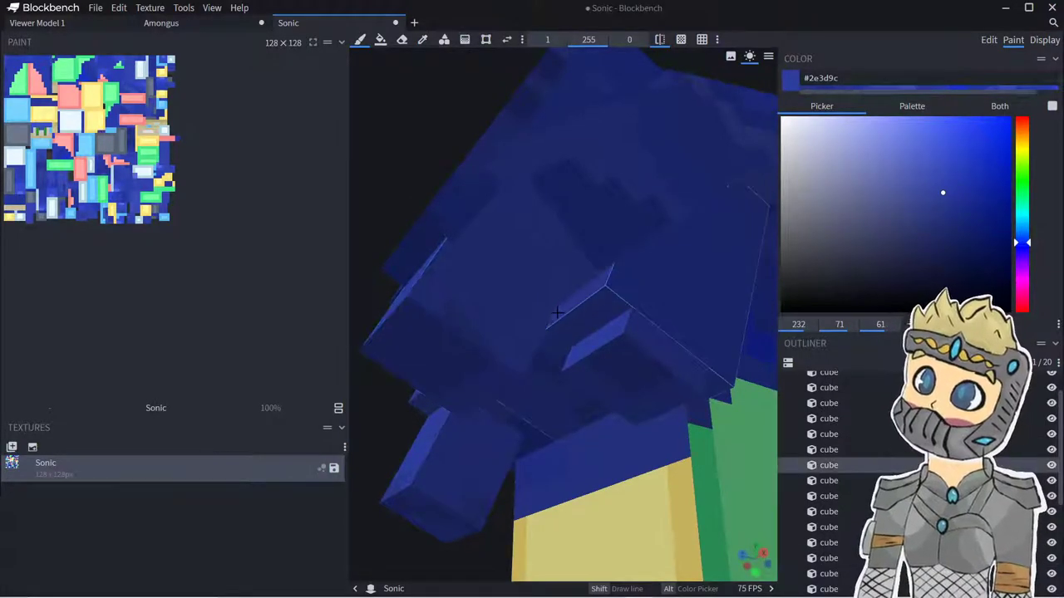
# - Set the color to #2c398f and extend the blue band around the body's upper edge below the spikes
pyautogui.scroll(-5, 433, 257)
pyautogui.moveTo(434, 257); pyautogui.dragTo(594, 270)
pyautogui.moveTo(511, 392)
pyautogui.mouseDown()
pyautogui.moveTo(470, 374)
pyautogui.moveTo(442, 379)
pyautogui.mouseUp()
pyautogui.moveTo(508, 429); pyautogui.dragTo(356, 366)
pyautogui.moveTo(459, 429)
pyautogui.mouseDown()
pyautogui.moveTo(545, 452)
pyautogui.moveTo(587, 430)
pyautogui.moveTo(426, 411)
pyautogui.mouseUp()
pyautogui.moveTo(426, 411)
pyautogui.mouseDown()
pyautogui.moveTo(520, 410)
pyautogui.moveTo(502, 415)
pyautogui.mouseUp()
pyautogui.moveTo(380, 408); pyautogui.dragTo(517, 420)
pyautogui.moveTo(662, 433)
pyautogui.mouseDown()
pyautogui.moveTo(639, 422)
pyautogui.moveTo(519, 449)
pyautogui.moveTo(477, 482)
pyautogui.moveTo(465, 510)
pyautogui.moveTo(409, 543)
pyautogui.mouseUp()
pyautogui.moveTo(409, 543); pyautogui.dragTo(468, 437, button='right')
pyautogui.moveTo(402, 466); pyautogui.dragTo(433, 463)
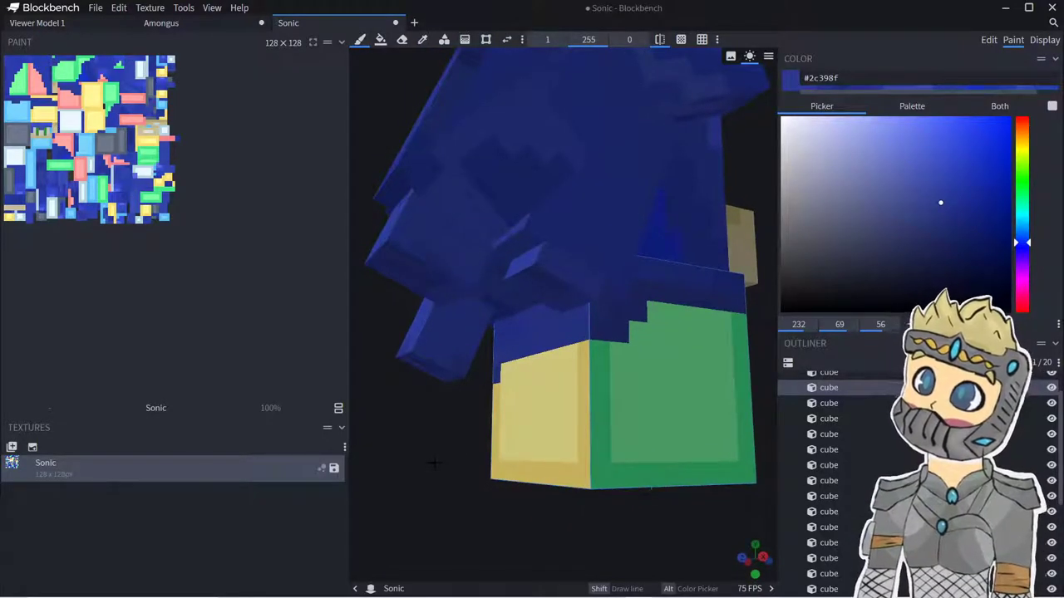
# - Set the color to #202e89 and paint the body's green side, back and front faces
pyautogui.moveTo(644, 334)
pyautogui.mouseDown()
pyautogui.moveTo(494, 371)
pyautogui.moveTo(552, 397)
pyautogui.moveTo(580, 384)
pyautogui.moveTo(565, 407)
pyautogui.moveTo(497, 413)
pyautogui.moveTo(525, 450)
pyautogui.moveTo(562, 453)
pyautogui.moveTo(600, 432)
pyautogui.moveTo(651, 358)
pyautogui.moveTo(640, 332)
pyautogui.moveTo(732, 320)
pyautogui.moveTo(690, 399)
pyautogui.moveTo(636, 449)
pyautogui.moveTo(691, 349)
pyautogui.moveTo(689, 420)
pyautogui.moveTo(715, 453)
pyautogui.moveTo(737, 349)
pyautogui.moveTo(732, 457)
pyautogui.moveTo(746, 472)
pyautogui.moveTo(644, 503)
pyautogui.moveTo(615, 500)
pyautogui.mouseUp()
pyautogui.click(957, 207)
pyautogui.moveTo(469, 312)
pyautogui.mouseDown()
pyautogui.moveTo(511, 340)
pyautogui.moveTo(640, 357)
pyautogui.moveTo(612, 408)
pyautogui.moveTo(511, 366)
pyautogui.moveTo(466, 416)
pyautogui.moveTo(491, 487)
pyautogui.moveTo(511, 458)
pyautogui.moveTo(524, 482)
pyautogui.moveTo(561, 432)
pyautogui.moveTo(644, 465)
pyautogui.mouseUp()
pyautogui.moveTo(553, 455); pyautogui.dragTo(592, 432)
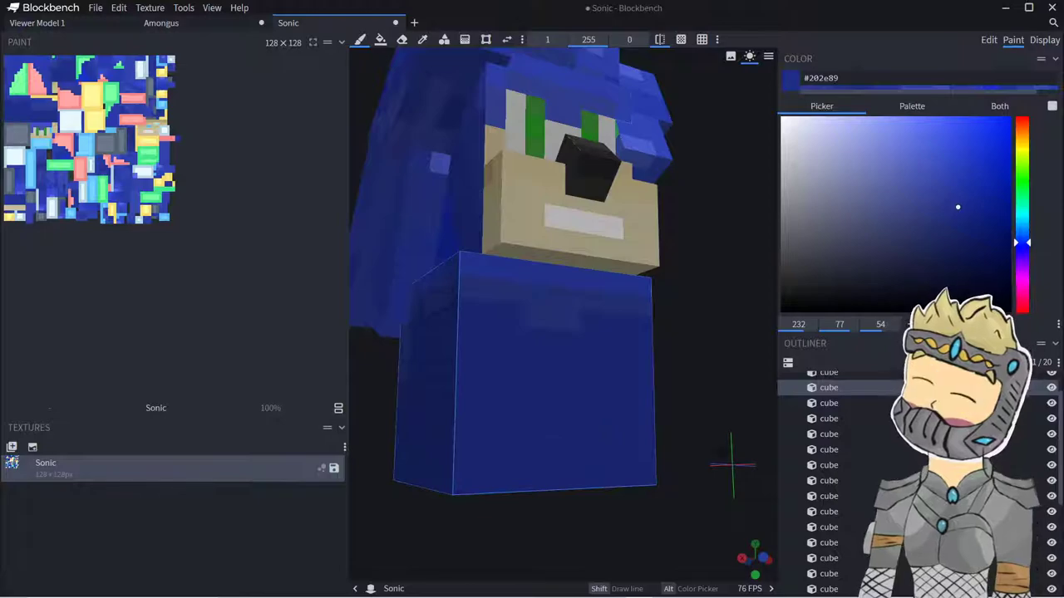
# - Paint the body's pink side face with #202e89 and fill its grey underside with the same color
pyautogui.moveTo(669, 369); pyautogui.dragTo(568, 356)
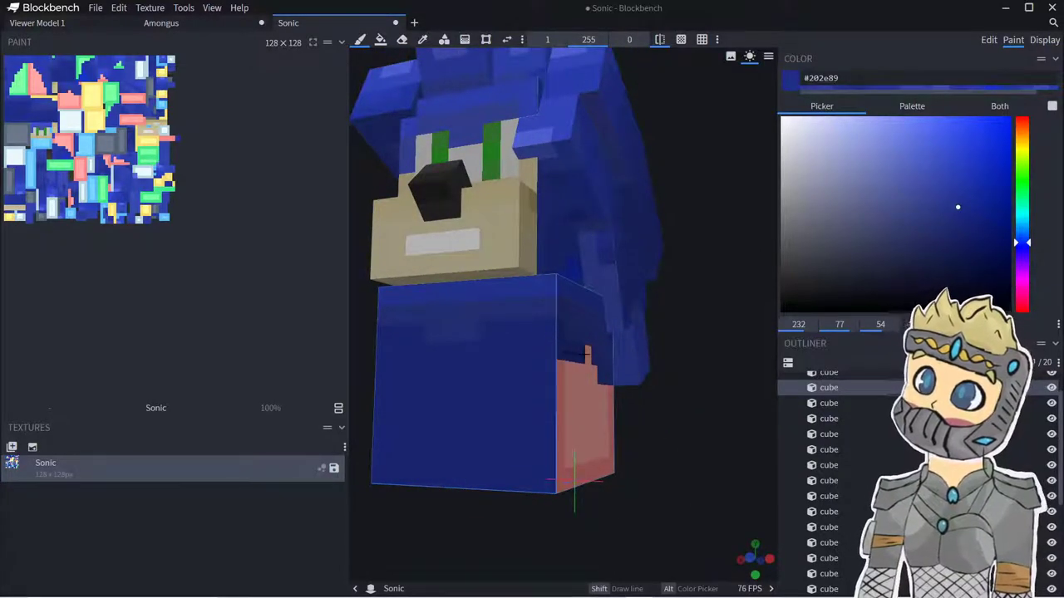
pyautogui.moveTo(594, 382)
pyautogui.mouseDown()
pyautogui.moveTo(569, 390)
pyautogui.moveTo(592, 445)
pyautogui.moveTo(562, 480)
pyautogui.moveTo(609, 463)
pyautogui.moveTo(561, 498)
pyautogui.mouseUp()
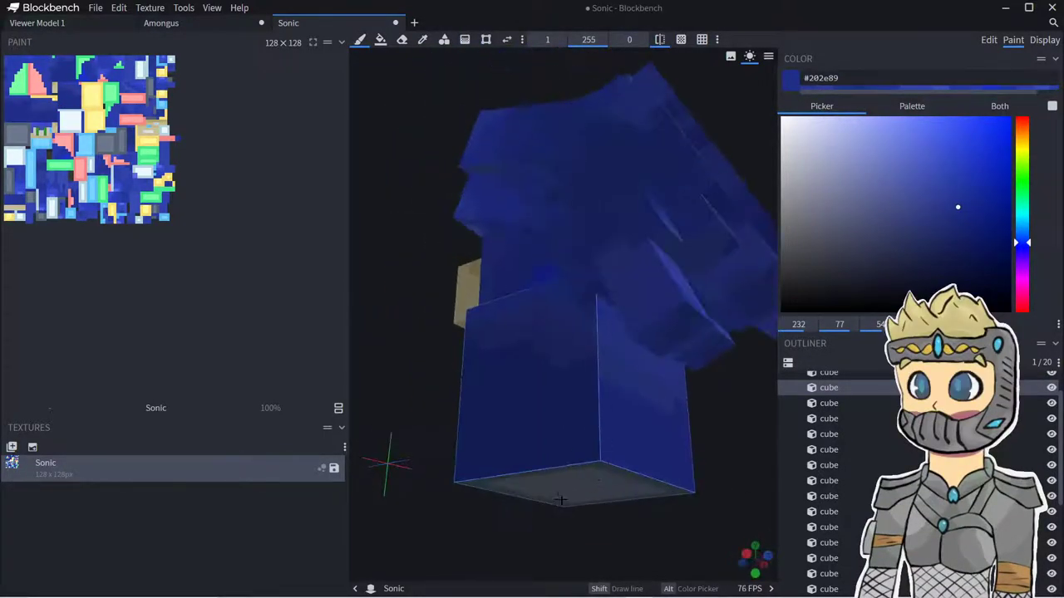
pyautogui.press('f')
pyautogui.click(555, 471)
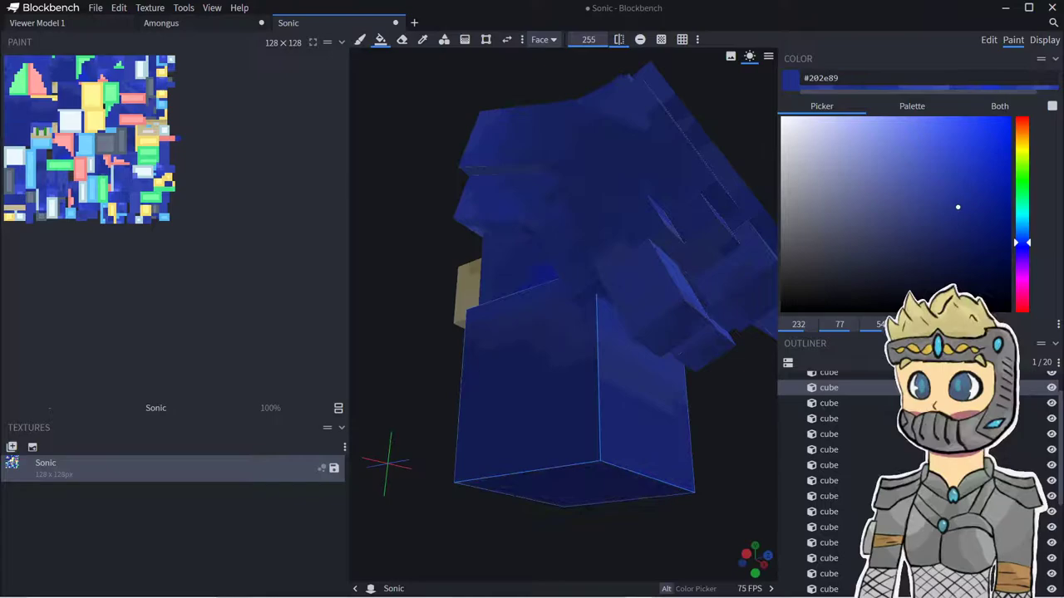
# - Set the color to #4d5aa7 and brush a jagged lighter streak onto the body's side faces
pyautogui.press('b')
pyautogui.moveTo(508, 366)
pyautogui.mouseDown()
pyautogui.moveTo(586, 412)
pyautogui.moveTo(541, 438)
pyautogui.mouseUp()
pyautogui.moveTo(423, 432); pyautogui.dragTo(557, 474)
pyautogui.moveTo(468, 510); pyautogui.dragTo(473, 508)
pyautogui.moveTo(369, 472); pyautogui.dragTo(442, 465)
pyautogui.moveTo(454, 428)
pyautogui.mouseDown()
pyautogui.moveTo(454, 462)
pyautogui.moveTo(465, 423)
pyautogui.moveTo(434, 470)
pyautogui.mouseUp()
pyautogui.click(517, 422)
pyautogui.scroll(-5, 582, 428)
pyautogui.moveTo(694, 436)
pyautogui.mouseDown()
pyautogui.moveTo(557, 423)
pyautogui.moveTo(587, 425)
pyautogui.moveTo(563, 415)
pyautogui.mouseUp()
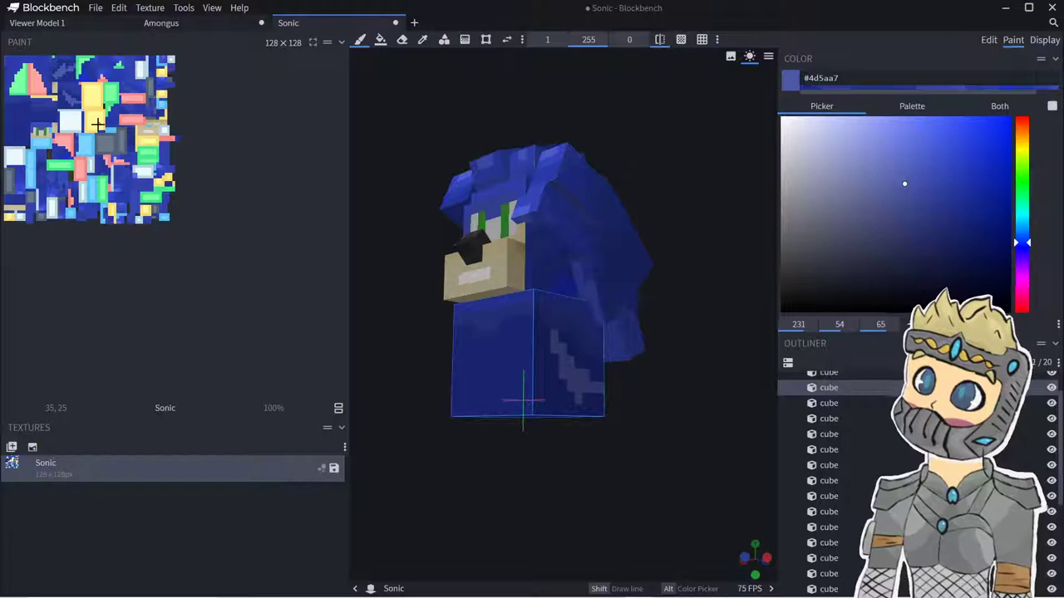
pyautogui.moveTo(409, 333); pyautogui.dragTo(263, 317)
pyautogui.moveTo(663, 358)
pyautogui.mouseDown()
pyautogui.moveTo(524, 432)
pyautogui.moveTo(374, 422)
pyautogui.mouseUp()
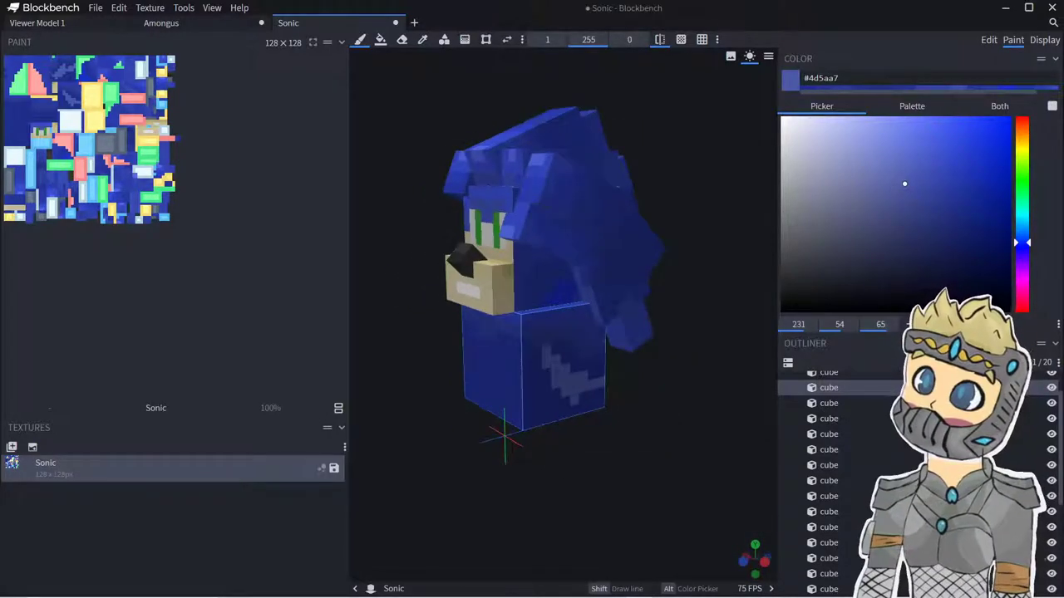
# - Sample the face's tan #beb28b and brush it onto the side of the head beside the muzzle
pyautogui.click(422, 39)
pyautogui.scroll(2, 488, 201)
pyautogui.click(478, 232)
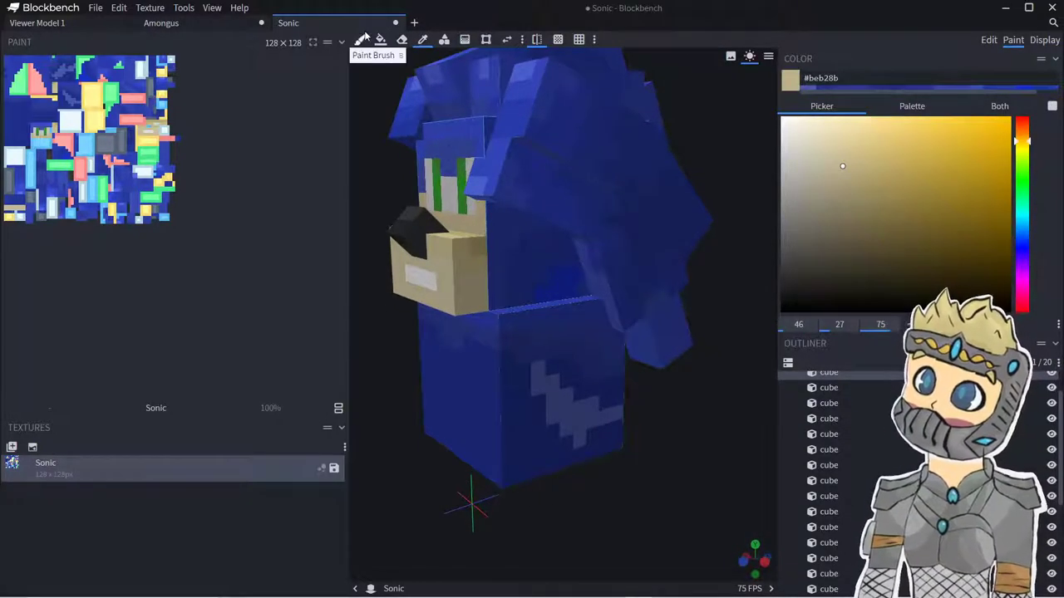
pyautogui.click(363, 39)
pyautogui.scroll(1, 471, 185)
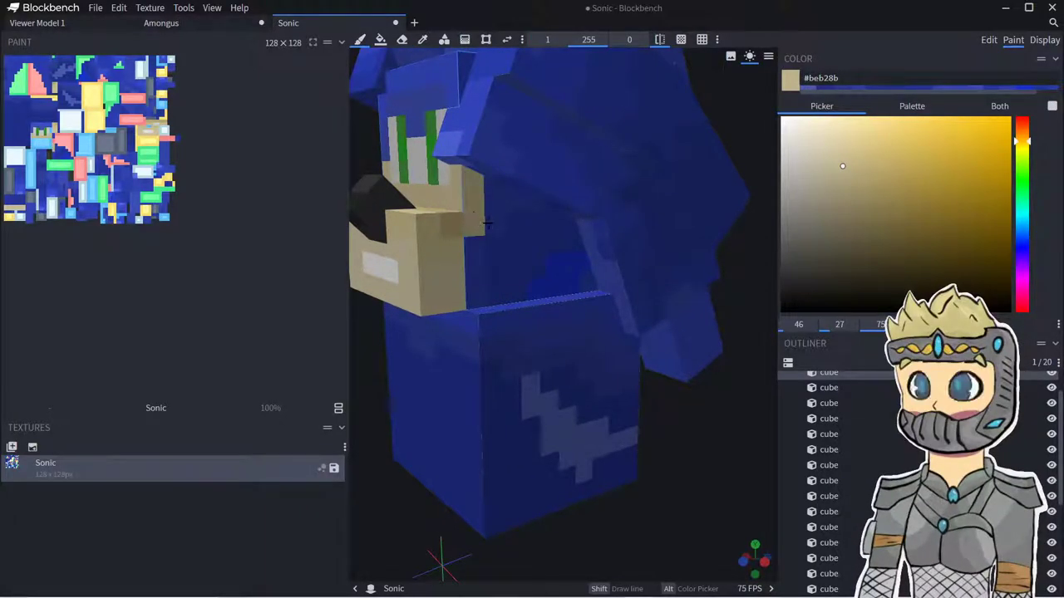
pyautogui.moveTo(491, 254); pyautogui.dragTo(480, 288)
pyautogui.moveTo(388, 353); pyautogui.dragTo(517, 334)
# - Undo the tall tan strip beside the eyes and repaint the cheek behind the muzzle, stopping around the eyes' lower half
pyautogui.moveTo(562, 279)
pyautogui.mouseDown()
pyautogui.moveTo(586, 297)
pyautogui.moveTo(561, 253)
pyautogui.moveTo(585, 72)
pyautogui.mouseUp()
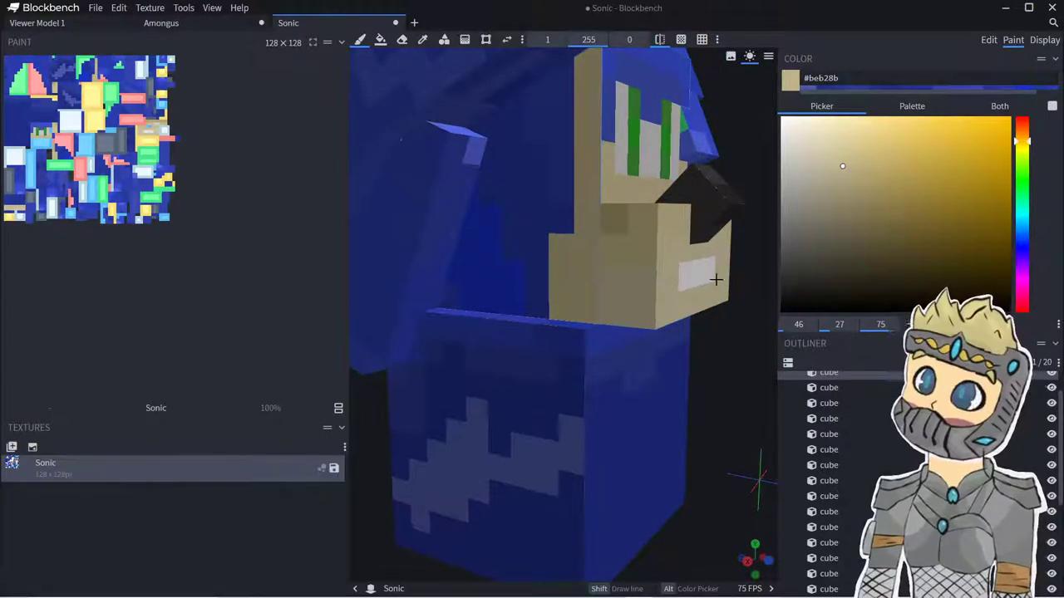
pyautogui.hotkey('ctrl', 'z')
pyautogui.moveTo(735, 349)
pyautogui.mouseDown()
pyautogui.moveTo(594, 356)
pyautogui.moveTo(733, 356)
pyautogui.mouseUp()
pyautogui.moveTo(643, 218)
pyautogui.mouseDown()
pyautogui.moveTo(581, 184)
pyautogui.moveTo(571, 256)
pyautogui.moveTo(552, 299)
pyautogui.moveTo(566, 330)
pyautogui.mouseUp()
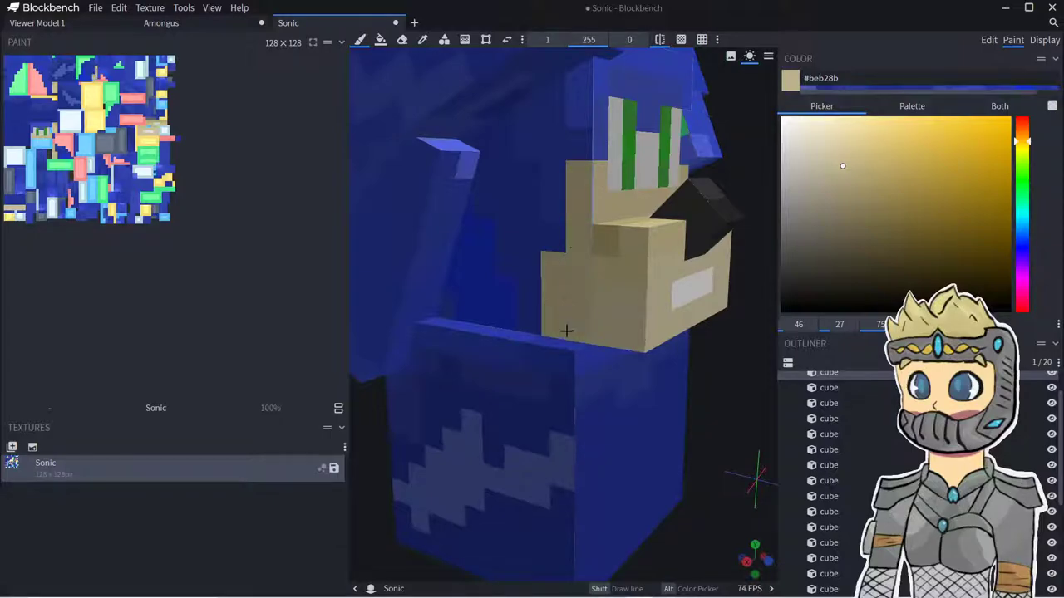
pyautogui.moveTo(731, 397); pyautogui.dragTo(711, 416)
pyautogui.scroll(-4, 686, 299)
pyautogui.scroll(-4, 856, 441)
pyautogui.click(821, 536)
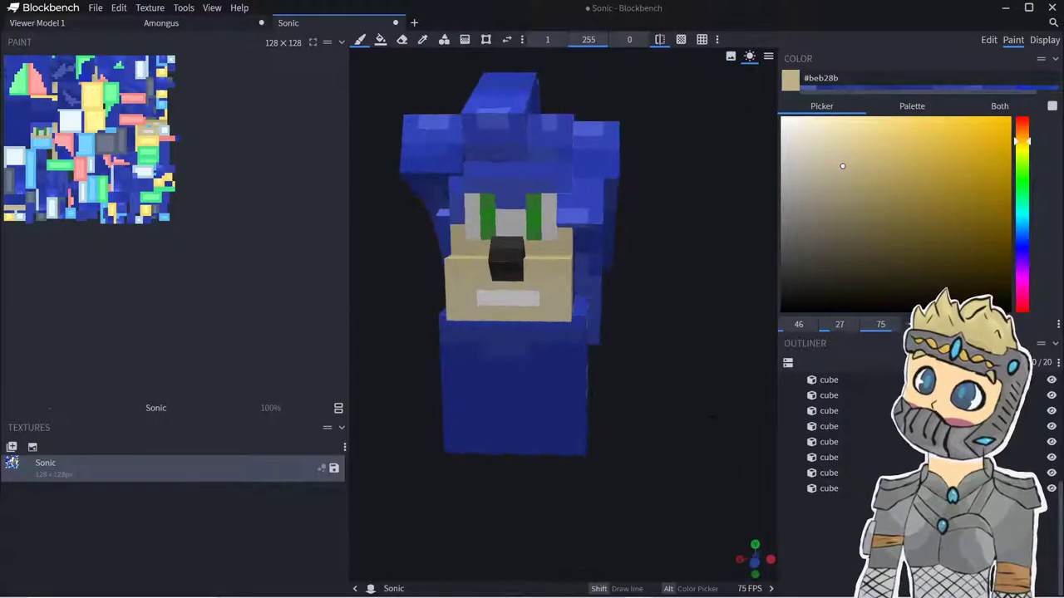
# - Save the project as Sonic.bbmodel
pyautogui.click(96, 7)
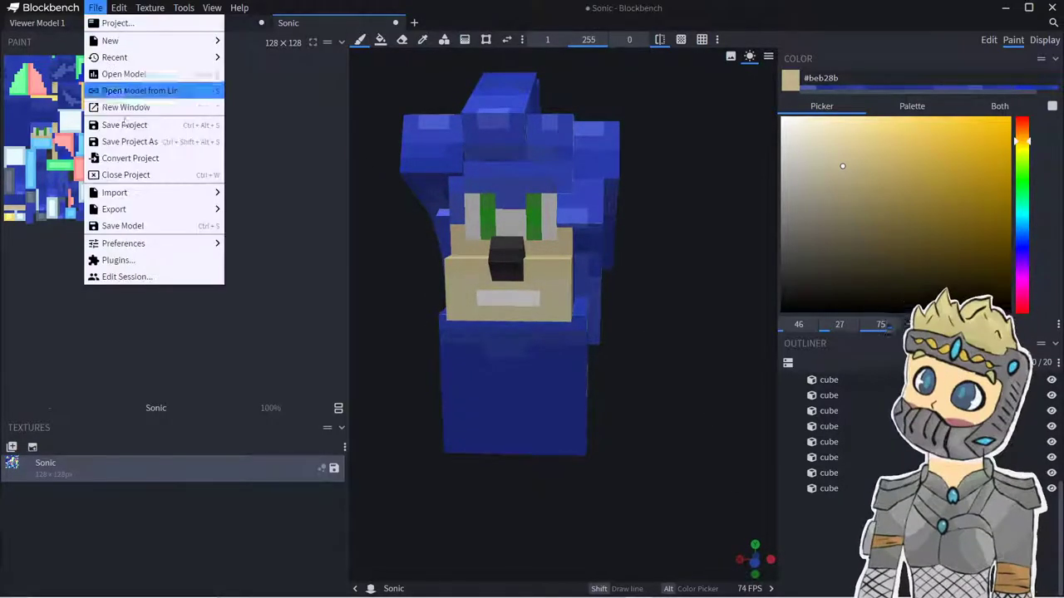
pyautogui.click(120, 127)
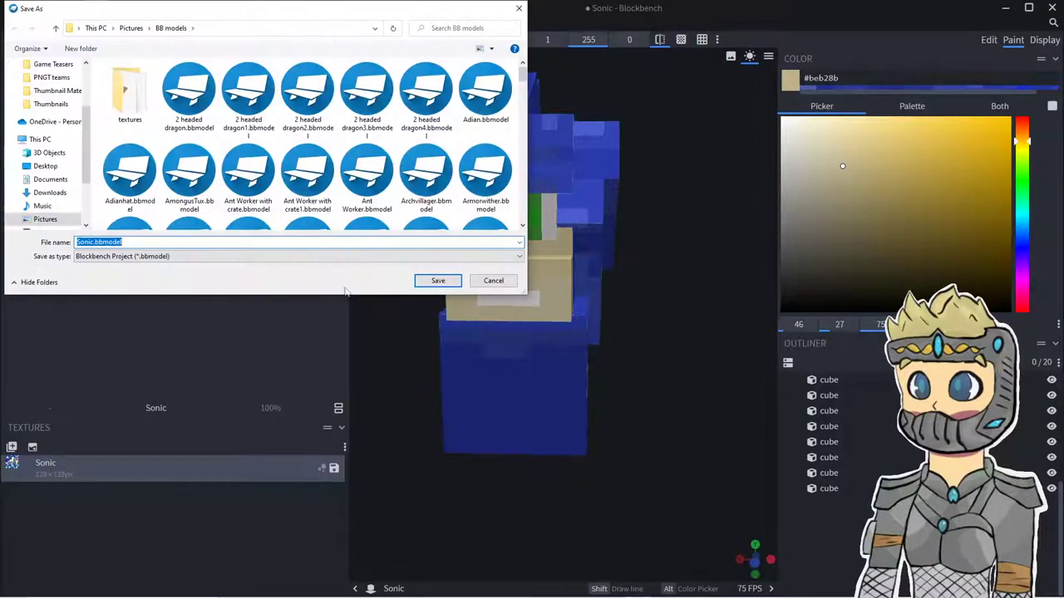
pyautogui.press('Return')
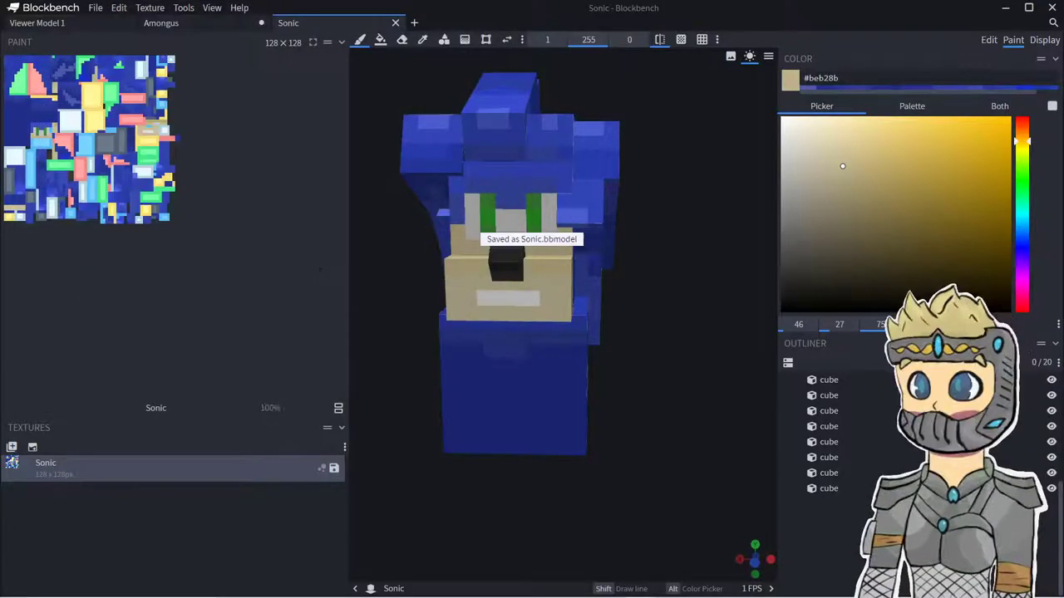
# - Try a grey shadow strip on the muzzle beneath the nose, using color #6e6d66
pyautogui.moveTo(683, 428); pyautogui.dragTo(659, 430)
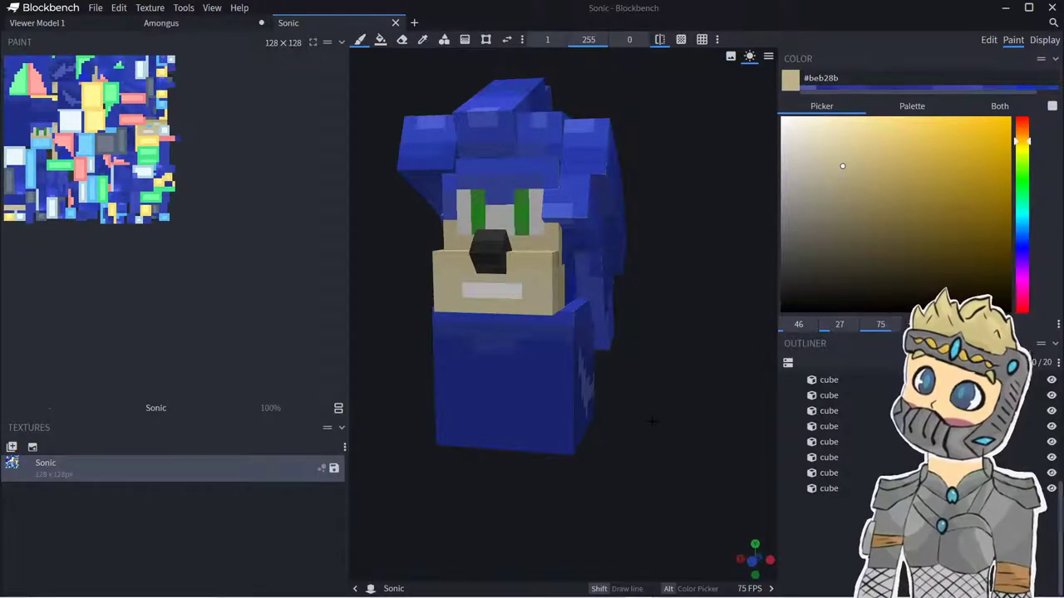
pyautogui.scroll(5, 650, 420)
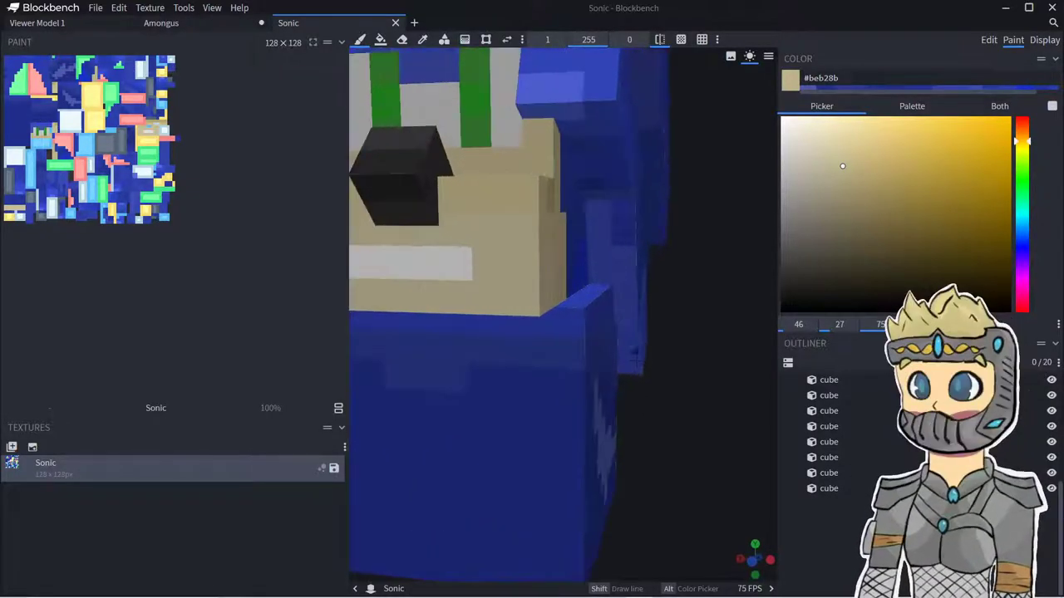
pyautogui.click(423, 39)
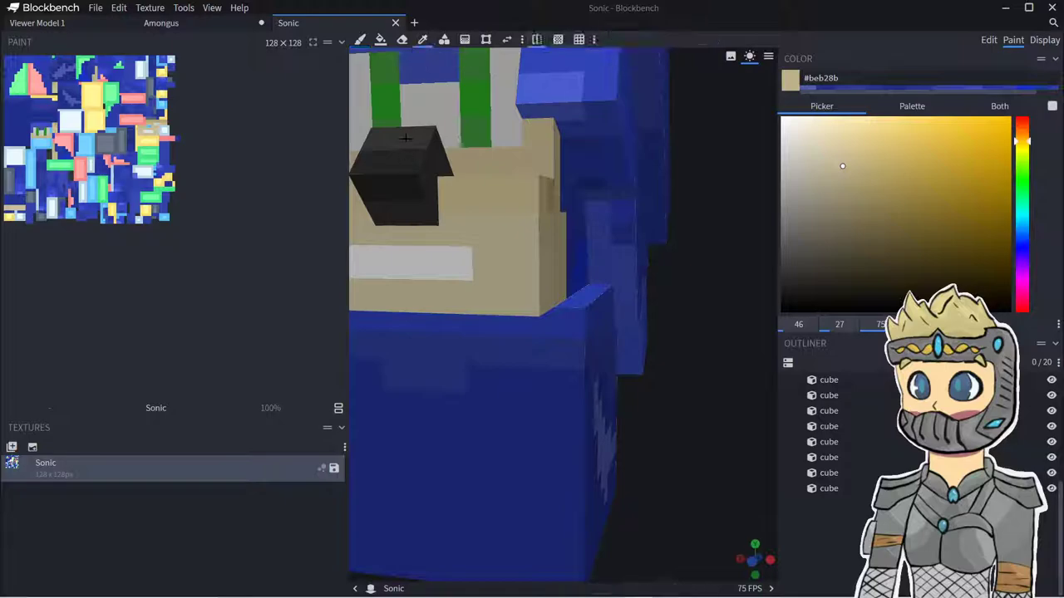
pyautogui.click(401, 174)
pyautogui.click(1022, 148)
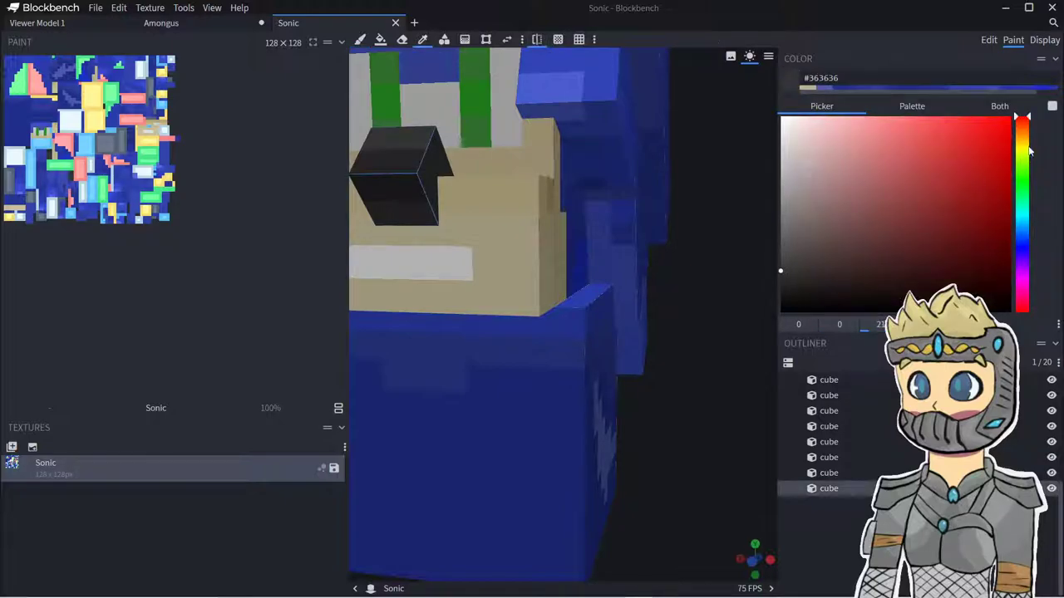
pyautogui.click(789, 258)
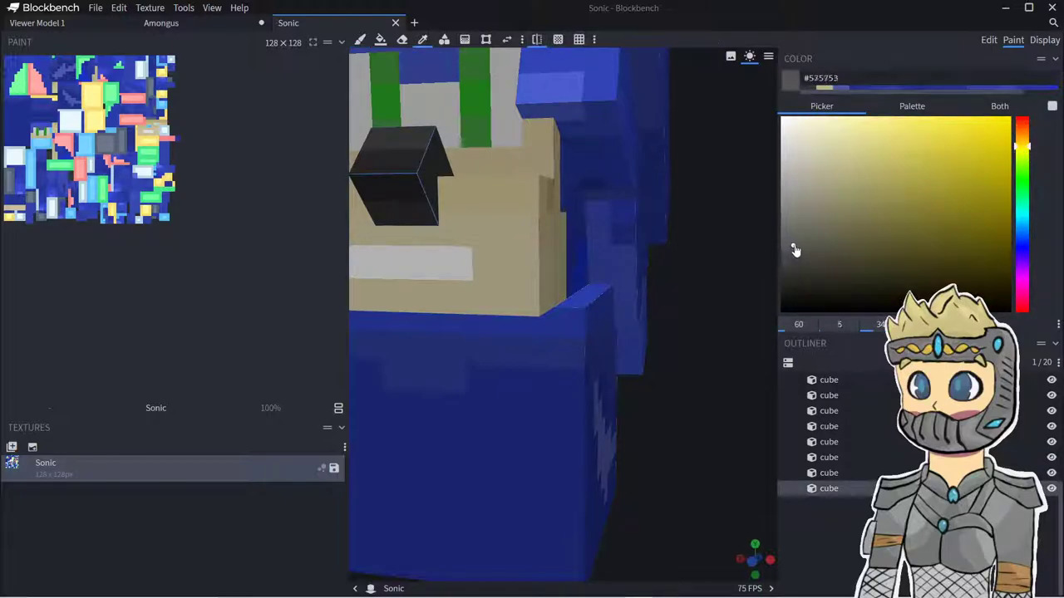
pyautogui.click(359, 39)
pyautogui.moveTo(435, 247)
pyautogui.mouseDown()
pyautogui.moveTo(404, 232)
pyautogui.moveTo(460, 215)
pyautogui.mouseUp()
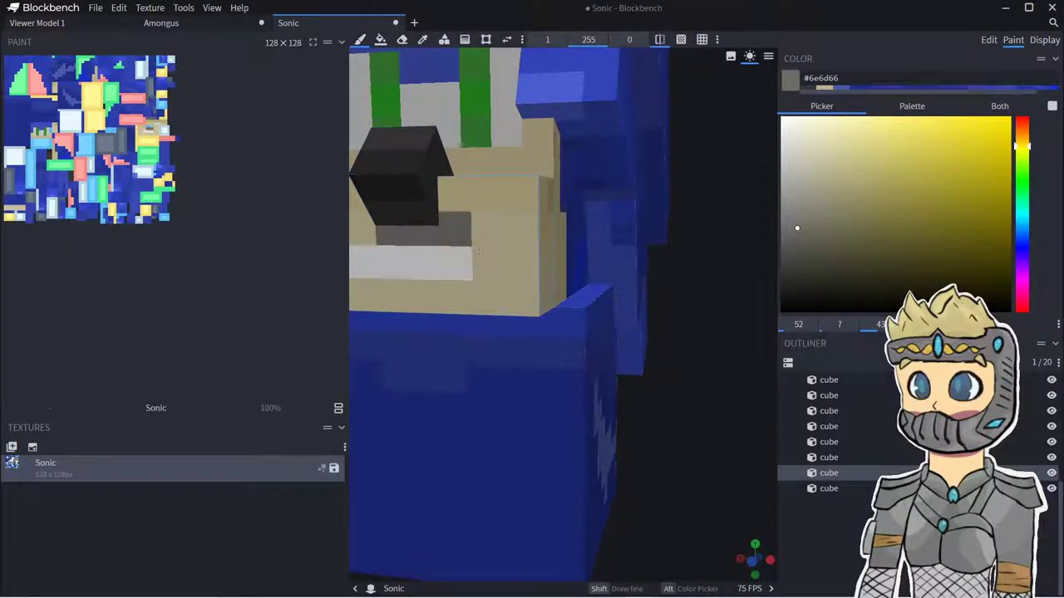
pyautogui.scroll(-5, 479, 251)
pyautogui.moveTo(706, 318); pyautogui.dragTo(735, 311)
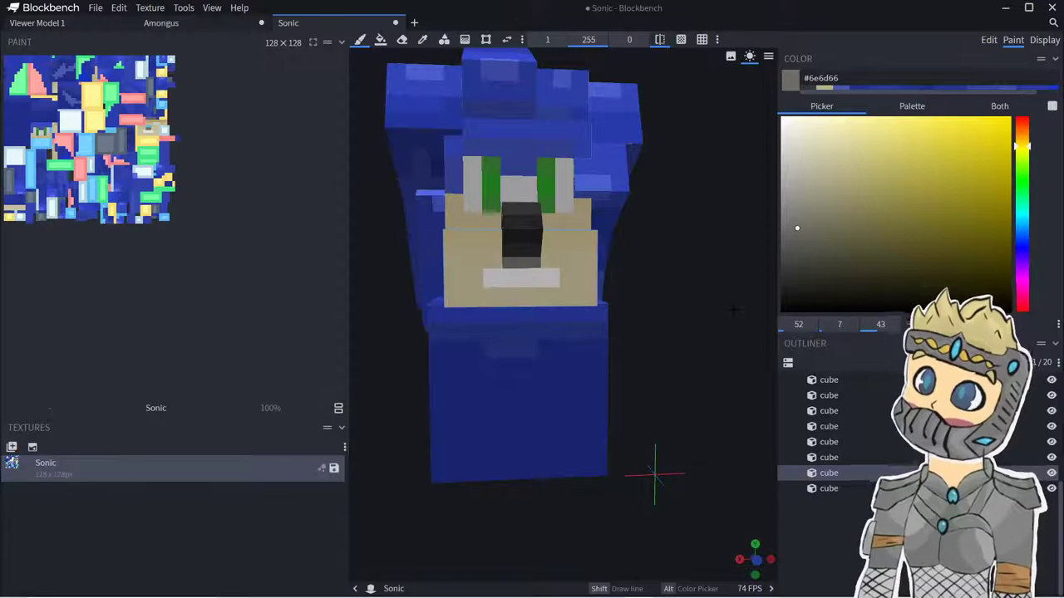
# - Try color #8d8b7c for the shadow patches beneath and on both sides of the nose
pyautogui.click(807, 206)
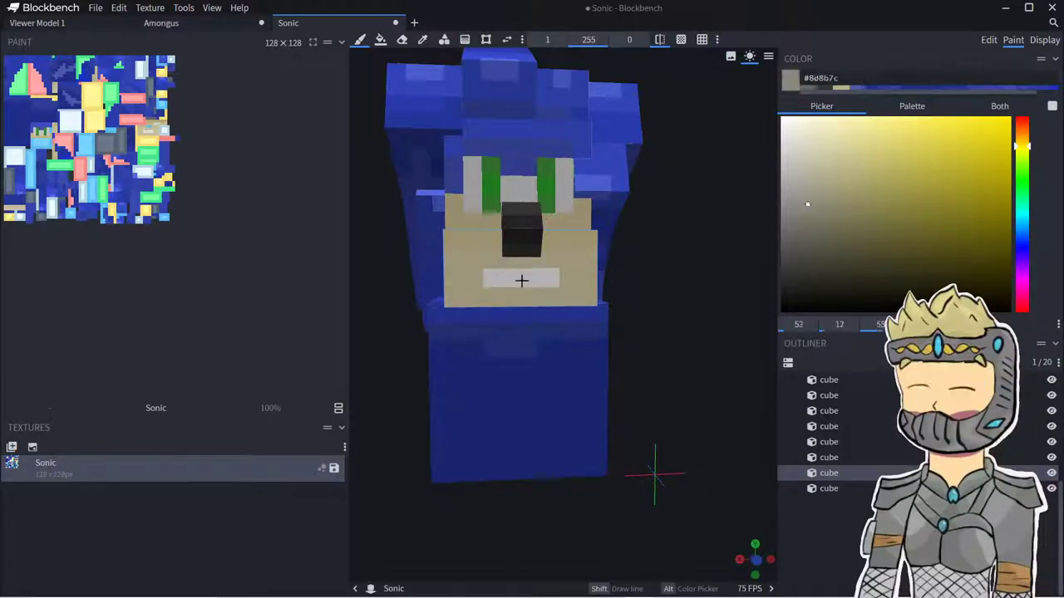
pyautogui.moveTo(529, 299); pyautogui.dragTo(608, 311, button='middle')
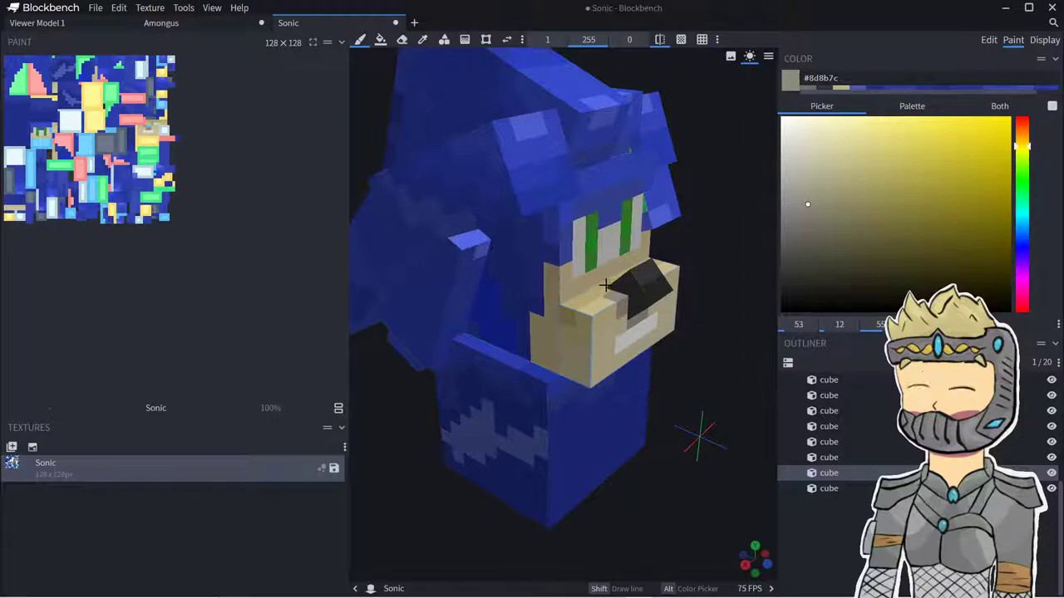
pyautogui.moveTo(611, 279); pyautogui.dragTo(561, 300)
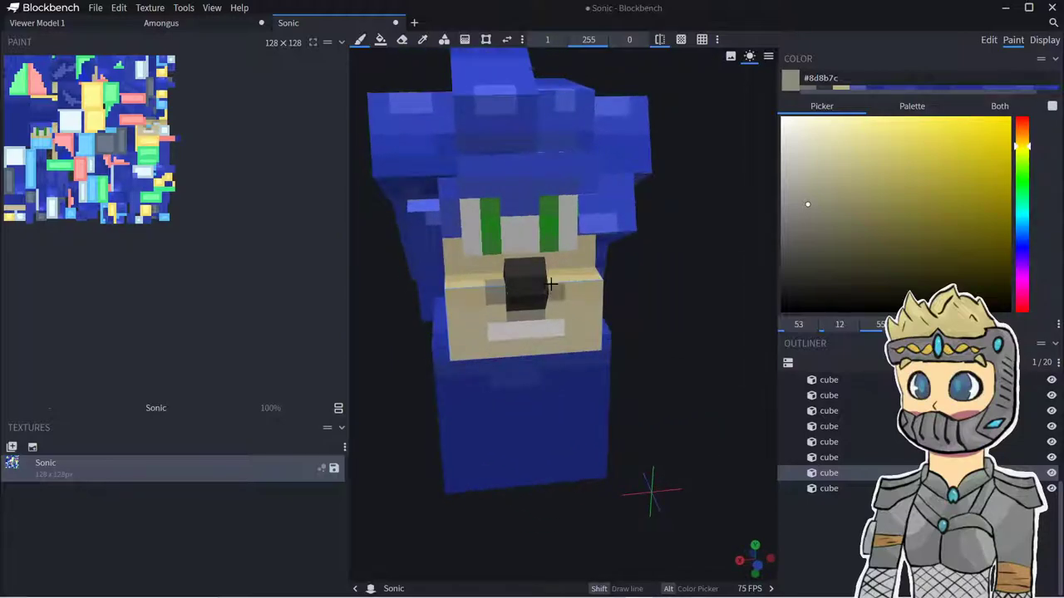
pyautogui.moveTo(678, 441)
pyautogui.mouseDown()
pyautogui.moveTo(674, 399)
pyautogui.moveTo(676, 433)
pyautogui.mouseUp()
# - Set the color to #a6a172 and repaint the shadow patches beneath and on both sides of the nose
pyautogui.keyDown('alt'); pyautogui.click(558, 256); pyautogui.keyUp('alt')
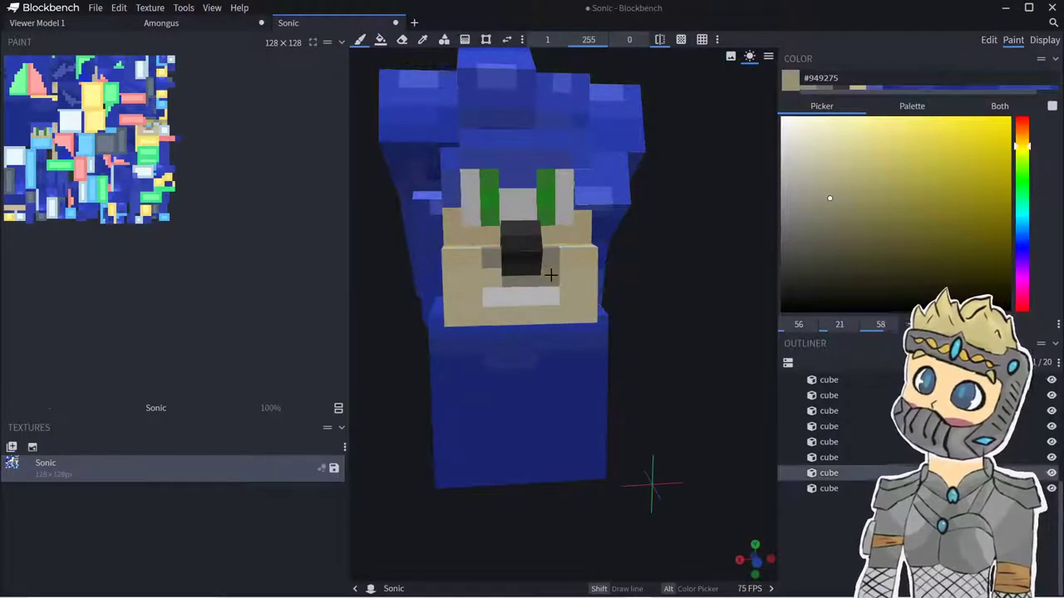
pyautogui.scroll(2, 561, 290)
pyautogui.keyDown('alt'); pyautogui.click(487, 280); pyautogui.keyUp('alt')
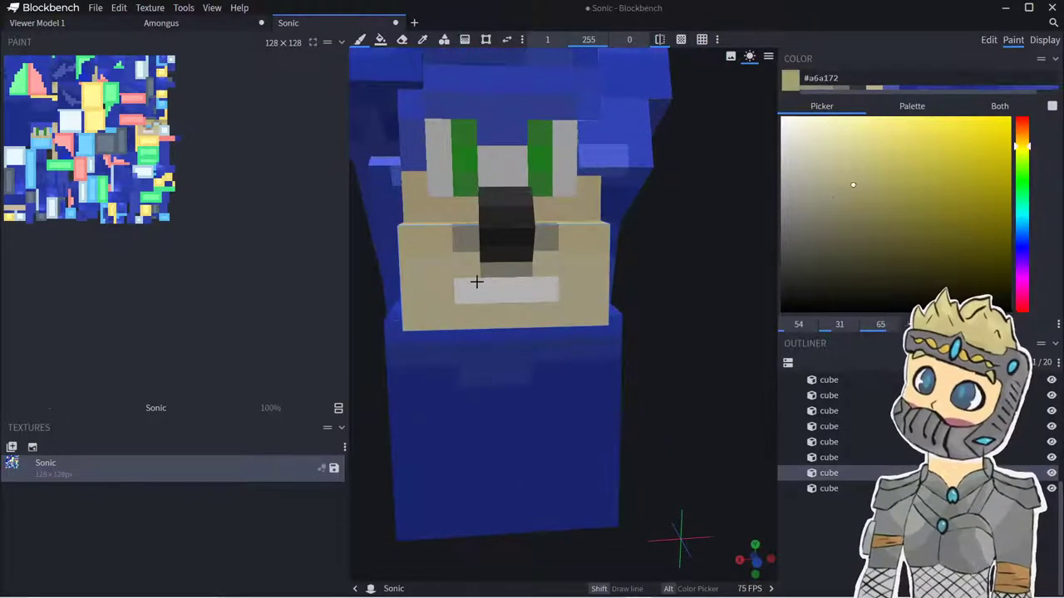
pyautogui.moveTo(544, 240); pyautogui.dragTo(675, 329)
pyautogui.click(802, 516)
pyautogui.moveTo(725, 447); pyautogui.dragTo(694, 443)
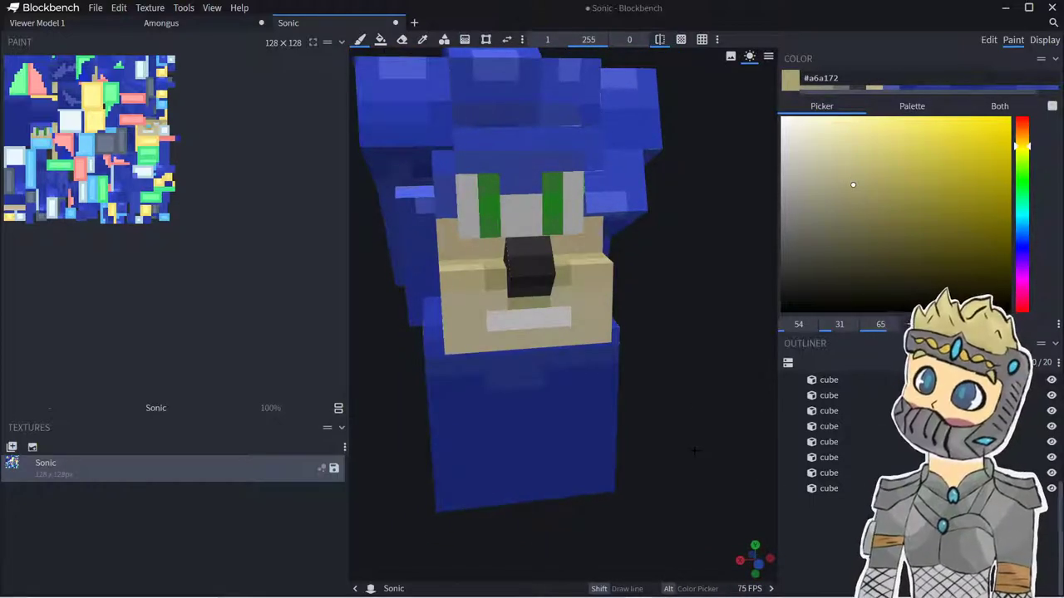
# - Sample the muzzle's tan #c4b789 and mark the peak and lower corners of the belly patch on the body's front
pyautogui.scroll(-3, 694, 452)
pyautogui.click(804, 185)
pyautogui.click(422, 39)
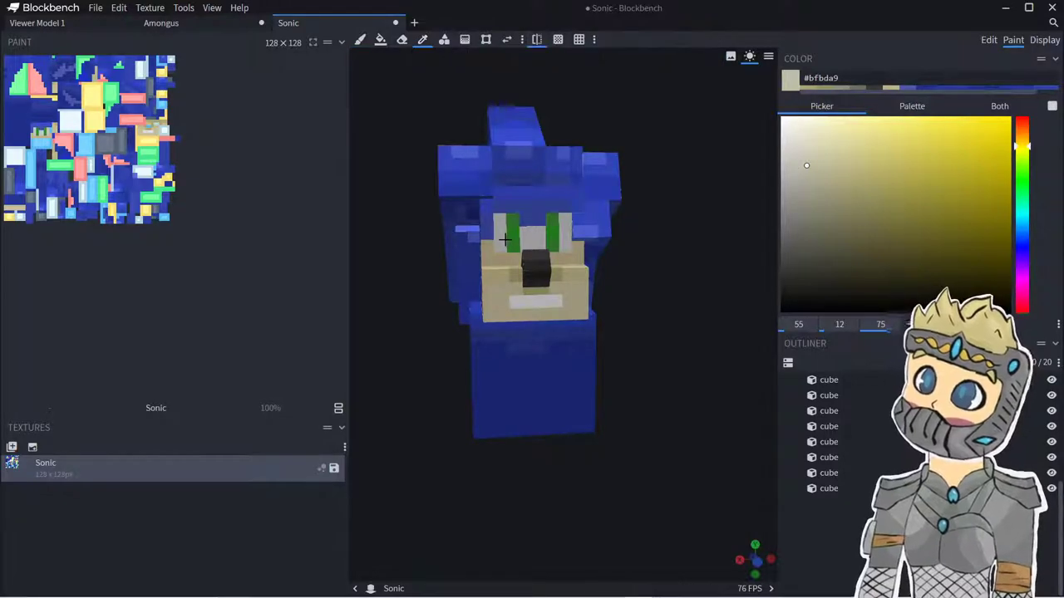
pyautogui.click(488, 273)
pyautogui.click(362, 41)
pyautogui.scroll(5, 526, 250)
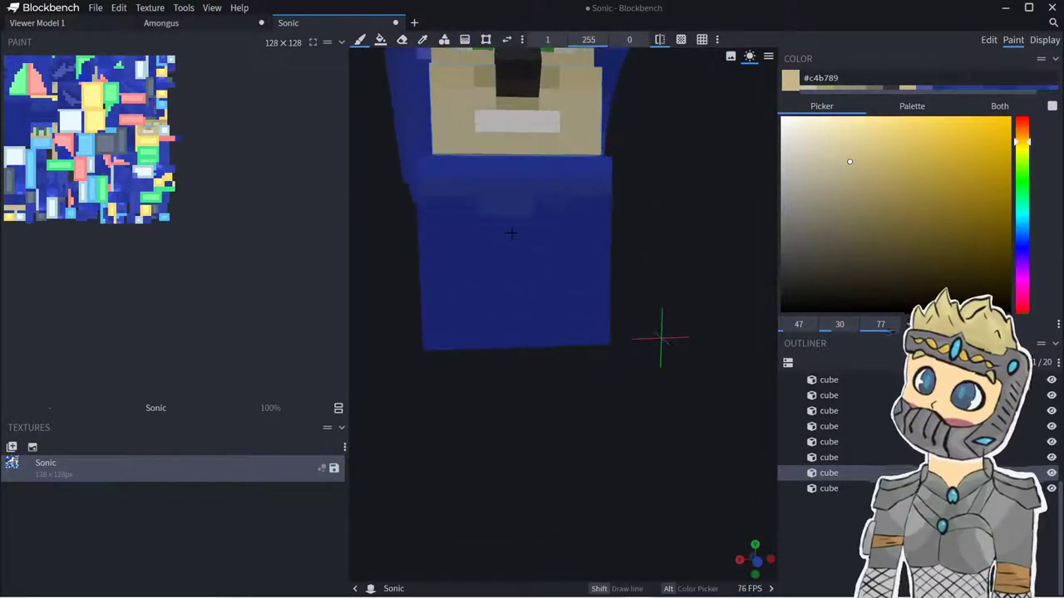
pyautogui.click(525, 225)
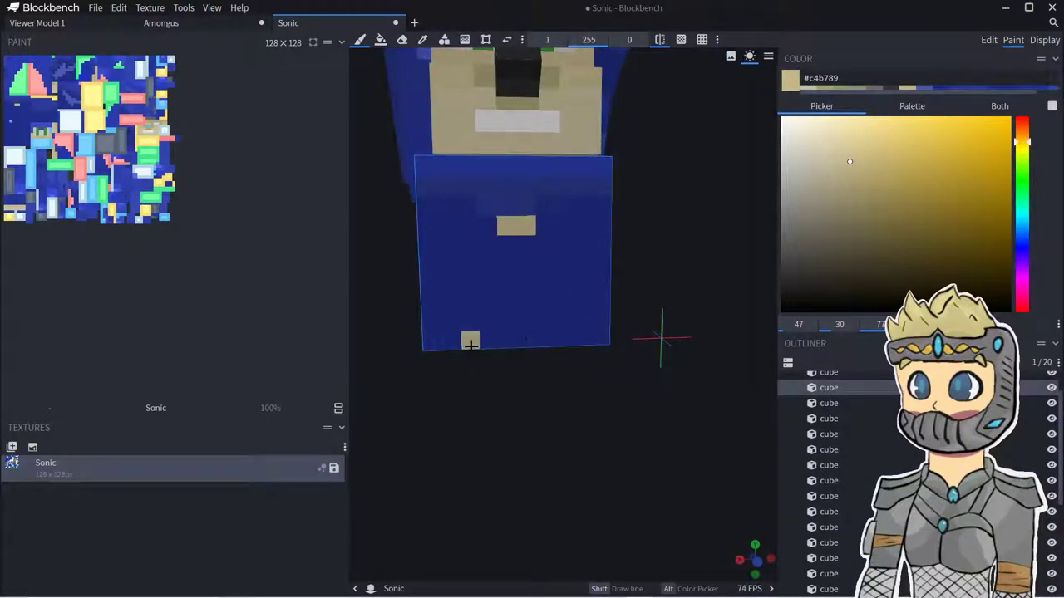
# - Draw a darker tan stepped arch down from the belly patch's peak and fill the area inside with #dacea2
pyautogui.click(865, 178)
pyautogui.moveTo(532, 245)
pyautogui.mouseDown()
pyautogui.moveTo(483, 244)
pyautogui.moveTo(472, 280)
pyautogui.mouseUp()
pyautogui.click(839, 144)
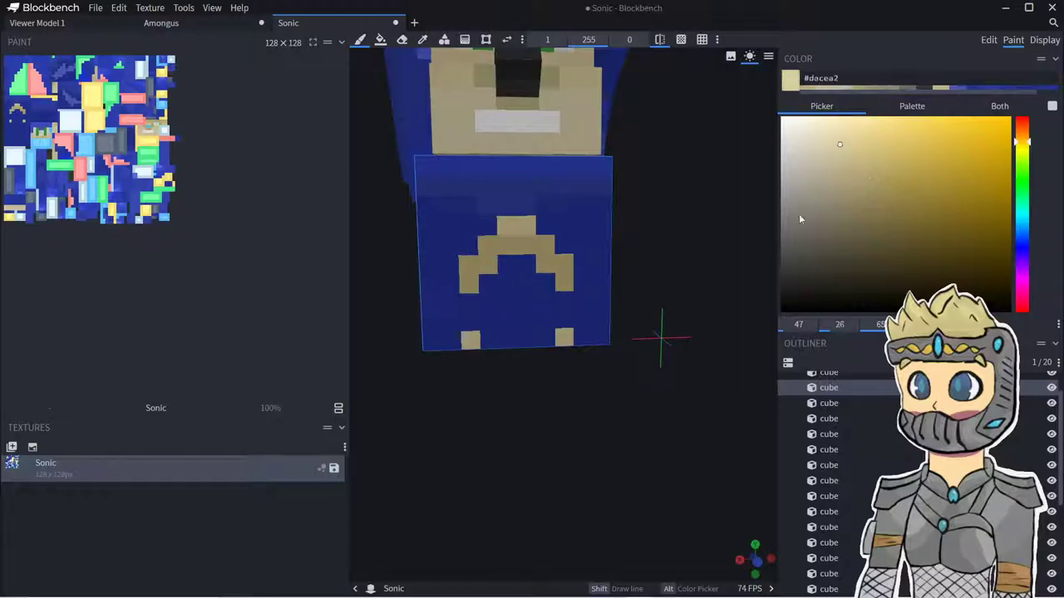
pyautogui.moveTo(536, 286)
pyautogui.mouseDown()
pyautogui.moveTo(505, 287)
pyautogui.moveTo(494, 337)
pyautogui.moveTo(514, 306)
pyautogui.moveTo(564, 312)
pyautogui.mouseUp()
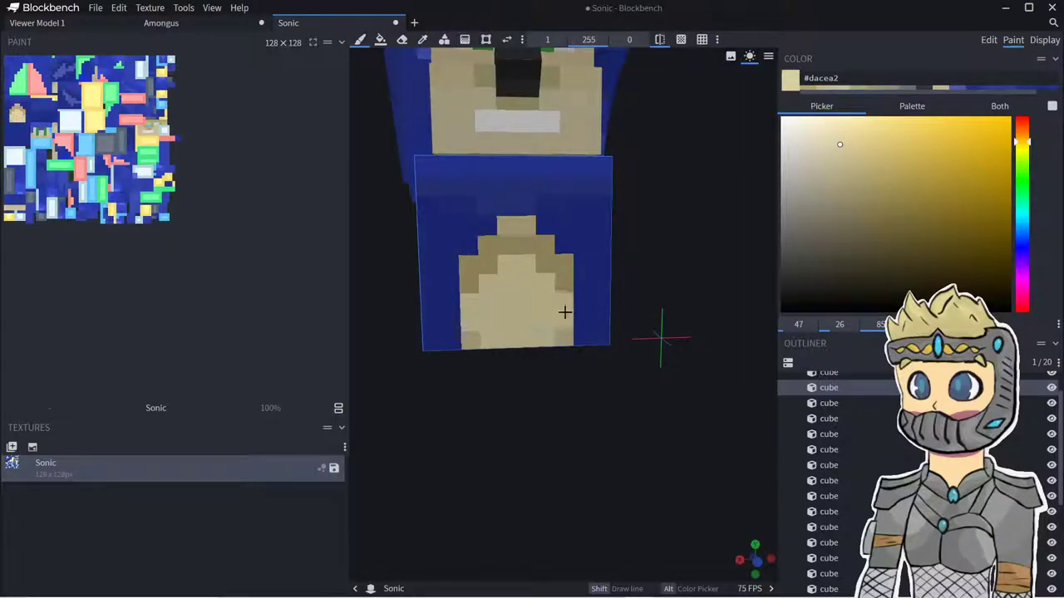
# - Set the color to #373737 and paint a small dark belly button in the lower middle of the belly patch
pyautogui.moveTo(832, 220); pyautogui.dragTo(785, 269)
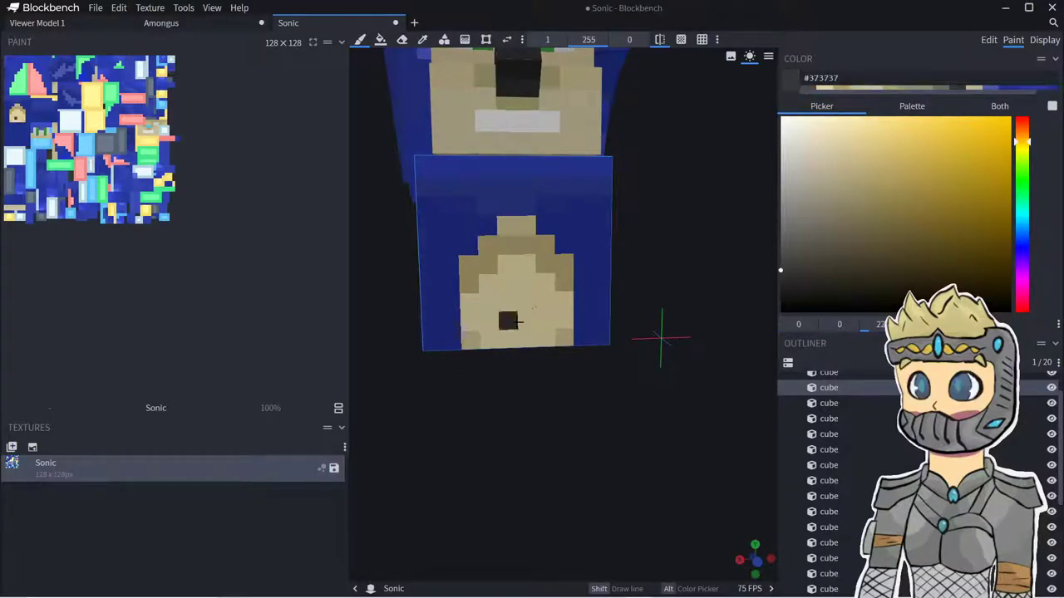
pyautogui.scroll(-5, 840, 499)
pyautogui.click(839, 527)
pyautogui.scroll(-4, 647, 415)
pyautogui.moveTo(650, 420); pyautogui.dragTo(636, 414)
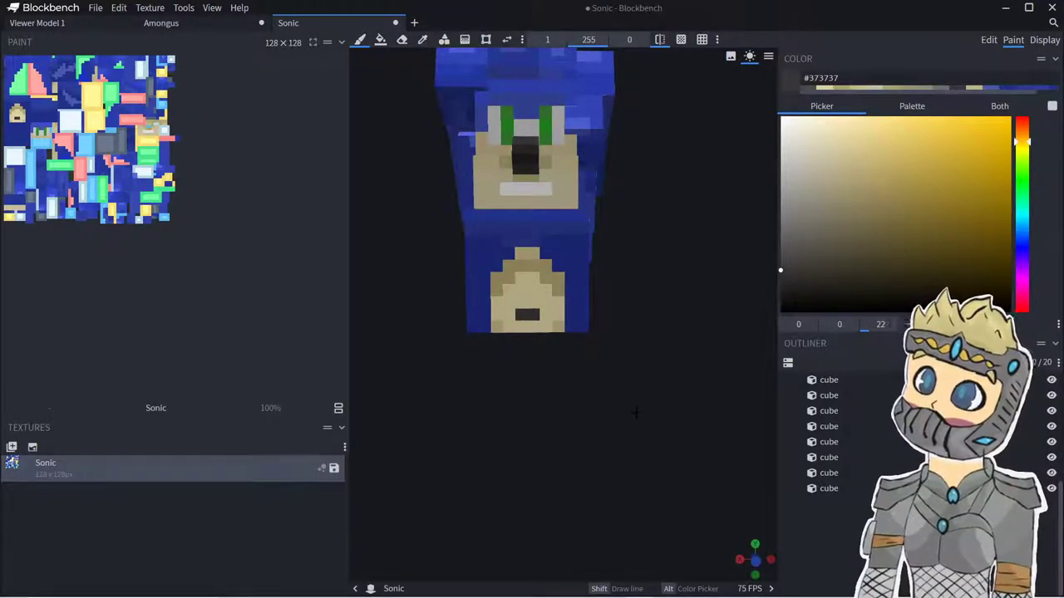
# - Set the color to near-white and brush light strokes onto the body away from its front face
pyautogui.moveTo(688, 405); pyautogui.dragTo(605, 382)
pyautogui.moveTo(785, 255); pyautogui.dragTo(781, 142)
pyautogui.moveTo(603, 313)
pyautogui.mouseDown()
pyautogui.moveTo(585, 308)
pyautogui.moveTo(601, 308)
pyautogui.mouseUp()
pyautogui.moveTo(638, 349); pyautogui.dragTo(761, 343)
pyautogui.moveTo(488, 328); pyautogui.dragTo(537, 334)
# - Set the color to #c04e4e and paint a red area on a body face away from the front
pyautogui.click(1023, 123)
pyautogui.moveTo(1023, 125); pyautogui.dragTo(1022, 115)
pyautogui.moveTo(879, 197); pyautogui.dragTo(918, 164)
pyautogui.moveTo(602, 391); pyautogui.dragTo(562, 286)
pyautogui.moveTo(491, 270)
pyautogui.mouseDown()
pyautogui.moveTo(540, 275)
pyautogui.moveTo(499, 290)
pyautogui.moveTo(582, 291)
pyautogui.moveTo(544, 333)
pyautogui.moveTo(573, 305)
pyautogui.mouseUp()
pyautogui.moveTo(706, 415)
pyautogui.mouseDown()
pyautogui.moveTo(618, 502)
pyautogui.moveTo(620, 545)
pyautogui.moveTo(650, 487)
pyautogui.mouseUp()
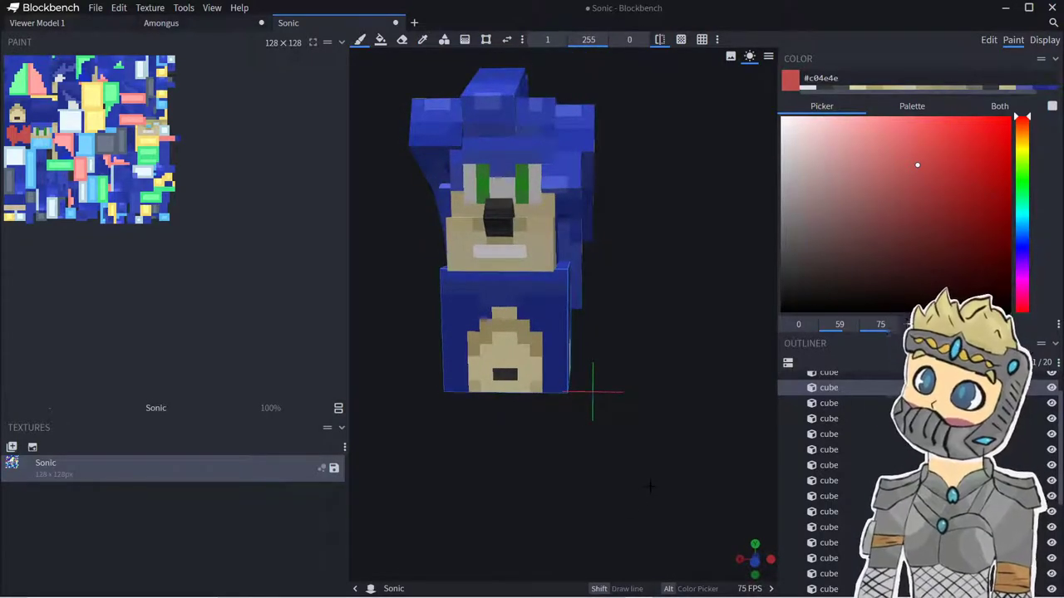
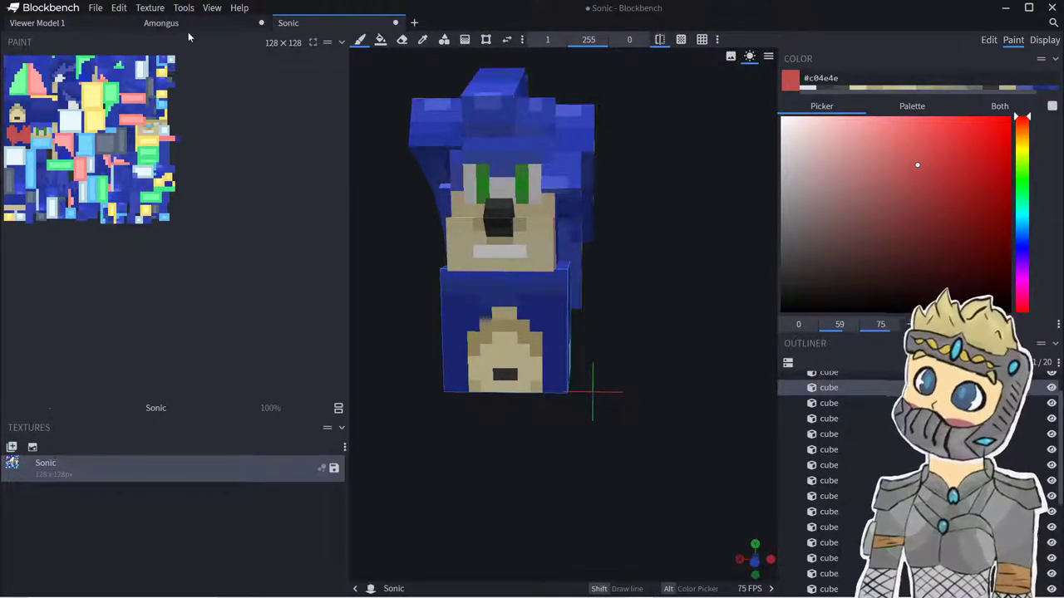
# - Create a new Java Block/Item project with the file name Squirrel
pyautogui.click(96, 8)
pyautogui.moveTo(116, 44)
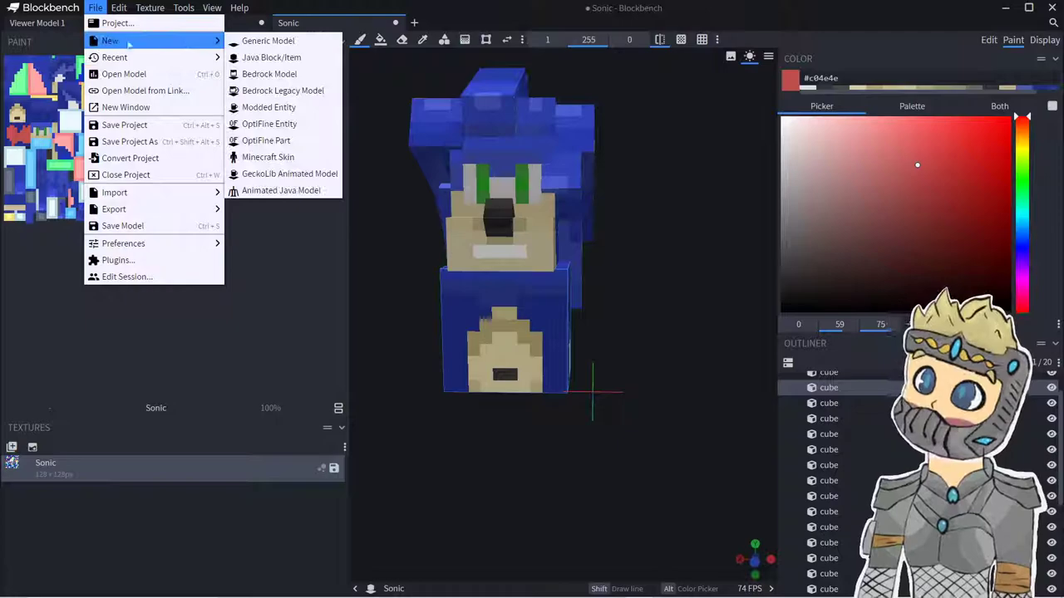
pyautogui.click(258, 61)
pyautogui.write('Squirl')
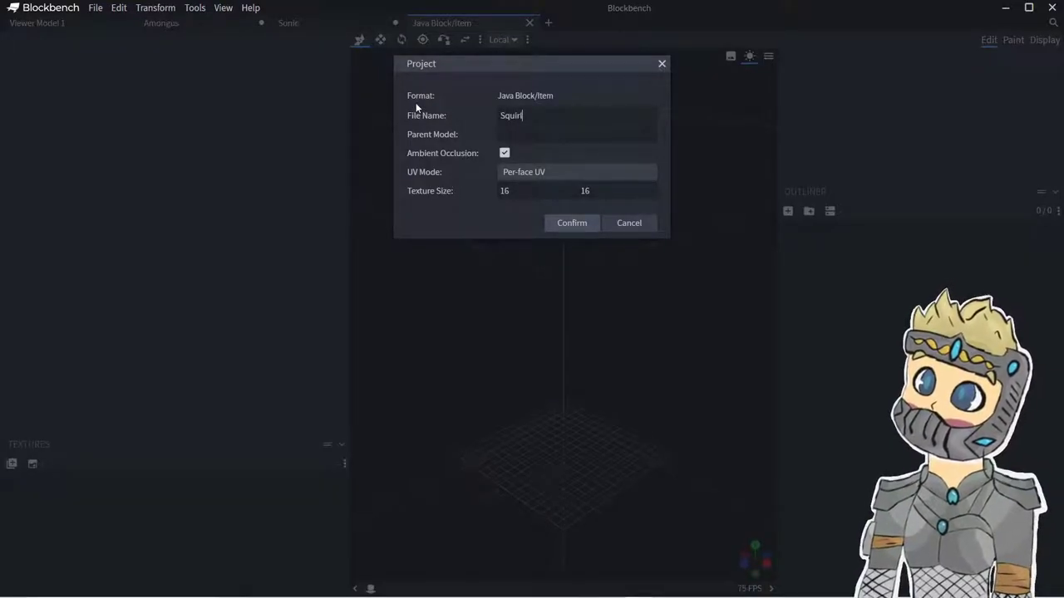
pyautogui.press('BackSpace')
pyautogui.write('rel')
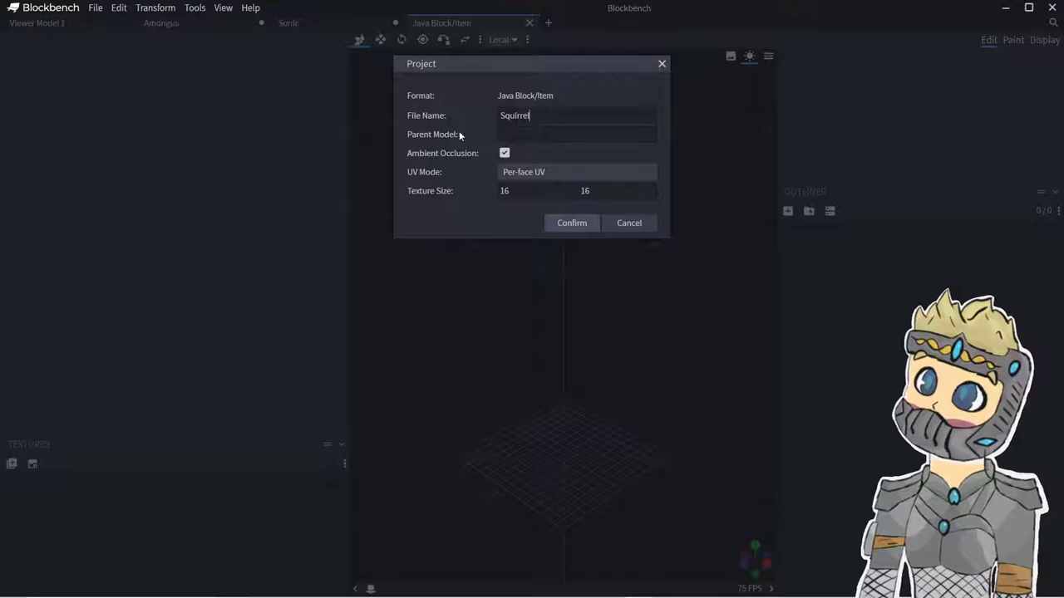
pyautogui.click(555, 224)
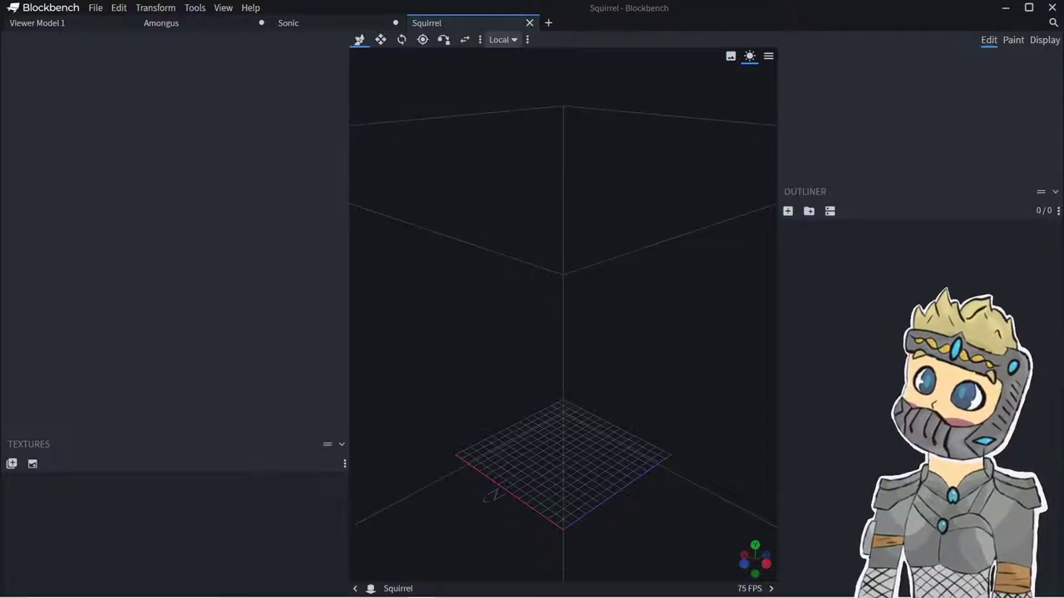
pyautogui.press('super')
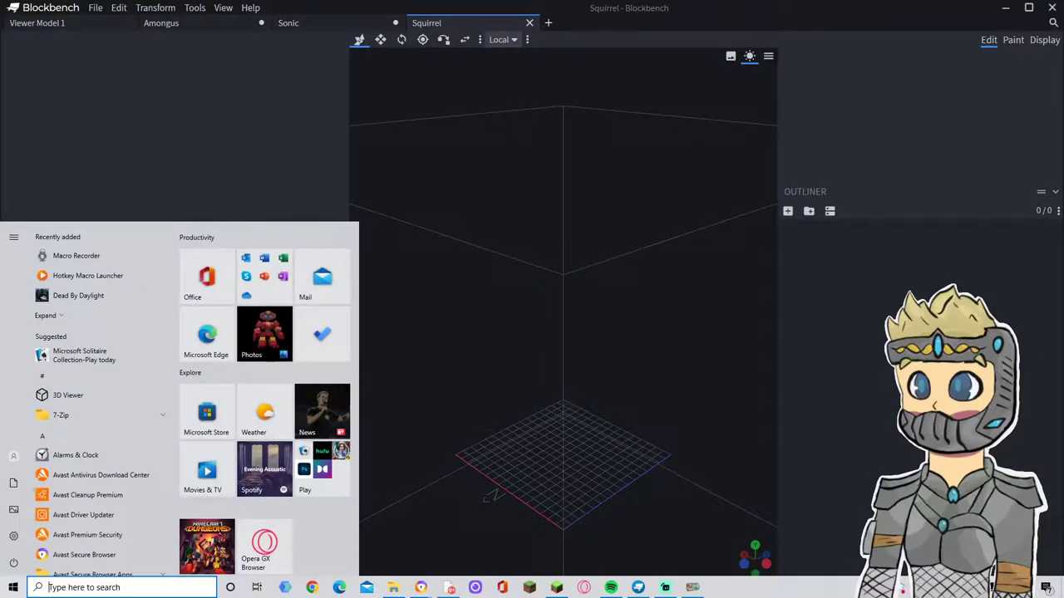
pyautogui.press('super')
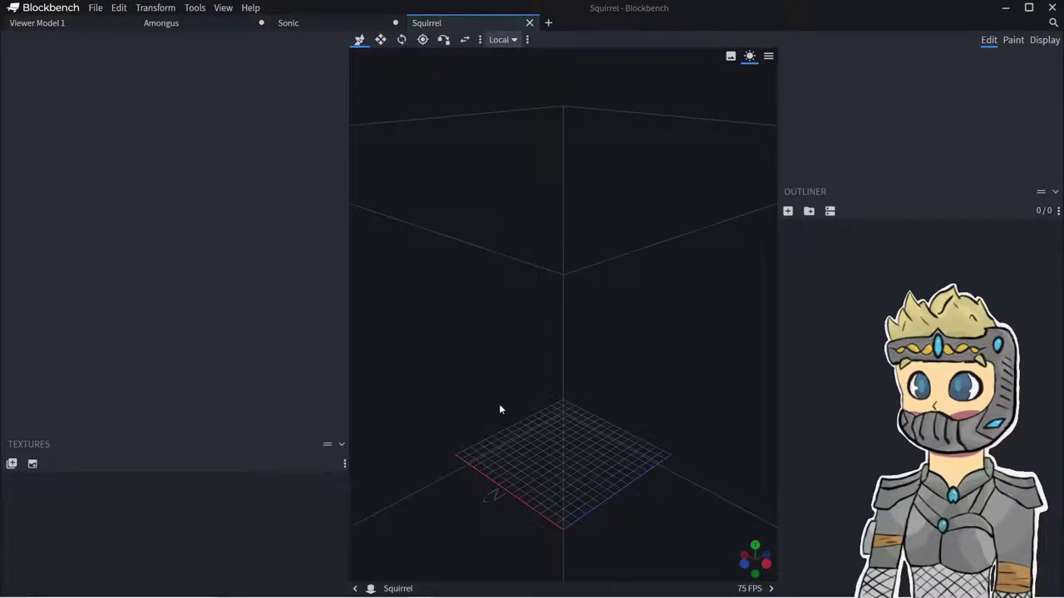
# - Create a group named Squirrel and a nested group inside it named Head
pyautogui.click(808, 212)
pyautogui.doubleClick(809, 227)
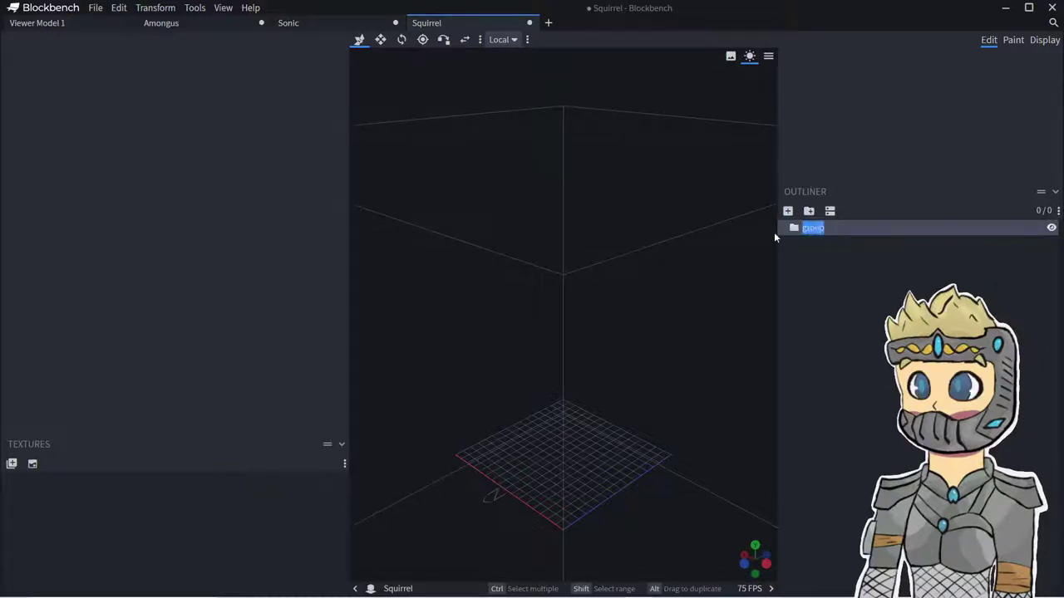
pyautogui.write('Squirrel')
pyautogui.press('Return')
pyautogui.click(809, 211)
pyautogui.doubleClick(819, 243)
pyautogui.write('Head')
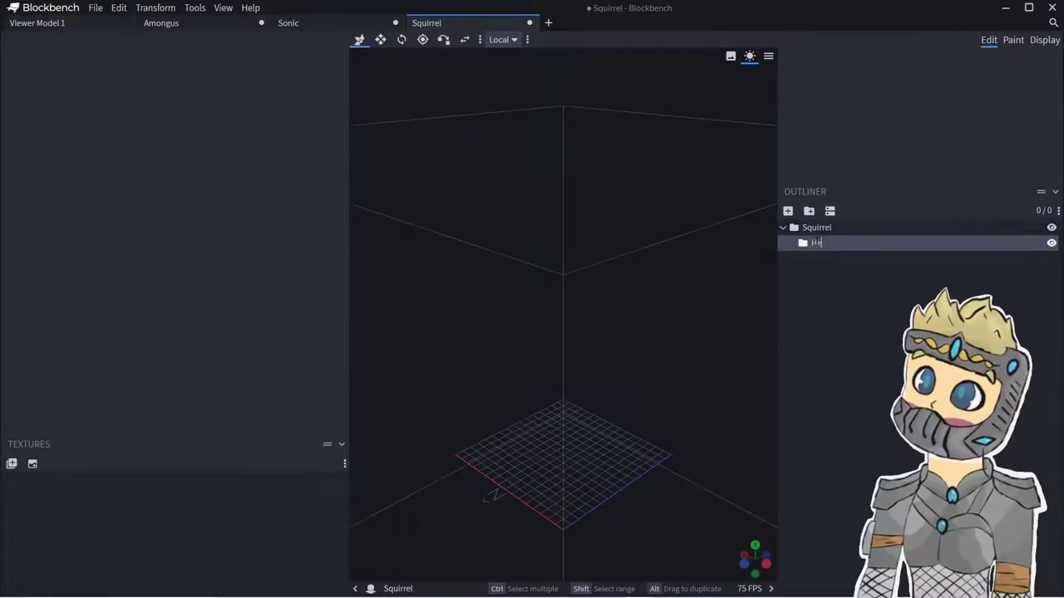
# - Add a cube to the Head group and place it at position 8, 3, 0
pyautogui.click(788, 211)
pyautogui.moveTo(667, 382); pyautogui.dragTo(601, 315)
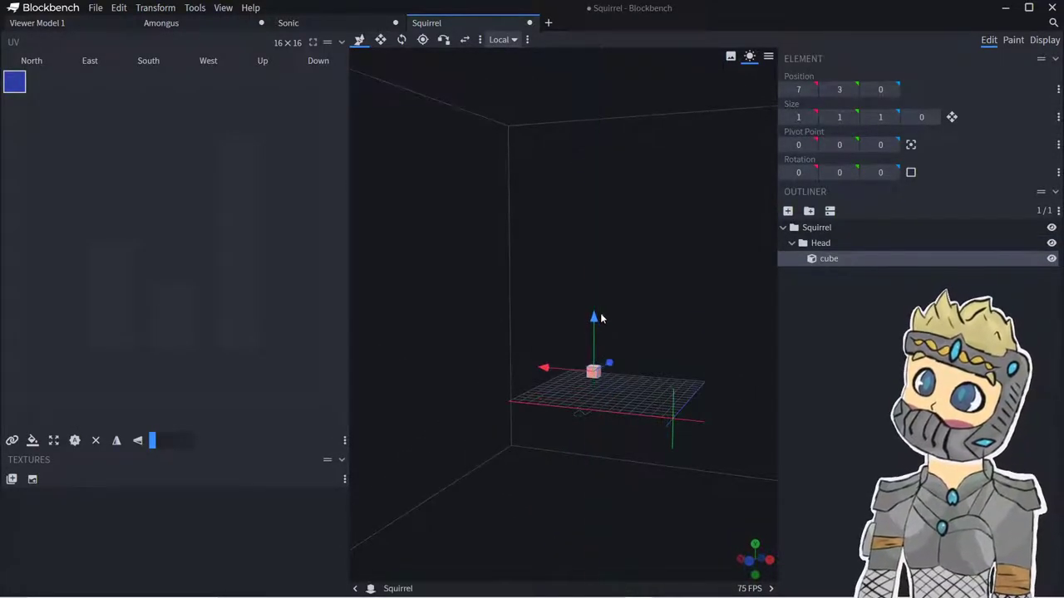
pyautogui.click(380, 39)
pyautogui.moveTo(501, 210); pyautogui.dragTo(480, 152)
pyautogui.click(308, 27)
pyautogui.click(469, 24)
pyautogui.scroll(4, 586, 414)
pyautogui.moveTo(577, 389); pyautogui.dragTo(562, 391)
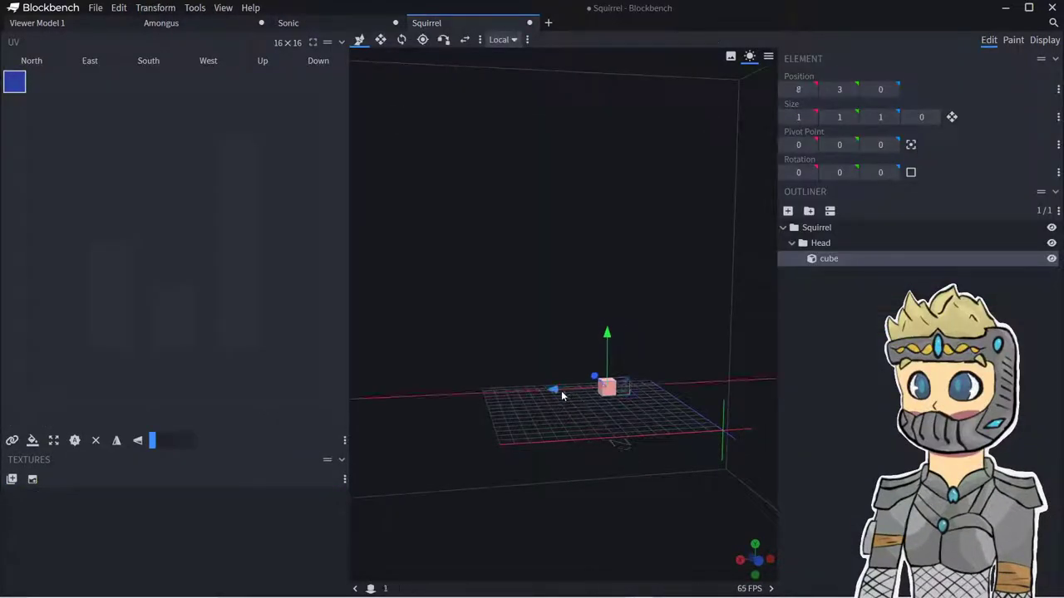
# - Enlarge the cube in width, height and depth to form the squirrel's head block
pyautogui.click(380, 40)
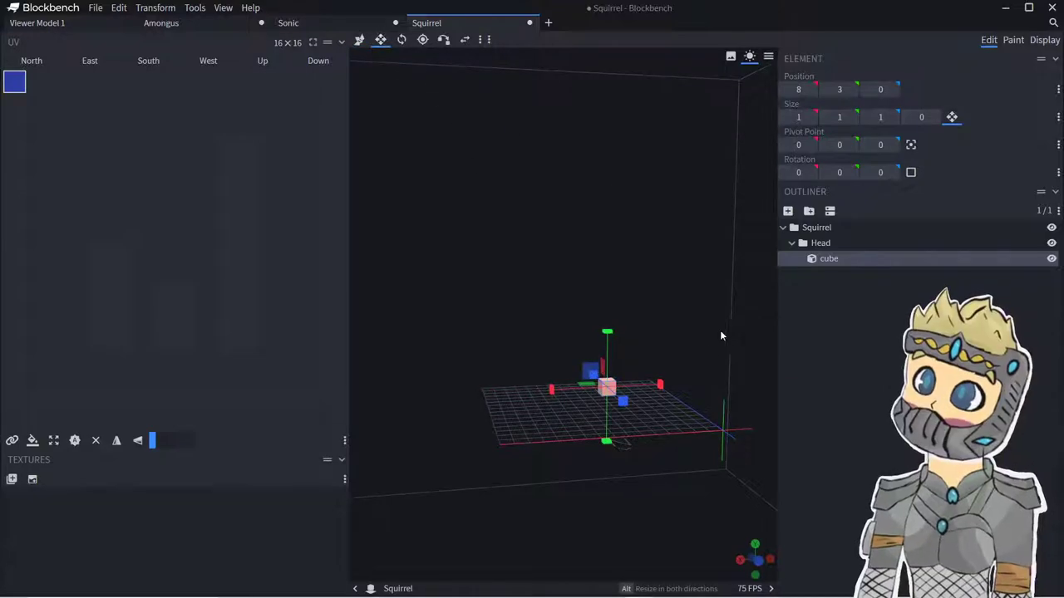
pyautogui.moveTo(657, 389); pyautogui.dragTo(668, 387)
pyautogui.moveTo(683, 442); pyautogui.dragTo(622, 413)
pyautogui.moveTo(573, 362); pyautogui.dragTo(572, 341)
pyautogui.moveTo(623, 394)
pyautogui.mouseDown()
pyautogui.moveTo(686, 389)
pyautogui.moveTo(684, 415)
pyautogui.moveTo(607, 383)
pyautogui.mouseUp()
# - Duplicate the head block and reshape the copy behind it into a 4 × 3 × 5 body block at position 6, 2, 3
pyautogui.rightClick(632, 412)
pyautogui.click(632, 261)
pyautogui.press('s')
pyautogui.moveTo(634, 337); pyautogui.dragTo(635, 357)
pyautogui.moveTo(633, 452); pyautogui.dragTo(634, 467)
pyautogui.moveTo(667, 504); pyautogui.dragTo(649, 441)
pyautogui.moveTo(582, 457); pyautogui.dragTo(561, 544)
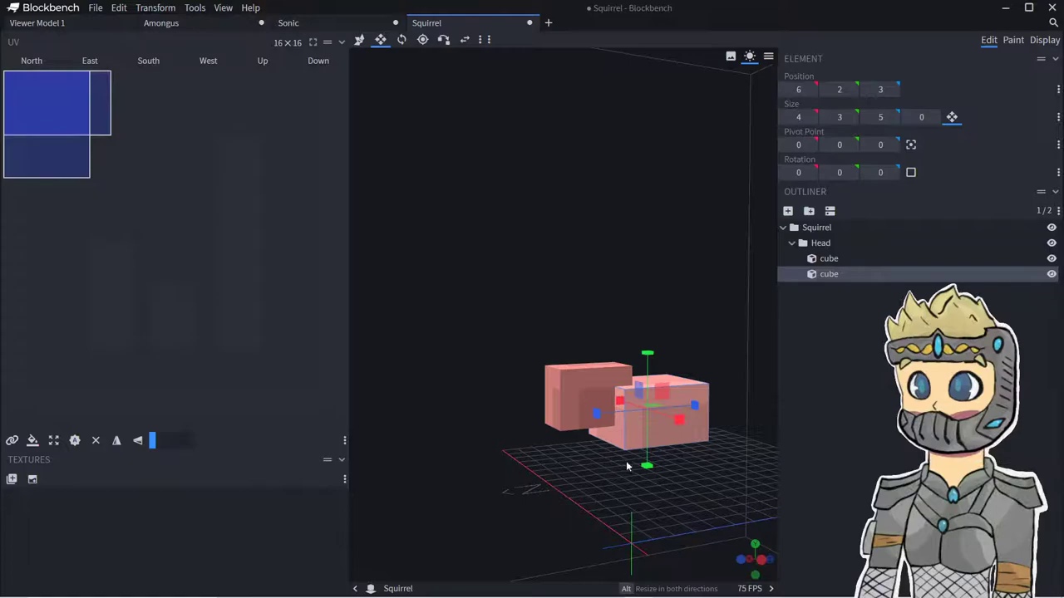
# - Shorten the body block from its underside to a height of 2 at position 6, 3, 3
pyautogui.moveTo(644, 466)
pyautogui.mouseDown()
pyautogui.moveTo(639, 449)
pyautogui.moveTo(630, 470)
pyautogui.mouseUp()
pyautogui.moveTo(630, 498); pyautogui.dragTo(575, 447, button='right')
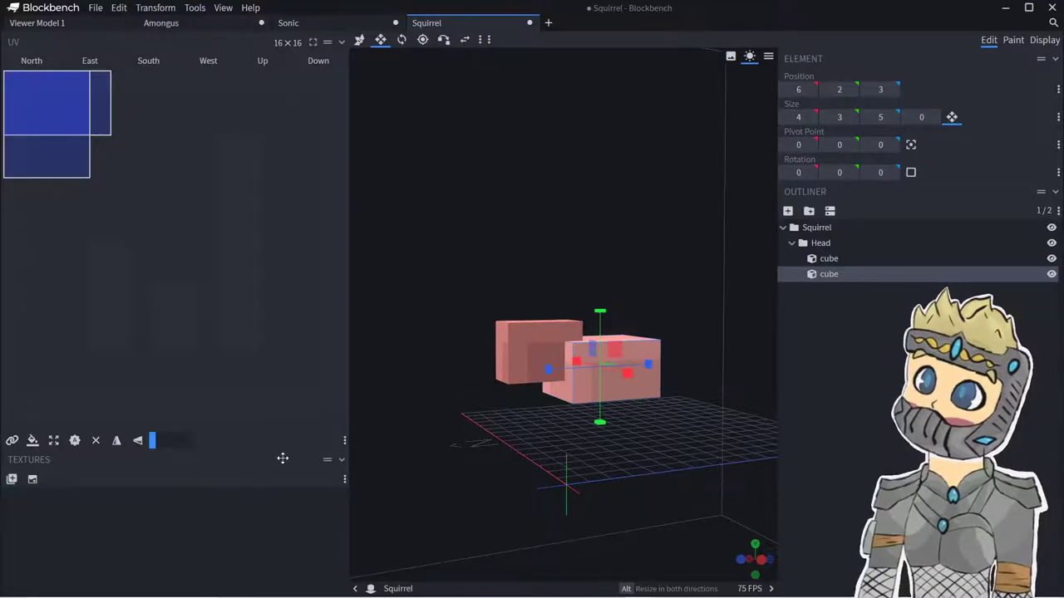
pyautogui.scroll(5, 468, 497)
pyautogui.moveTo(622, 451)
pyautogui.mouseDown()
pyautogui.moveTo(623, 438)
pyautogui.moveTo(636, 443)
pyautogui.mouseUp()
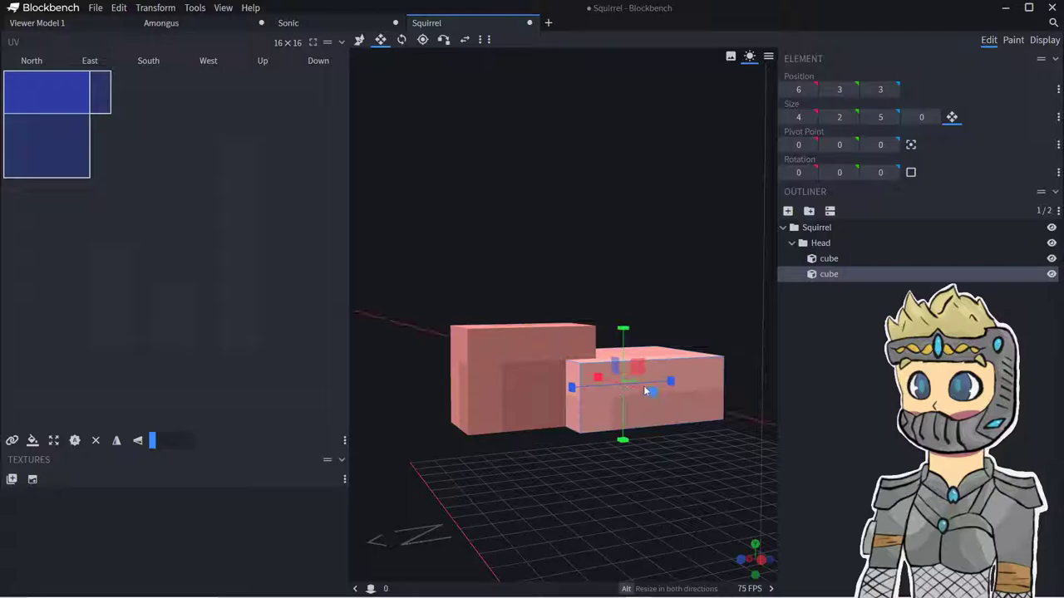
pyautogui.moveTo(657, 403); pyautogui.dragTo(601, 382)
pyautogui.moveTo(622, 441)
pyautogui.mouseDown()
pyautogui.moveTo(622, 452)
pyautogui.moveTo(621, 441)
pyautogui.mouseUp()
pyautogui.moveTo(653, 393); pyautogui.dragTo(661, 399)
pyautogui.moveTo(504, 529); pyautogui.dragTo(578, 540)
pyautogui.moveTo(590, 373); pyautogui.dragTo(576, 371)
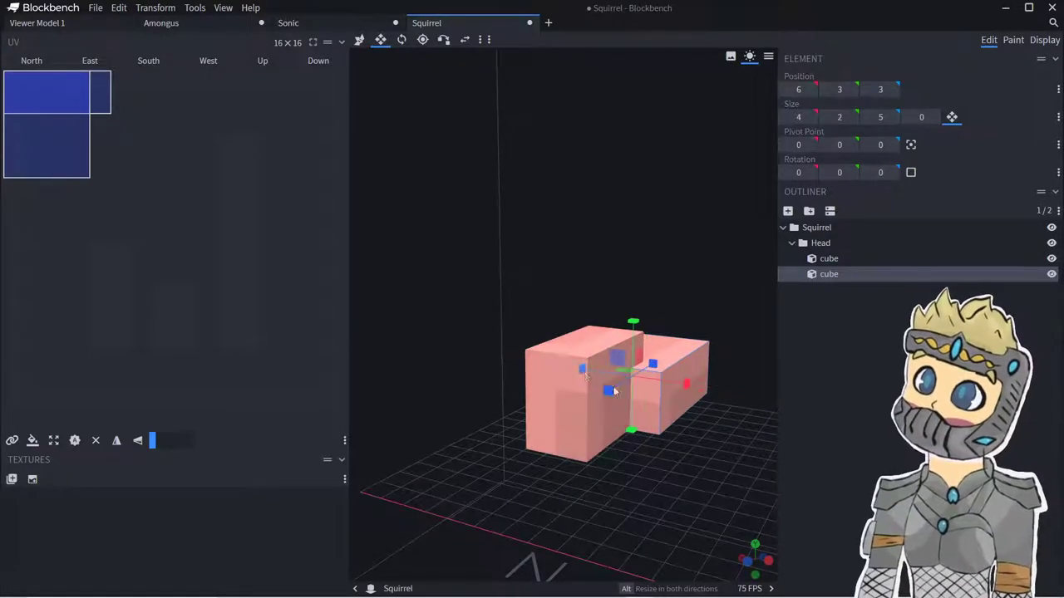
pyautogui.click(625, 476)
pyautogui.moveTo(625, 476); pyautogui.dragTo(574, 457)
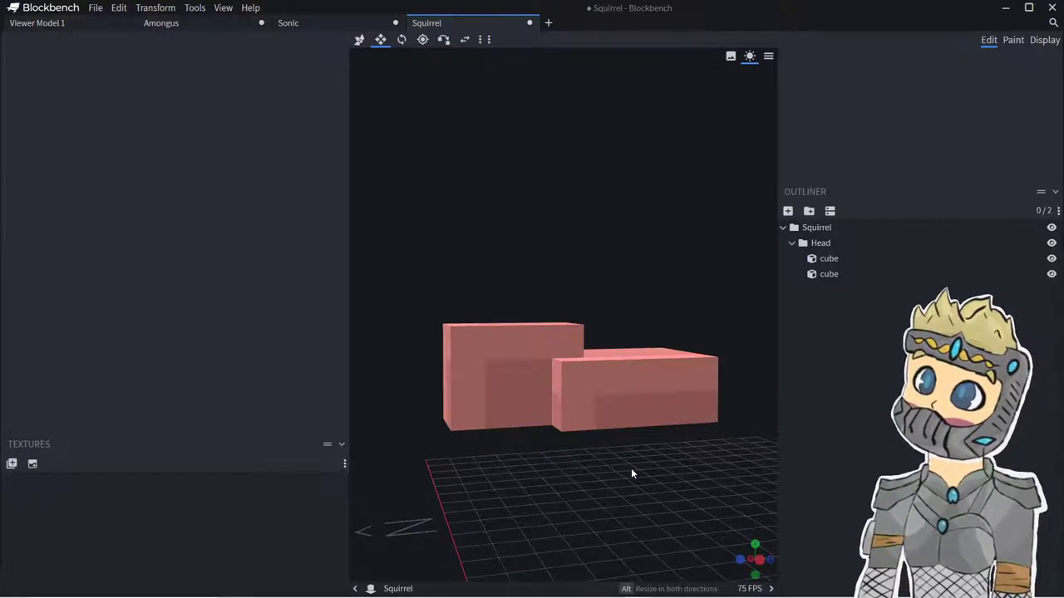
# - Duplicate the body block, shrink the copy to 1 × 2 × 2 and place it at position 5, 3, 4 as a limb
pyautogui.click(636, 374)
pyautogui.rightClick(636, 373)
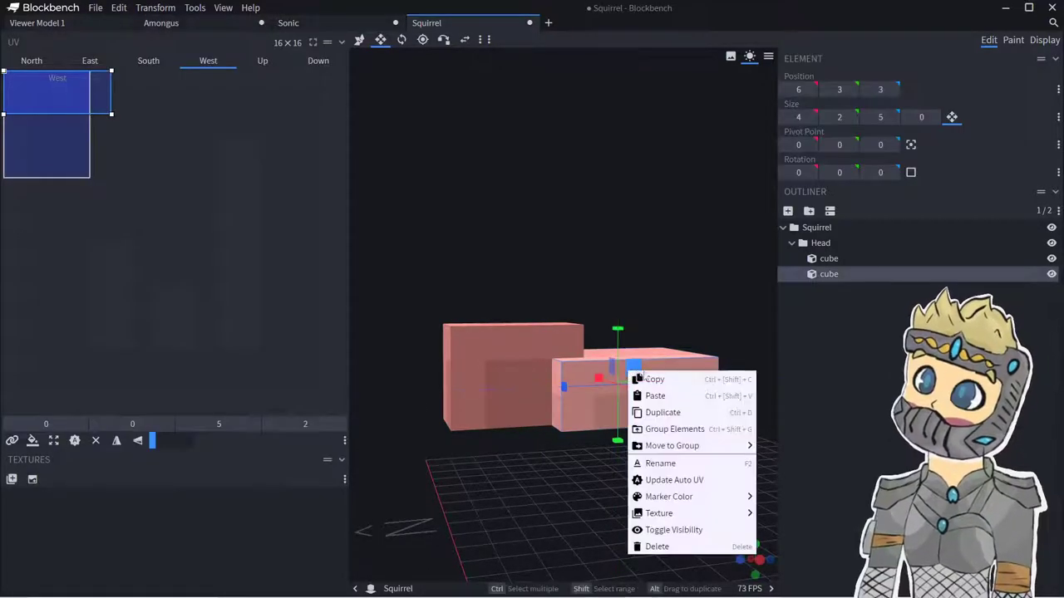
pyautogui.click(665, 416)
pyautogui.moveTo(650, 264); pyautogui.dragTo(545, 280)
pyautogui.moveTo(572, 383); pyautogui.dragTo(548, 380)
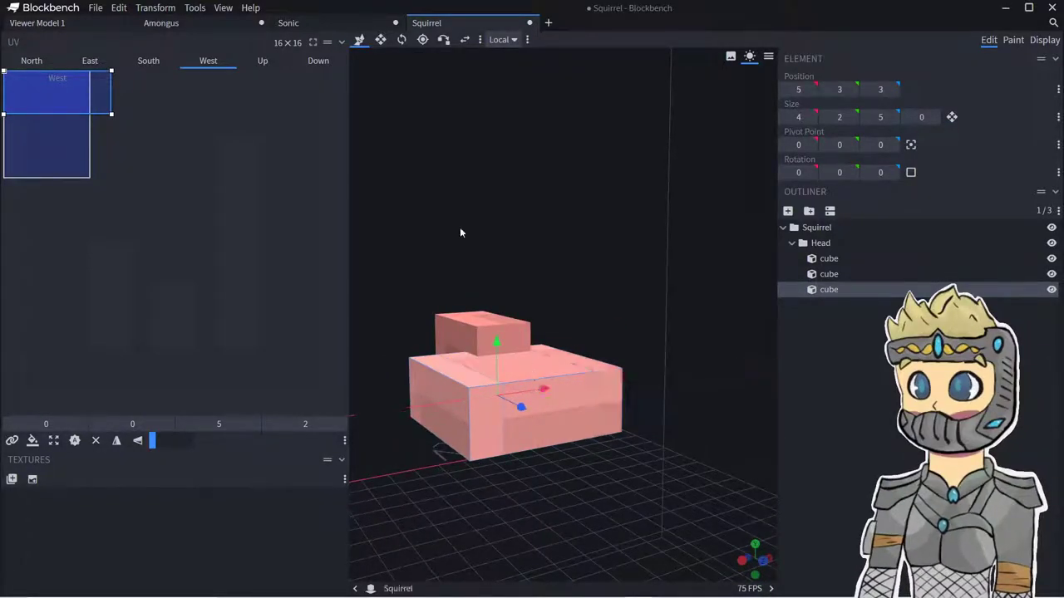
pyautogui.click(381, 40)
pyautogui.moveTo(362, 133); pyautogui.dragTo(420, 139)
pyautogui.moveTo(516, 400); pyautogui.dragTo(543, 424)
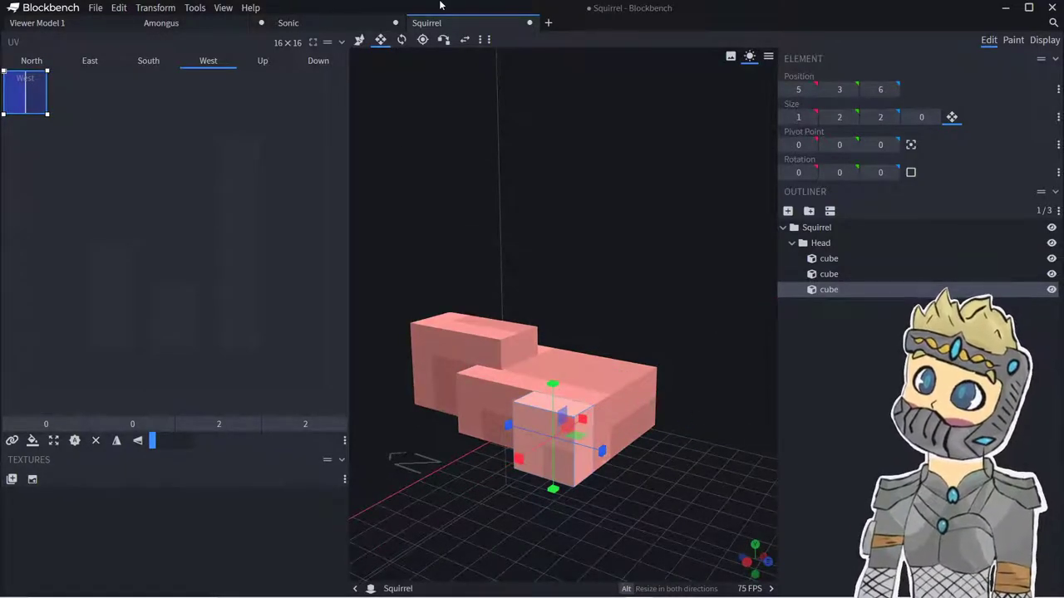
pyautogui.click(358, 41)
pyautogui.moveTo(588, 450); pyautogui.dragTo(524, 432)
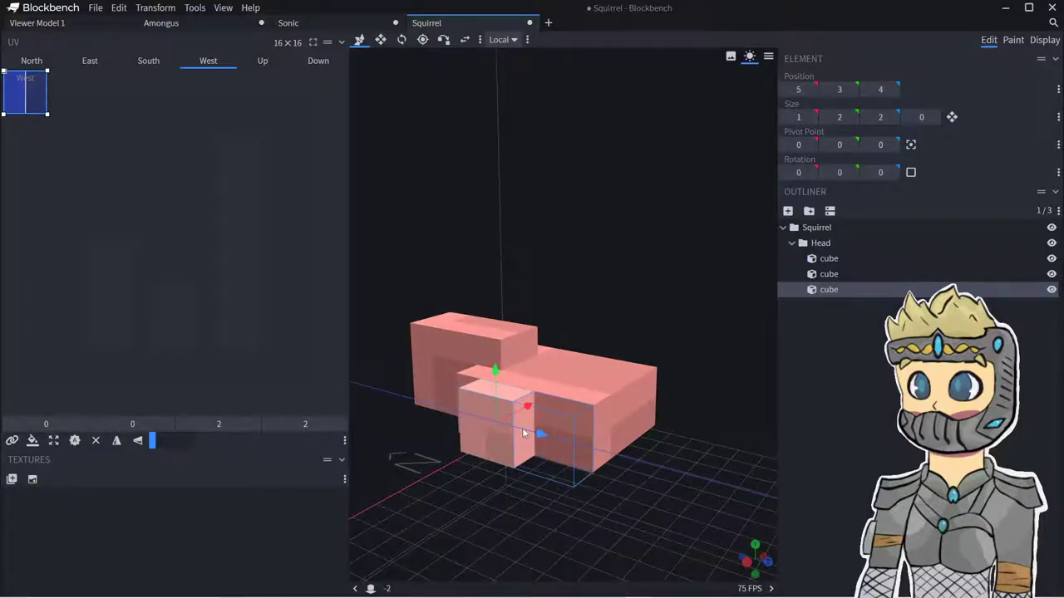
# - Narrow the body block on both of its long sides
pyautogui.click(524, 431)
pyautogui.click(379, 39)
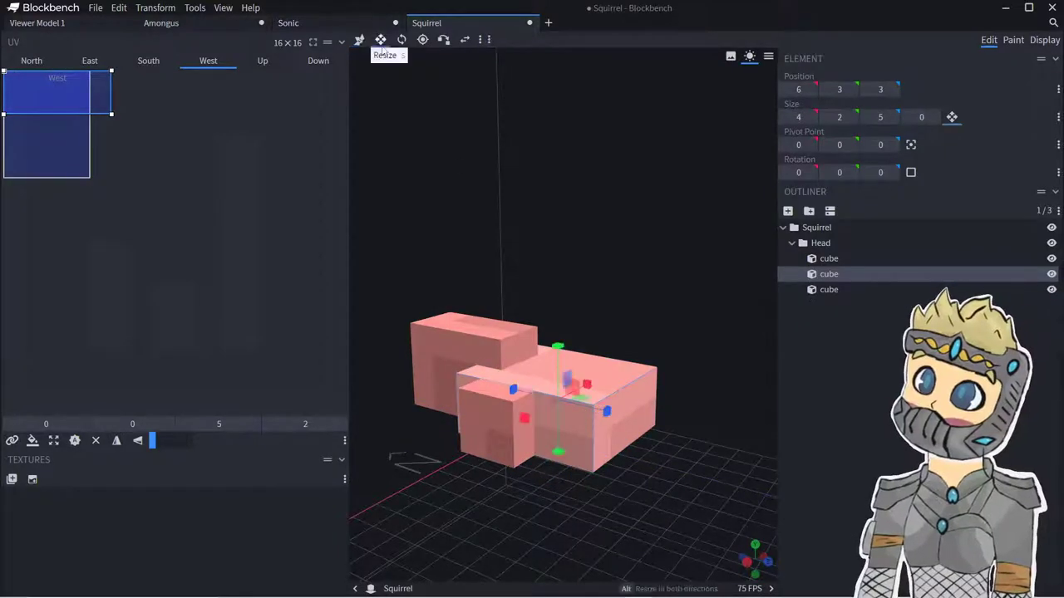
pyautogui.moveTo(524, 414); pyautogui.dragTo(536, 413)
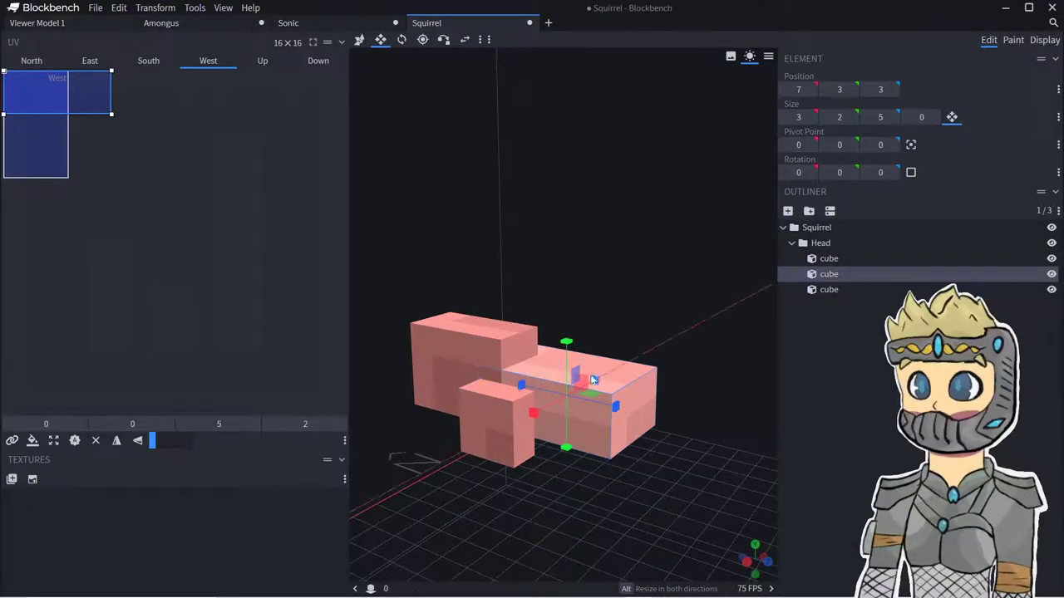
pyautogui.moveTo(591, 381); pyautogui.dragTo(585, 380)
# - Move the small limb block against the body's side at position 6, 3, 3
pyautogui.click(497, 392)
pyautogui.click(360, 40)
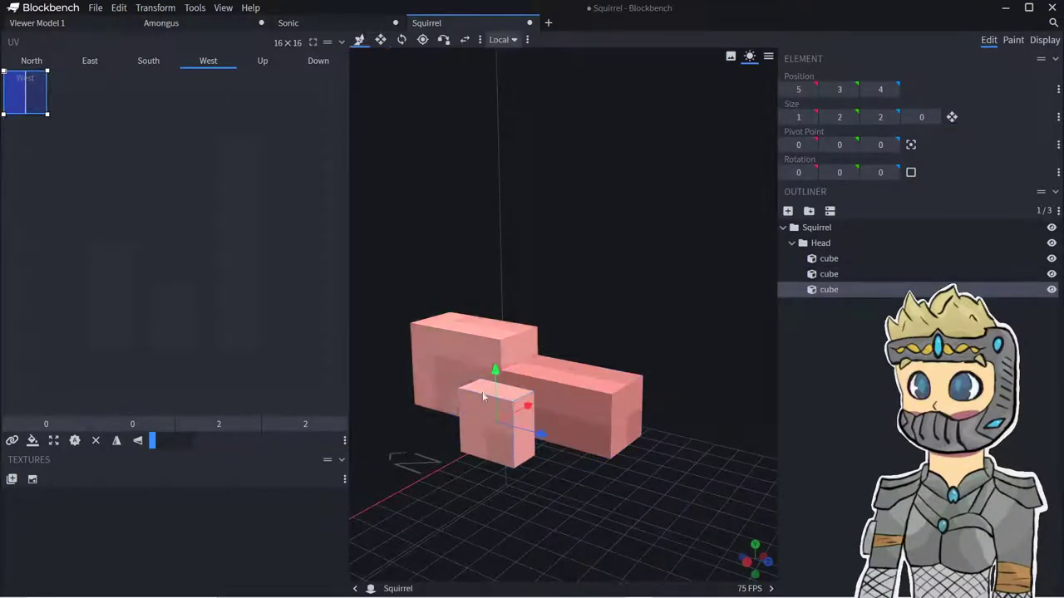
pyautogui.moveTo(527, 407); pyautogui.dragTo(549, 397)
pyautogui.moveTo(503, 465); pyautogui.dragTo(607, 487)
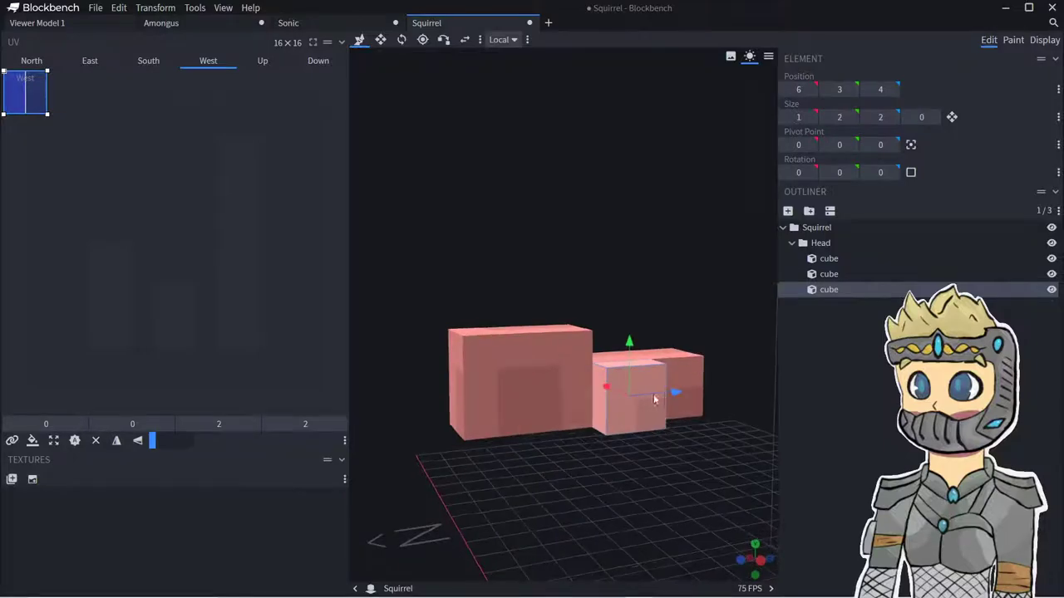
pyautogui.moveTo(655, 400); pyautogui.dragTo(646, 396)
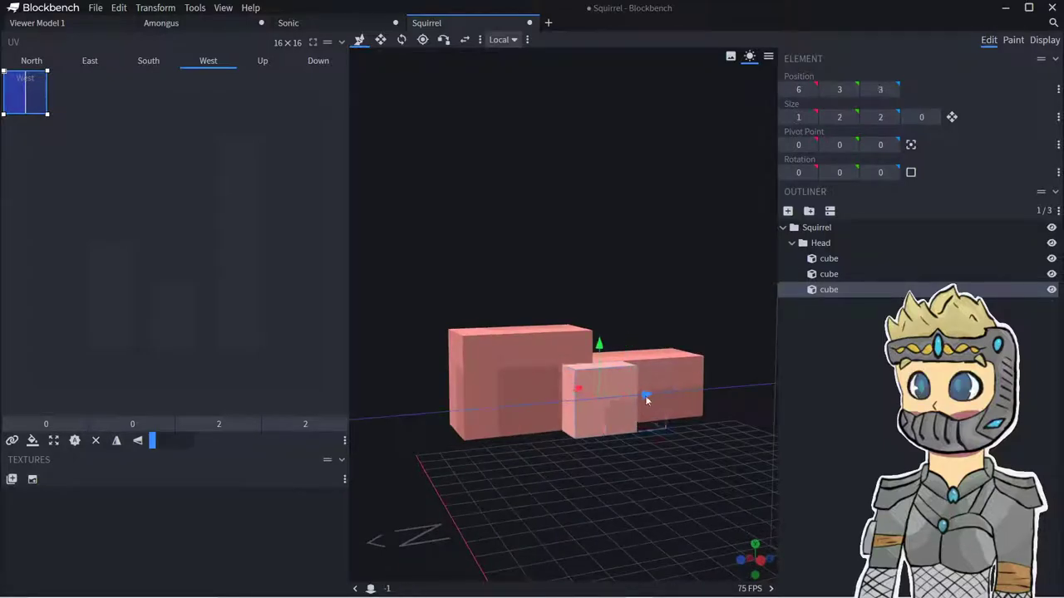
# - Set the limb block's pivot point to 7, 4, 4 and rotate it 22.5° around the X axis
pyautogui.rightClick(595, 408)
pyautogui.click(423, 40)
pyautogui.moveTo(600, 316); pyautogui.dragTo(575, 325)
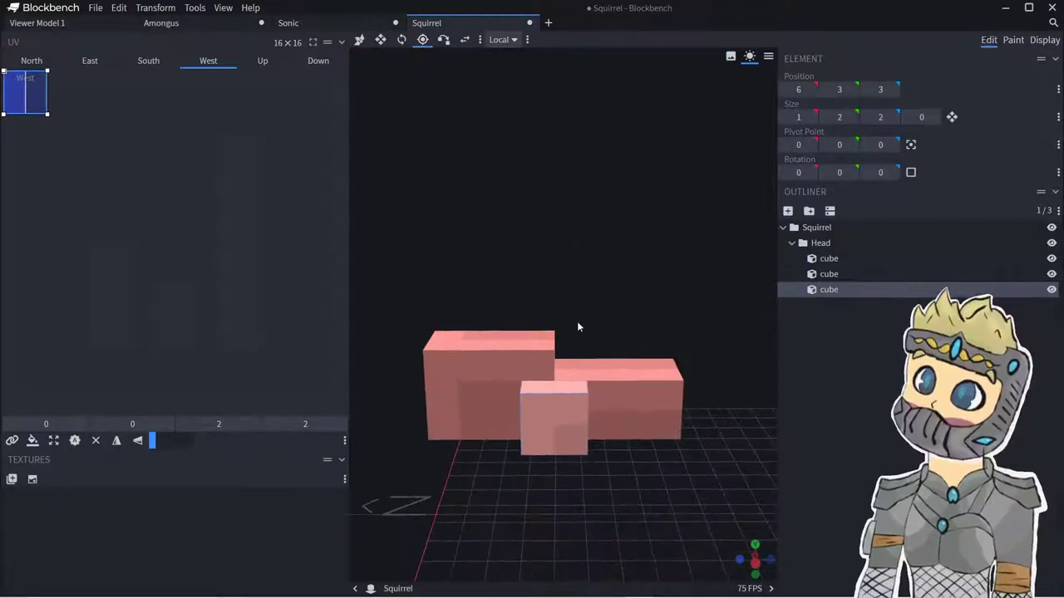
pyautogui.scroll(-8, 582, 337)
pyautogui.moveTo(696, 473); pyautogui.dragTo(678, 476)
pyautogui.moveTo(558, 441); pyautogui.dragTo(551, 384)
pyautogui.moveTo(524, 338); pyautogui.dragTo(524, 291)
pyautogui.moveTo(461, 300); pyautogui.dragTo(551, 313)
pyautogui.scroll(5, 551, 313)
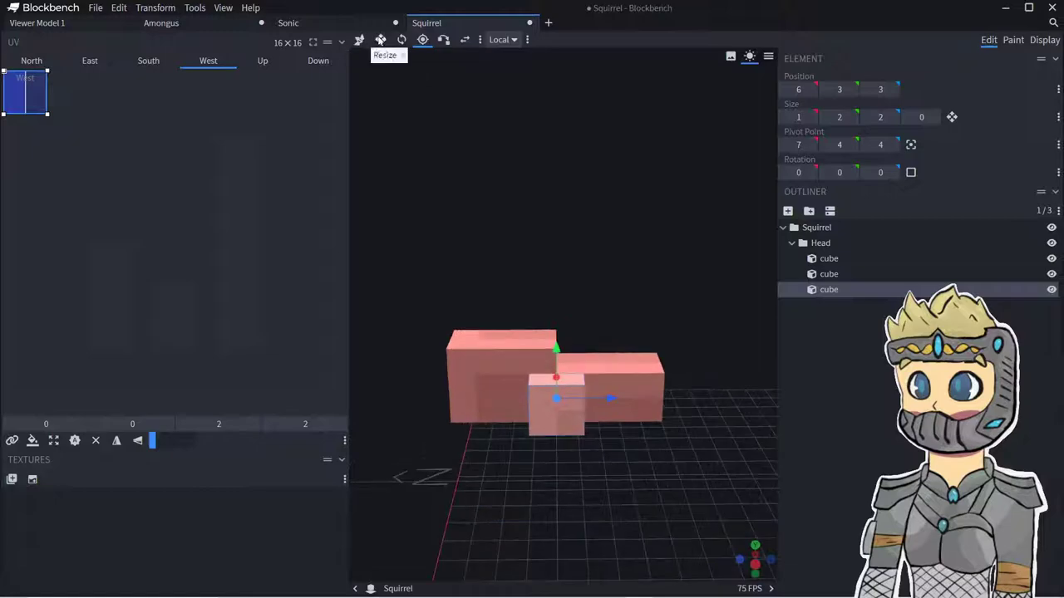
pyautogui.click(401, 39)
pyautogui.moveTo(582, 367); pyautogui.dragTo(569, 403)
# - Duplicate the rotated limb block and place the copy on the body's opposite side at position 9, 3, 3
pyautogui.rightClick(562, 414)
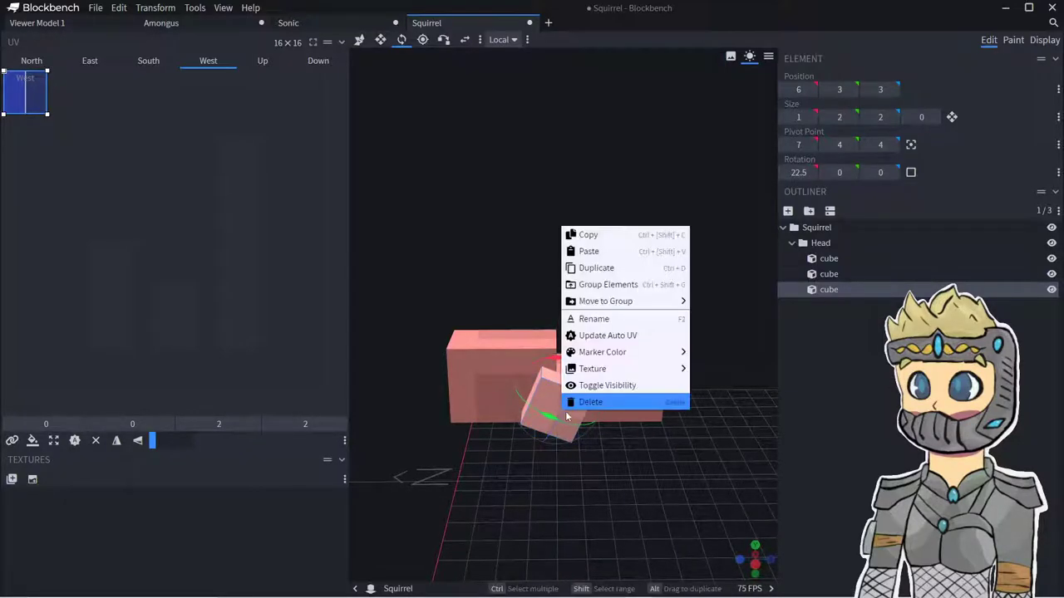
pyautogui.click(581, 268)
pyautogui.moveTo(605, 299); pyautogui.dragTo(586, 363)
pyautogui.click(528, 367)
pyautogui.click(468, 370)
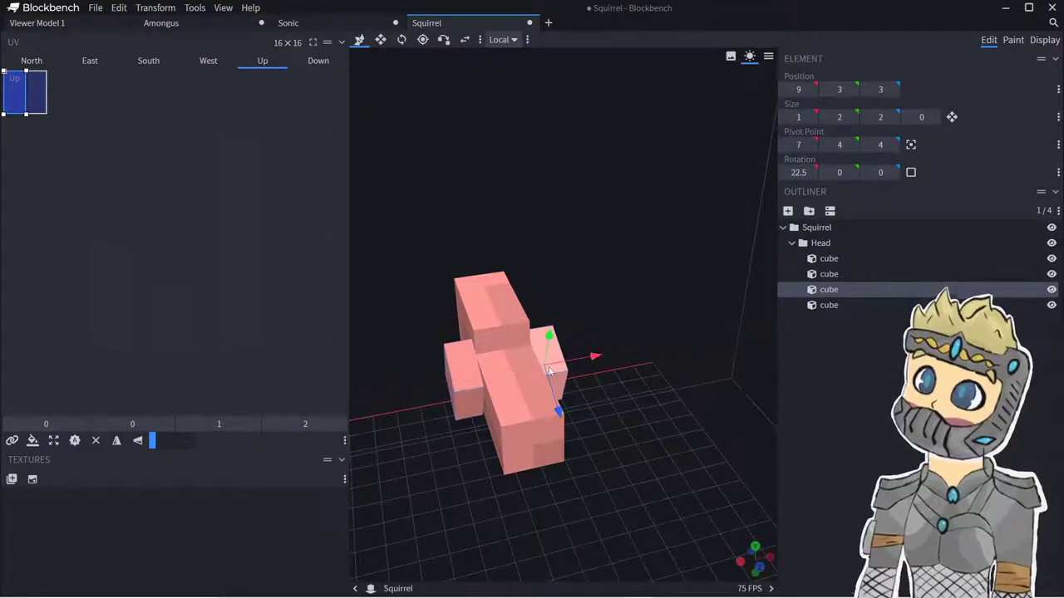
# - Duplicate the limb block at X 9 and reshape the copy into a 1 × 2 × 1 lower segment at position 9, 1, 4
pyautogui.rightClick(543, 363)
pyautogui.click(582, 409)
pyautogui.moveTo(582, 411); pyautogui.dragTo(542, 397)
pyautogui.scroll(2, 542, 396)
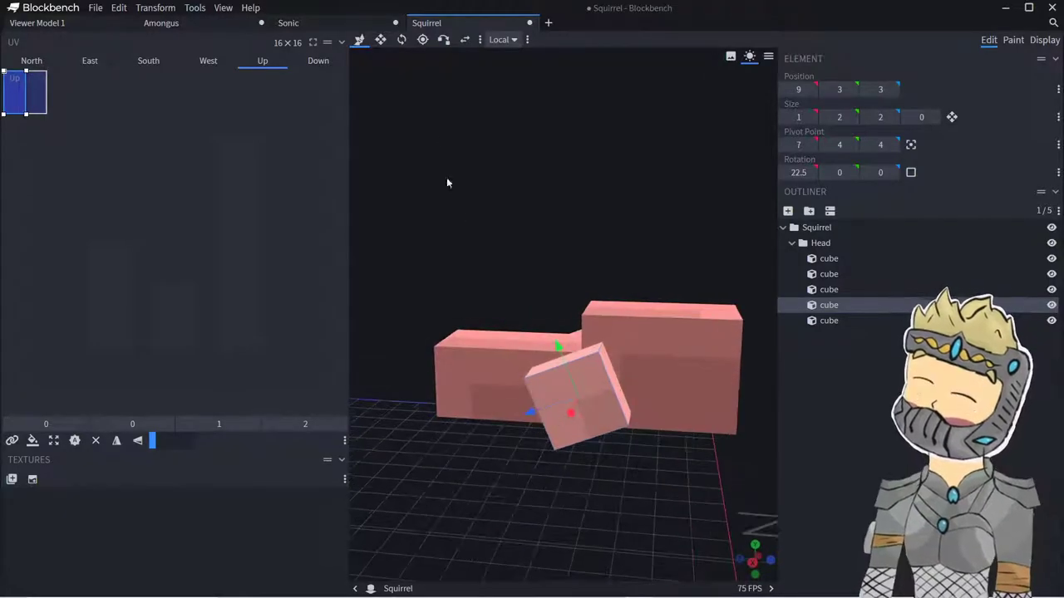
pyautogui.click(381, 40)
pyautogui.moveTo(600, 455); pyautogui.dragTo(622, 453)
pyautogui.moveTo(634, 506); pyautogui.dragTo(602, 489)
pyautogui.moveTo(610, 527); pyautogui.dragTo(625, 562)
pyautogui.moveTo(635, 533); pyautogui.dragTo(668, 517, button='right')
pyautogui.moveTo(681, 508)
pyautogui.mouseDown()
pyautogui.moveTo(661, 509)
pyautogui.moveTo(687, 501)
pyautogui.mouseUp()
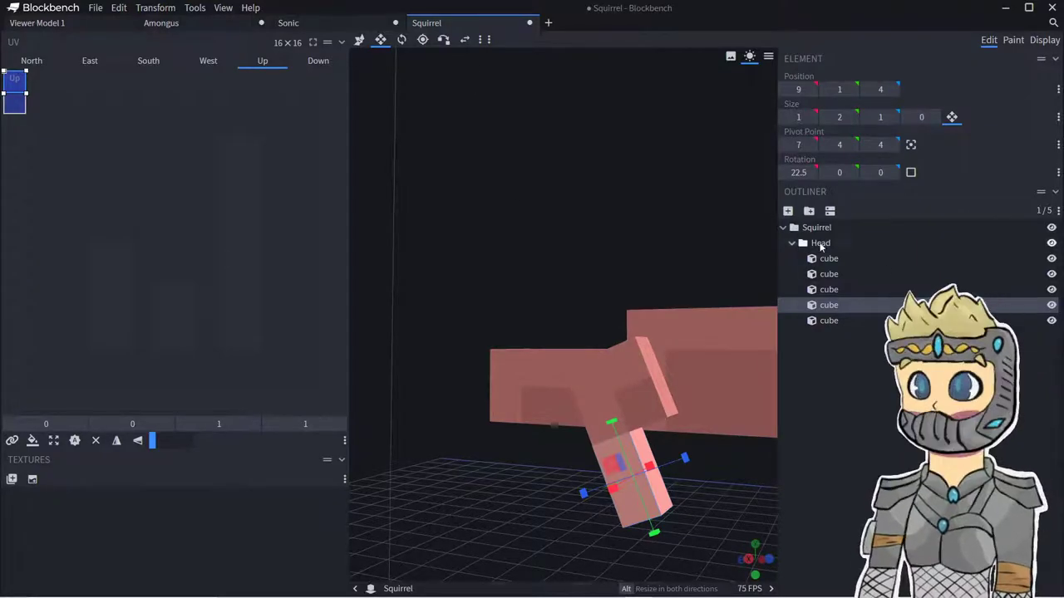
# - Create a group named Torso inside Head and a nested group inside it named Ularm
pyautogui.click(818, 243)
pyautogui.click(809, 211)
pyautogui.doubleClick(841, 336)
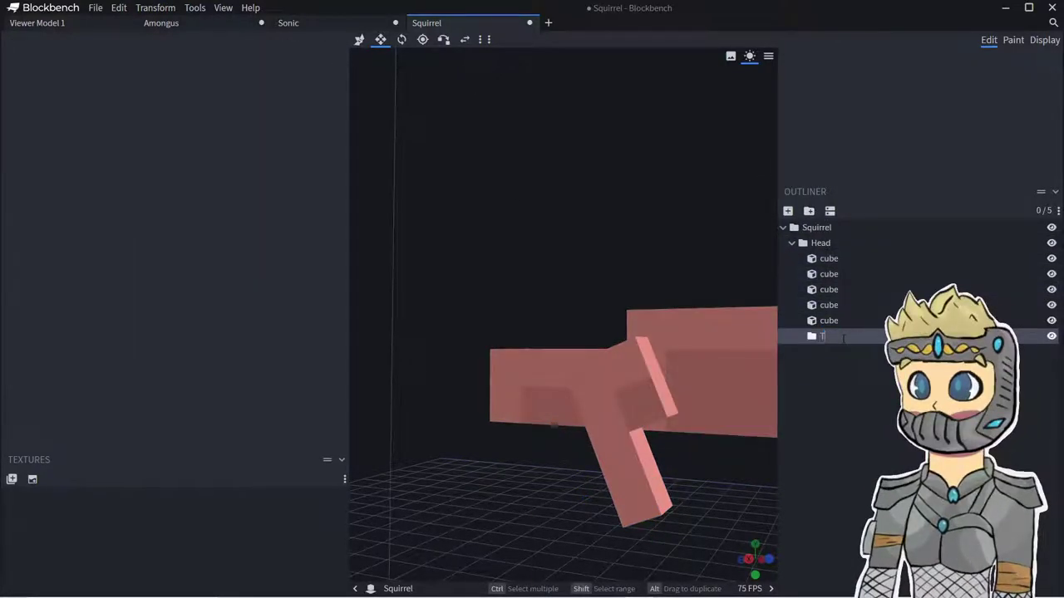
pyautogui.write('Torso')
pyautogui.press('Return')
pyautogui.click(809, 210)
pyautogui.doubleClick(836, 352)
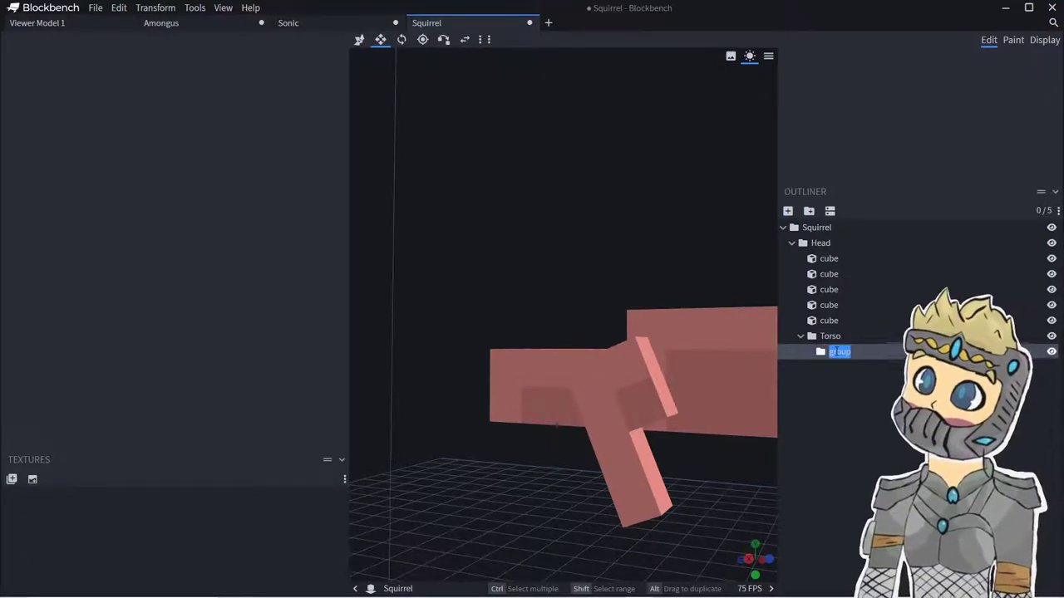
pyautogui.write('Ularm')
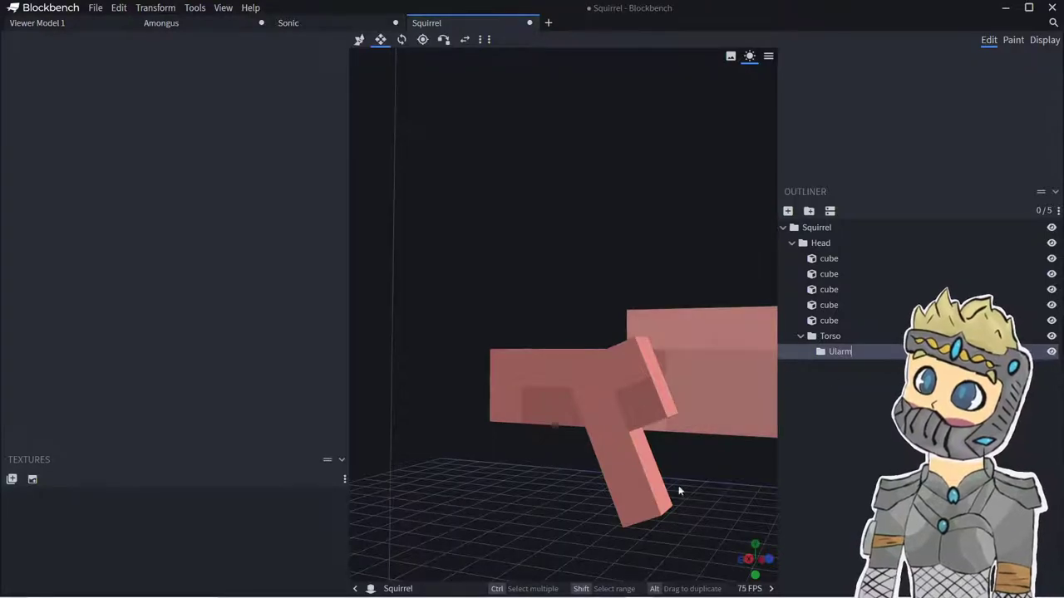
# - Move the upper and lower blocks of the limb at X 9 into the Ularm group
pyautogui.click(661, 480)
pyautogui.moveTo(829, 305); pyautogui.dragTo(839, 352)
pyautogui.click(613, 386)
pyautogui.moveTo(829, 305); pyautogui.dragTo(843, 350)
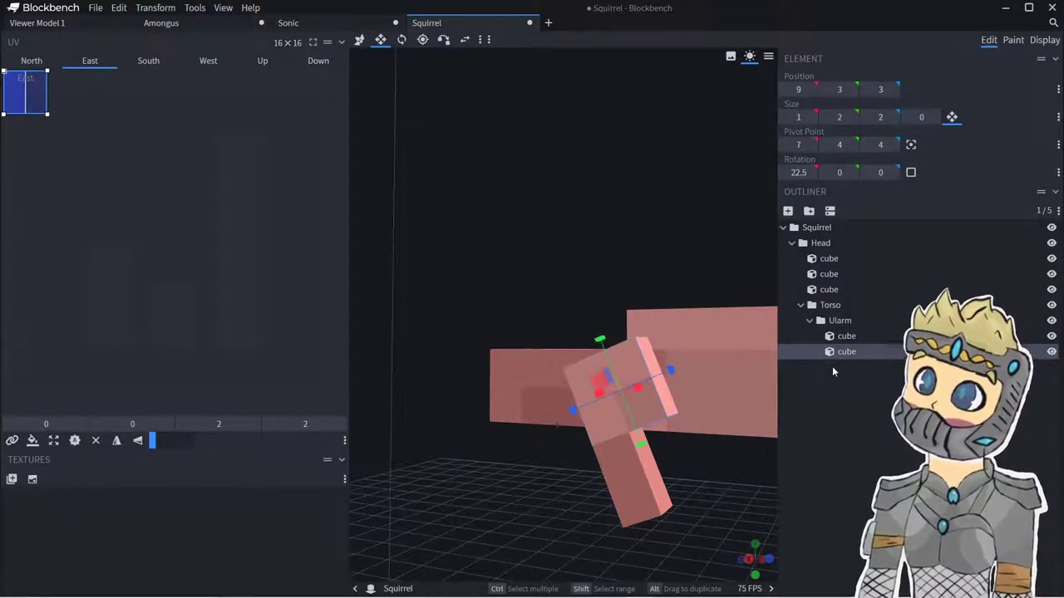
# - Rotate the whole Ularm group to 45° around the X axis
pyautogui.click(839, 320)
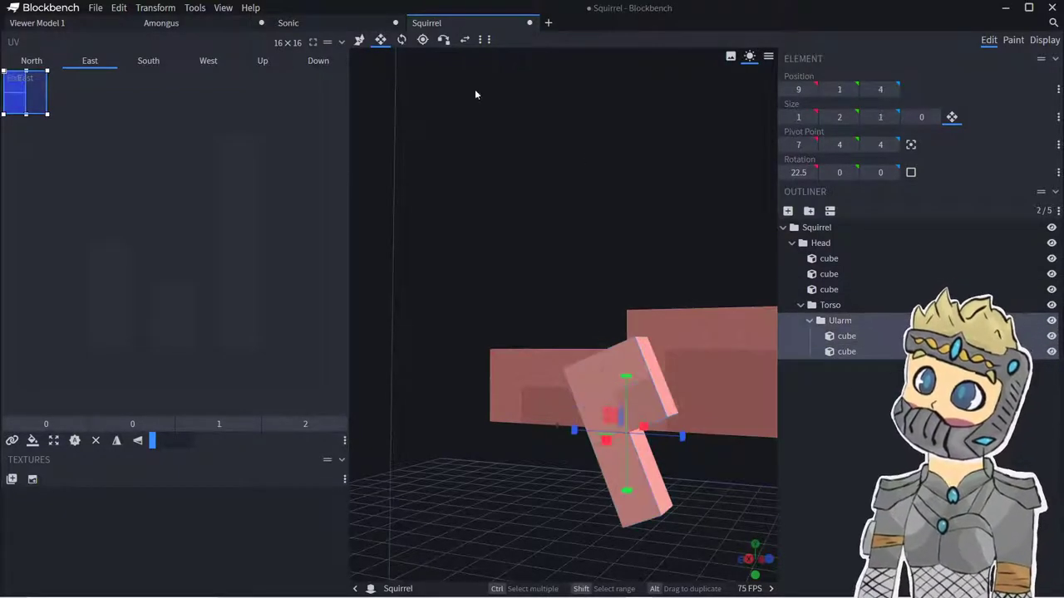
pyautogui.click(402, 40)
pyautogui.moveTo(692, 369); pyautogui.dragTo(682, 351)
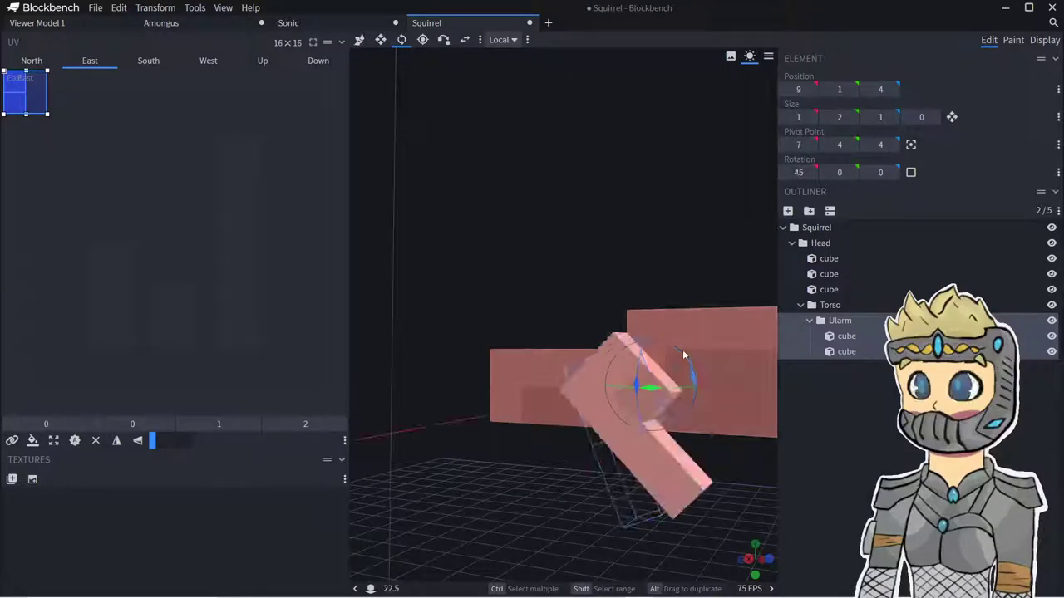
# - Duplicate the limb's lower segment, reshape the copy into a piece bending up toward the head, and select the Ularm group
pyautogui.click(673, 470)
pyautogui.moveTo(674, 471); pyautogui.dragTo(609, 505)
pyautogui.rightClick(648, 489)
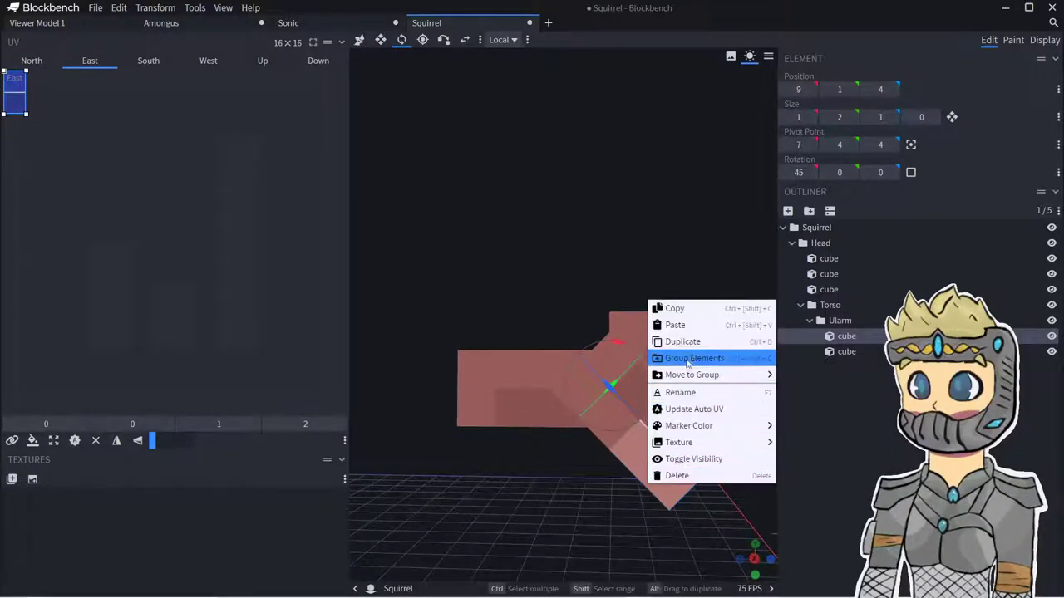
pyautogui.click(690, 342)
pyautogui.click(379, 42)
pyautogui.moveTo(614, 425); pyautogui.dragTo(717, 430)
pyautogui.moveTo(641, 506); pyautogui.dragTo(666, 488)
pyautogui.click(839, 321)
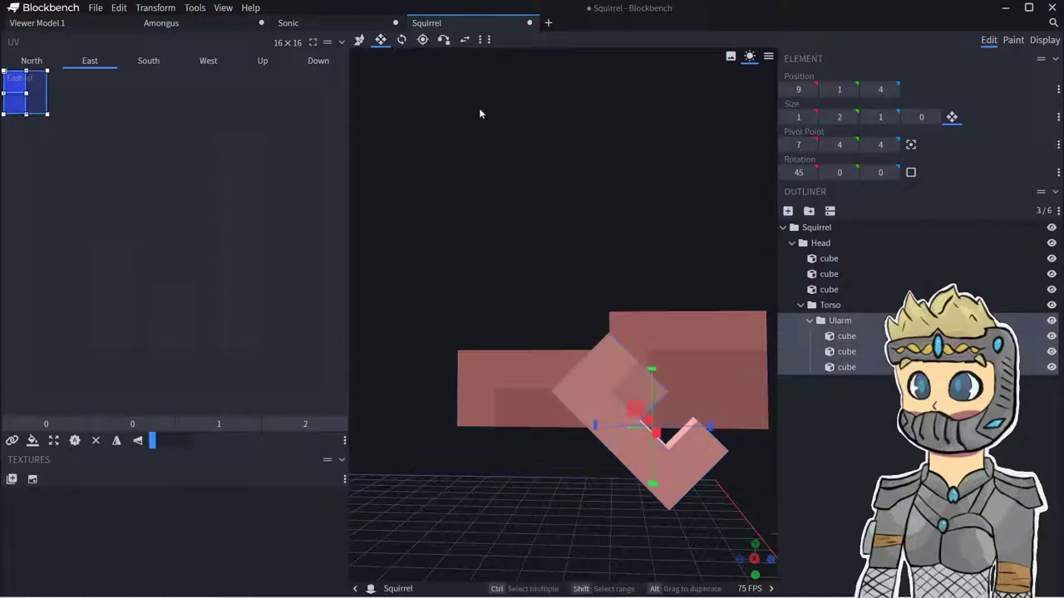
# - Rotate the Ularm group to 22.5° around the X axis and delete the limb's bent end piece
pyautogui.click(401, 39)
pyautogui.moveTo(625, 345); pyautogui.dragTo(665, 499)
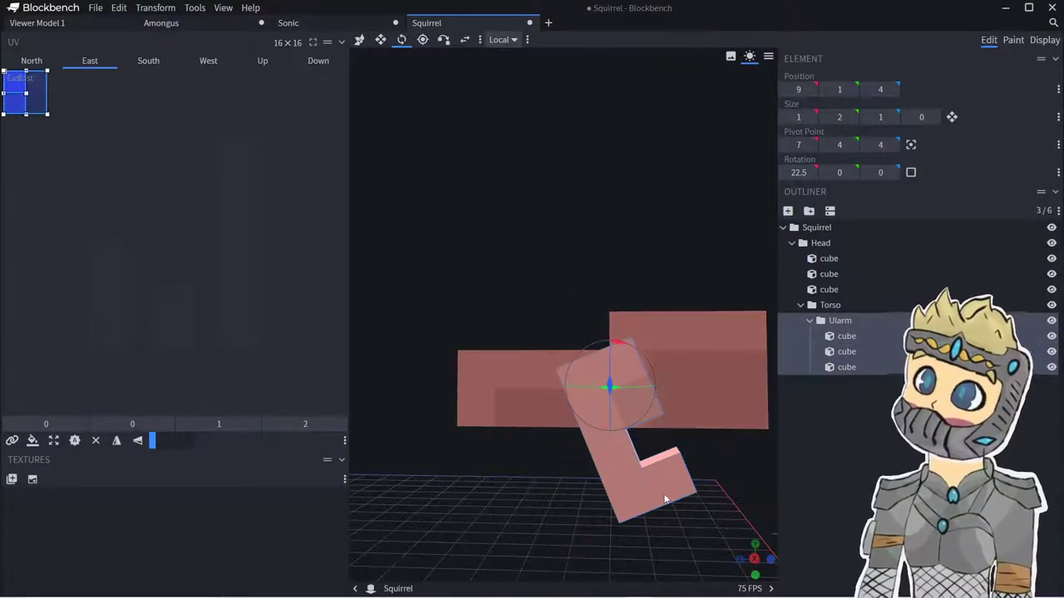
pyautogui.rightClick(665, 500)
pyautogui.click(720, 488)
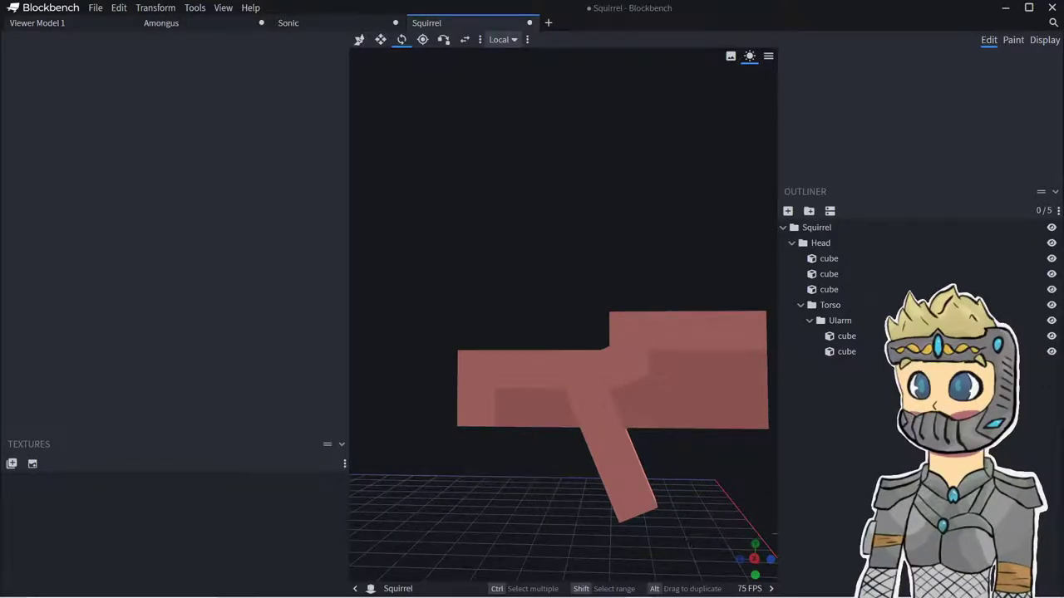
# - Delete the loose tilted limb block beside the body from the Head group
pyautogui.moveTo(526, 536)
pyautogui.mouseDown()
pyautogui.moveTo(477, 552)
pyautogui.moveTo(537, 522)
pyautogui.mouseUp()
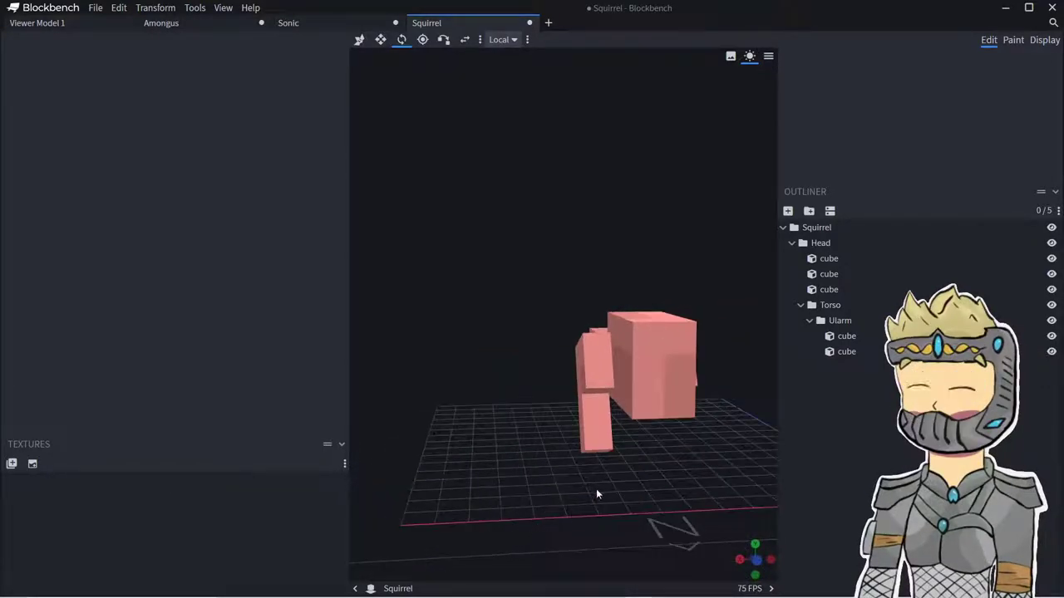
pyautogui.moveTo(595, 487); pyautogui.dragTo(572, 477)
pyautogui.click(568, 447)
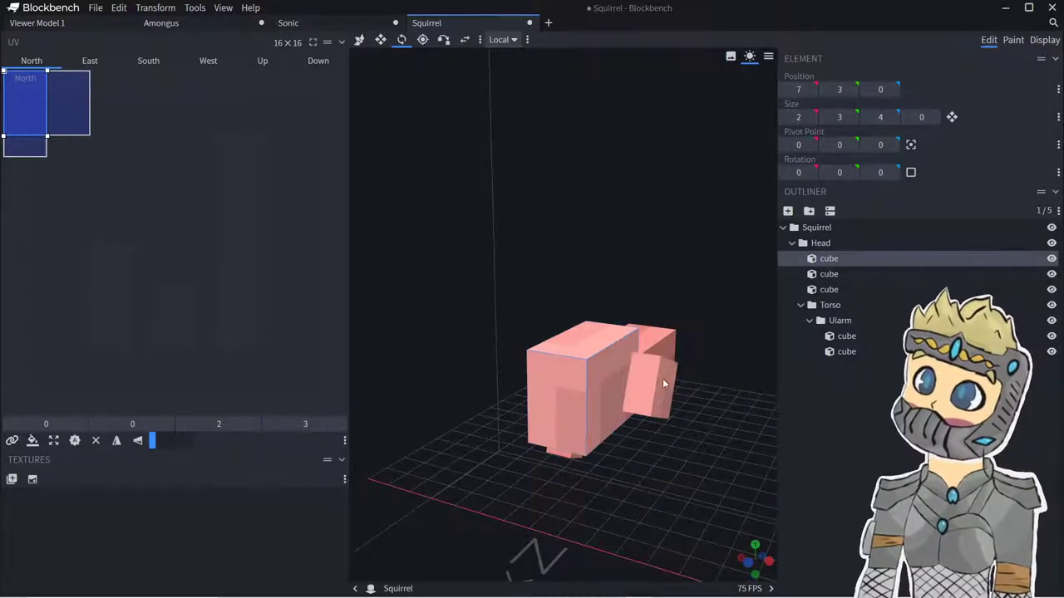
pyautogui.rightClick(663, 384)
pyautogui.click(681, 565)
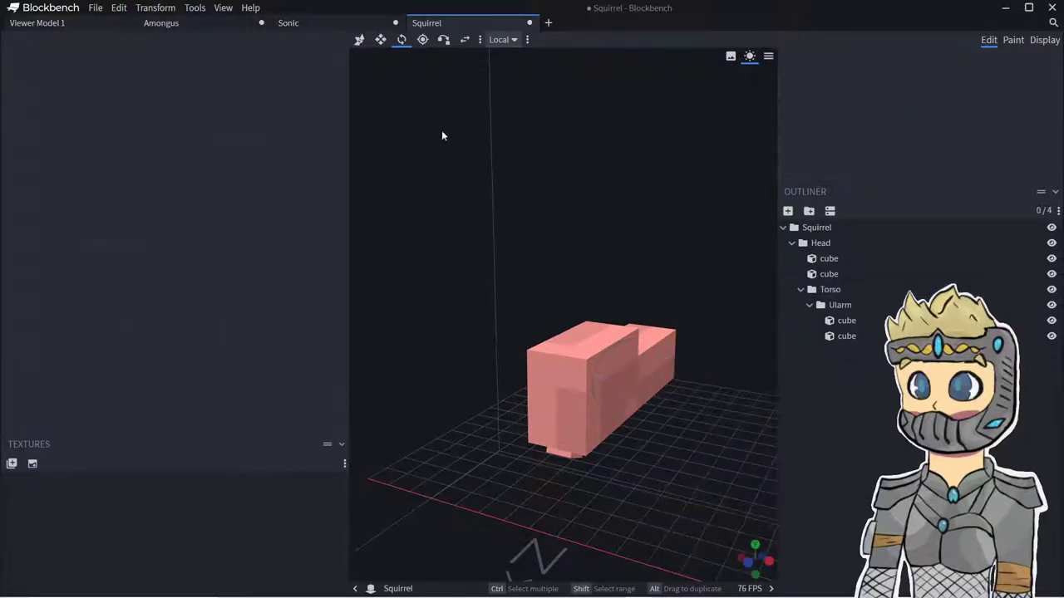
# - Widen the head block to 4 at position 5, 3, 0 and duplicate it in place
pyautogui.click(380, 39)
pyautogui.click(616, 389)
pyautogui.moveTo(628, 396); pyautogui.dragTo(678, 416)
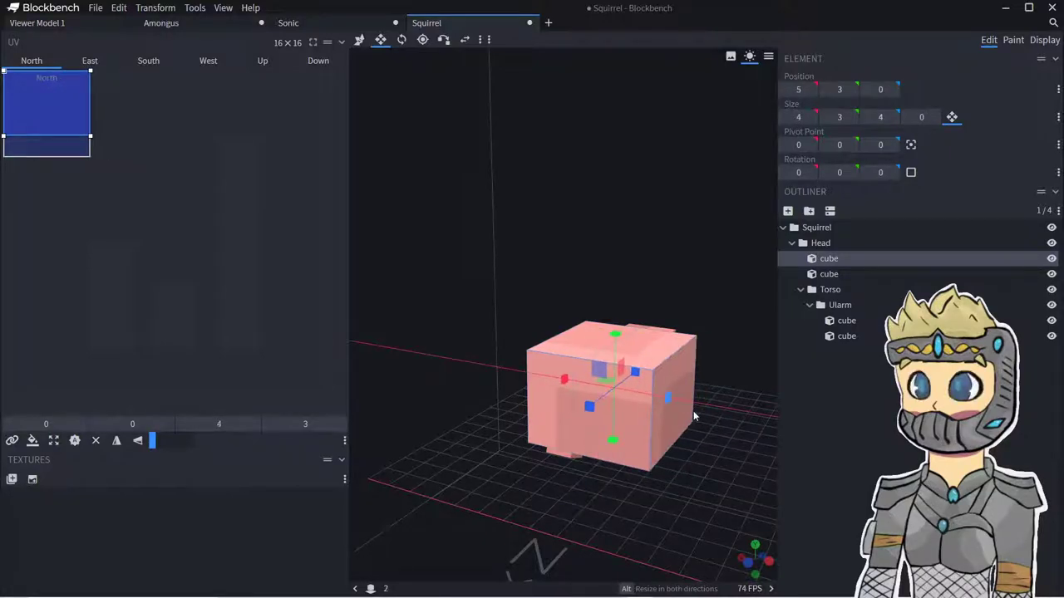
pyautogui.rightClick(625, 395)
pyautogui.click(657, 437)
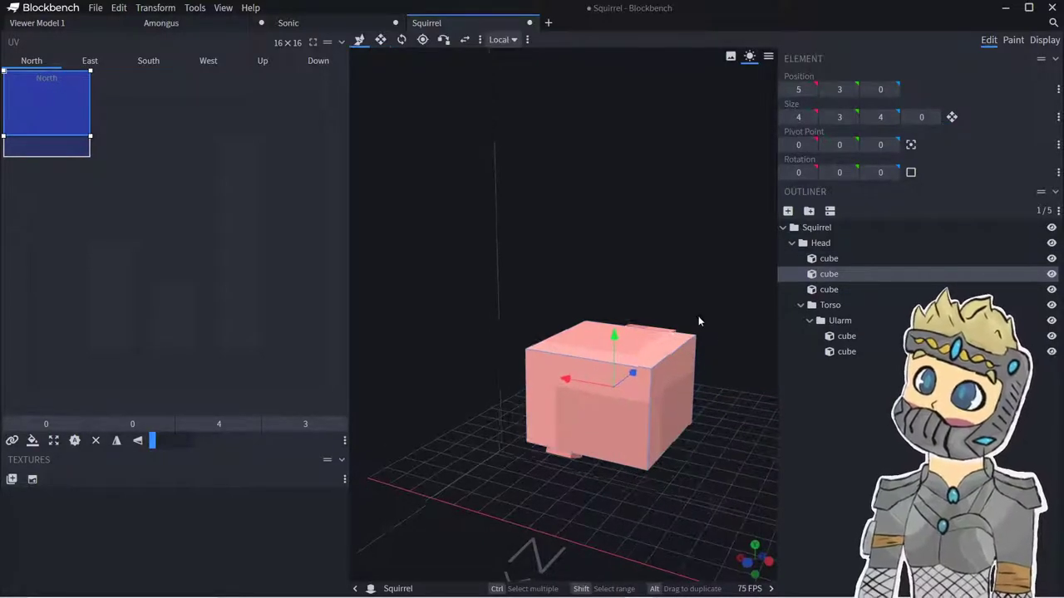
# - Delete the body block and both limb blocks in the Ularm group, keeping only the head block and its copy
pyautogui.moveTo(705, 317); pyautogui.dragTo(622, 293)
pyautogui.moveTo(710, 449); pyautogui.dragTo(653, 479)
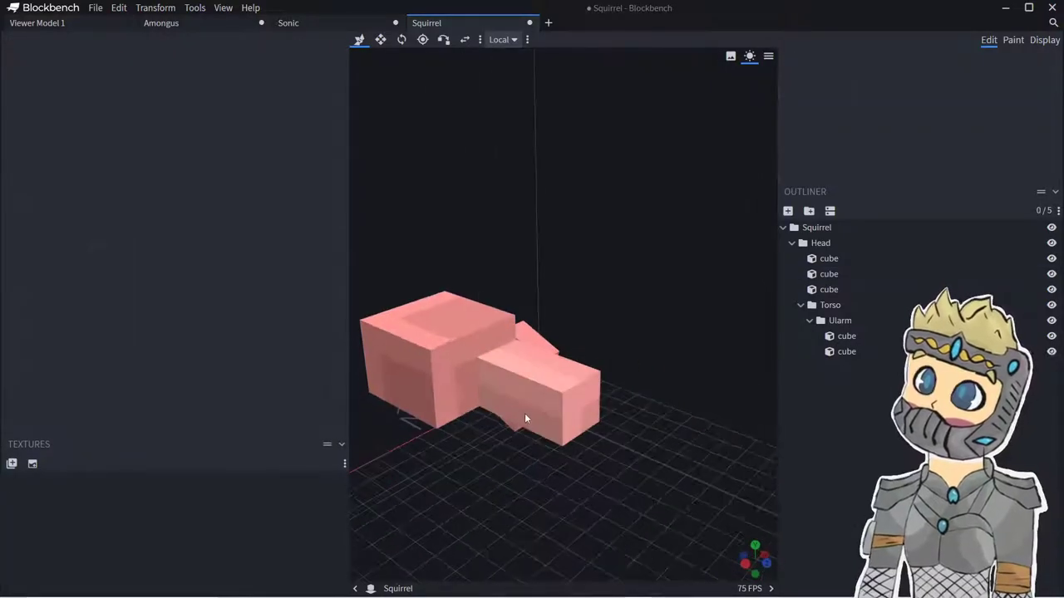
pyautogui.rightClick(530, 415)
pyautogui.click(581, 402)
pyautogui.moveTo(691, 428); pyautogui.dragTo(614, 414)
pyautogui.keyDown('ctrl'); pyautogui.moveTo(610, 412); pyautogui.dragTo(545, 369); pyautogui.keyUp('ctrl')
pyautogui.rightClick(544, 369)
pyautogui.click(588, 552)
# - Raise the top of the first head block and set its front face back so the copy protrudes as a snout
pyautogui.click(522, 351)
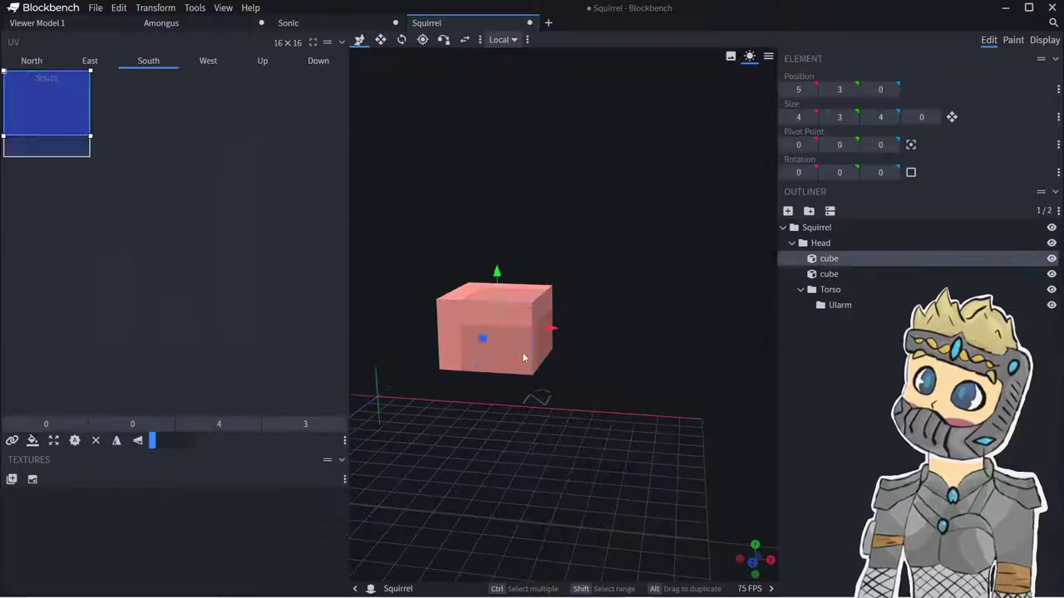
pyautogui.moveTo(472, 338); pyautogui.dragTo(445, 368)
pyautogui.click(380, 39)
pyautogui.moveTo(464, 301); pyautogui.dragTo(465, 265)
pyautogui.moveTo(652, 295); pyautogui.dragTo(632, 432)
pyautogui.moveTo(565, 278); pyautogui.dragTo(655, 297)
# - Narrow the snout block from both sides to a width of 2 at position 6, 3, 0
pyautogui.click(687, 350)
pyautogui.moveTo(644, 350); pyautogui.dragTo(654, 342)
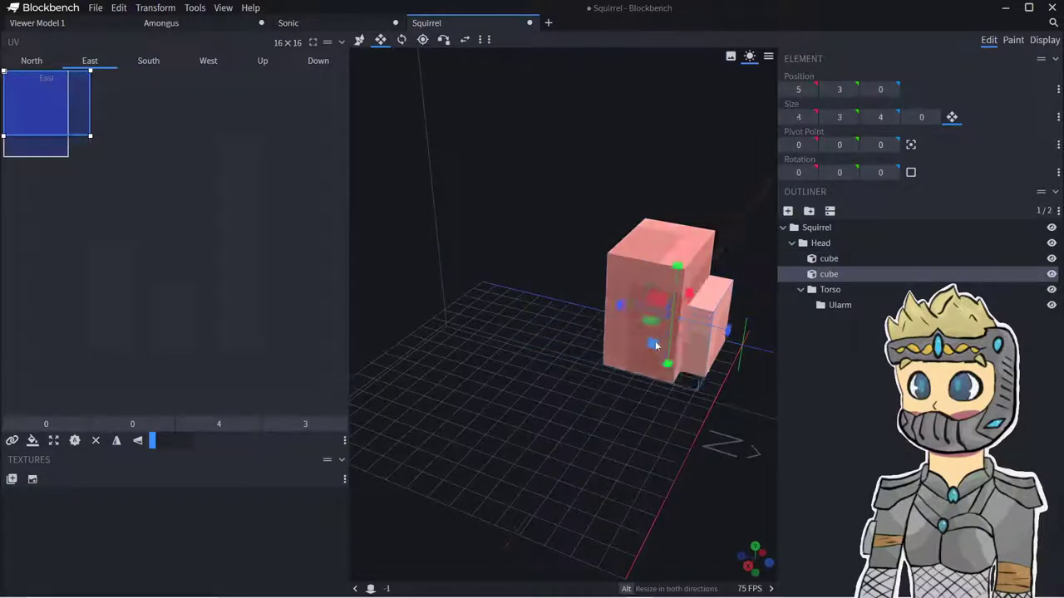
pyautogui.moveTo(697, 399); pyautogui.dragTo(622, 393)
pyautogui.moveTo(741, 359); pyautogui.dragTo(714, 361)
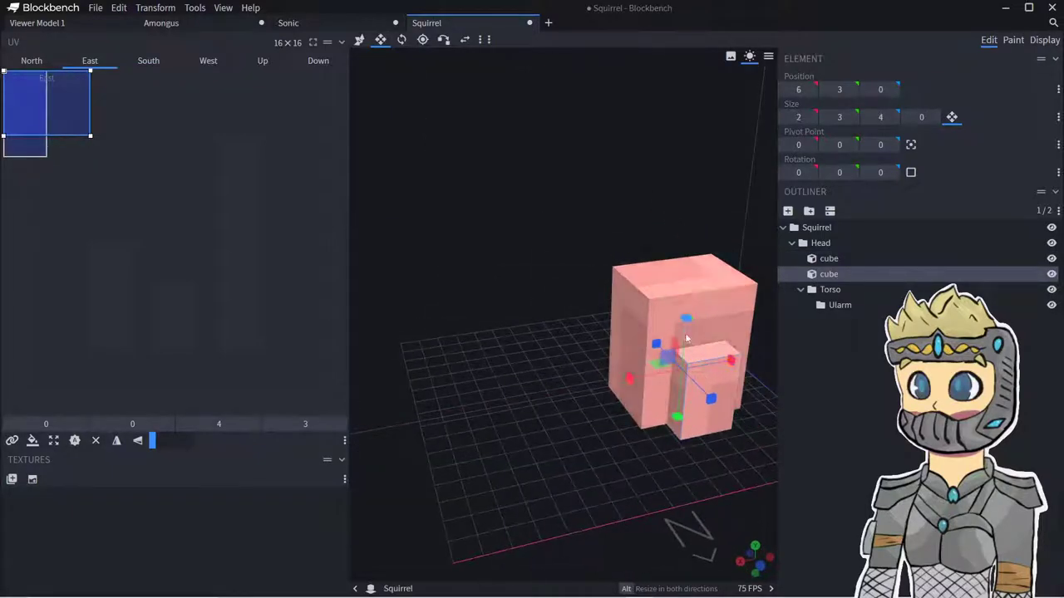
# - Raise the undersides of the head block and snout, bringing the head to 4 × 4 × 3 at position 5, 4, 1
pyautogui.click(669, 408)
pyautogui.moveTo(673, 388); pyautogui.dragTo(675, 364)
pyautogui.click(788, 473)
pyautogui.moveTo(740, 468); pyautogui.dragTo(635, 451)
pyautogui.click(555, 371)
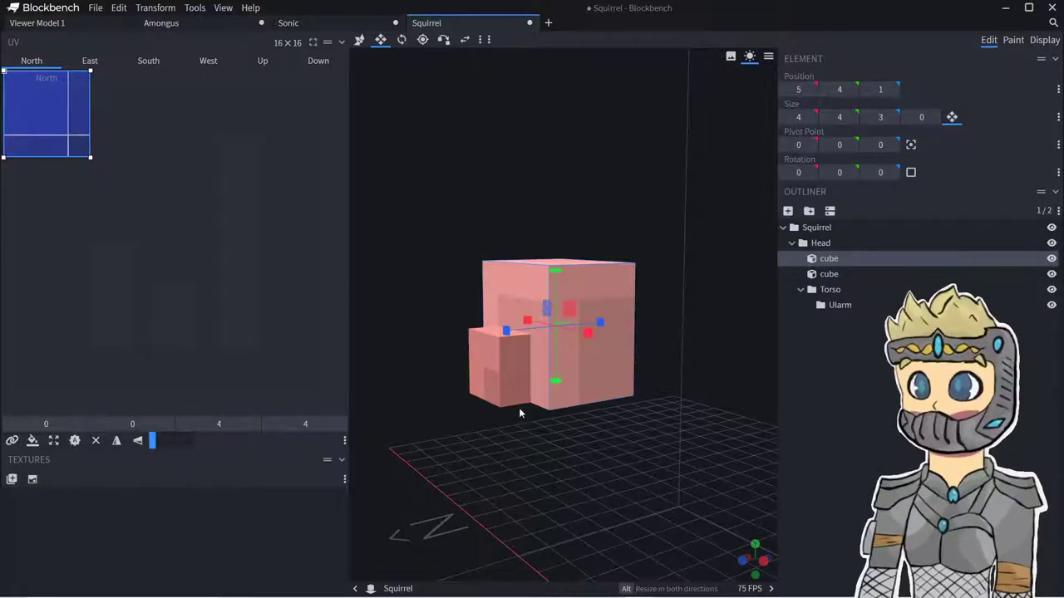
# - Widen the snout sideways and widen the head block to 6 at position 3, 4, 1
pyautogui.moveTo(518, 411); pyautogui.dragTo(557, 427)
pyautogui.click(596, 397)
pyautogui.moveTo(685, 383); pyautogui.dragTo(742, 391)
pyautogui.click(677, 320)
pyautogui.moveTo(689, 345); pyautogui.dragTo(753, 371)
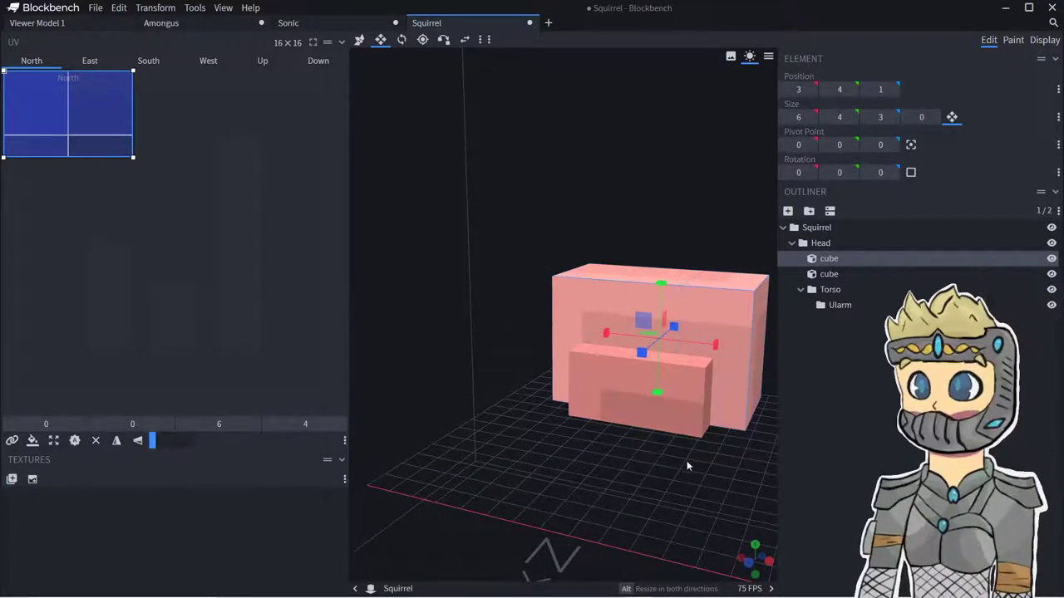
# - Deepen the head block to 4 for an overall size of 6 × 4 × 4
pyautogui.moveTo(688, 459); pyautogui.dragTo(619, 472)
pyautogui.moveTo(559, 315); pyautogui.dragTo(561, 293)
pyautogui.moveTo(465, 500); pyautogui.dragTo(505, 492)
pyautogui.moveTo(622, 287); pyautogui.dragTo(623, 302)
pyautogui.moveTo(627, 500); pyautogui.dragTo(580, 514)
pyautogui.moveTo(566, 348)
pyautogui.mouseDown()
pyautogui.moveTo(613, 356)
pyautogui.moveTo(568, 346)
pyautogui.mouseUp()
# - Duplicate the head block and raise the copy on top of it to Y 8
pyautogui.rightClick(606, 365)
pyautogui.rightClick(560, 346)
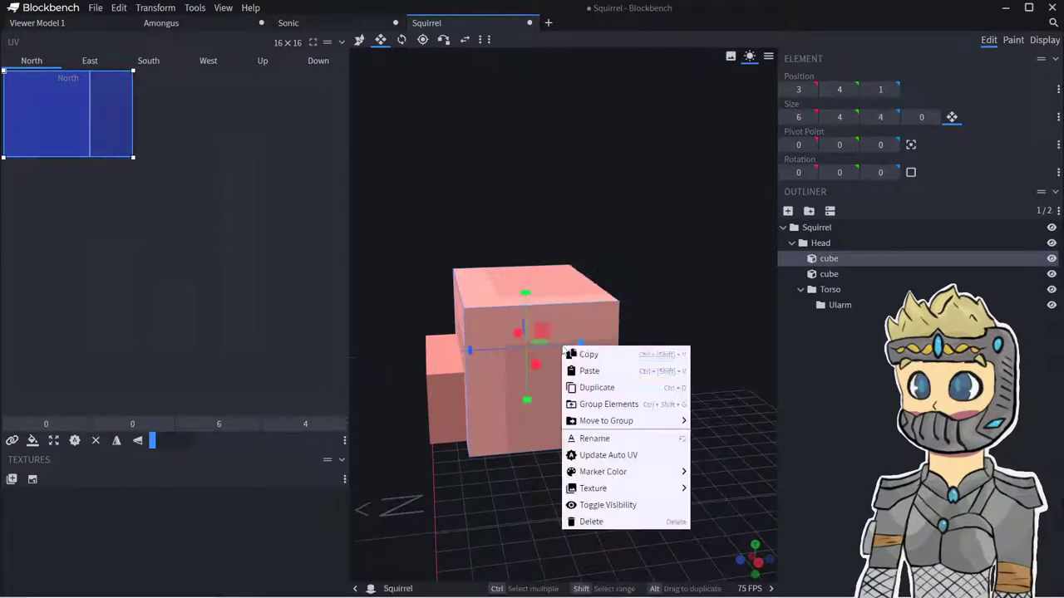
pyautogui.click(605, 388)
pyautogui.moveTo(540, 293); pyautogui.dragTo(515, 174)
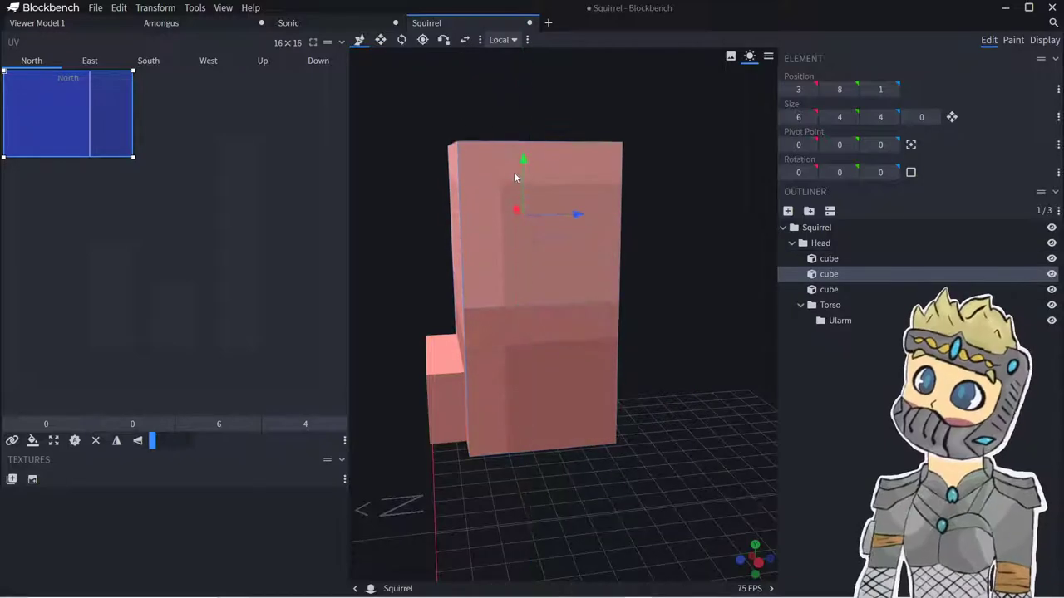
# - Shrink the upper copy into a 2 × 3 × 1 ear at one side of the head at X 3
pyautogui.moveTo(408, 115); pyautogui.dragTo(527, 231)
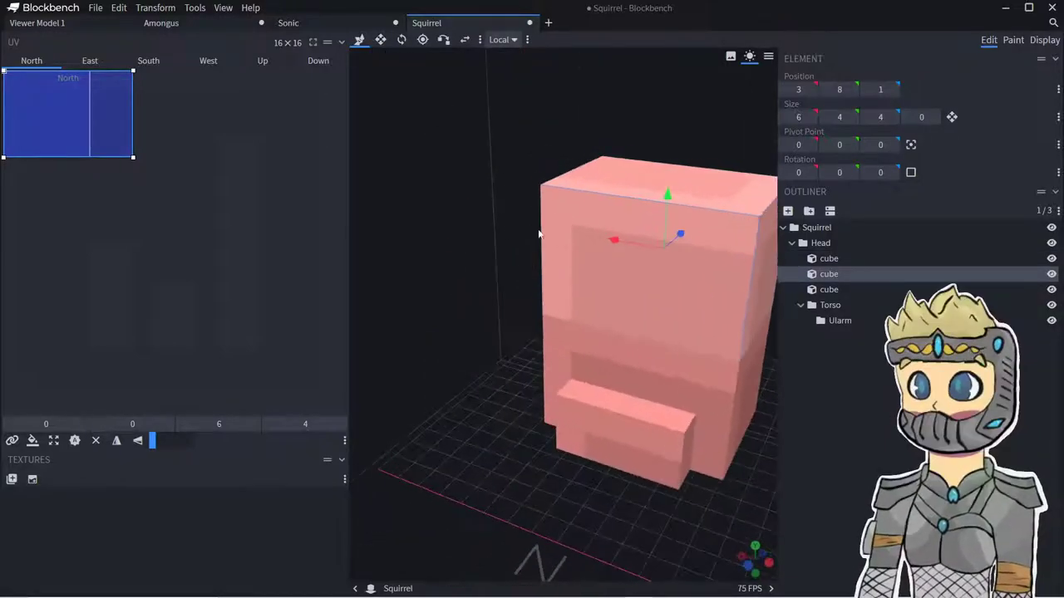
pyautogui.click(379, 39)
pyautogui.moveTo(615, 239); pyautogui.dragTo(661, 248)
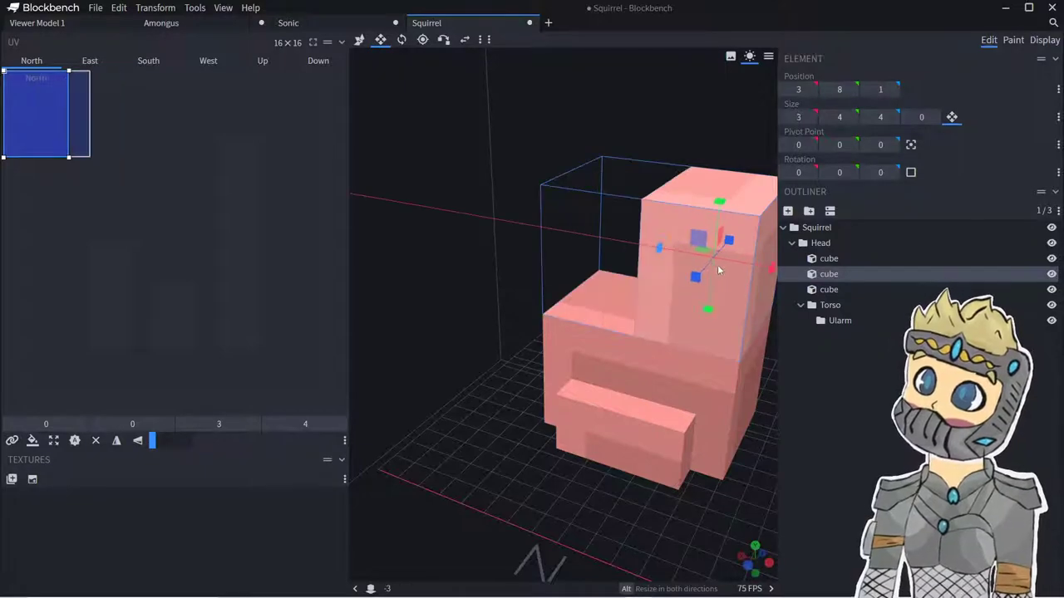
pyautogui.moveTo(697, 277); pyautogui.dragTo(686, 250)
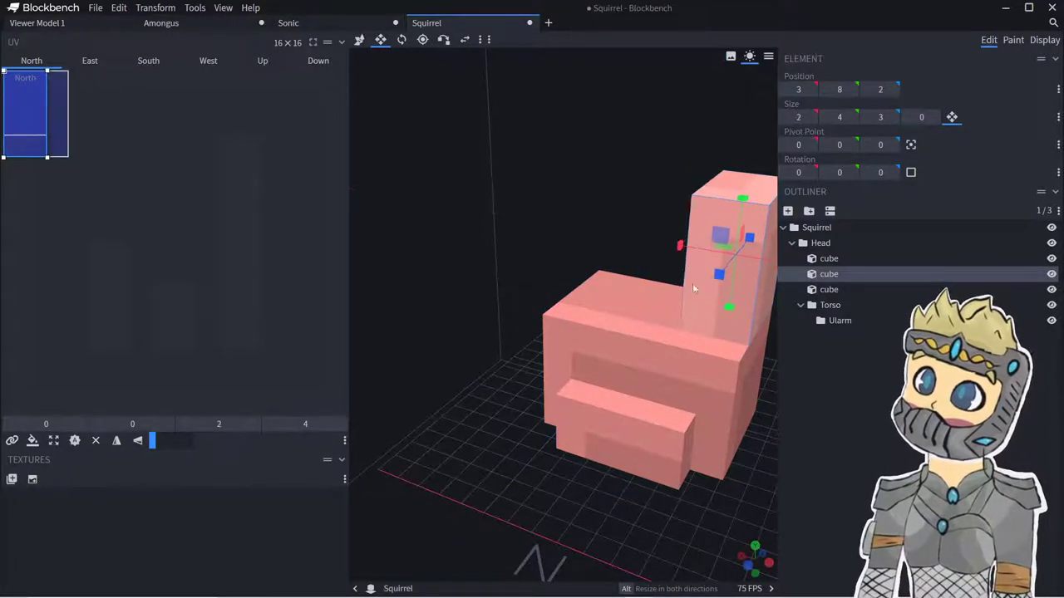
pyautogui.moveTo(720, 304); pyautogui.dragTo(633, 287, button='right')
pyautogui.moveTo(644, 218); pyautogui.dragTo(449, 232)
# - Duplicate the ear and move the copy across the head to X 7
pyautogui.rightClick(615, 262)
pyautogui.click(653, 307)
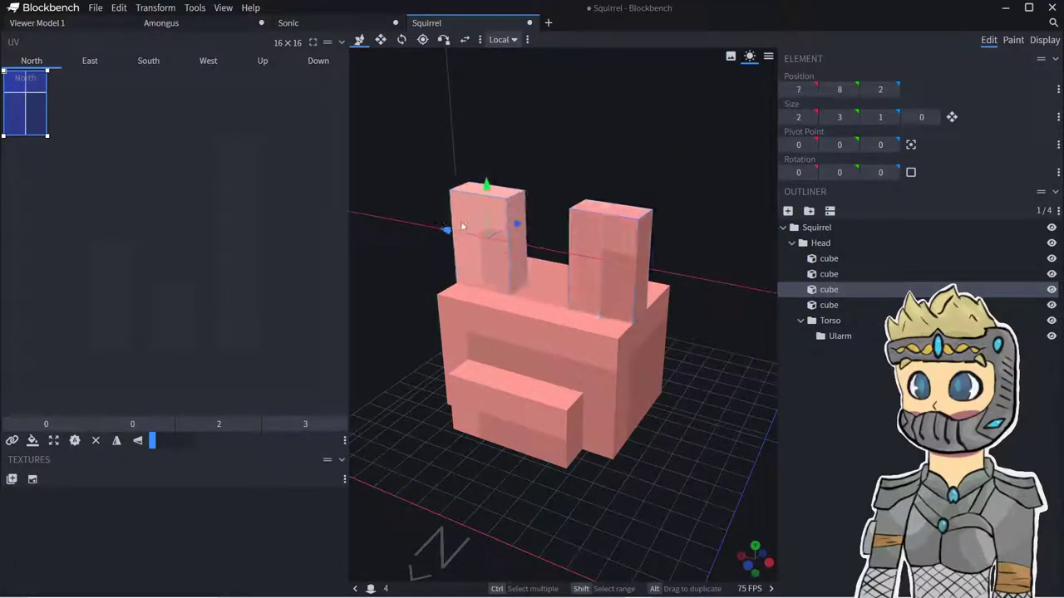
# - Reduce the head block's depth to 3 by pulling in its rear face
pyautogui.moveTo(722, 435); pyautogui.dragTo(600, 415)
pyautogui.click(502, 324)
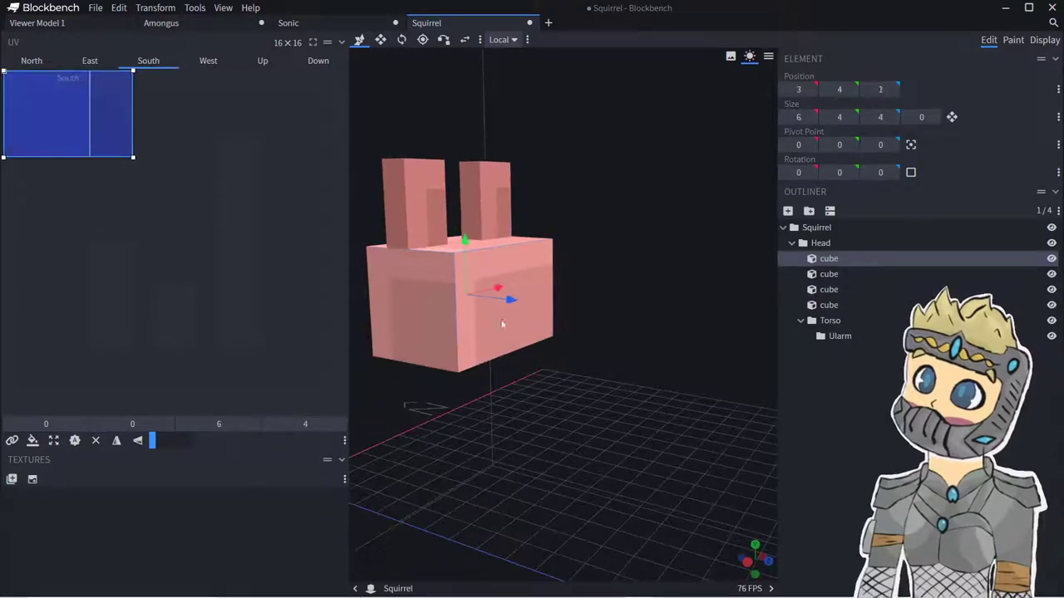
pyautogui.click(381, 40)
pyautogui.moveTo(559, 311); pyautogui.dragTo(493, 310)
# - Shift both ears backward by extending their rear faces and trimming their front faces, keeping each 1 deep
pyautogui.click(431, 232)
pyautogui.moveTo(499, 214); pyautogui.dragTo(532, 216)
pyautogui.moveTo(397, 215); pyautogui.dragTo(441, 217)
pyautogui.click(444, 225)
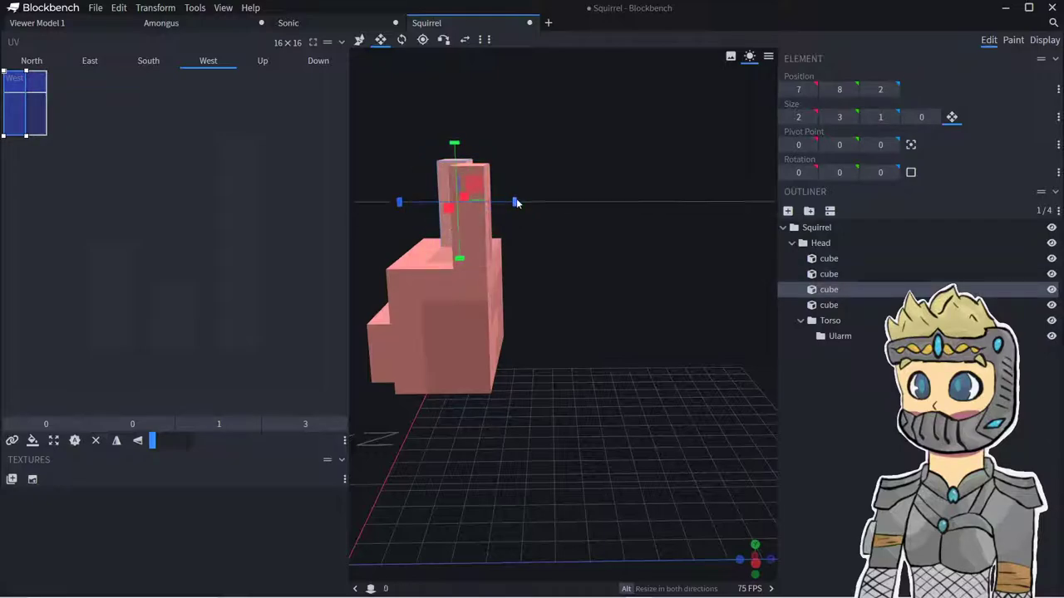
pyautogui.moveTo(517, 202); pyautogui.dragTo(541, 202)
pyautogui.moveTo(415, 202); pyautogui.dragTo(442, 208)
# - Duplicate the head block, place the copy behind it at Z 4, and resize it into a 6 × 3 × 8 body
pyautogui.rightClick(473, 316)
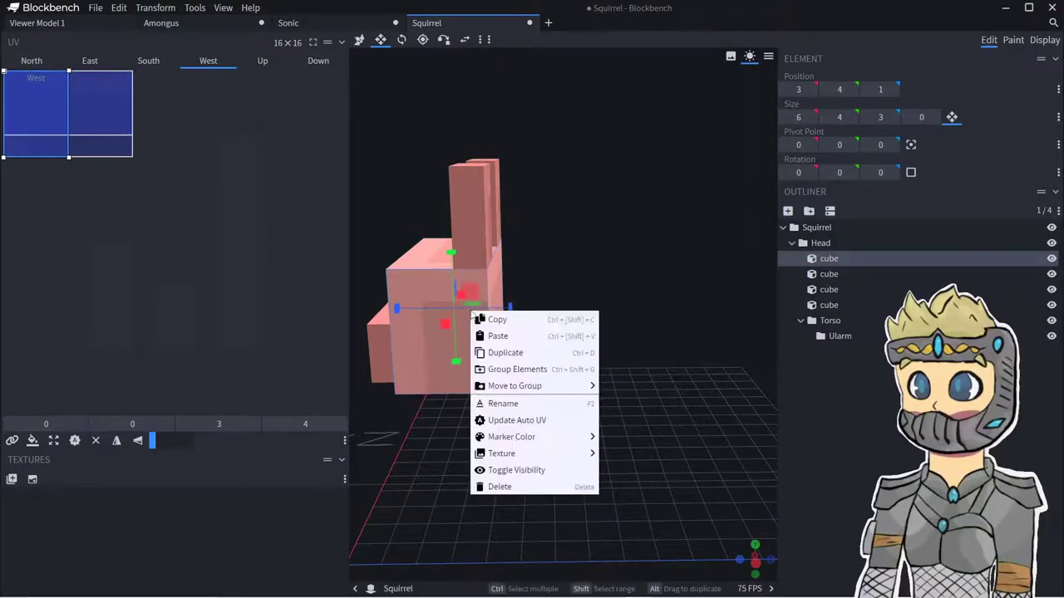
pyautogui.click(505, 352)
pyautogui.moveTo(510, 312); pyautogui.dragTo(582, 331)
pyautogui.click(381, 39)
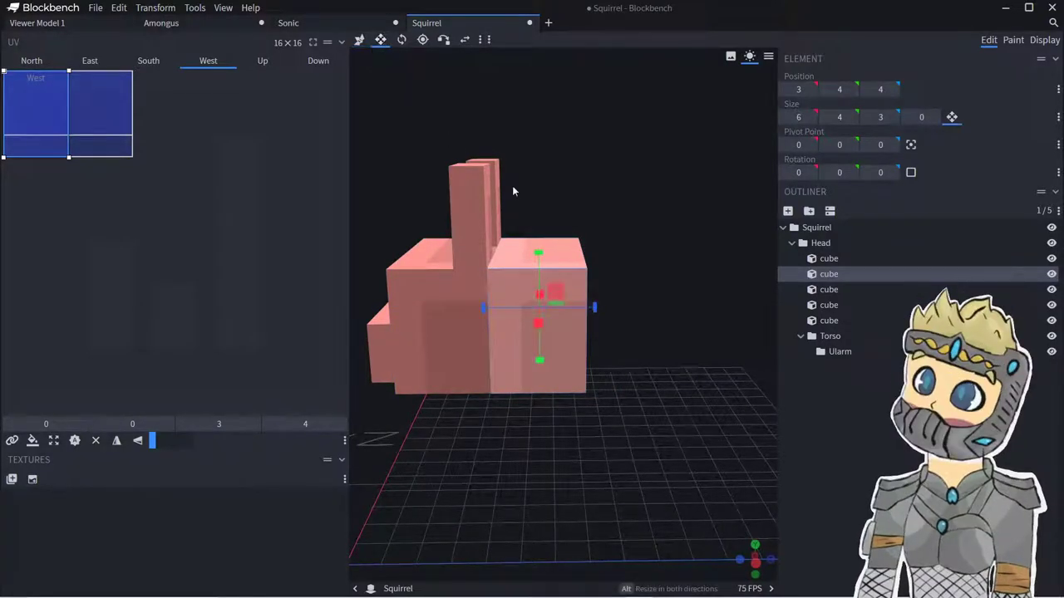
pyautogui.moveTo(538, 253); pyautogui.dragTo(540, 278)
pyautogui.moveTo(640, 437); pyautogui.dragTo(615, 391)
pyautogui.moveTo(586, 318); pyautogui.dragTo(723, 336)
# - Move the body's pivot point to 6, 7, 4, at its upper front edge behind the head
pyautogui.click(423, 39)
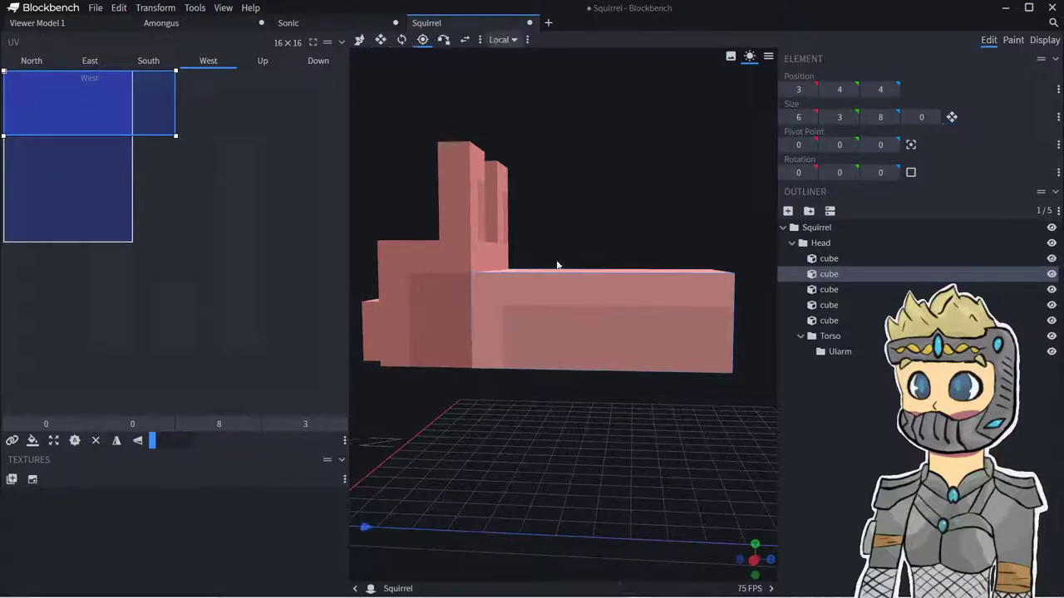
pyautogui.scroll(-3, 568, 406)
pyautogui.moveTo(462, 447); pyautogui.dragTo(619, 437)
pyautogui.moveTo(518, 411); pyautogui.dragTo(525, 239)
pyautogui.moveTo(600, 226); pyautogui.dragTo(558, 278)
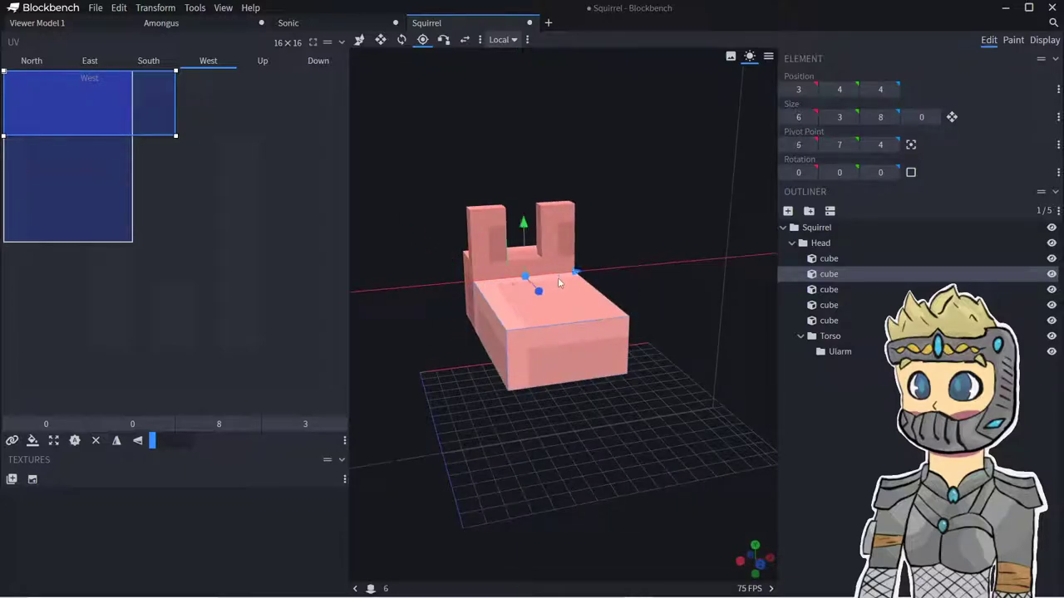
# - Rotate the body to 22.5° around the X axis so it slopes down from the head
pyautogui.click(402, 39)
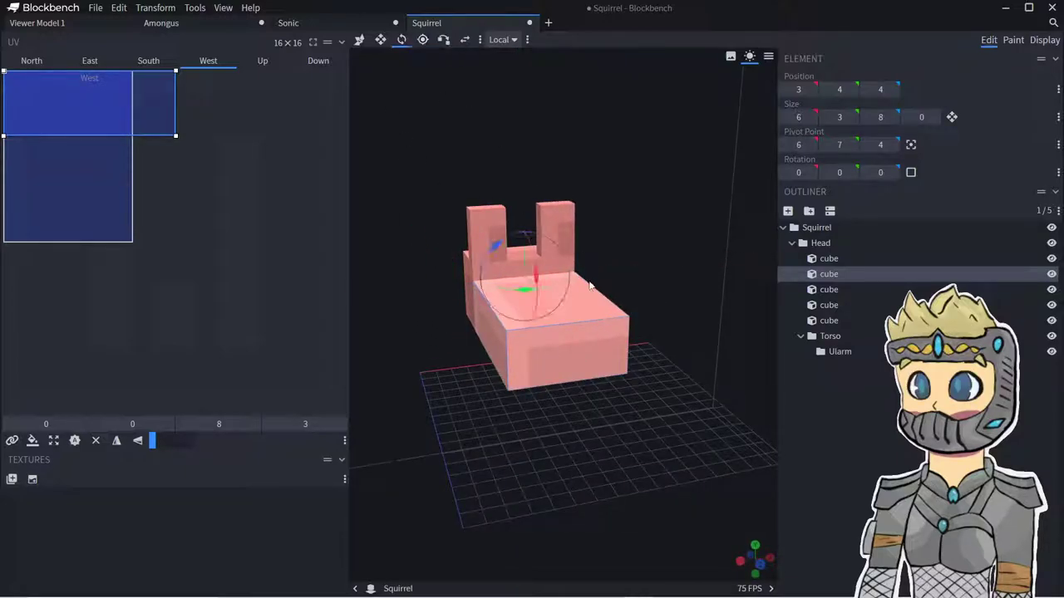
pyautogui.moveTo(536, 278); pyautogui.dragTo(544, 315)
pyautogui.click(660, 349)
pyautogui.moveTo(592, 456); pyautogui.dragTo(678, 430)
pyautogui.click(573, 316)
pyautogui.moveTo(489, 274)
pyautogui.mouseDown()
pyautogui.moveTo(482, 322)
pyautogui.moveTo(488, 278)
pyautogui.moveTo(492, 294)
pyautogui.mouseUp()
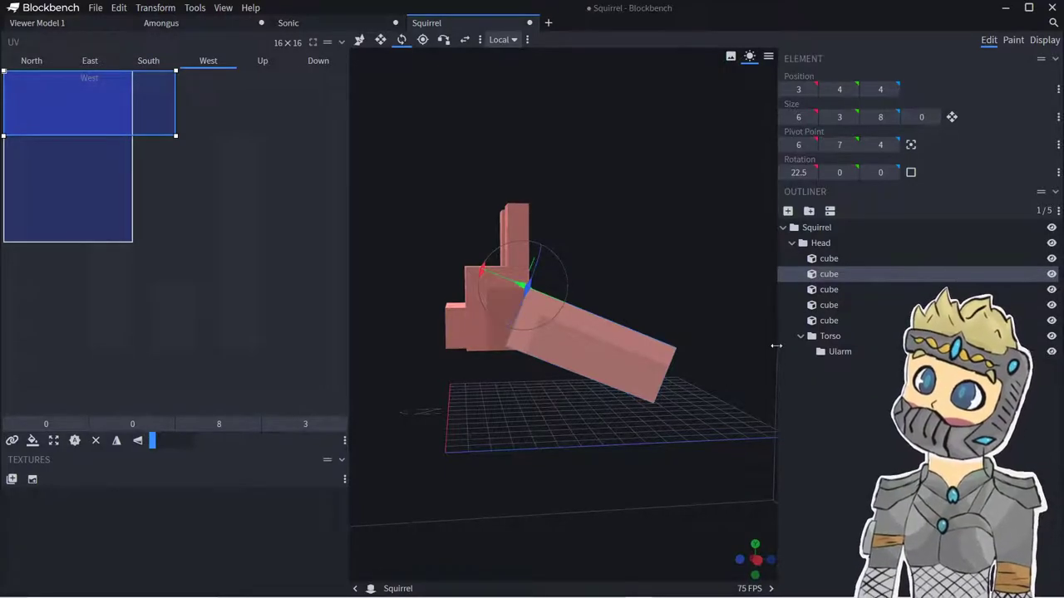
# - Duplicate the sloping body and reshape the copy into a 1 × 3 × 4 thigh beside its rear end at position 2, 3, 8
pyautogui.rightClick(680, 384)
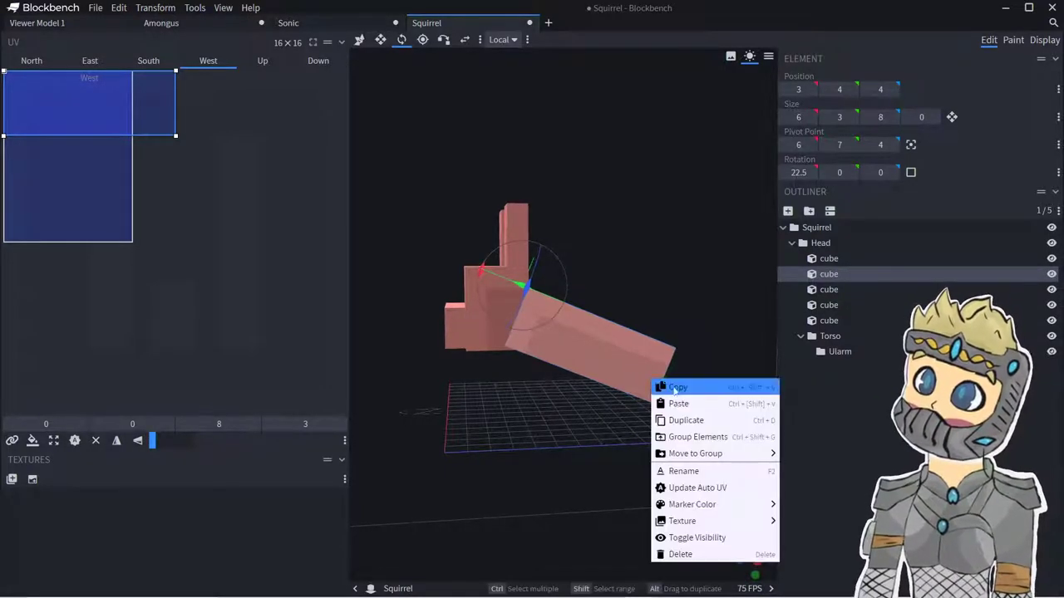
pyautogui.click(686, 419)
pyautogui.moveTo(681, 404); pyautogui.dragTo(456, 239)
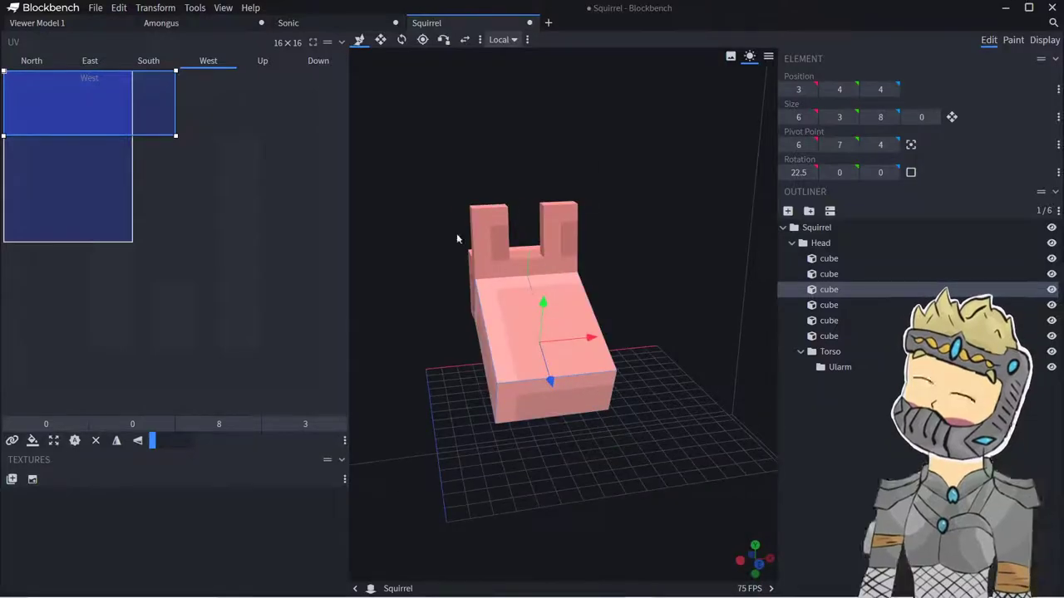
pyautogui.click(379, 39)
pyautogui.moveTo(472, 350); pyautogui.dragTo(464, 349)
pyautogui.moveTo(520, 307); pyautogui.dragTo(521, 364)
pyautogui.moveTo(593, 372); pyautogui.dragTo(595, 504)
pyautogui.moveTo(574, 341); pyautogui.dragTo(578, 346)
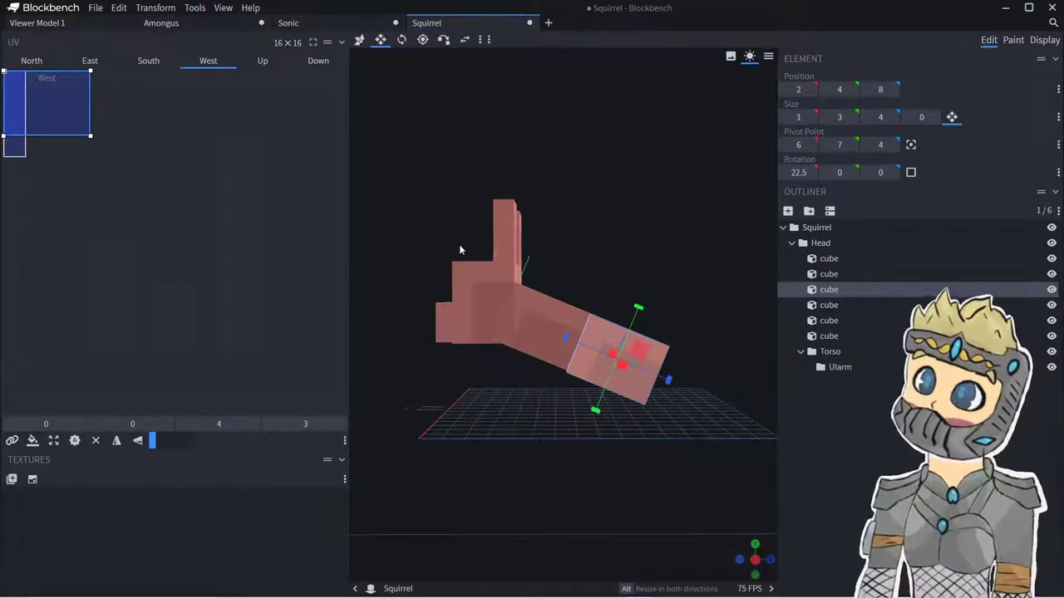
pyautogui.click(581, 354)
pyautogui.click(608, 377)
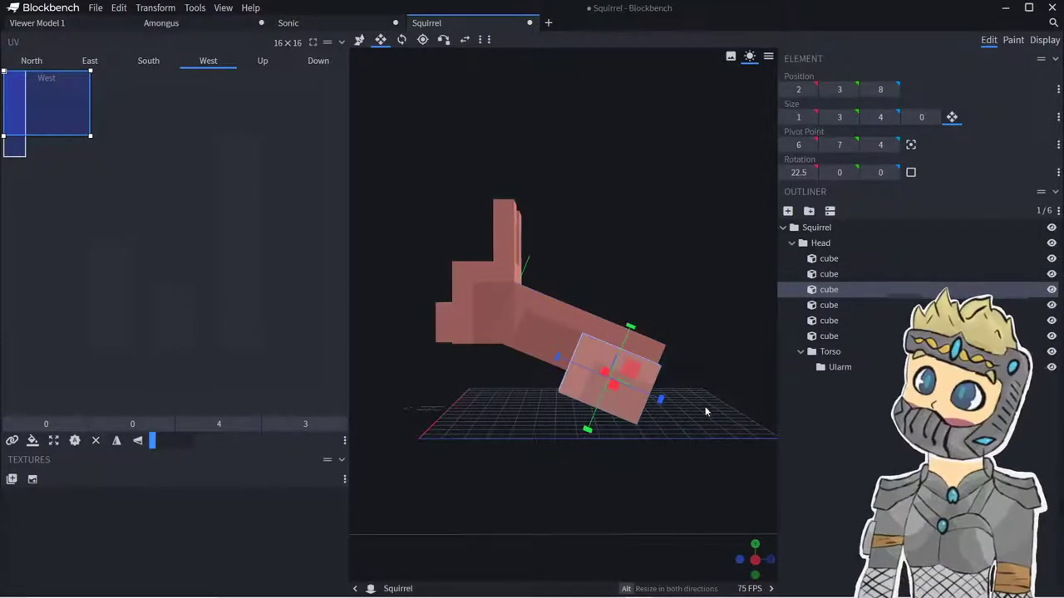
# - Duplicate the thigh, move the copy below it to Y 0, and reduce the copy's depth to 2 from the front
pyautogui.rightClick(605, 384)
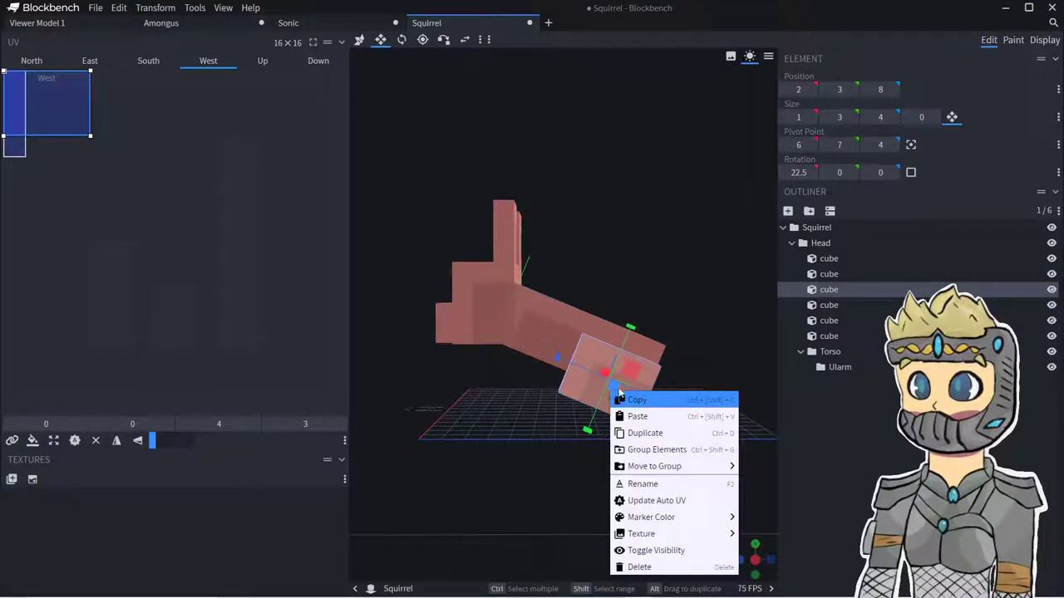
pyautogui.click(636, 431)
pyautogui.press('v')
pyautogui.moveTo(623, 354); pyautogui.dragTo(615, 388)
pyautogui.press('s')
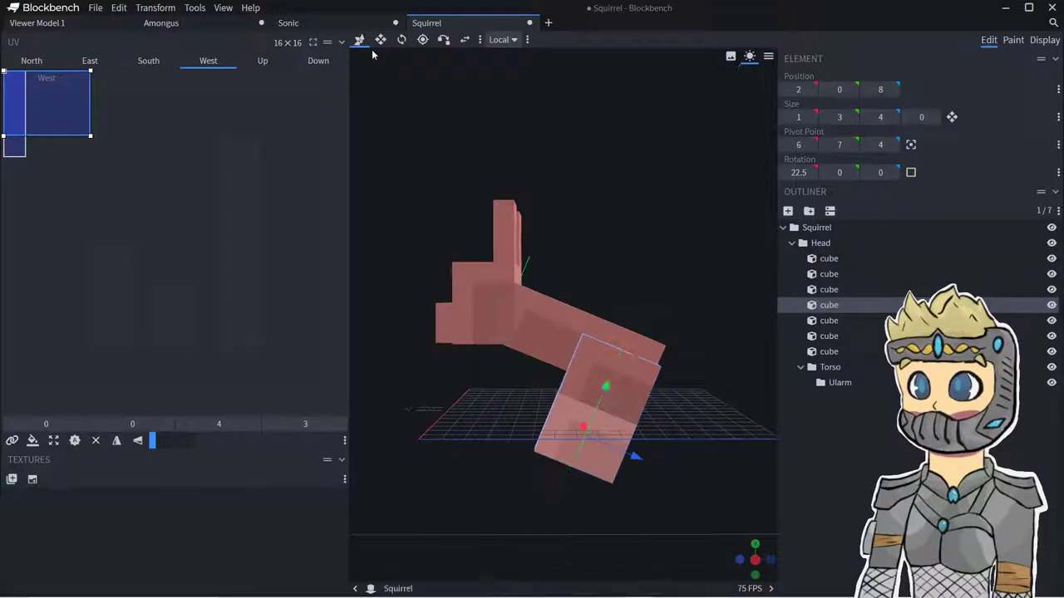
pyautogui.scroll(4, 537, 313)
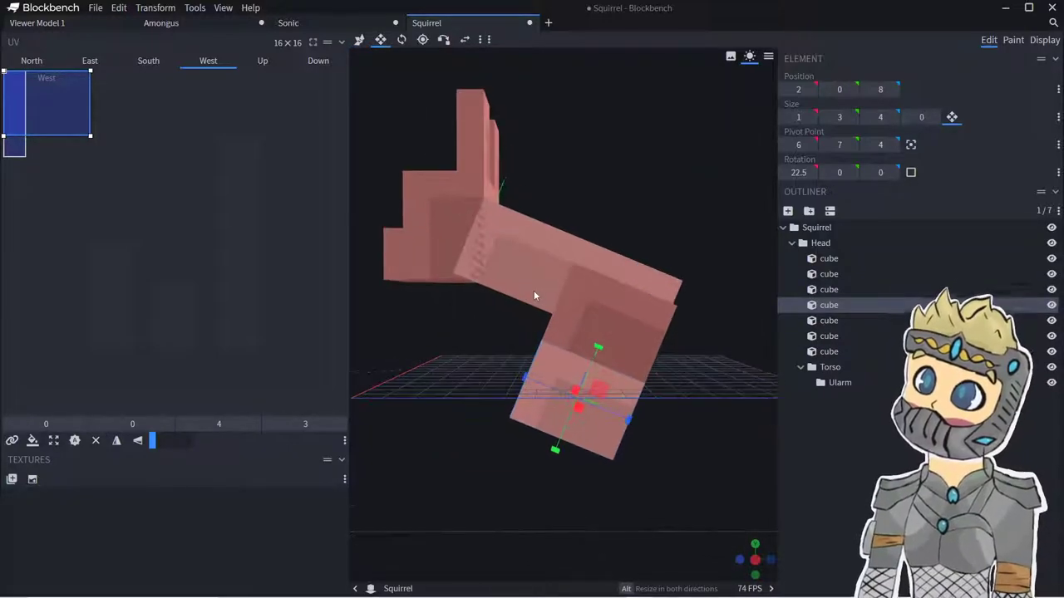
pyautogui.moveTo(528, 377); pyautogui.dragTo(550, 387)
# - Move the lower leg's pivot point to 6, 1, 9
pyautogui.click(422, 40)
pyautogui.moveTo(533, 213); pyautogui.dragTo(642, 228)
pyautogui.moveTo(613, 171); pyautogui.dragTo(632, 317)
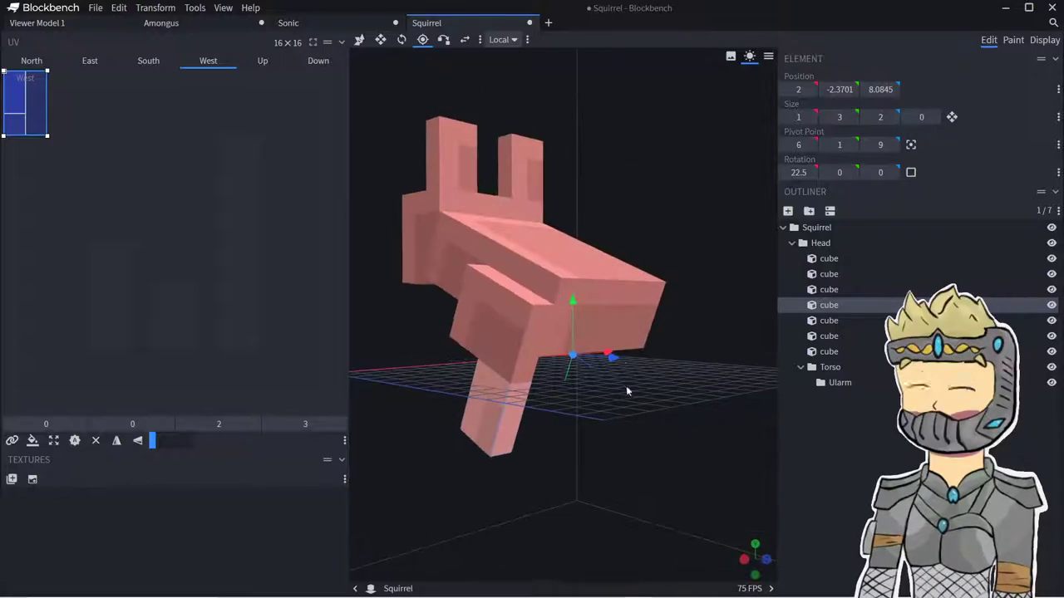
# - Move the lower leg's pivot point to 2, 1, 8 at its upper front corner
pyautogui.moveTo(612, 357); pyautogui.dragTo(529, 370)
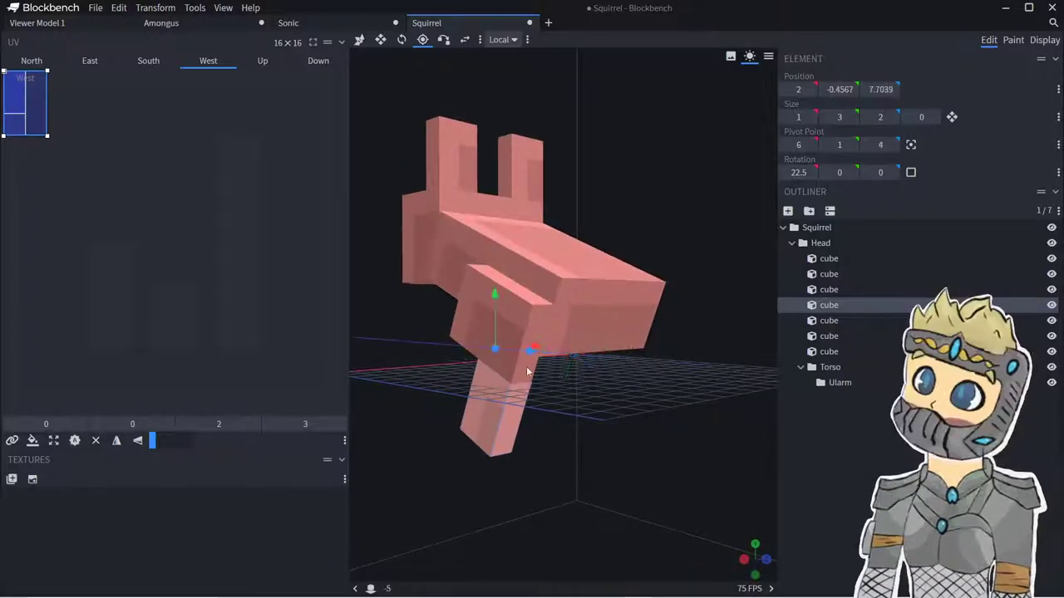
pyautogui.moveTo(577, 421); pyautogui.dragTo(628, 422)
pyautogui.moveTo(544, 357); pyautogui.dragTo(645, 363)
pyautogui.moveTo(711, 394); pyautogui.dragTo(613, 423)
pyautogui.moveTo(580, 353); pyautogui.dragTo(494, 368)
pyautogui.moveTo(575, 466); pyautogui.dragTo(672, 444)
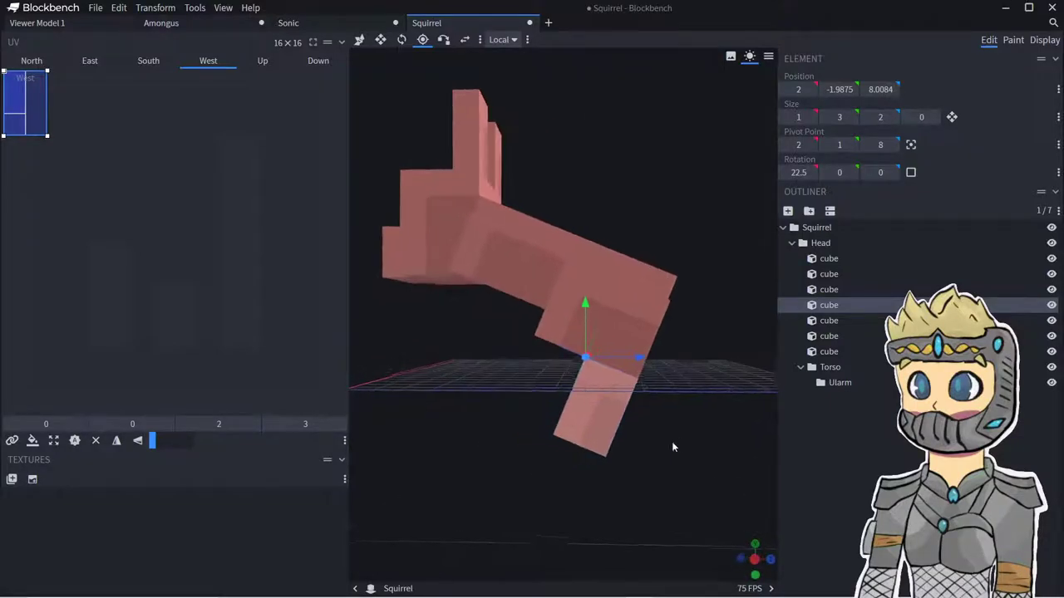
# - Rotate the lower leg to 0° so it stands upright, and shorten it from below to a height of 1
pyautogui.click(402, 39)
pyautogui.moveTo(586, 319); pyautogui.dragTo(563, 314)
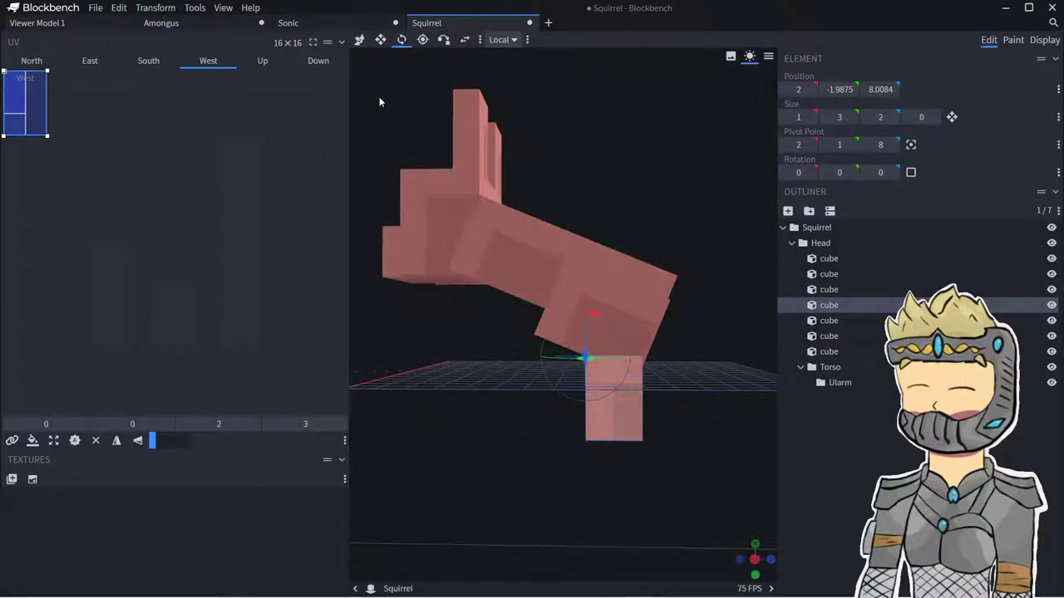
pyautogui.click(380, 39)
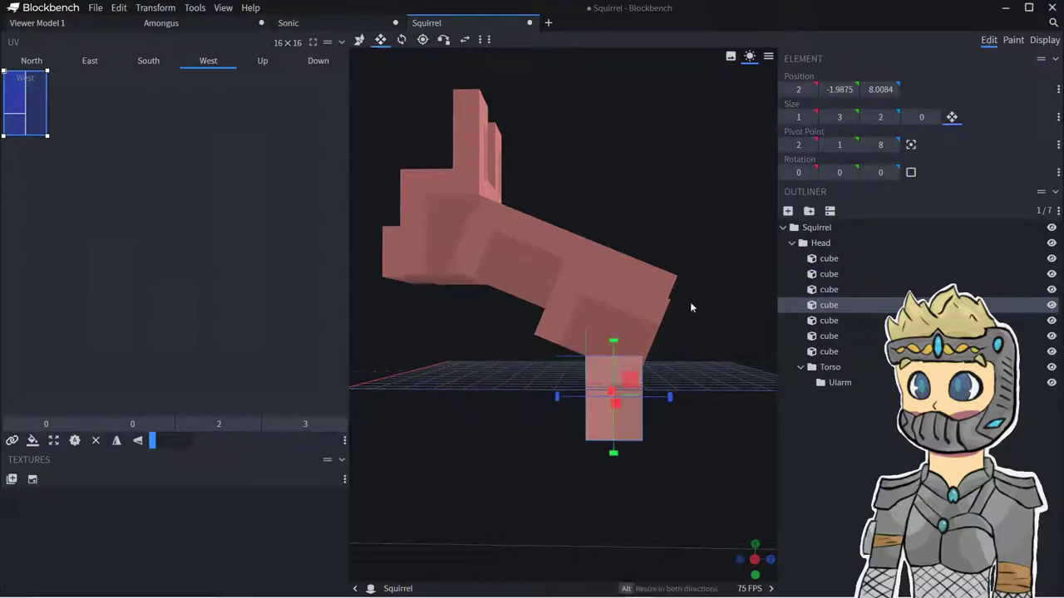
pyautogui.moveTo(614, 450); pyautogui.dragTo(613, 385)
# - Duplicate the shortened lower leg, move the copy 1 unit down, and lengthen it forward to form a foot
pyautogui.rightClick(600, 385)
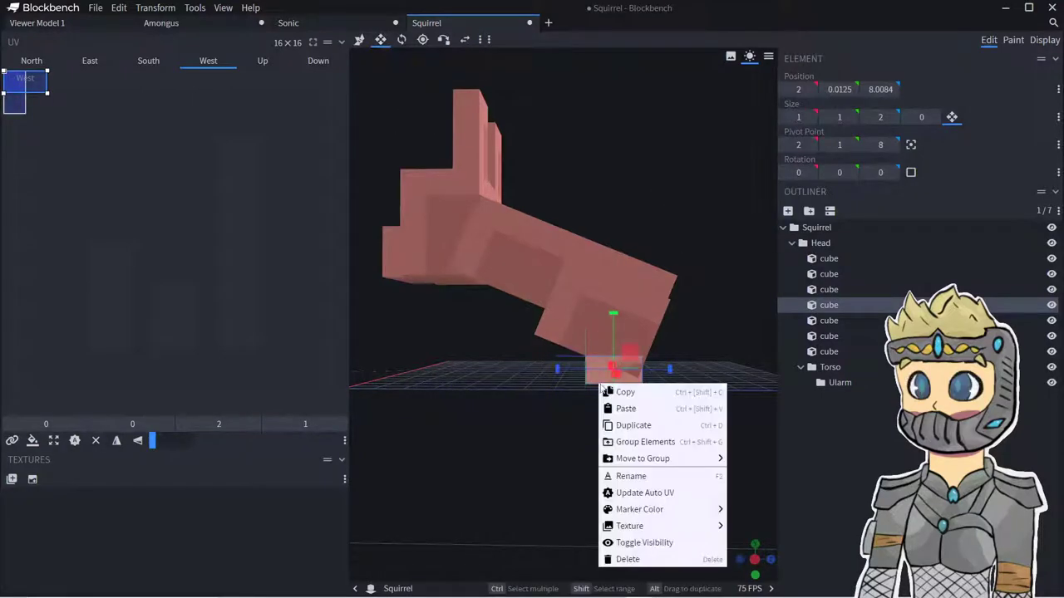
pyautogui.click(624, 430)
pyautogui.moveTo(615, 327); pyautogui.dragTo(615, 356)
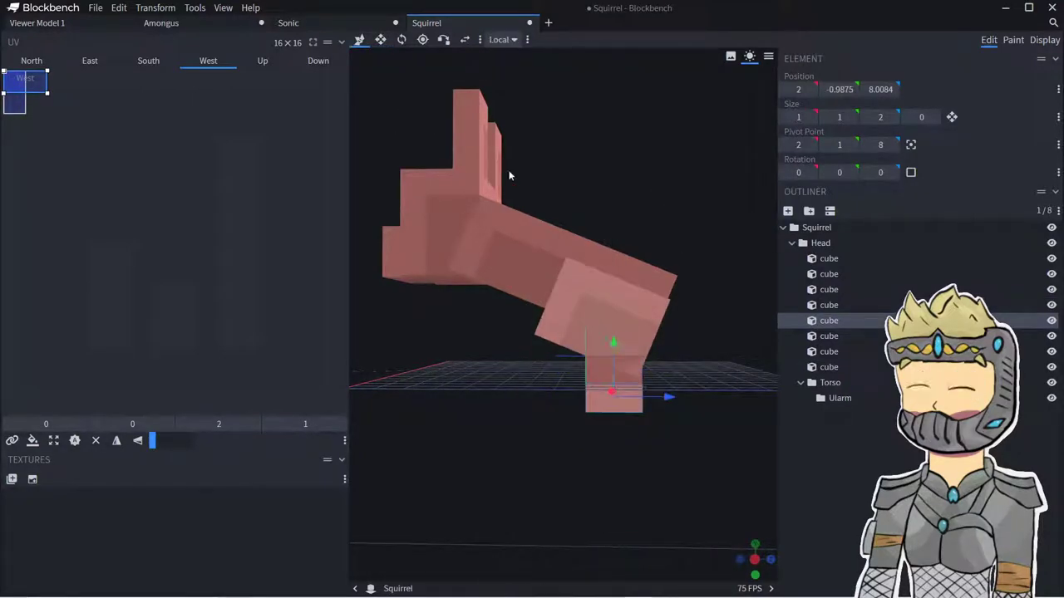
pyautogui.click(380, 40)
pyautogui.moveTo(561, 397); pyautogui.dragTo(518, 401)
# - Duplicate the thigh, lower leg and foot together and move the copies 7 units along X to the body's other side
pyautogui.moveTo(748, 484); pyautogui.dragTo(601, 493)
pyautogui.keyDown('ctrl'); pyautogui.moveTo(406, 422); pyautogui.dragTo(441, 332); pyautogui.keyUp('ctrl')
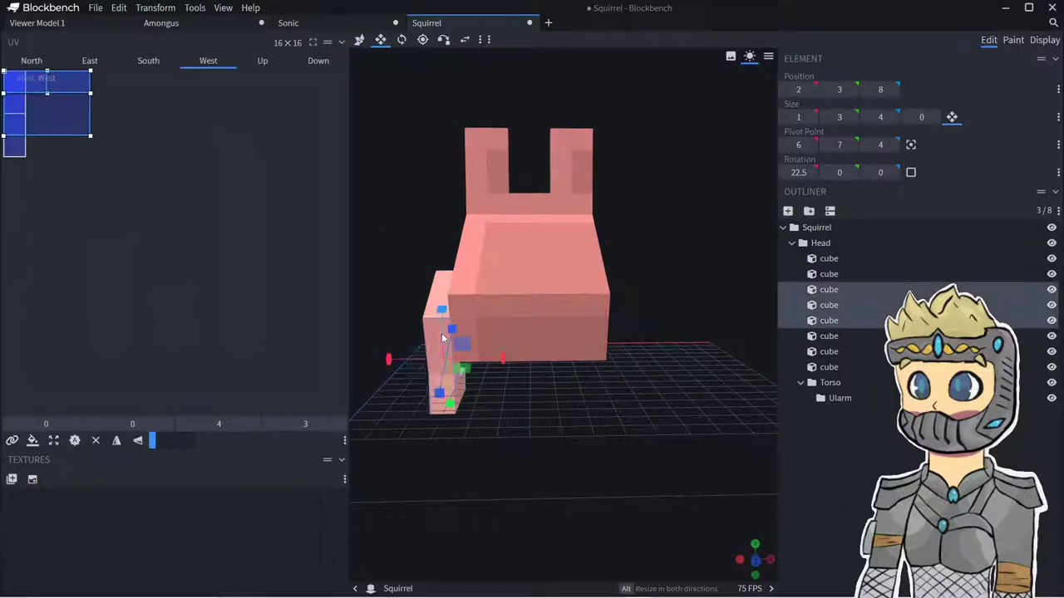
pyautogui.rightClick(441, 332)
pyautogui.click(474, 378)
pyautogui.moveTo(436, 369); pyautogui.dragTo(657, 365)
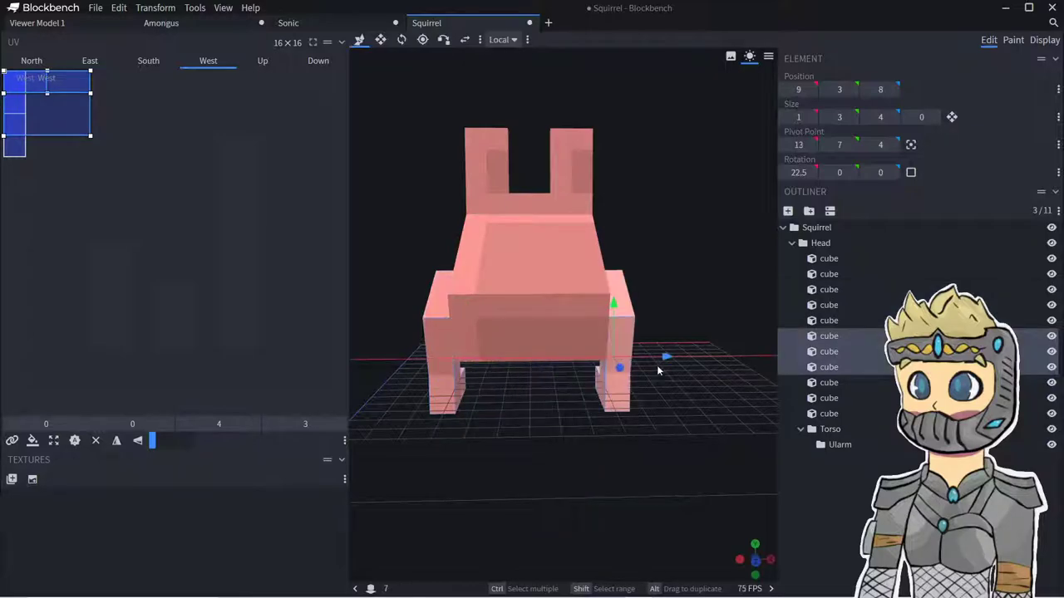
pyautogui.click(707, 512)
# - Duplicate the sloping body and reduce the copy to a 1 × 3 × 2 front leg piece beside it at position 9, 4, 4
pyautogui.moveTo(706, 512); pyautogui.dragTo(551, 494)
pyautogui.click(585, 249)
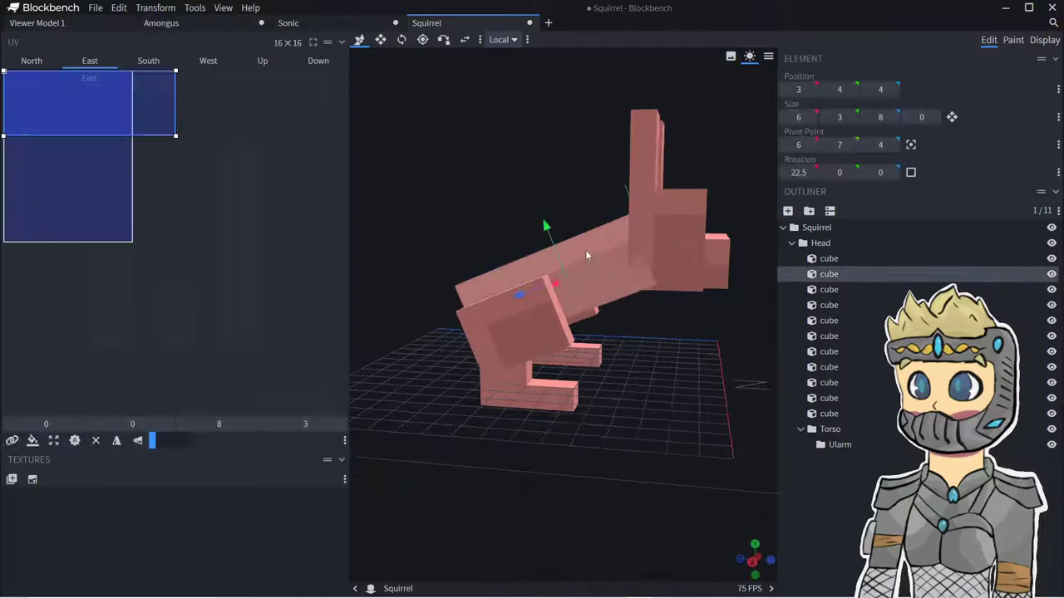
pyautogui.rightClick(585, 248)
pyautogui.click(613, 292)
pyautogui.moveTo(613, 291); pyautogui.dragTo(634, 433)
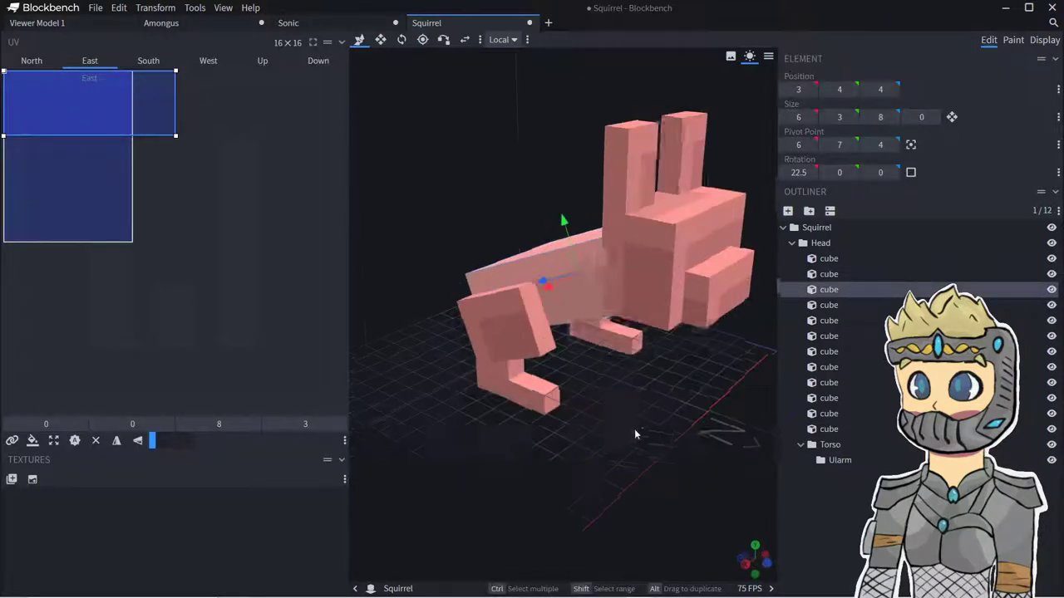
pyautogui.click(381, 39)
pyautogui.moveTo(548, 298); pyautogui.dragTo(538, 300)
pyautogui.moveTo(626, 430); pyautogui.dragTo(664, 437)
pyautogui.moveTo(519, 289); pyautogui.dragTo(661, 263)
pyautogui.moveTo(694, 372); pyautogui.dragTo(506, 283)
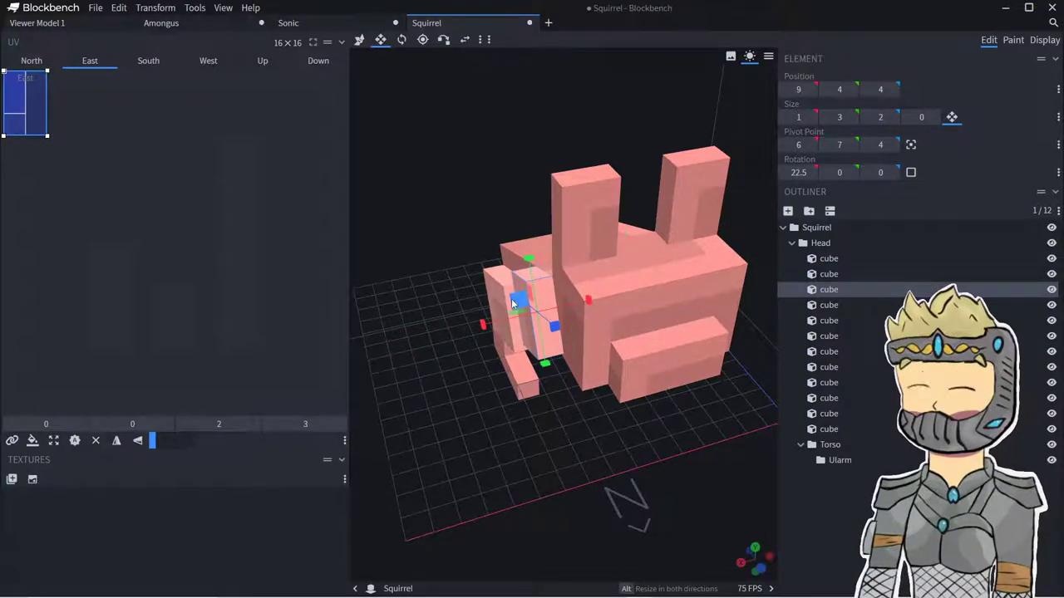
# - Shorten both ears by 1 unit from their tips
pyautogui.moveTo(694, 490); pyautogui.dragTo(682, 449)
pyautogui.click(587, 188)
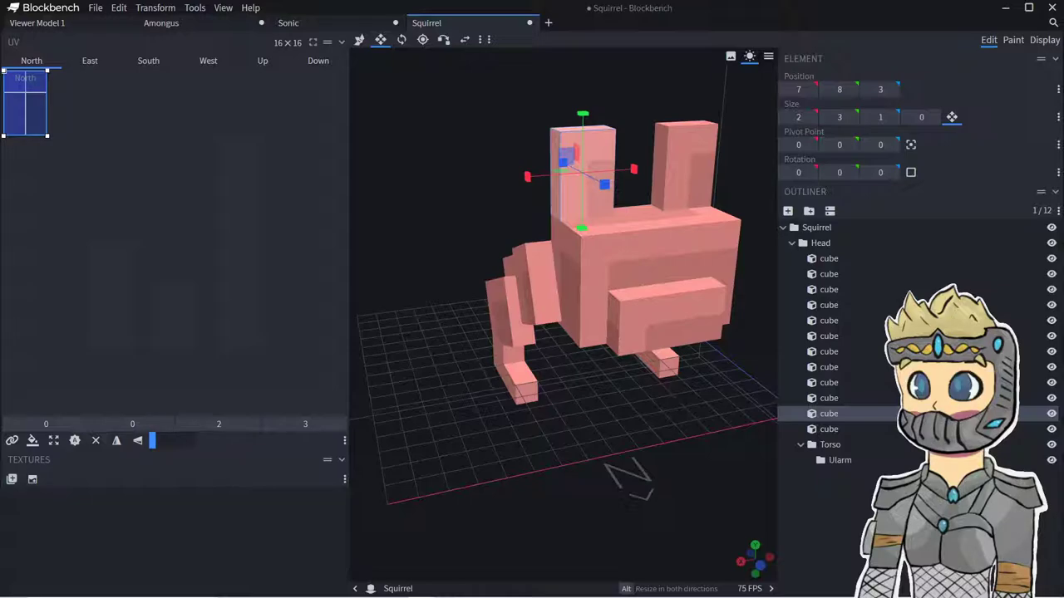
pyautogui.click(678, 150)
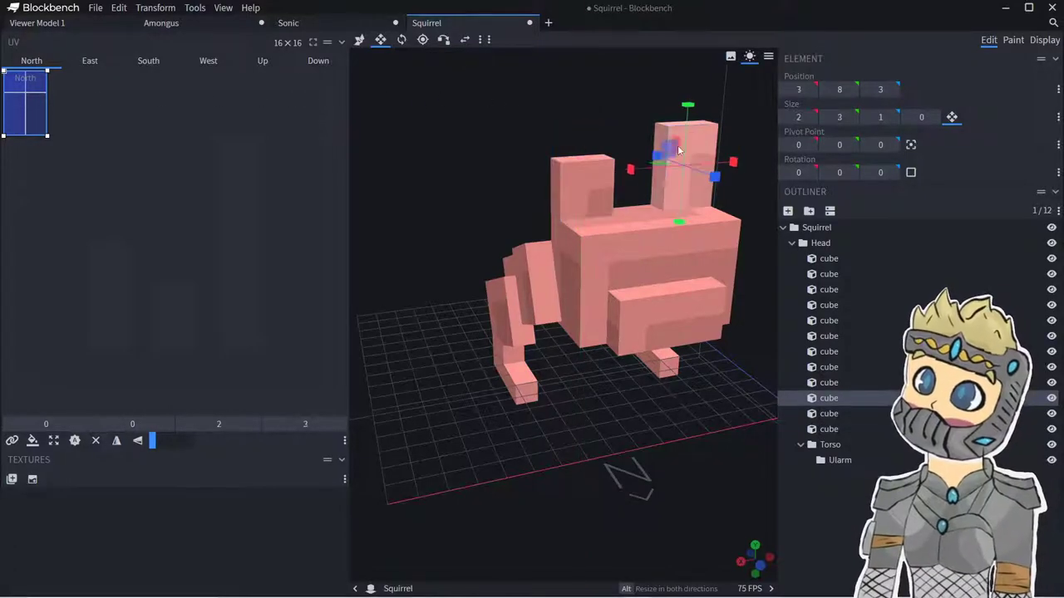
pyautogui.moveTo(692, 123); pyautogui.dragTo(691, 140)
pyautogui.click(857, 496)
# - Check the squirrel reference photo in the browser, and back in Blockbench lengthen the front leg downward to a height of 7
pyautogui.moveTo(540, 428); pyautogui.dragTo(66, 252)
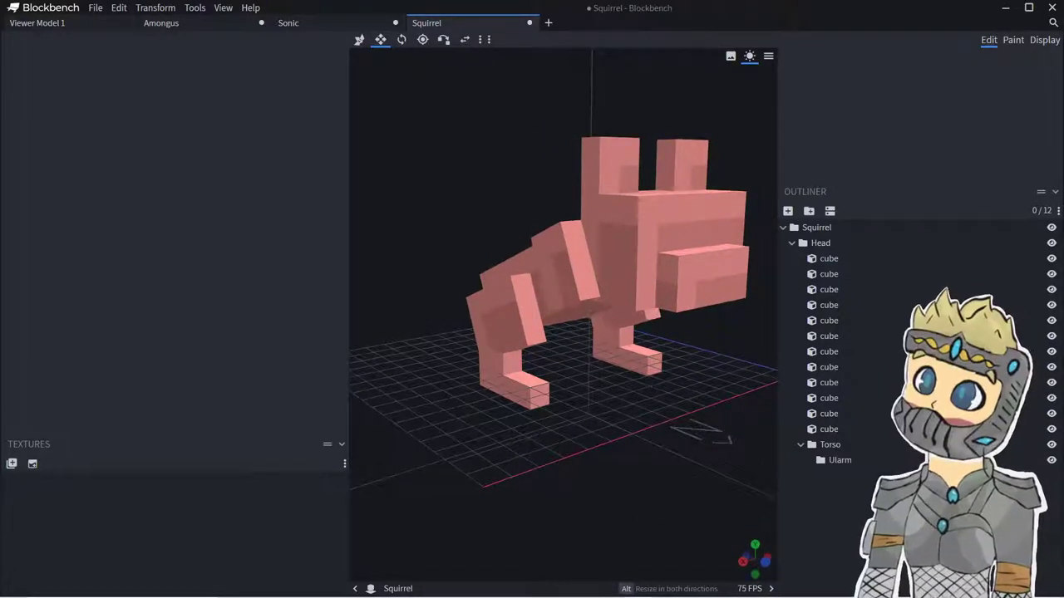
pyautogui.moveTo(0, 249); pyautogui.dragTo(600, 28)
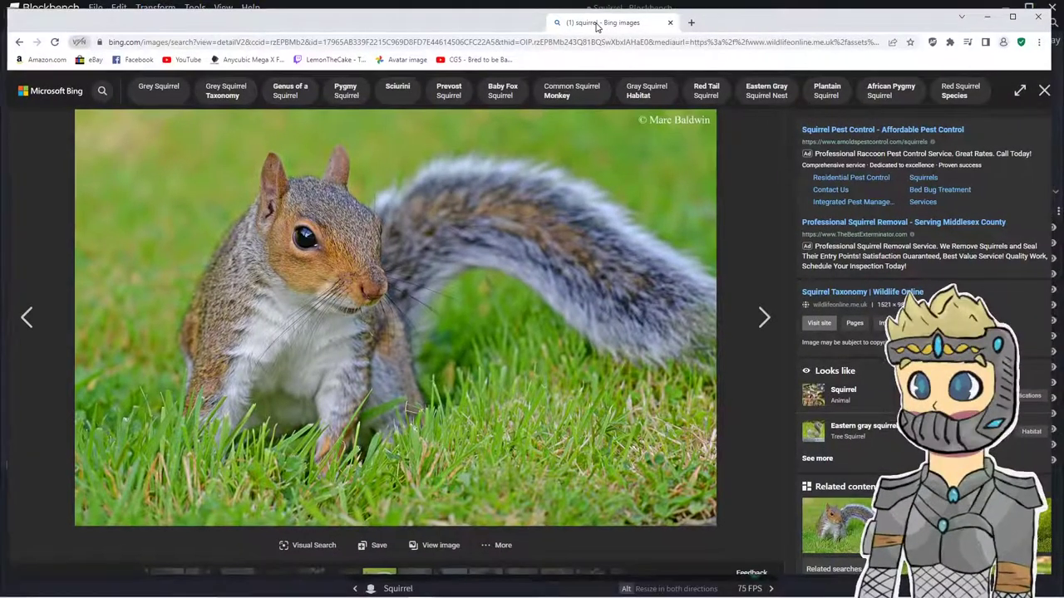
pyautogui.hotkey('alt', 'Tab')
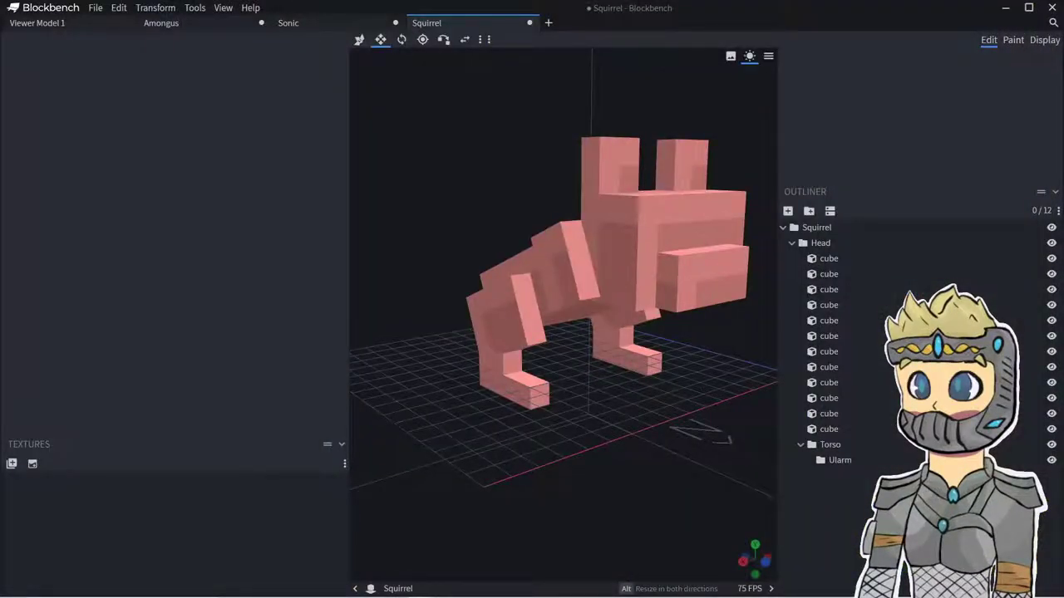
pyautogui.moveTo(720, 503); pyautogui.dragTo(692, 468, button='right')
pyautogui.click(529, 260)
pyautogui.moveTo(635, 376); pyautogui.dragTo(649, 372)
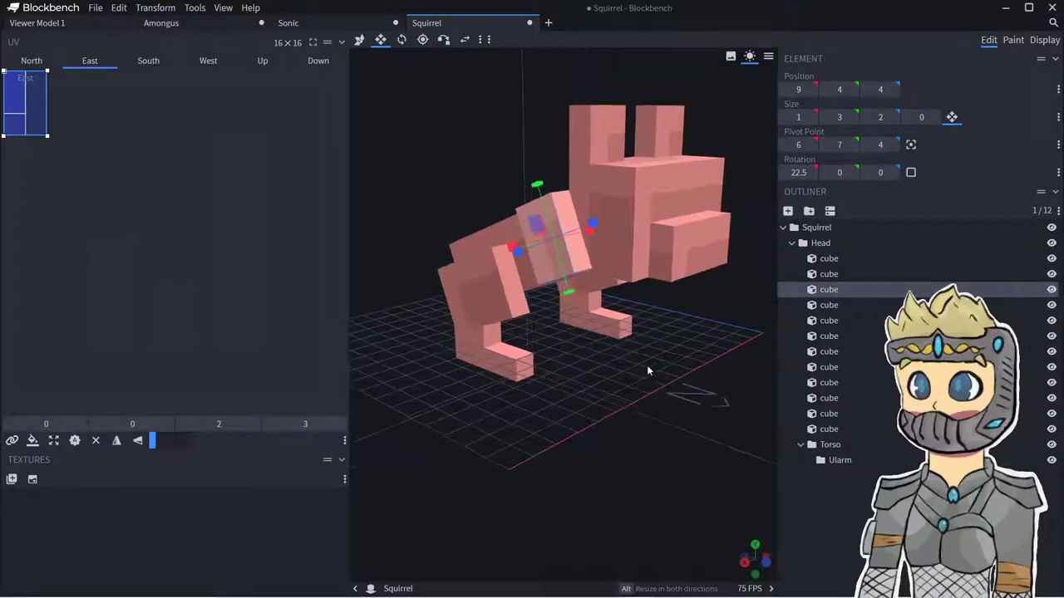
pyautogui.moveTo(571, 292); pyautogui.dragTo(612, 403)
pyautogui.moveTo(649, 437); pyautogui.dragTo(715, 408)
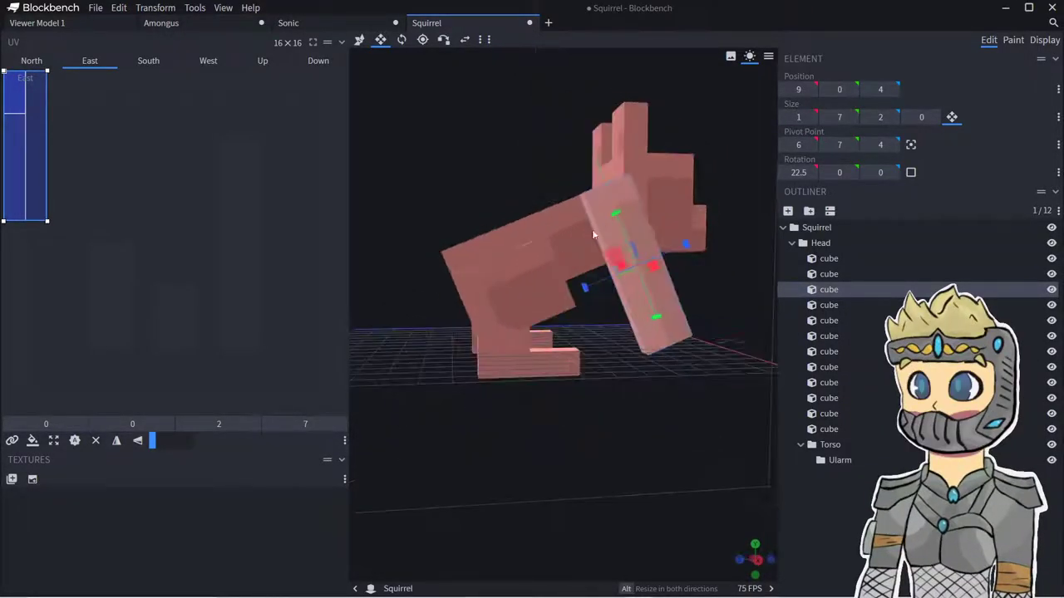
# - Move the front leg's pivot point to 9, 6, 5 and rotate the leg to 0° around the X axis
pyautogui.click(421, 43)
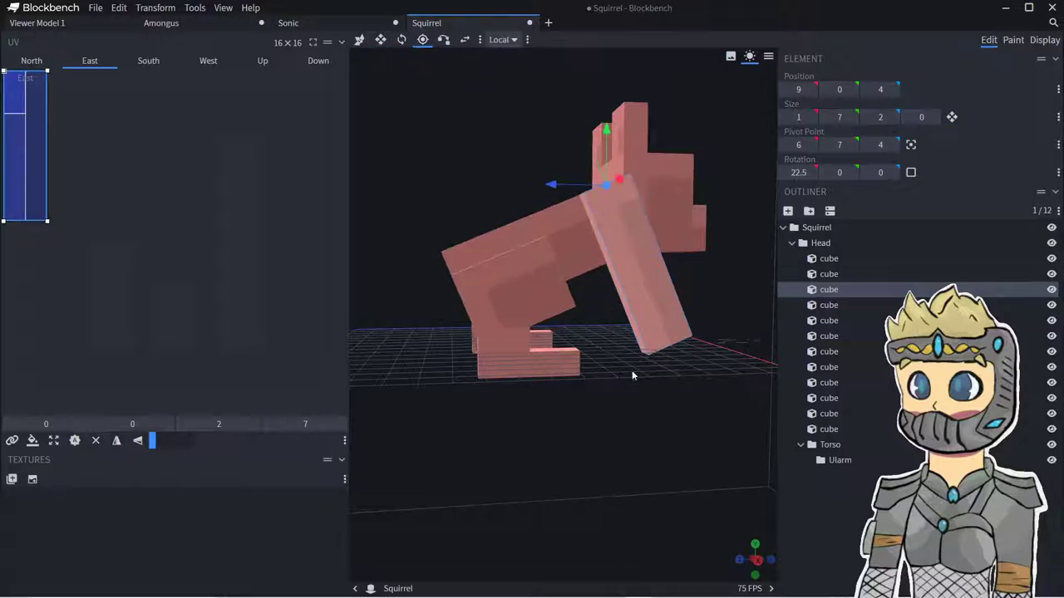
pyautogui.moveTo(623, 357); pyautogui.dragTo(653, 439)
pyautogui.moveTo(621, 199); pyautogui.dragTo(642, 234)
pyautogui.moveTo(612, 202); pyautogui.dragTo(588, 182)
pyautogui.press('r')
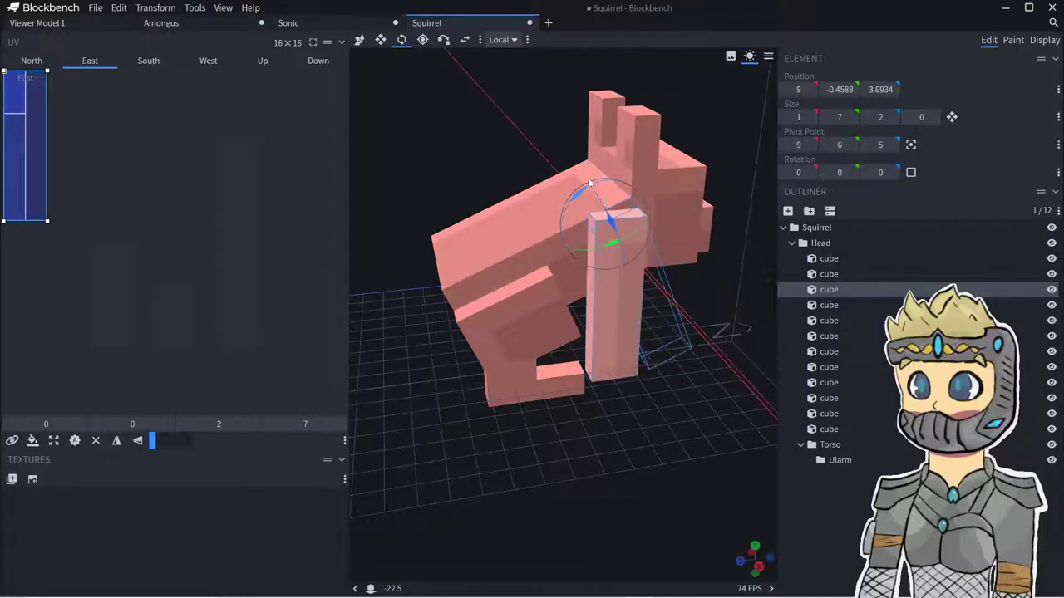
# - Rotate the front leg to 22.5° around the X axis and reduce its height to 5 from the upper end
pyautogui.moveTo(721, 416); pyautogui.dragTo(669, 379)
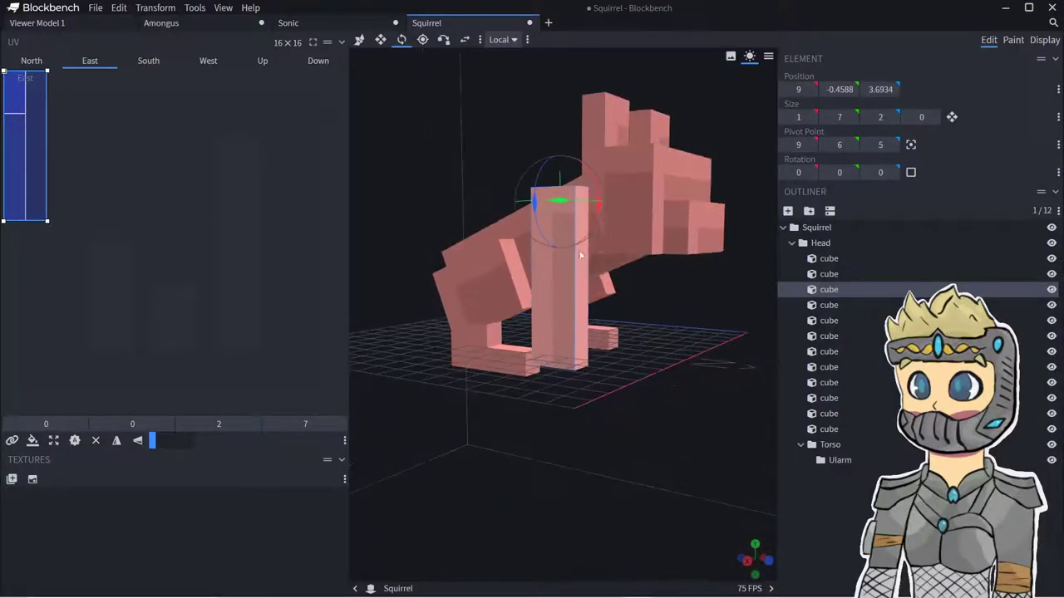
pyautogui.moveTo(595, 217); pyautogui.dragTo(600, 199)
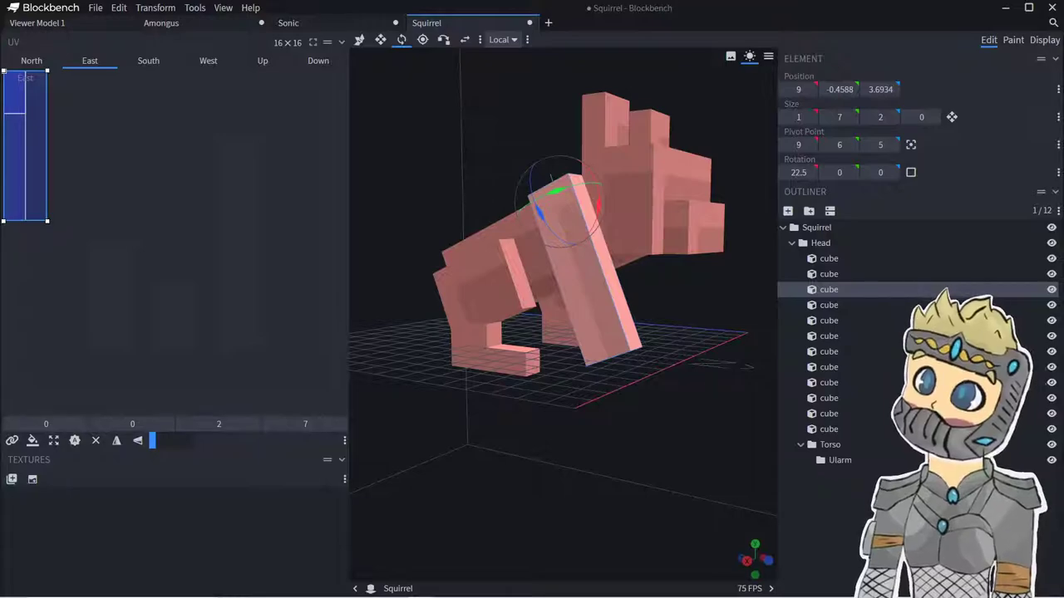
pyautogui.click(380, 39)
pyautogui.moveTo(567, 211); pyautogui.dragTo(576, 247)
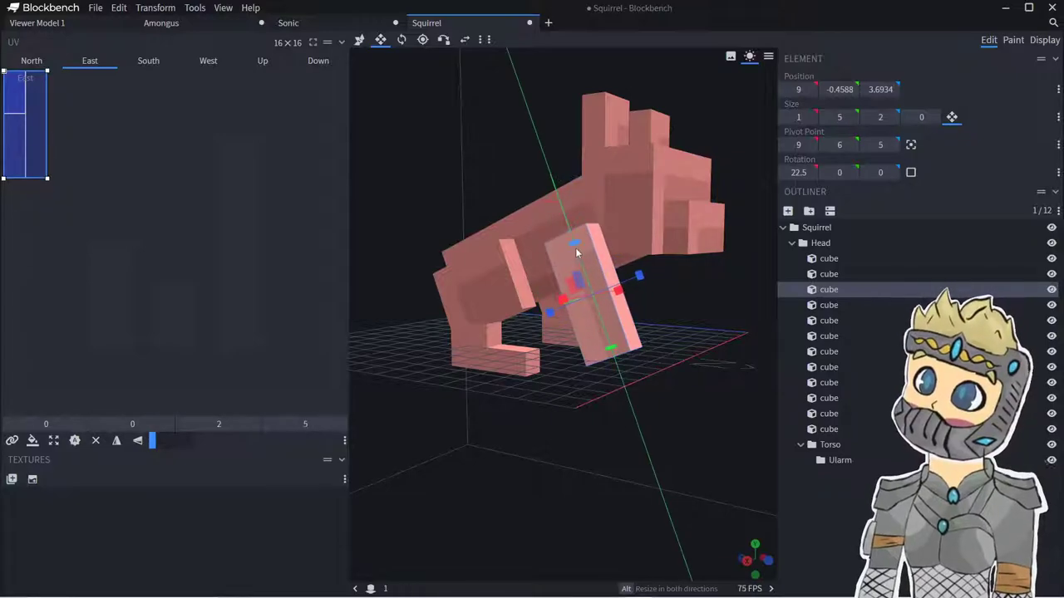
# - Duplicate the front leg and move the copy across to X 2 on the body's other side
pyautogui.moveTo(735, 453); pyautogui.dragTo(592, 363)
pyautogui.rightClick(556, 324)
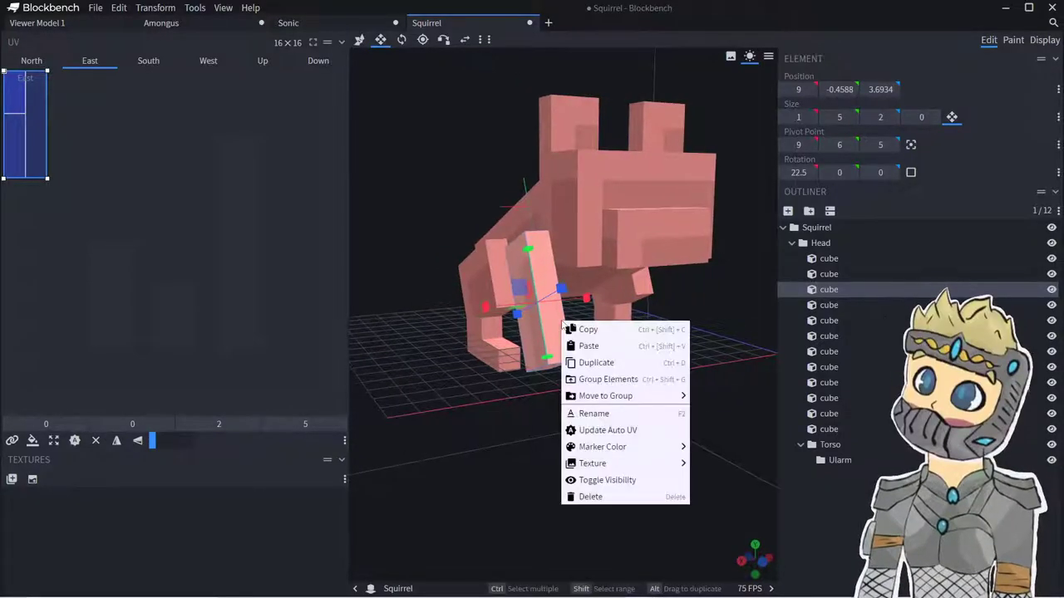
pyautogui.click(586, 361)
pyautogui.moveTo(557, 307); pyautogui.dragTo(651, 304)
pyautogui.moveTo(661, 406); pyautogui.dragTo(586, 389)
pyautogui.click(572, 290)
pyautogui.click(608, 309)
pyautogui.moveTo(569, 293); pyautogui.dragTo(597, 295)
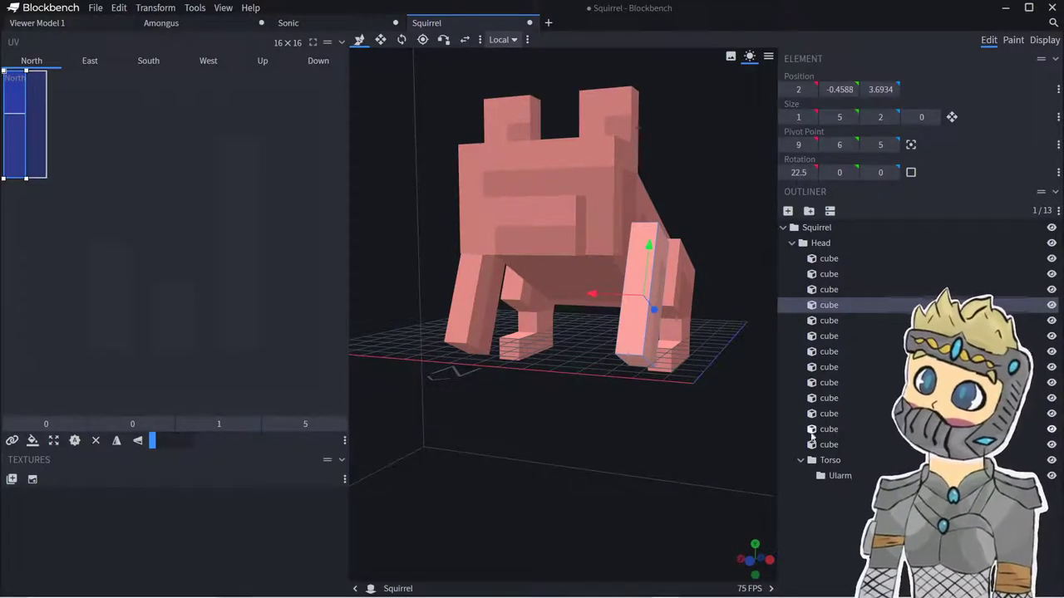
# - Duplicate the sloping body and rotate the copy to -22.5° around the X axis as the start of a tail
pyautogui.moveTo(560, 449); pyautogui.dragTo(550, 445)
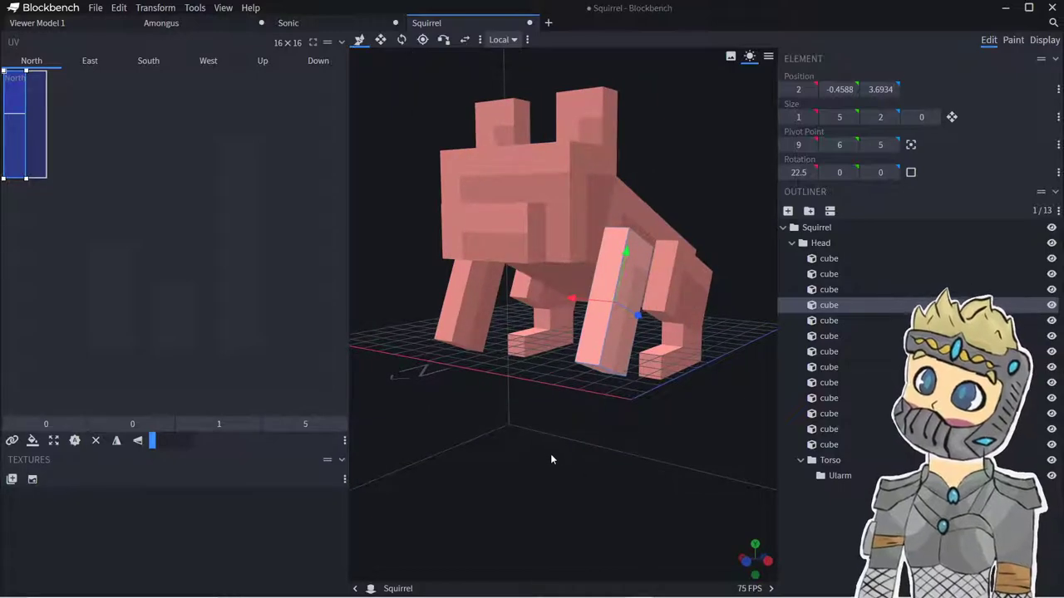
pyautogui.moveTo(587, 410); pyautogui.dragTo(648, 373)
pyautogui.rightClick(623, 309)
pyautogui.click(632, 348)
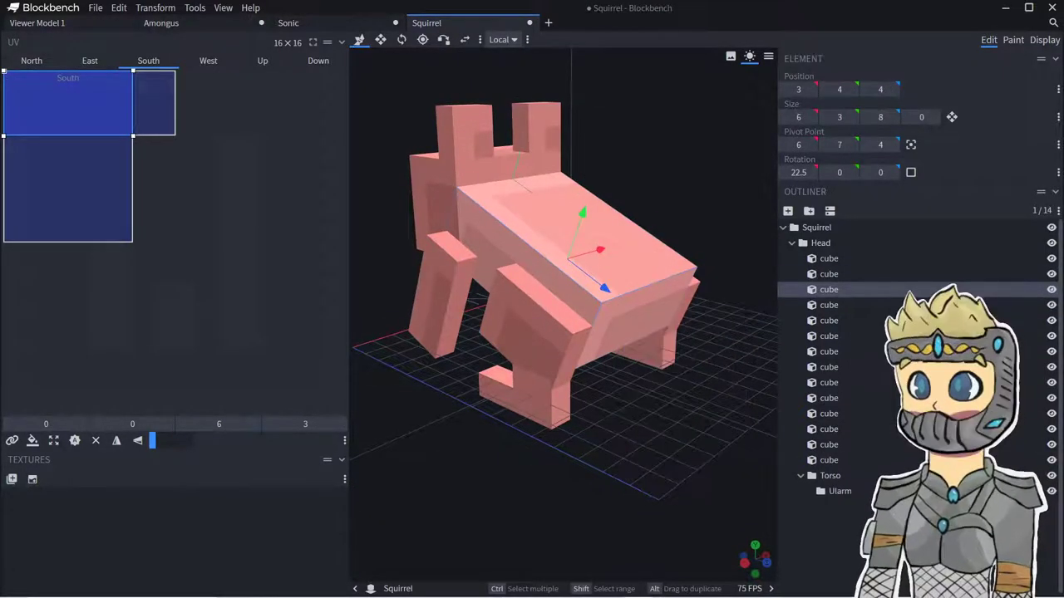
pyautogui.moveTo(606, 297); pyautogui.dragTo(753, 444)
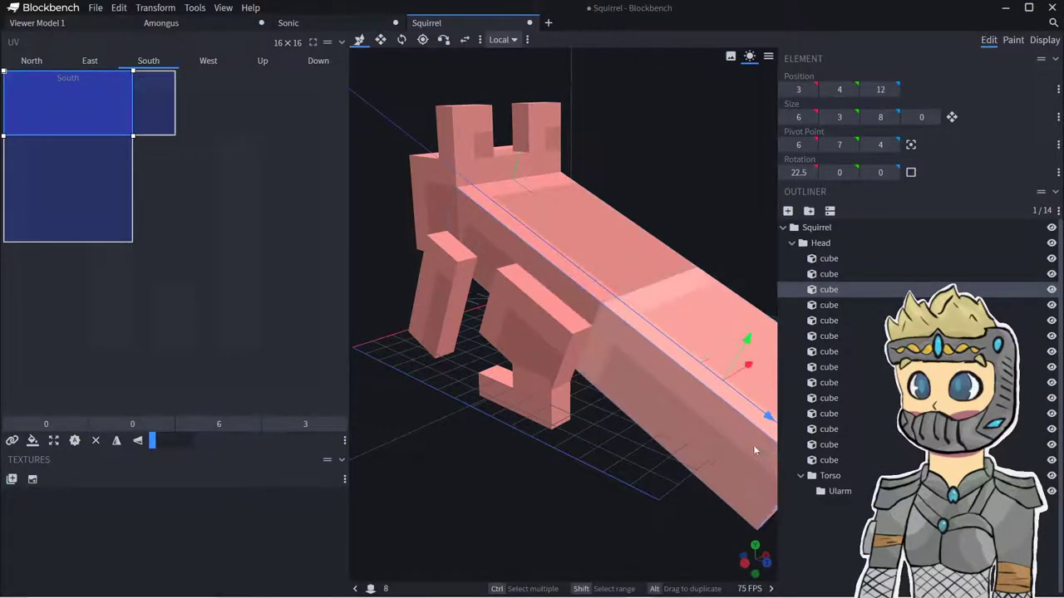
pyautogui.hotkey('ctrl', 'z')
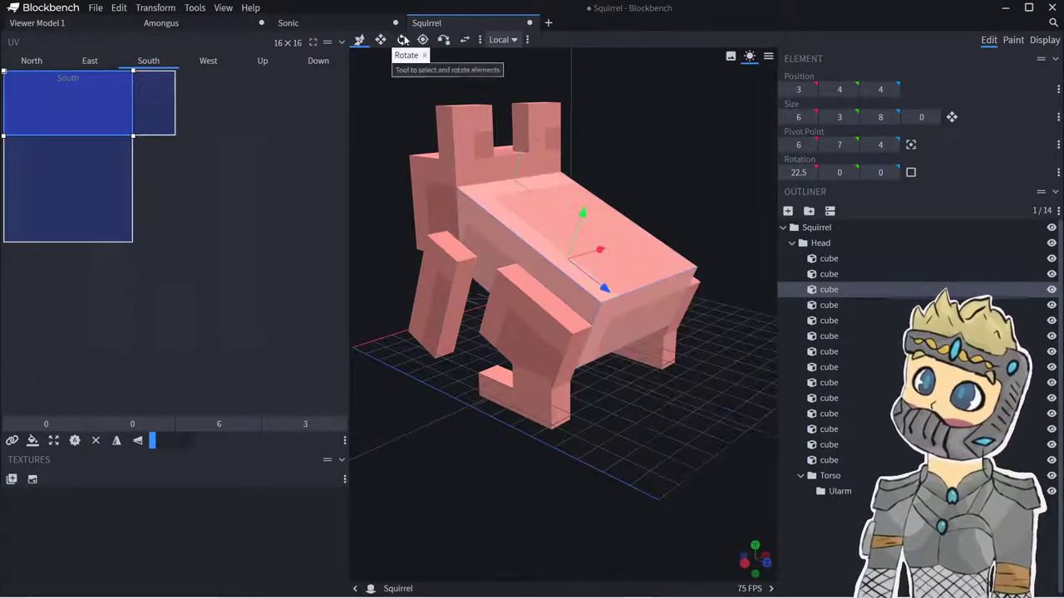
pyautogui.click(401, 39)
pyautogui.moveTo(532, 212); pyautogui.dragTo(558, 134)
# - Move the tail piece behind the body's rear end and narrow it on both sides to 4 × 3 × 8 at position 4, 0, 7
pyautogui.click(360, 42)
pyautogui.moveTo(606, 247); pyautogui.dragTo(690, 391)
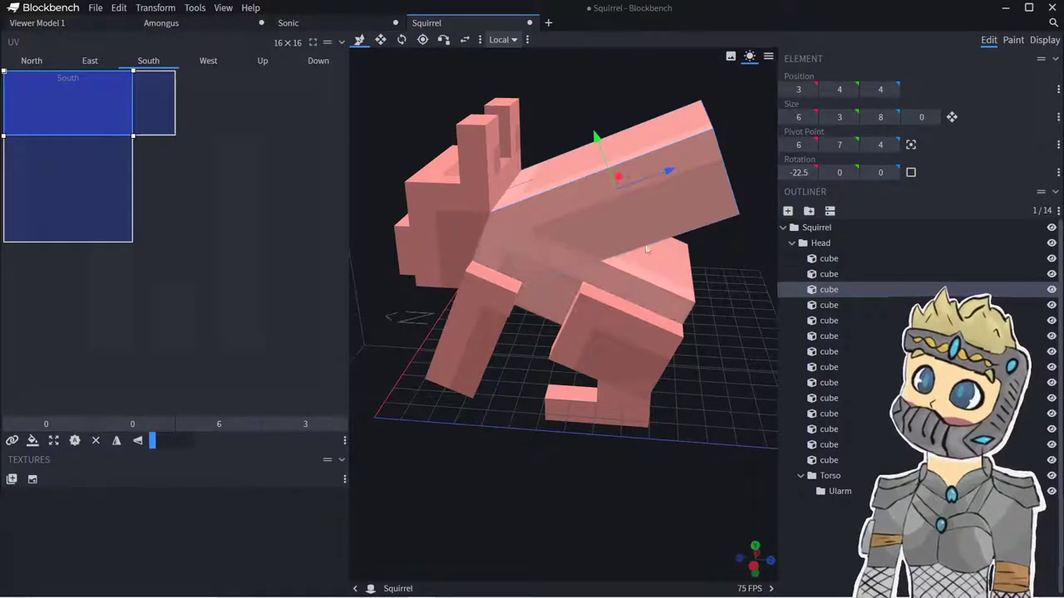
pyautogui.moveTo(657, 173); pyautogui.dragTo(773, 223)
pyautogui.click(683, 245)
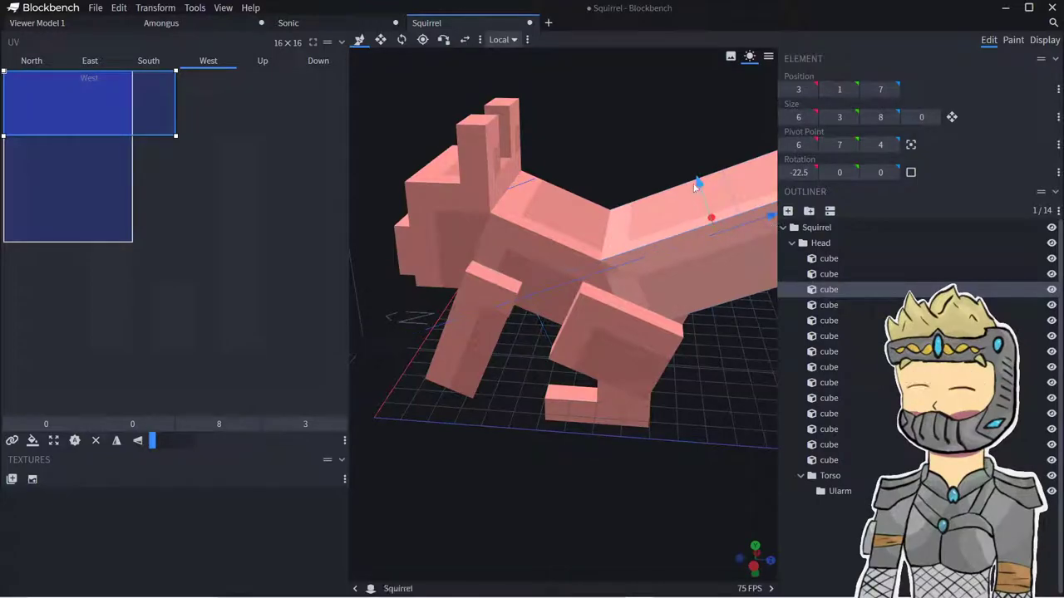
pyautogui.moveTo(693, 187); pyautogui.dragTo(709, 213)
pyautogui.click(380, 39)
pyautogui.moveTo(578, 132); pyautogui.dragTo(656, 322)
pyautogui.moveTo(570, 467); pyautogui.dragTo(529, 366)
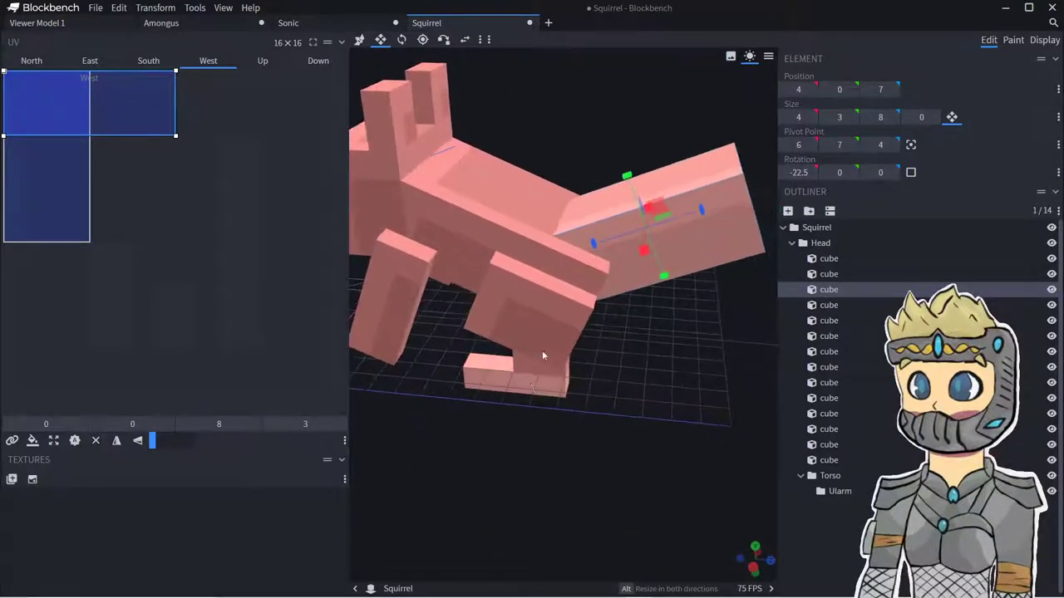
# - Duplicate the tail piece, move the copy up to Y 3 on top of it, and shorten the copy from its front end
pyautogui.rightClick(666, 214)
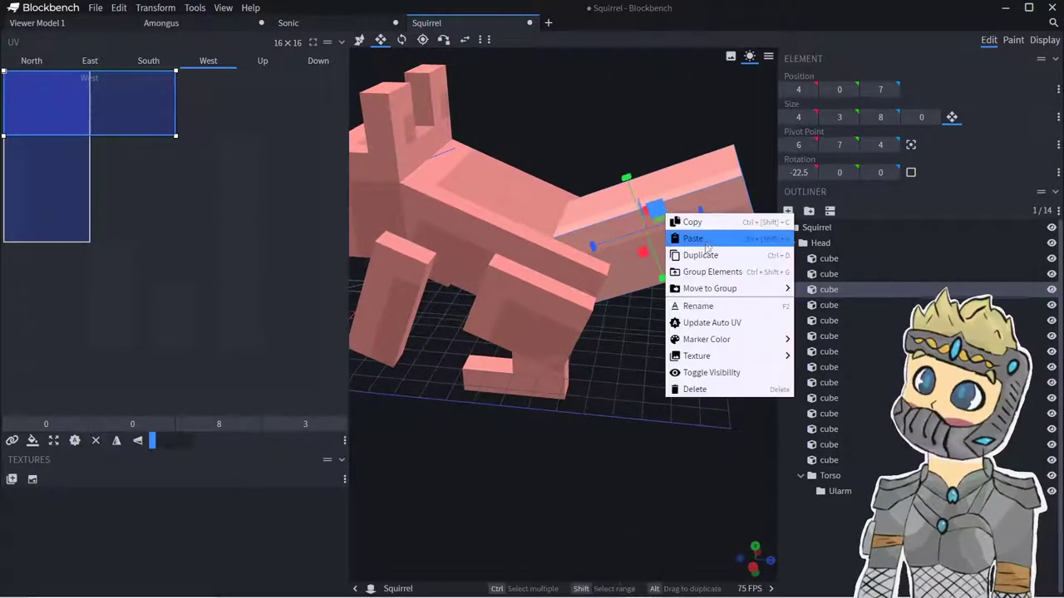
pyautogui.click(705, 255)
pyautogui.moveTo(627, 184); pyautogui.dragTo(600, 107)
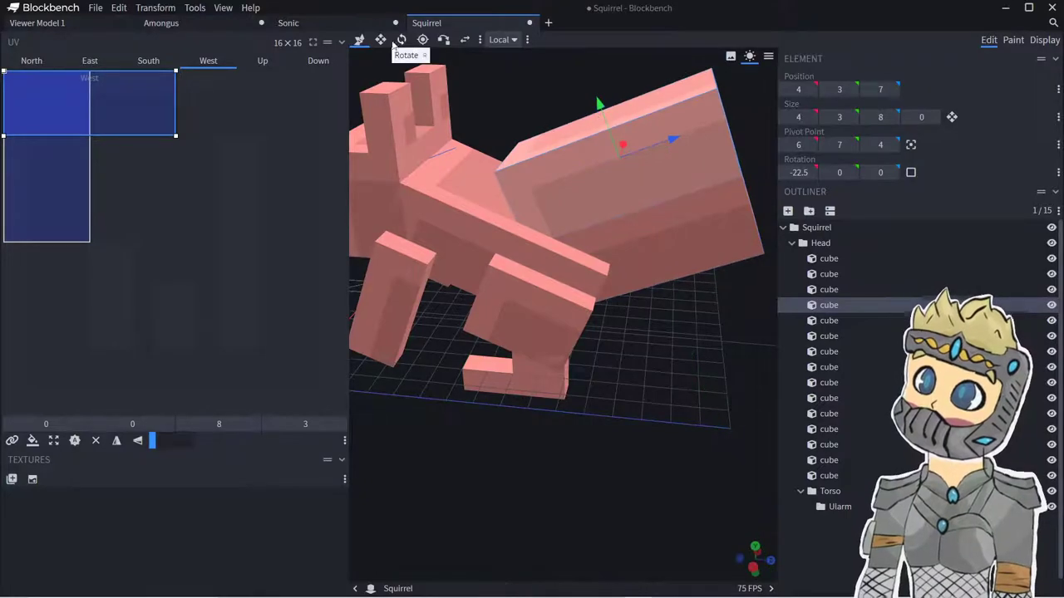
pyautogui.click(380, 40)
pyautogui.moveTo(574, 180); pyautogui.dragTo(665, 165)
pyautogui.click(645, 420)
pyautogui.scroll(-5, 644, 422)
pyautogui.moveTo(643, 422); pyautogui.dragTo(662, 410)
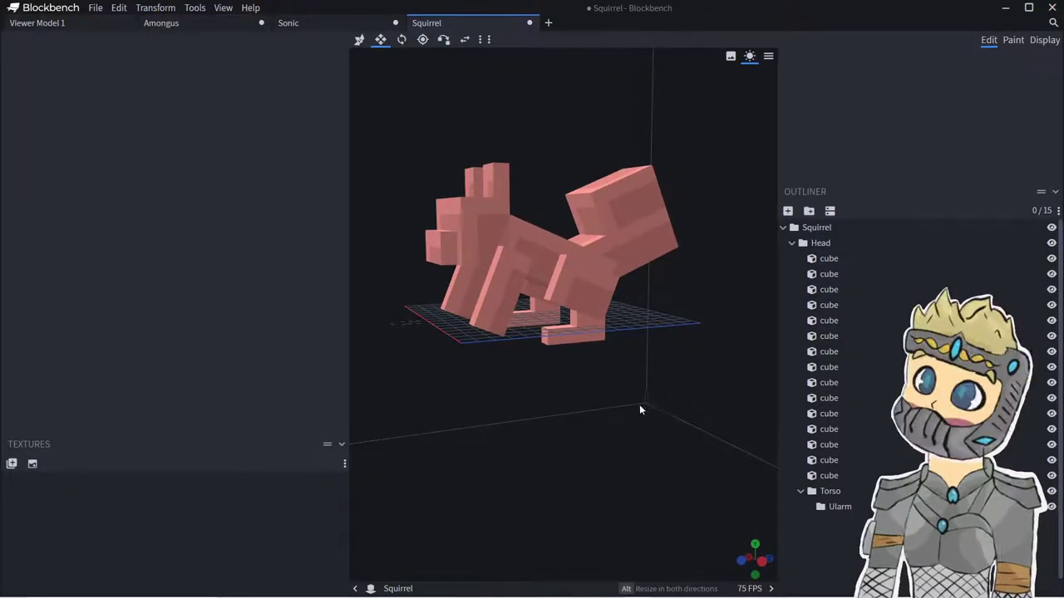
# - Select all cubes and generate a 16x texture template named Squirrel with rearranged UVs
pyautogui.moveTo(536, 408); pyautogui.dragTo(586, 408, button='right')
pyautogui.keyDown('ctrl'); pyautogui.moveTo(476, 377); pyautogui.dragTo(726, 142); pyautogui.keyUp('ctrl')
pyautogui.click(32, 481)
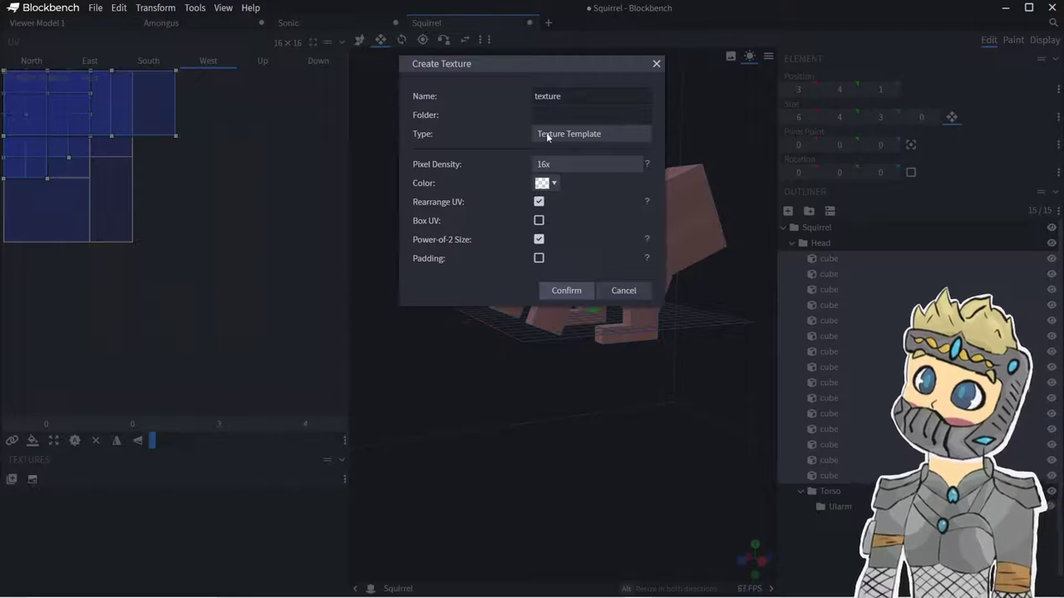
pyautogui.write('Squrri')
pyautogui.press('BackSpace')
pyautogui.press('BackSpace')
pyautogui.press('BackSpace')
pyautogui.write('irr')
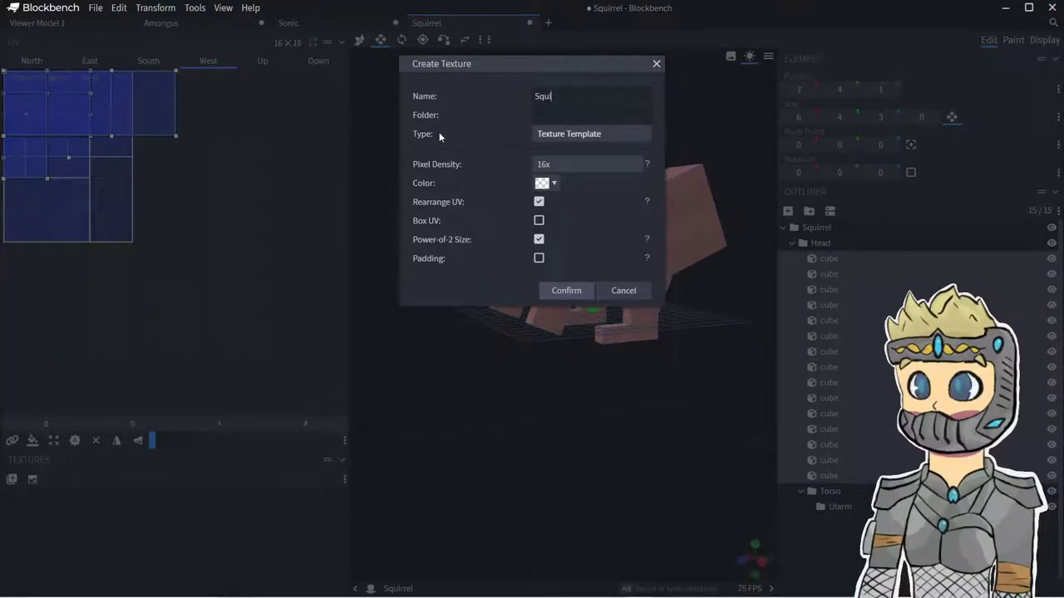
pyautogui.write('el')
pyautogui.press('Return')
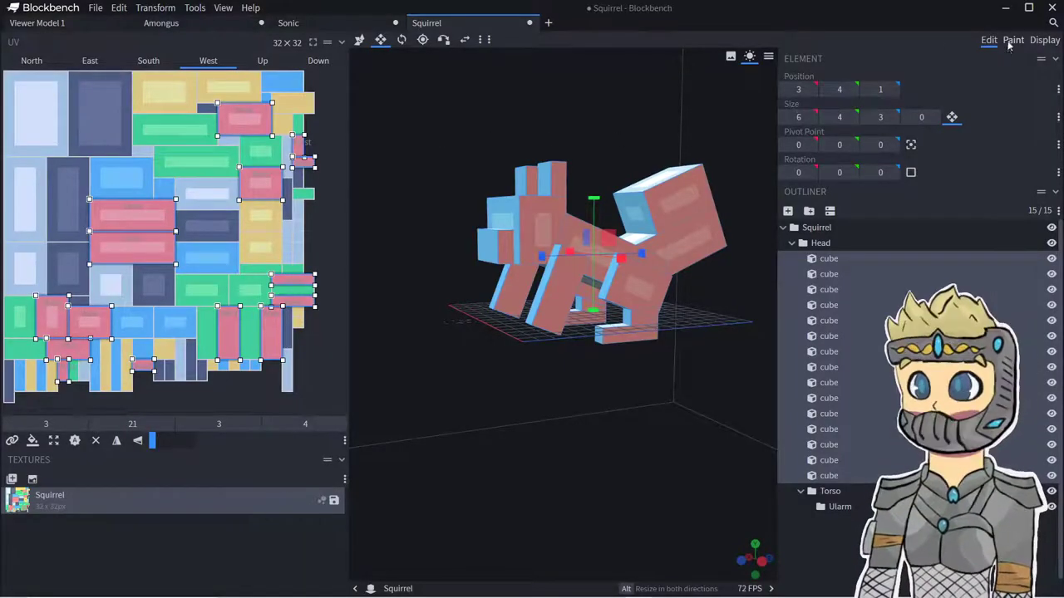
# - Switch to painting, choose light brown #a28350, and brush the first strokes onto the rear end of the upper tail piece
pyautogui.click(1009, 41)
pyautogui.click(1024, 139)
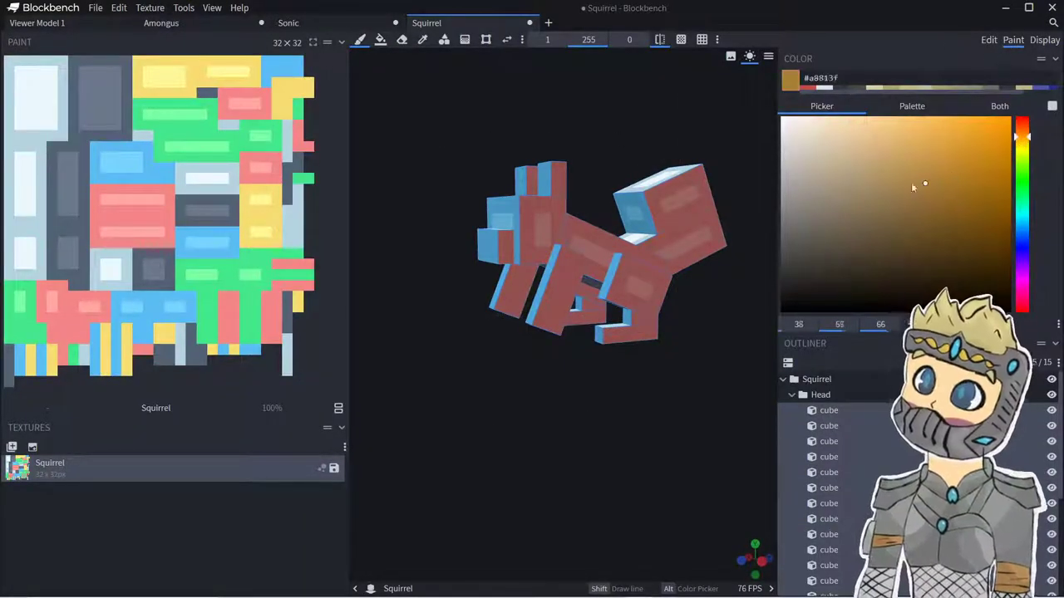
pyautogui.click(916, 212)
pyautogui.moveTo(906, 199); pyautogui.dragTo(896, 173)
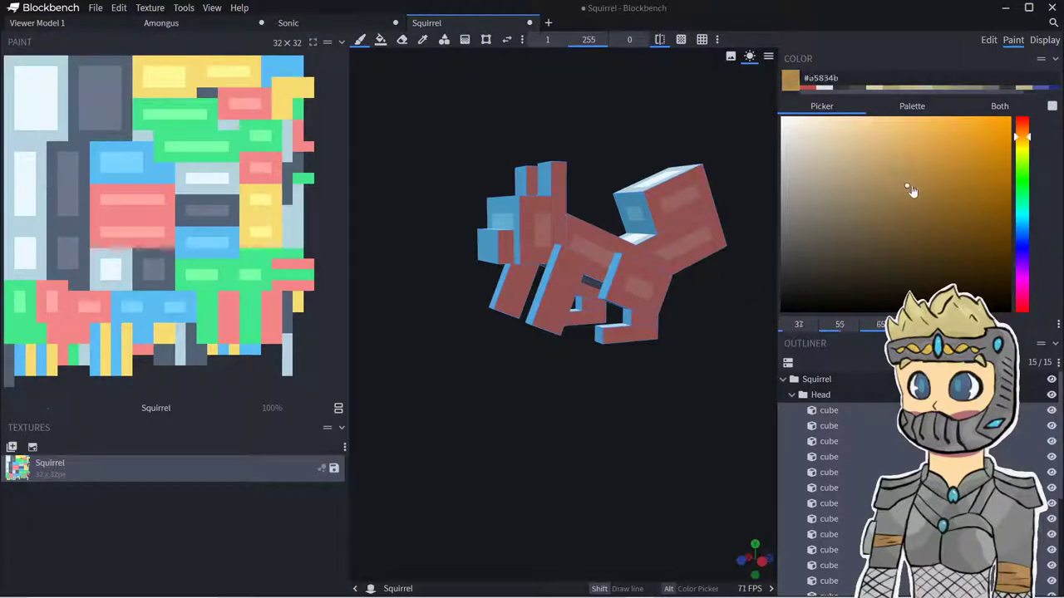
pyautogui.moveTo(652, 311)
pyautogui.mouseDown()
pyautogui.moveTo(731, 334)
pyautogui.moveTo(670, 320)
pyautogui.mouseUp()
pyautogui.scroll(3, 731, 332)
pyautogui.moveTo(703, 154); pyautogui.dragTo(578, 182, button='right')
pyautogui.scroll(4, 578, 182)
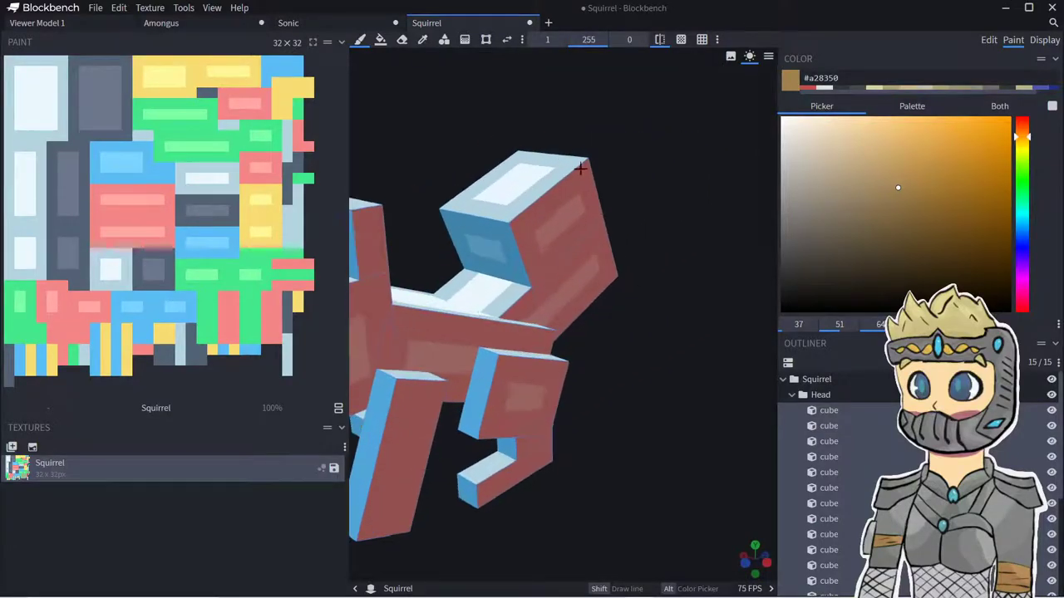
pyautogui.moveTo(580, 169); pyautogui.dragTo(569, 165)
pyautogui.moveTo(644, 166); pyautogui.dragTo(549, 190)
pyautogui.click(637, 200)
pyautogui.moveTo(672, 155); pyautogui.dragTo(600, 185)
# - Brush brown #967640 along the rear, top and side edges of the upper tail piece
pyautogui.click(912, 197)
pyautogui.moveTo(628, 237)
pyautogui.mouseDown()
pyautogui.moveTo(534, 274)
pyautogui.moveTo(623, 296)
pyautogui.moveTo(622, 334)
pyautogui.mouseUp()
pyautogui.moveTo(497, 243); pyautogui.dragTo(641, 241)
pyautogui.moveTo(591, 202); pyautogui.dragTo(567, 203)
pyautogui.moveTo(595, 215); pyautogui.dragTo(633, 232)
pyautogui.moveTo(708, 211); pyautogui.dragTo(541, 233)
pyautogui.moveTo(554, 277); pyautogui.dragTo(584, 258)
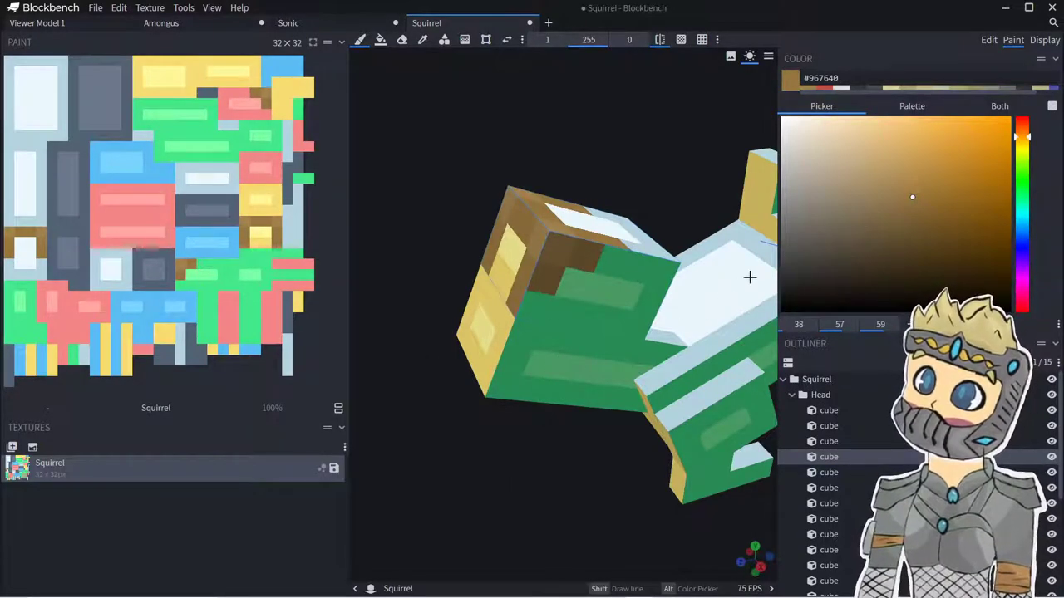
# - Cover the tail's rear faces and most of the upper piece's top and sides with brown #927035
pyautogui.click(919, 208)
pyautogui.moveTo(503, 263); pyautogui.dragTo(509, 255)
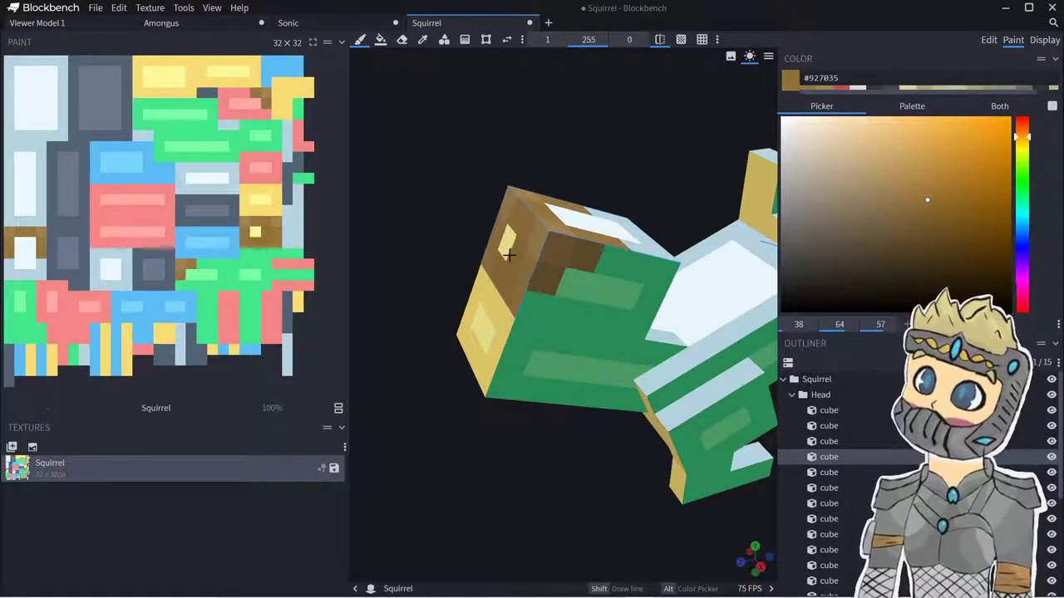
pyautogui.moveTo(491, 294)
pyautogui.mouseDown()
pyautogui.moveTo(478, 316)
pyautogui.moveTo(491, 311)
pyautogui.moveTo(527, 333)
pyautogui.moveTo(636, 269)
pyautogui.moveTo(611, 254)
pyautogui.mouseUp()
pyautogui.moveTo(640, 196)
pyautogui.mouseDown()
pyautogui.moveTo(580, 321)
pyautogui.moveTo(560, 268)
pyautogui.moveTo(574, 231)
pyautogui.moveTo(527, 235)
pyautogui.moveTo(547, 228)
pyautogui.mouseUp()
pyautogui.moveTo(625, 225)
pyautogui.mouseDown()
pyautogui.moveTo(611, 239)
pyautogui.moveTo(622, 236)
pyautogui.moveTo(441, 190)
pyautogui.moveTo(532, 227)
pyautogui.mouseUp()
pyautogui.click(608, 241)
pyautogui.click(439, 243)
pyautogui.moveTo(593, 269)
pyautogui.mouseDown()
pyautogui.moveTo(558, 251)
pyautogui.moveTo(542, 220)
pyautogui.moveTo(578, 207)
pyautogui.mouseUp()
pyautogui.moveTo(647, 231); pyautogui.dragTo(567, 238)
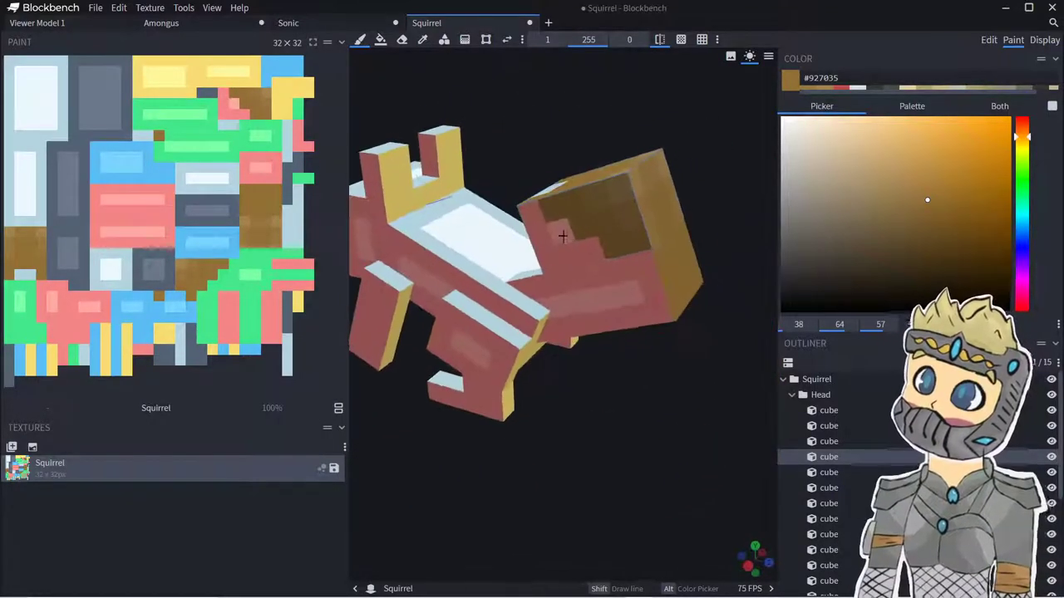
# - Extend brown #927035 across the upper tail piece's side and onto the upper rear edge of the lower piece
pyautogui.moveTo(586, 399)
pyautogui.mouseDown()
pyautogui.moveTo(859, 399)
pyautogui.moveTo(608, 387)
pyautogui.mouseUp()
pyautogui.click(531, 219)
pyautogui.click(556, 230)
pyautogui.moveTo(706, 353)
pyautogui.mouseDown()
pyautogui.moveTo(496, 351)
pyautogui.moveTo(648, 351)
pyautogui.moveTo(493, 342)
pyautogui.moveTo(696, 352)
pyautogui.moveTo(688, 349)
pyautogui.mouseUp()
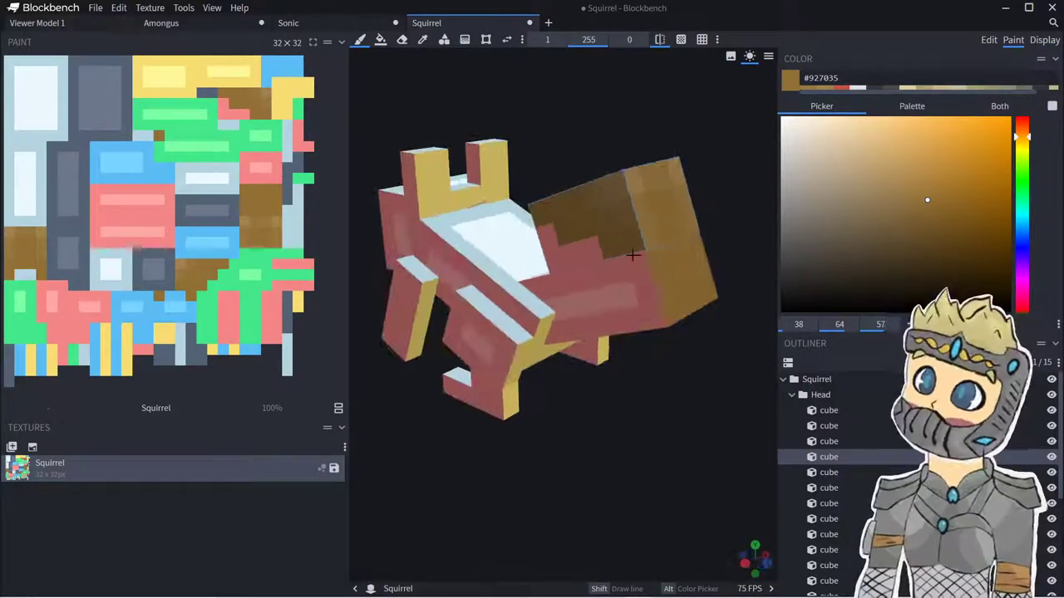
pyautogui.click(637, 262)
pyautogui.moveTo(589, 252); pyautogui.dragTo(598, 274)
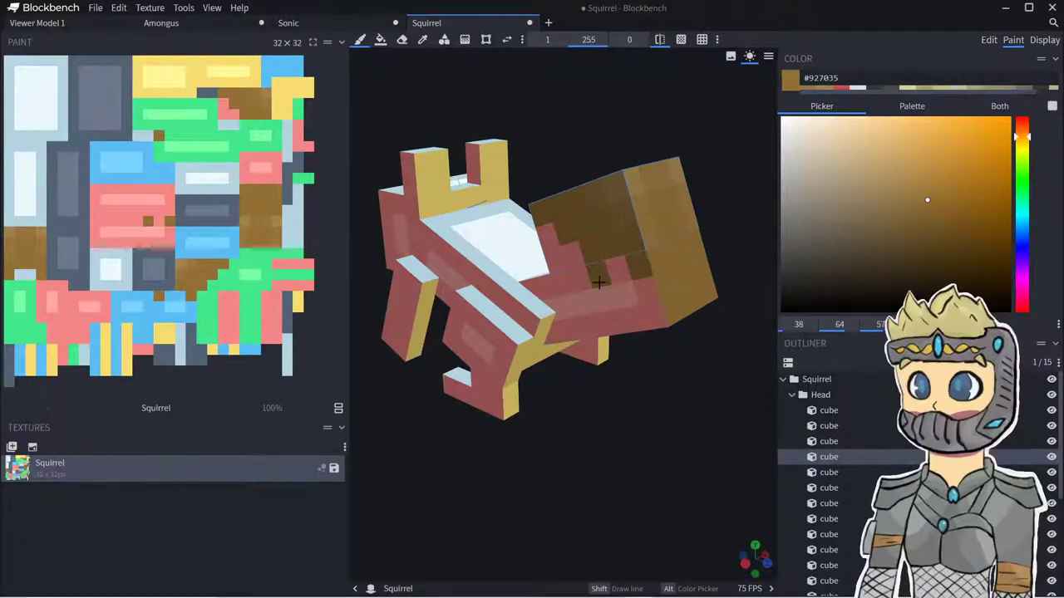
pyautogui.rightClick(599, 282)
pyautogui.click(601, 403)
# - Fill the upper tail piece's remaining side and front areas with #846430 and carry it down the lower piece's sides
pyautogui.click(929, 211)
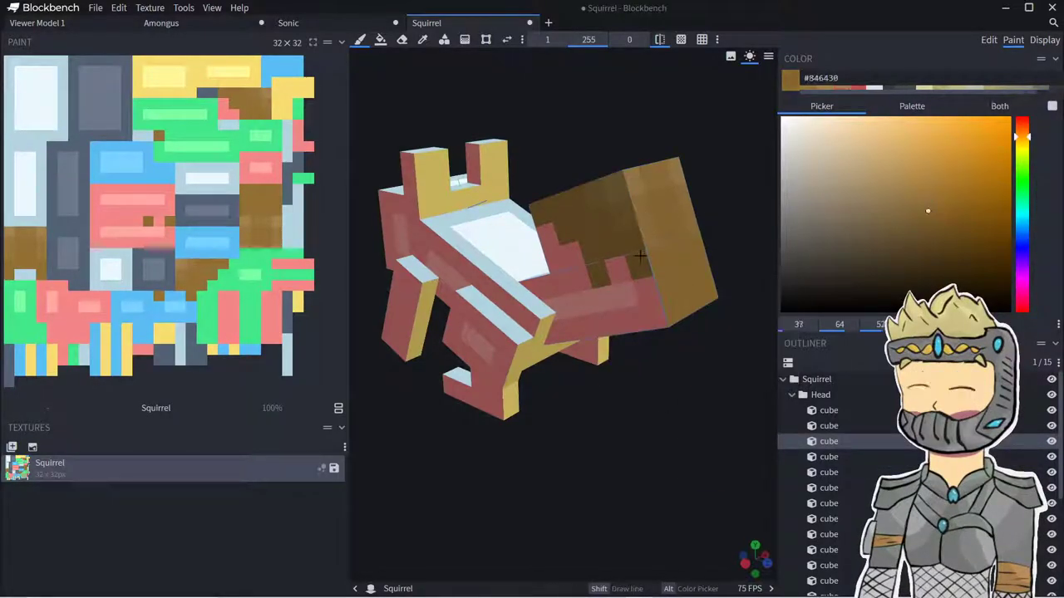
pyautogui.moveTo(610, 271)
pyautogui.mouseDown()
pyautogui.moveTo(640, 300)
pyautogui.moveTo(636, 320)
pyautogui.moveTo(549, 236)
pyautogui.mouseUp()
pyautogui.moveTo(532, 171); pyautogui.dragTo(669, 175)
pyautogui.moveTo(520, 273)
pyautogui.mouseDown()
pyautogui.moveTo(477, 261)
pyautogui.moveTo(472, 218)
pyautogui.mouseUp()
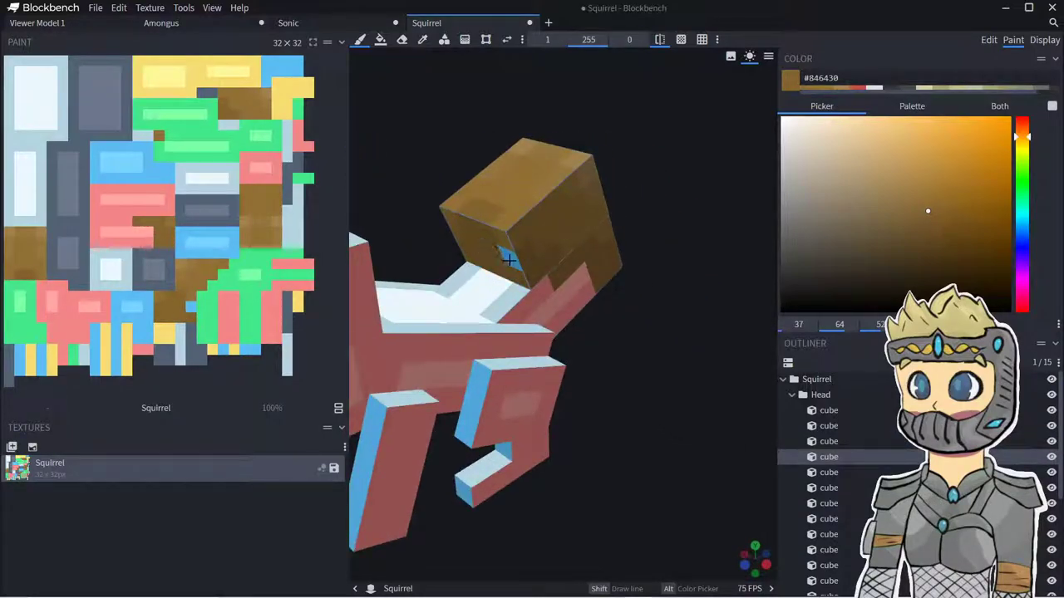
pyautogui.moveTo(655, 399); pyautogui.dragTo(889, 384)
pyautogui.moveTo(672, 223); pyautogui.dragTo(546, 280)
pyautogui.moveTo(559, 203)
pyautogui.mouseDown()
pyautogui.moveTo(633, 160)
pyautogui.moveTo(532, 266)
pyautogui.moveTo(462, 287)
pyautogui.moveTo(413, 285)
pyautogui.moveTo(551, 321)
pyautogui.moveTo(665, 287)
pyautogui.mouseUp()
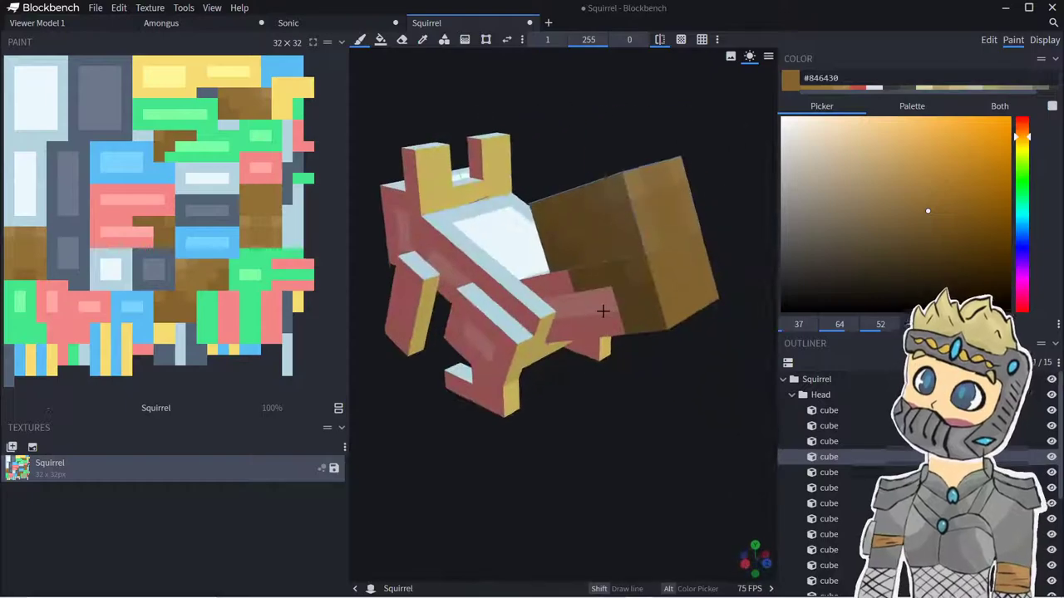
# - Undo the stray side stroke and brush #846430 over the lower tail piece's other side and the rear of its underside
pyautogui.moveTo(611, 327); pyautogui.dragTo(561, 339)
pyautogui.hotkey('ctrl', 'z')
pyautogui.moveTo(665, 374); pyautogui.dragTo(476, 359)
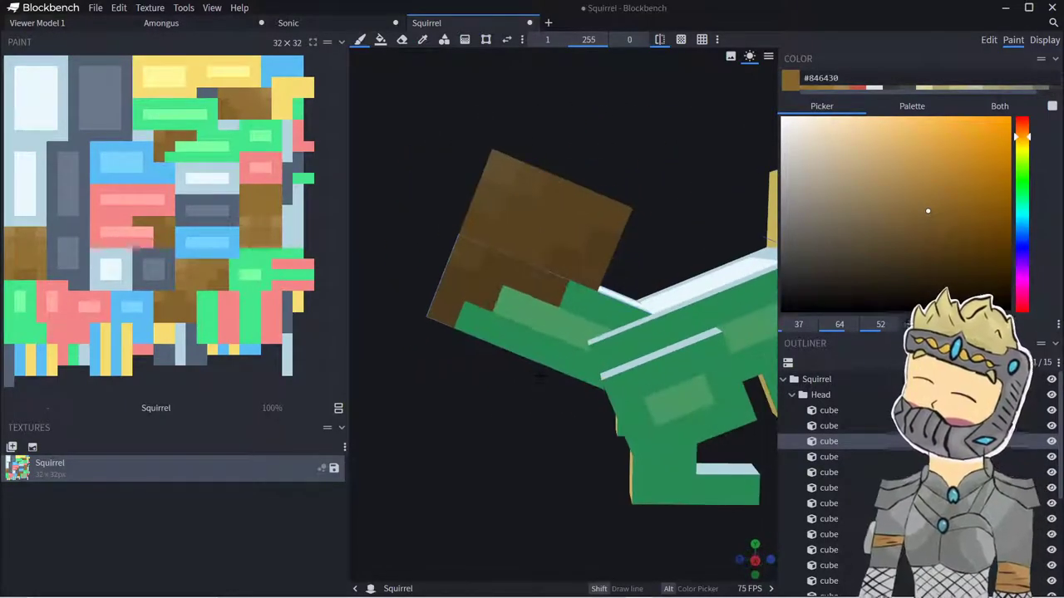
pyautogui.click(474, 321)
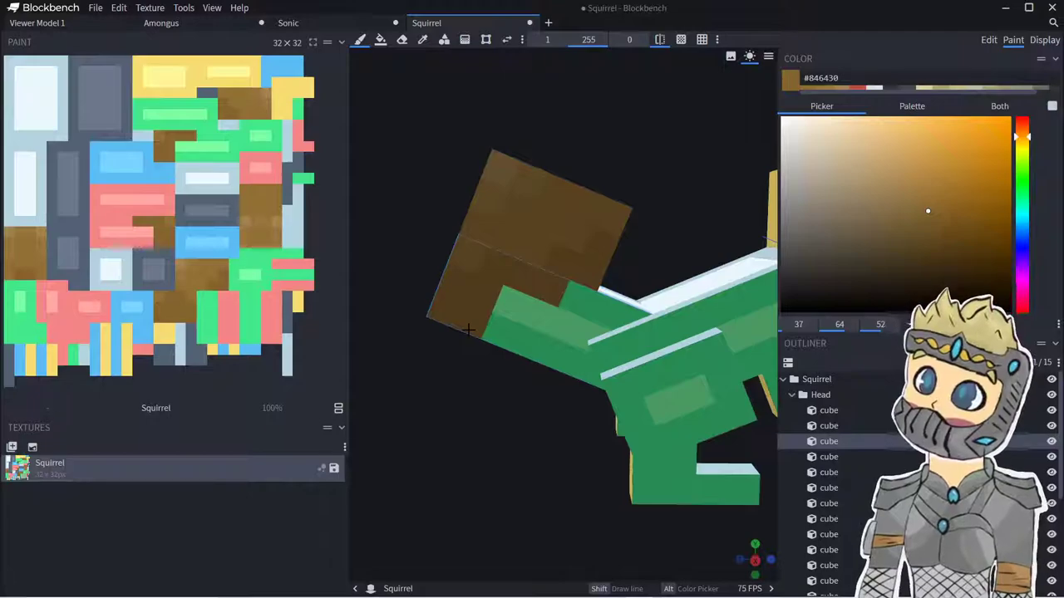
pyautogui.moveTo(496, 453); pyautogui.dragTo(572, 439)
pyautogui.moveTo(541, 283)
pyautogui.mouseDown()
pyautogui.moveTo(591, 280)
pyautogui.moveTo(565, 294)
pyautogui.mouseUp()
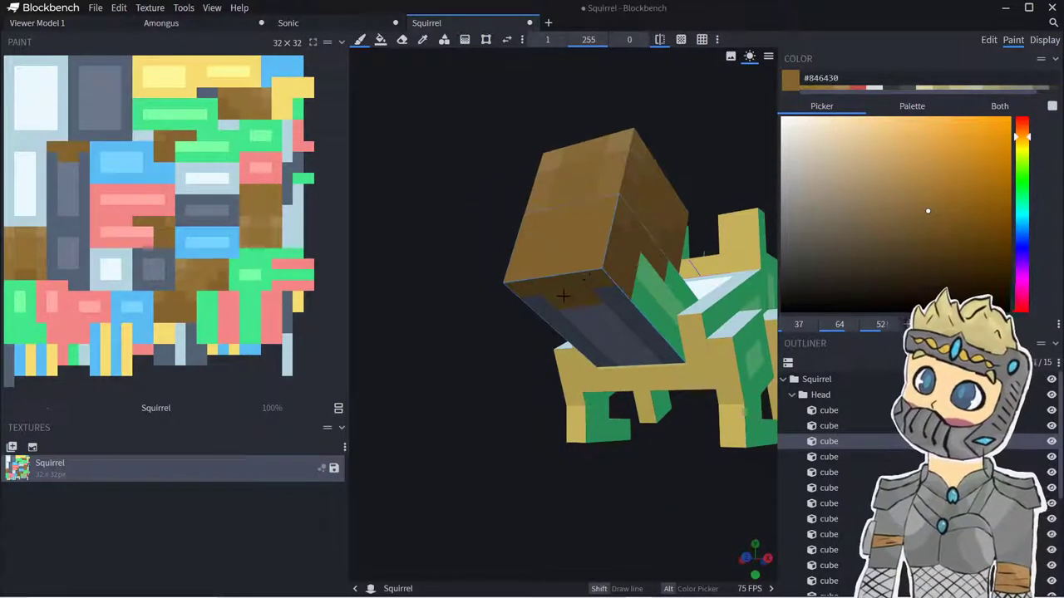
# - Brush darker brown #7a5c2a over the lower tail piece's sides, underside and exposed top
pyautogui.click(932, 219)
pyautogui.moveTo(646, 276)
pyautogui.mouseDown()
pyautogui.moveTo(662, 301)
pyautogui.moveTo(672, 281)
pyautogui.mouseUp()
pyautogui.moveTo(617, 309); pyautogui.dragTo(537, 302)
pyautogui.moveTo(426, 423); pyautogui.dragTo(565, 414)
pyautogui.moveTo(610, 324)
pyautogui.mouseDown()
pyautogui.moveTo(587, 305)
pyautogui.moveTo(553, 311)
pyautogui.moveTo(535, 298)
pyautogui.mouseUp()
pyautogui.moveTo(499, 453)
pyautogui.mouseDown()
pyautogui.moveTo(586, 475)
pyautogui.moveTo(782, 447)
pyautogui.mouseUp()
pyautogui.click(614, 350)
pyautogui.moveTo(658, 224)
pyautogui.mouseDown()
pyautogui.moveTo(478, 248)
pyautogui.moveTo(518, 277)
pyautogui.moveTo(475, 295)
pyautogui.mouseUp()
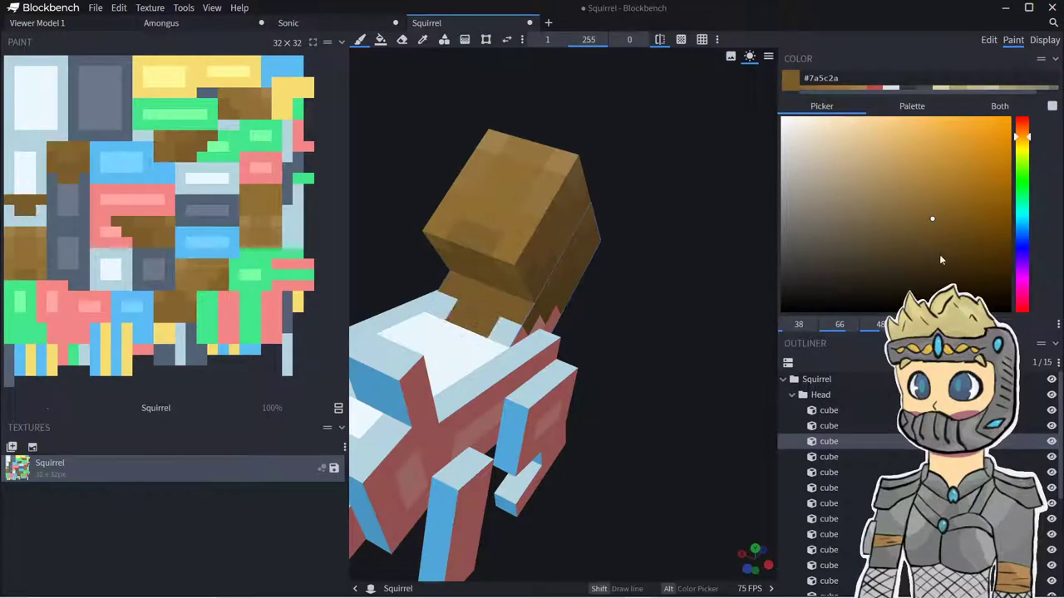
# - Fill the unpainted areas of the lower tail piece's top, sides and underside with brown #856329
pyautogui.click(940, 209)
pyautogui.moveTo(507, 332); pyautogui.dragTo(462, 320)
pyautogui.click(521, 336)
pyautogui.moveTo(605, 349); pyautogui.dragTo(729, 357)
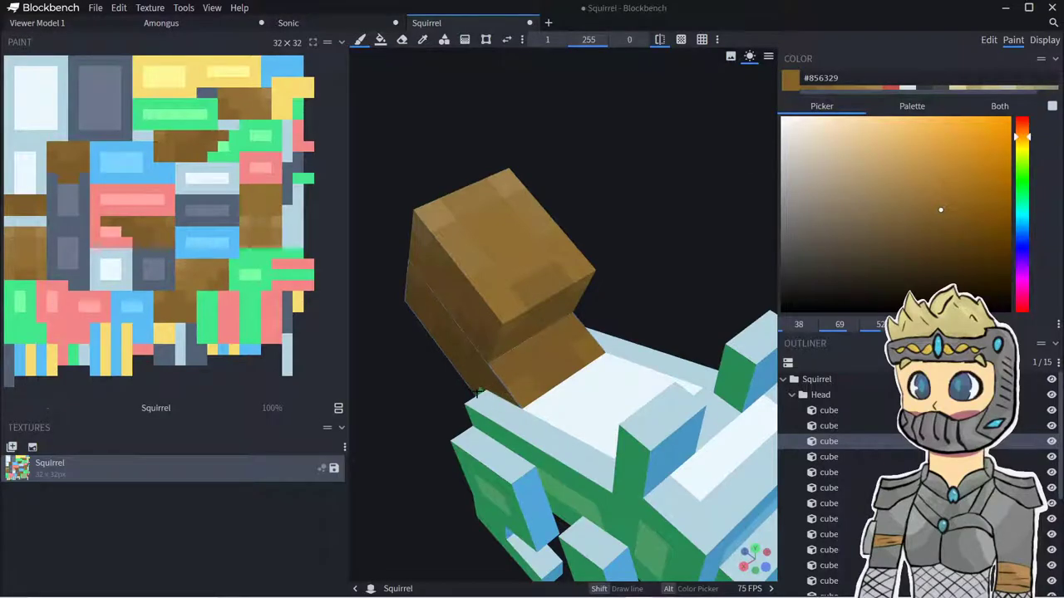
pyautogui.moveTo(476, 389); pyautogui.dragTo(706, 342)
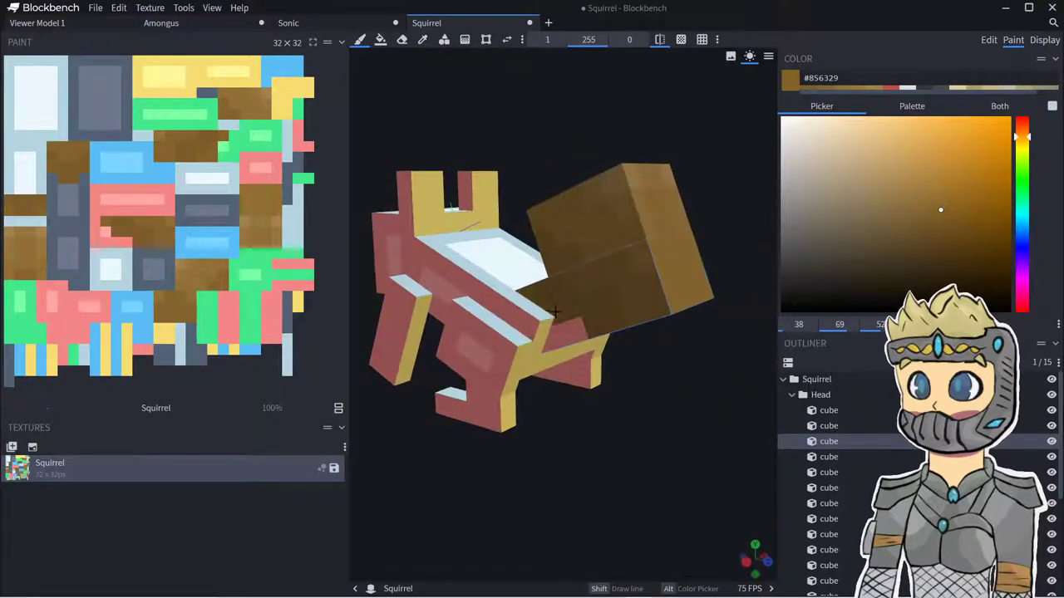
pyautogui.moveTo(548, 348); pyautogui.dragTo(673, 365, button='right')
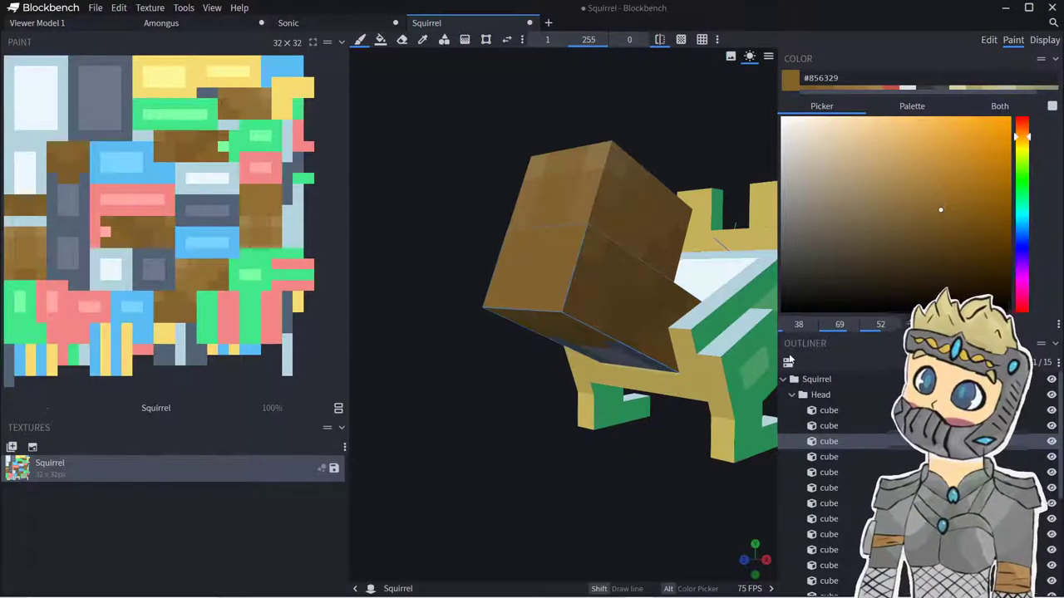
pyautogui.moveTo(520, 449); pyautogui.dragTo(623, 343)
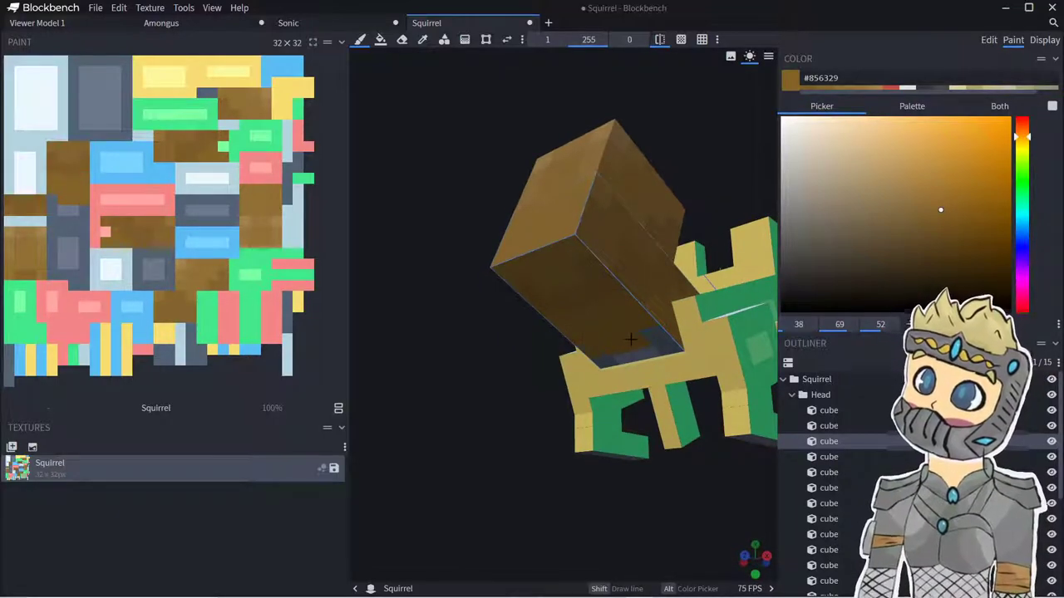
# - Paint a dark brown #5c4828 spiral across both tail pieces on each side of the tail
pyautogui.moveTo(663, 342); pyautogui.dragTo(884, 236)
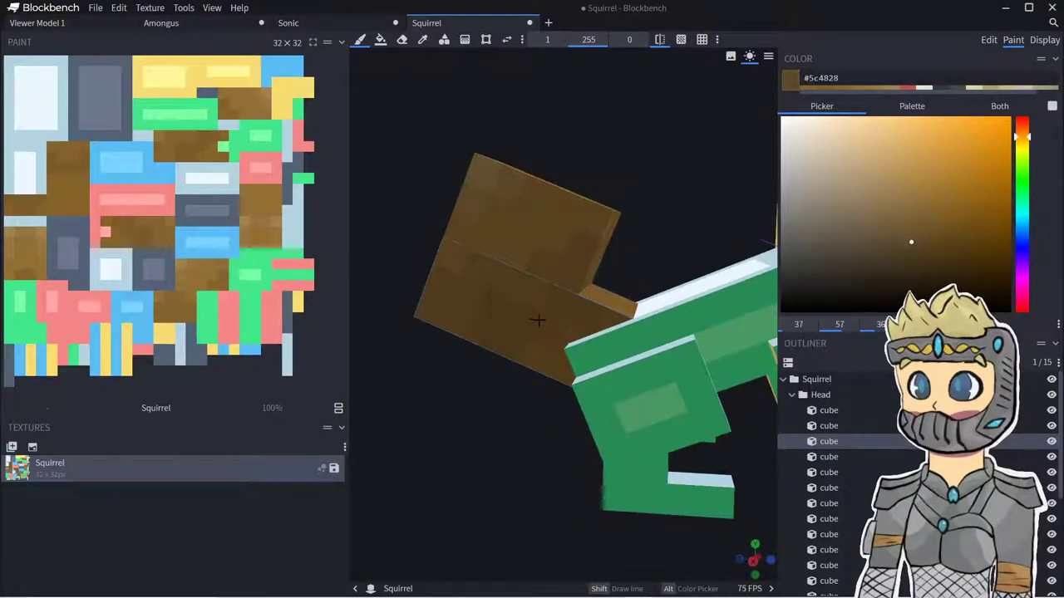
pyautogui.moveTo(536, 320); pyautogui.dragTo(488, 304)
pyautogui.moveTo(502, 213); pyautogui.dragTo(544, 231)
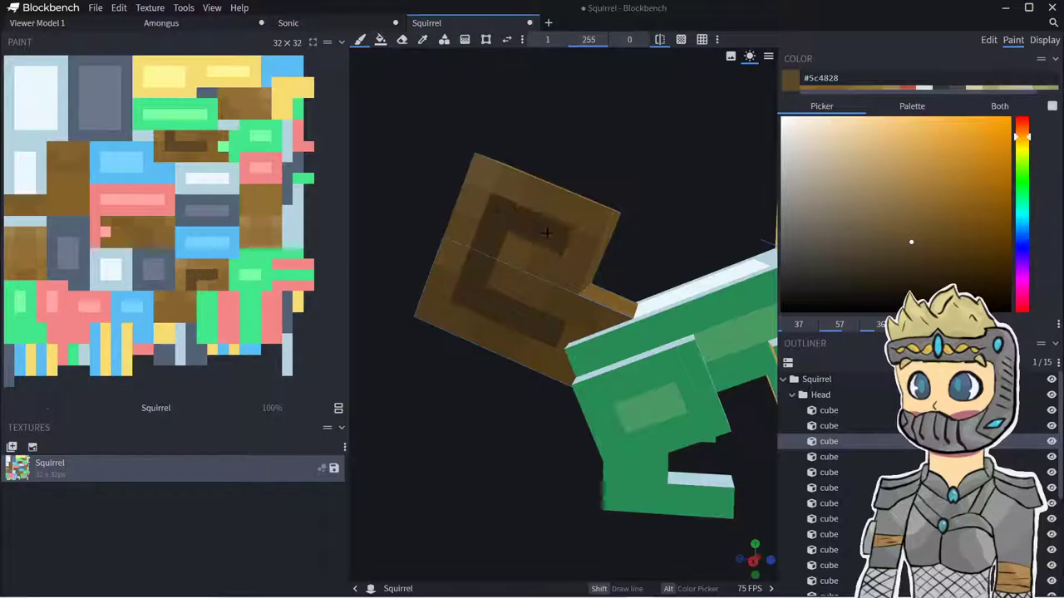
pyautogui.moveTo(664, 214); pyautogui.dragTo(393, 176)
pyautogui.moveTo(600, 256); pyautogui.dragTo(575, 217)
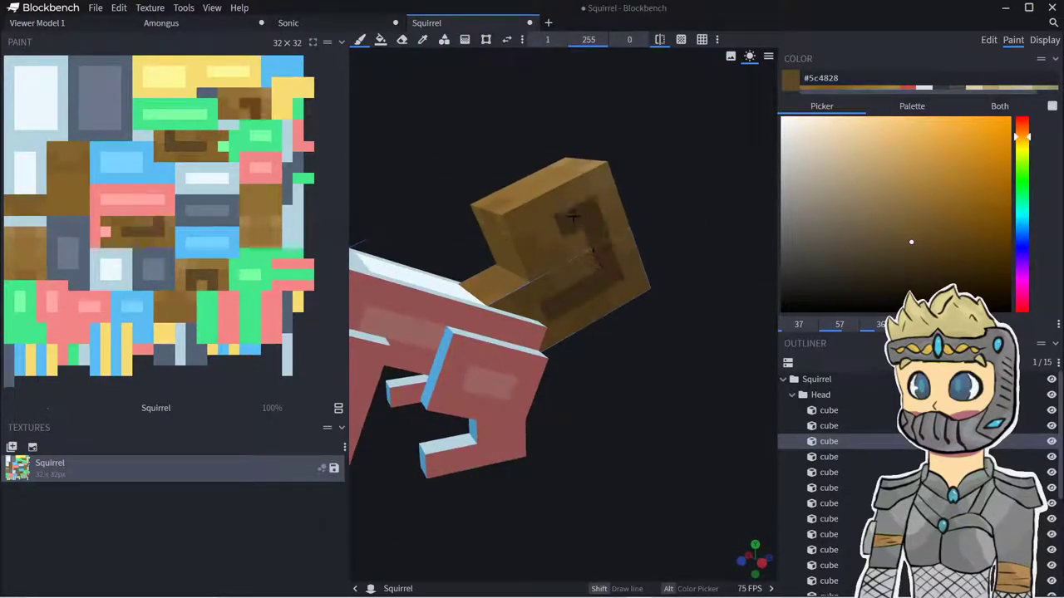
pyautogui.moveTo(677, 241); pyautogui.dragTo(618, 245)
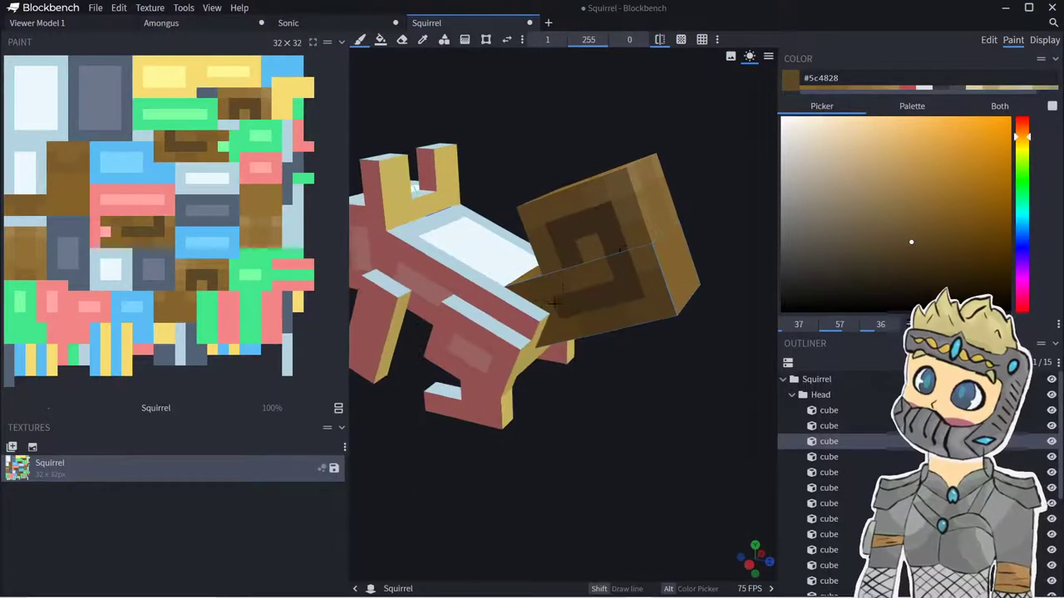
pyautogui.moveTo(413, 188); pyautogui.dragTo(644, 351)
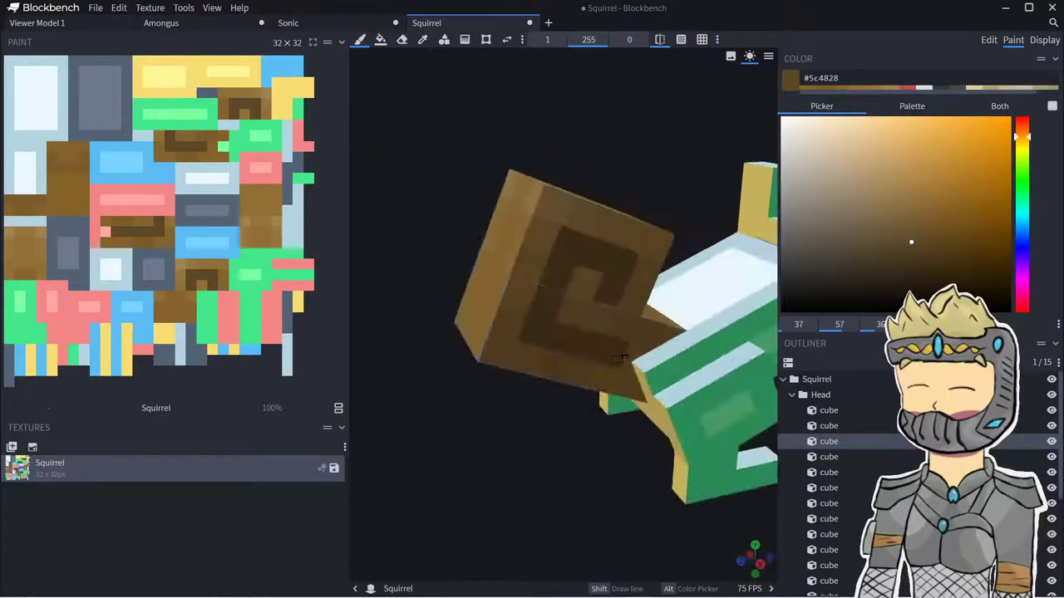
pyautogui.moveTo(580, 439); pyautogui.dragTo(457, 422)
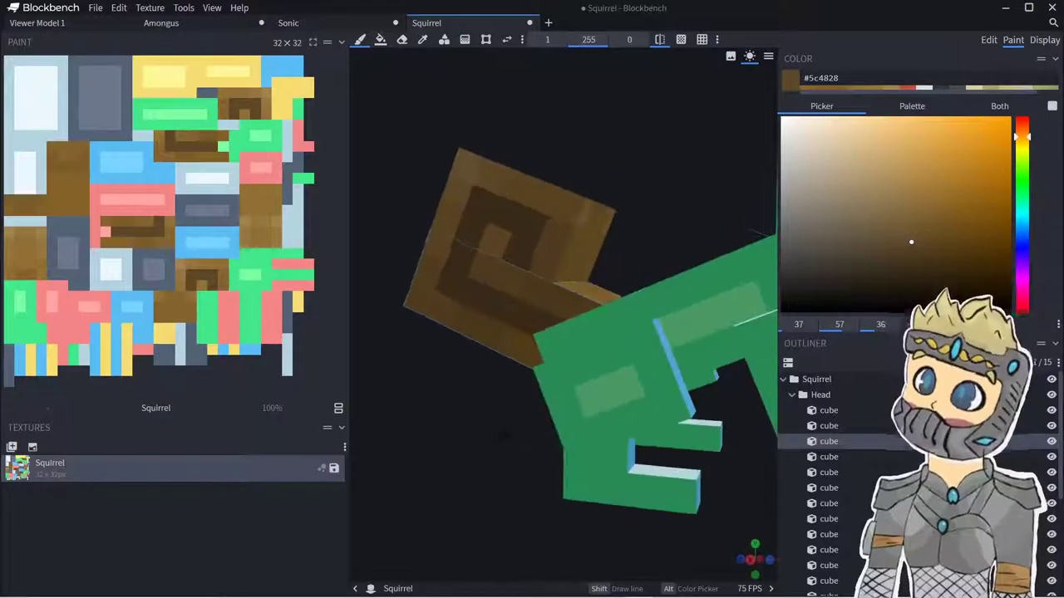
# - Sample brown #927035 from the tail and brush it onto the upper front corners of the head
pyautogui.scroll(-6, 465, 424)
pyautogui.moveTo(582, 445); pyautogui.dragTo(515, 455)
pyautogui.scroll(6, 513, 423)
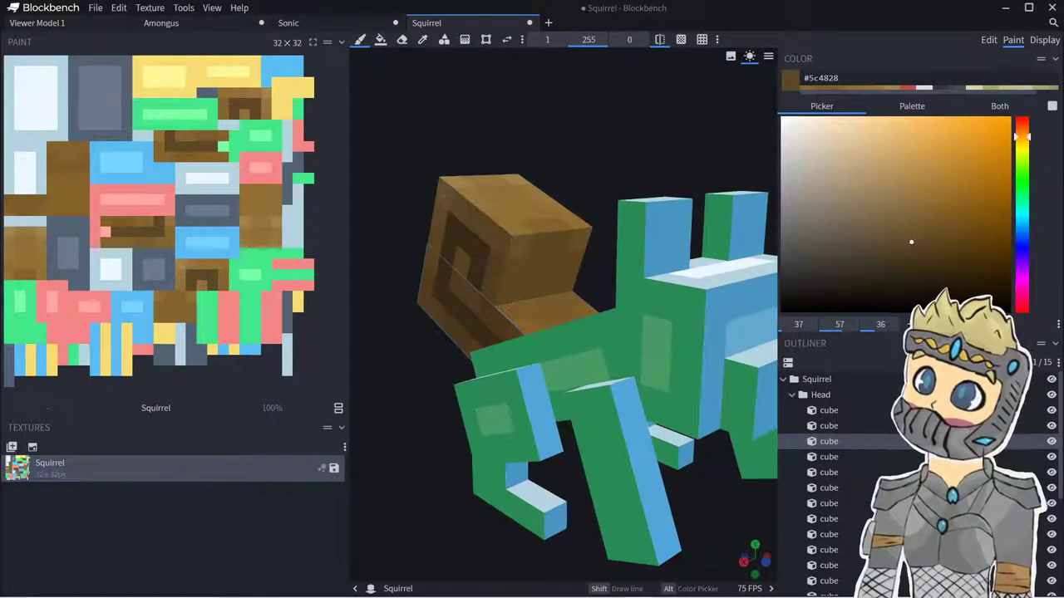
pyautogui.click(422, 39)
pyautogui.click(524, 243)
pyautogui.click(360, 39)
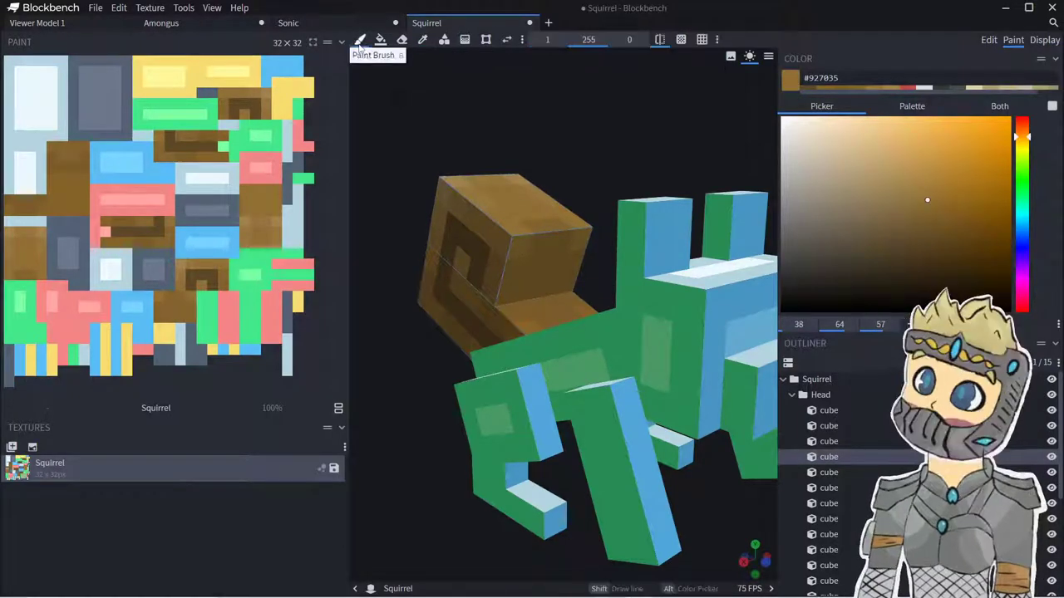
pyautogui.click(711, 306)
pyautogui.click(696, 305)
pyautogui.click(709, 284)
pyautogui.moveTo(613, 280); pyautogui.dragTo(448, 284)
pyautogui.moveTo(448, 284); pyautogui.dragTo(590, 299, button='right')
pyautogui.scroll(3, 590, 297)
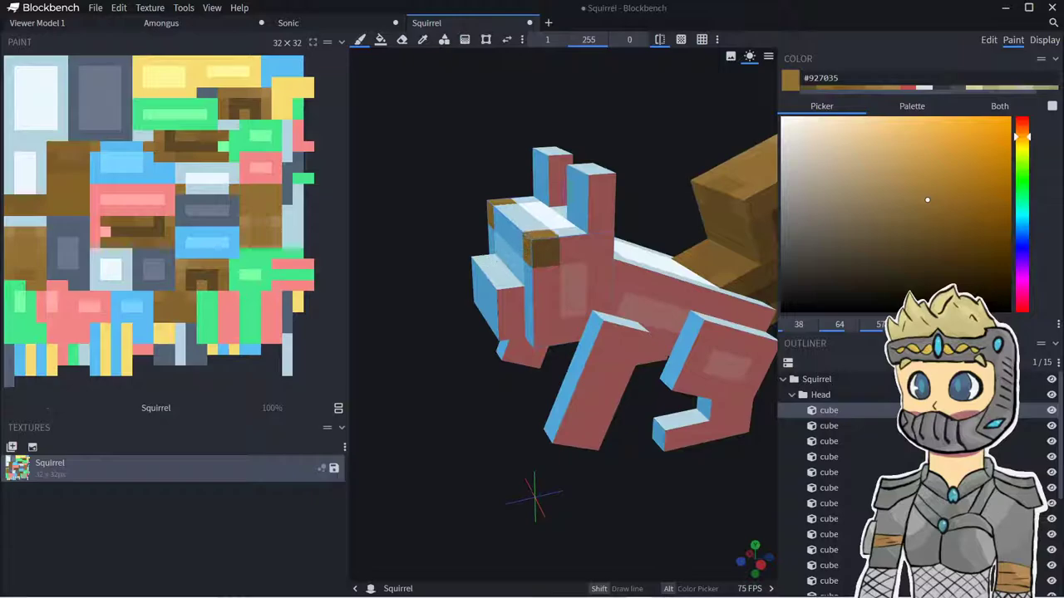
# - Paint a near-black #2a2a2a eye on the head's front face just above the snout
pyautogui.moveTo(648, 220); pyautogui.dragTo(748, 202)
pyautogui.moveTo(797, 275); pyautogui.dragTo(779, 281)
pyautogui.moveTo(472, 324); pyautogui.dragTo(632, 281, button='right')
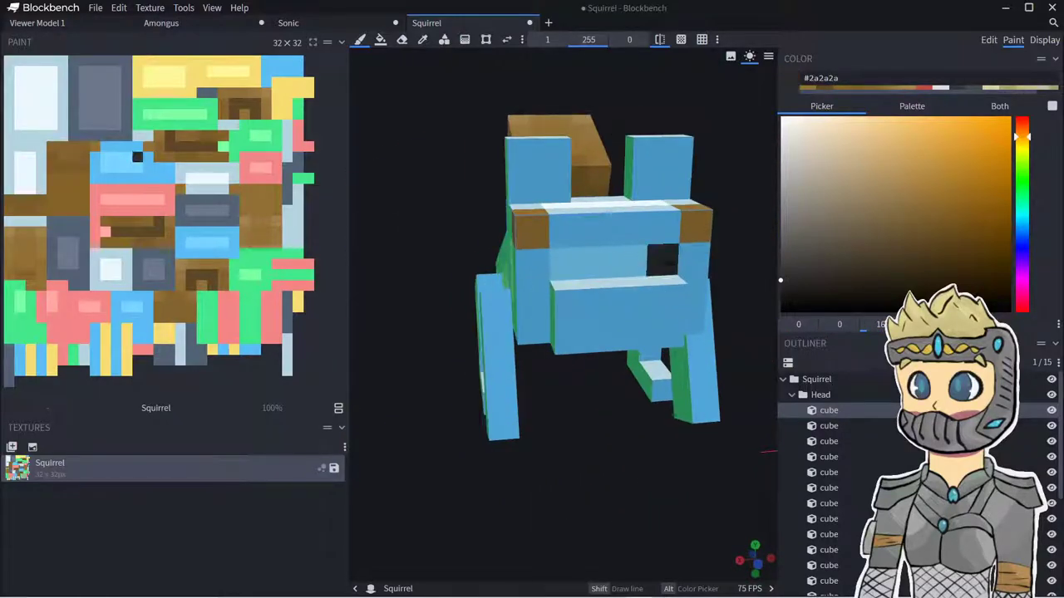
# - Fill the head's front face around the eyes with brown #977740
pyautogui.click(919, 171)
pyautogui.click(912, 197)
pyautogui.moveTo(652, 226)
pyautogui.mouseDown()
pyautogui.moveTo(582, 229)
pyautogui.moveTo(526, 268)
pyautogui.moveTo(536, 306)
pyautogui.moveTo(682, 263)
pyautogui.moveTo(695, 283)
pyautogui.moveTo(730, 293)
pyautogui.moveTo(561, 227)
pyautogui.moveTo(690, 207)
pyautogui.moveTo(599, 202)
pyautogui.mouseUp()
pyautogui.moveTo(696, 407); pyautogui.dragTo(655, 330)
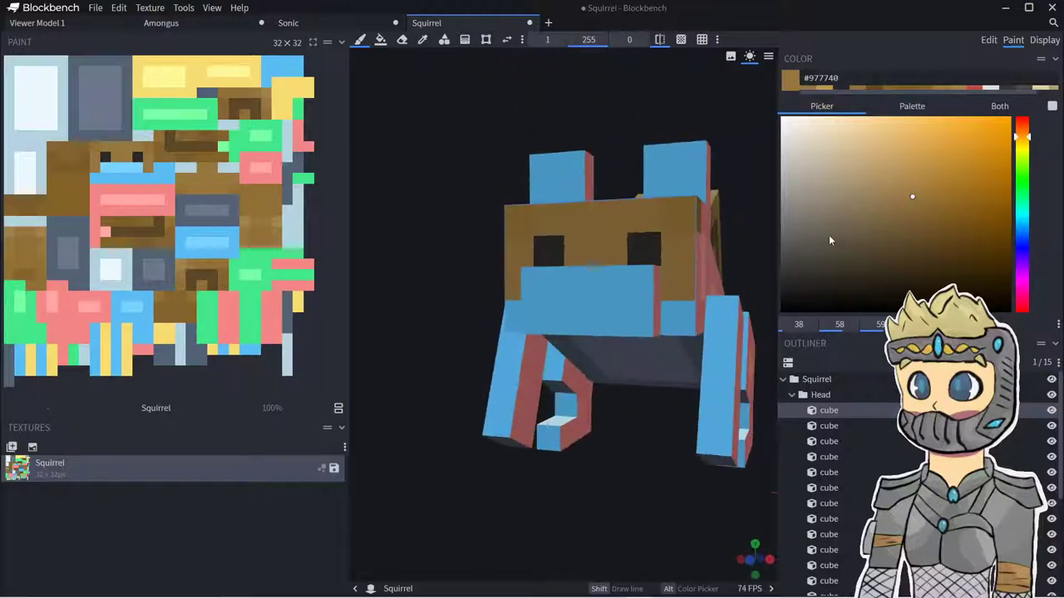
# - Brush brown #8a6d3b across the front part of the head's underside
pyautogui.click(915, 206)
pyautogui.moveTo(699, 317); pyautogui.dragTo(536, 277, button='middle')
pyautogui.moveTo(615, 328)
pyautogui.mouseDown()
pyautogui.moveTo(515, 336)
pyautogui.moveTo(605, 353)
pyautogui.mouseUp()
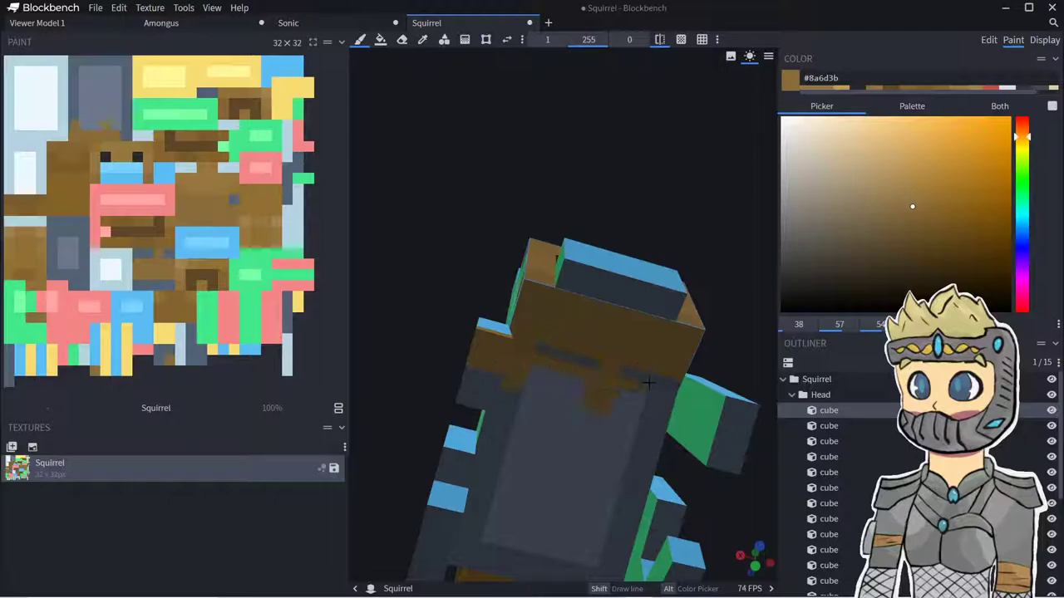
pyautogui.moveTo(640, 378); pyautogui.dragTo(727, 345, button='middle')
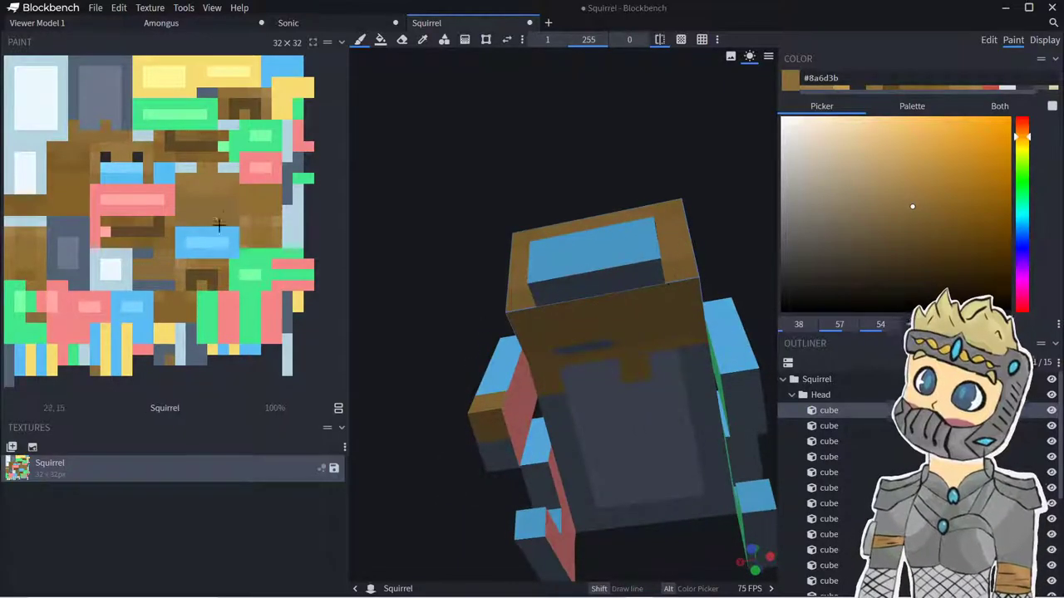
pyautogui.moveTo(572, 166); pyautogui.dragTo(594, 230, button='middle')
# - Paint the snout's top, upper front corners and side with light brown #a07f46
pyautogui.click(911, 189)
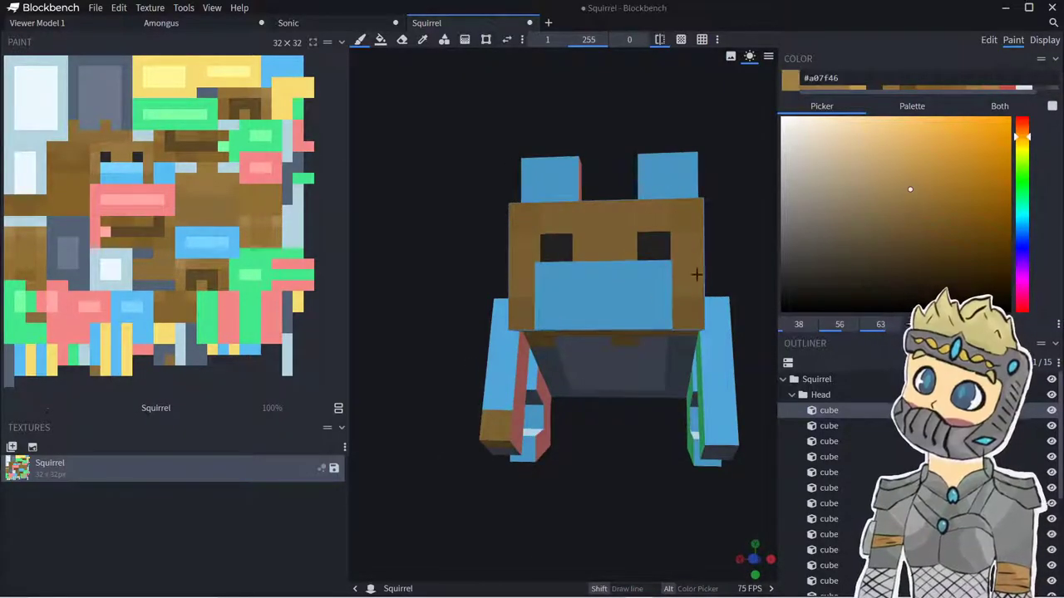
pyautogui.moveTo(668, 288); pyautogui.dragTo(657, 306, button='middle')
pyautogui.moveTo(653, 309)
pyautogui.mouseDown()
pyautogui.moveTo(599, 302)
pyautogui.moveTo(556, 312)
pyautogui.mouseUp()
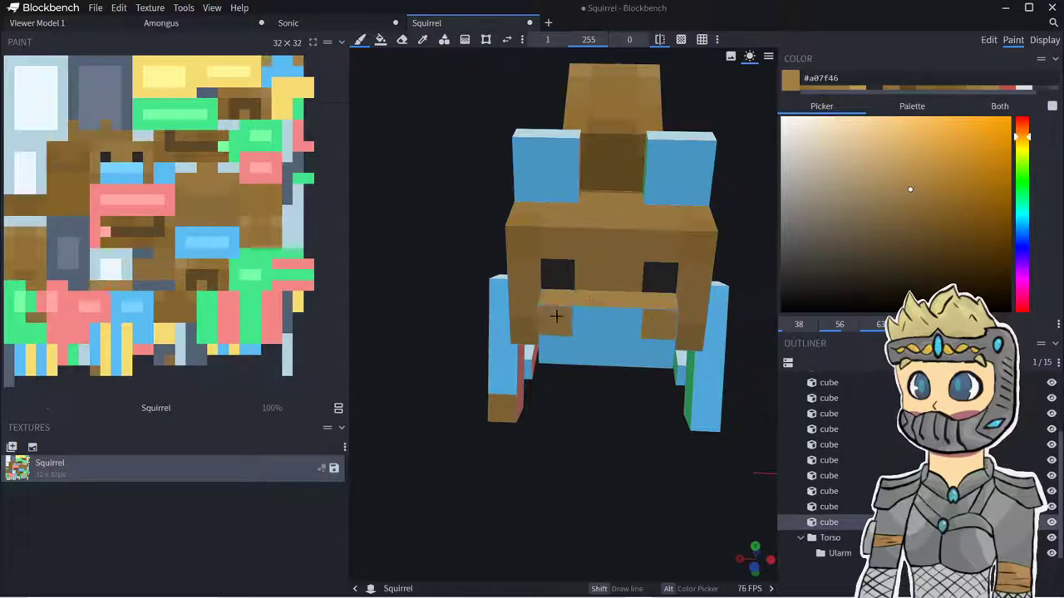
pyautogui.moveTo(418, 280); pyautogui.dragTo(604, 366, button='middle')
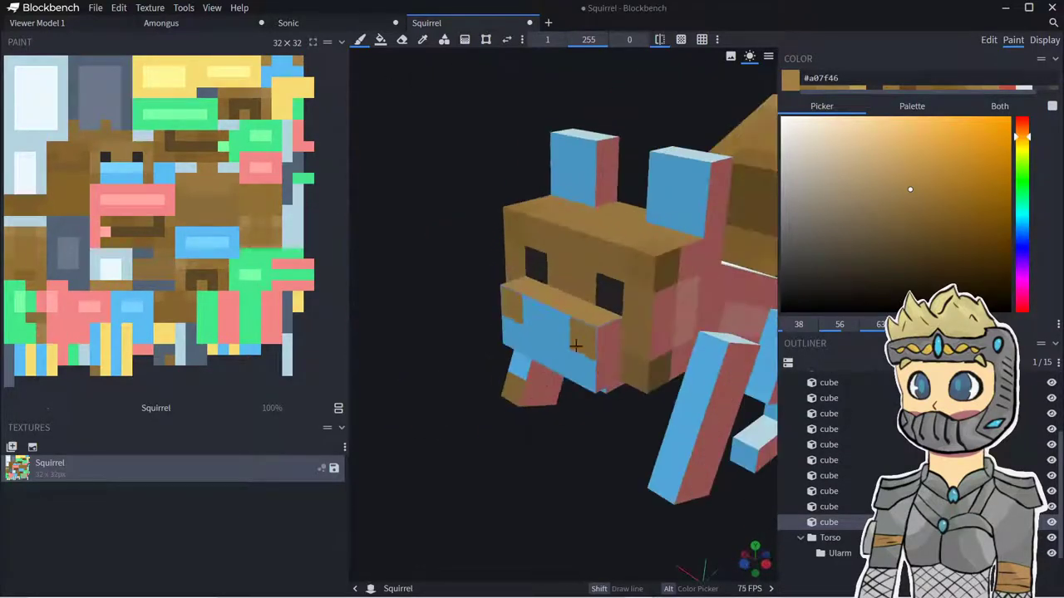
pyautogui.click(605, 366)
# - Paint a near-black #292929 nose in the upper middle of the snout's front face
pyautogui.moveTo(823, 271); pyautogui.dragTo(781, 281)
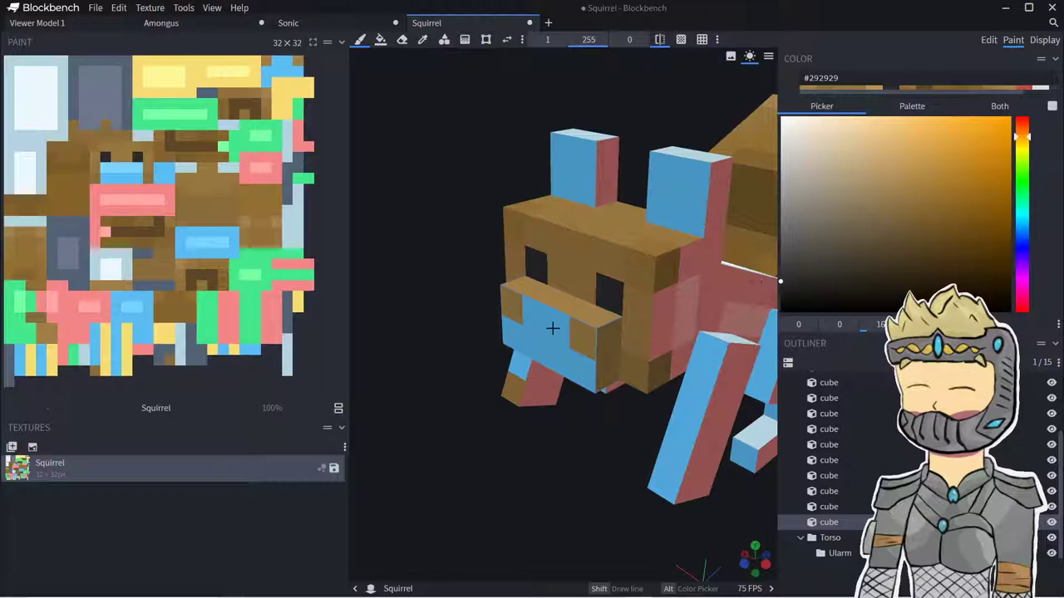
pyautogui.moveTo(552, 329); pyautogui.dragTo(546, 297)
pyautogui.moveTo(552, 524); pyautogui.dragTo(622, 489)
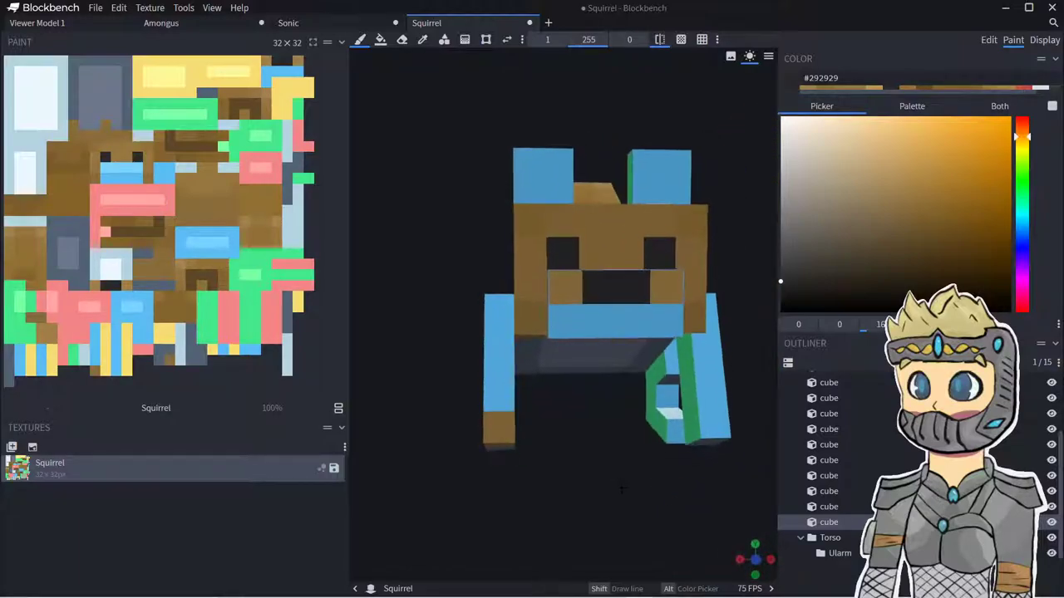
# - Brush brown #887149 along the lower half of the snout's front face and fill the head's underside with #7b6238
pyautogui.moveTo(870, 217); pyautogui.dragTo(887, 210)
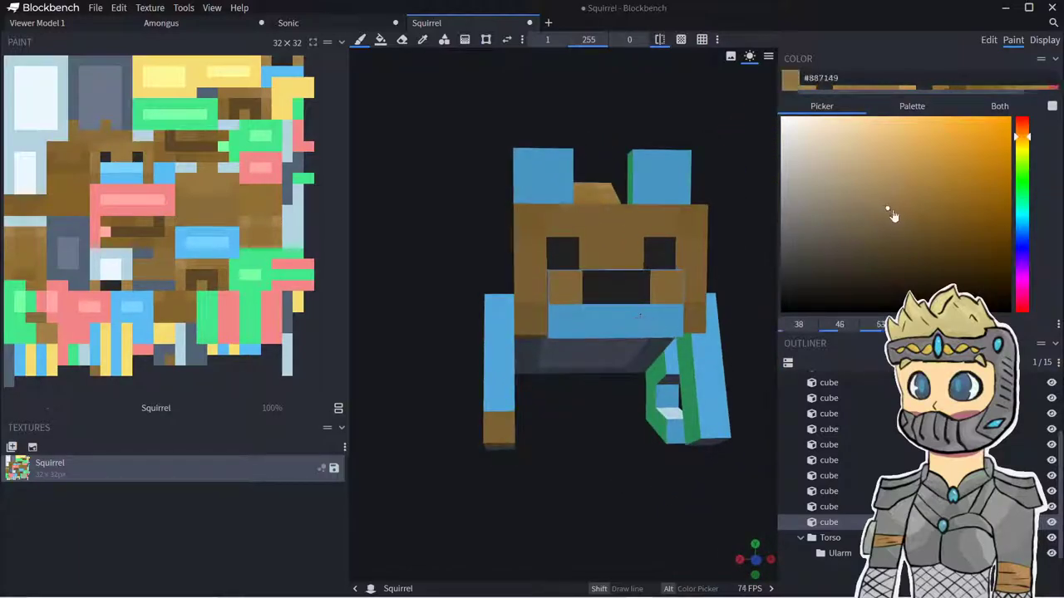
pyautogui.moveTo(658, 321); pyautogui.dragTo(573, 329)
pyautogui.moveTo(573, 329)
pyautogui.mouseDown(button='middle')
pyautogui.moveTo(712, 391)
pyautogui.moveTo(584, 319)
pyautogui.mouseUp(button='middle')
pyautogui.press('f')
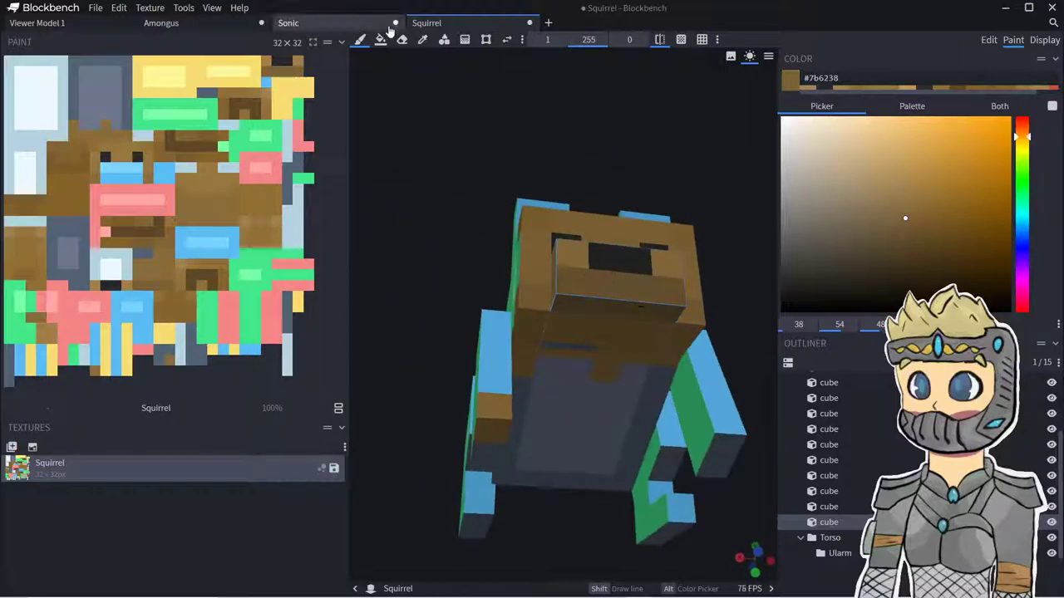
pyautogui.click(542, 329)
pyautogui.moveTo(716, 269); pyautogui.dragTo(692, 305)
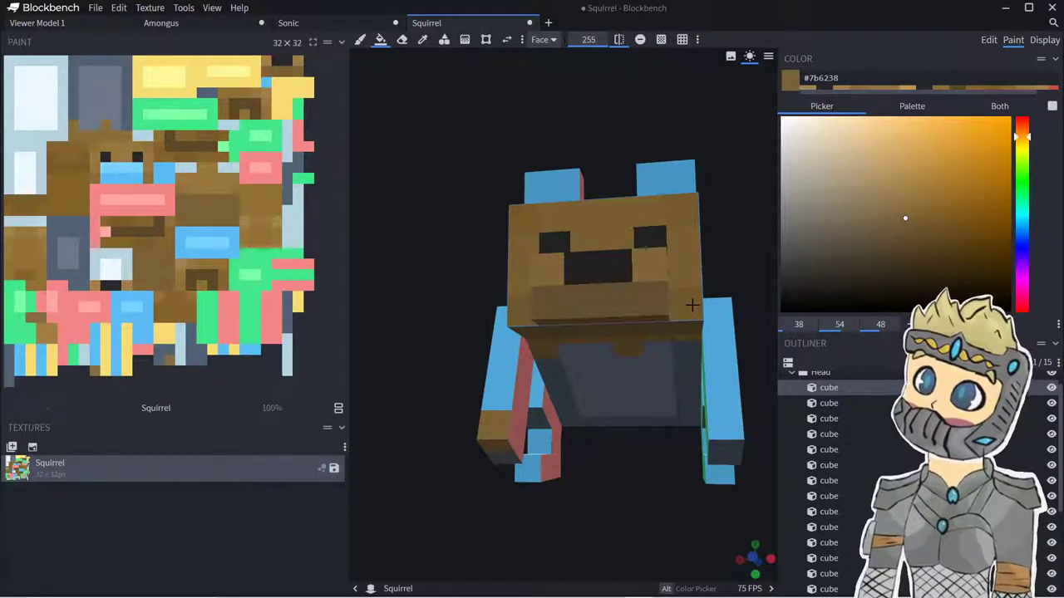
pyautogui.moveTo(555, 286); pyautogui.dragTo(491, 319, button='middle')
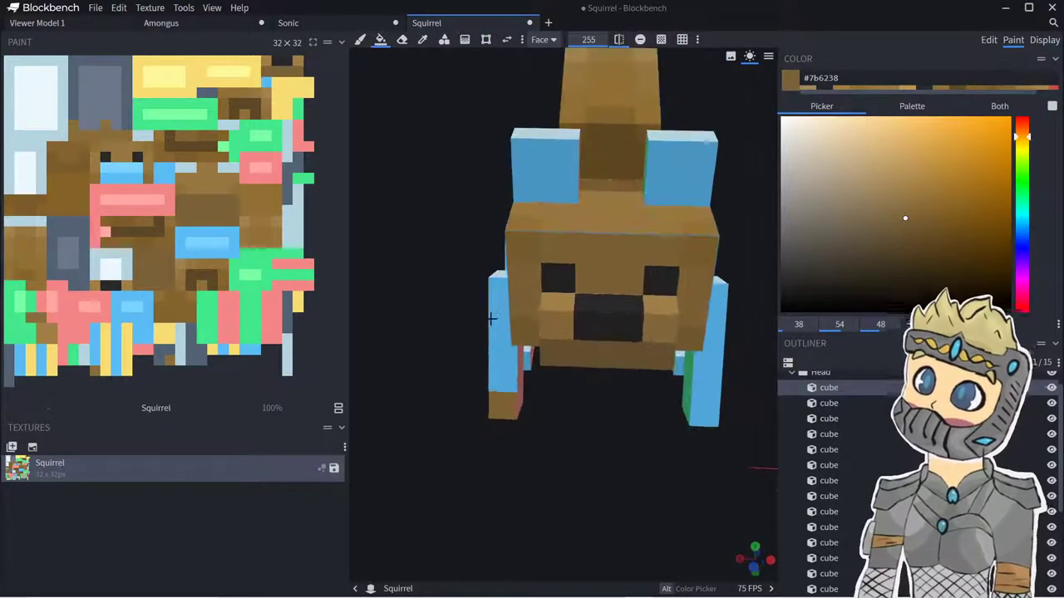
# - Brush brown #7b6238 over the tops, sides and backs of both ears
pyautogui.click(360, 41)
pyautogui.moveTo(403, 225); pyautogui.dragTo(503, 229)
pyautogui.moveTo(497, 219)
pyautogui.mouseDown()
pyautogui.moveTo(508, 145)
pyautogui.moveTo(545, 111)
pyautogui.mouseUp()
pyautogui.moveTo(748, 179); pyautogui.dragTo(591, 191)
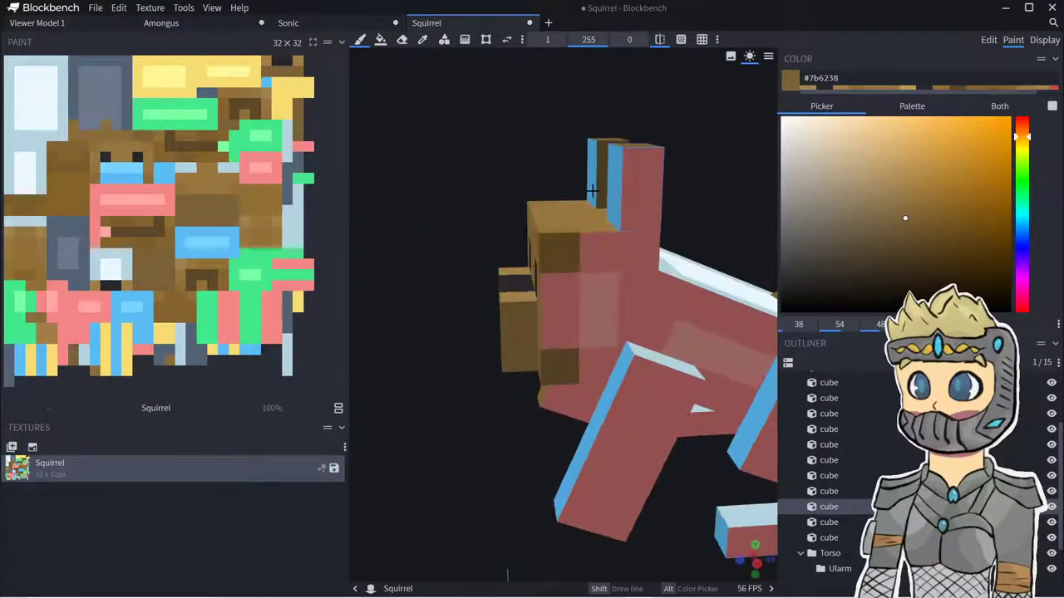
pyautogui.moveTo(644, 212); pyautogui.dragTo(644, 163)
pyautogui.moveTo(722, 181); pyautogui.dragTo(602, 193)
pyautogui.moveTo(530, 213)
pyautogui.mouseDown()
pyautogui.moveTo(493, 241)
pyautogui.moveTo(536, 197)
pyautogui.moveTo(612, 204)
pyautogui.moveTo(624, 220)
pyautogui.mouseUp()
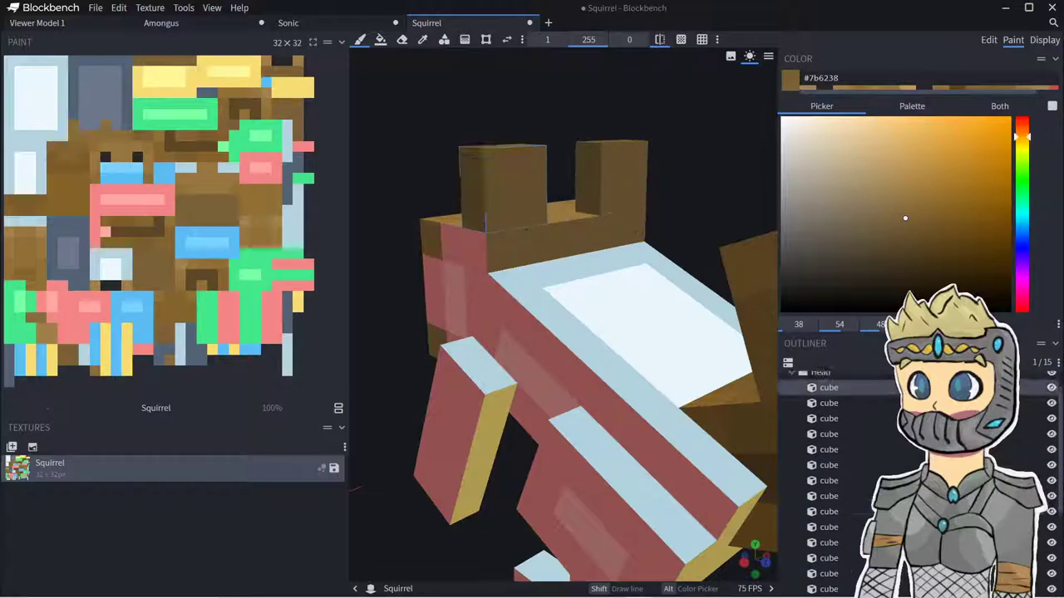
# - Cover the remaining unpainted areas on both sides of the head with brown #8a6d3c
pyautogui.moveTo(470, 251)
pyautogui.mouseDown()
pyautogui.moveTo(449, 274)
pyautogui.moveTo(445, 324)
pyautogui.moveTo(456, 320)
pyautogui.mouseUp()
pyautogui.moveTo(395, 334)
pyautogui.mouseDown()
pyautogui.moveTo(648, 358)
pyautogui.moveTo(715, 342)
pyautogui.mouseUp()
pyautogui.moveTo(518, 239)
pyautogui.mouseDown()
pyautogui.moveTo(569, 307)
pyautogui.moveTo(553, 332)
pyautogui.mouseUp()
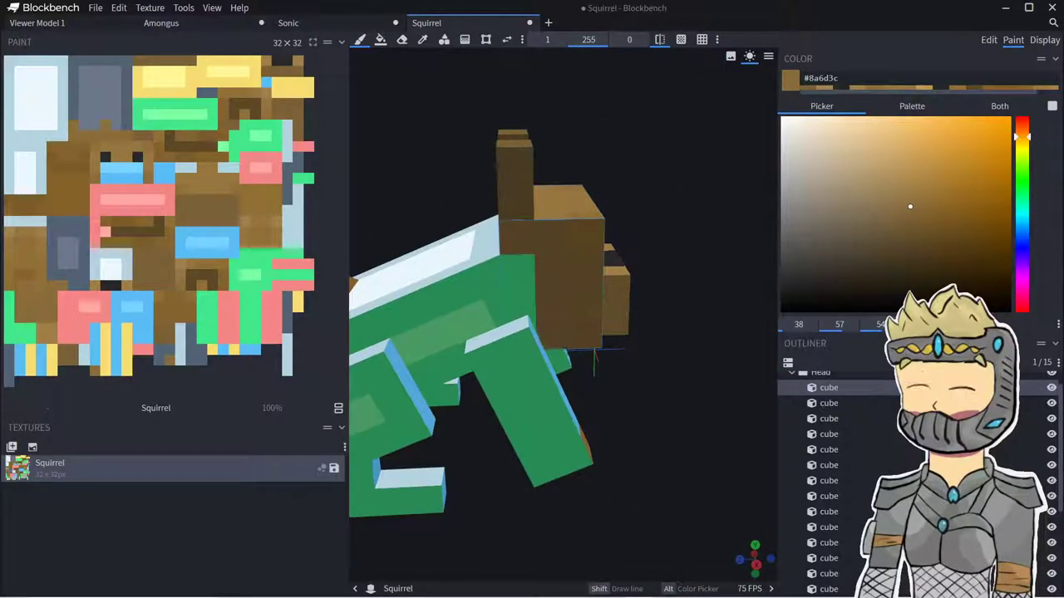
# - Brush brown #78623b onto the front ends of both torso sides and the front of the belly
pyautogui.click(898, 220)
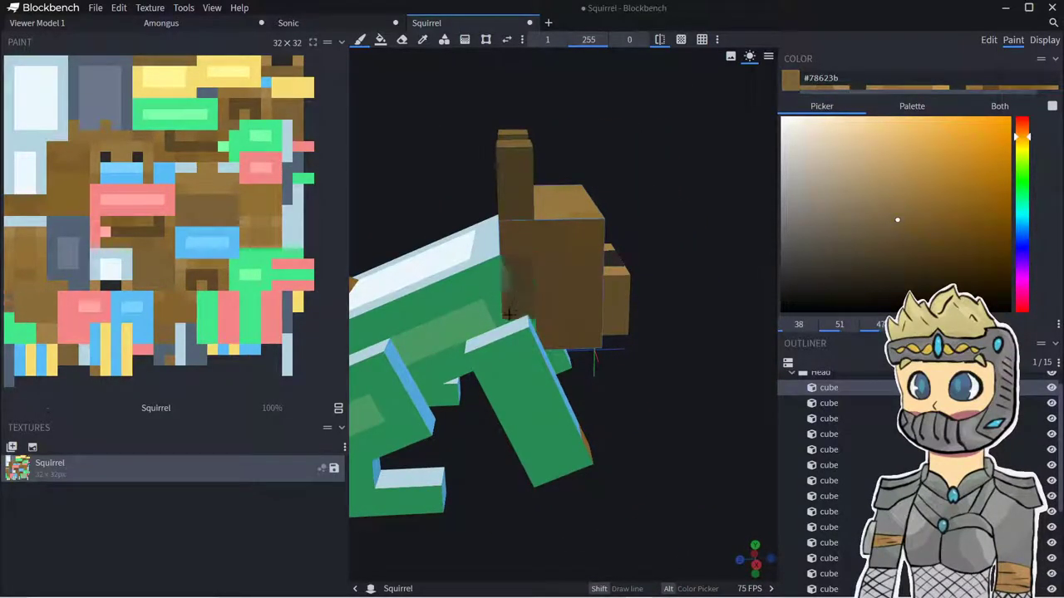
pyautogui.moveTo(507, 320); pyautogui.dragTo(490, 282)
pyautogui.moveTo(483, 324); pyautogui.dragTo(464, 290)
pyautogui.moveTo(706, 333); pyautogui.dragTo(432, 333)
pyautogui.moveTo(557, 323)
pyautogui.mouseDown()
pyautogui.moveTo(573, 283)
pyautogui.moveTo(622, 292)
pyautogui.moveTo(575, 335)
pyautogui.mouseUp()
pyautogui.moveTo(598, 502)
pyautogui.mouseDown()
pyautogui.moveTo(620, 413)
pyautogui.moveTo(625, 320)
pyautogui.moveTo(654, 264)
pyautogui.mouseUp()
pyautogui.moveTo(670, 352); pyautogui.dragTo(674, 207)
pyautogui.moveTo(465, 408); pyautogui.dragTo(632, 442)
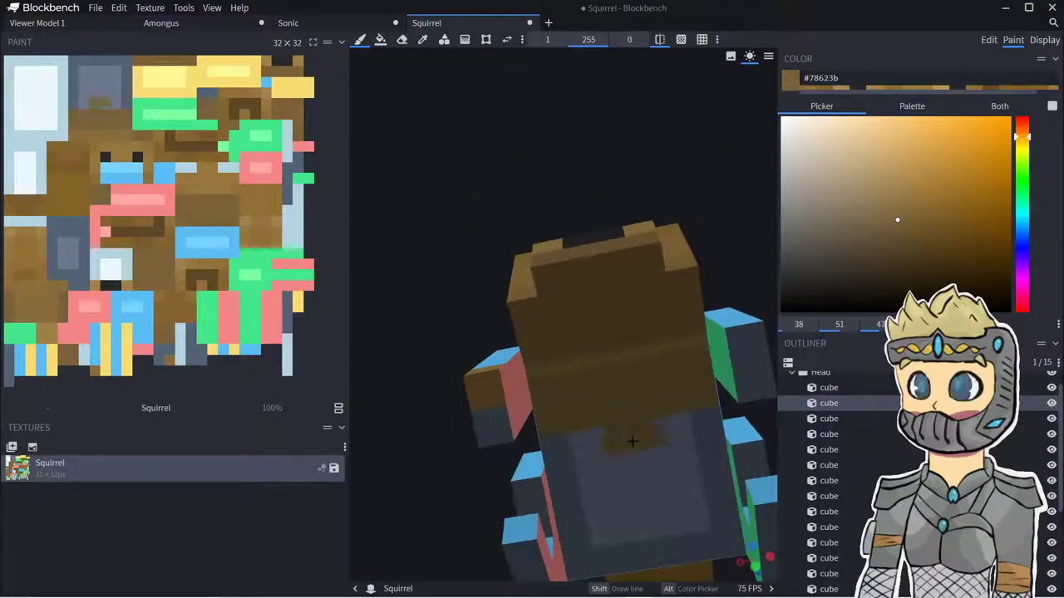
# - Paint the rest of the belly with brown #735d37, using darker #524328 at its rear edge
pyautogui.click(902, 225)
pyautogui.moveTo(708, 425)
pyautogui.mouseDown()
pyautogui.moveTo(645, 467)
pyautogui.moveTo(562, 450)
pyautogui.moveTo(570, 490)
pyautogui.moveTo(644, 498)
pyautogui.moveTo(698, 486)
pyautogui.moveTo(652, 525)
pyautogui.mouseUp()
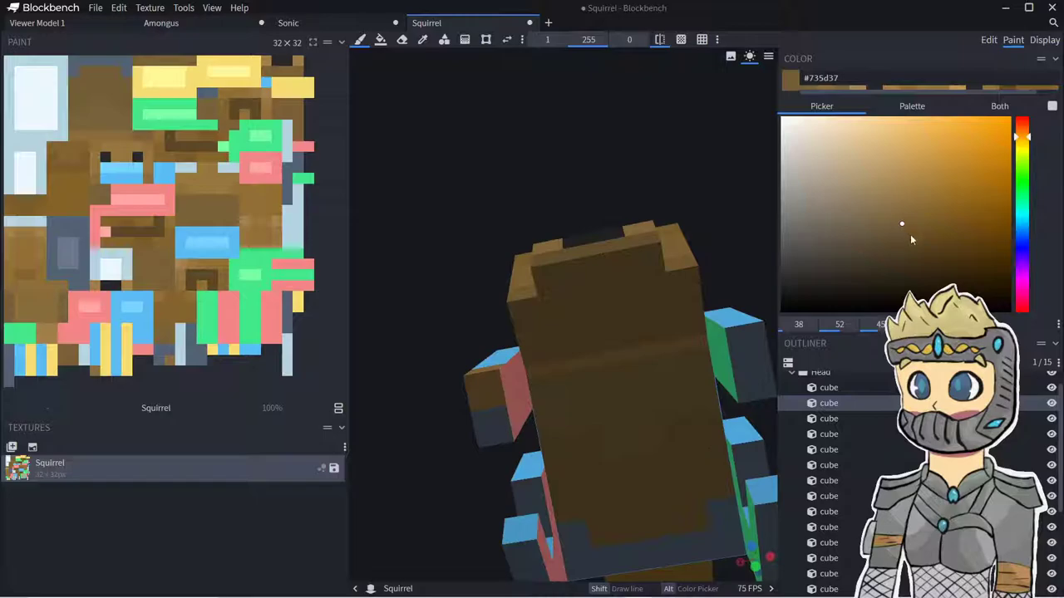
pyautogui.click(897, 249)
pyautogui.moveTo(724, 512)
pyautogui.mouseDown()
pyautogui.moveTo(650, 555)
pyautogui.moveTo(580, 542)
pyautogui.mouseUp()
# - Fill the torso's rear face under the tail with dark brown #524328
pyautogui.moveTo(440, 443)
pyautogui.mouseDown()
pyautogui.moveTo(487, 447)
pyautogui.moveTo(470, 534)
pyautogui.moveTo(518, 503)
pyautogui.moveTo(425, 320)
pyautogui.moveTo(702, 466)
pyautogui.moveTo(635, 482)
pyautogui.moveTo(643, 465)
pyautogui.mouseUp()
pyautogui.click(381, 40)
pyautogui.click(421, 184)
pyautogui.scroll(-5, 545, 288)
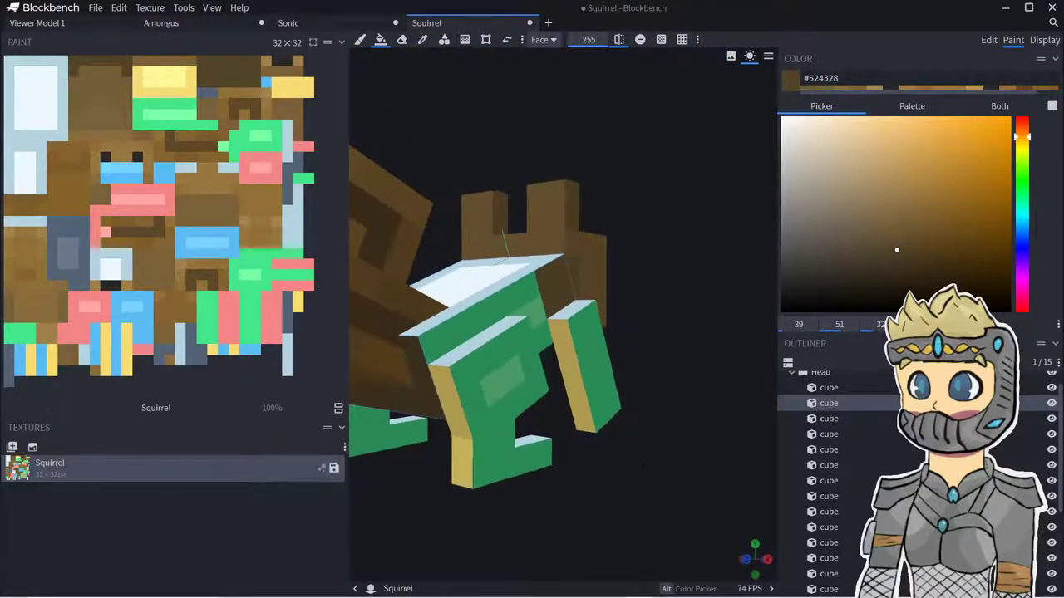
pyautogui.moveTo(676, 499); pyautogui.dragTo(667, 531)
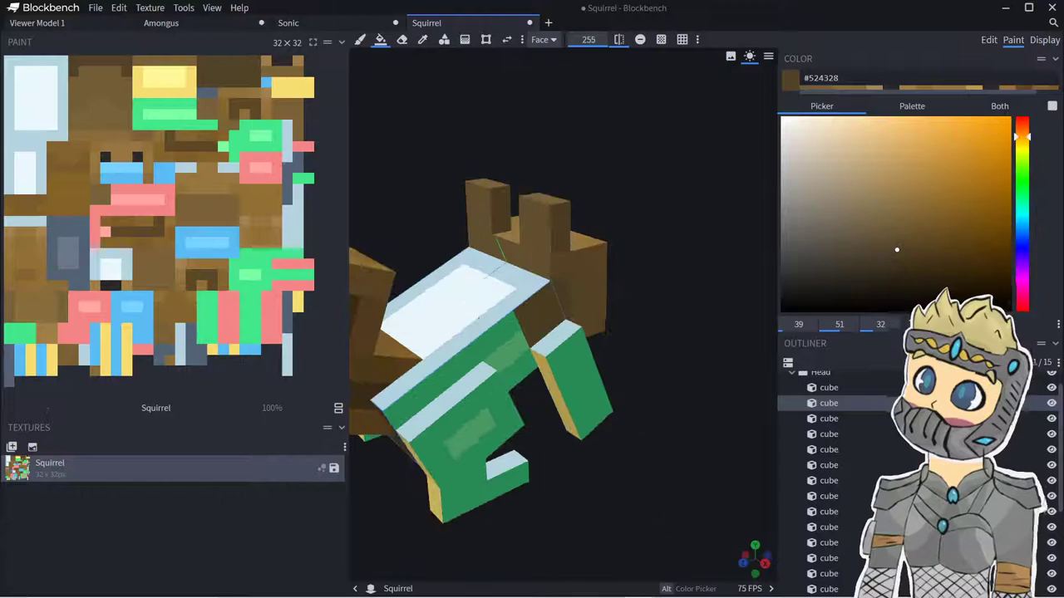
# - Brush the front of the torso's top face behind the ears in browns, including #6d5a38 and #806638
pyautogui.click(361, 42)
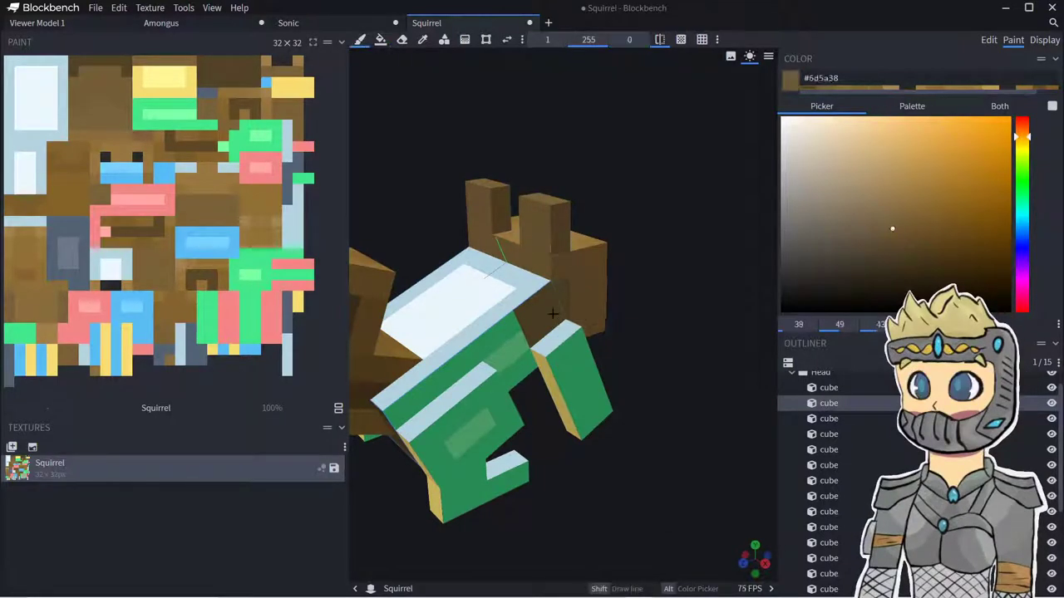
pyautogui.moveTo(507, 276); pyautogui.dragTo(453, 258)
pyautogui.click(479, 282)
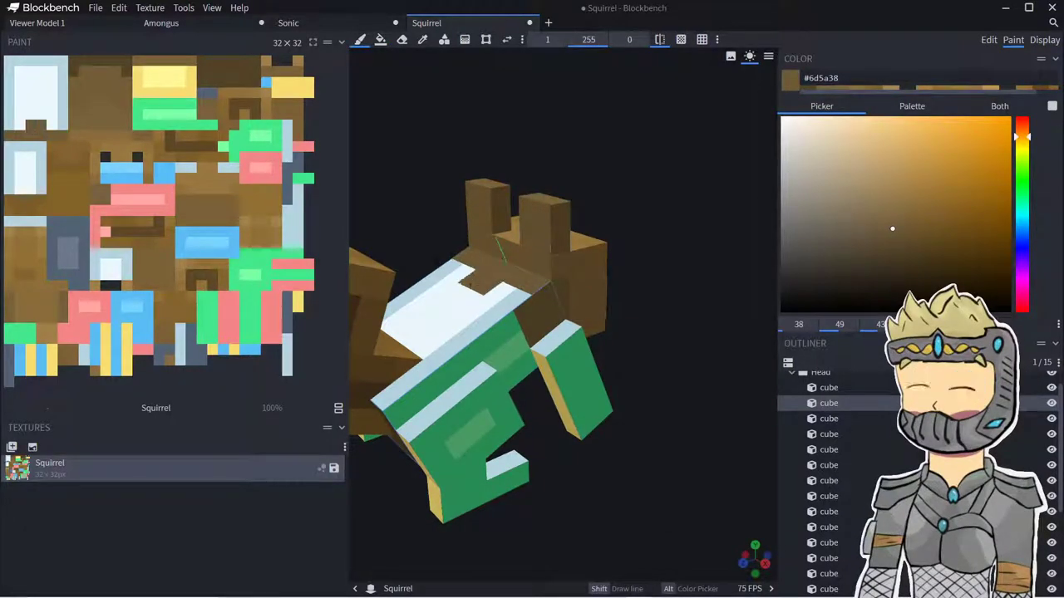
pyautogui.moveTo(714, 220); pyautogui.dragTo(870, 209)
pyautogui.click(880, 217)
pyautogui.moveTo(640, 237)
pyautogui.mouseDown()
pyautogui.moveTo(507, 328)
pyautogui.moveTo(445, 308)
pyautogui.mouseUp()
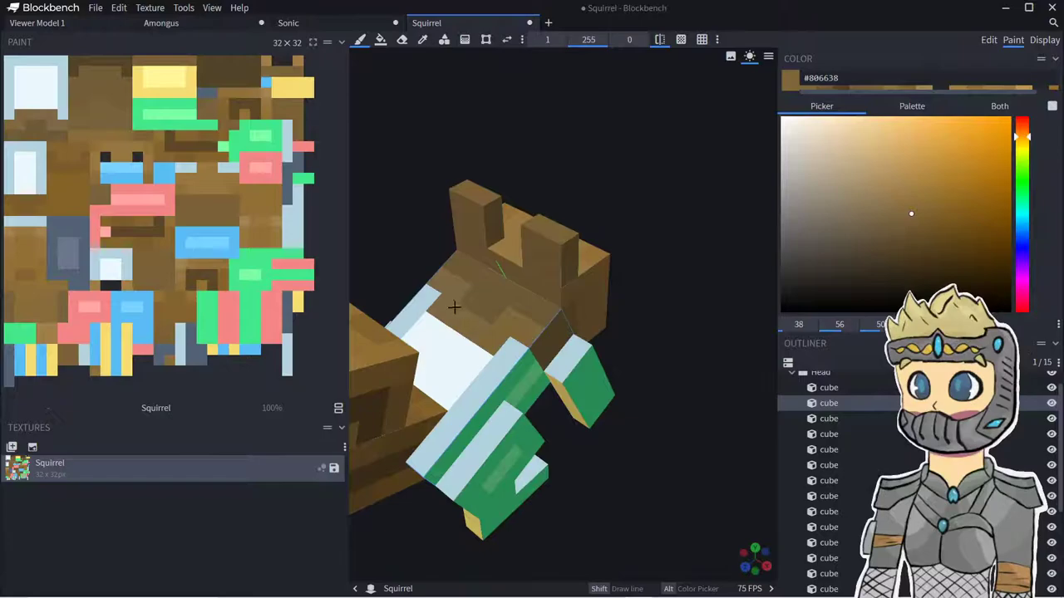
# - Continue brushing the back and both torso sides toward the rear legs with brown #896932
pyautogui.moveTo(427, 300)
pyautogui.mouseDown()
pyautogui.moveTo(470, 354)
pyautogui.moveTo(536, 379)
pyautogui.moveTo(662, 318)
pyautogui.moveTo(675, 291)
pyautogui.mouseUp()
pyautogui.moveTo(606, 345)
pyautogui.mouseDown()
pyautogui.moveTo(600, 354)
pyautogui.moveTo(640, 347)
pyautogui.moveTo(684, 306)
pyautogui.mouseUp()
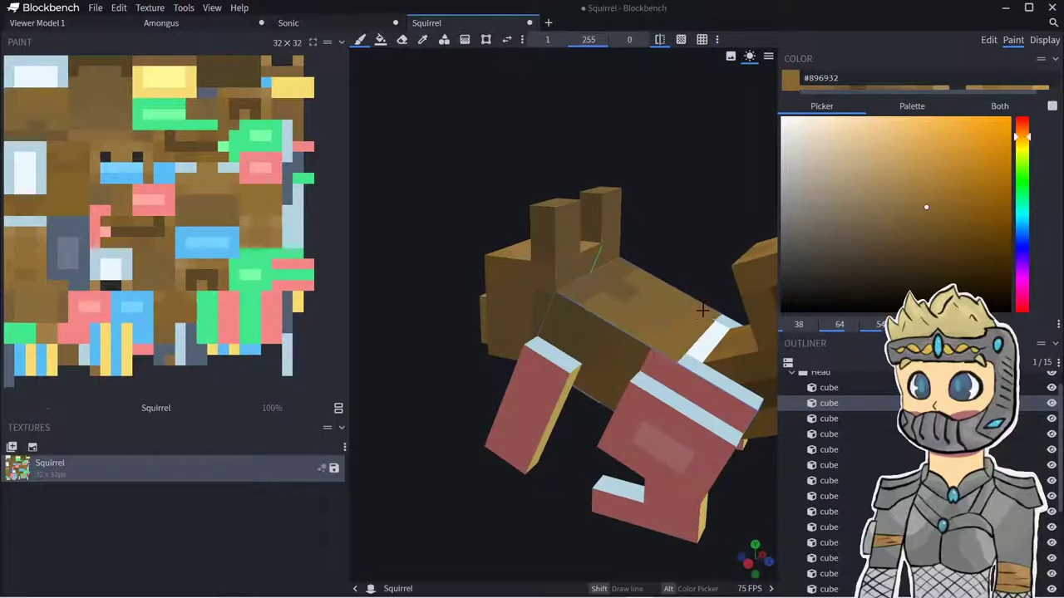
pyautogui.moveTo(665, 314)
pyautogui.mouseDown(button='middle')
pyautogui.moveTo(483, 317)
pyautogui.moveTo(543, 414)
pyautogui.mouseUp(button='middle')
pyautogui.moveTo(483, 317); pyautogui.dragTo(467, 330)
pyautogui.moveTo(532, 449)
pyautogui.mouseDown()
pyautogui.moveTo(730, 458)
pyautogui.moveTo(682, 473)
pyautogui.mouseUp()
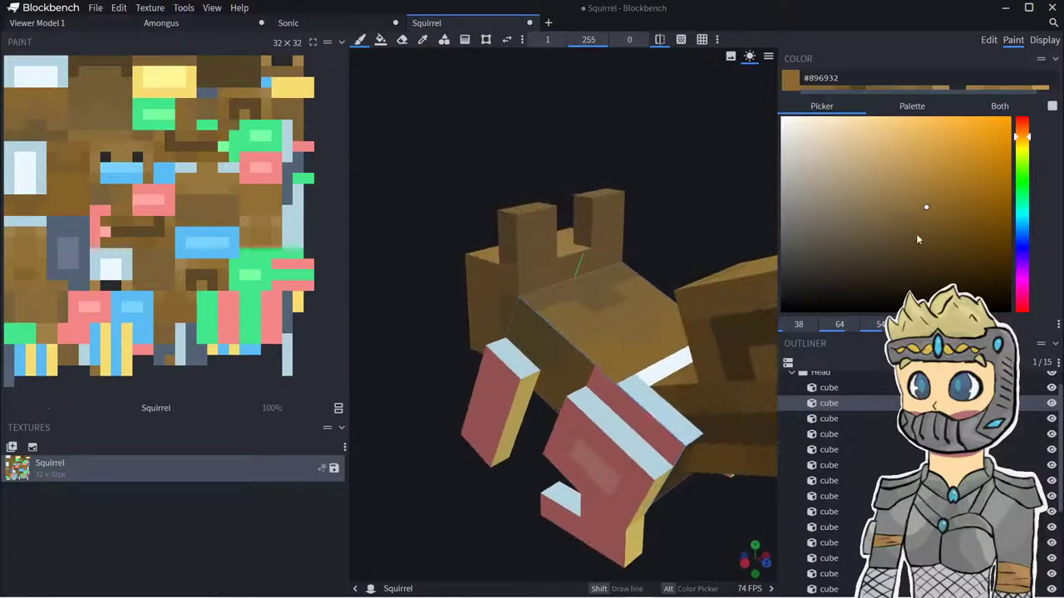
# - Paint the rear ends of the torso sides and the back's rear edges beside the tail with brown #80612a
pyautogui.click(935, 213)
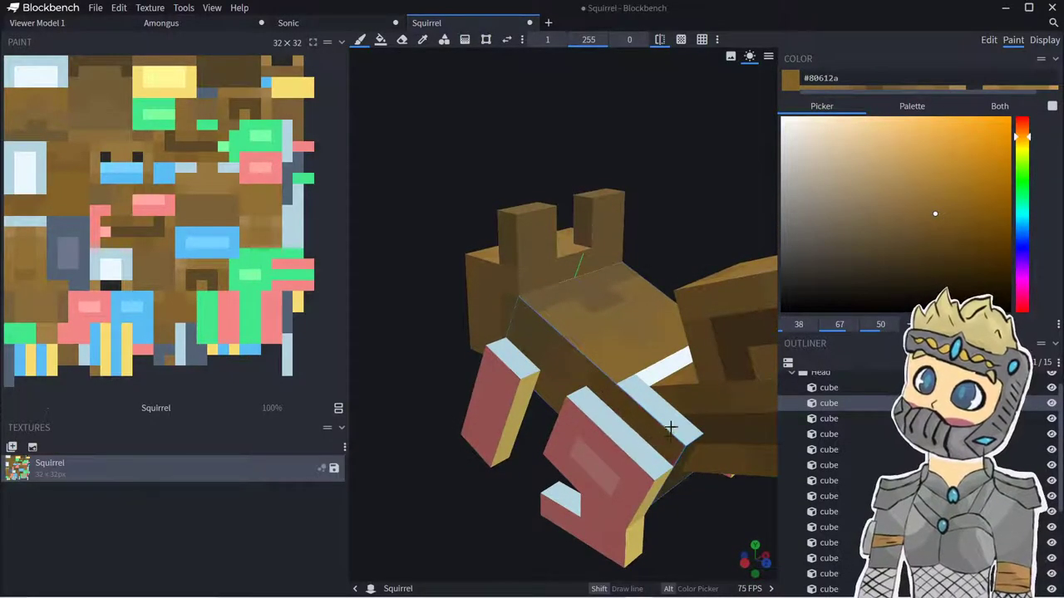
pyautogui.moveTo(671, 429); pyautogui.dragTo(645, 378)
pyautogui.moveTo(681, 356); pyautogui.dragTo(437, 336, button='middle')
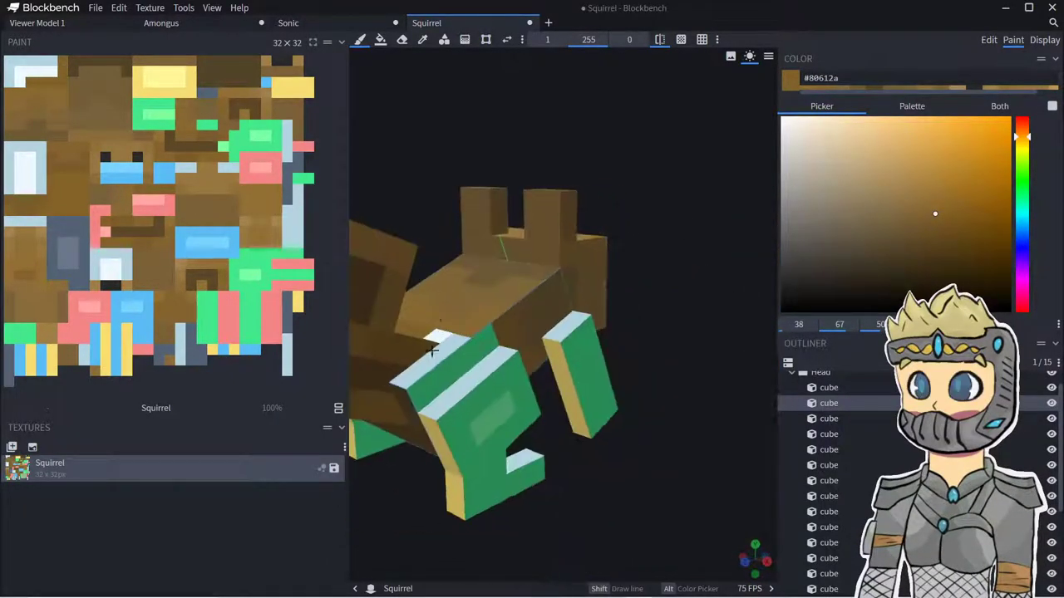
pyautogui.moveTo(415, 384); pyautogui.dragTo(472, 351)
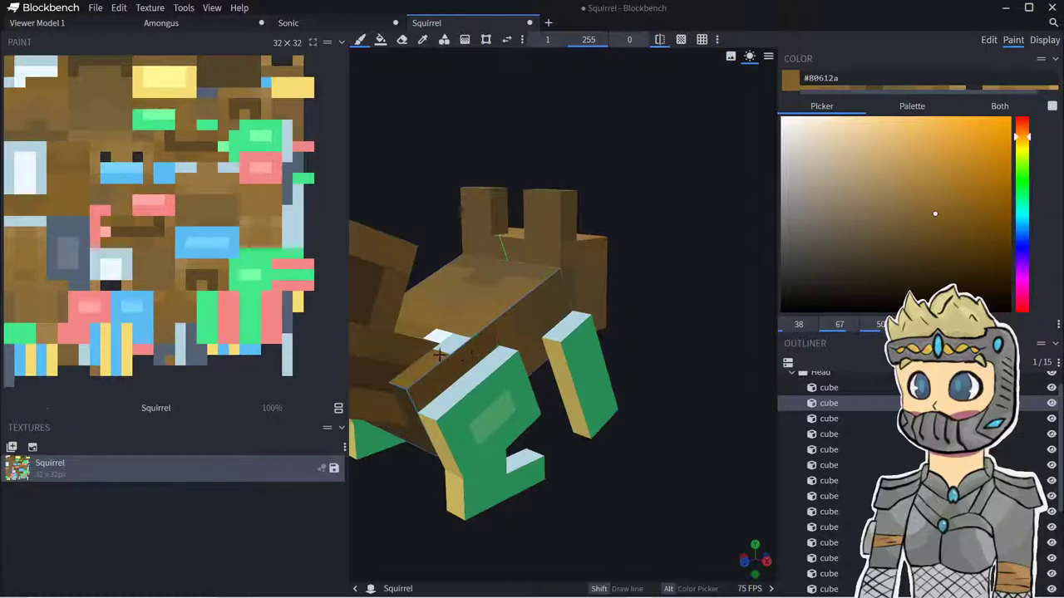
# - Try brown #80612a on a front paw and paint both ears' front faces near-black #2e2e2e
pyautogui.moveTo(592, 430); pyautogui.dragTo(605, 405)
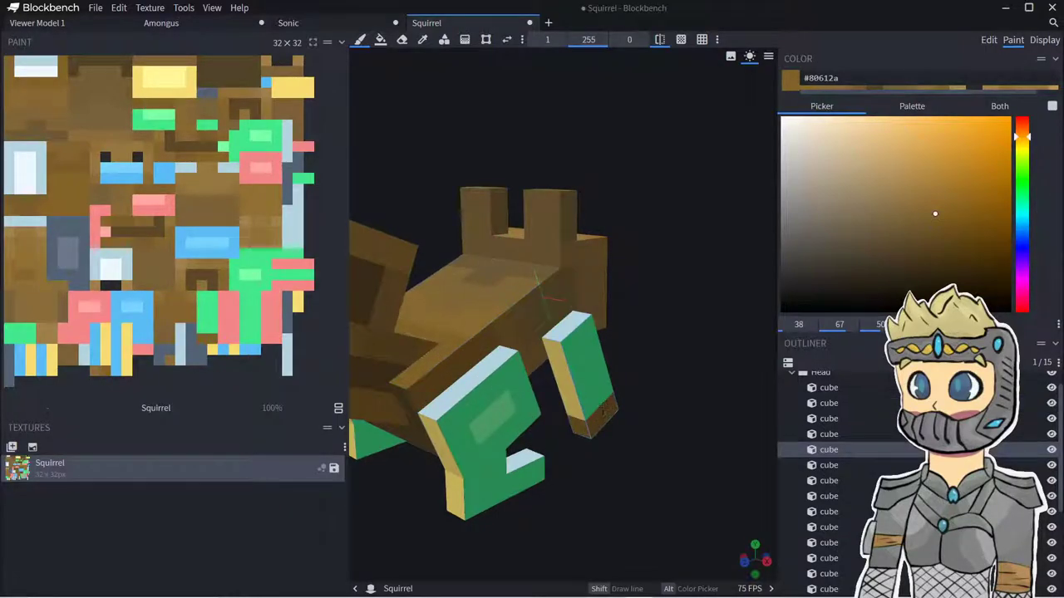
pyautogui.moveTo(612, 361)
pyautogui.mouseDown()
pyautogui.moveTo(602, 477)
pyautogui.moveTo(800, 515)
pyautogui.moveTo(856, 489)
pyautogui.moveTo(968, 478)
pyautogui.moveTo(977, 508)
pyautogui.mouseUp()
pyautogui.moveTo(818, 270); pyautogui.dragTo(779, 255)
pyautogui.click(647, 198)
pyautogui.click(533, 204)
pyautogui.moveTo(646, 197)
pyautogui.mouseDown()
pyautogui.moveTo(625, 198)
pyautogui.moveTo(653, 197)
pyautogui.mouseUp()
pyautogui.click(780, 277)
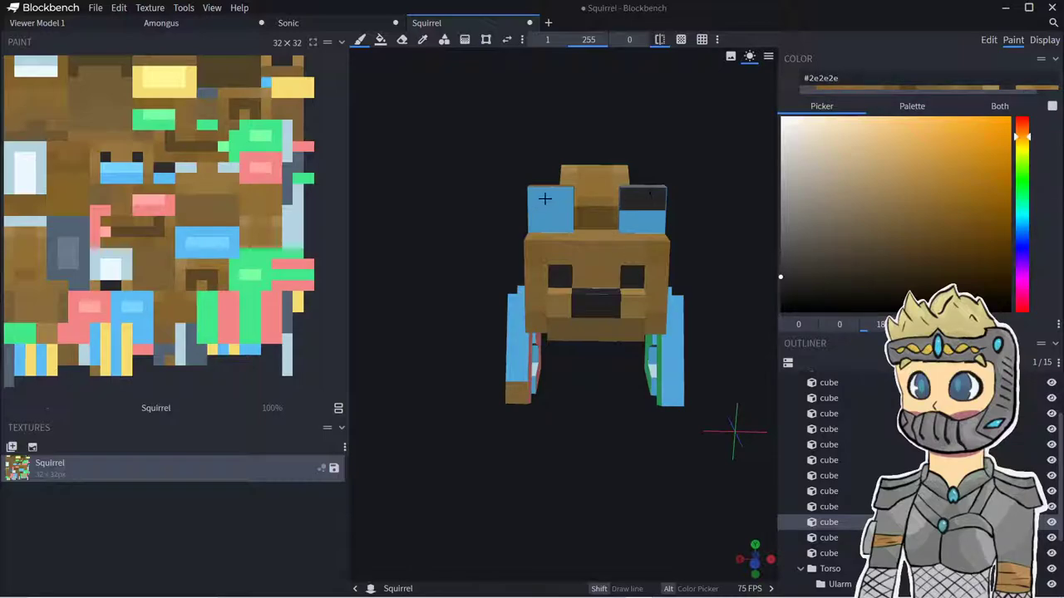
pyautogui.moveTo(541, 197); pyautogui.dragTo(553, 226)
pyautogui.moveTo(624, 212); pyautogui.dragTo(633, 232)
pyautogui.click(659, 217)
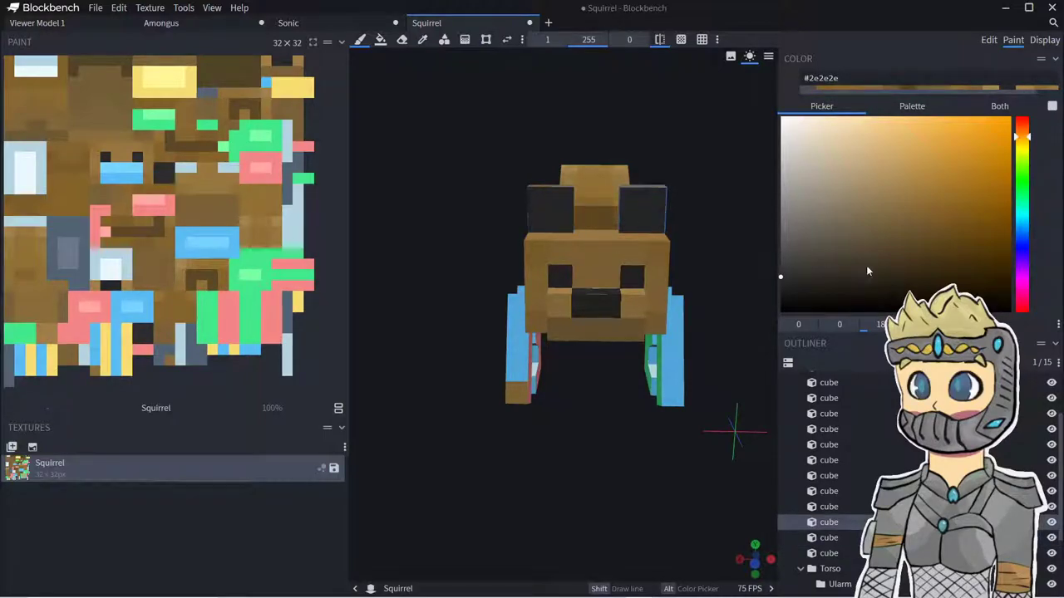
# - Paint the upper halves of both ears' front faces brown #66522e and the lower halves #7b6743
pyautogui.click(906, 234)
pyautogui.moveTo(661, 198); pyautogui.dragTo(545, 198)
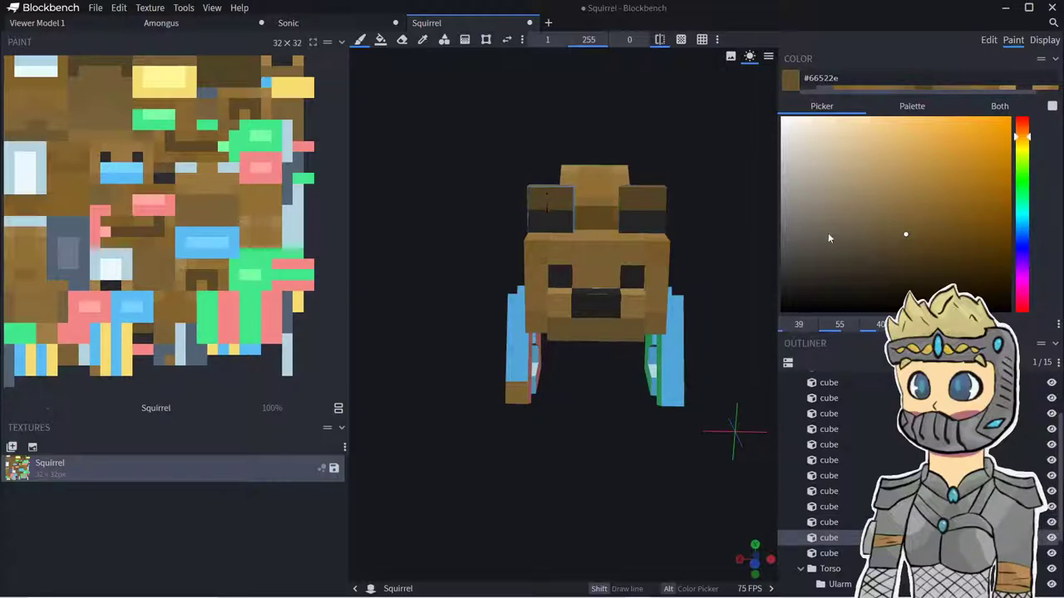
pyautogui.click(885, 218)
pyautogui.moveTo(632, 219); pyautogui.dragTo(653, 221)
pyautogui.moveTo(566, 223); pyautogui.dragTo(547, 229)
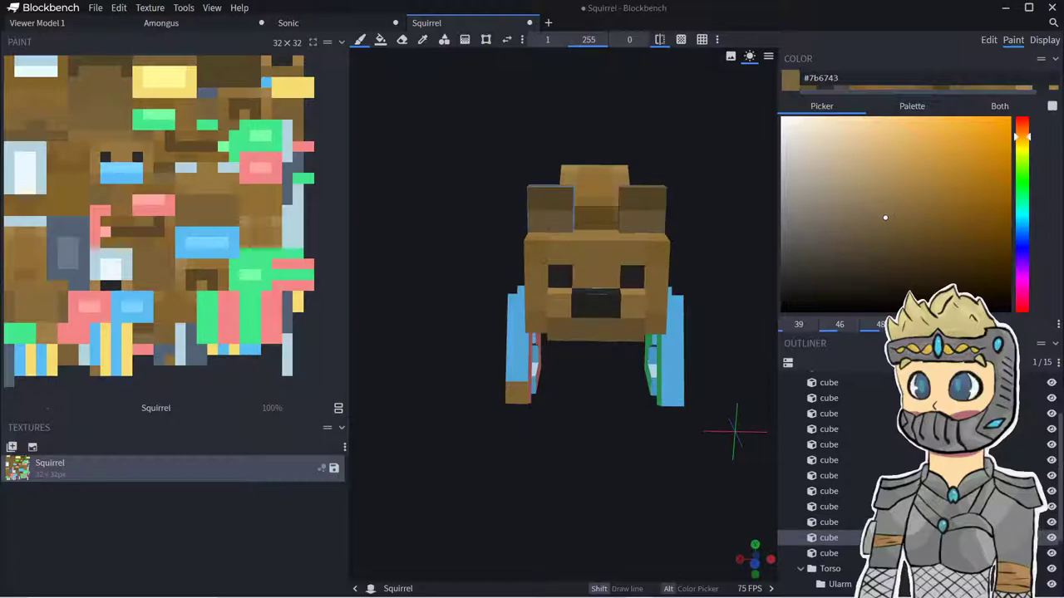
# - Paint the upper ends of the front legs and start the thigh tops with brown #7b6743
pyautogui.moveTo(455, 256); pyautogui.dragTo(511, 248)
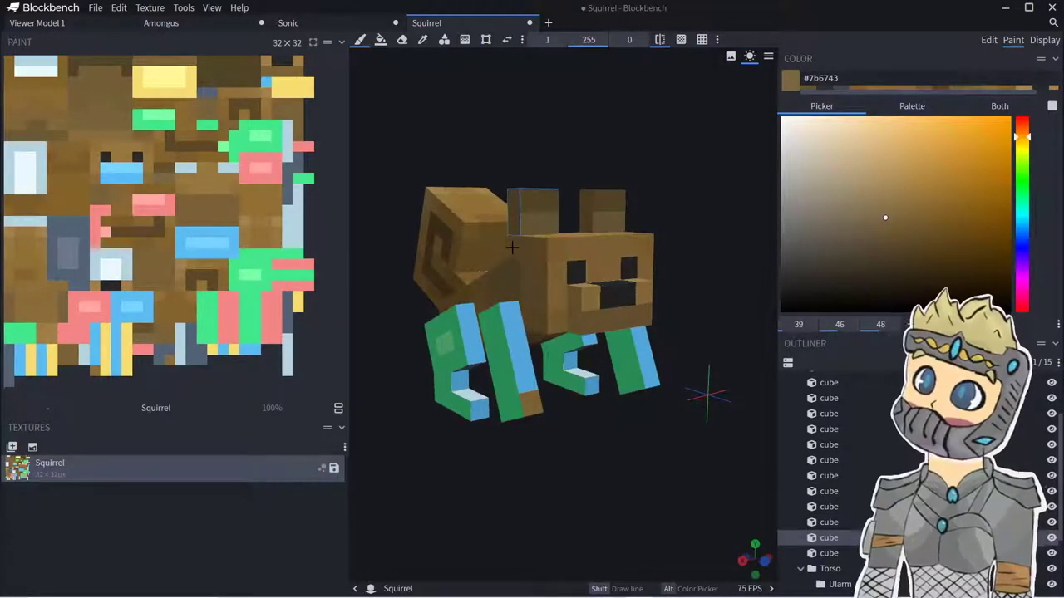
pyautogui.moveTo(680, 265); pyautogui.dragTo(743, 266)
pyautogui.moveTo(629, 333); pyautogui.dragTo(682, 370)
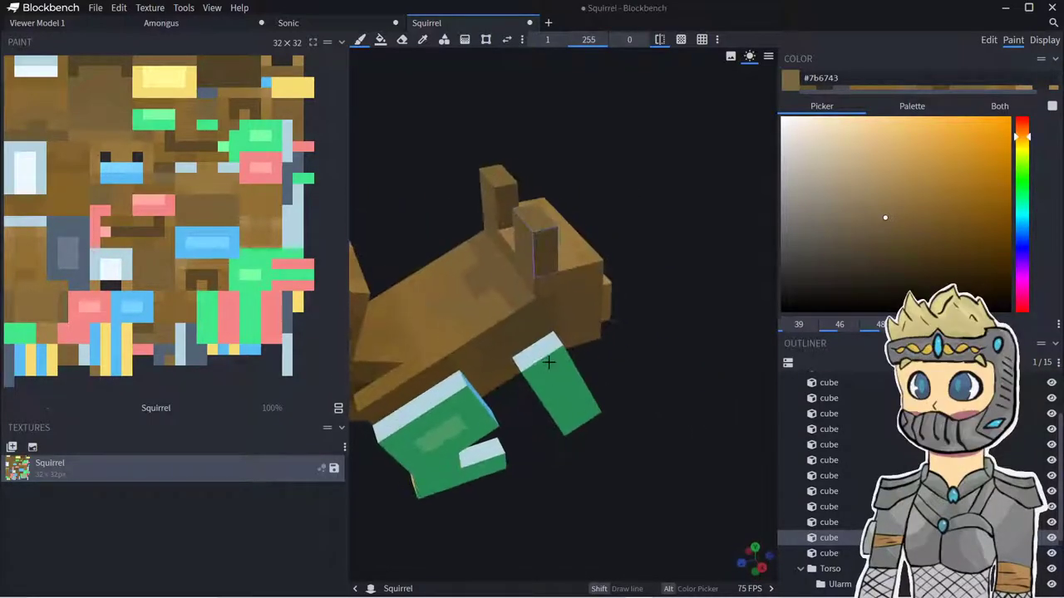
pyautogui.moveTo(549, 363); pyautogui.dragTo(554, 347)
pyautogui.moveTo(627, 364); pyautogui.dragTo(525, 338)
pyautogui.moveTo(640, 369); pyautogui.dragTo(490, 362)
pyautogui.moveTo(661, 337)
pyautogui.mouseDown()
pyautogui.moveTo(650, 331)
pyautogui.moveTo(602, 396)
pyautogui.mouseUp()
pyautogui.click(631, 362)
pyautogui.moveTo(724, 380)
pyautogui.mouseDown()
pyautogui.moveTo(720, 372)
pyautogui.moveTo(740, 364)
pyautogui.mouseUp()
pyautogui.moveTo(657, 416); pyautogui.dragTo(748, 428)
pyautogui.moveTo(424, 412); pyautogui.dragTo(520, 392)
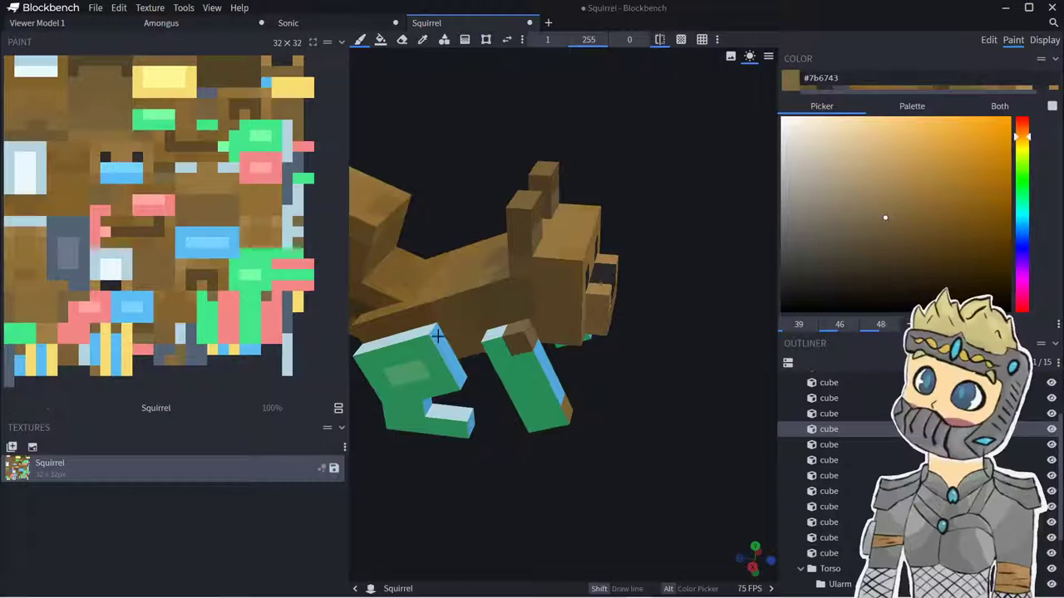
pyautogui.moveTo(438, 338); pyautogui.dragTo(409, 352)
# - Paint the upper parts of the front and rear legs on one side with brown #725e3a
pyautogui.click(893, 224)
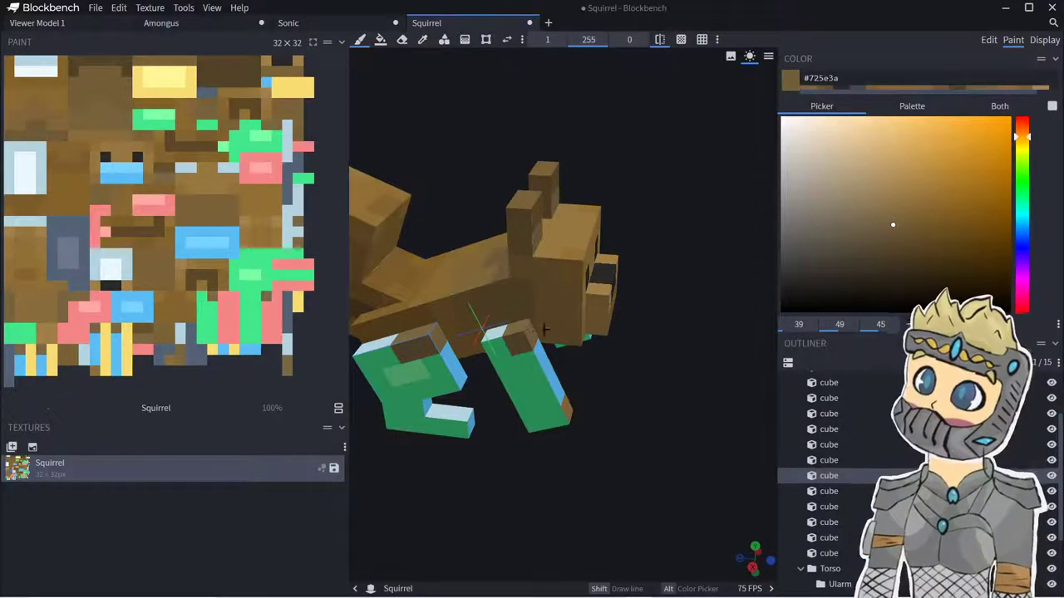
pyautogui.moveTo(495, 341)
pyautogui.mouseDown()
pyautogui.moveTo(509, 360)
pyautogui.moveTo(538, 353)
pyautogui.mouseUp()
pyautogui.moveTo(605, 370)
pyautogui.mouseDown()
pyautogui.moveTo(522, 351)
pyautogui.moveTo(453, 316)
pyautogui.mouseUp()
pyautogui.moveTo(547, 339); pyautogui.dragTo(560, 346)
pyautogui.moveTo(680, 324)
pyautogui.mouseDown()
pyautogui.moveTo(695, 337)
pyautogui.moveTo(700, 324)
pyautogui.mouseUp()
pyautogui.moveTo(457, 368); pyautogui.dragTo(573, 399)
pyautogui.moveTo(492, 399); pyautogui.dragTo(552, 374)
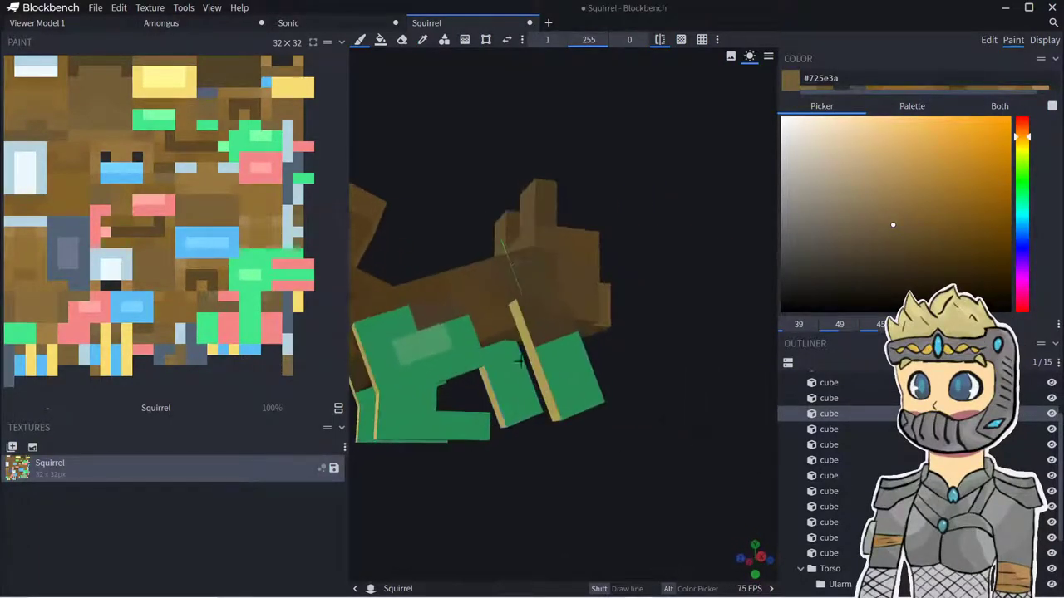
# - Continue brown #725e3a over the inner, rear and front faces of the upper legs
pyautogui.moveTo(525, 333); pyautogui.dragTo(518, 320)
pyautogui.moveTo(447, 328)
pyautogui.mouseDown()
pyautogui.moveTo(431, 339)
pyautogui.moveTo(399, 329)
pyautogui.mouseUp()
pyautogui.moveTo(459, 397); pyautogui.dragTo(507, 440)
pyautogui.click(450, 394)
pyautogui.moveTo(587, 490); pyautogui.dragTo(498, 454)
pyautogui.moveTo(457, 358); pyautogui.dragTo(552, 431)
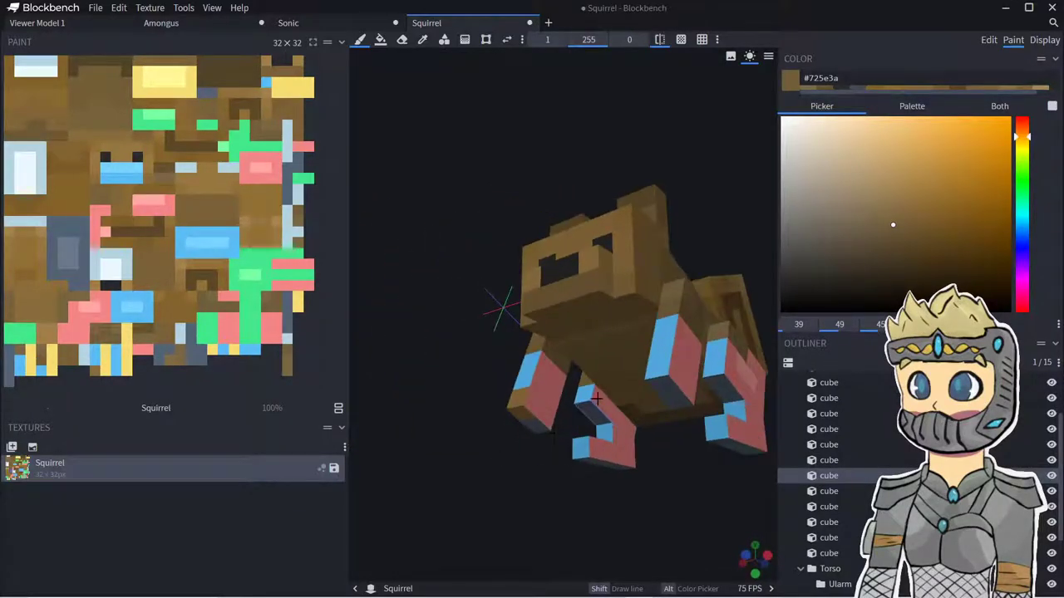
# - Cover the remaining upper leg faces on the opposite side, including the outer thigh, with brown #725e3a
pyautogui.moveTo(630, 482); pyautogui.dragTo(579, 509)
pyautogui.moveTo(720, 333)
pyautogui.mouseDown()
pyautogui.moveTo(755, 352)
pyautogui.moveTo(772, 337)
pyautogui.mouseUp()
pyautogui.moveTo(715, 490)
pyautogui.mouseDown()
pyautogui.moveTo(582, 532)
pyautogui.moveTo(548, 524)
pyautogui.mouseUp()
pyautogui.click(551, 472)
pyautogui.click(445, 455)
pyautogui.moveTo(448, 470); pyautogui.dragTo(409, 347, button='right')
pyautogui.moveTo(623, 432); pyautogui.dragTo(603, 449)
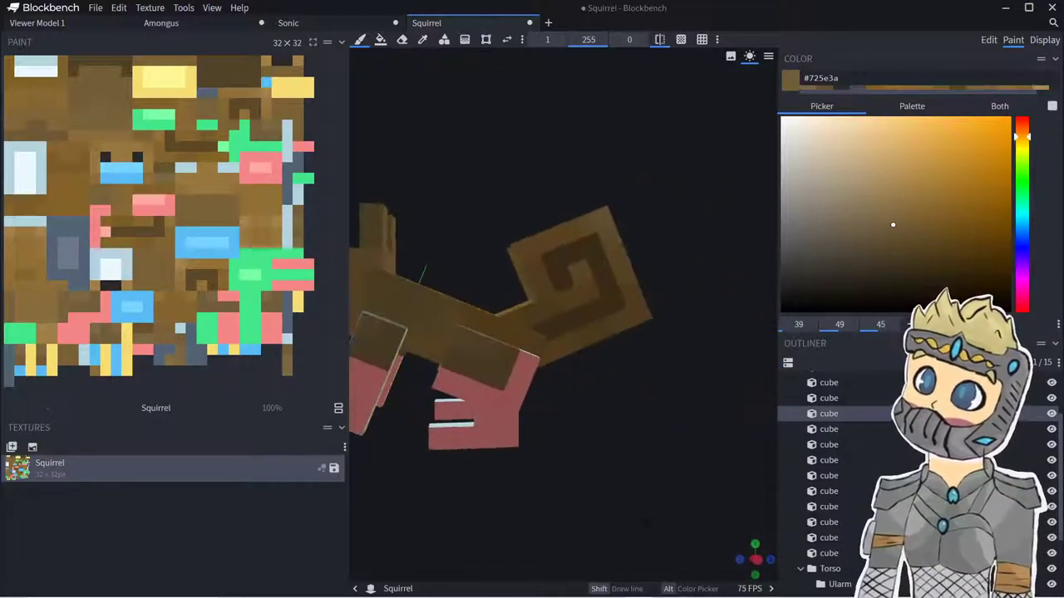
pyautogui.moveTo(619, 509); pyautogui.dragTo(791, 427, button='right')
pyautogui.click(904, 243)
pyautogui.moveTo(555, 294); pyautogui.dragTo(545, 309)
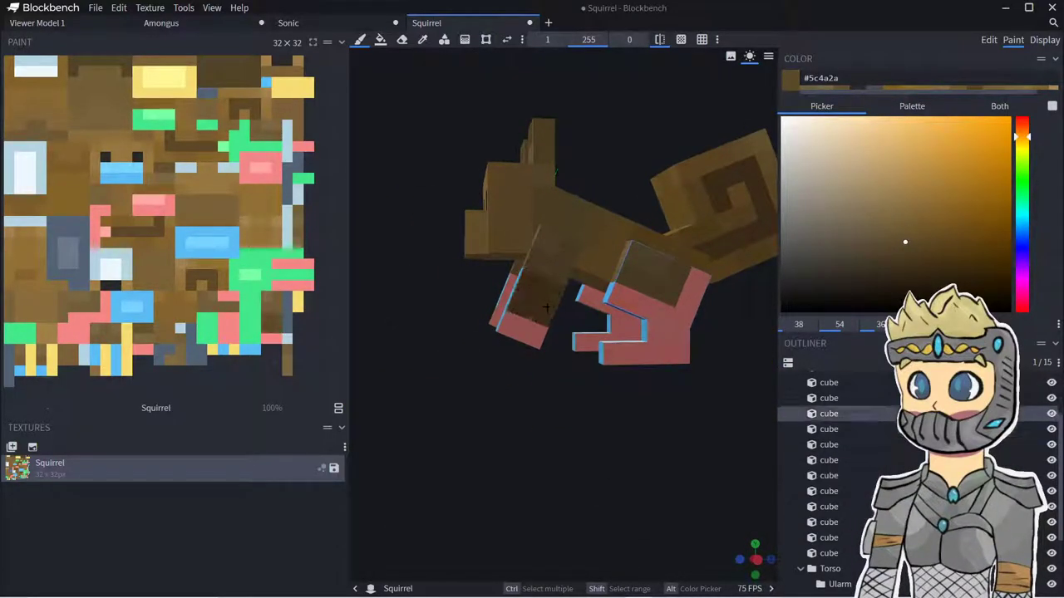
pyautogui.moveTo(613, 295); pyautogui.dragTo(645, 306)
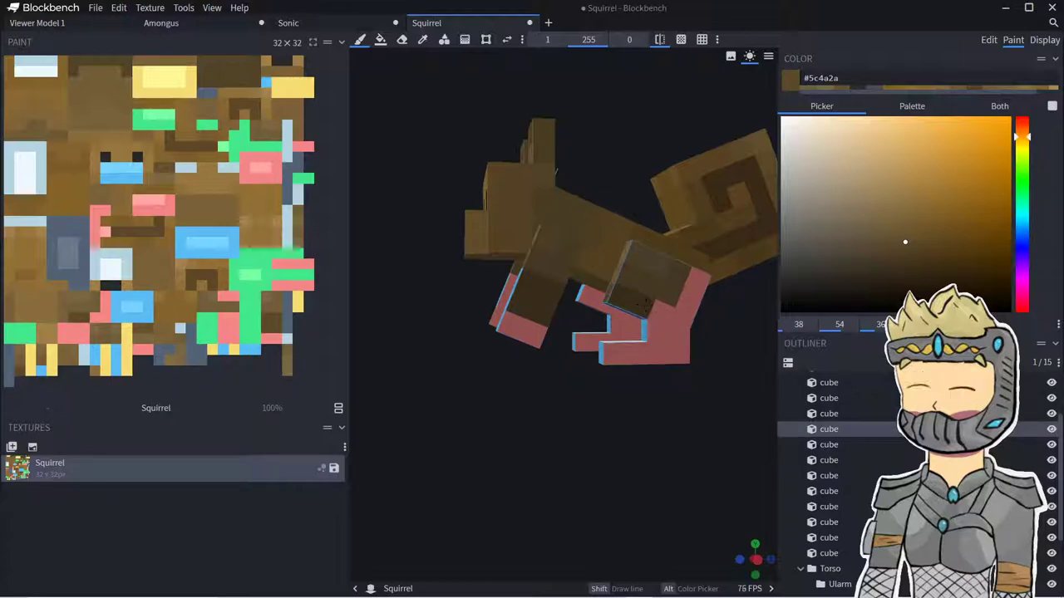
pyautogui.hotkey('ctrl', 'z')
pyautogui.hotkey('ctrl', 'z')
# - Paint the middle sections of the front and rear legs' outer sides with brown #7d663e
pyautogui.keyDown('alt'); pyautogui.click(515, 276); pyautogui.keyUp('alt')
pyautogui.click(552, 291)
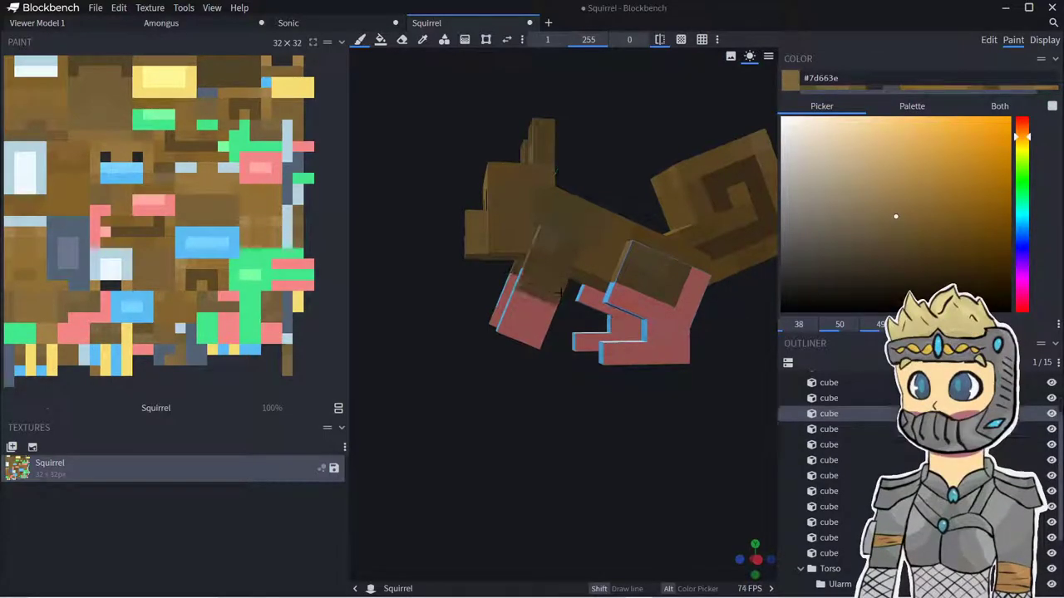
pyautogui.moveTo(611, 287)
pyautogui.mouseDown()
pyautogui.moveTo(690, 326)
pyautogui.moveTo(702, 274)
pyautogui.moveTo(655, 332)
pyautogui.mouseUp()
pyautogui.moveTo(707, 380)
pyautogui.mouseDown()
pyautogui.moveTo(573, 372)
pyautogui.moveTo(573, 259)
pyautogui.mouseUp()
pyautogui.moveTo(752, 341); pyautogui.dragTo(629, 340, button='right')
pyautogui.moveTo(630, 340); pyautogui.dragTo(636, 280)
# - Extend brown #7d663e around the front, rear and opposite-side faces of the legs' middle sections
pyautogui.moveTo(686, 312); pyautogui.dragTo(640, 305)
pyautogui.moveTo(409, 320)
pyautogui.mouseDown()
pyautogui.moveTo(406, 311)
pyautogui.moveTo(451, 302)
pyautogui.mouseUp()
pyautogui.moveTo(525, 306)
pyautogui.mouseDown()
pyautogui.moveTo(471, 313)
pyautogui.moveTo(611, 293)
pyautogui.moveTo(632, 308)
pyautogui.moveTo(602, 320)
pyautogui.mouseUp()
pyautogui.moveTo(603, 320); pyautogui.dragTo(501, 340, button='right')
pyautogui.moveTo(501, 342); pyautogui.dragTo(517, 297)
pyautogui.moveTo(682, 303)
pyautogui.mouseDown()
pyautogui.moveTo(682, 328)
pyautogui.moveTo(732, 314)
pyautogui.mouseUp()
pyautogui.moveTo(655, 281)
pyautogui.mouseDown()
pyautogui.moveTo(663, 322)
pyautogui.moveTo(664, 301)
pyautogui.moveTo(569, 306)
pyautogui.mouseUp()
pyautogui.moveTo(475, 206); pyautogui.dragTo(505, 225)
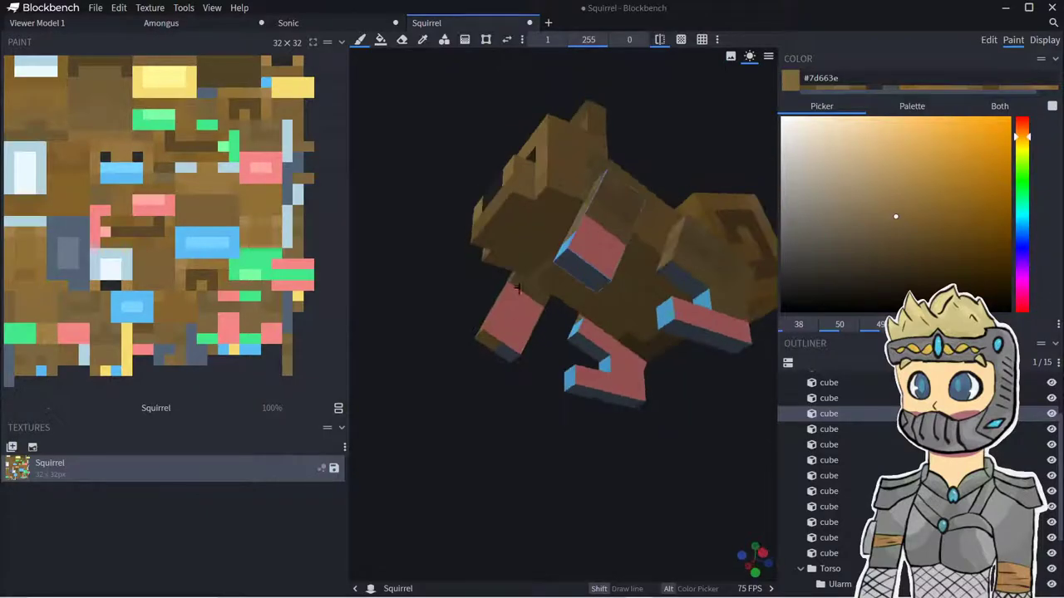
# - Fill the remaining inner faces of the front legs' middle sections and the rear legs' knees with brown #7d663e
pyautogui.moveTo(519, 296); pyautogui.dragTo(535, 309)
pyautogui.moveTo(536, 416); pyautogui.dragTo(555, 417)
pyautogui.moveTo(553, 418); pyautogui.dragTo(549, 349, button='right')
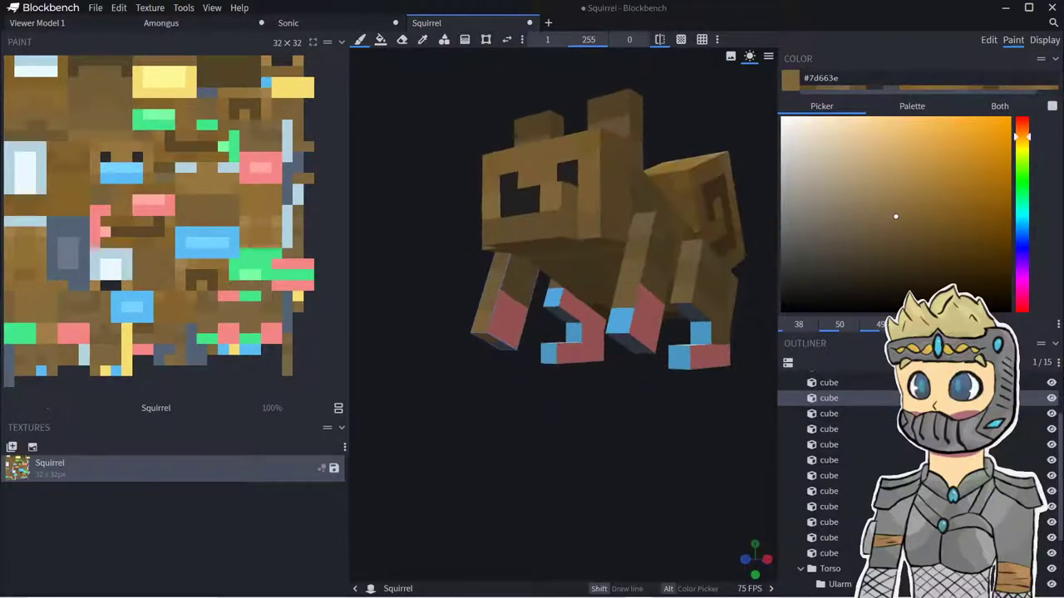
pyautogui.moveTo(505, 301); pyautogui.dragTo(519, 319)
pyautogui.moveTo(572, 433)
pyautogui.mouseDown()
pyautogui.moveTo(648, 438)
pyautogui.moveTo(564, 439)
pyautogui.mouseUp()
pyautogui.moveTo(697, 308); pyautogui.dragTo(699, 332)
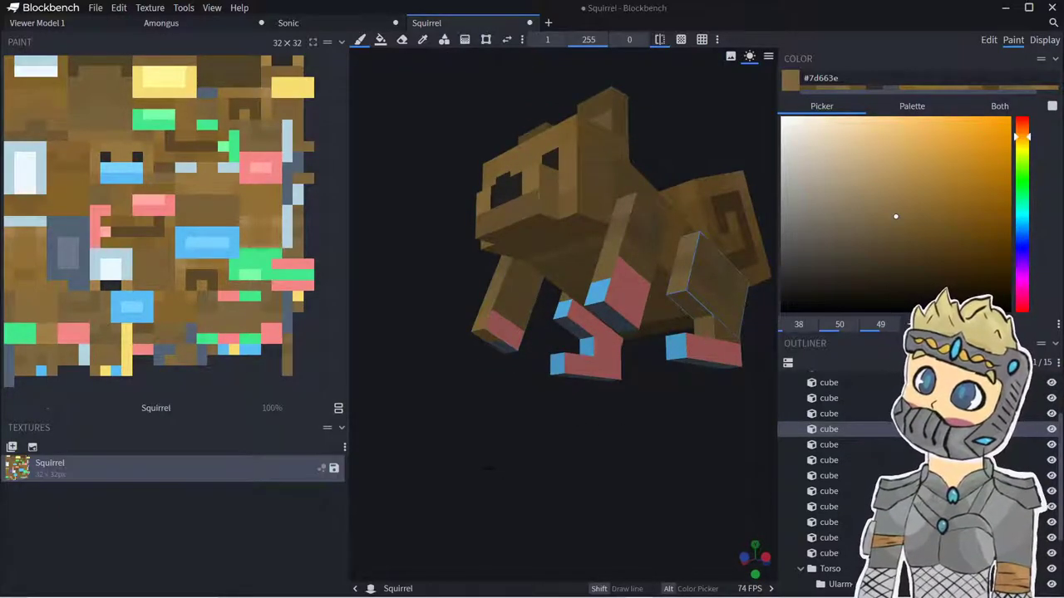
pyautogui.moveTo(698, 339); pyautogui.dragTo(540, 356, button='right')
pyautogui.click(545, 353)
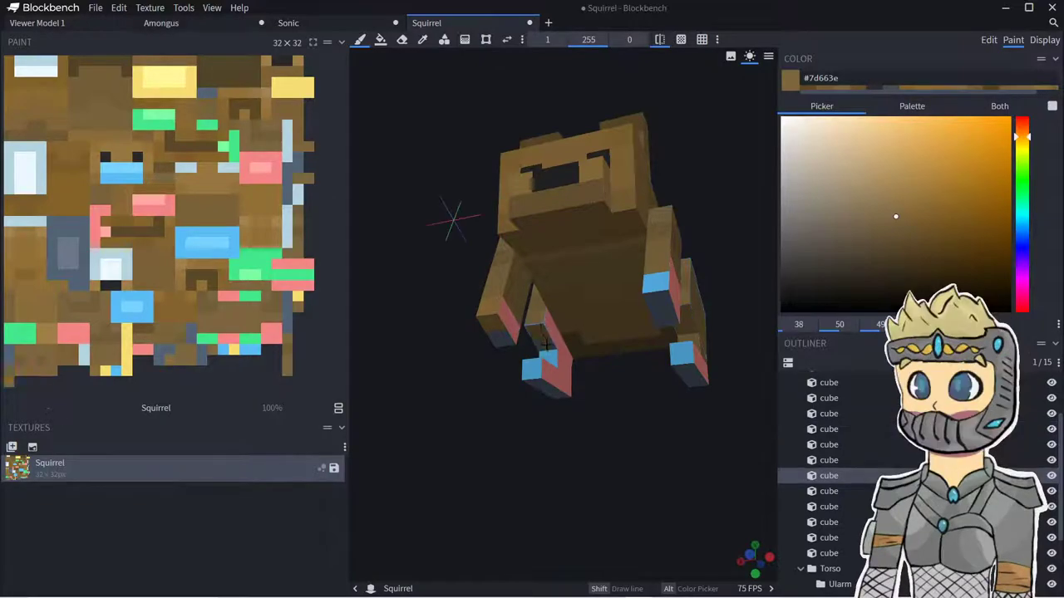
pyautogui.moveTo(584, 401); pyautogui.dragTo(670, 434)
# - Paint the front paws and rear feet, including their undersides, with darker brown #665434
pyautogui.click(887, 242)
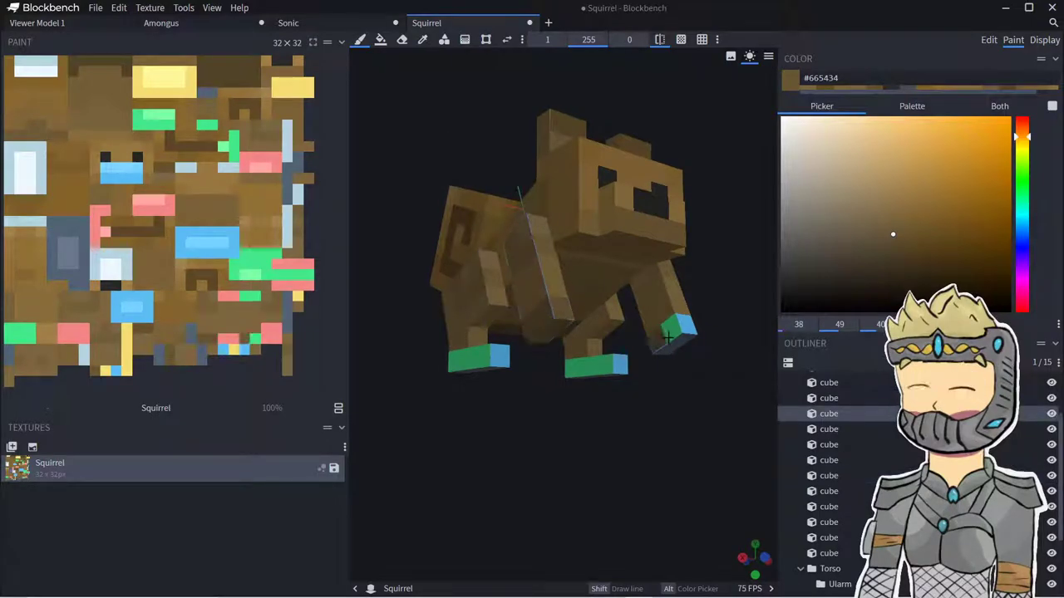
pyautogui.moveTo(681, 334)
pyautogui.mouseDown()
pyautogui.moveTo(615, 366)
pyautogui.moveTo(573, 369)
pyautogui.mouseUp()
pyautogui.moveTo(599, 422); pyautogui.dragTo(600, 386)
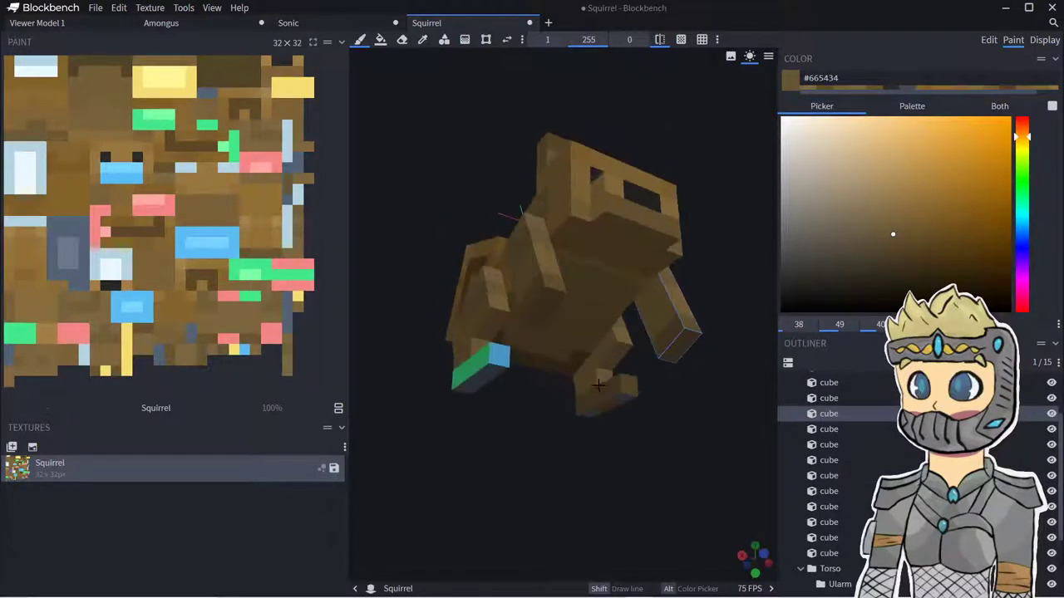
pyautogui.click(590, 412)
pyautogui.moveTo(501, 363)
pyautogui.mouseDown()
pyautogui.moveTo(465, 374)
pyautogui.moveTo(493, 375)
pyautogui.moveTo(565, 436)
pyautogui.moveTo(653, 445)
pyautogui.mouseUp()
pyautogui.moveTo(692, 371); pyautogui.dragTo(628, 349)
pyautogui.moveTo(538, 389)
pyautogui.mouseDown()
pyautogui.moveTo(497, 388)
pyautogui.moveTo(493, 363)
pyautogui.moveTo(451, 344)
pyautogui.moveTo(466, 252)
pyautogui.moveTo(429, 318)
pyautogui.moveTo(436, 339)
pyautogui.mouseUp()
pyautogui.moveTo(434, 399); pyautogui.dragTo(570, 408)
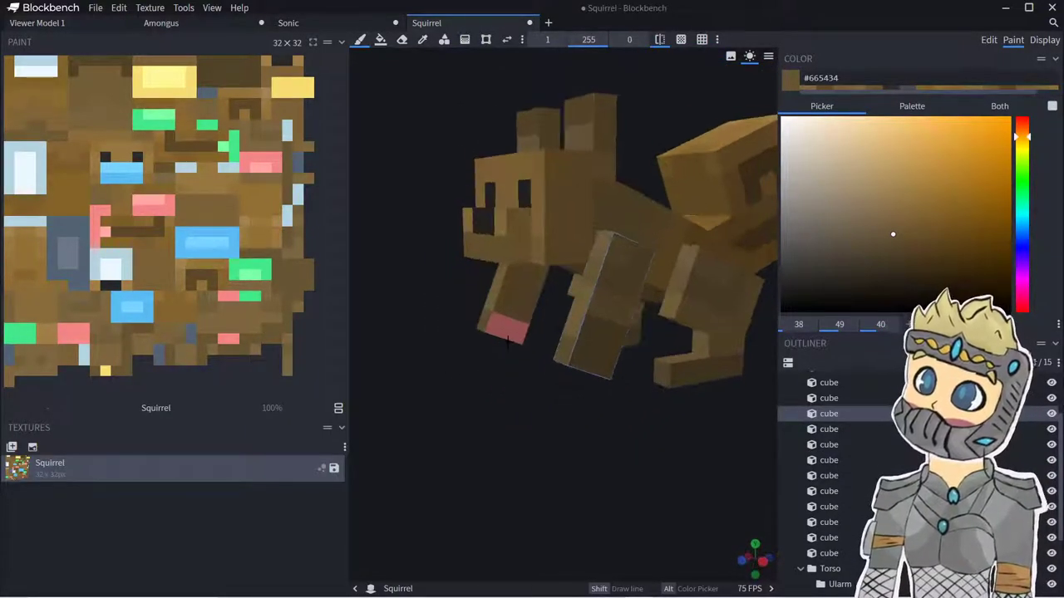
# - Cover the last colored placeholder patches on the front paws and the backs of the rear feet with brown #665434
pyautogui.moveTo(518, 325); pyautogui.dragTo(496, 325)
pyautogui.moveTo(517, 422); pyautogui.dragTo(655, 427)
pyautogui.moveTo(585, 332); pyautogui.dragTo(560, 323)
pyautogui.moveTo(547, 387)
pyautogui.mouseDown()
pyautogui.moveTo(600, 373)
pyautogui.moveTo(644, 378)
pyautogui.moveTo(663, 414)
pyautogui.moveTo(690, 413)
pyautogui.mouseUp()
pyautogui.click(613, 334)
pyautogui.moveTo(559, 347); pyautogui.dragTo(557, 262)
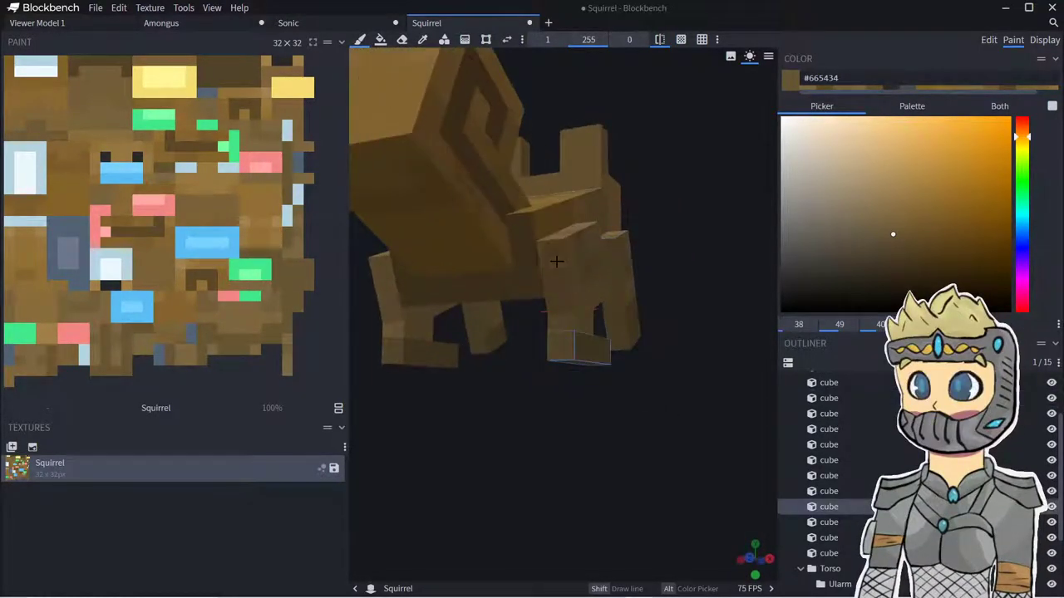
pyautogui.click(405, 345)
pyautogui.scroll(-5, 407, 351)
pyautogui.moveTo(582, 390); pyautogui.dragTo(407, 415)
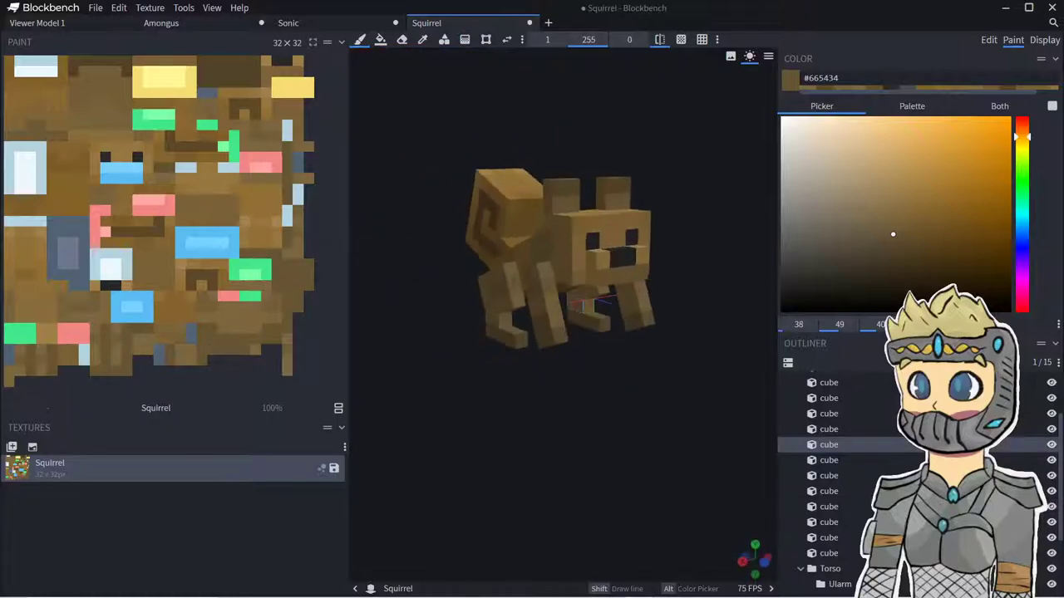
# - Deselect all cubes and save the Squirrel project
pyautogui.scroll(-2, 813, 492)
pyautogui.click(850, 555)
pyautogui.moveTo(623, 466); pyautogui.dragTo(499, 482)
pyautogui.moveTo(570, 485); pyautogui.dragTo(494, 498, button='right')
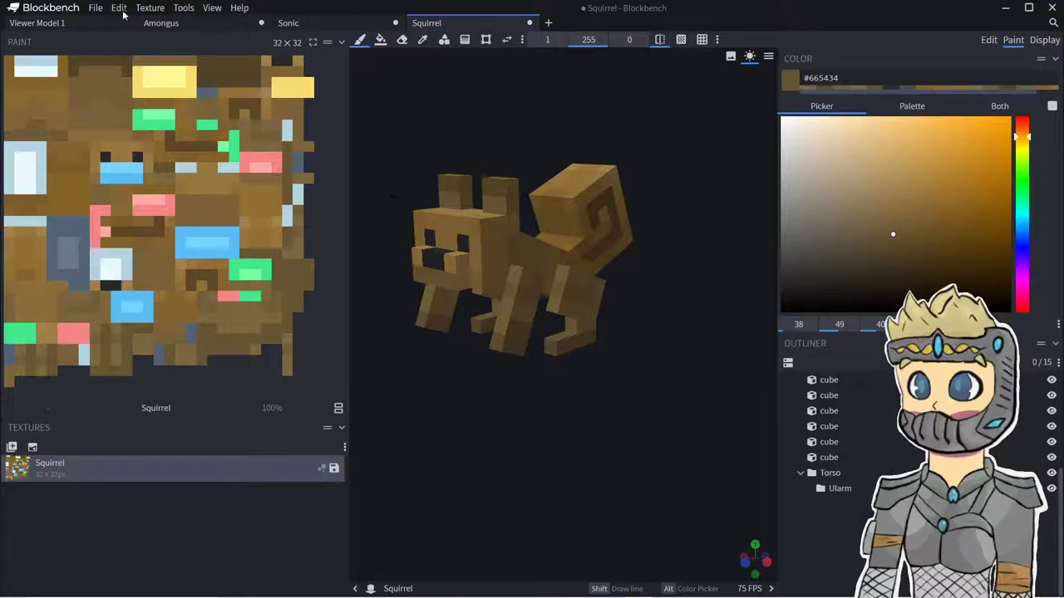
pyautogui.click(95, 8)
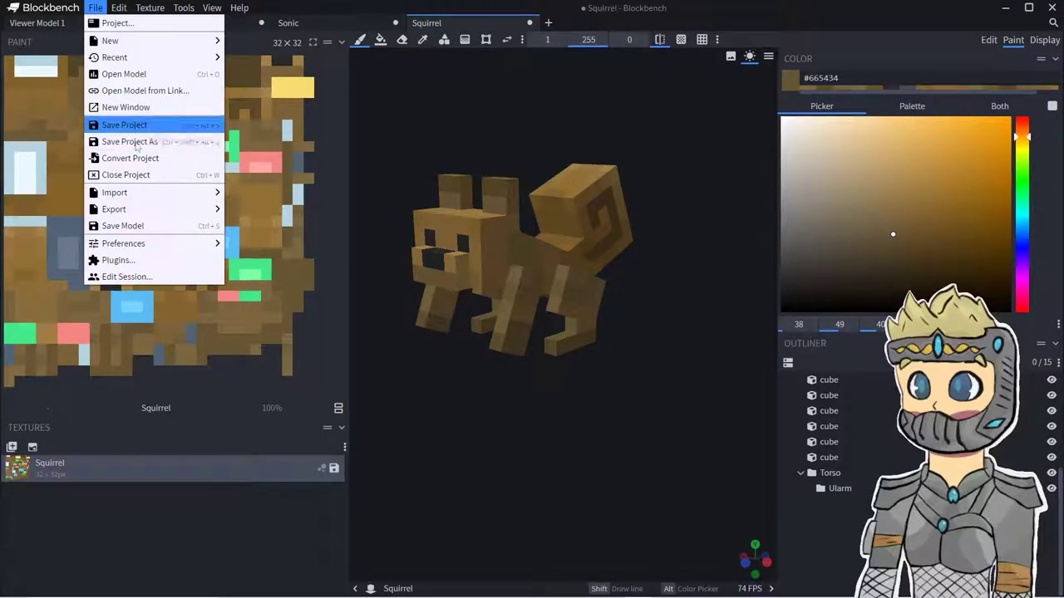
pyautogui.click(129, 125)
pyautogui.press('Return')
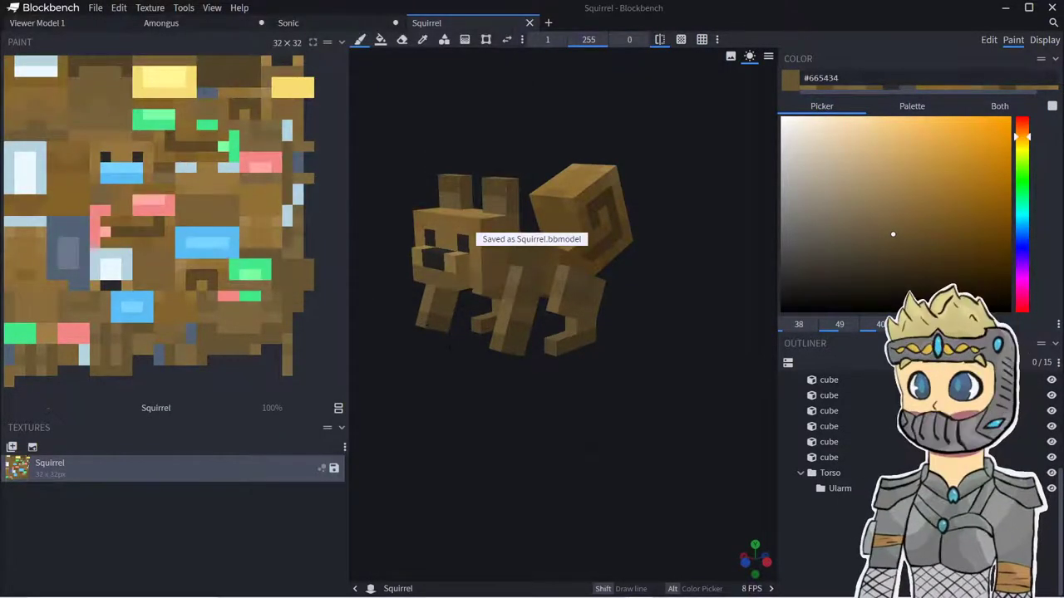